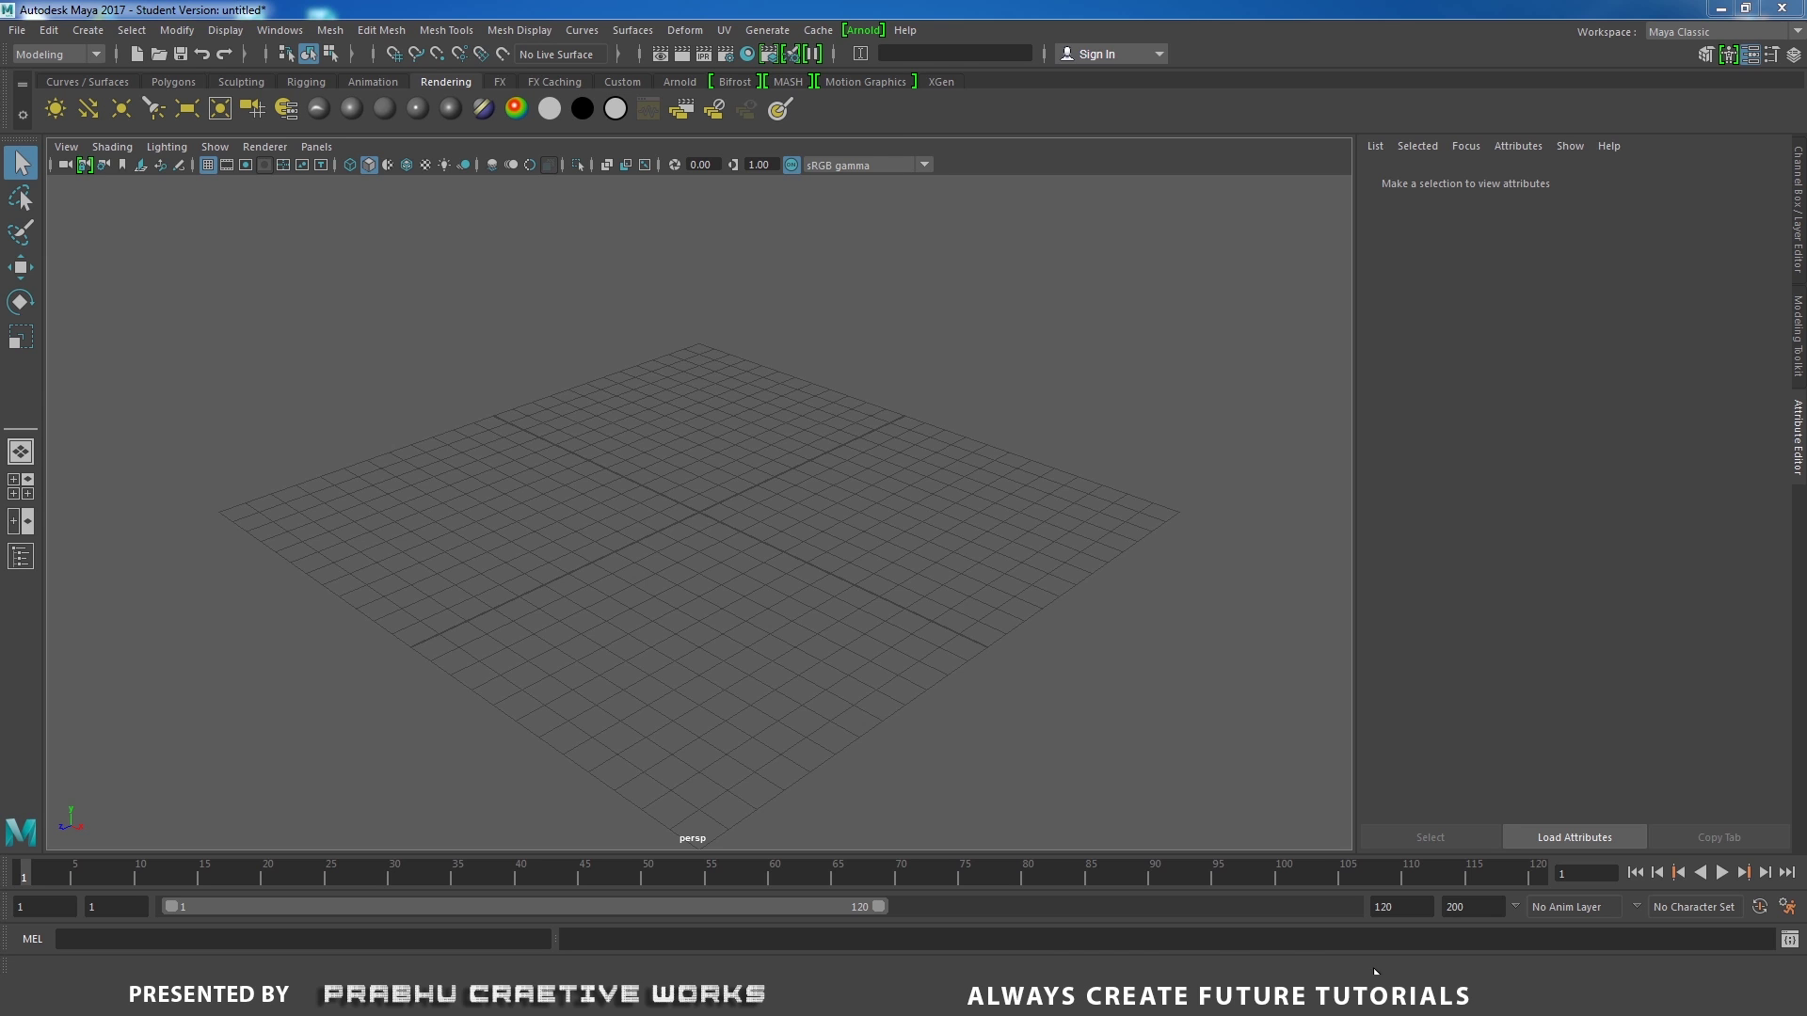
{"action": "left_click", "coordinate": [945, 995]}
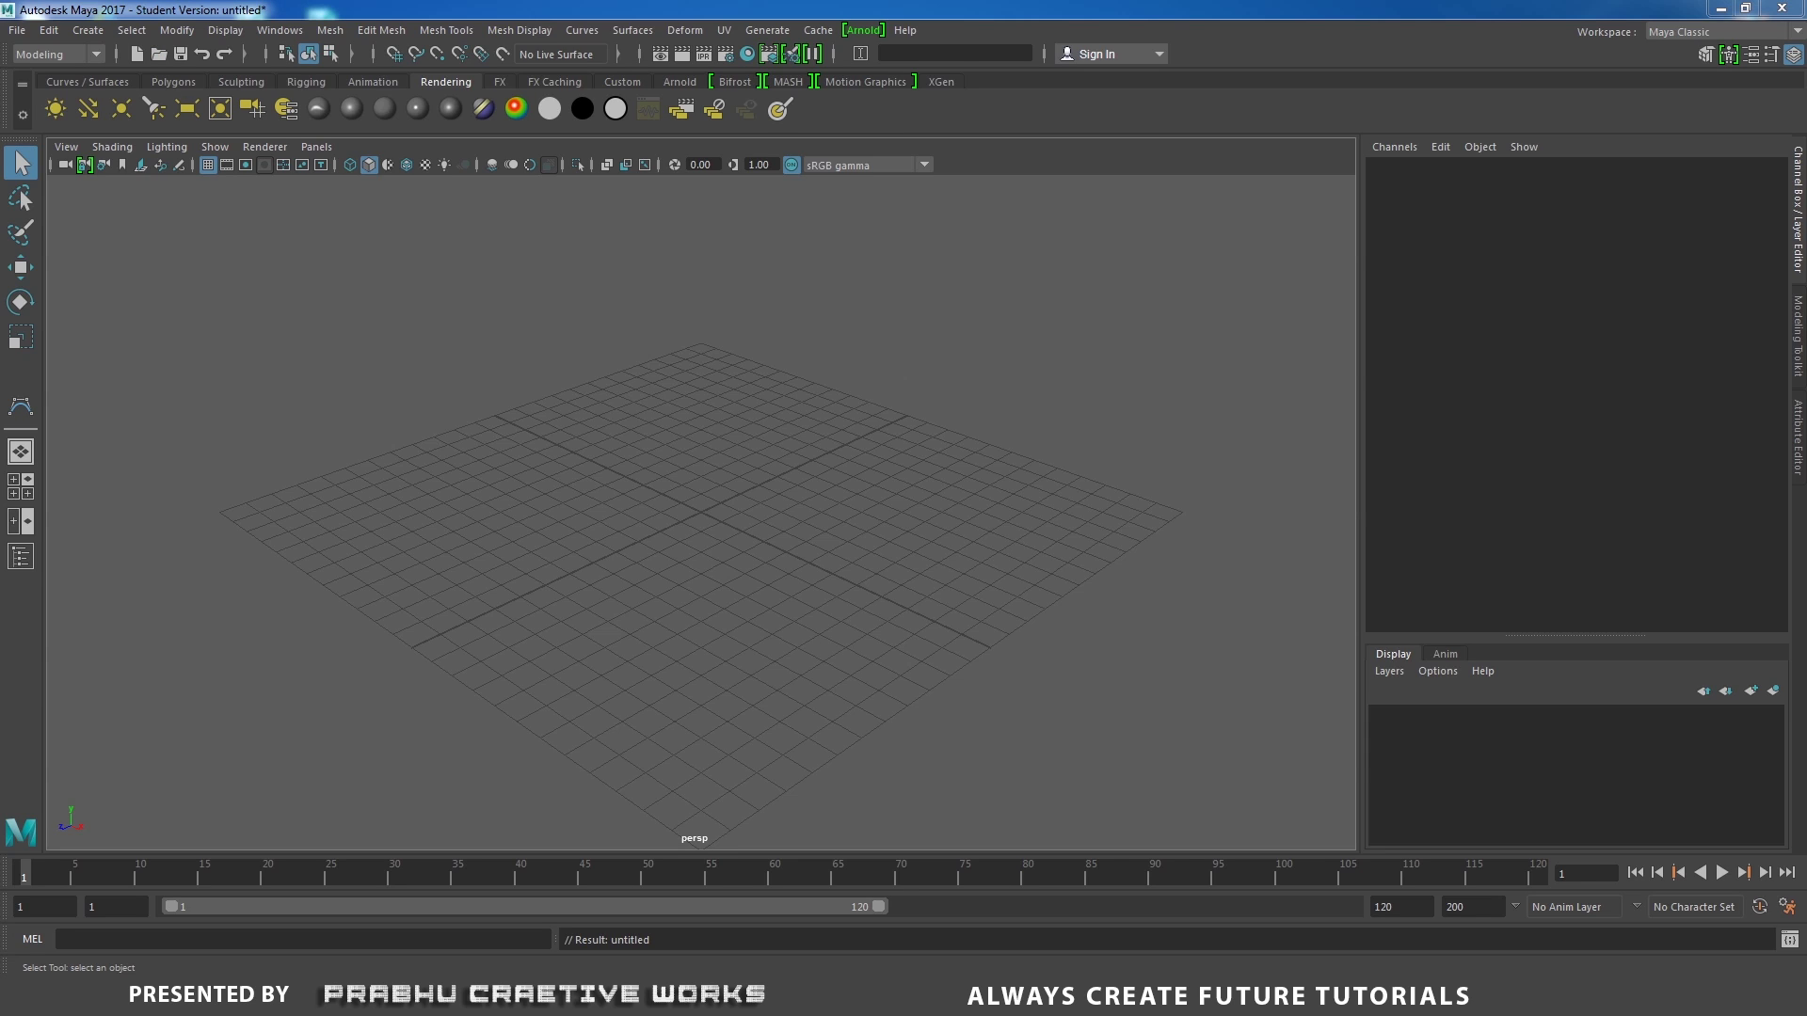
{"action": "left_click", "coordinate": [1105, 995]}
{"action": "left_click", "coordinate": [1026, 995]}
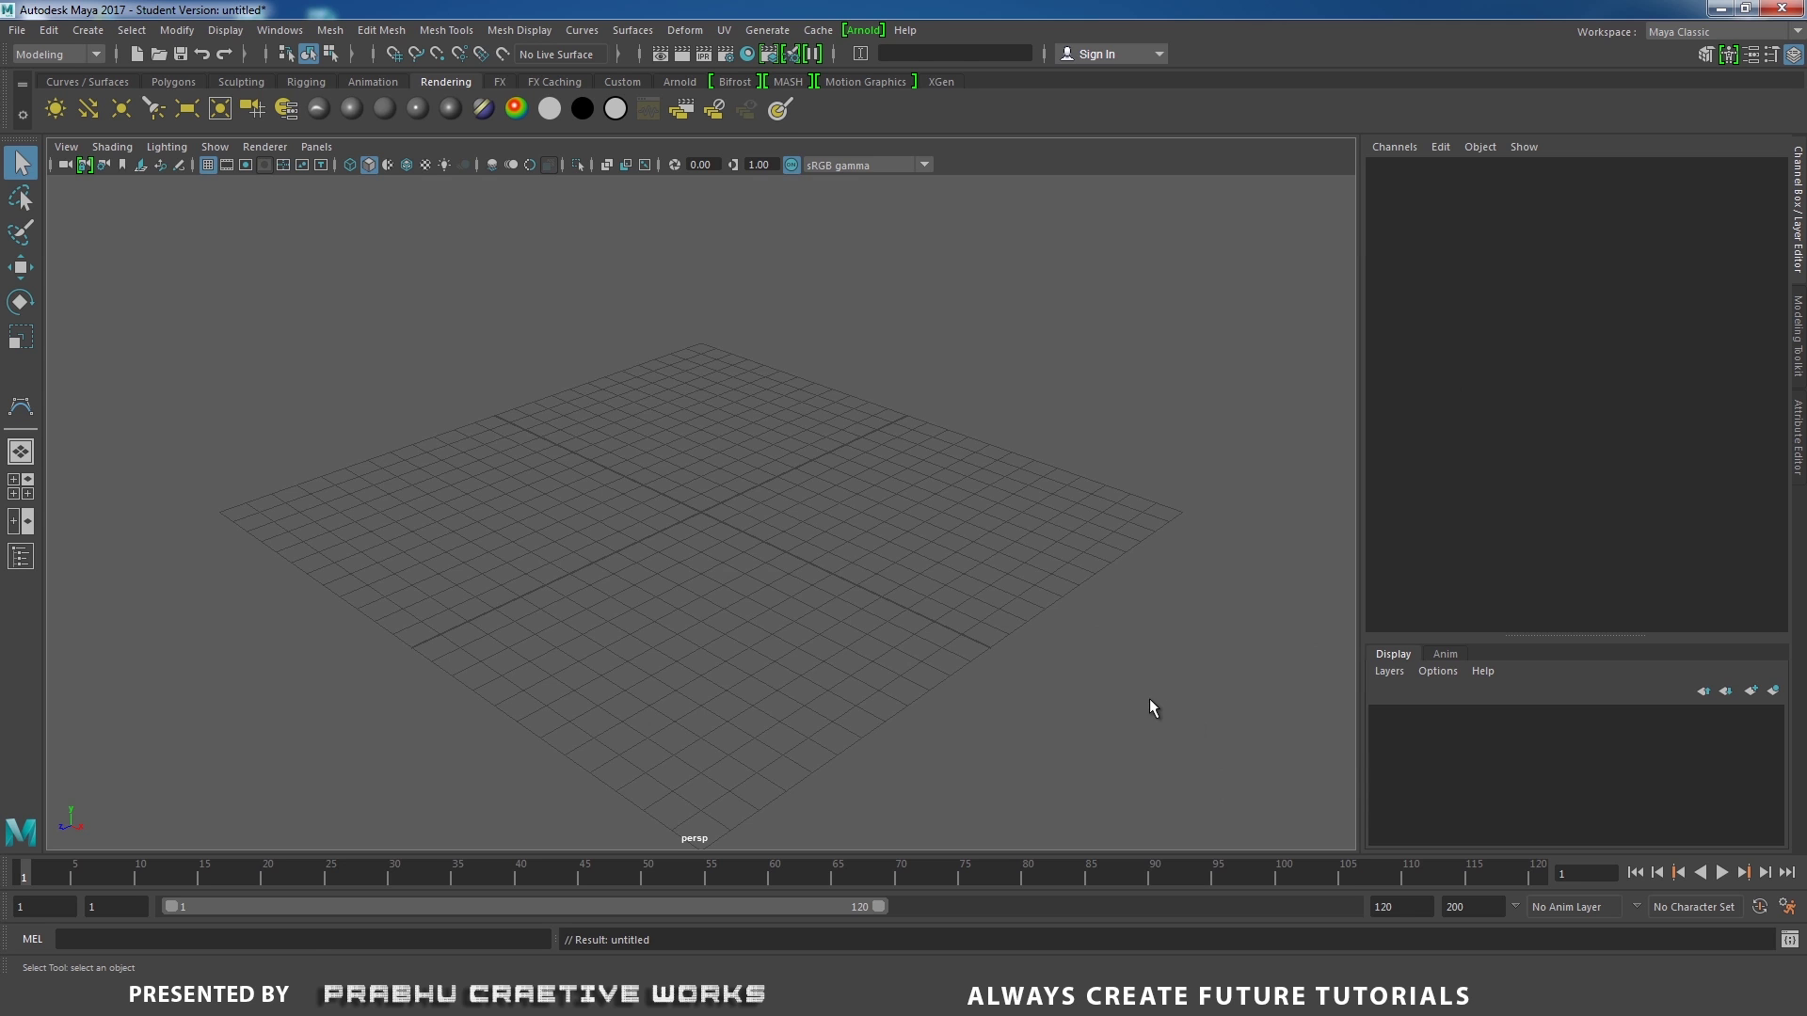
Switch to the front view and start the CV Curve Tool with 3 Cubic degree and uniform knot spacing.
{"action": "key", "text": "space"}
{"action": "left_click_drag", "start_coordinate": [747, 471], "coordinate": [829, 531]}
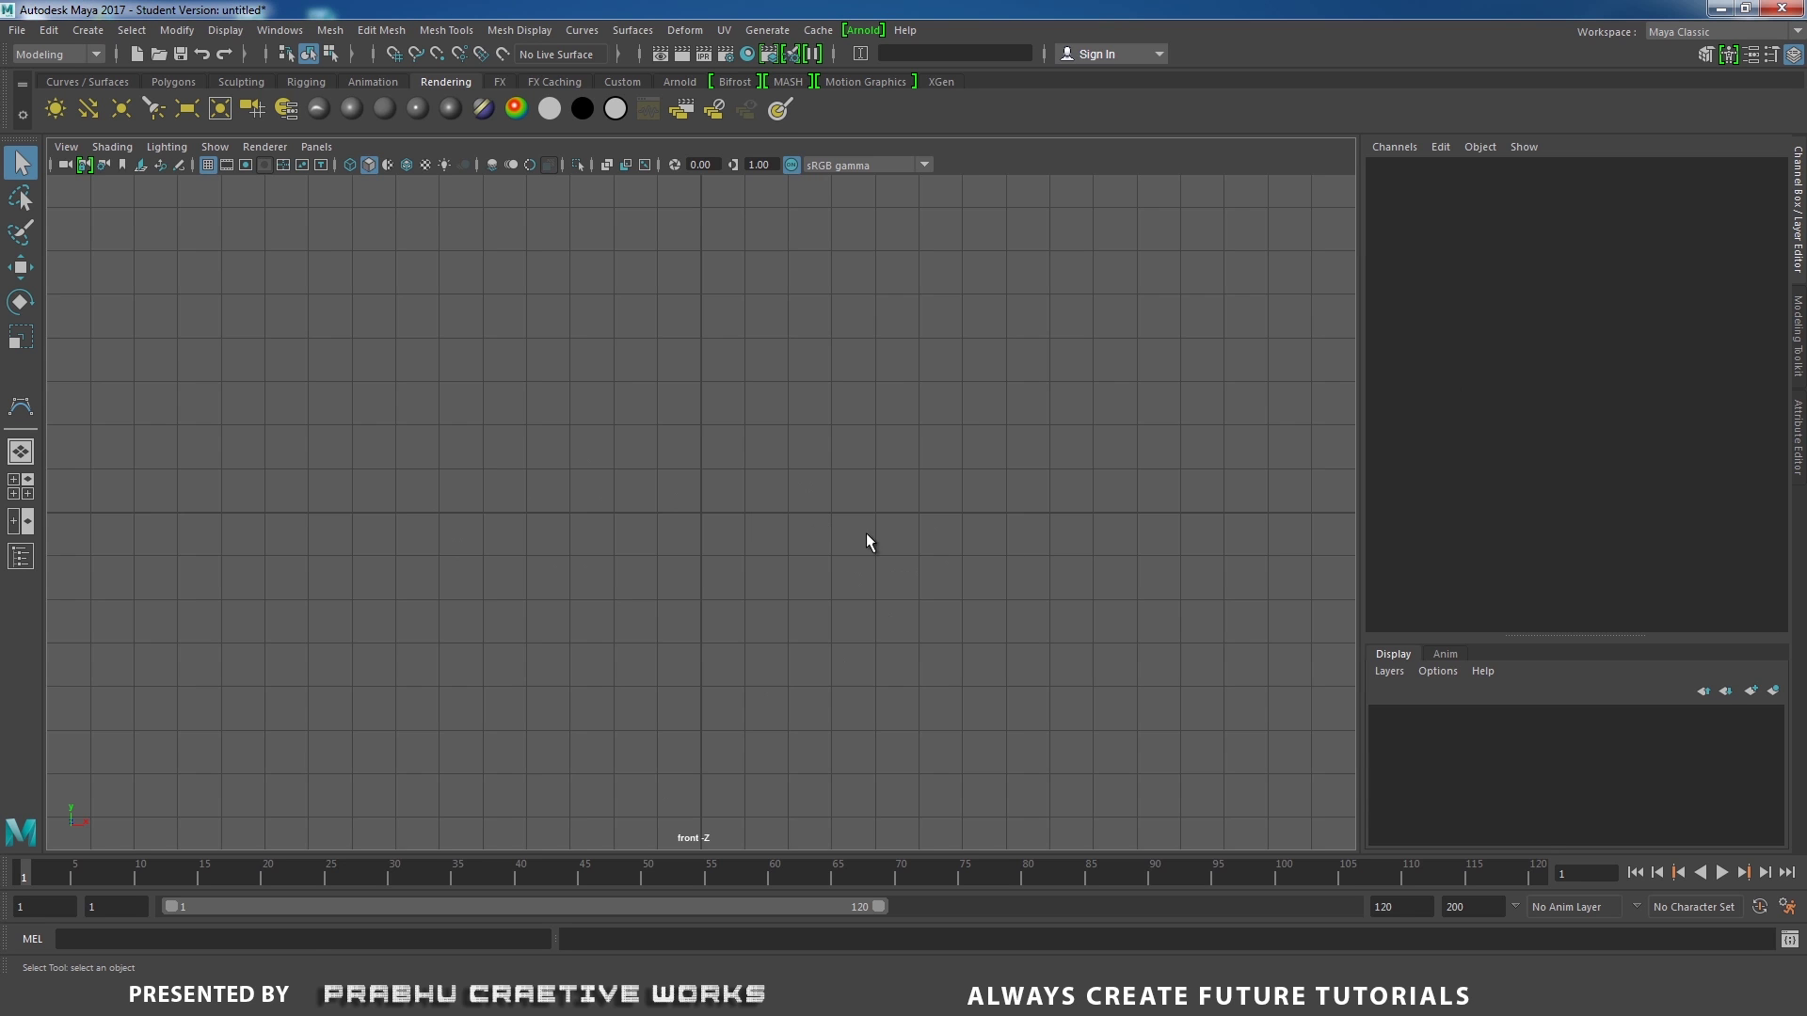
{"action": "middle_click_drag", "start_coordinate": [623, 330], "coordinate": [606, 581], "text": "alt"}
{"action": "right_click_drag", "start_coordinate": [606, 582], "coordinate": [649, 460], "text": "alt"}
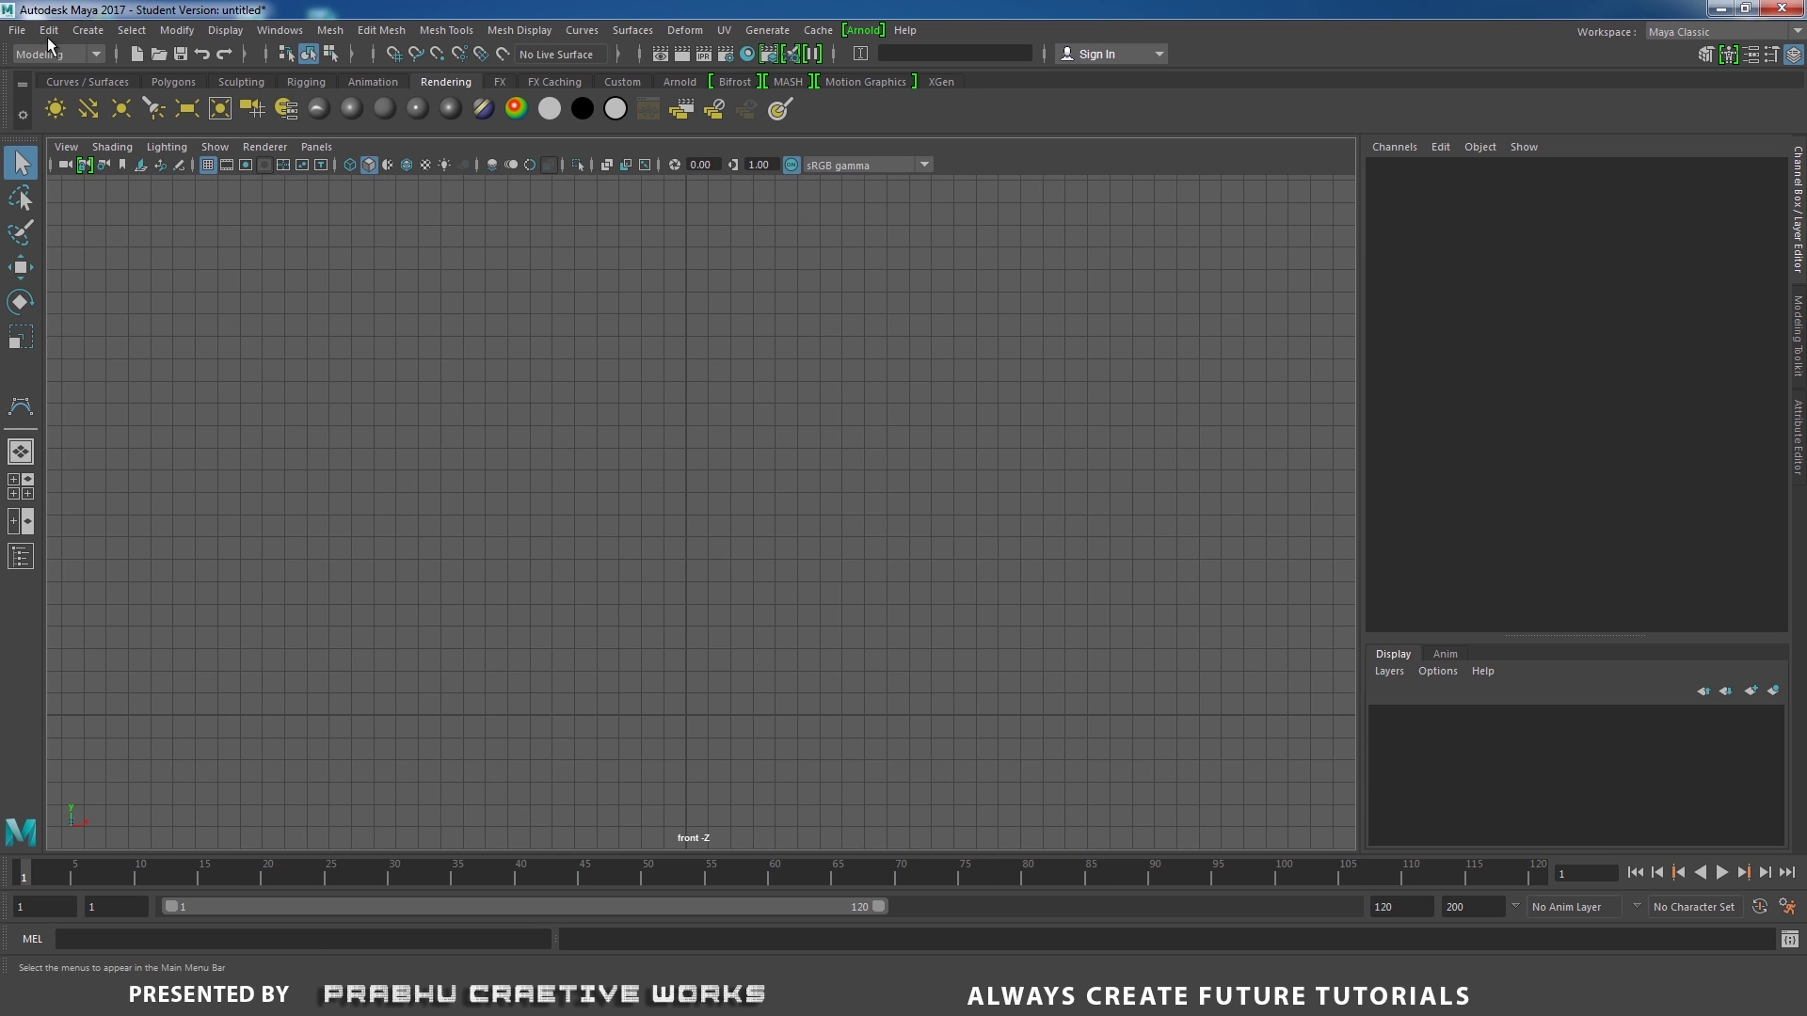
{"action": "left_click", "coordinate": [89, 31]}
{"action": "mouse_move", "coordinate": [122, 171]}
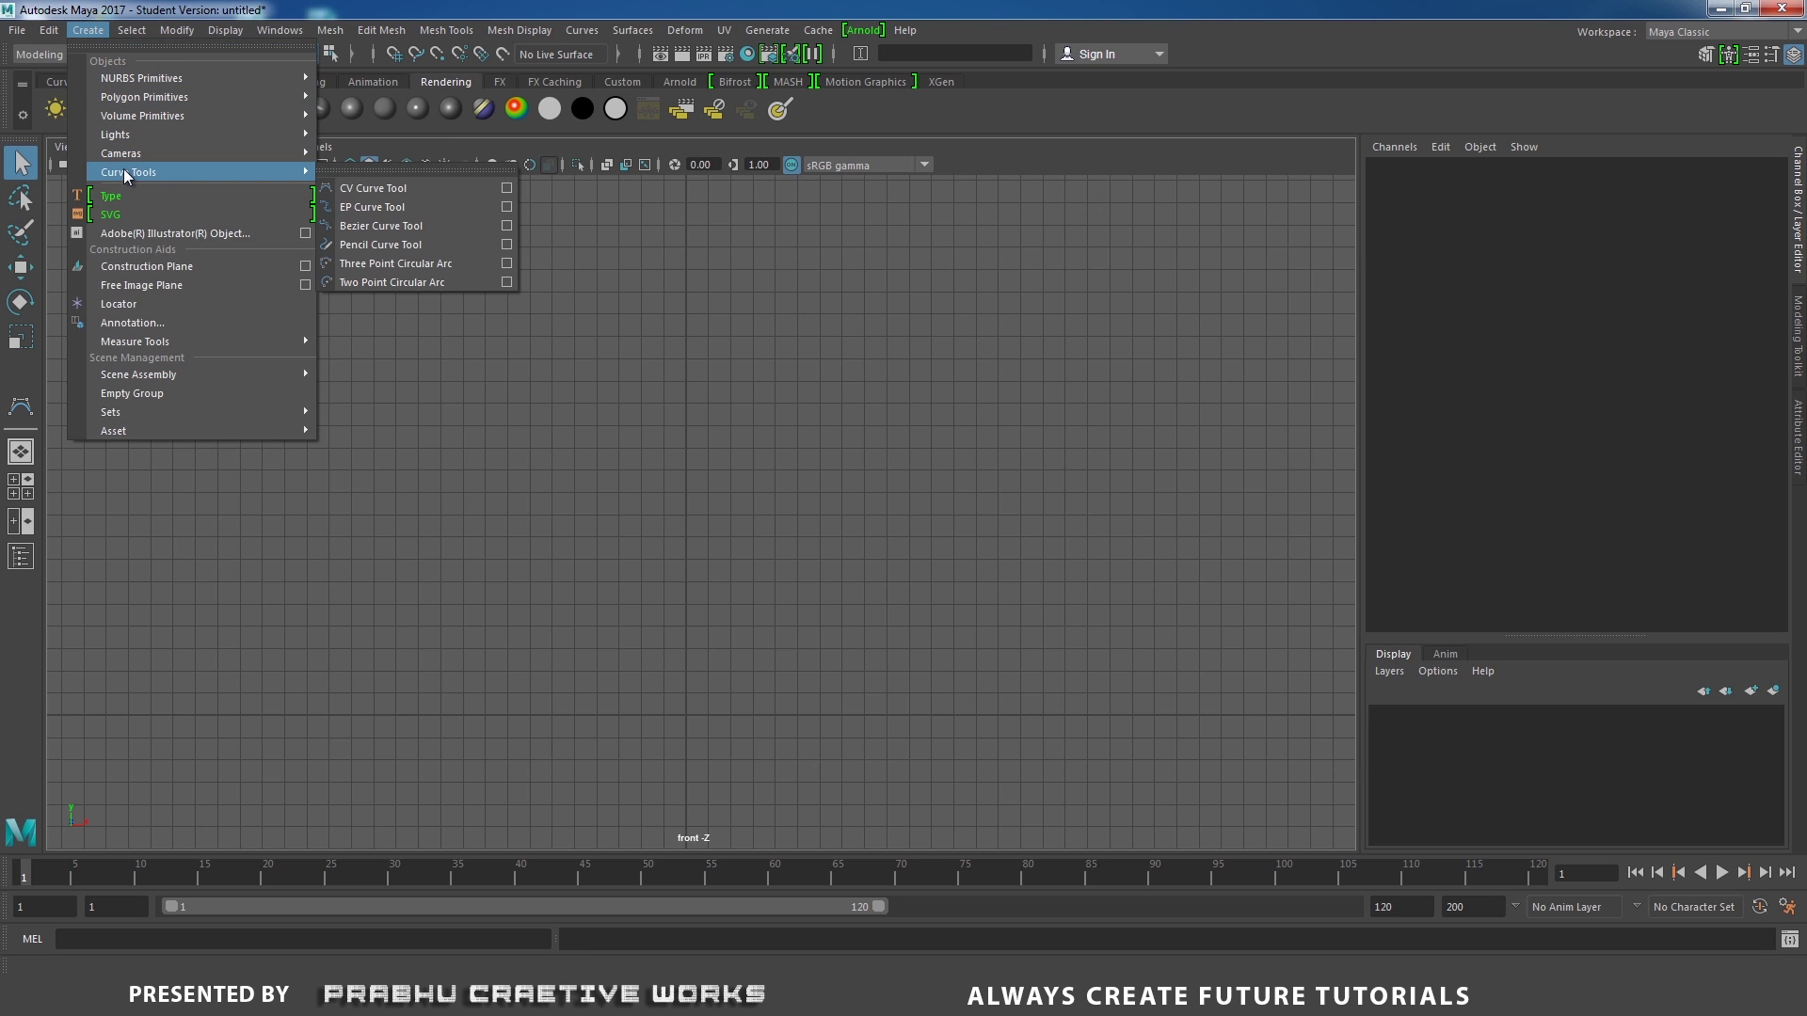
{"action": "left_click", "coordinate": [506, 190]}
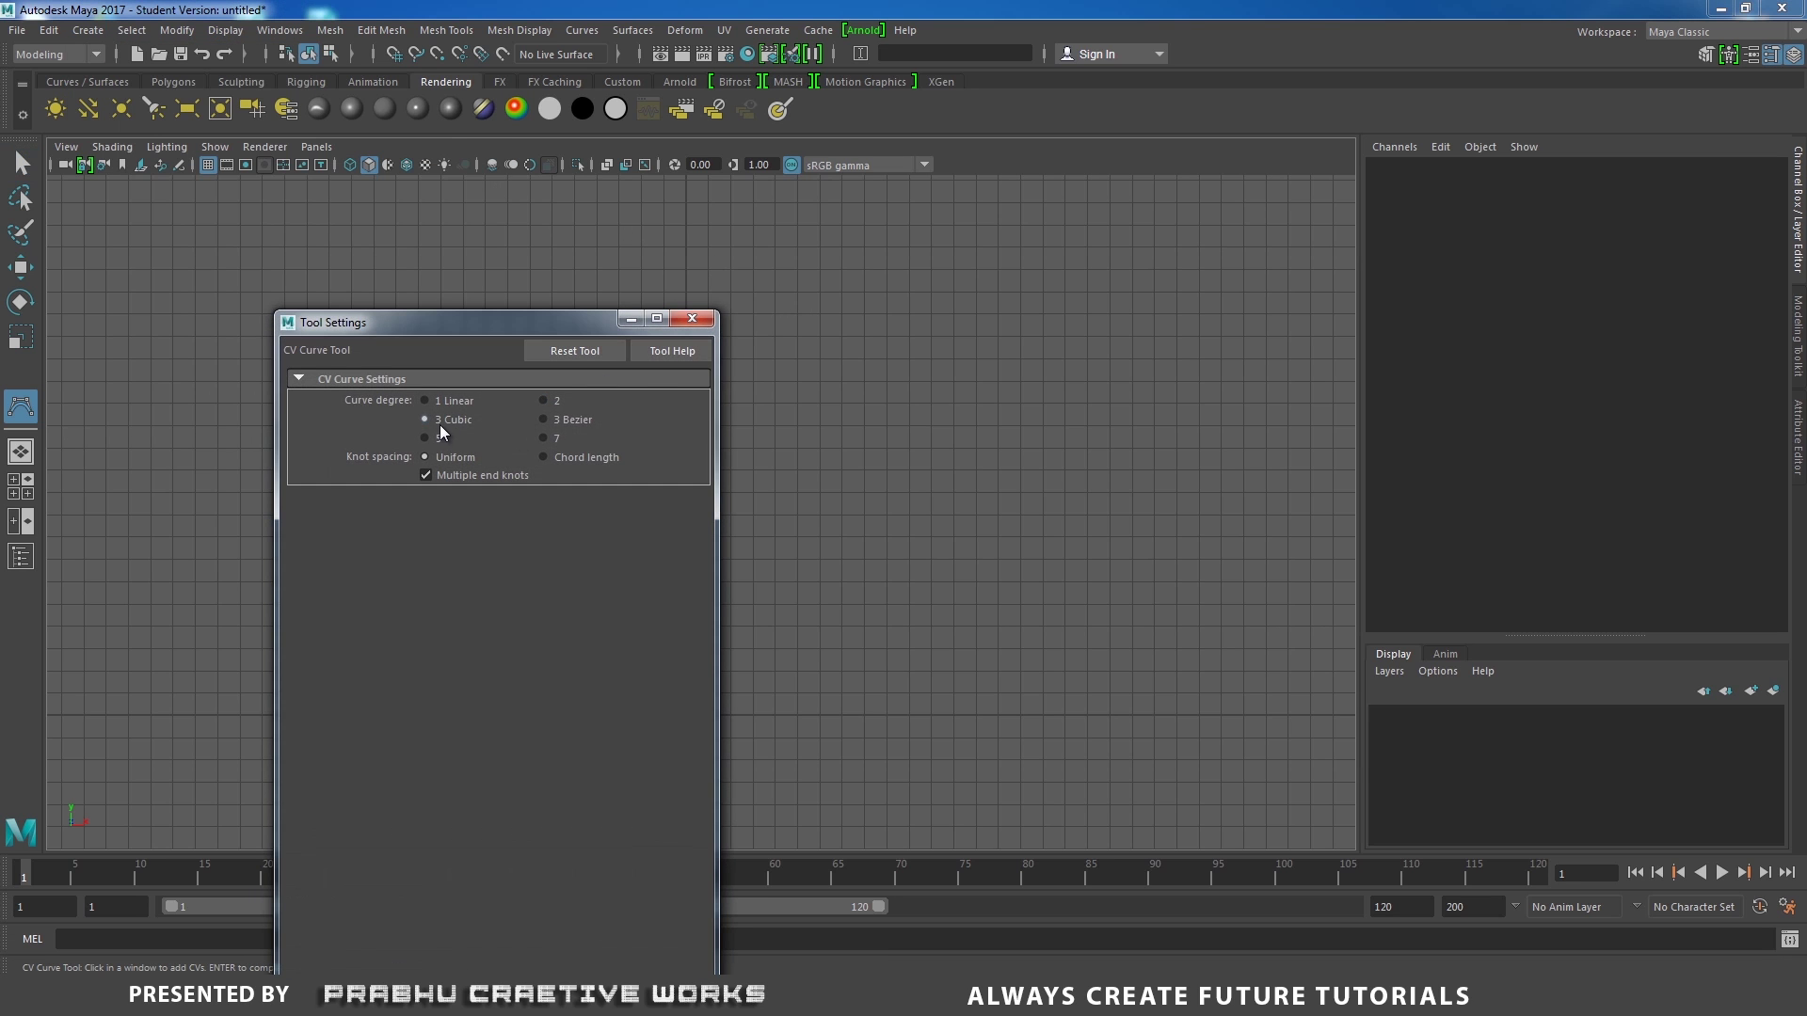
{"action": "left_click", "coordinate": [692, 319]}
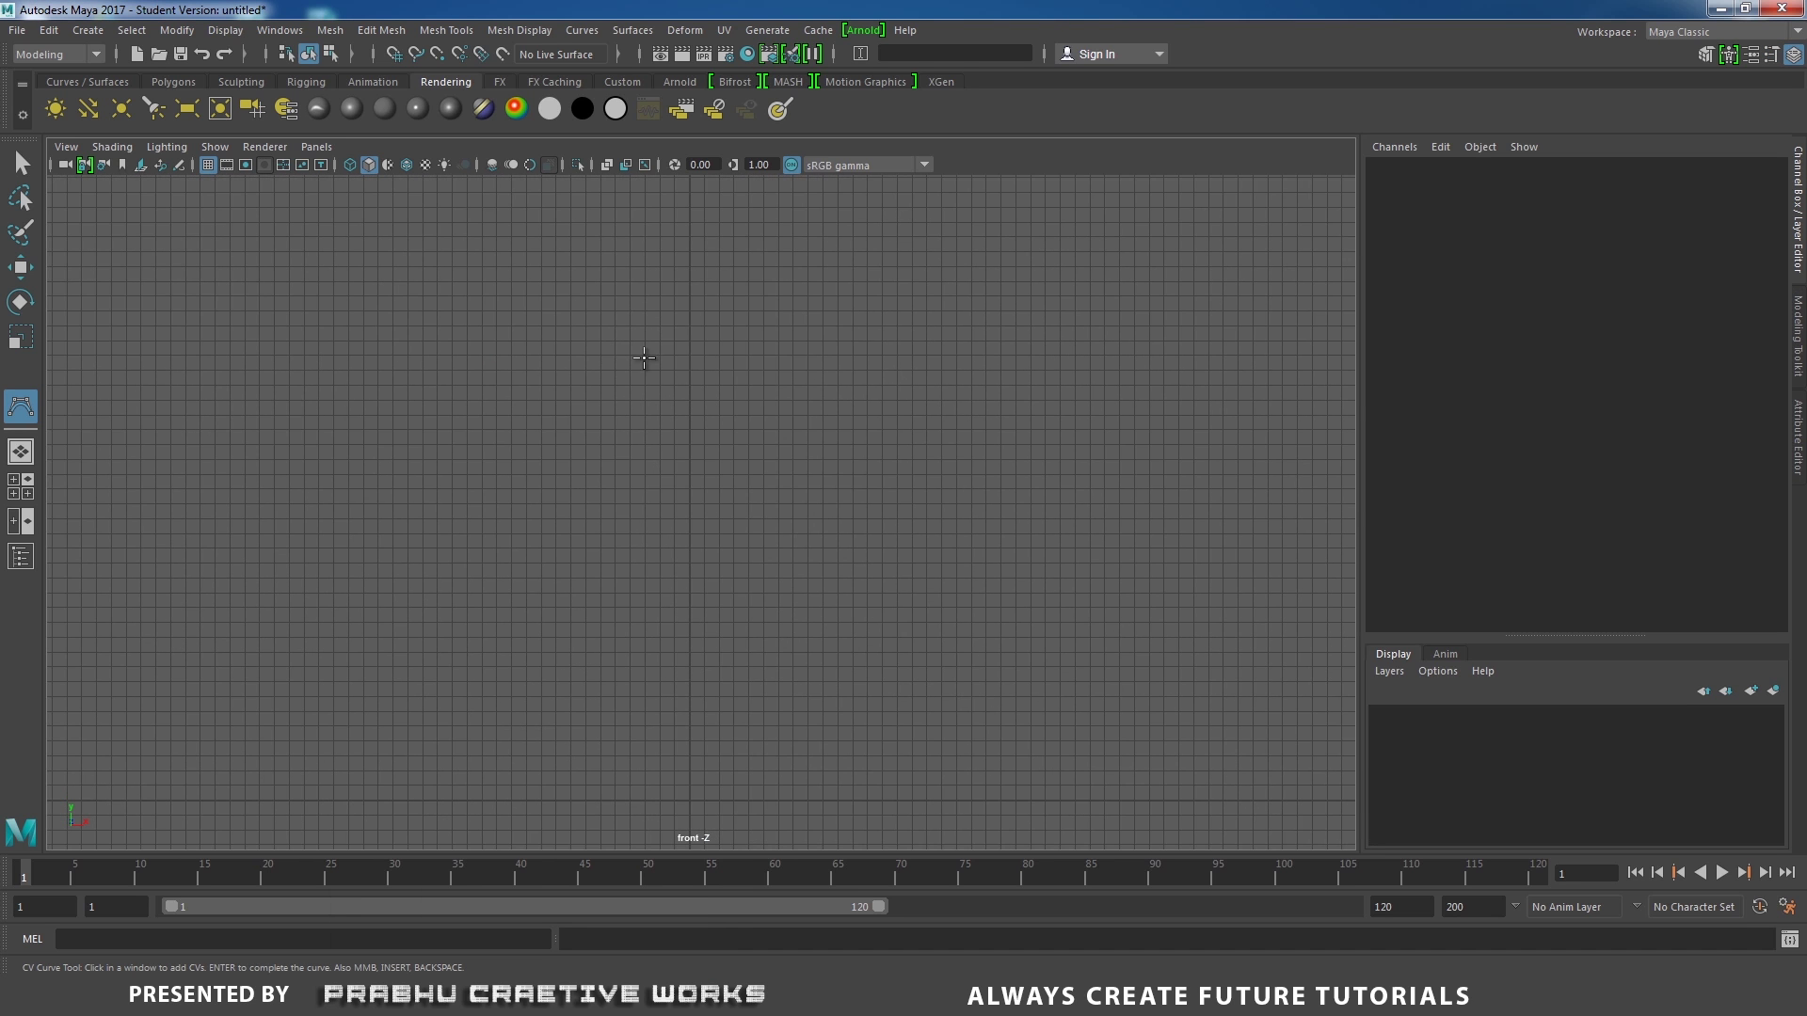
Draw the neck and rounded shoulder of the half bottle profile beside the vertical axis, removing and re-placing the first misplaced points.
{"action": "left_click", "coordinate": [750, 203]}
{"action": "left_click", "coordinate": [750, 229]}
{"action": "left_click", "coordinate": [763, 242]}
{"action": "left_click", "coordinate": [782, 255]}
{"action": "left_click", "coordinate": [791, 278]}
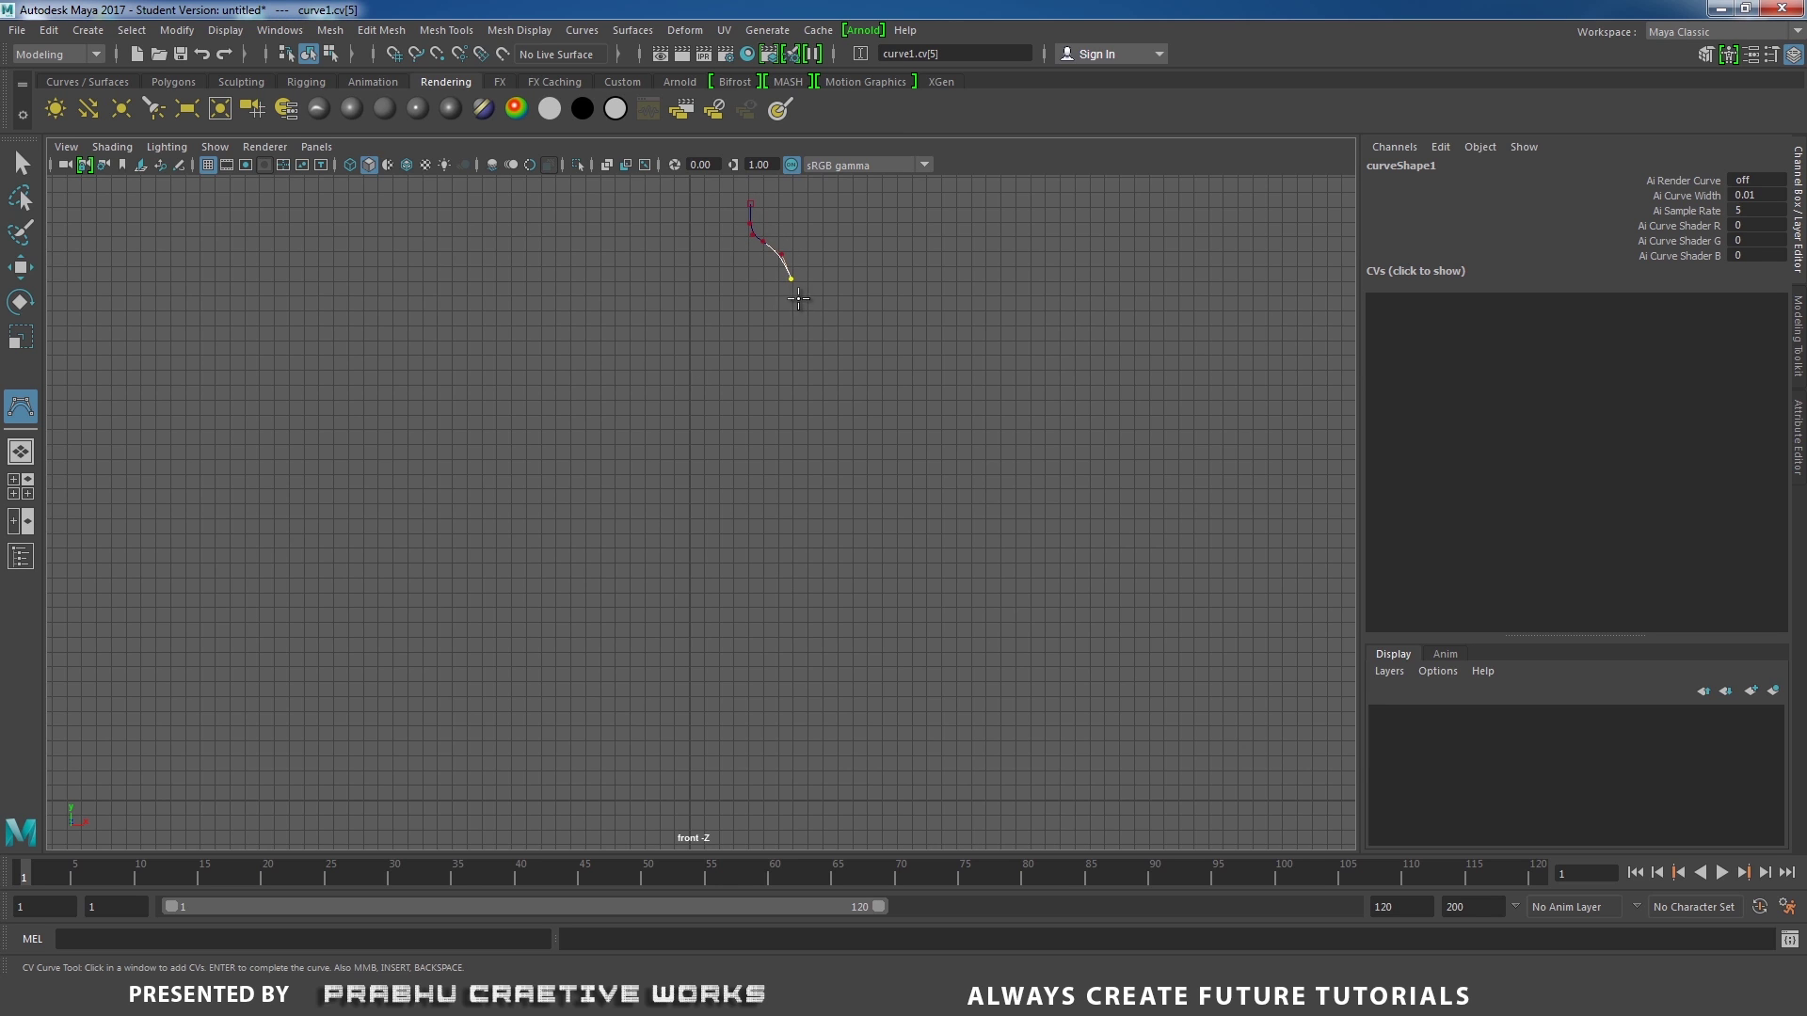
{"action": "key", "text": "BackSpace"}
{"action": "key", "text": "BackSpace"}
{"action": "key", "text": "BackSpace"}
{"action": "key", "text": "BackSpace"}
{"action": "left_click", "coordinate": [750, 238]}
{"action": "left_click", "coordinate": [760, 250]}
{"action": "left_click", "coordinate": [775, 260]}
{"action": "left_click", "coordinate": [796, 274]}
{"action": "left_click", "coordinate": [802, 292]}
{"action": "left_click", "coordinate": [807, 336]}
{"action": "left_click", "coordinate": [807, 357]}
{"action": "left_click", "coordinate": [795, 373]}
Continue the profile curve downward with a small protruding ring, a long inward-curved waist and a bulge below it.
{"action": "left_click", "coordinate": [786, 379]}
{"action": "left_click", "coordinate": [790, 390]}
{"action": "left_click", "coordinate": [799, 394]}
{"action": "left_click", "coordinate": [802, 404]}
{"action": "left_click", "coordinate": [796, 411]}
{"action": "left_click", "coordinate": [787, 415]}
{"action": "left_click", "coordinate": [782, 440]}
{"action": "left_click", "coordinate": [778, 474]}
{"action": "left_click", "coordinate": [781, 520]}
{"action": "left_click", "coordinate": [785, 542]}
{"action": "left_click", "coordinate": [794, 552]}
{"action": "left_click", "coordinate": [799, 565]}
{"action": "left_click", "coordinate": [803, 578]}
Add a narrow groove below the bulge and a straight vertical lower body to the profile curve, correcting the groove points.
{"action": "left_click", "coordinate": [782, 602]}
{"action": "left_click", "coordinate": [782, 612]}
{"action": "left_click", "coordinate": [786, 619]}
{"action": "left_click", "coordinate": [795, 629]}
{"action": "key", "text": "BackSpace"}
{"action": "key", "text": "BackSpace"}
{"action": "key", "text": "BackSpace"}
{"action": "left_click", "coordinate": [783, 610]}
{"action": "left_click", "coordinate": [791, 620]}
{"action": "left_click", "coordinate": [799, 621]}
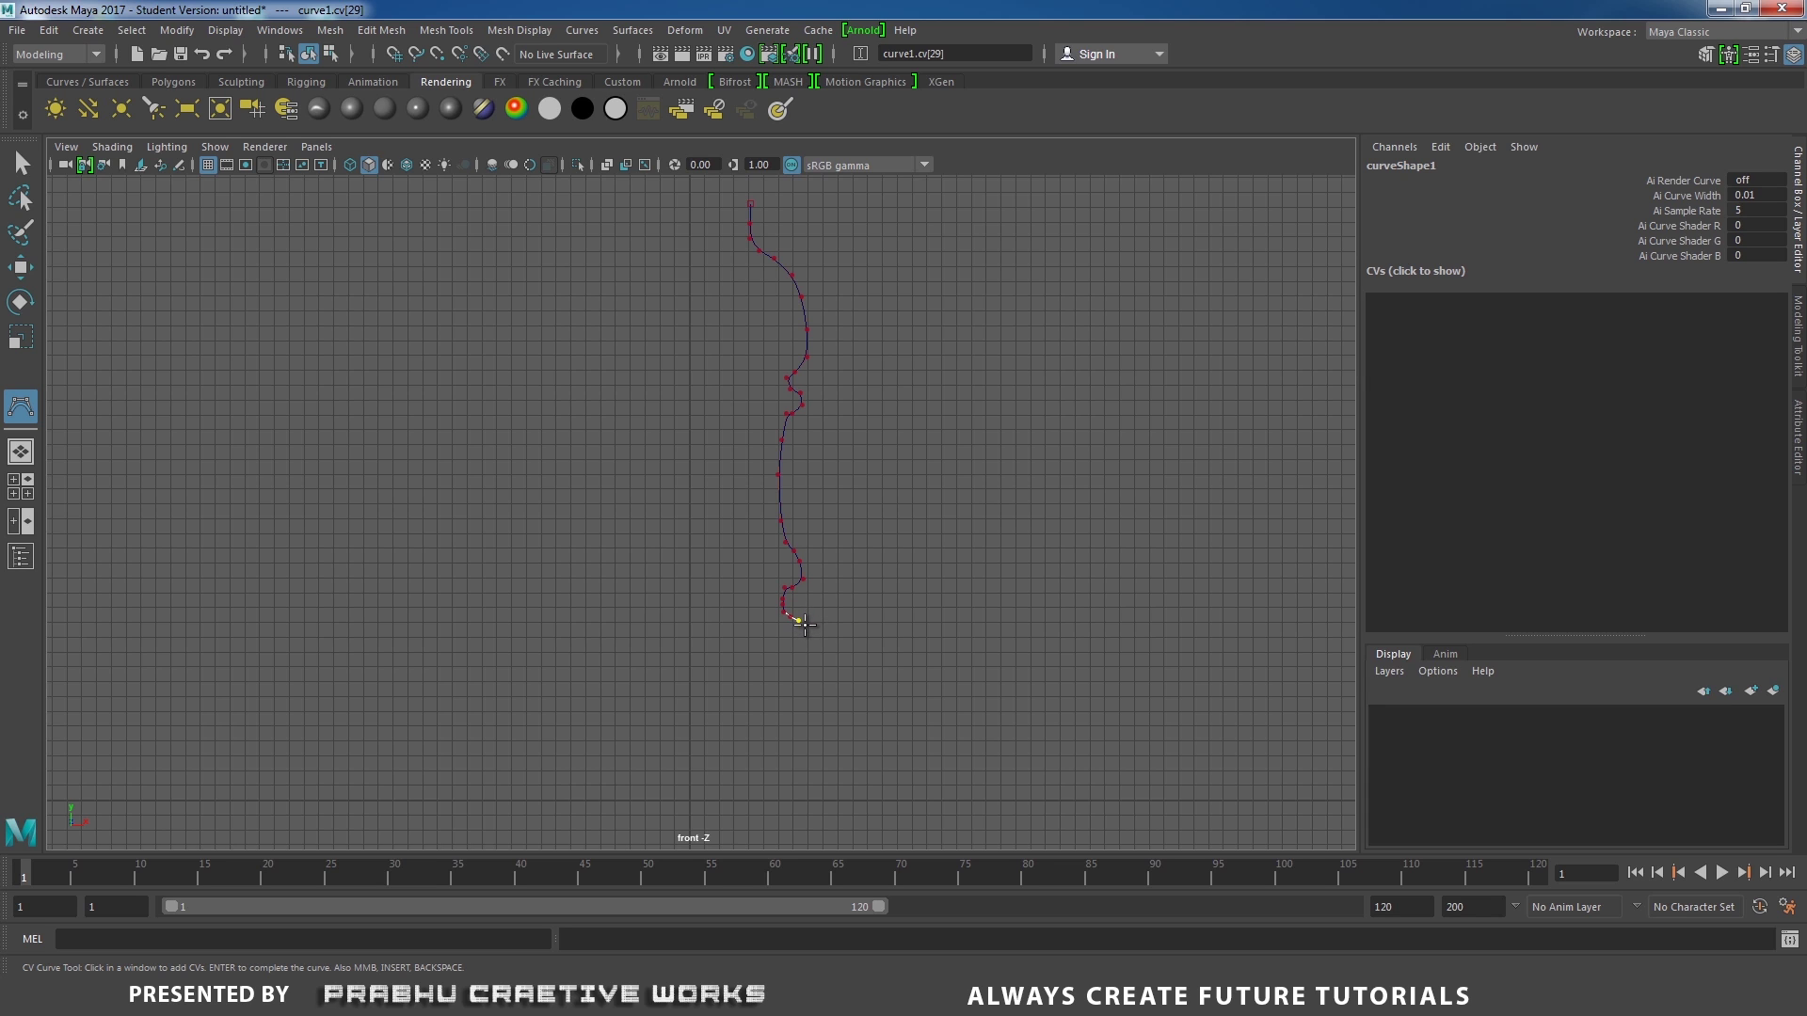
{"action": "left_click", "coordinate": [804, 626]}
{"action": "left_click", "coordinate": [803, 676]}
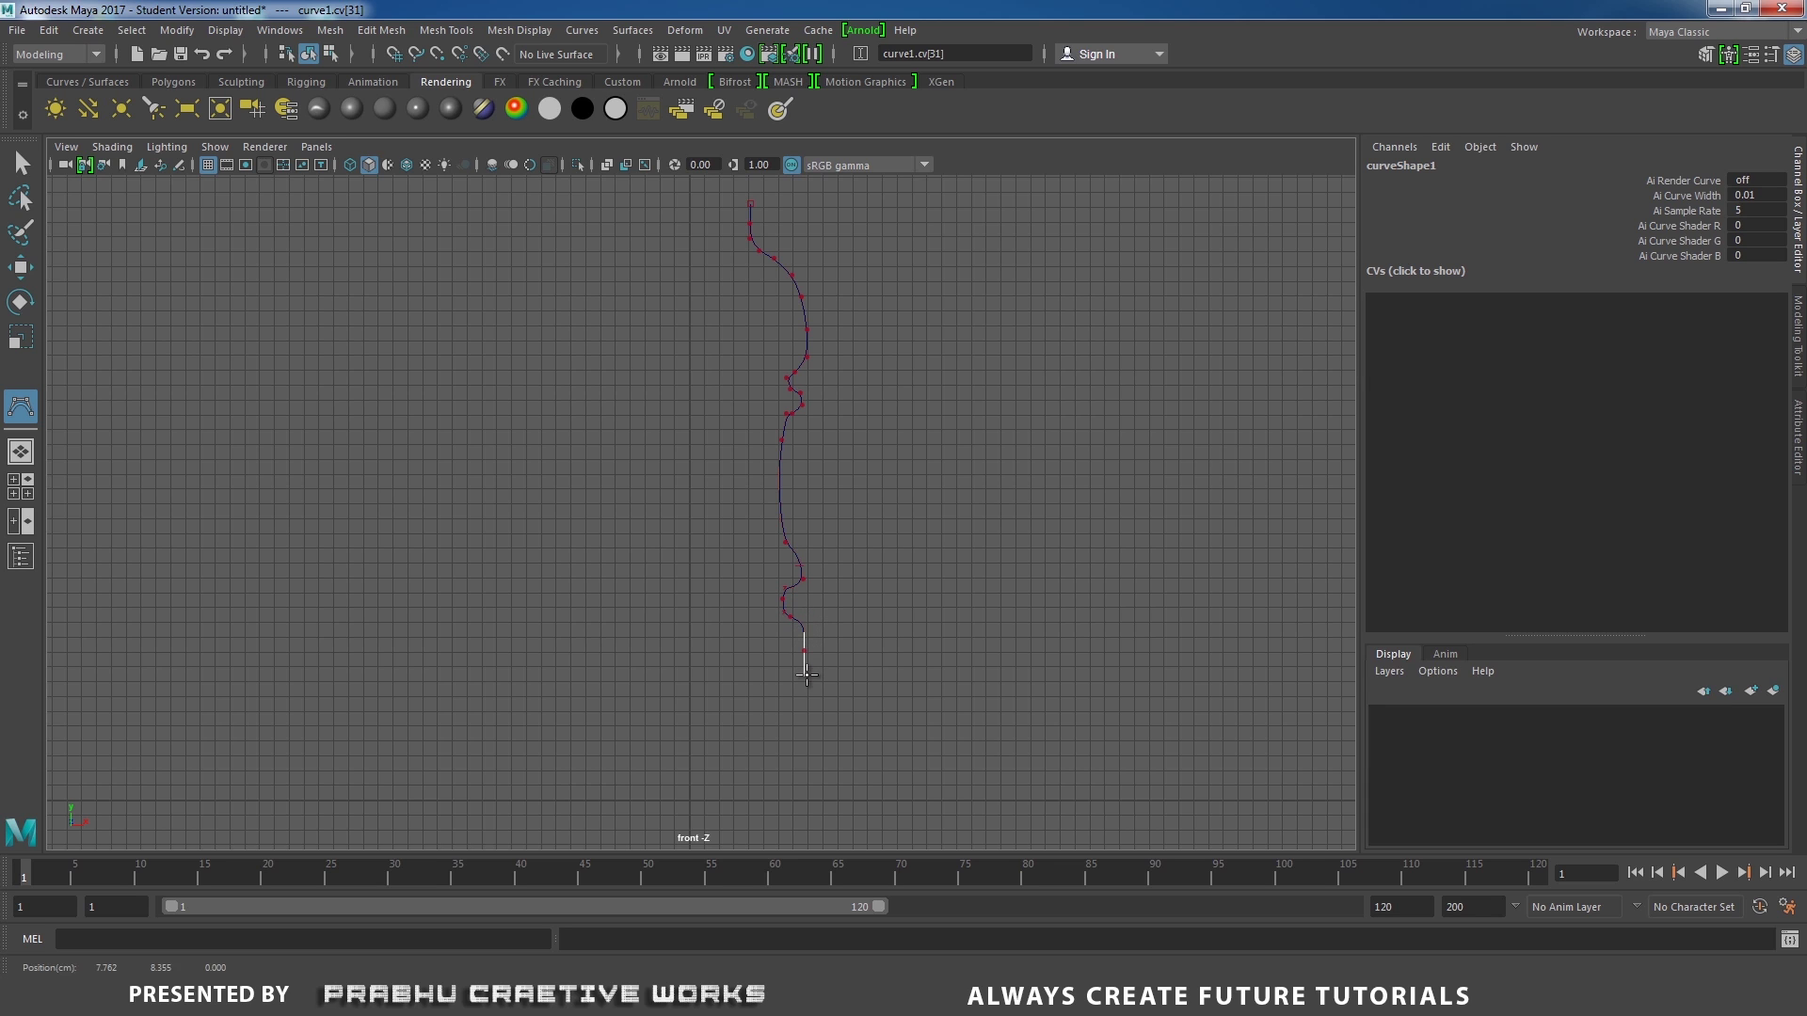
{"action": "left_click", "coordinate": [804, 704]}
{"action": "left_click", "coordinate": [804, 765]}
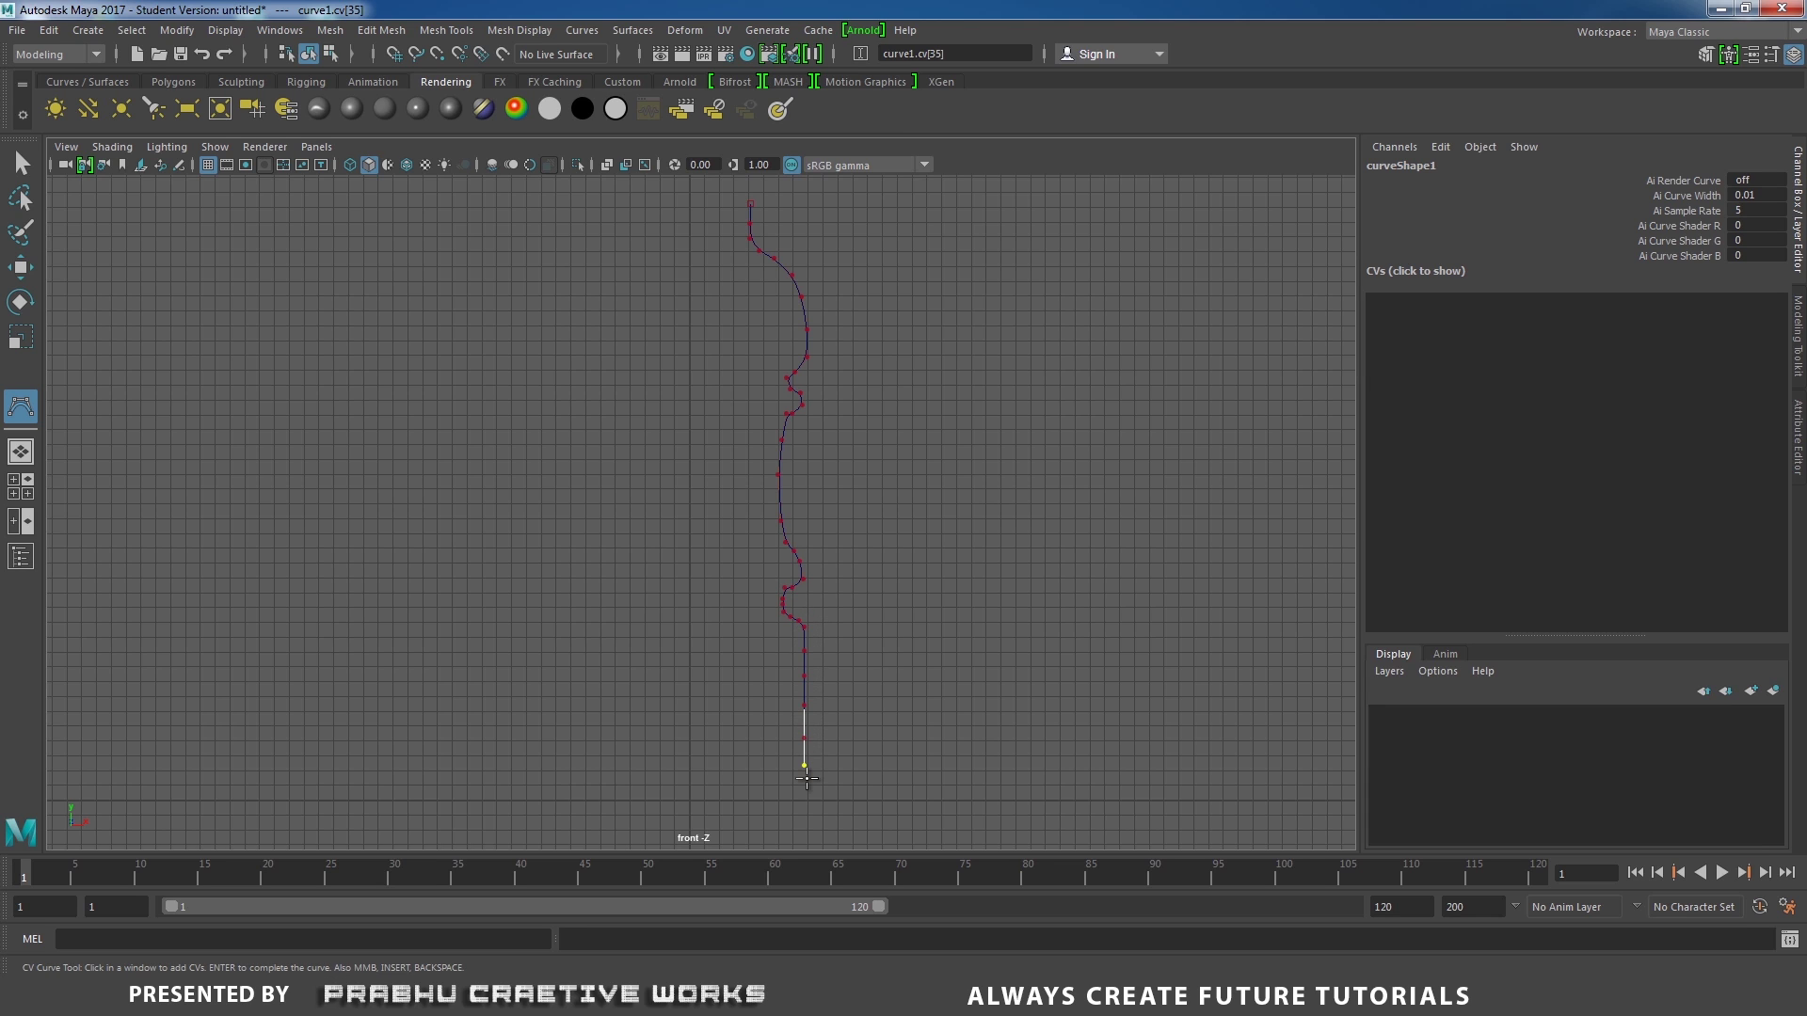
Draw the foot groove and flat base of the profile, ending on the central vertical axis, and finish the curve.
{"action": "left_click", "coordinate": [804, 788]}
{"action": "left_click", "coordinate": [801, 799]}
{"action": "left_click", "coordinate": [794, 806]}
{"action": "left_click", "coordinate": [794, 817]}
{"action": "left_click", "coordinate": [803, 822]}
{"action": "left_click", "coordinate": [811, 831]}
{"action": "middle_click_drag", "start_coordinate": [888, 746], "coordinate": [902, 640], "text": "alt"}
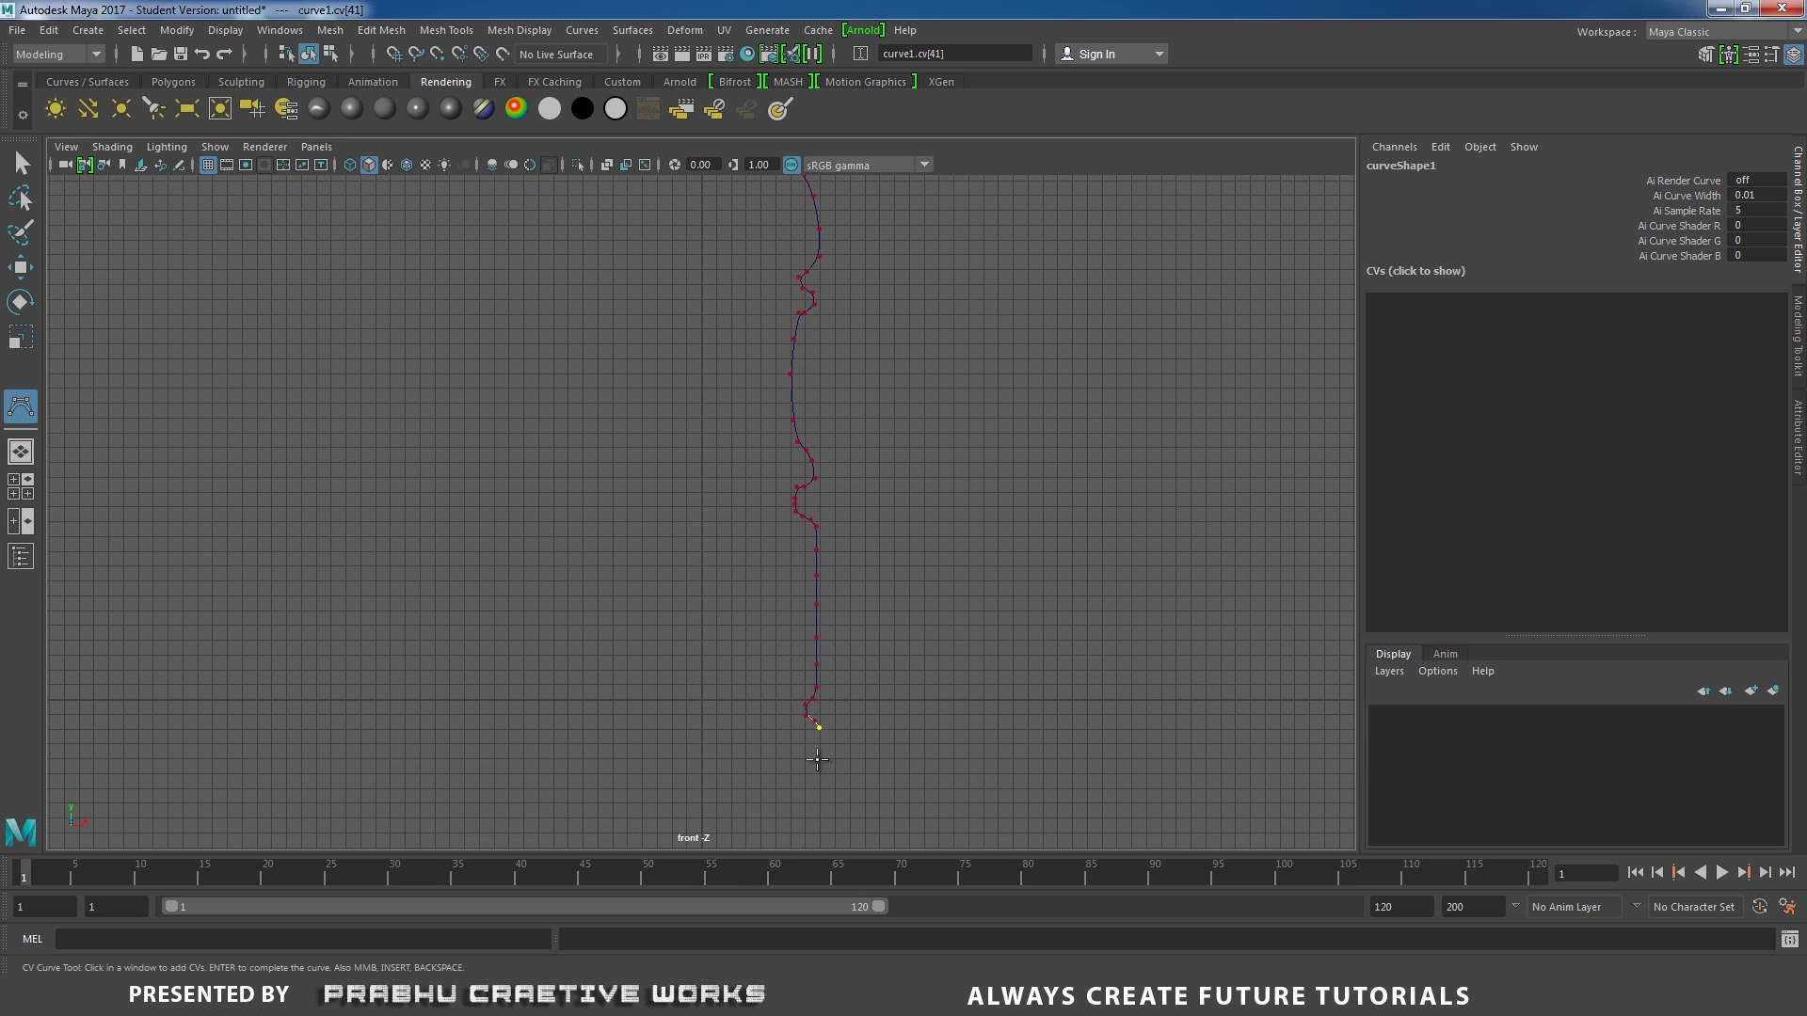
{"action": "left_click", "coordinate": [820, 756]}
{"action": "left_click", "coordinate": [818, 769]}
{"action": "left_click", "coordinate": [802, 767]}
{"action": "left_click", "coordinate": [774, 768]}
{"action": "left_click", "coordinate": [744, 768]}
{"action": "left_click", "coordinate": [745, 769]}
{"action": "left_click", "coordinate": [701, 770]}
{"action": "key", "text": "q"}
Edit the profile curve's control vertices and raise the seven vertices of the neck and shoulder slightly.
{"action": "right_click_drag", "start_coordinate": [944, 532], "coordinate": [742, 456], "text": "alt"}
{"action": "middle_click_drag", "start_coordinate": [800, 432], "coordinate": [810, 503], "text": "alt"}
{"action": "middle_click_drag", "start_coordinate": [885, 381], "coordinate": [887, 516], "text": "alt"}
{"action": "middle_click_drag", "start_coordinate": [950, 420], "coordinate": [957, 364], "text": "alt"}
{"action": "right_click_drag", "start_coordinate": [942, 358], "coordinate": [805, 343]}
{"action": "middle_click_drag", "start_coordinate": [748, 348], "coordinate": [753, 431], "text": "alt"}
{"action": "left_click_drag", "start_coordinate": [676, 359], "coordinate": [852, 525]}
{"action": "key", "text": "w"}
{"action": "left_click_drag", "start_coordinate": [791, 376], "coordinate": [792, 354]}
{"action": "scroll", "coordinate": [1004, 567], "scroll_direction": "up", "scroll_amount": 3}
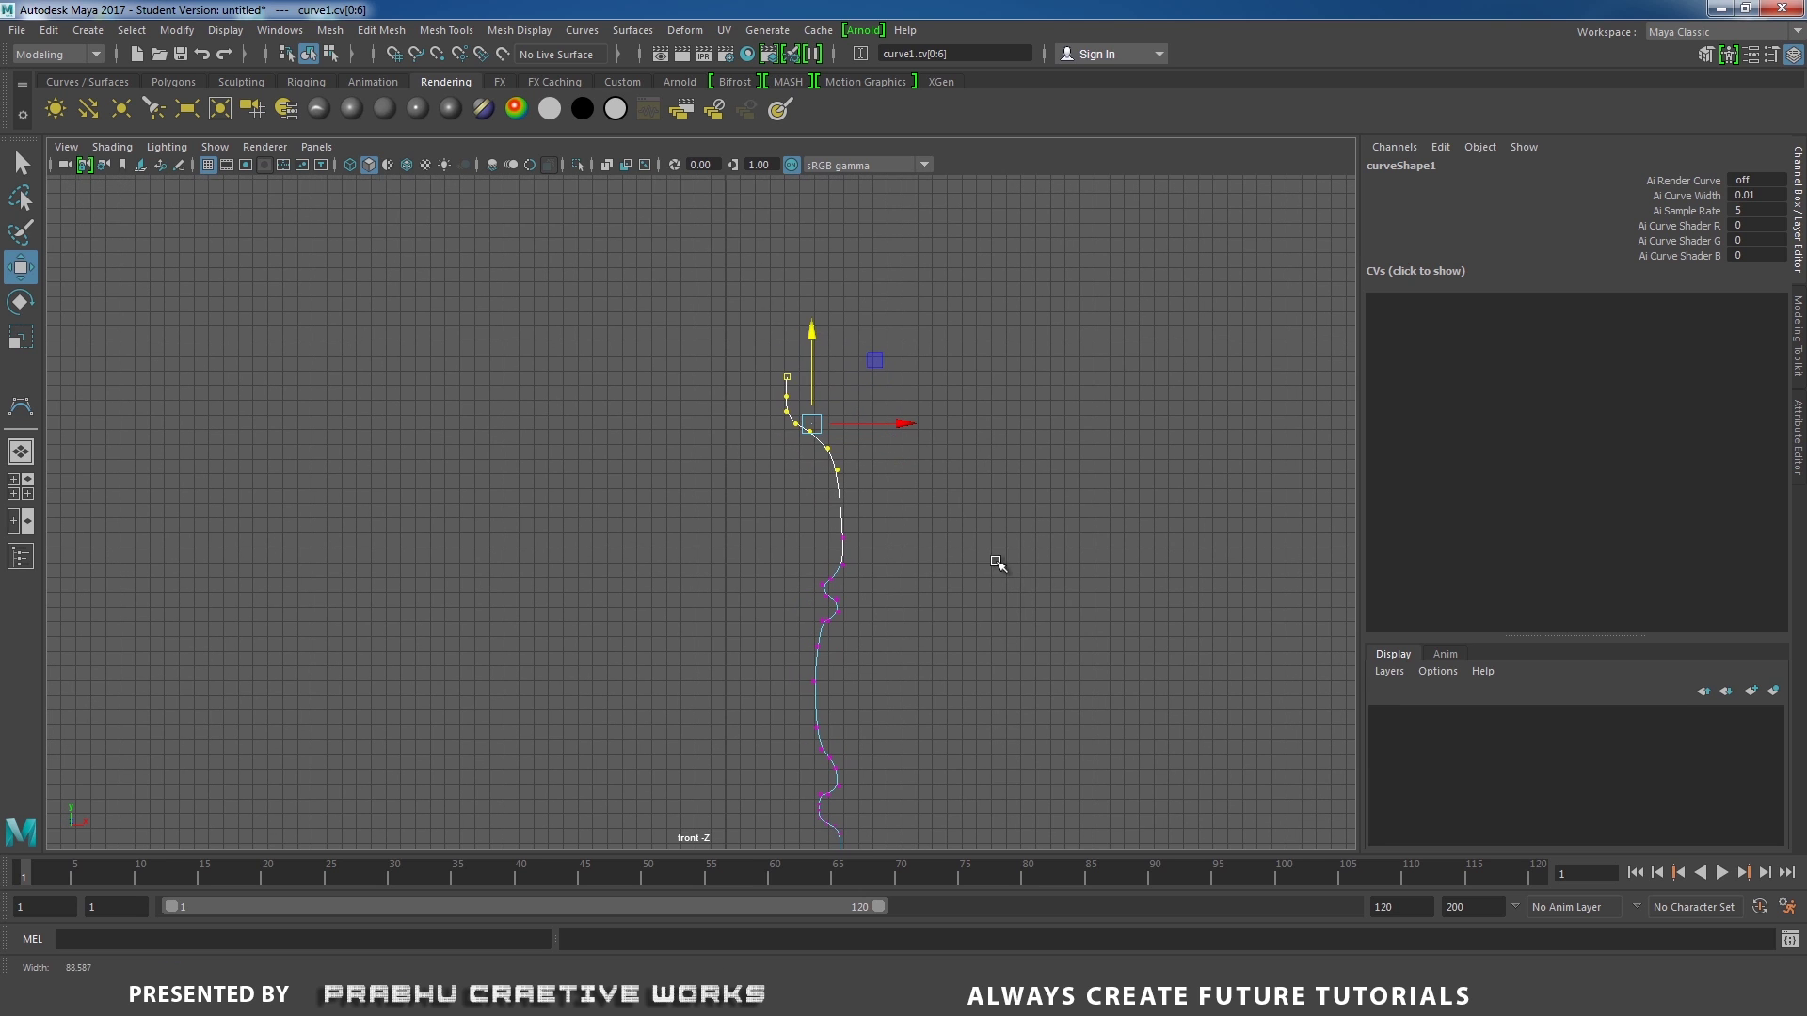
Move the shoulder's control vertices outward to round the bottle's upper body, and return the curve to object mode.
{"action": "left_click", "coordinate": [887, 493]}
{"action": "left_click", "coordinate": [830, 464]}
{"action": "left_click_drag", "start_coordinate": [839, 472], "coordinate": [858, 494]}
{"action": "left_click", "coordinate": [819, 536]}
{"action": "left_click", "coordinate": [847, 536]}
{"action": "left_click", "coordinate": [900, 577]}
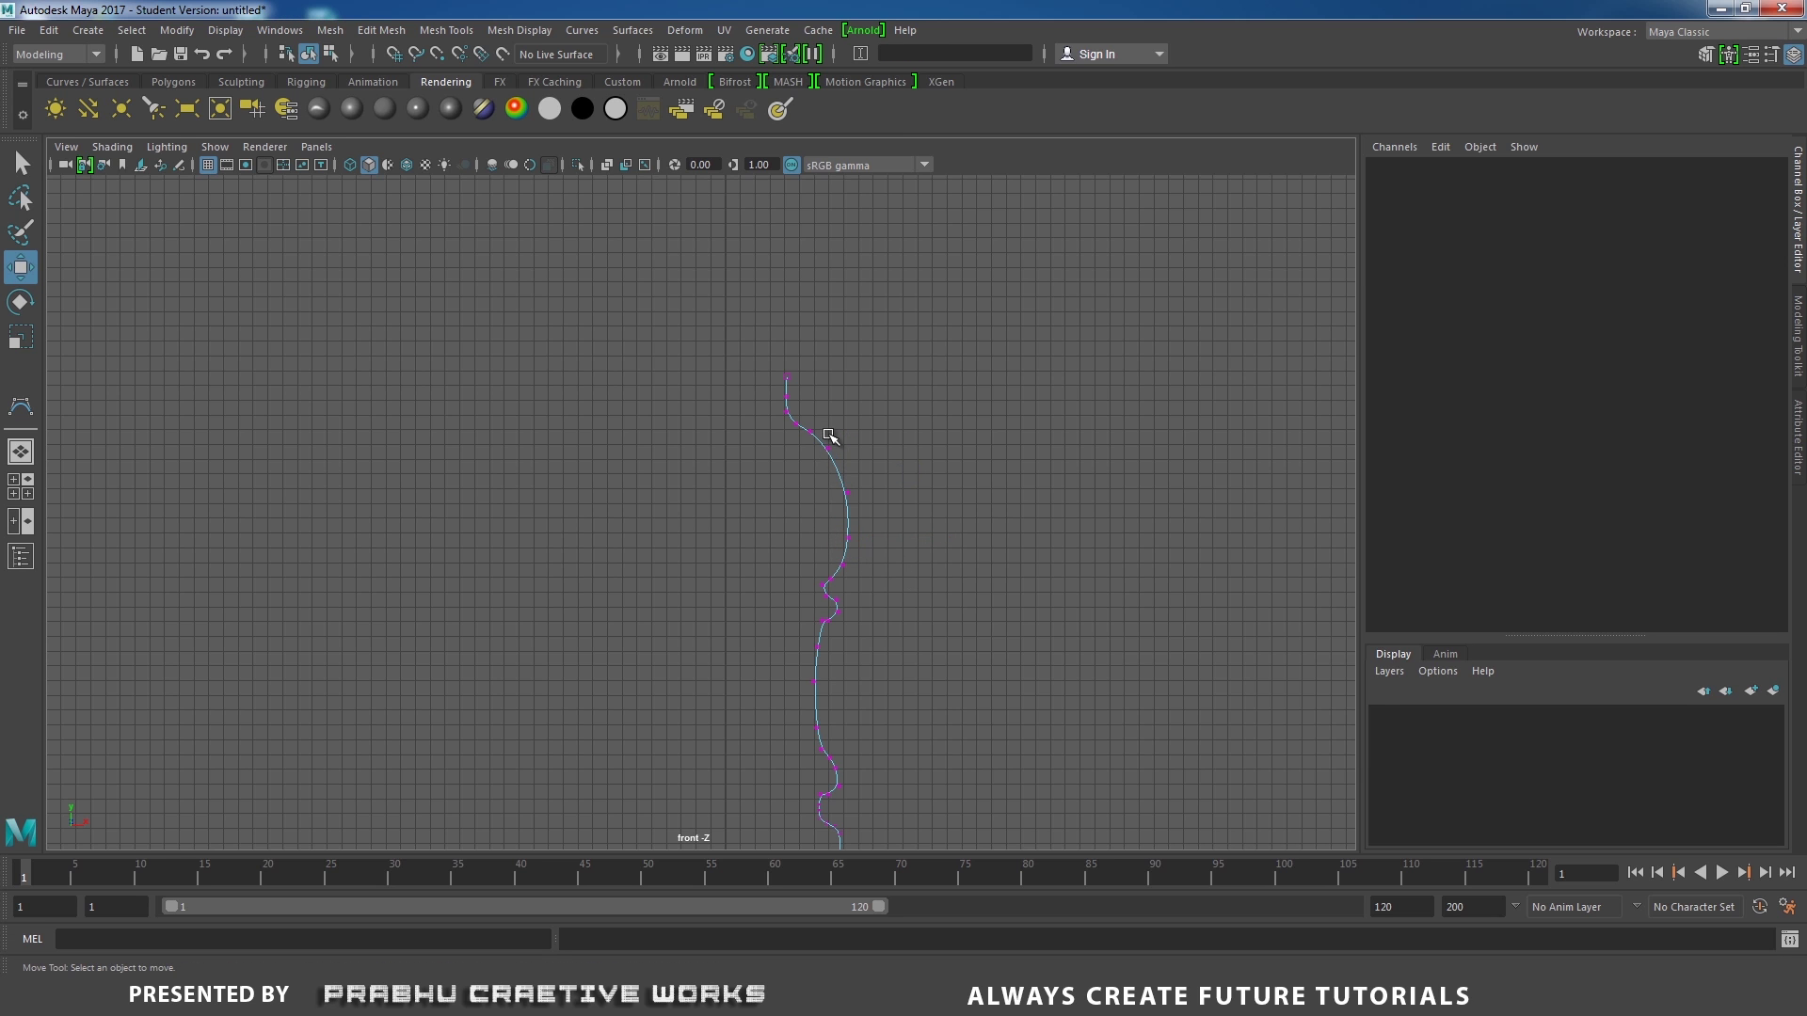
{"action": "left_click", "coordinate": [824, 437]}
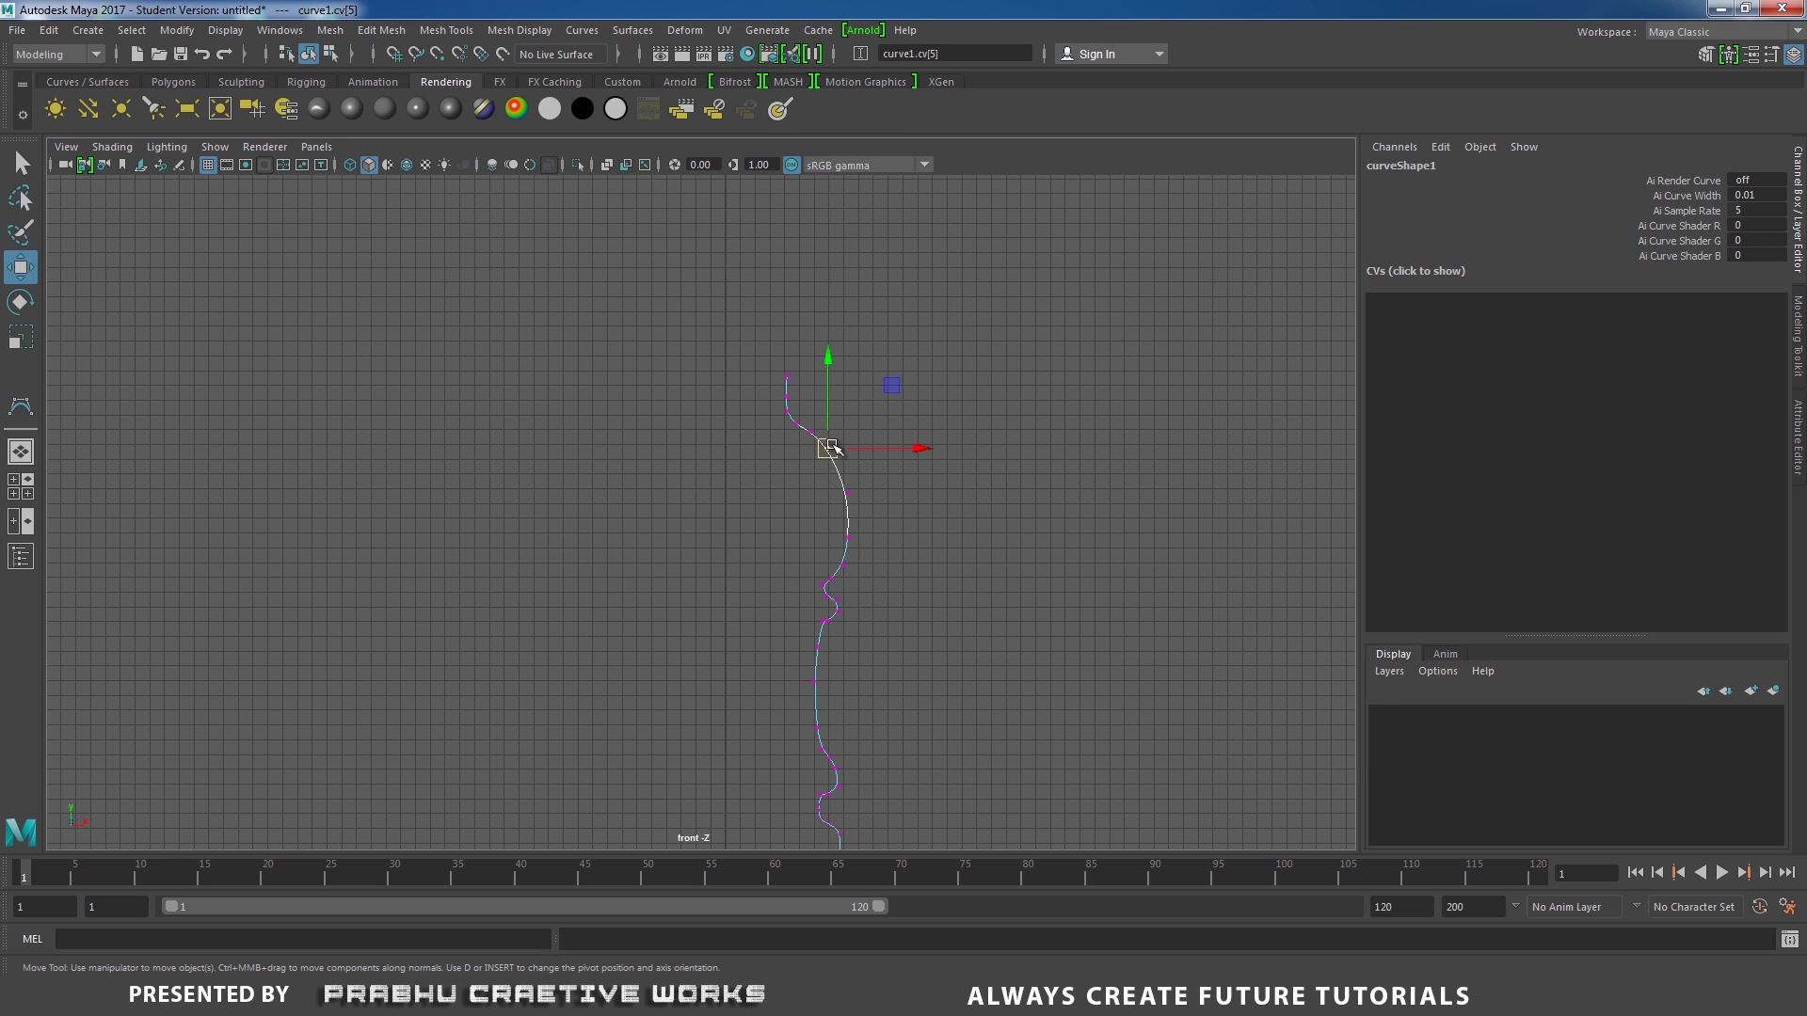
{"action": "left_click", "coordinate": [907, 508]}
{"action": "scroll", "coordinate": [733, 500], "scroll_direction": "down", "scroll_amount": 1}
{"action": "scroll", "coordinate": [732, 500], "scroll_direction": "down", "scroll_amount": 2}
{"action": "middle_click_drag", "start_coordinate": [732, 500], "coordinate": [735, 354], "text": "alt"}
{"action": "scroll", "coordinate": [887, 516], "scroll_direction": "down", "scroll_amount": 2}
{"action": "right_click_drag", "start_coordinate": [782, 511], "coordinate": [876, 455]}
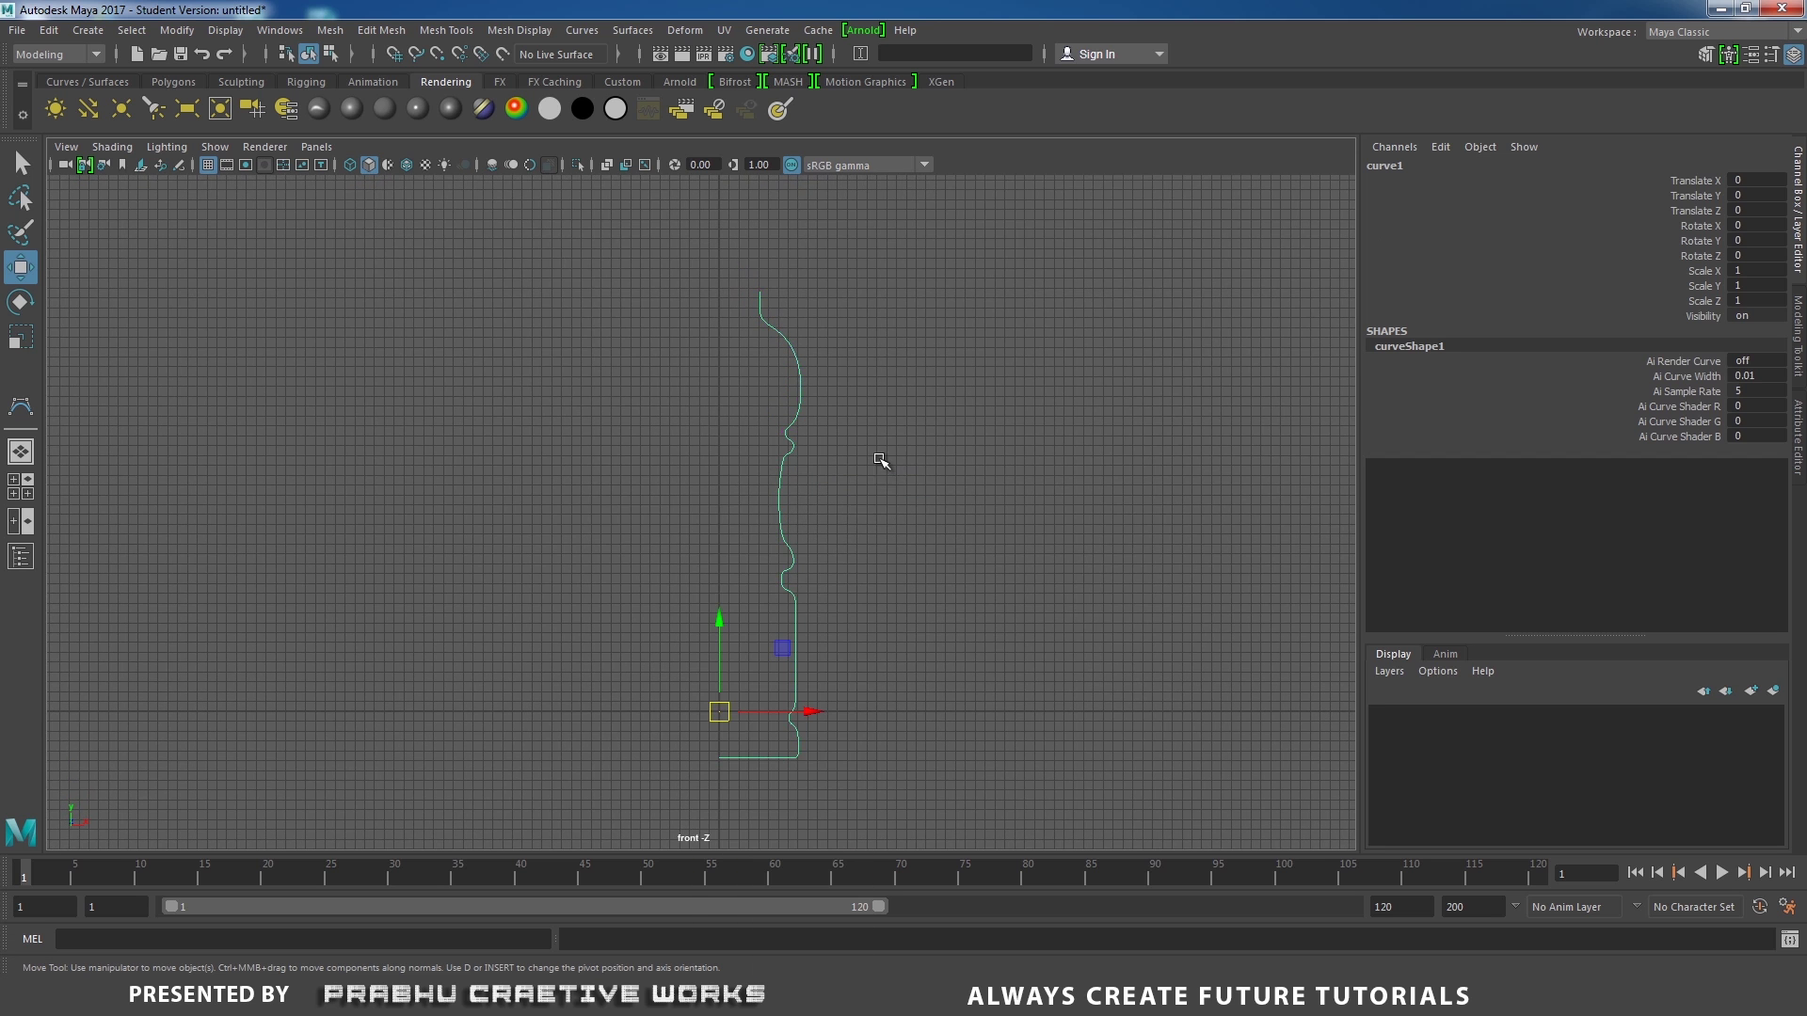
Revolve the profile curve around the Y axis in the perspective view, using the reset Revolve settings.
{"action": "key", "text": "space"}
{"action": "left_click_drag", "start_coordinate": [854, 562], "coordinate": [854, 511]}
{"action": "scroll", "coordinate": [529, 500], "scroll_direction": "down", "scroll_amount": 5}
{"action": "left_click_drag", "start_coordinate": [529, 499], "coordinate": [589, 501], "text": "alt"}
{"action": "scroll", "coordinate": [738, 540], "scroll_direction": "up", "scroll_amount": 2}
{"action": "middle_click_drag", "start_coordinate": [716, 367], "coordinate": [683, 534], "text": "alt"}
{"action": "scroll", "coordinate": [684, 534], "scroll_direction": "down", "scroll_amount": 1}
{"action": "left_click_drag", "start_coordinate": [684, 535], "coordinate": [726, 472], "text": "alt"}
{"action": "left_click", "coordinate": [637, 31]}
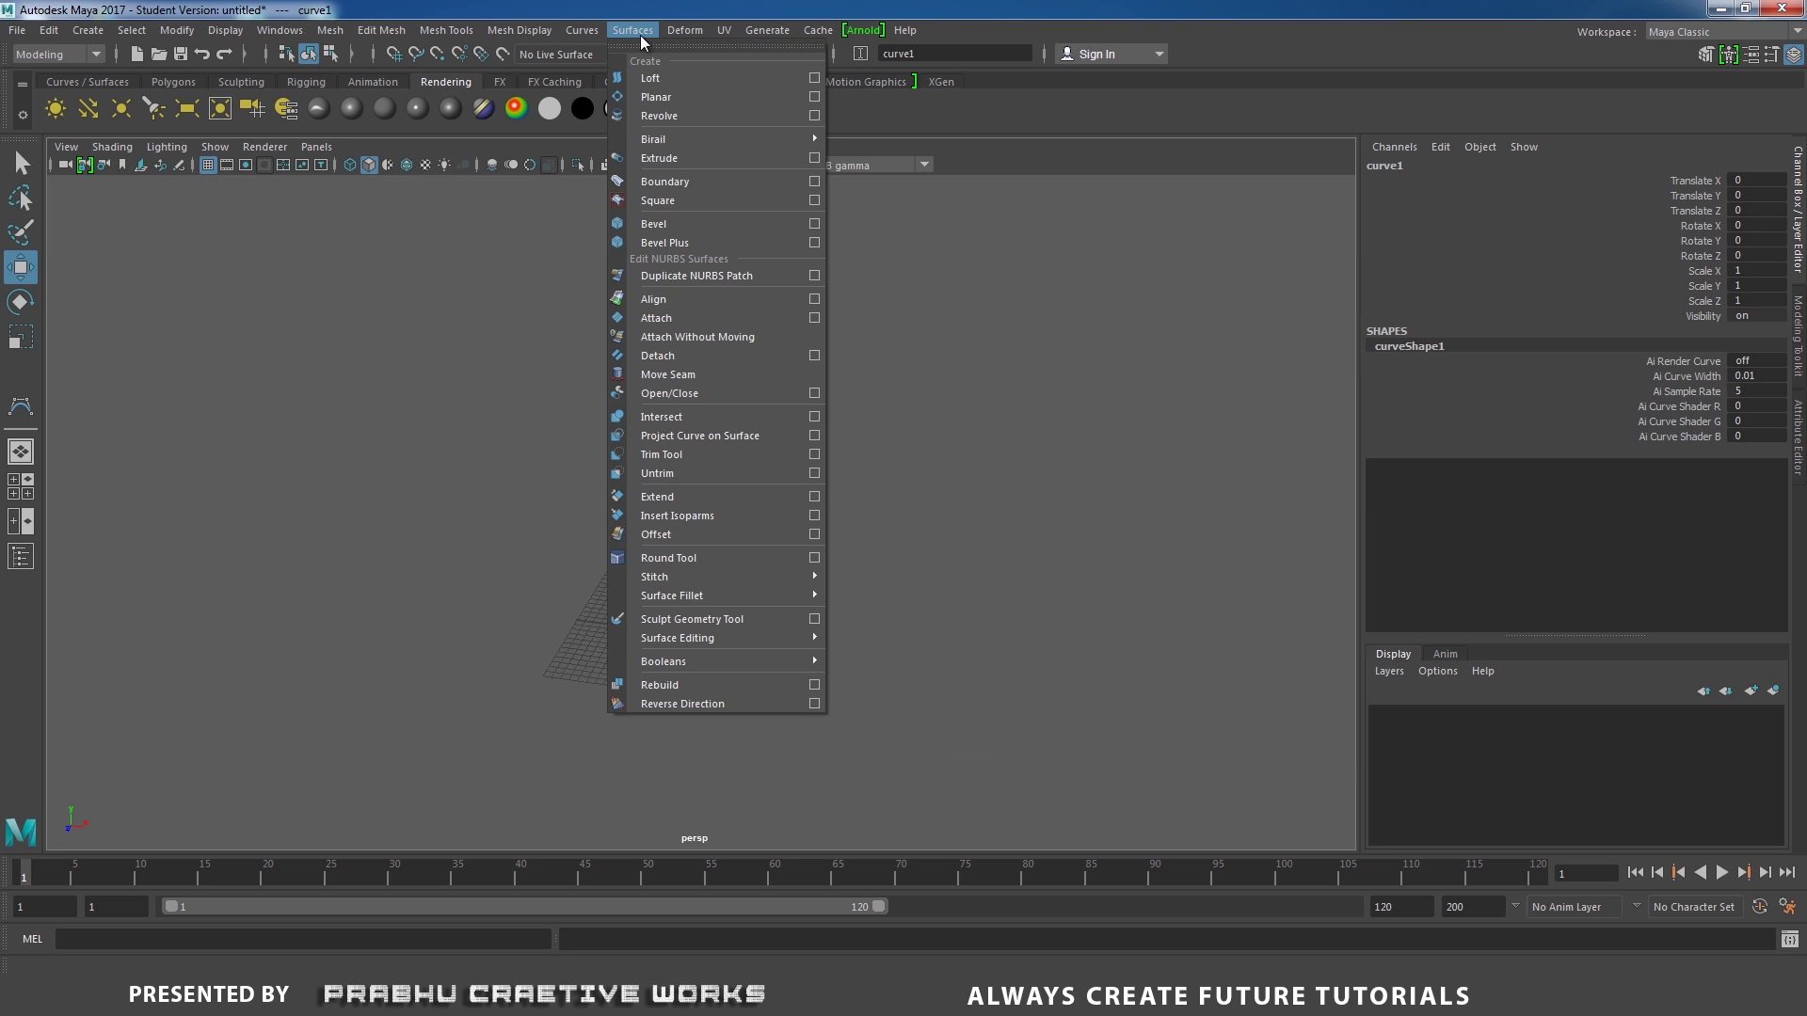
{"action": "left_click", "coordinate": [814, 116]}
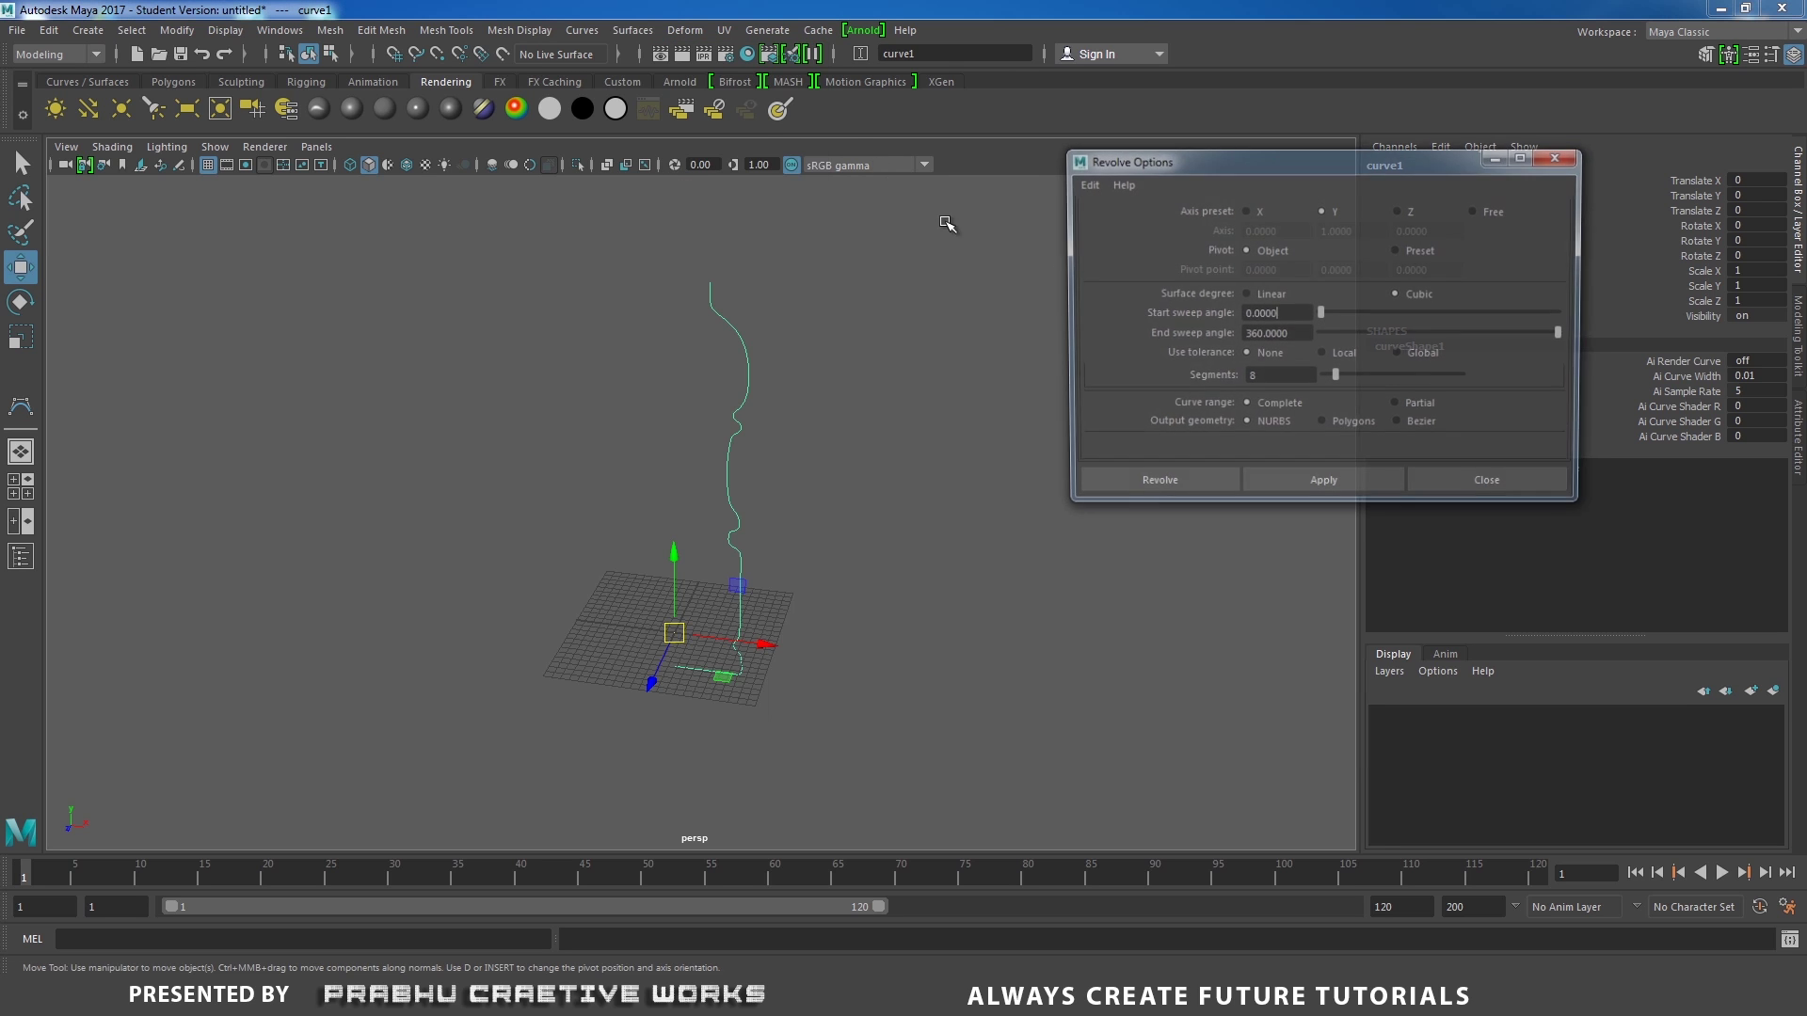
{"action": "left_click", "coordinate": [1086, 183]}
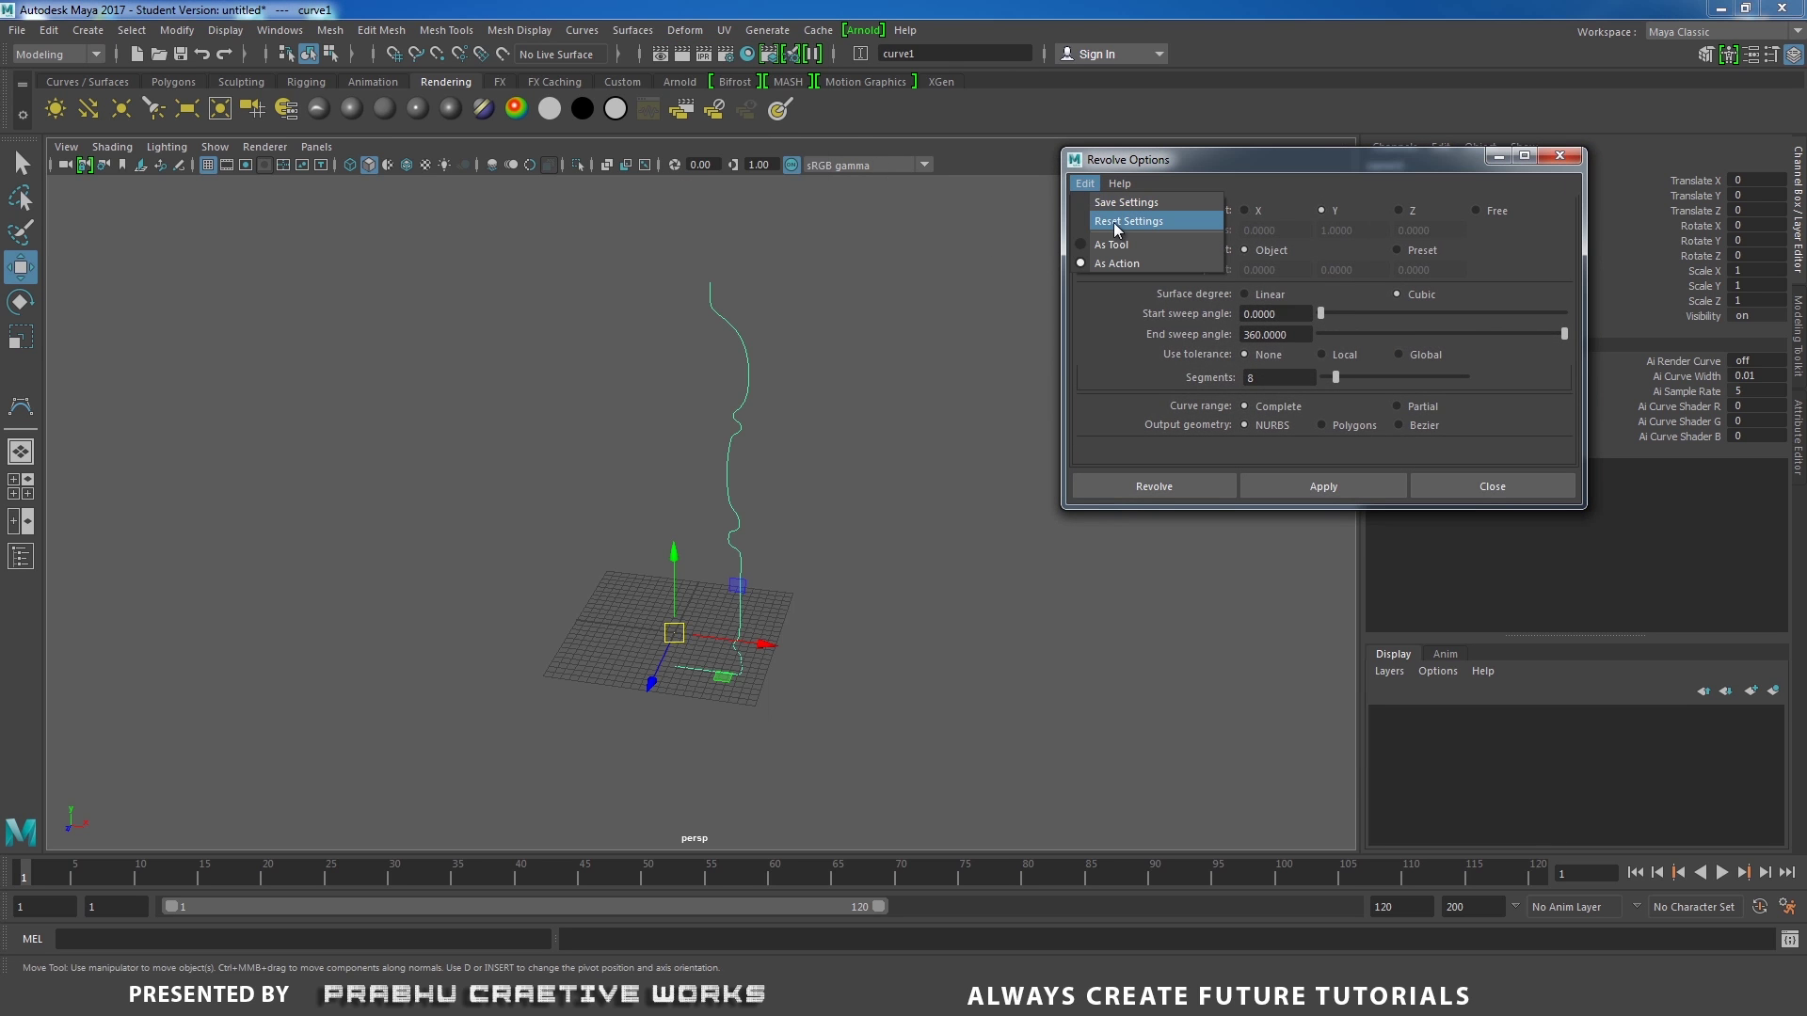
{"action": "left_click", "coordinate": [1117, 222]}
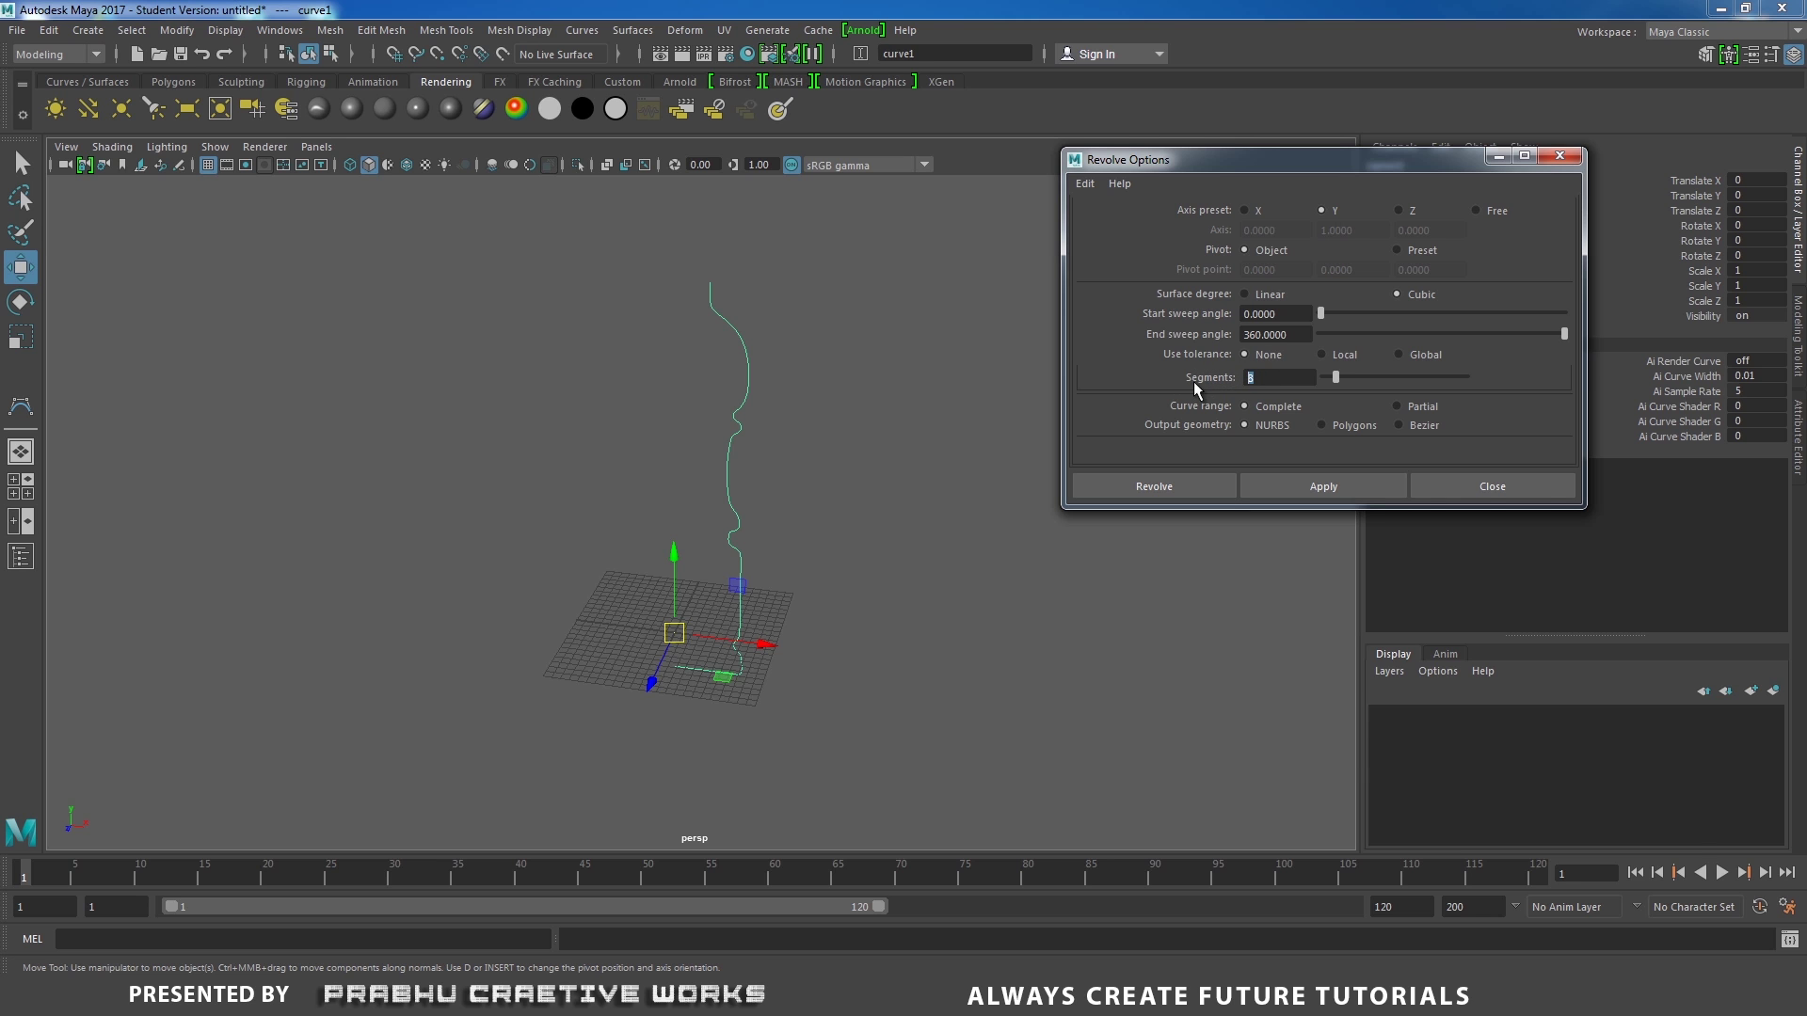
{"action": "left_click", "coordinate": [1172, 485]}
Enable two-sided lighting in the viewport and view the shaded bottle.
{"action": "left_click_drag", "start_coordinate": [856, 412], "coordinate": [841, 323], "text": "alt"}
{"action": "left_click", "coordinate": [838, 399]}
{"action": "mouse_move", "coordinate": [839, 399]}
{"action": "left_mouse_down", "text": "alt"}
{"action": "mouse_move", "coordinate": [811, 411]}
{"action": "mouse_move", "coordinate": [694, 355]}
{"action": "mouse_move", "coordinate": [665, 506]}
{"action": "mouse_move", "coordinate": [791, 375]}
{"action": "mouse_move", "coordinate": [786, 399]}
{"action": "mouse_move", "coordinate": [839, 448]}
{"action": "mouse_move", "coordinate": [847, 382]}
{"action": "left_mouse_up", "text": "alt"}
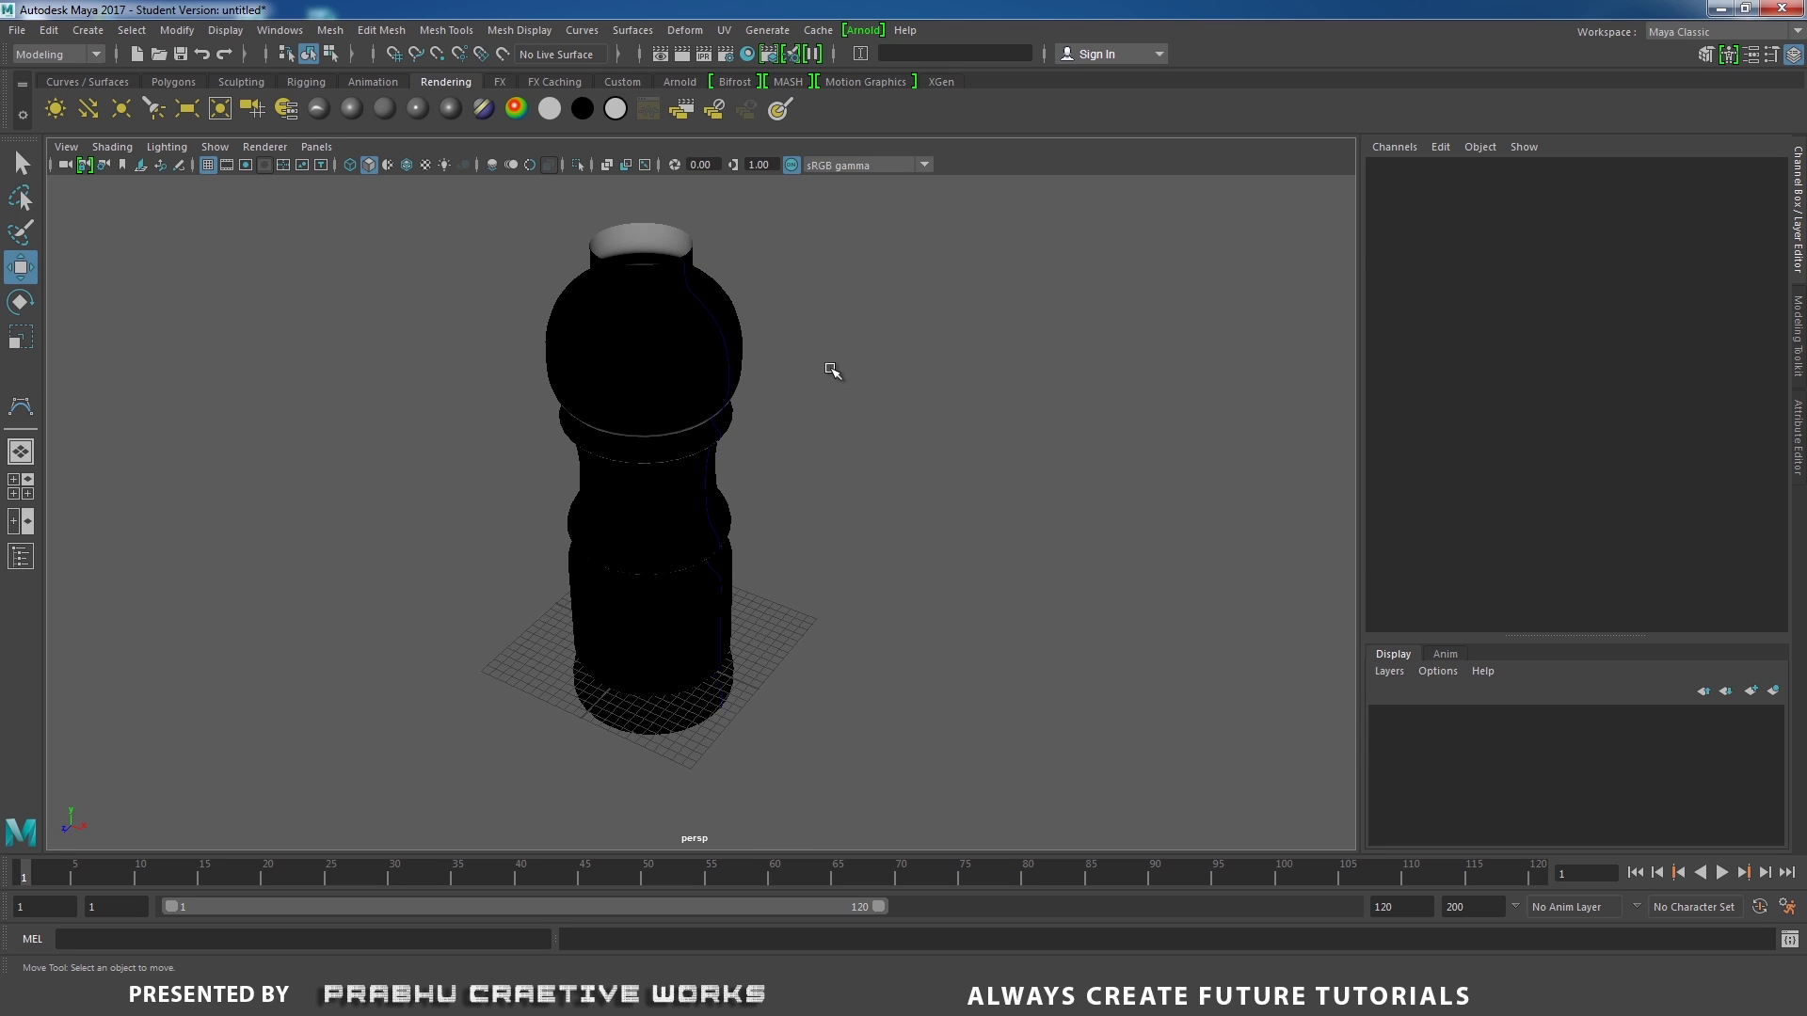
{"action": "mouse_move", "coordinate": [832, 370]}
{"action": "left_mouse_down", "text": "alt"}
{"action": "mouse_move", "coordinate": [822, 348]}
{"action": "mouse_move", "coordinate": [851, 358]}
{"action": "left_mouse_up", "text": "alt"}
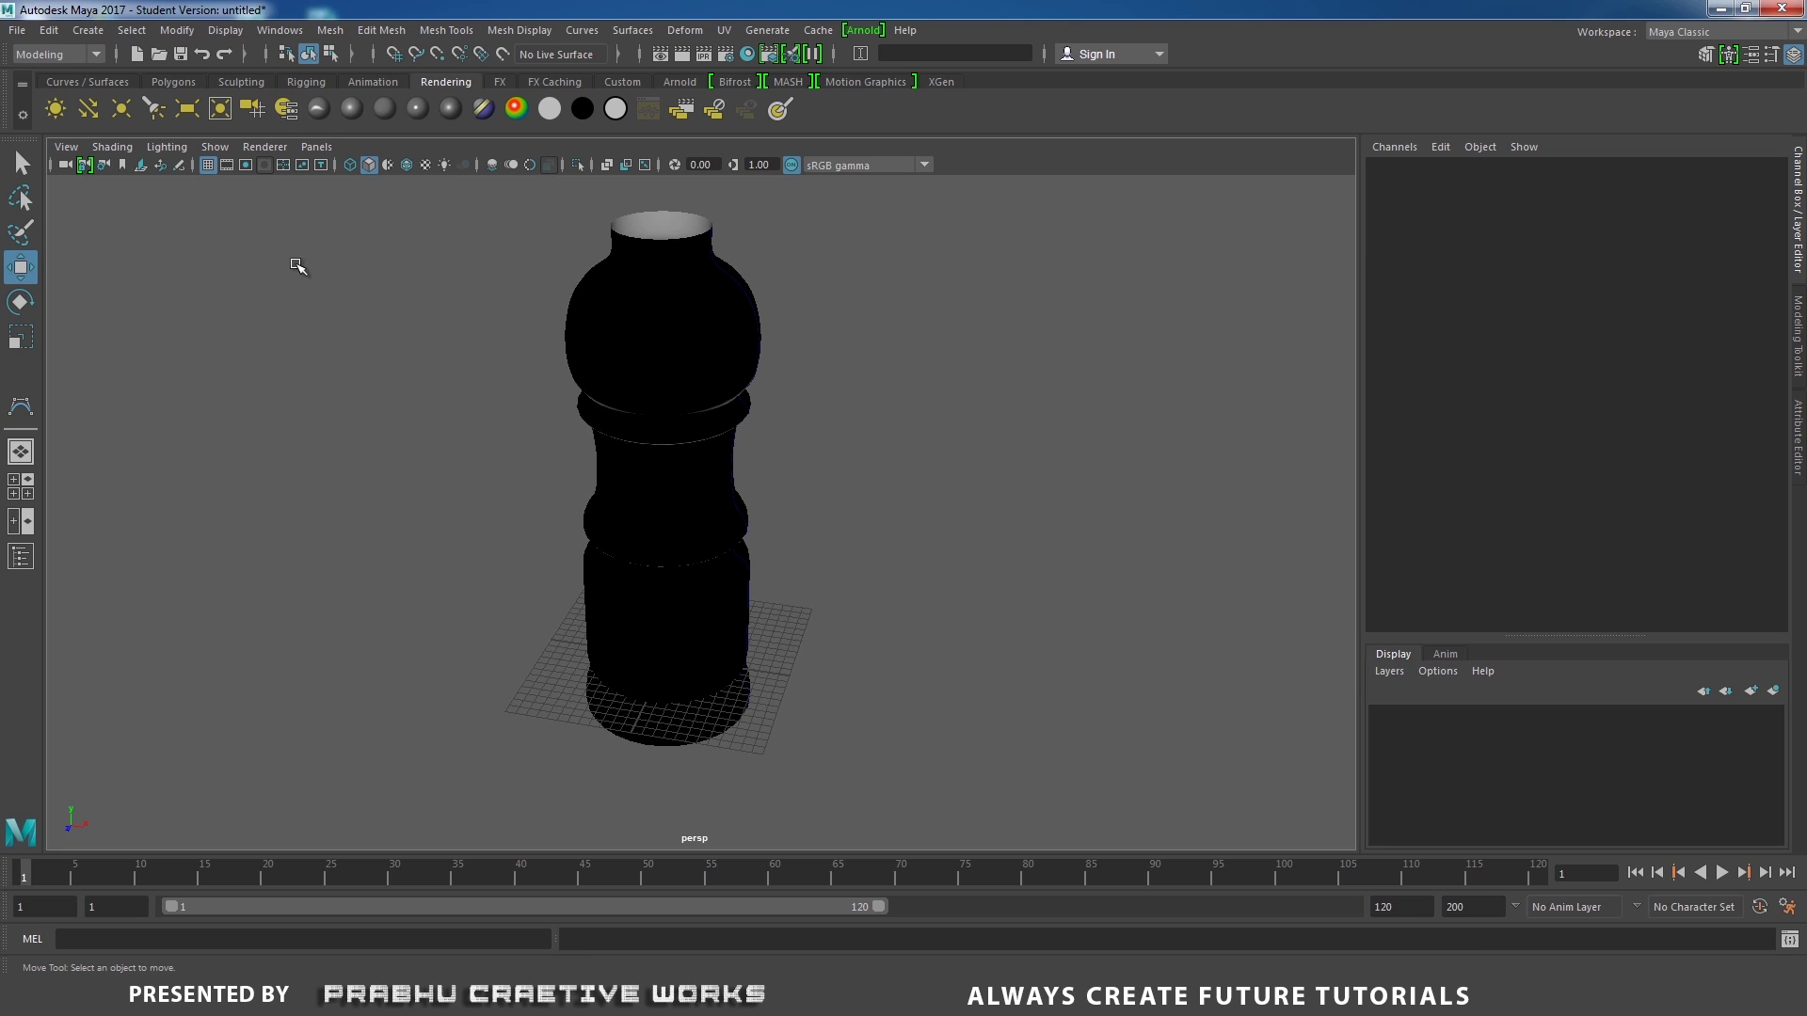
{"action": "left_click", "coordinate": [178, 149]}
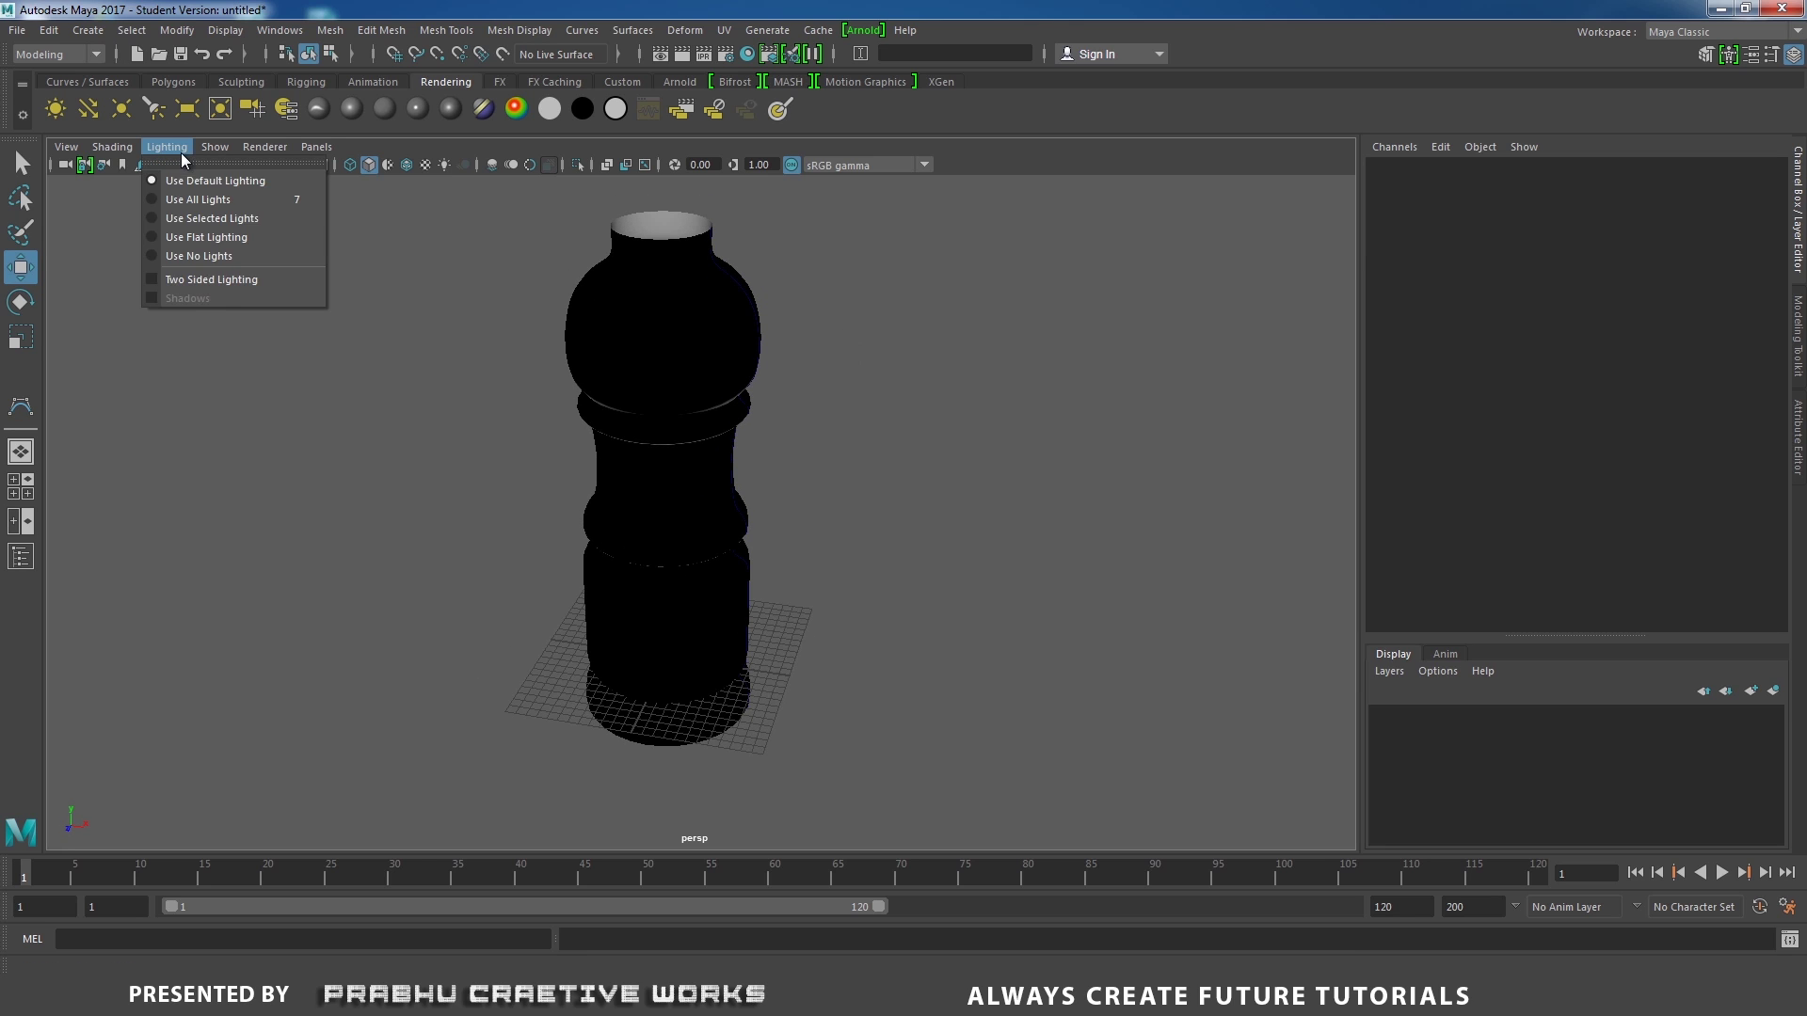
{"action": "left_click", "coordinate": [155, 280]}
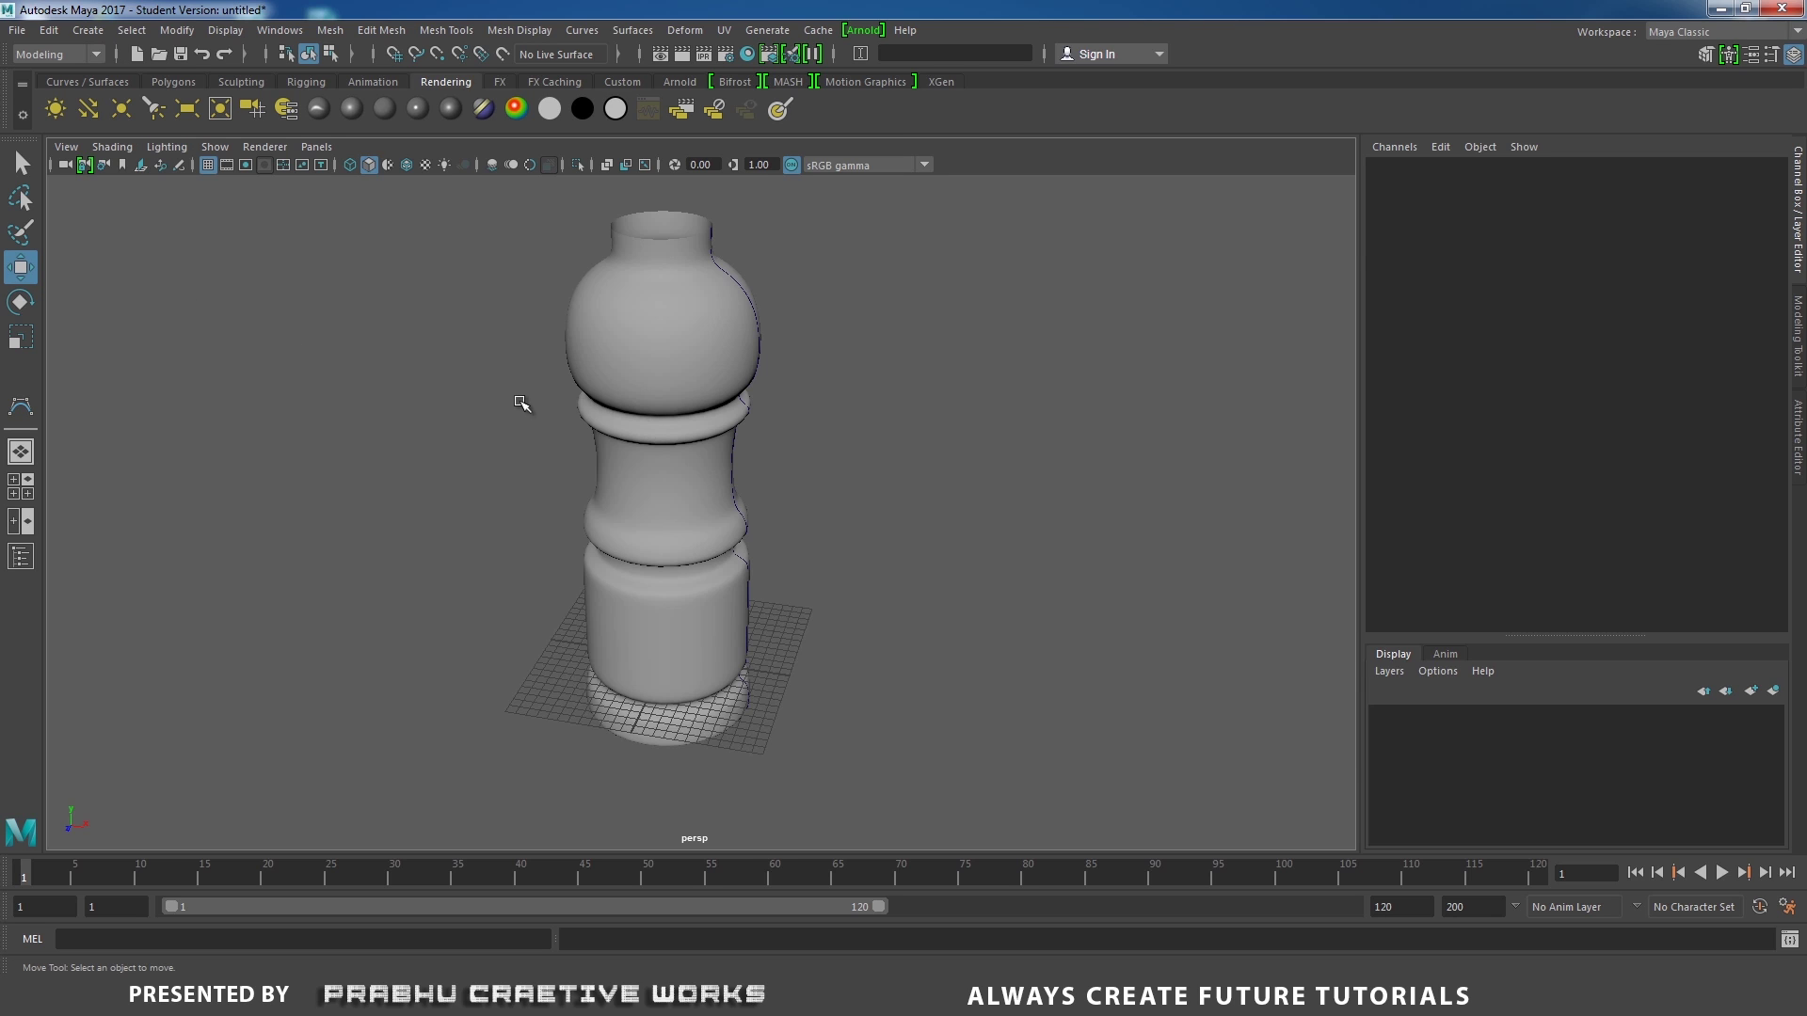
{"action": "mouse_move", "coordinate": [519, 403]}
{"action": "left_mouse_down", "text": "alt"}
{"action": "mouse_move", "coordinate": [523, 466]}
{"action": "mouse_move", "coordinate": [531, 356]}
{"action": "mouse_move", "coordinate": [524, 393]}
{"action": "left_mouse_up", "text": "alt"}
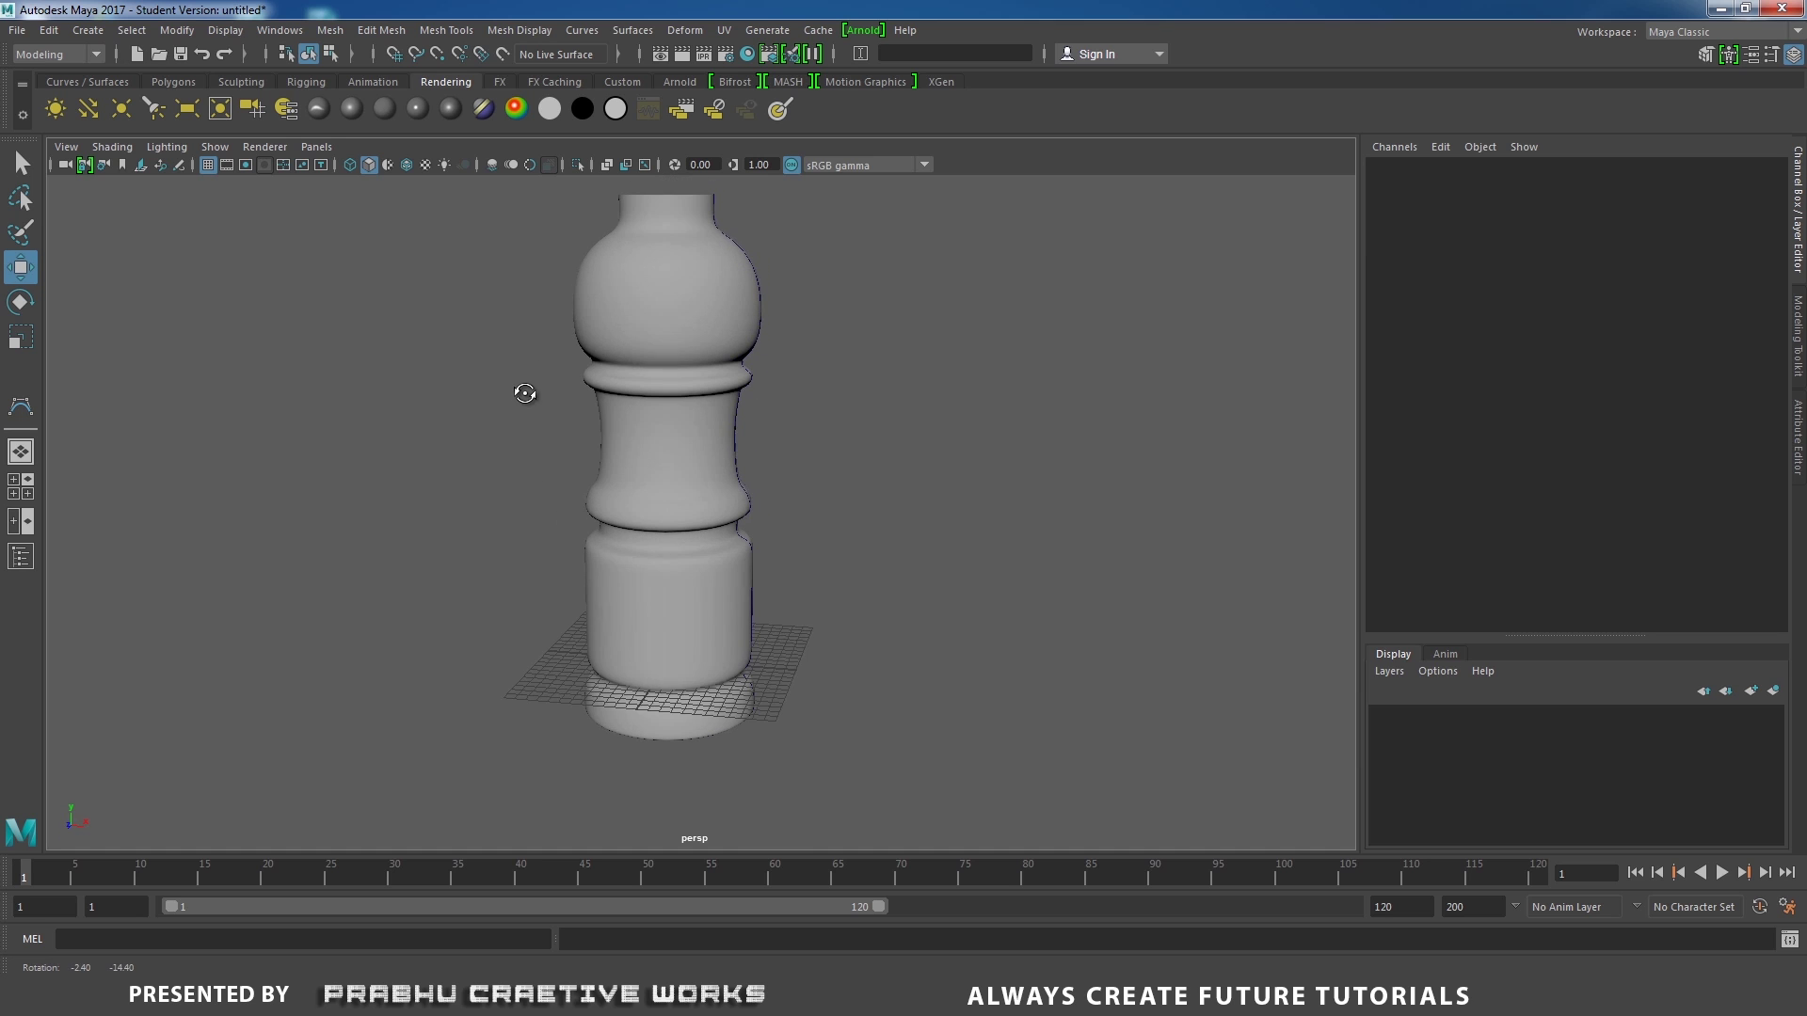
Disable two-sided lighting in the viewport.
{"action": "left_click", "coordinate": [175, 148]}
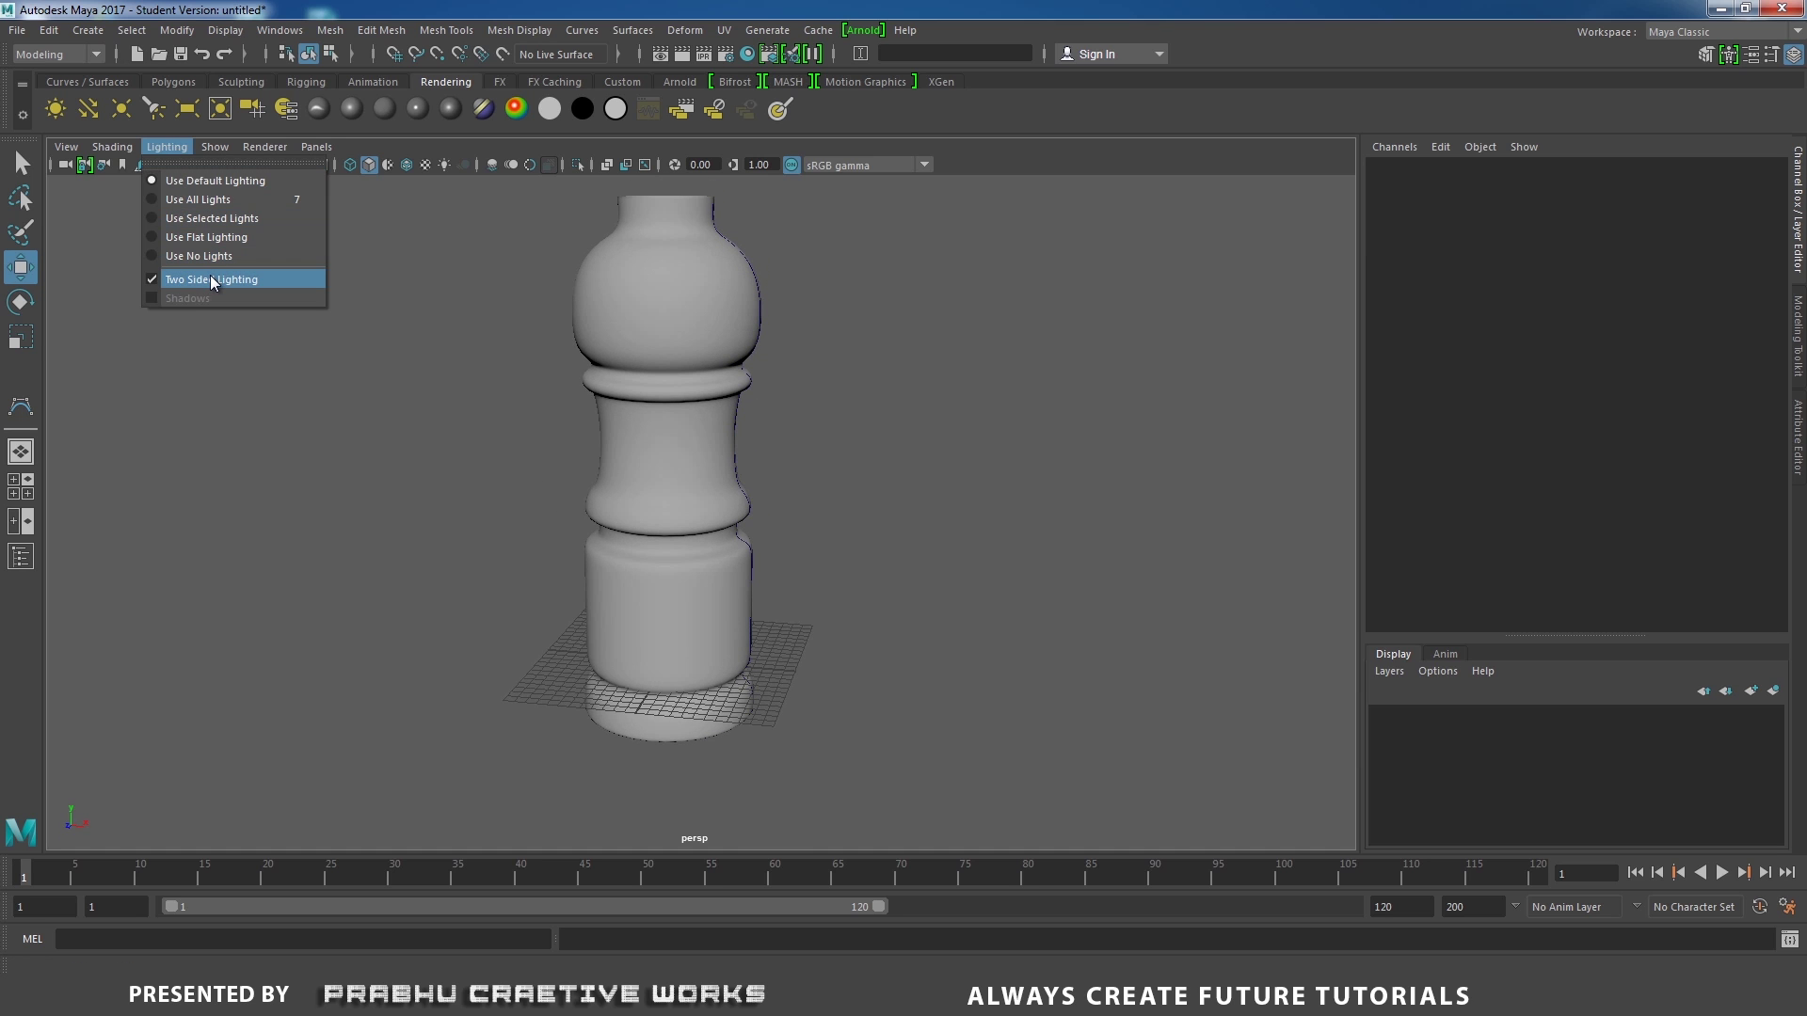
{"action": "left_click", "coordinate": [211, 279]}
{"action": "mouse_move", "coordinate": [380, 448]}
{"action": "left_mouse_down", "text": "alt"}
{"action": "mouse_move", "coordinate": [391, 588]}
{"action": "mouse_move", "coordinate": [371, 536]}
{"action": "mouse_move", "coordinate": [392, 448]}
{"action": "left_mouse_up", "text": "alt"}
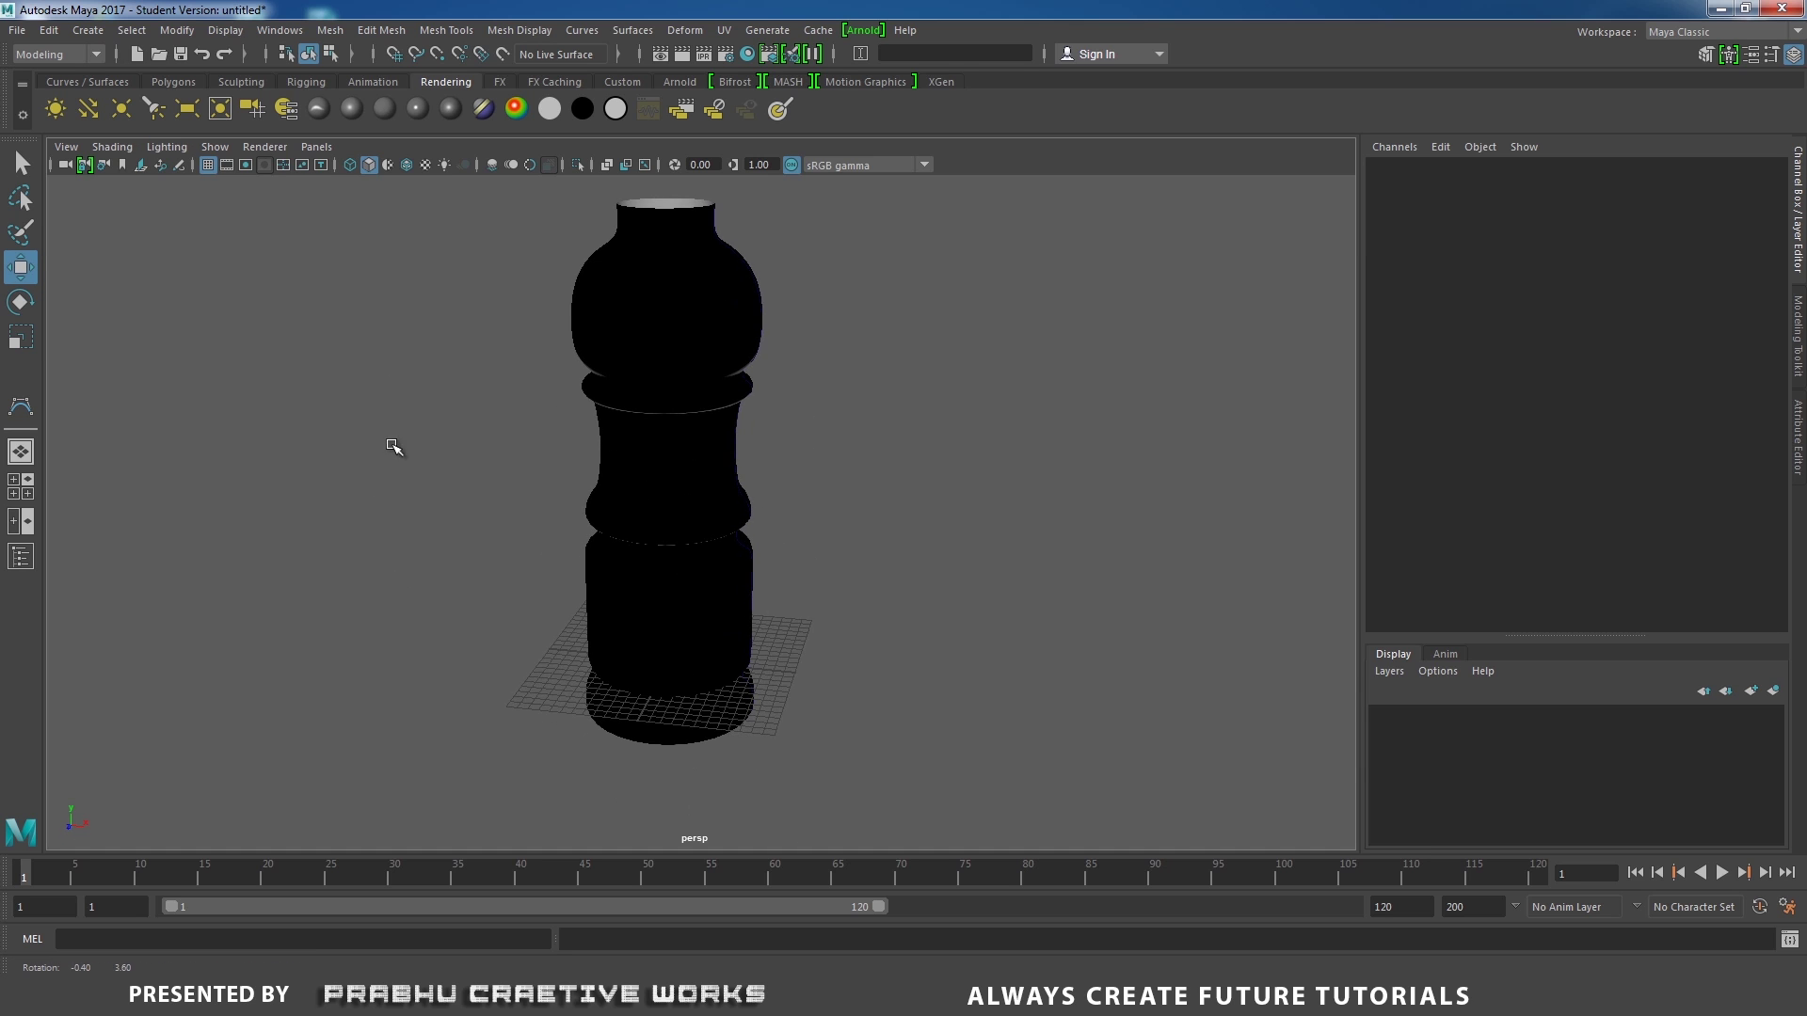
Reverse the surface direction of the revolved bottle and orbit around it to check the shading.
{"action": "left_click", "coordinate": [696, 346]}
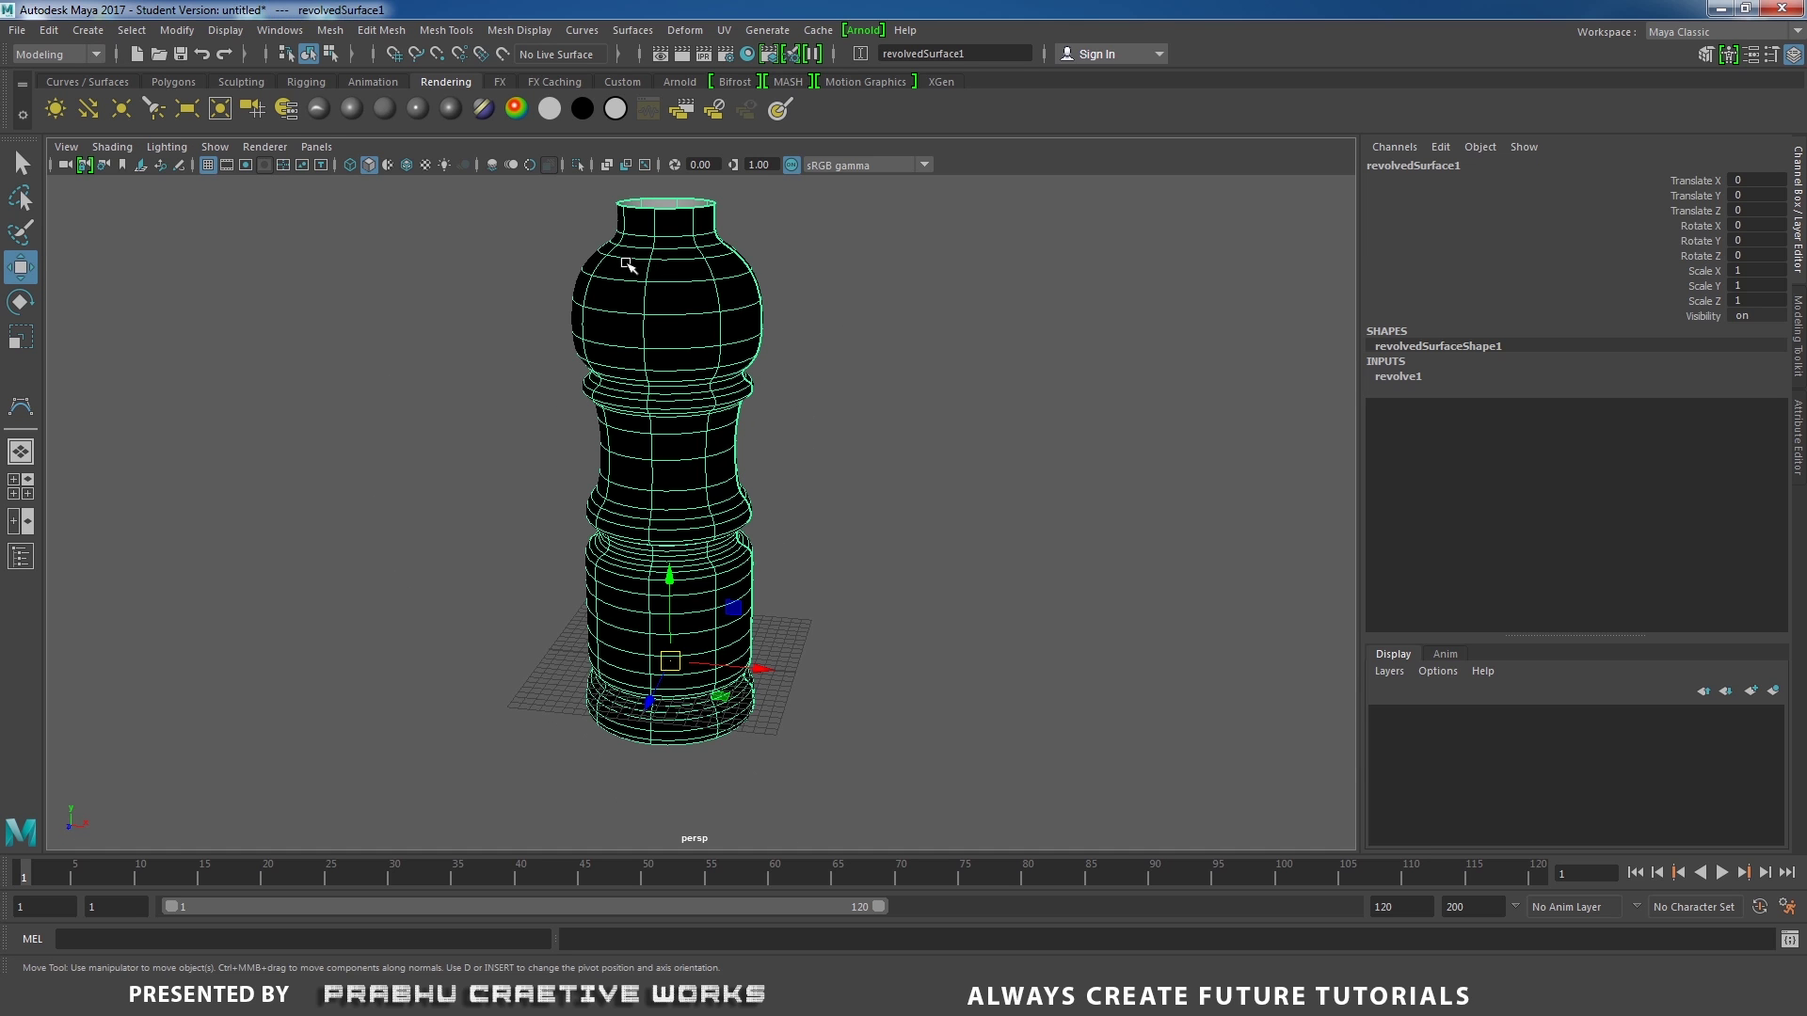
{"action": "left_click", "coordinate": [633, 29]}
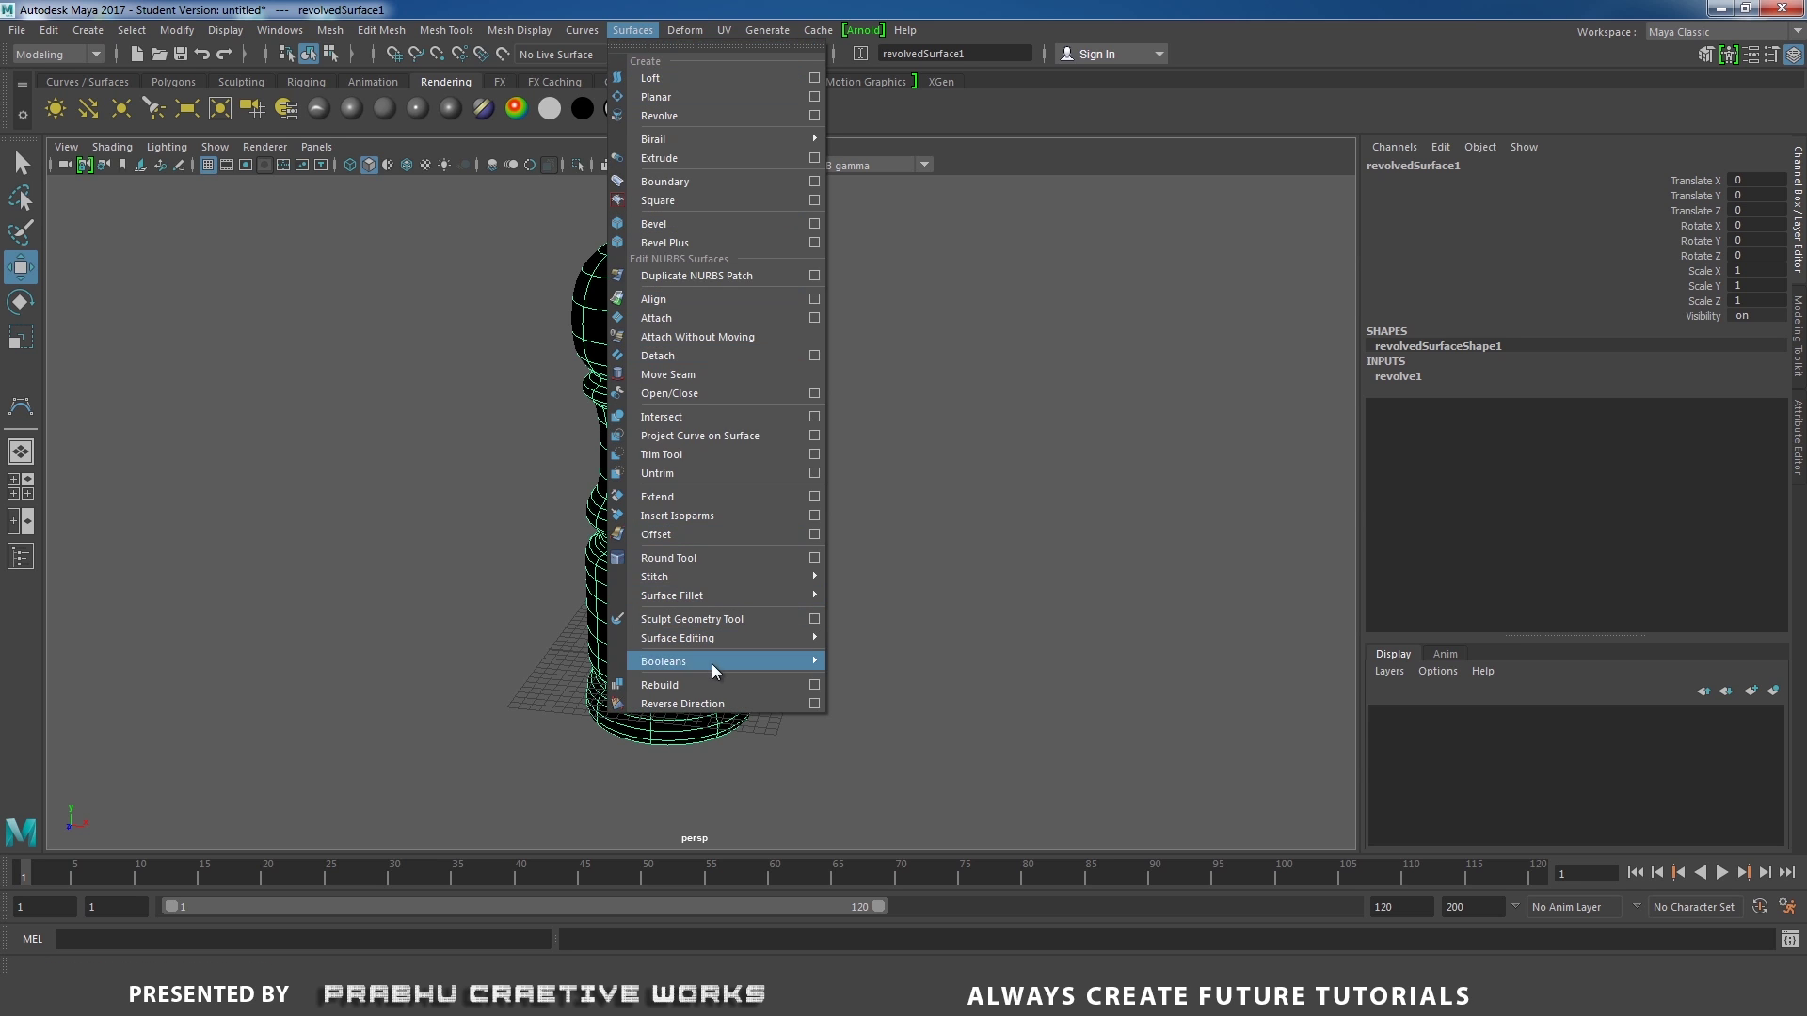
{"action": "left_click", "coordinate": [718, 701]}
{"action": "mouse_move", "coordinate": [948, 477]}
{"action": "left_mouse_down", "text": "alt"}
{"action": "mouse_move", "coordinate": [815, 505]}
{"action": "mouse_move", "coordinate": [566, 433]}
{"action": "mouse_move", "coordinate": [870, 456]}
{"action": "mouse_move", "coordinate": [945, 442]}
{"action": "mouse_move", "coordinate": [776, 466]}
{"action": "left_mouse_up", "text": "alt"}
{"action": "left_click", "coordinate": [764, 494]}
{"action": "right_click_drag", "start_coordinate": [775, 465], "coordinate": [678, 504], "text": "alt"}
{"action": "left_click_drag", "start_coordinate": [677, 505], "coordinate": [876, 528], "text": "alt"}
In the front view, move the bottle surface and profile curve up to Translate Y 2.281, resting the base on the grid line.
{"action": "key", "text": "space"}
{"action": "left_click_drag", "start_coordinate": [503, 248], "coordinate": [861, 673]}
{"action": "left_click_drag", "start_coordinate": [725, 605], "coordinate": [725, 575]}
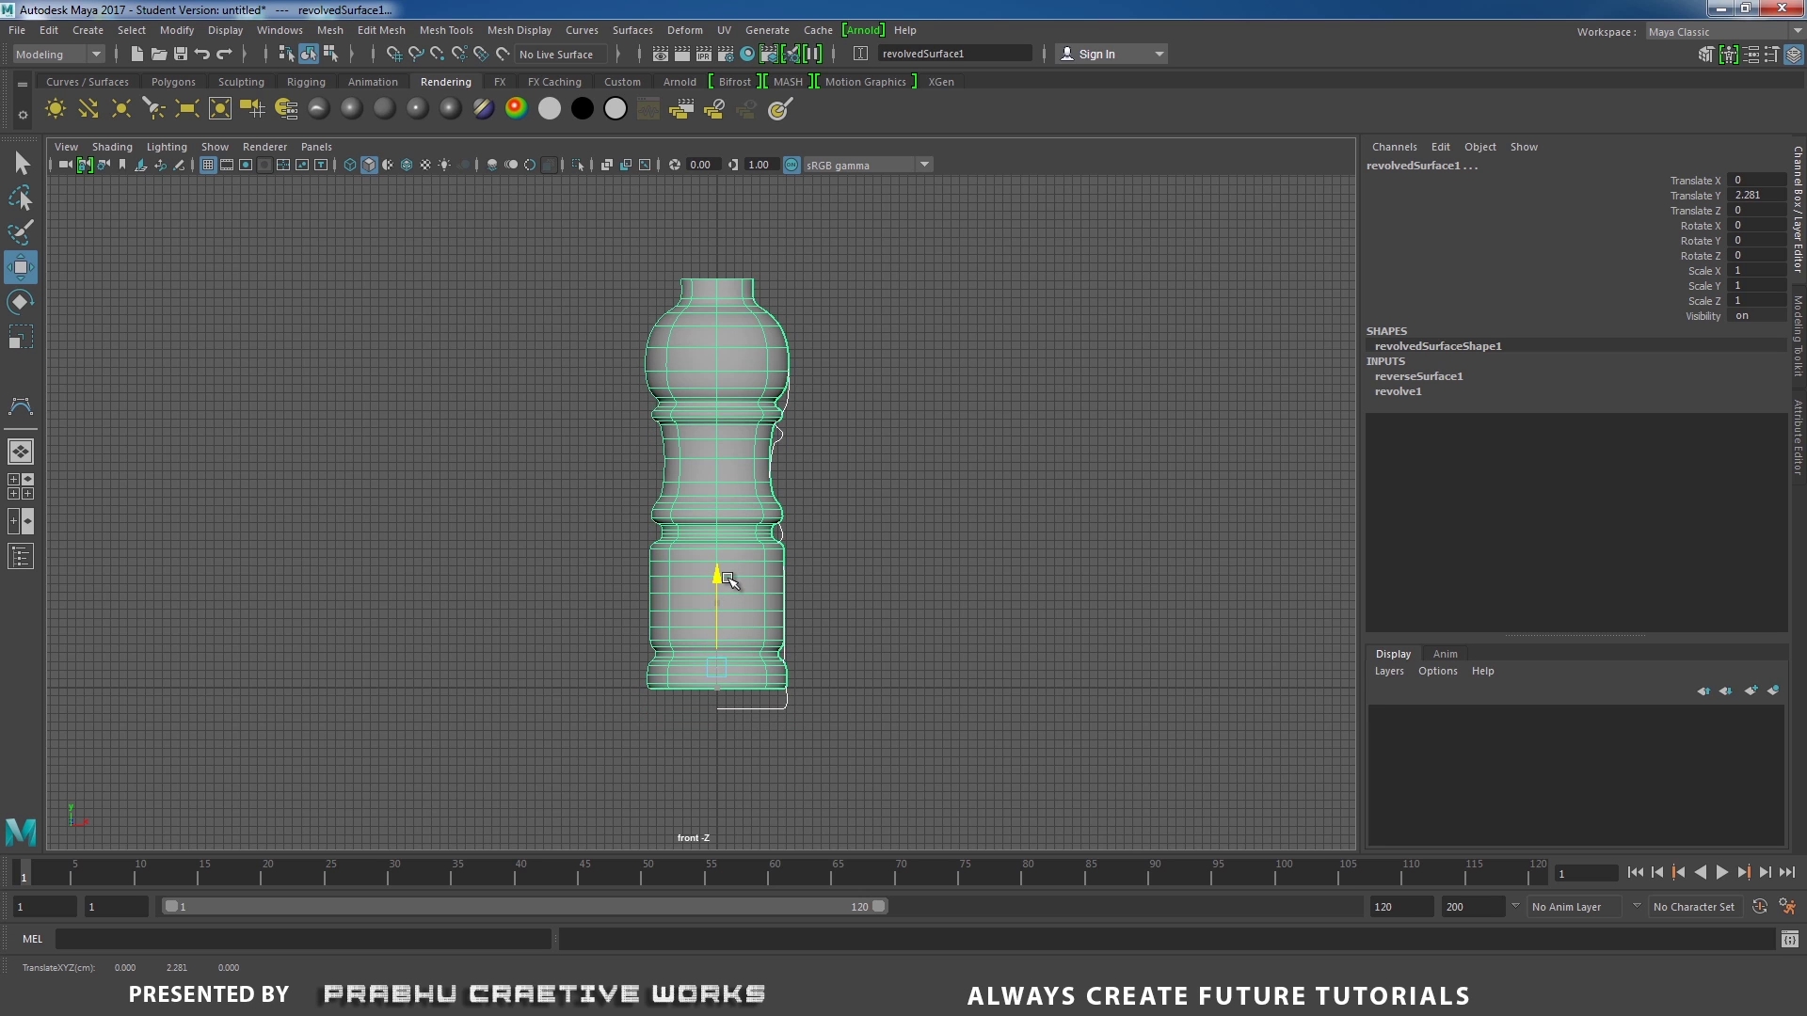
{"action": "right_click_drag", "start_coordinate": [783, 608], "coordinate": [920, 577], "text": "alt"}
{"action": "middle_click_drag", "start_coordinate": [903, 635], "coordinate": [875, 505], "text": "alt"}
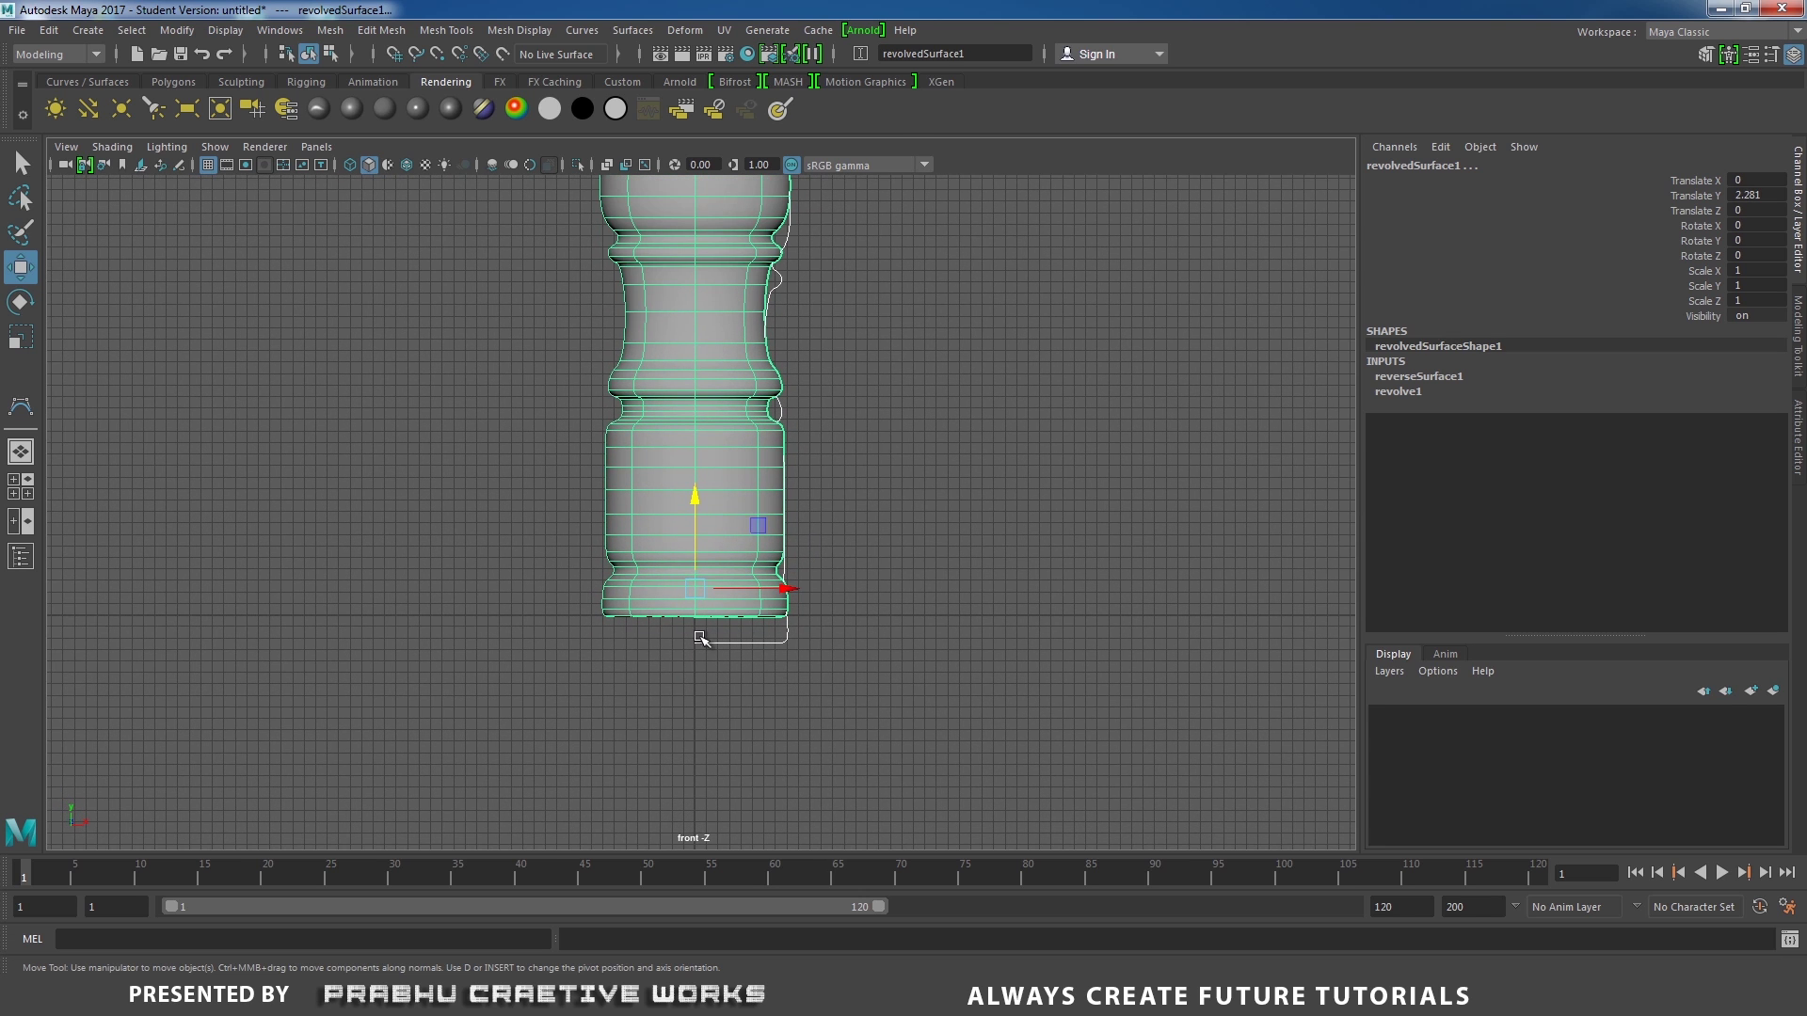
{"action": "left_click", "coordinate": [930, 583]}
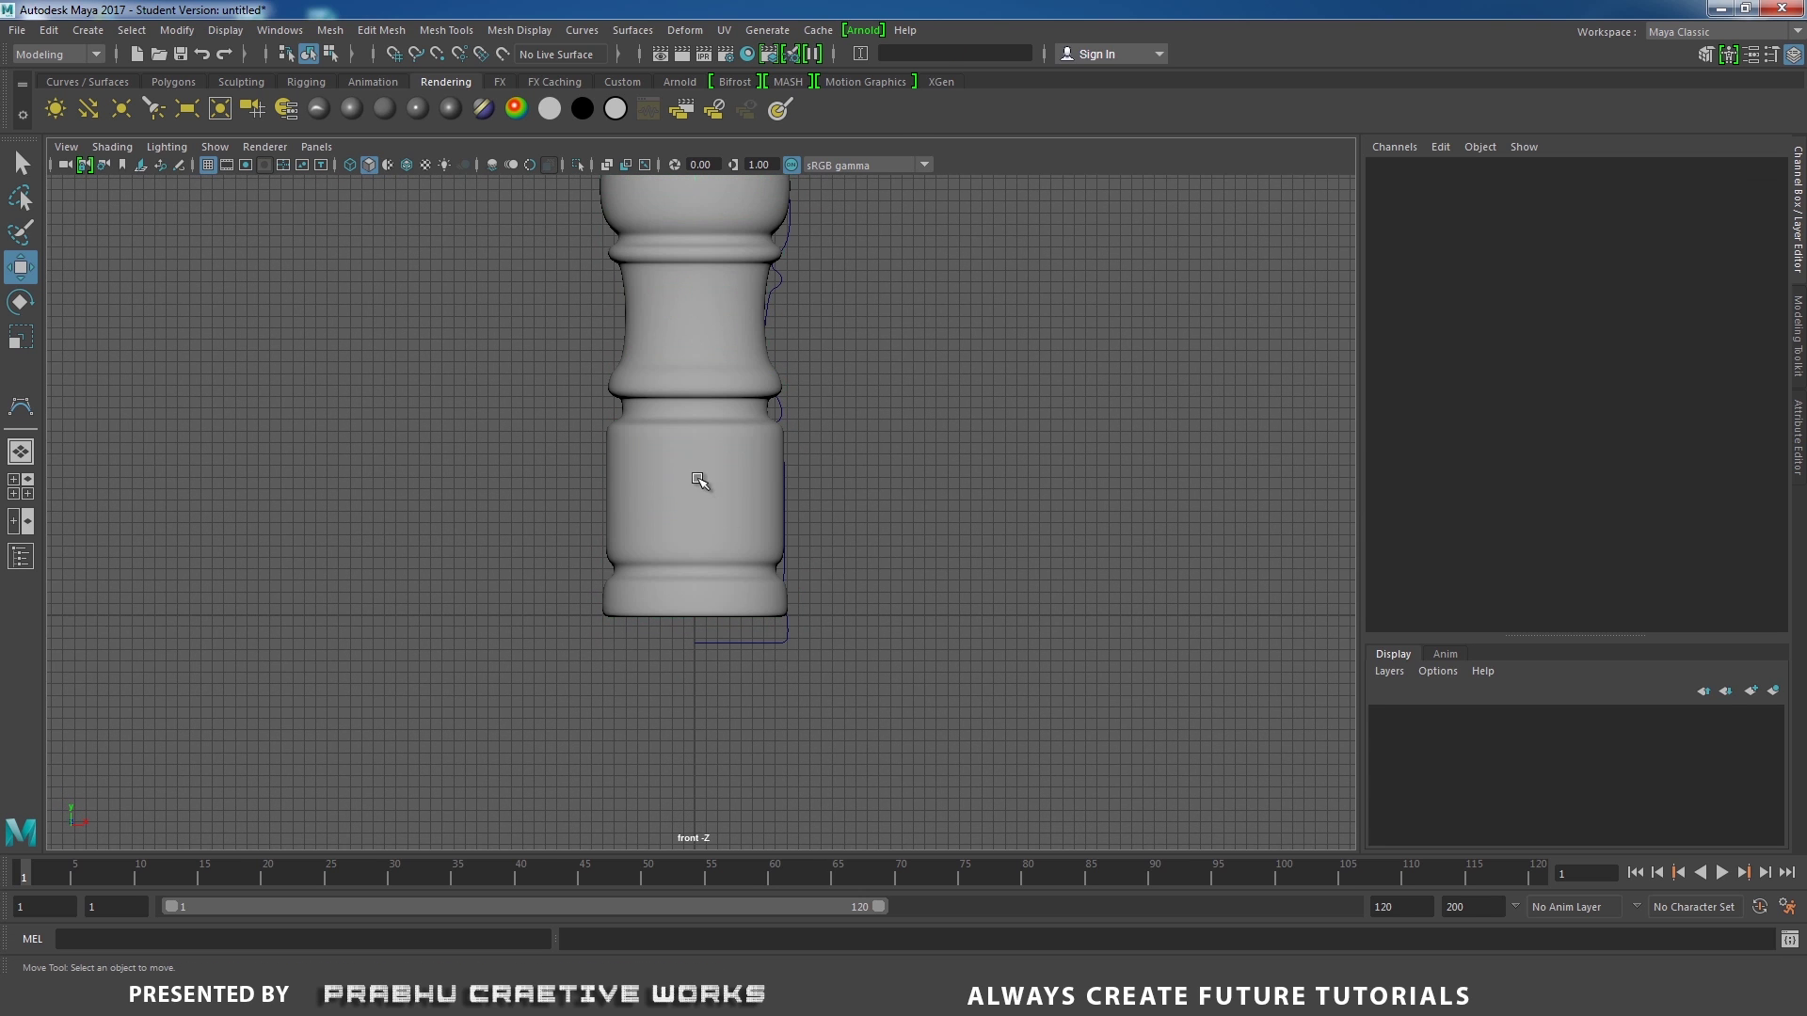
Delete the construction history of the revolved bottle surface.
{"action": "left_click", "coordinate": [702, 484]}
{"action": "left_click", "coordinate": [87, 29]}
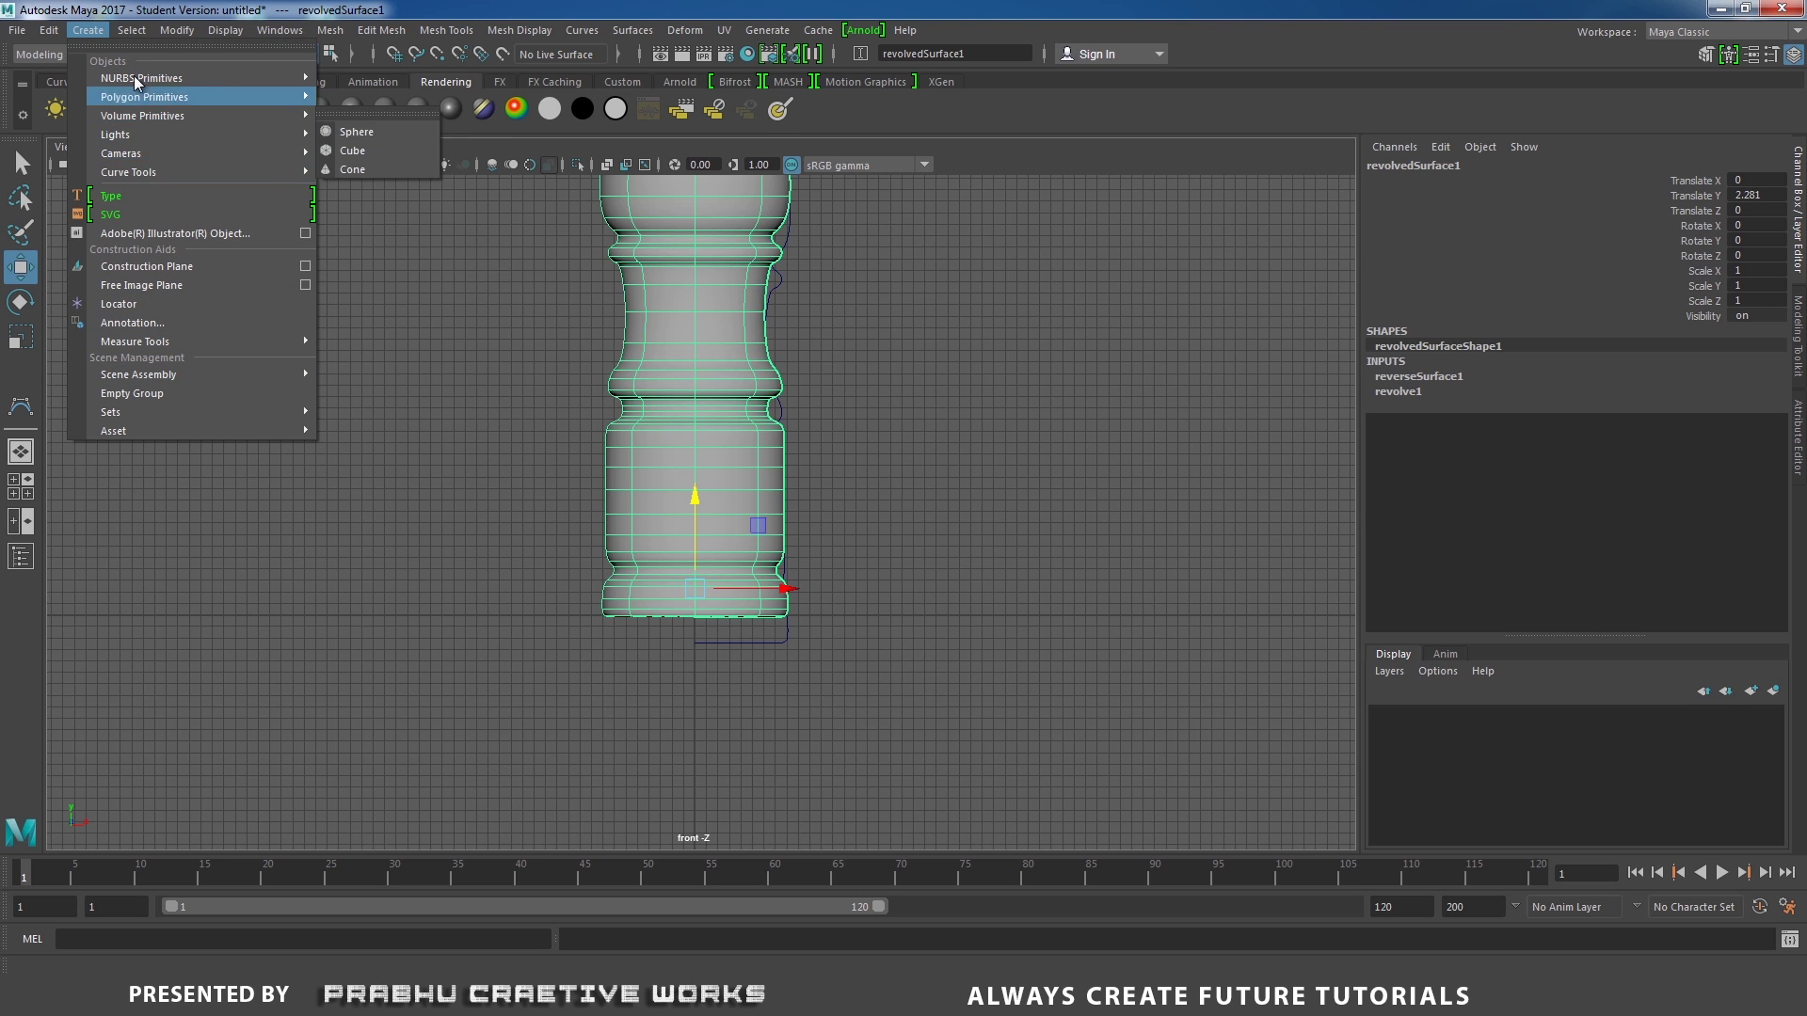
{"action": "mouse_move", "coordinate": [49, 29]}
{"action": "mouse_move", "coordinate": [126, 273]}
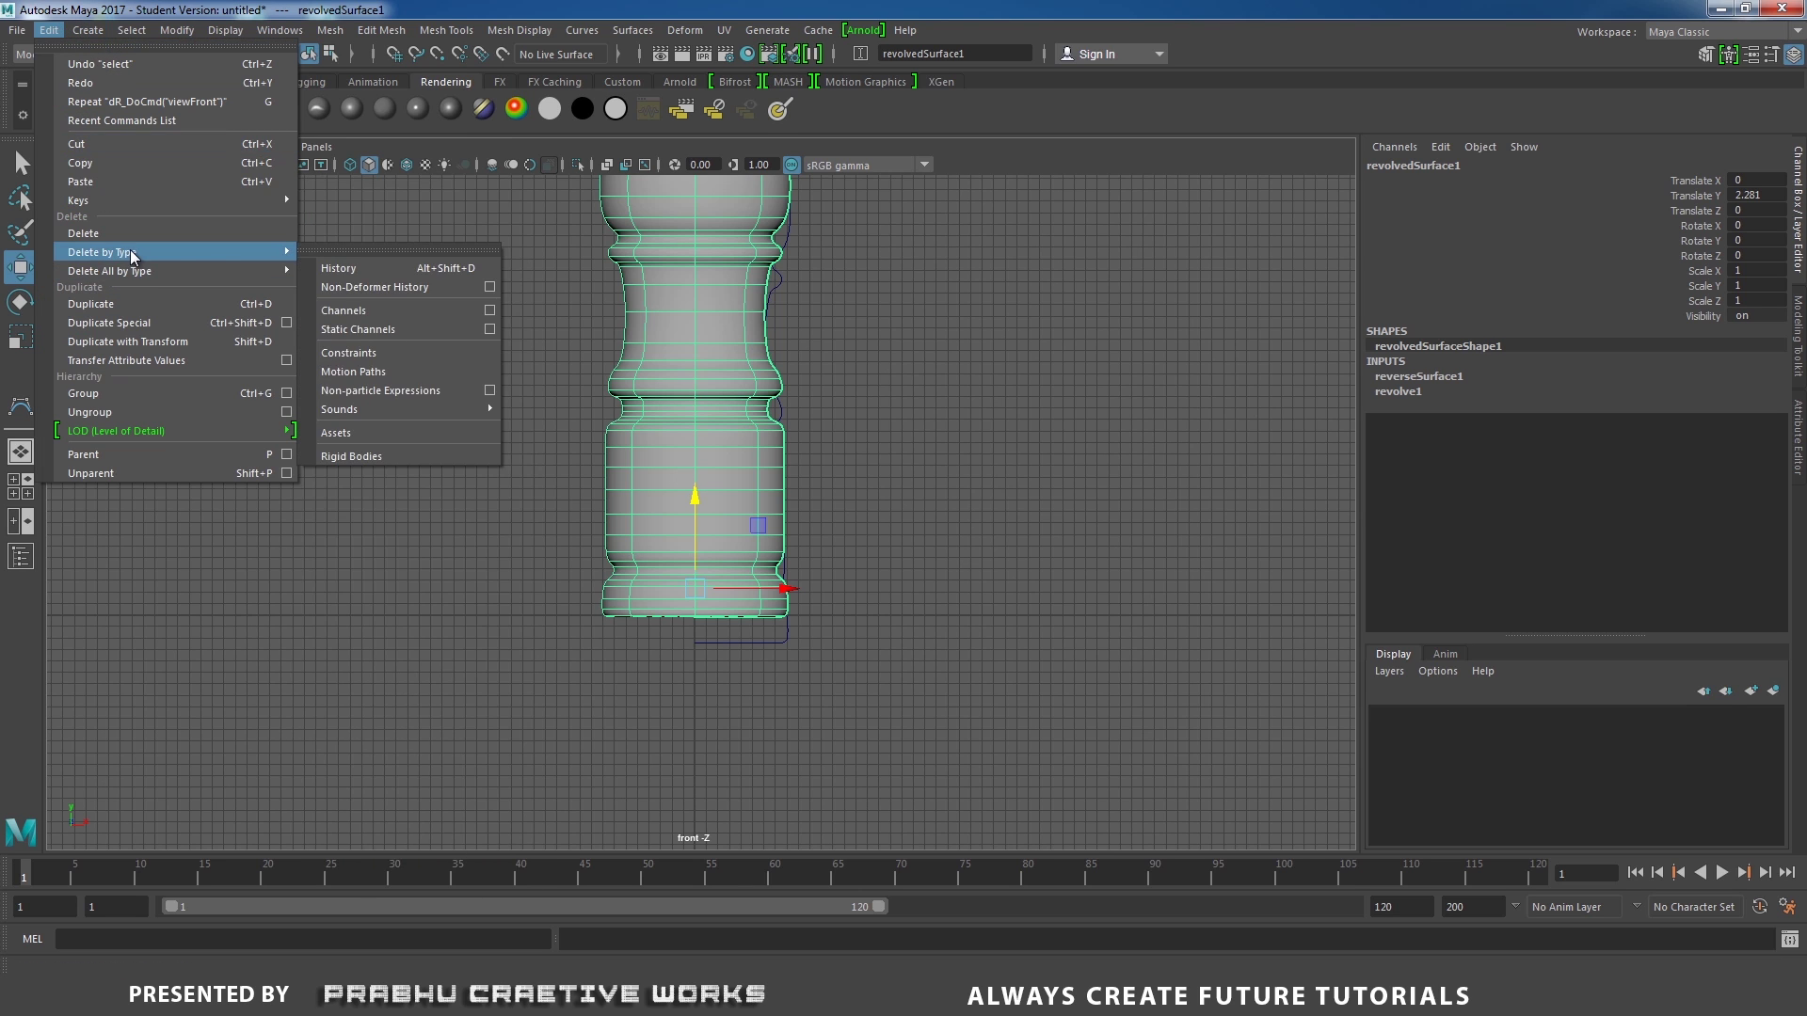
{"action": "left_click", "coordinate": [360, 262]}
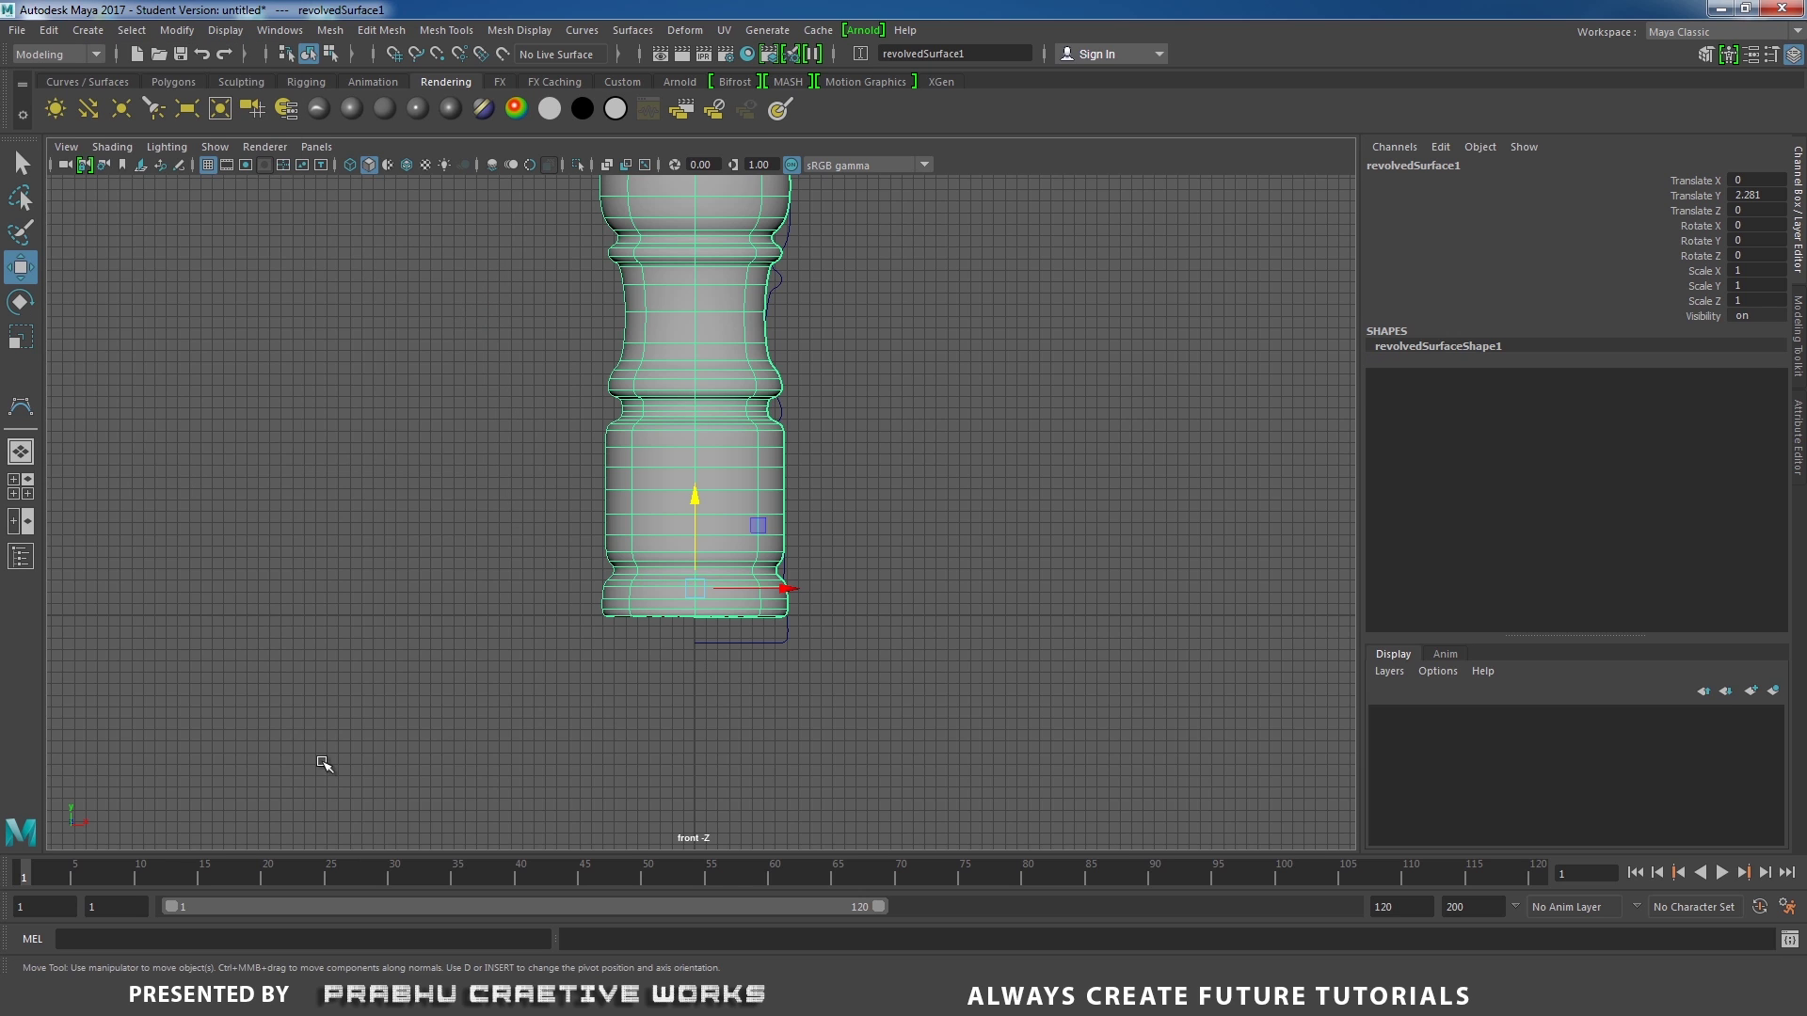
Delete the profile curve curve1 through the Outliner and minimize the Outliner window.
{"action": "left_click", "coordinate": [279, 29]}
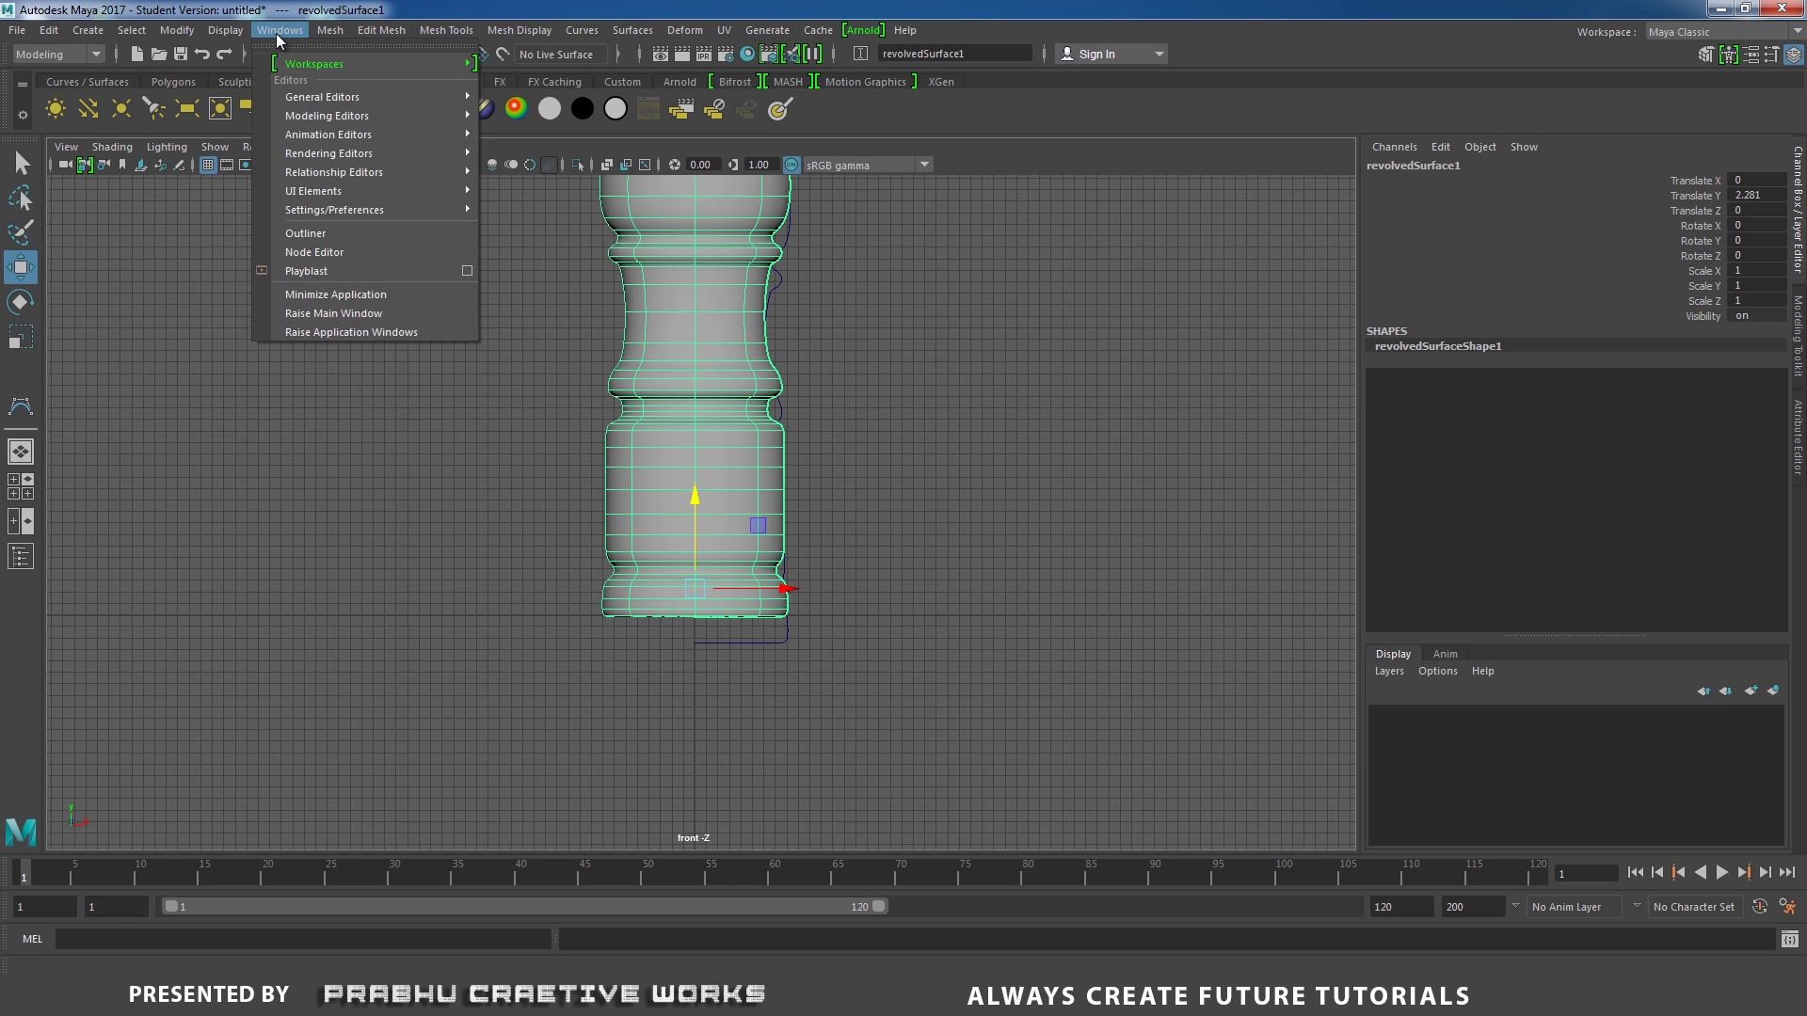
{"action": "left_click", "coordinate": [343, 233]}
{"action": "left_click", "coordinate": [315, 347]}
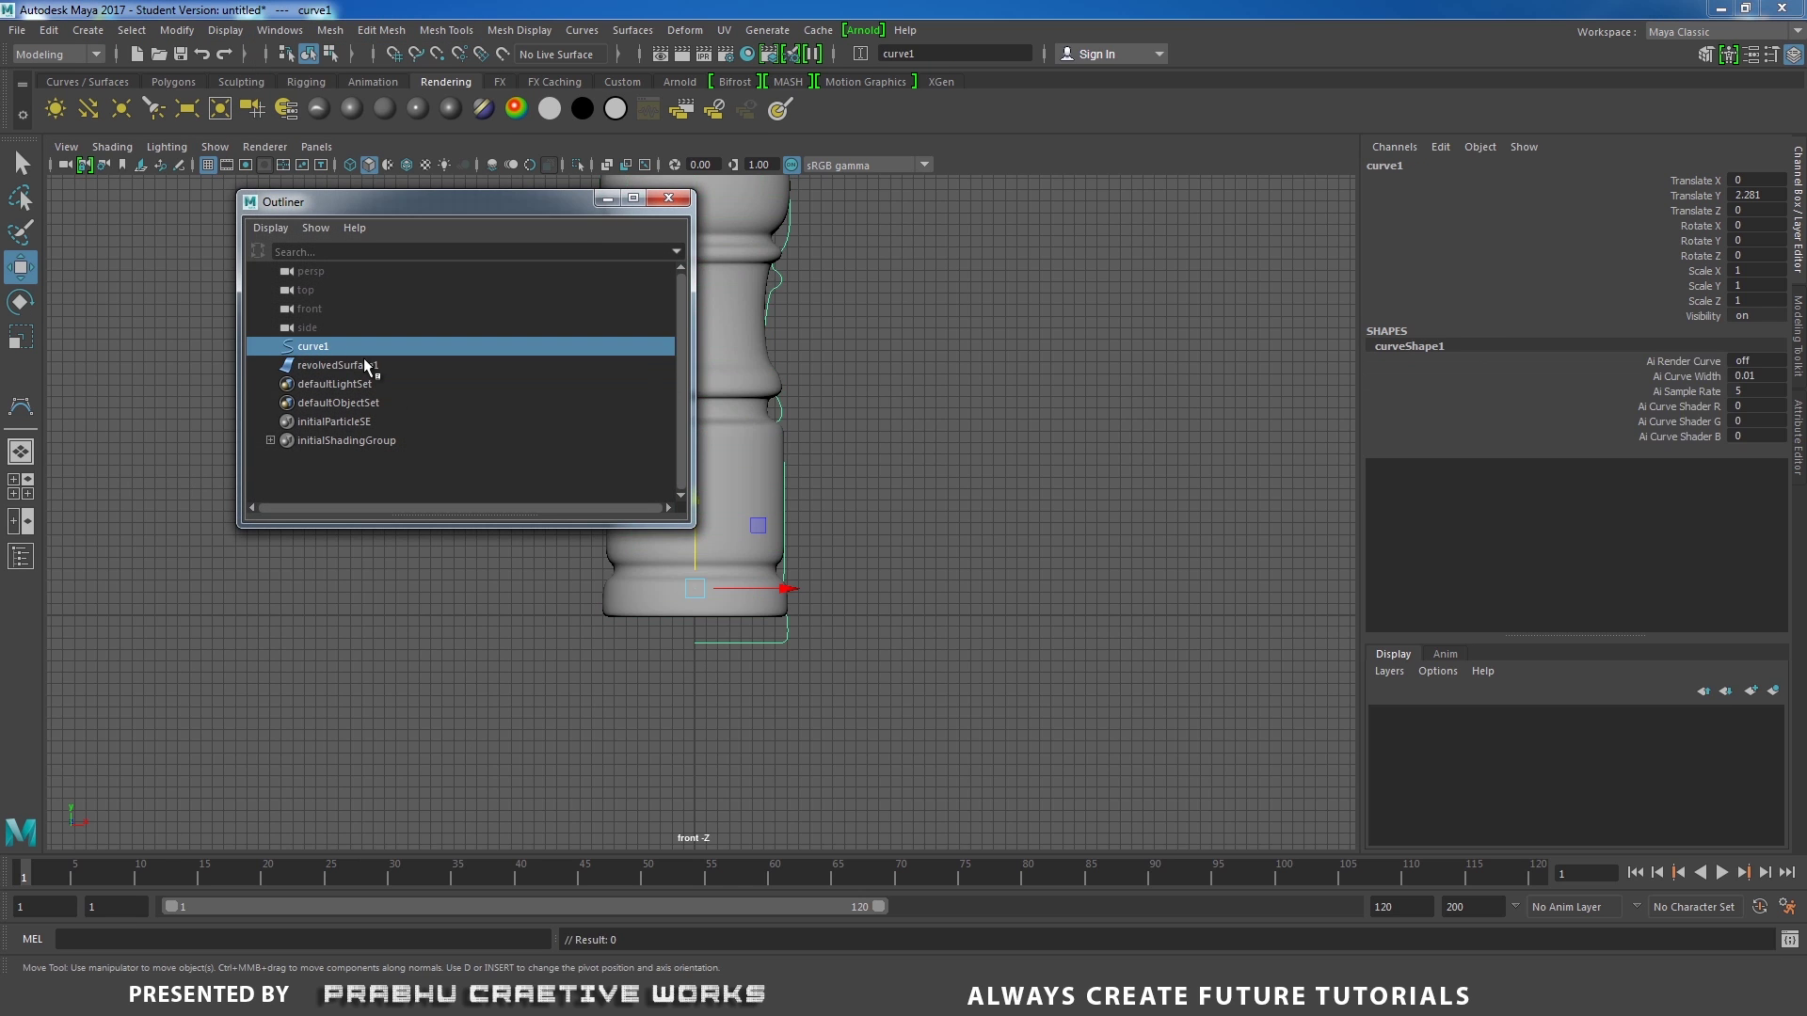
{"action": "key", "text": "Delete"}
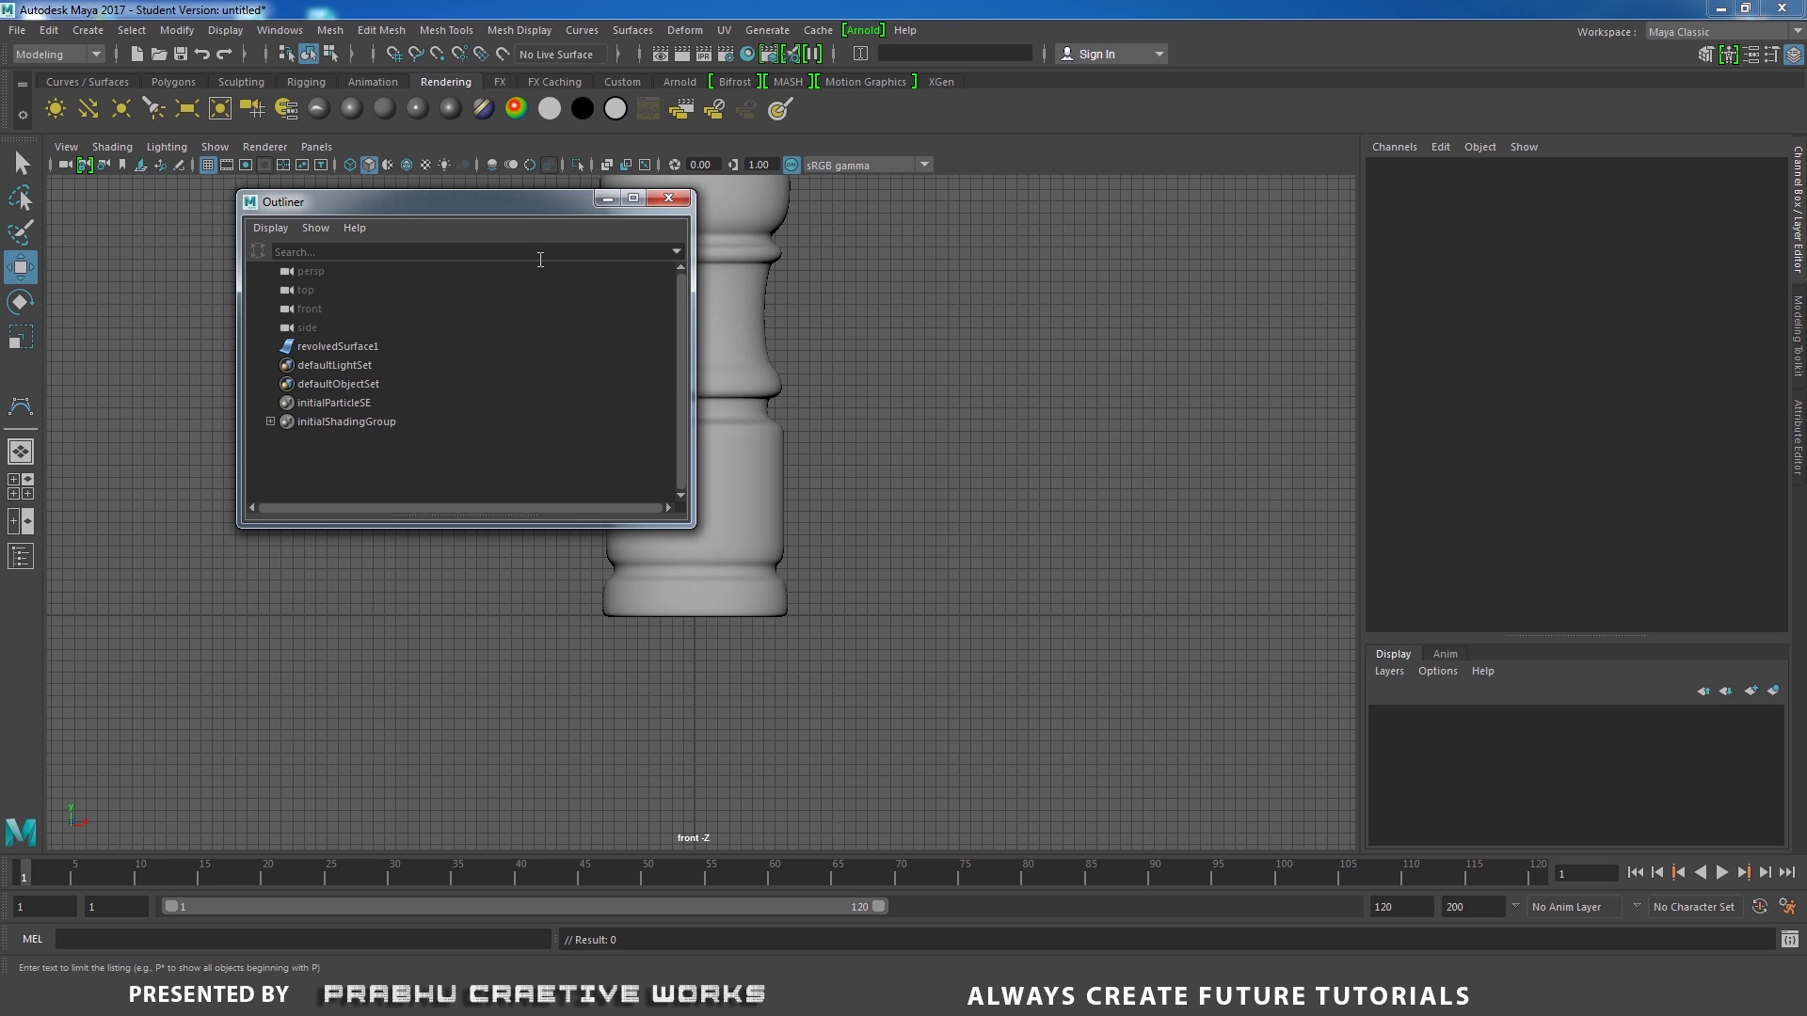
{"action": "left_click", "coordinate": [604, 200]}
Assign the revolved bottle surface to a new display layer.
{"action": "scroll", "coordinate": [743, 331], "scroll_direction": "down", "scroll_amount": 2}
{"action": "middle_click_drag", "start_coordinate": [684, 391], "coordinate": [686, 488], "text": "alt"}
{"action": "scroll", "coordinate": [717, 461], "scroll_direction": "up", "scroll_amount": 1}
{"action": "left_click", "coordinate": [713, 337]}
{"action": "left_click", "coordinate": [850, 422]}
{"action": "left_click", "coordinate": [715, 369]}
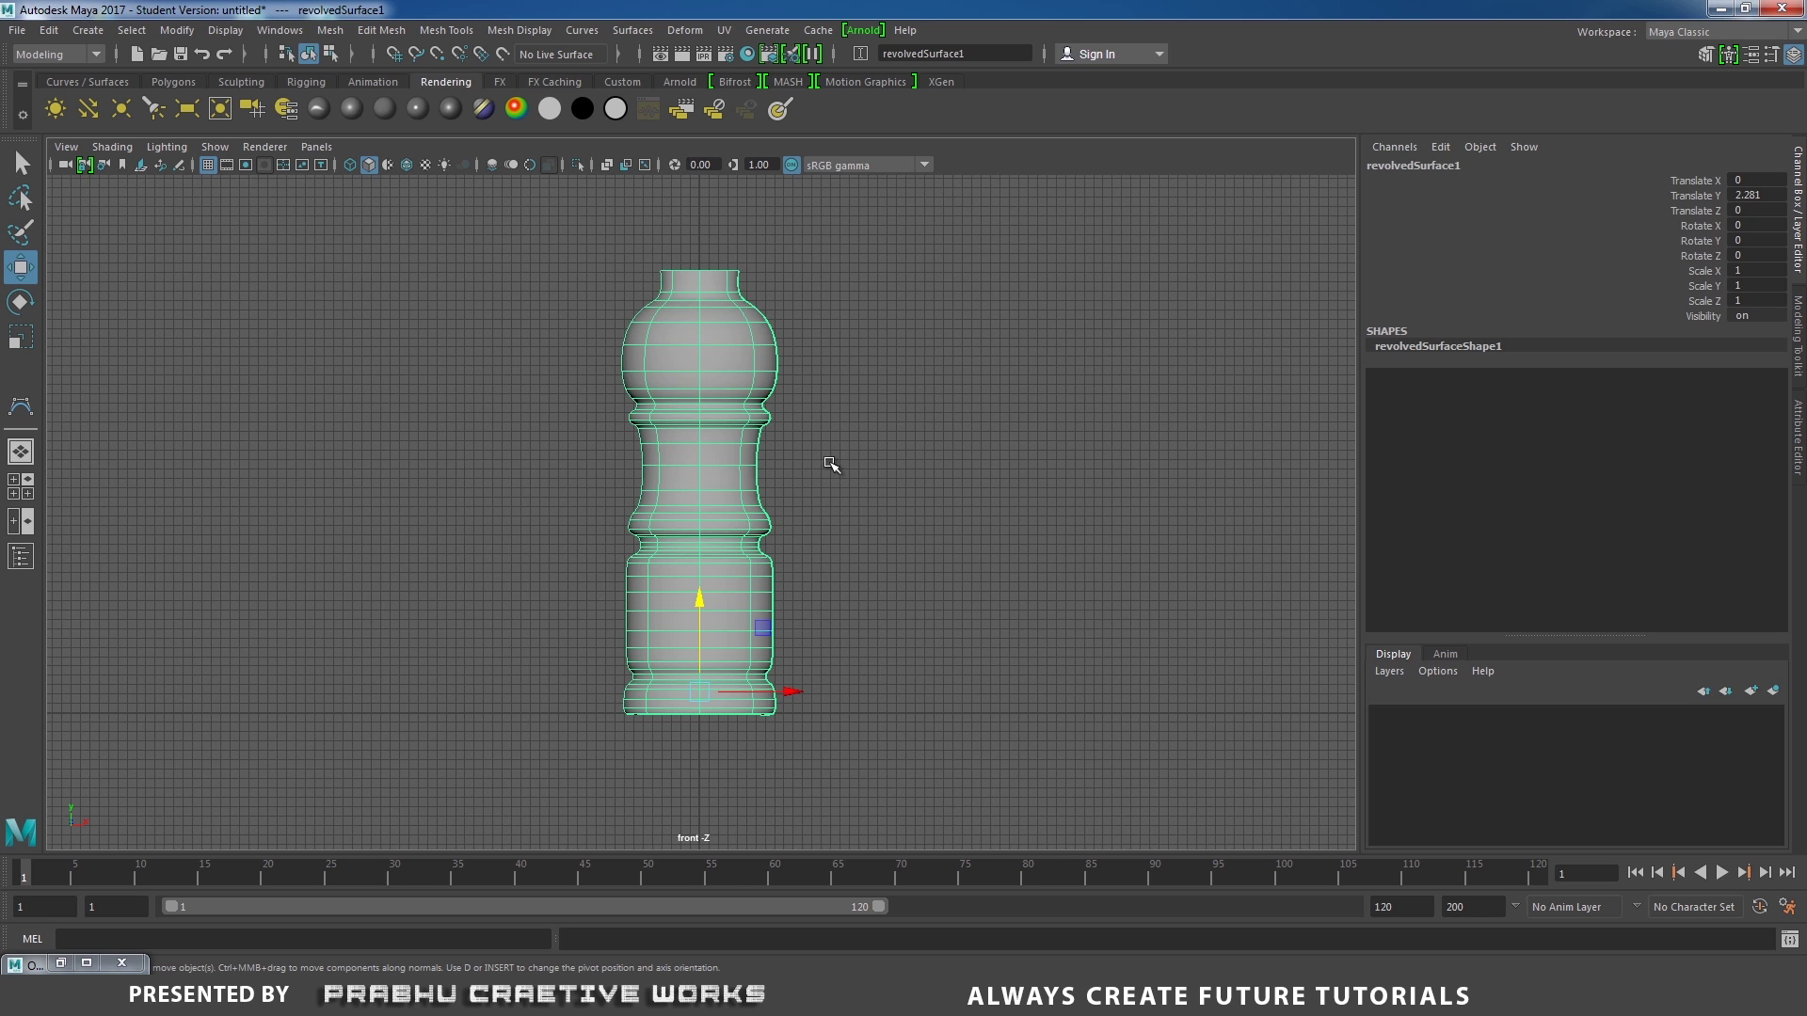
{"action": "left_click", "coordinate": [879, 498]}
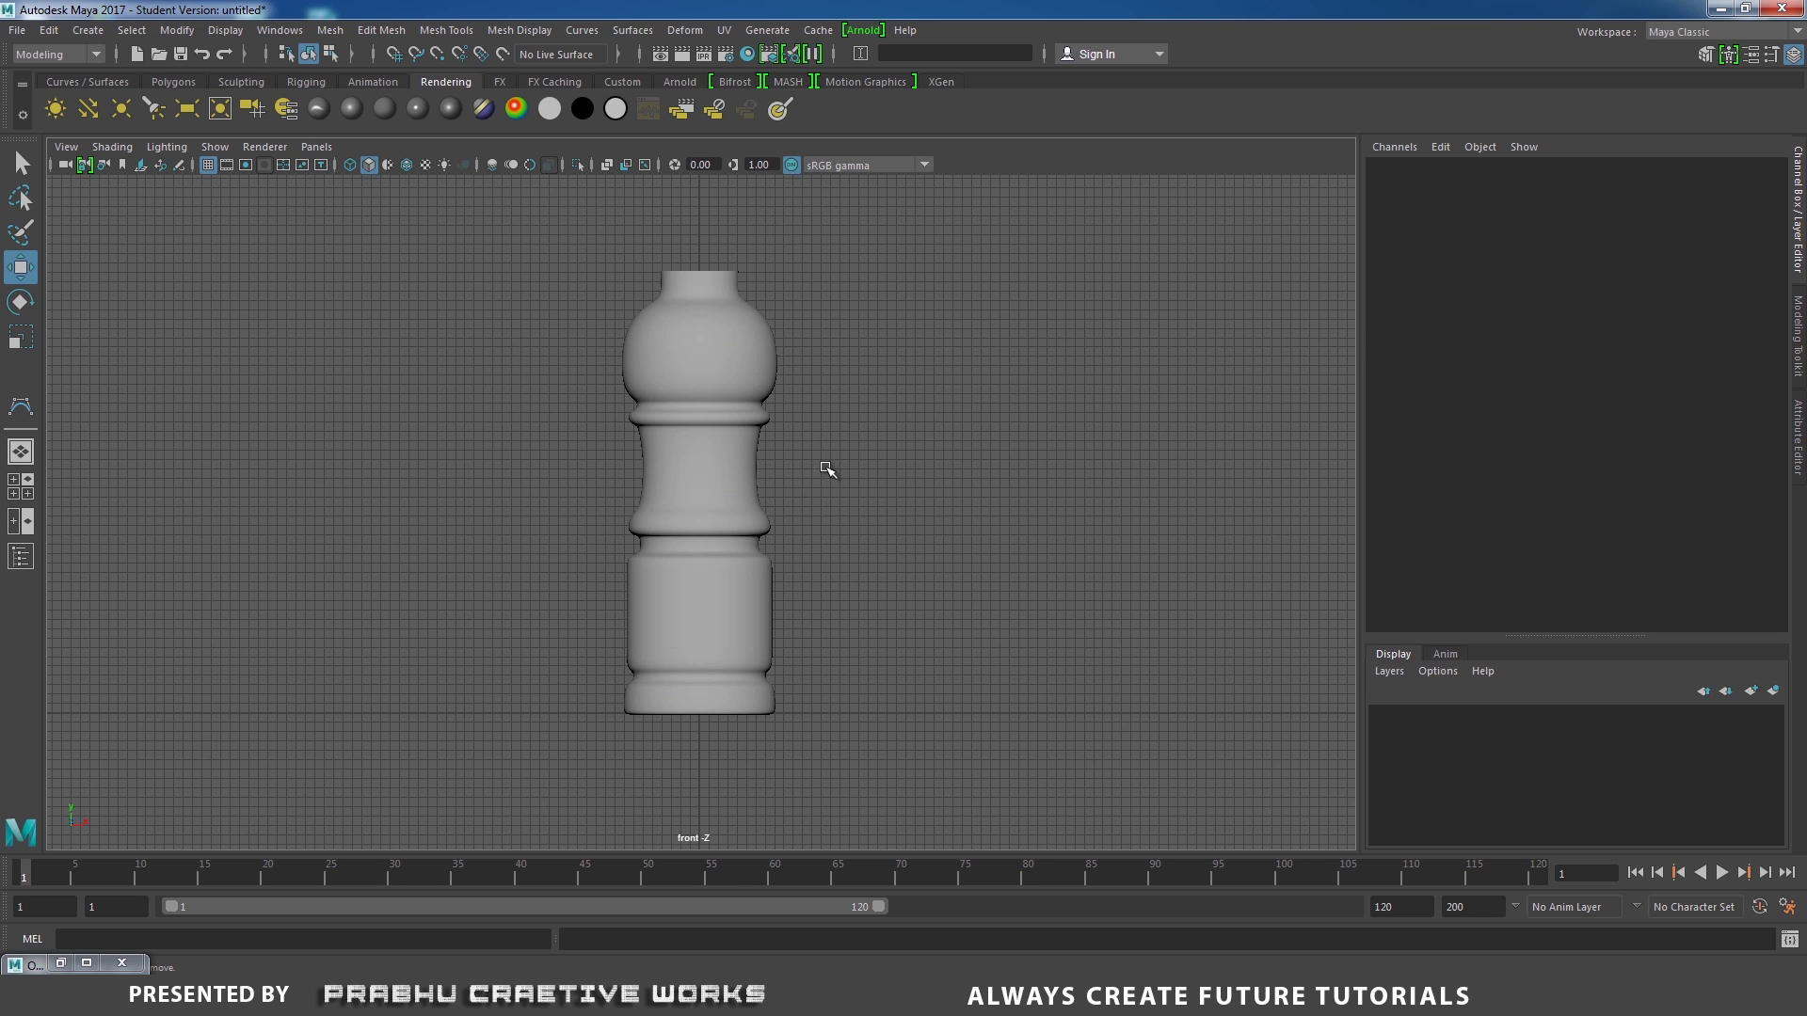
{"action": "left_click", "coordinate": [718, 377]}
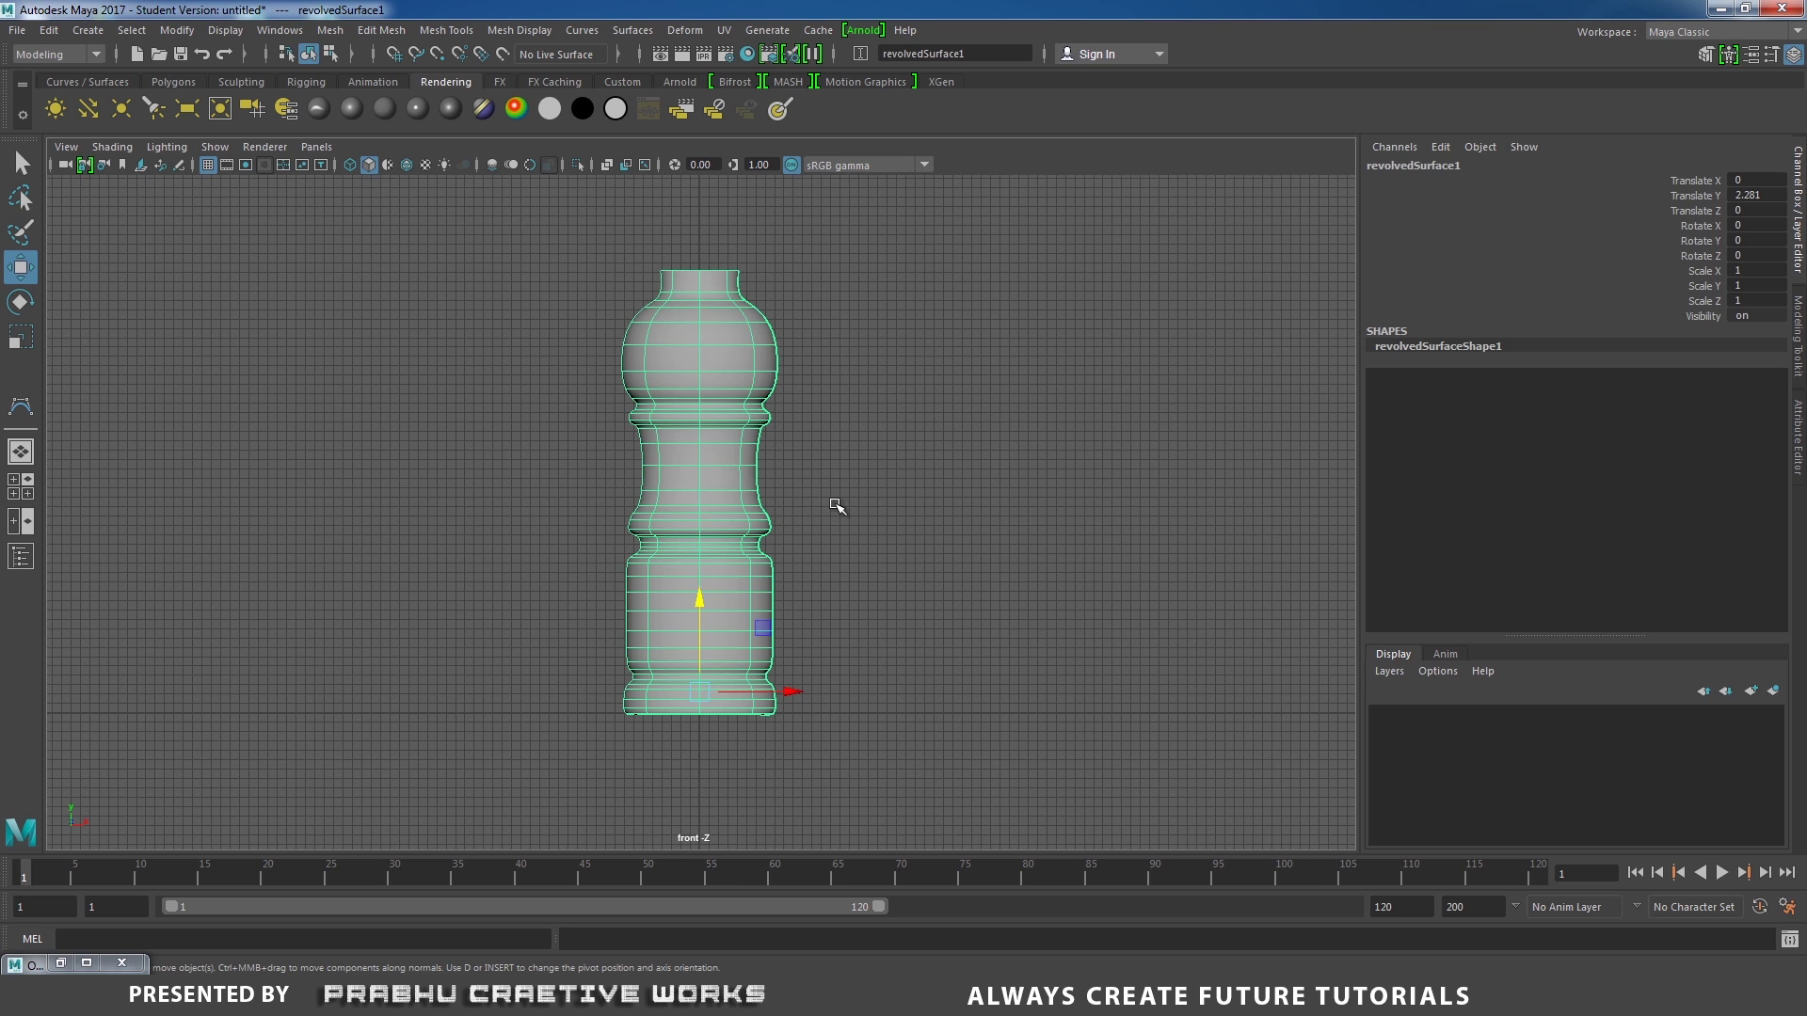
{"action": "left_click", "coordinate": [1773, 691]}
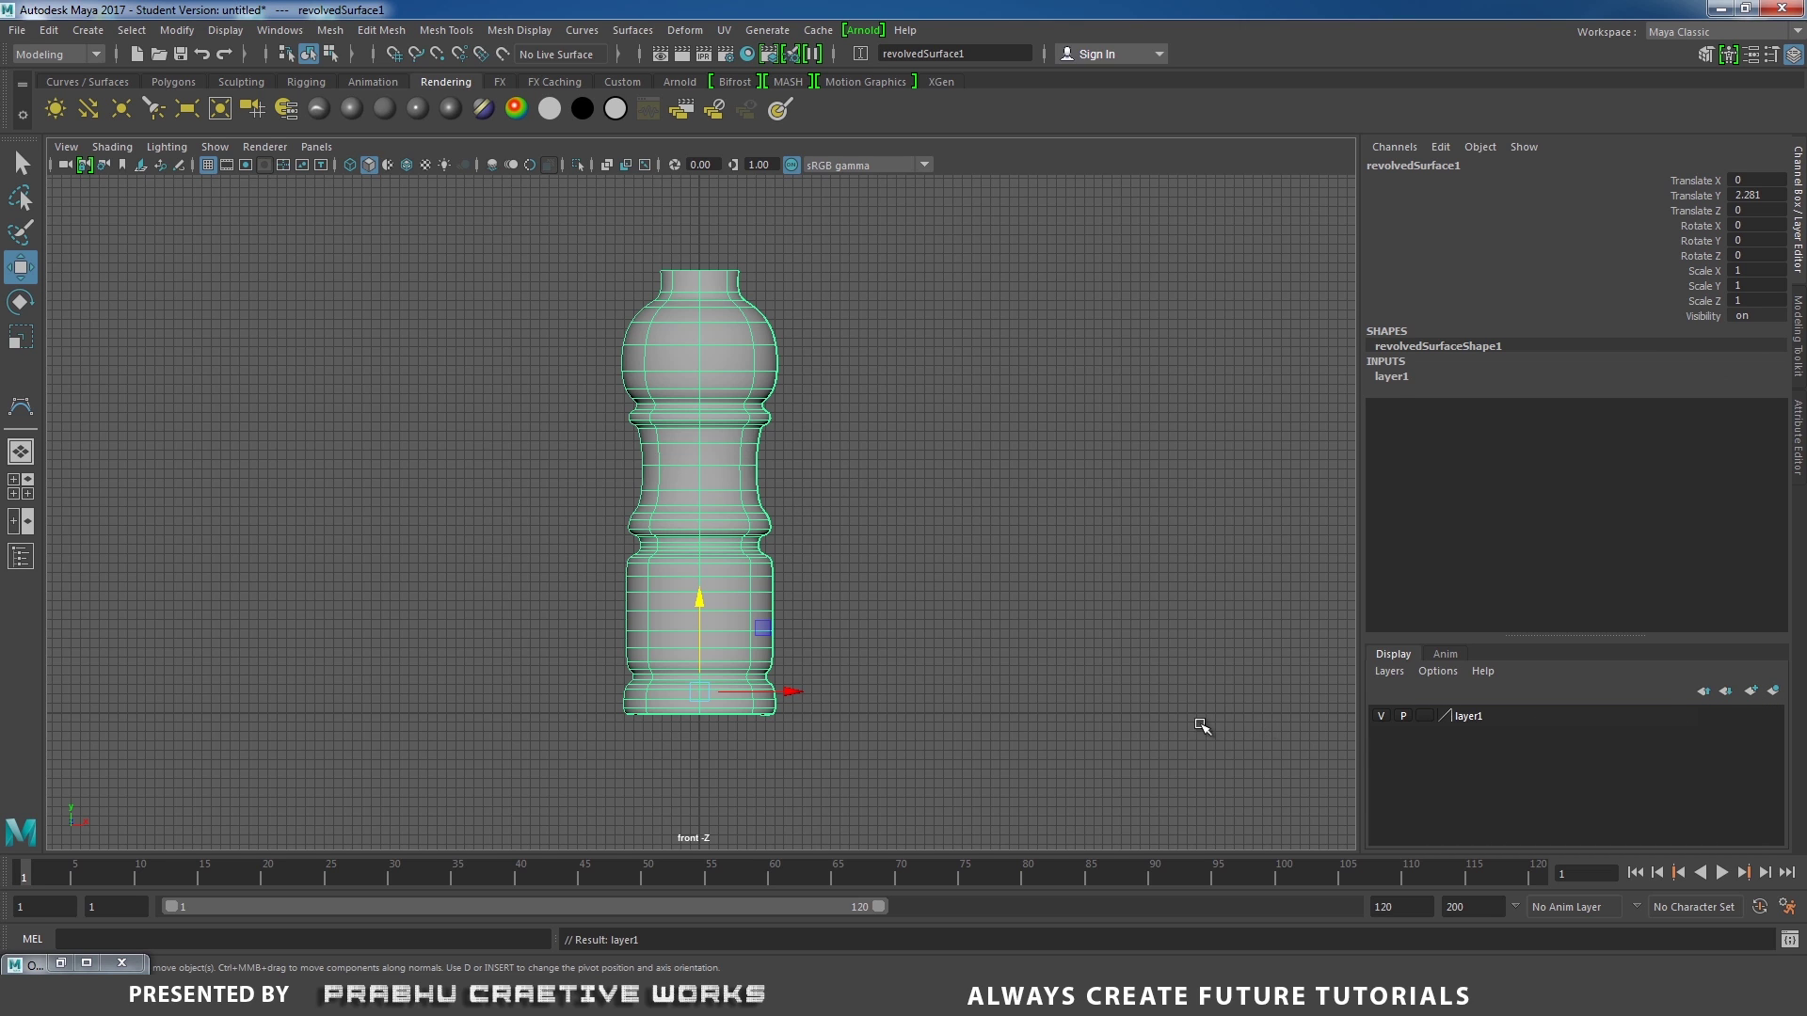
{"action": "left_click", "coordinate": [1165, 700]}
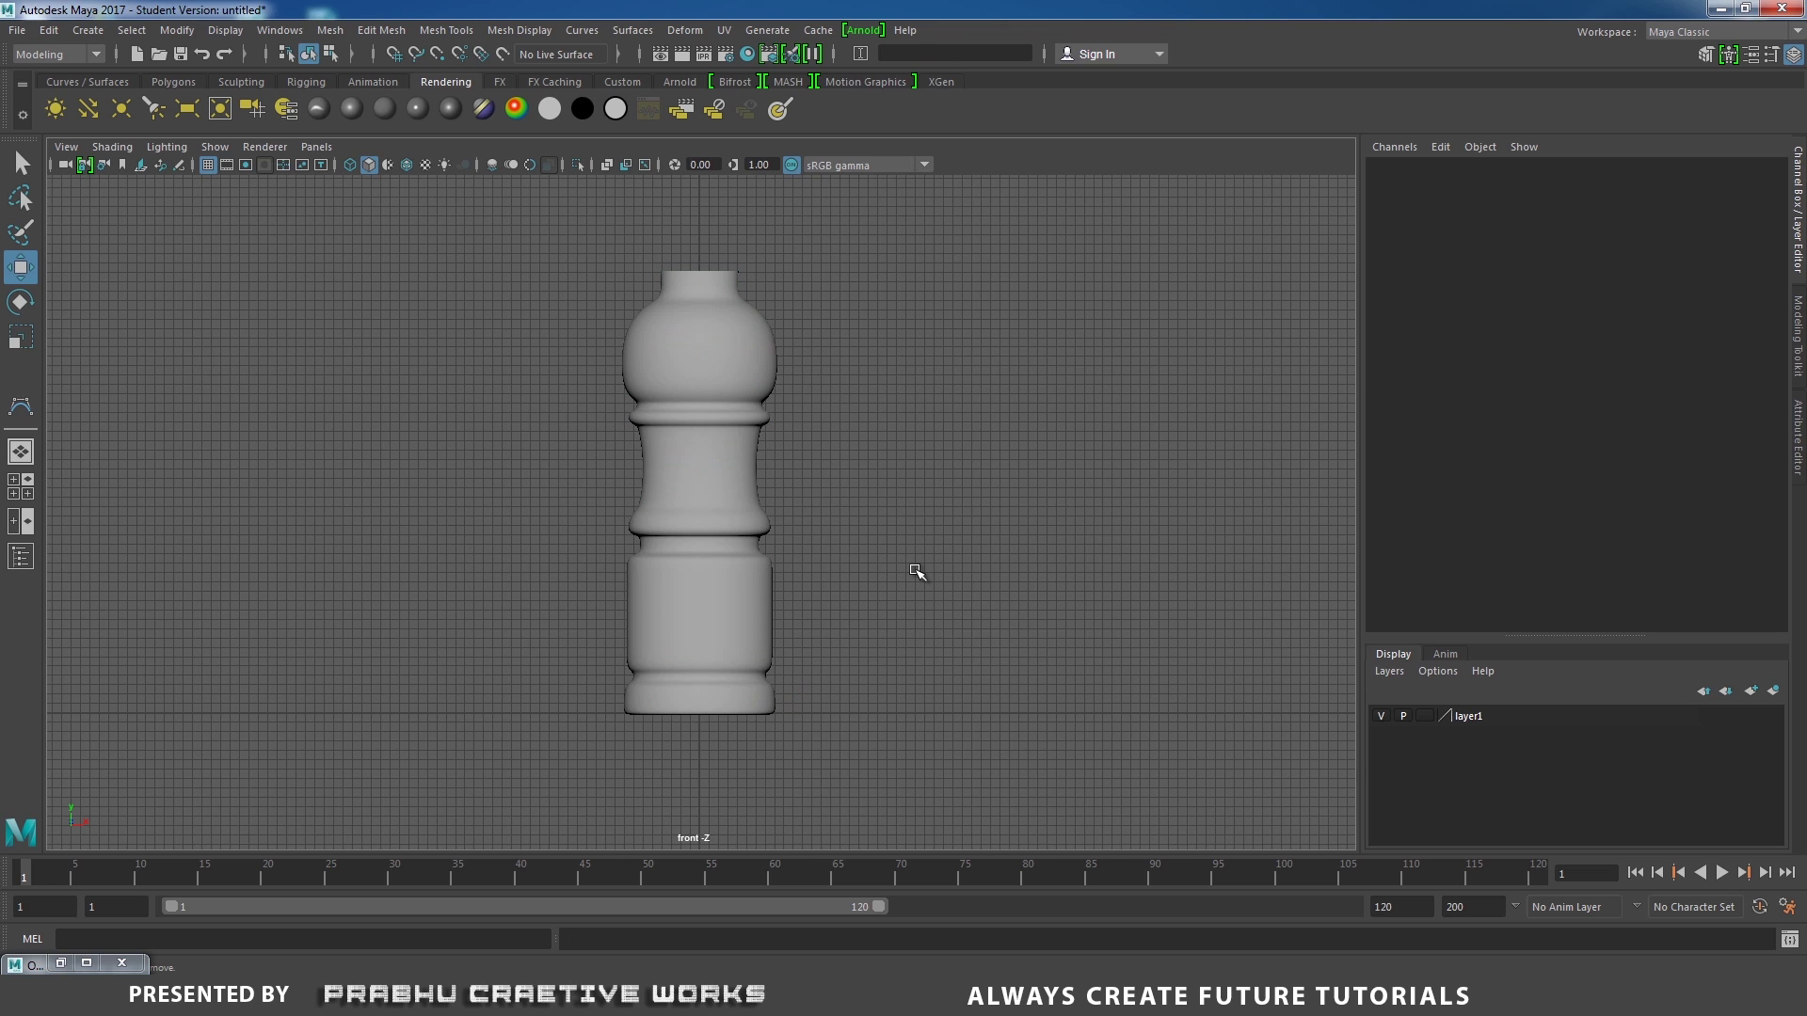
In wireframe display, create a polygon cylinder and scale it uniformly to 7.804 to match the width of the bottle's lower body.
{"action": "key", "text": "4"}
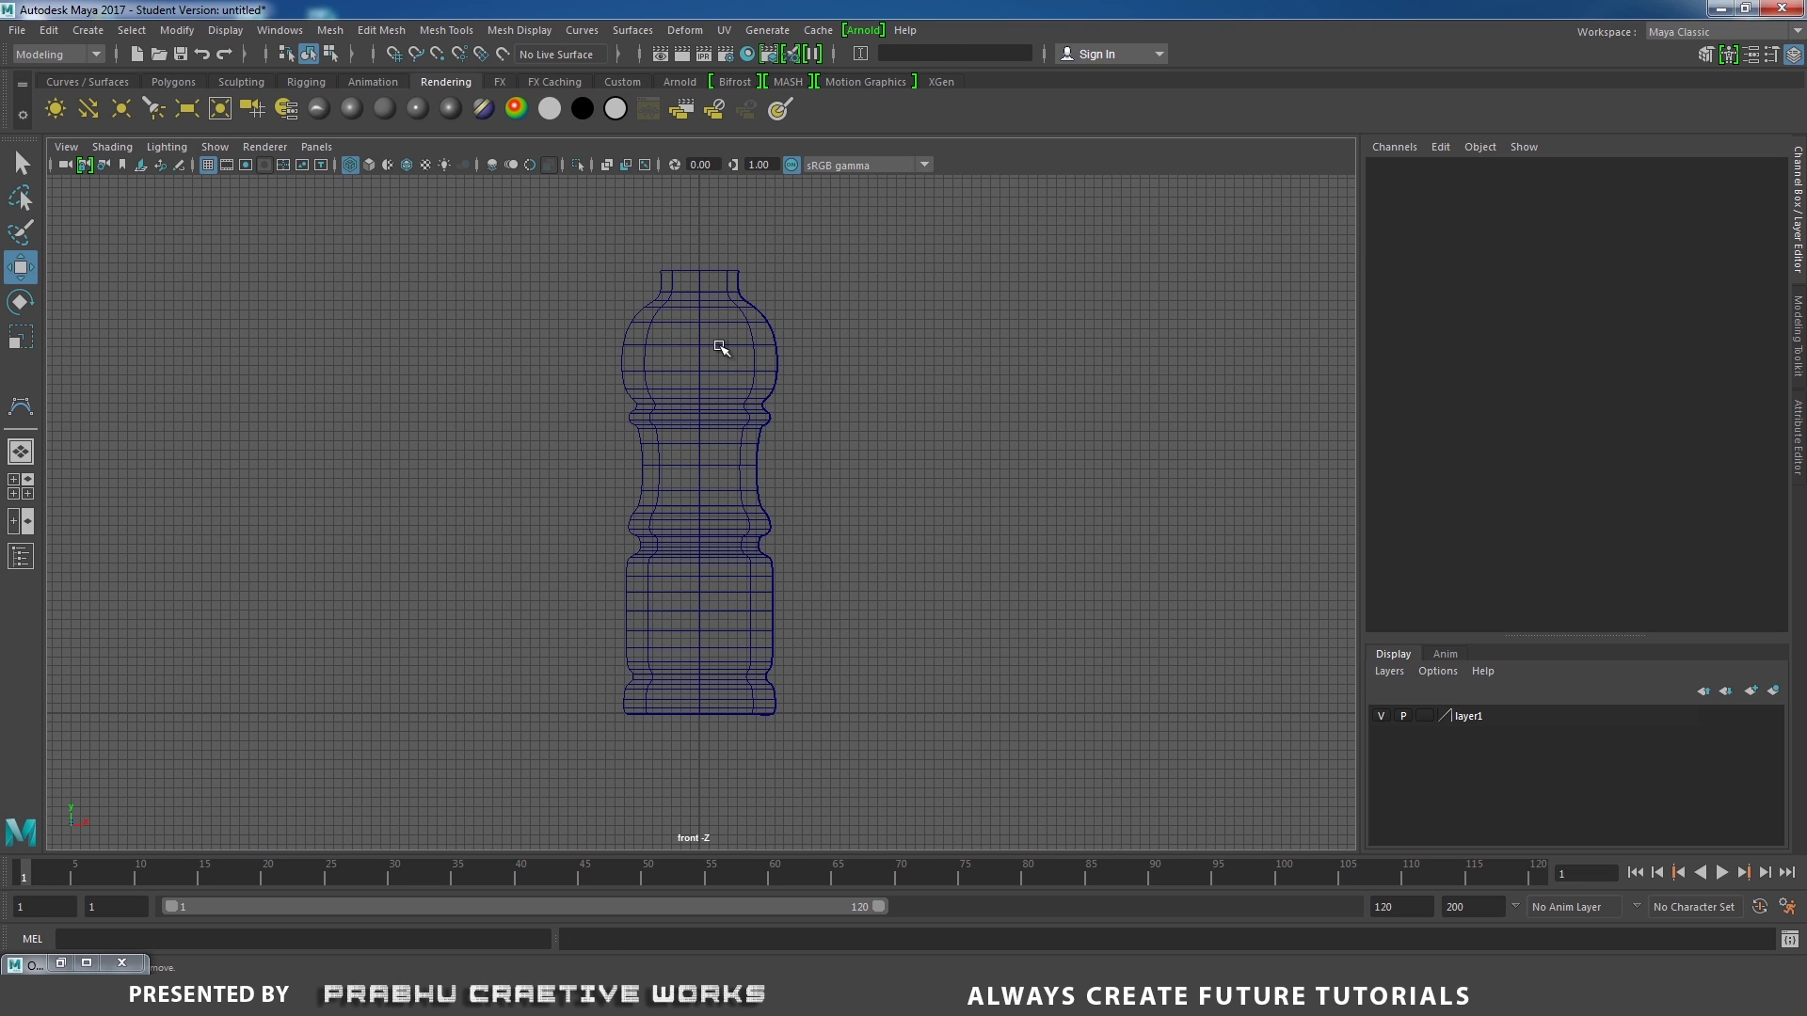
{"action": "left_click", "coordinate": [87, 29]}
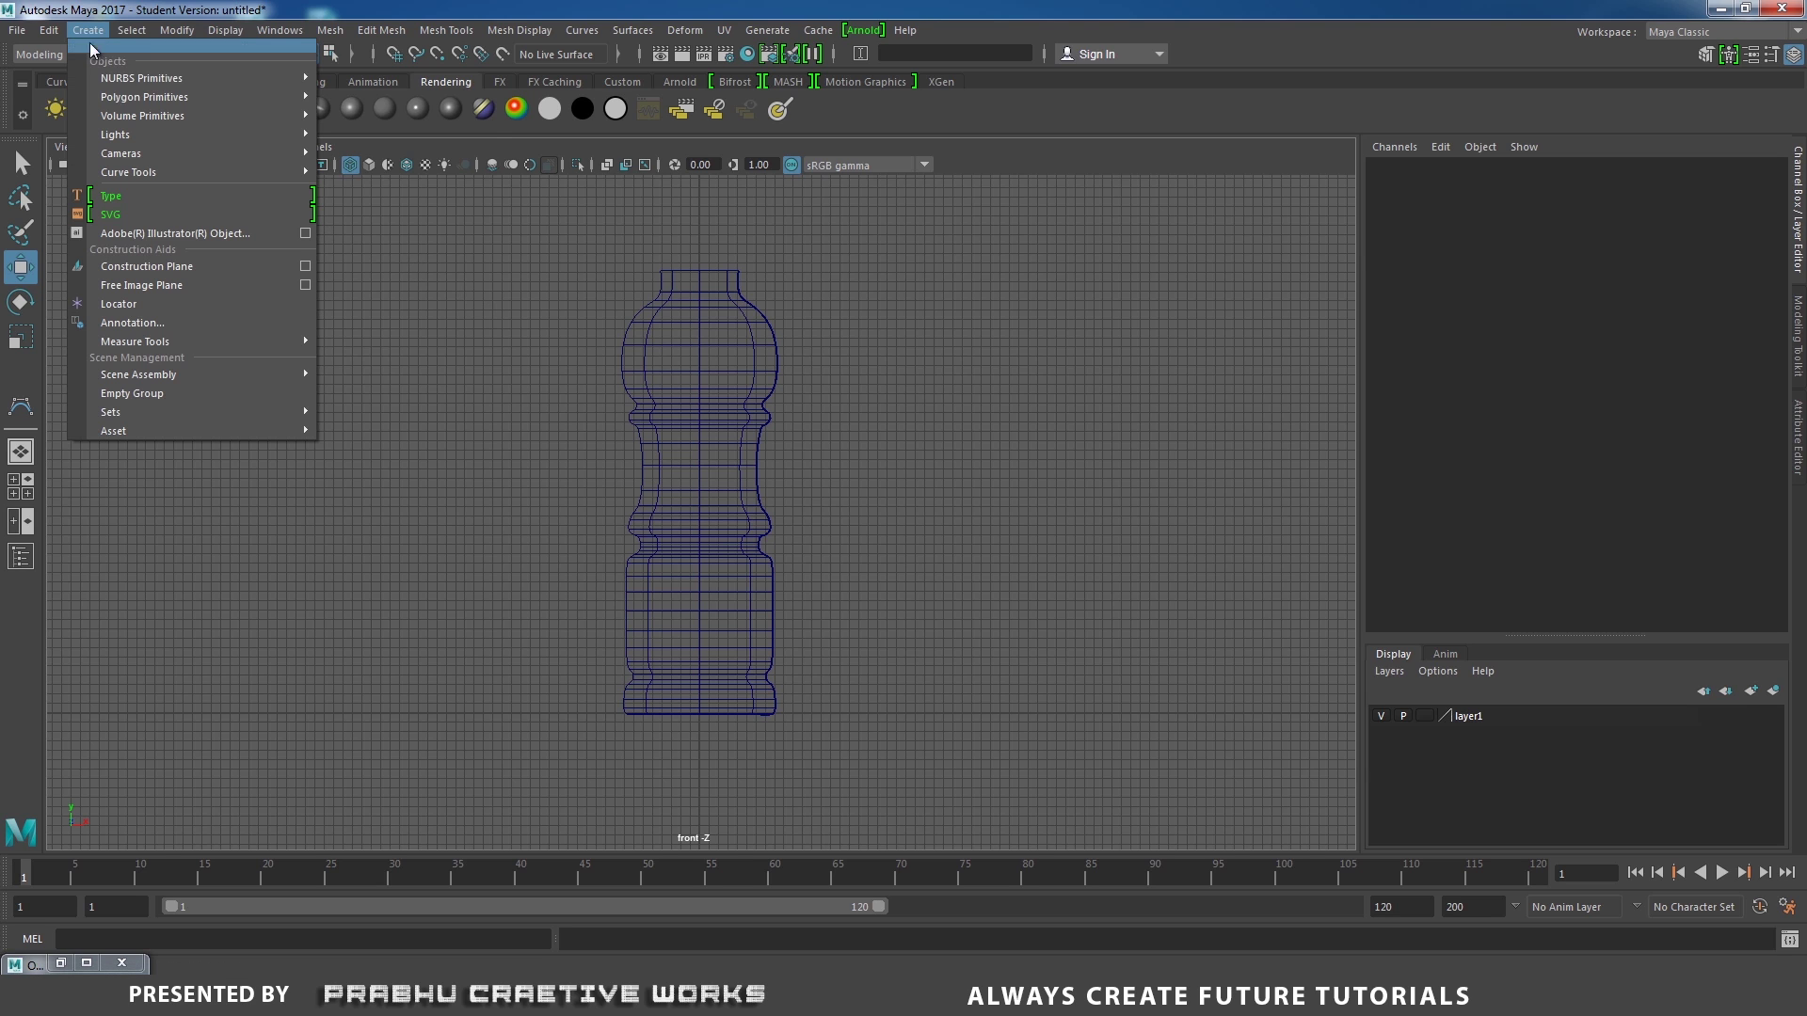
{"action": "mouse_move", "coordinate": [117, 97]}
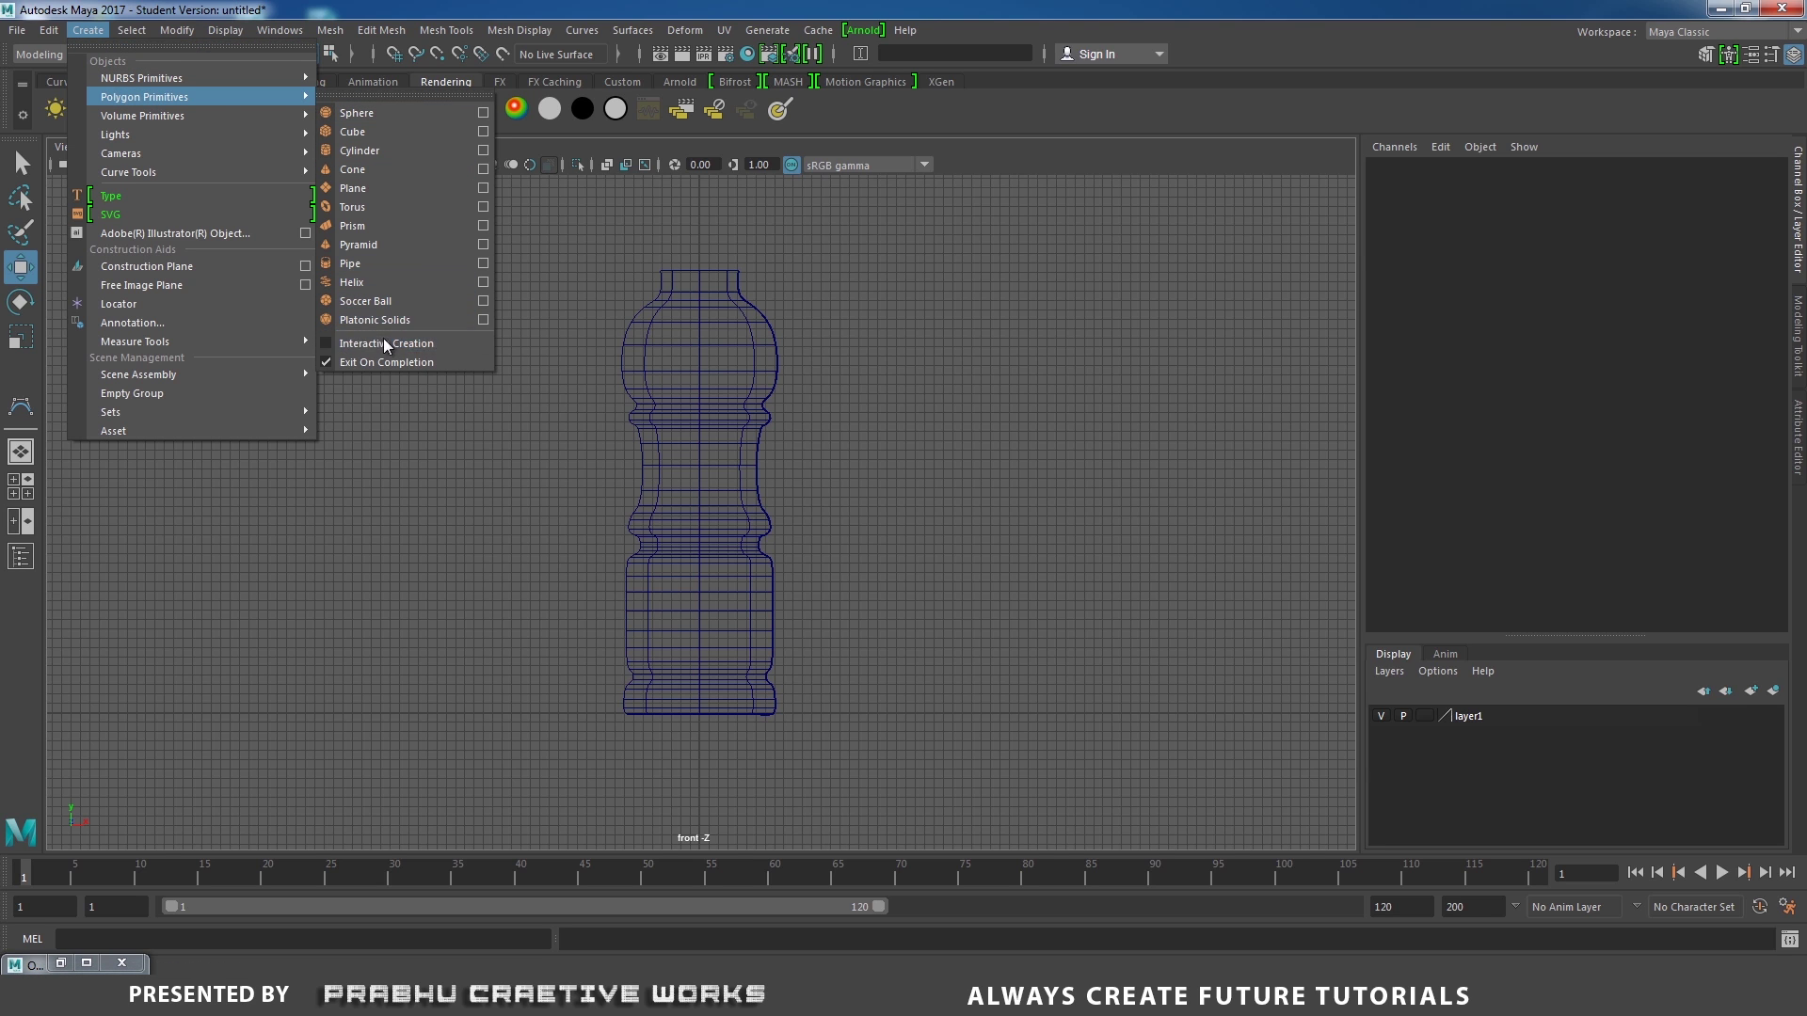
{"action": "left_click", "coordinate": [360, 153]}
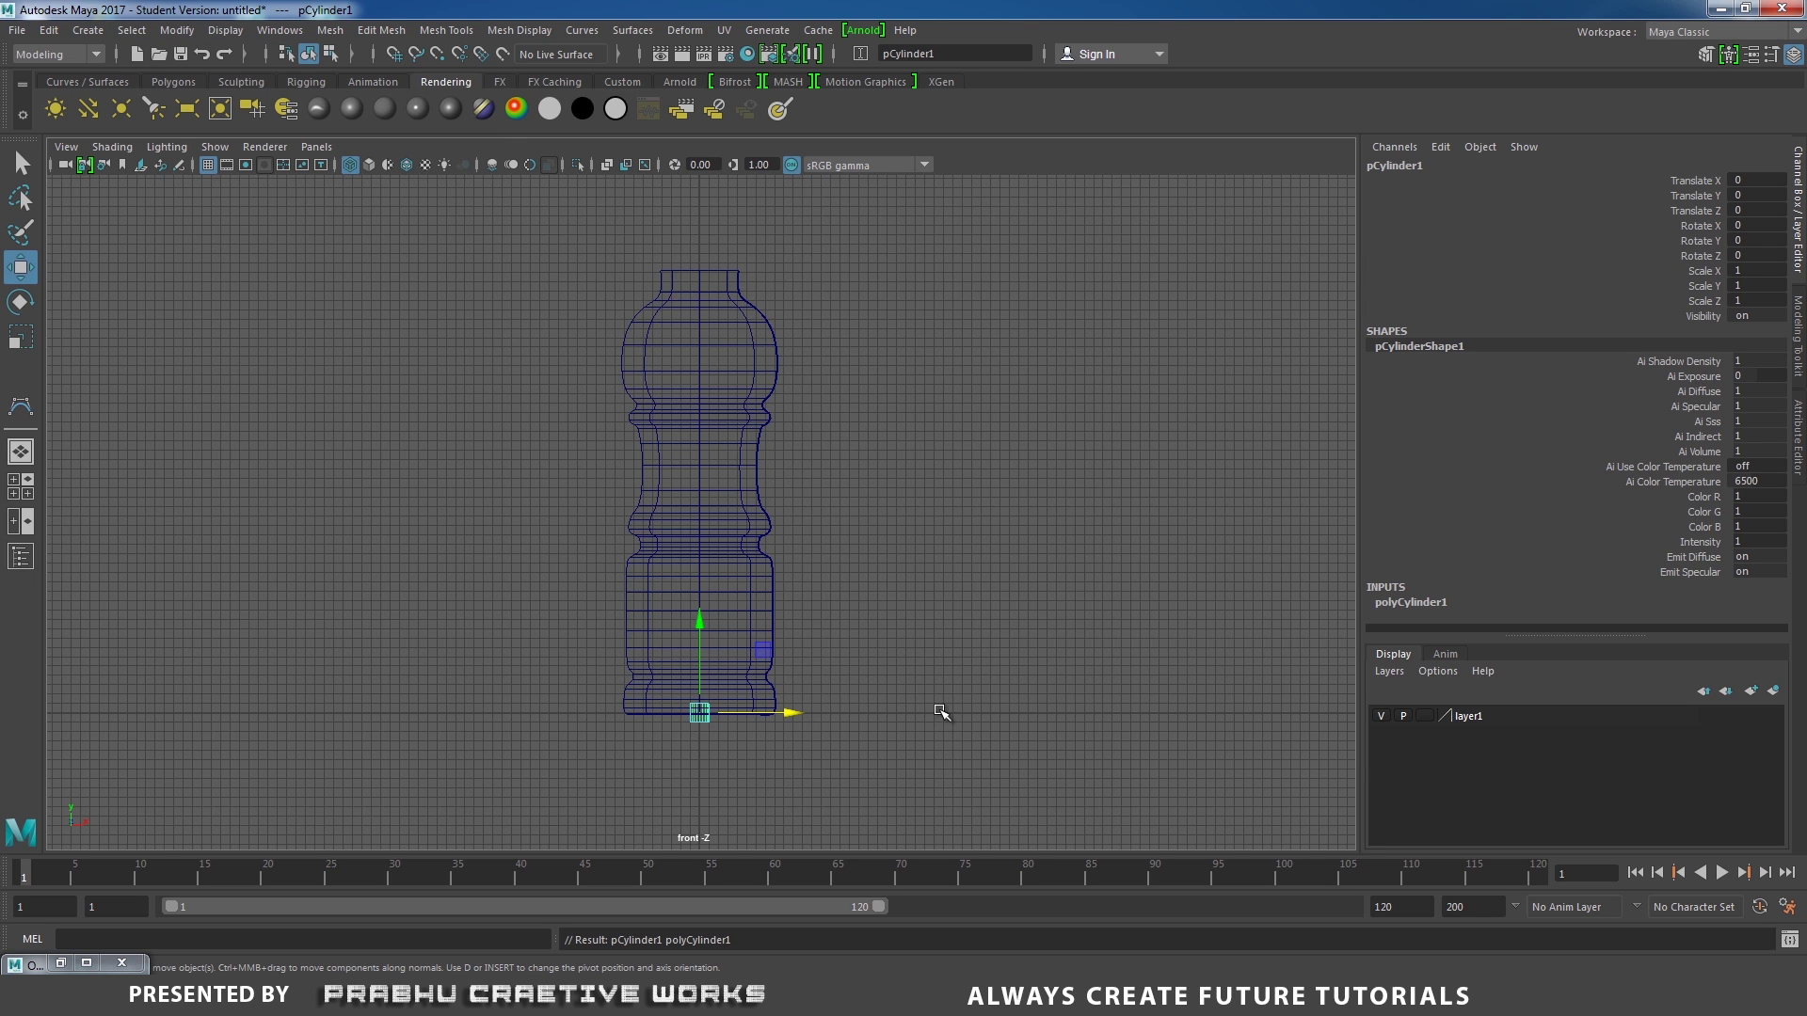
{"action": "key", "text": "r"}
{"action": "left_click_drag", "start_coordinate": [710, 718], "coordinate": [815, 689]}
{"action": "right_click_drag", "start_coordinate": [764, 627], "coordinate": [915, 602], "text": "alt"}
{"action": "middle_click_drag", "start_coordinate": [916, 601], "coordinate": [927, 390], "text": "alt"}
{"action": "right_click_drag", "start_coordinate": [958, 659], "coordinate": [1038, 693], "text": "alt"}
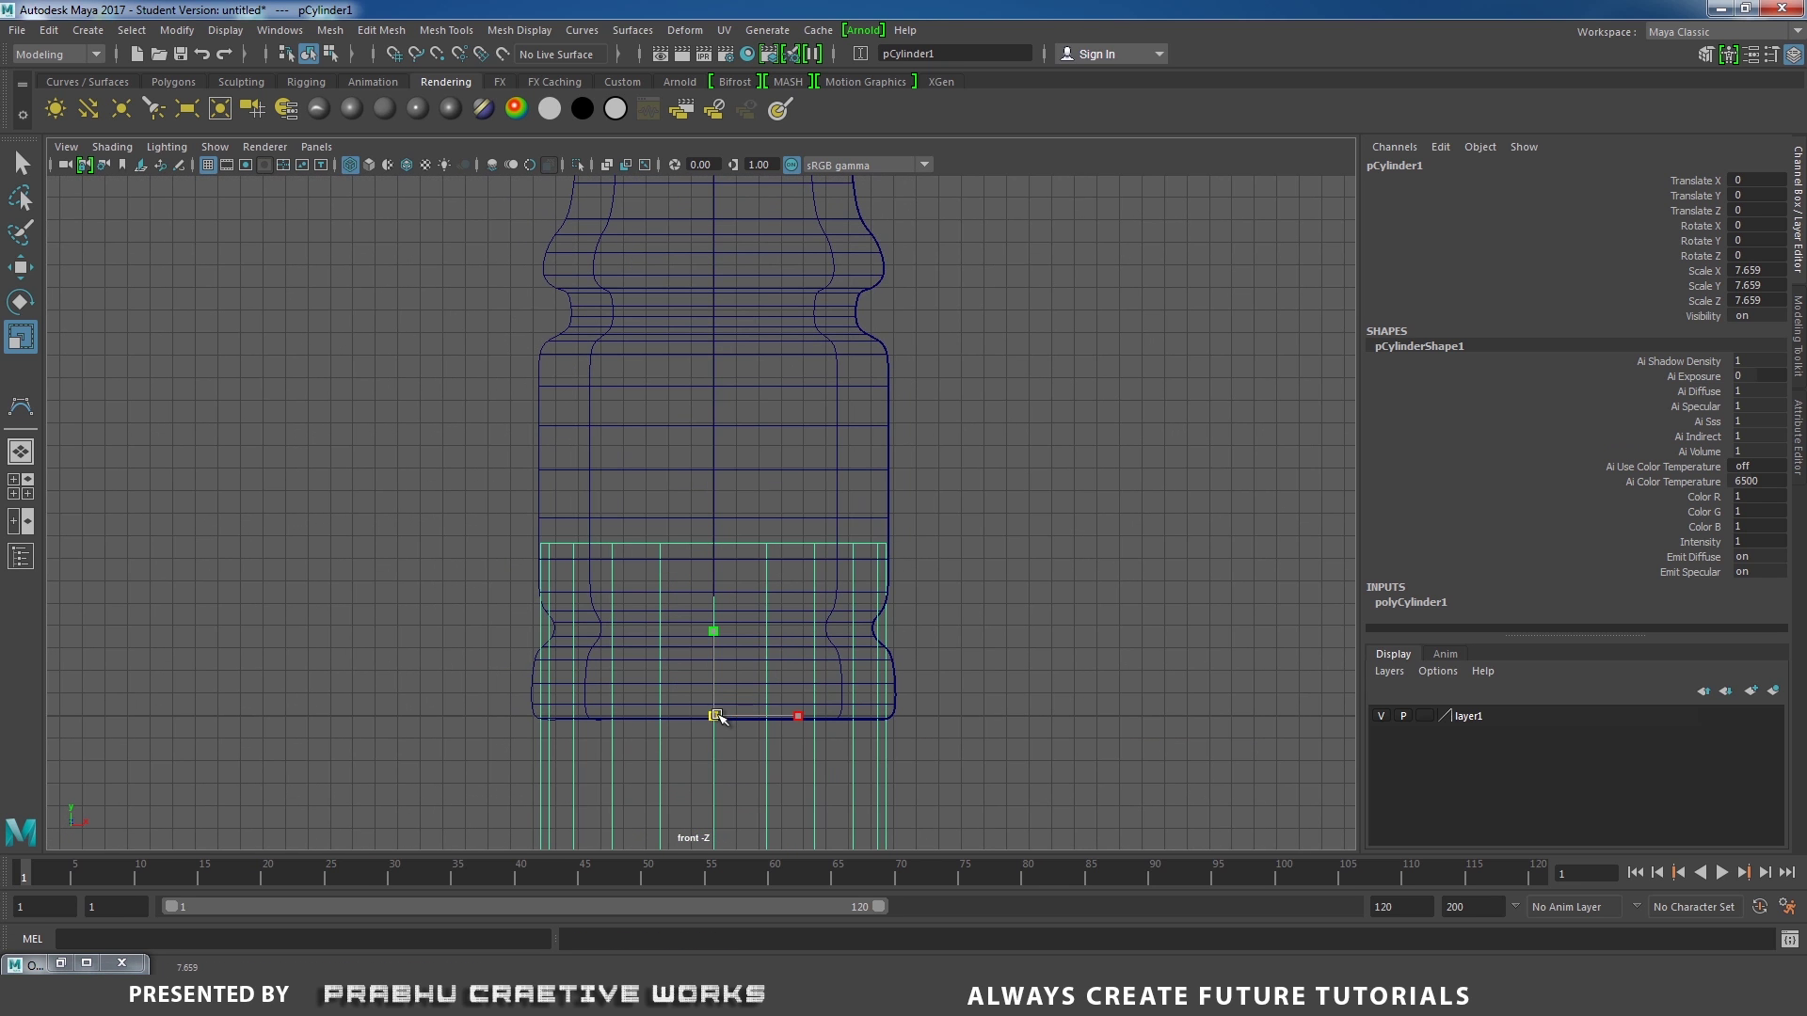
{"action": "left_click_drag", "start_coordinate": [716, 717], "coordinate": [721, 717]}
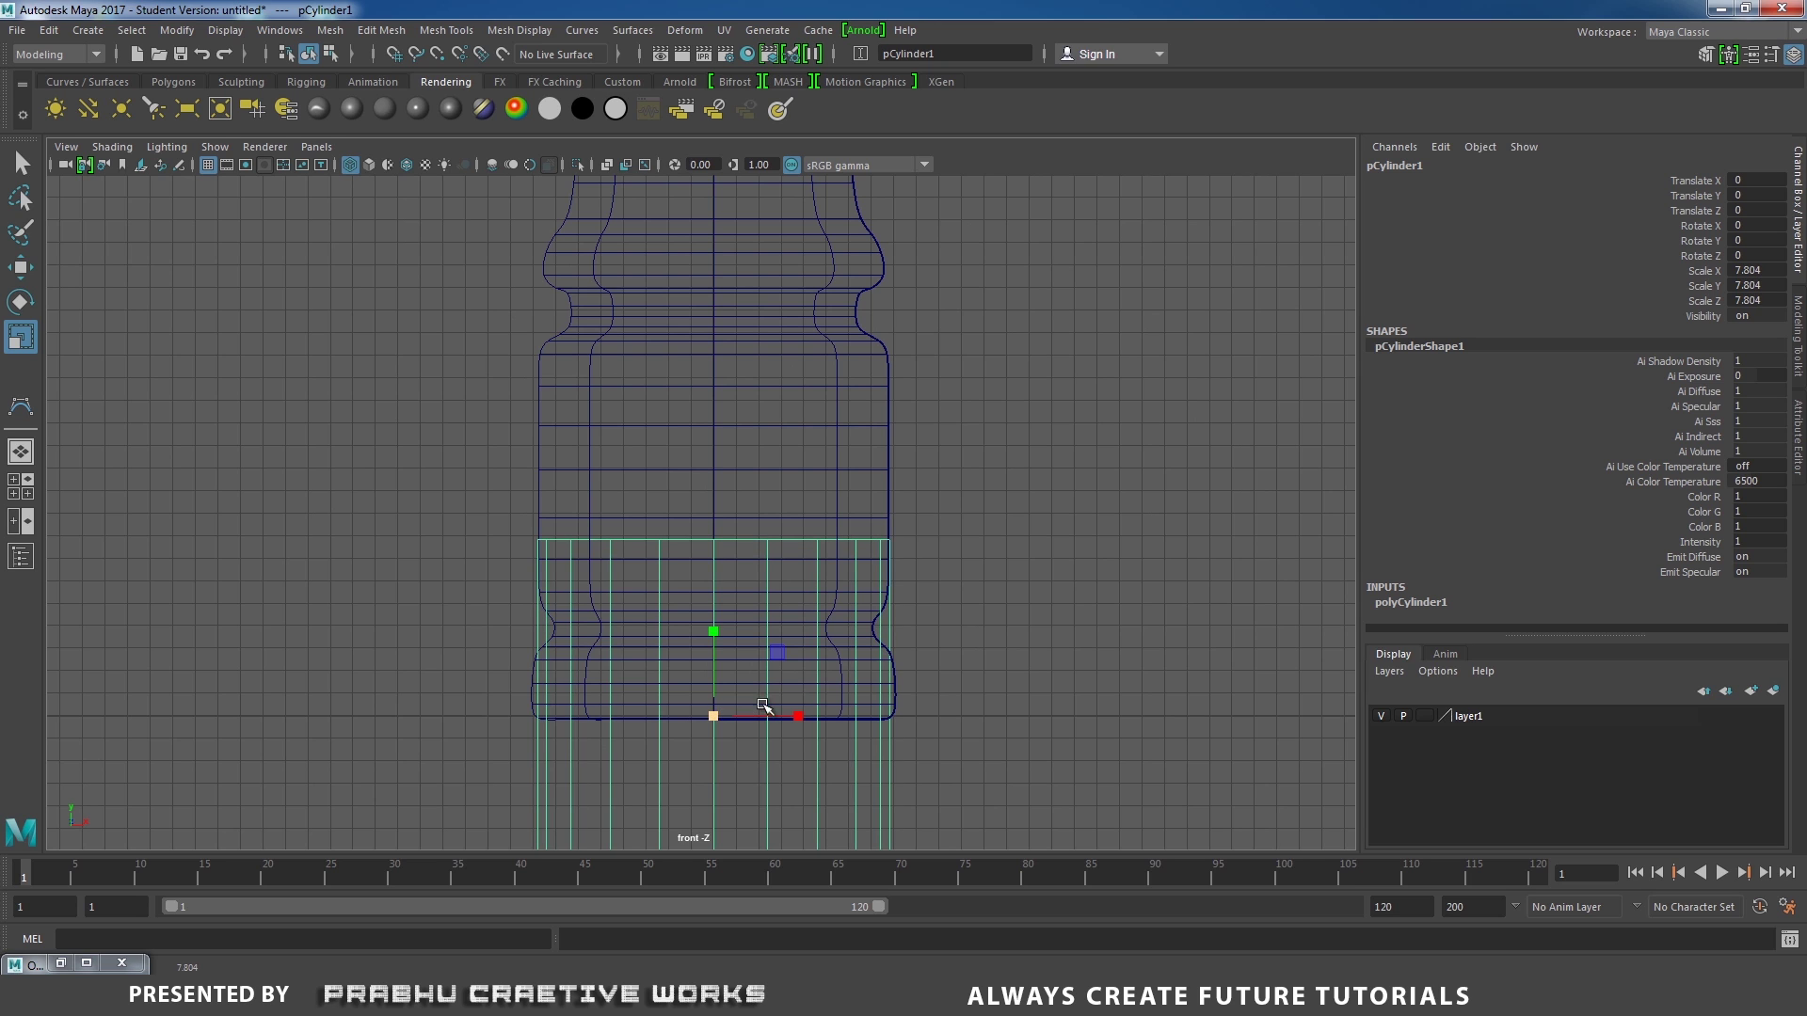
Raise the cylinder to Translate Y 10.774 and set its Scale Y to 5.896 to fit the bottle's lower body section.
{"action": "key", "text": "w"}
{"action": "left_click_drag", "start_coordinate": [714, 623], "coordinate": [726, 390]}
{"action": "key", "text": "r"}
{"action": "key", "text": "w"}
In the perspective view, hide the bottle's layer1 and display the cylinder shaded.
{"action": "key", "text": "space"}
{"action": "left_click_drag", "start_coordinate": [941, 512], "coordinate": [1120, 625]}
{"action": "scroll", "coordinate": [983, 529], "scroll_direction": "up", "scroll_amount": 3}
{"action": "middle_click_drag", "start_coordinate": [980, 529], "coordinate": [1056, 477], "text": "alt"}
{"action": "scroll", "coordinate": [988, 491], "scroll_direction": "up", "scroll_amount": 3}
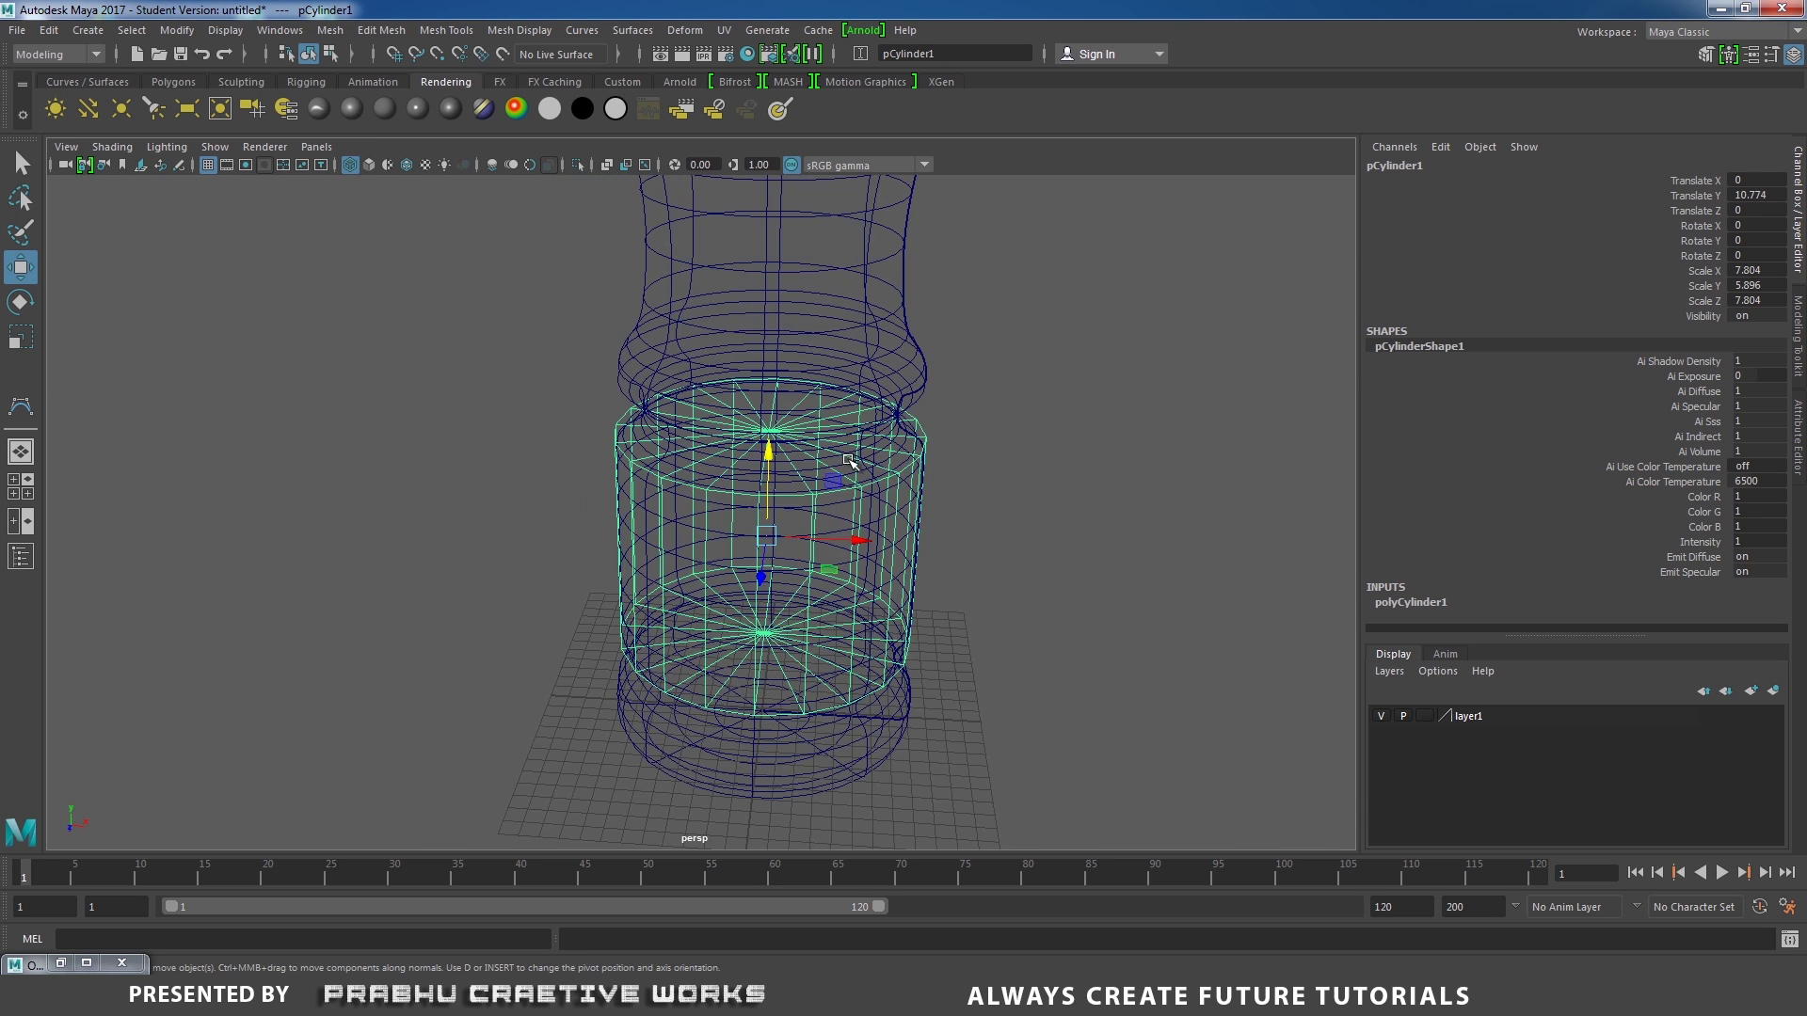
{"action": "left_click", "coordinate": [1380, 719]}
{"action": "scroll", "coordinate": [1161, 638], "scroll_direction": "down", "scroll_amount": 3}
{"action": "left_click_drag", "start_coordinate": [1161, 637], "coordinate": [960, 675], "text": "alt"}
{"action": "scroll", "coordinate": [991, 612], "scroll_direction": "up", "scroll_amount": 2}
{"action": "key", "text": "5"}
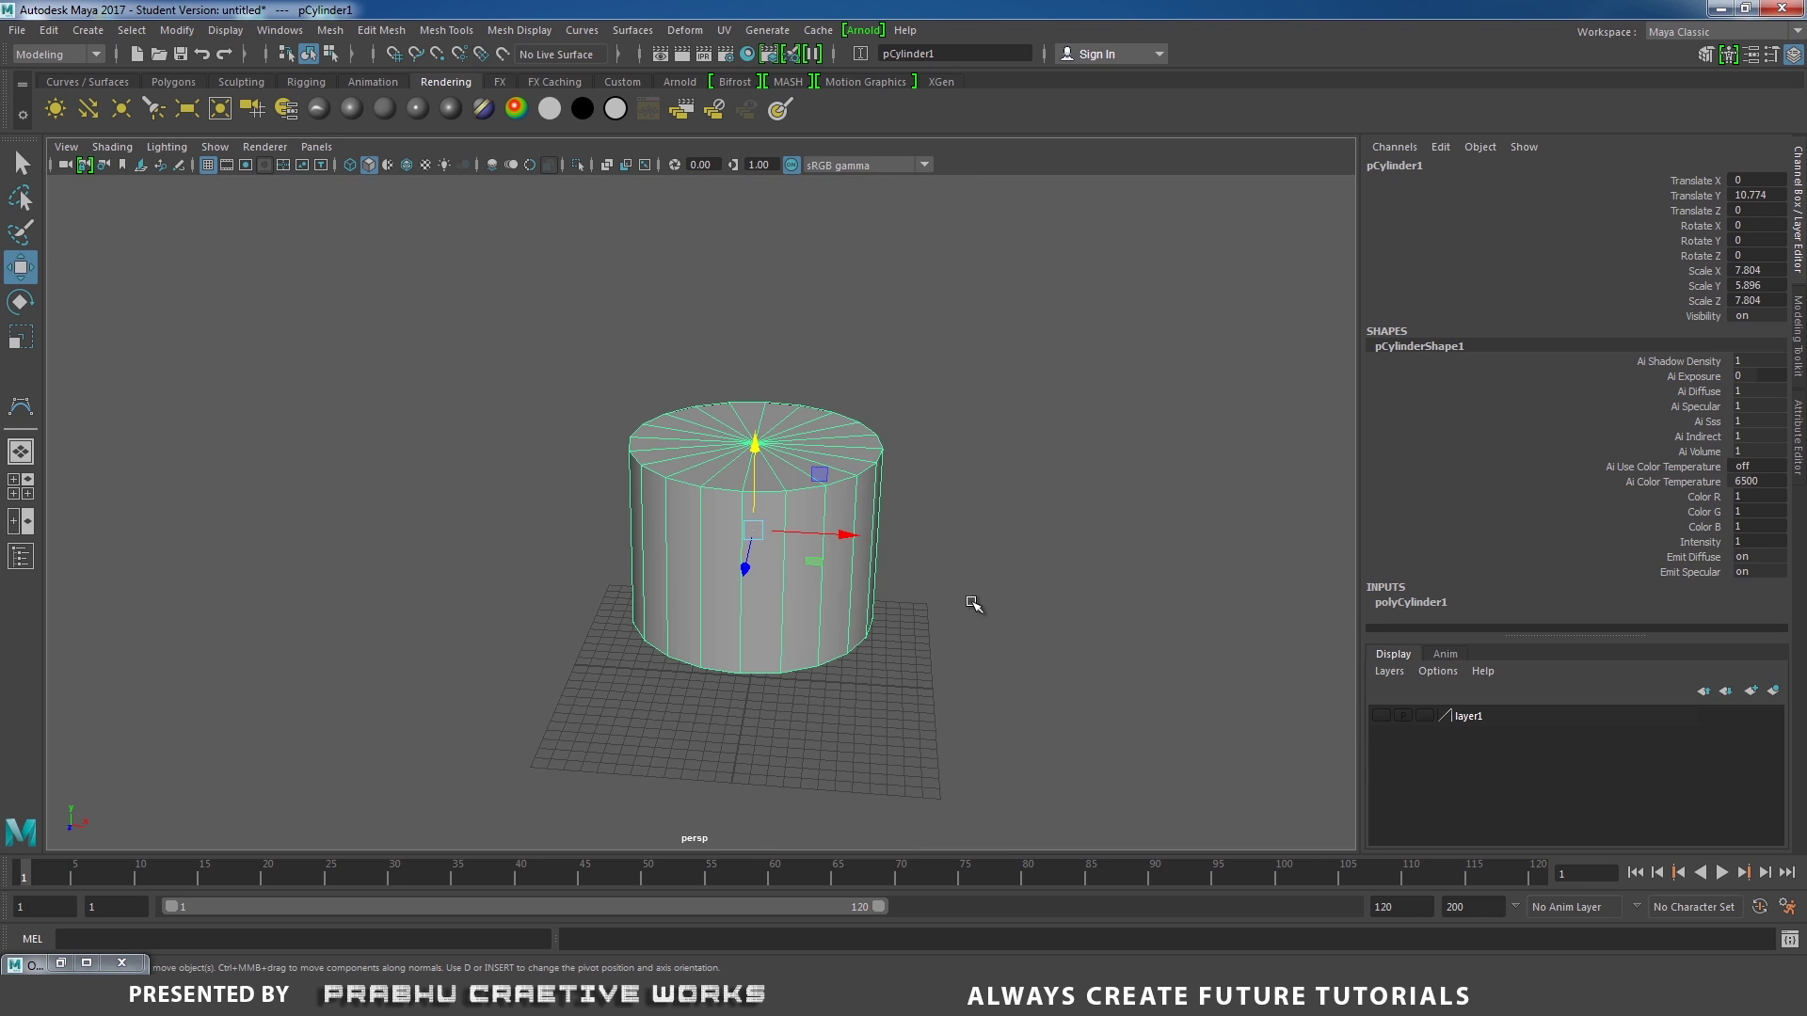
Set the cylinder's Subdivisions Axis to 52.
{"action": "left_click", "coordinate": [1423, 607]}
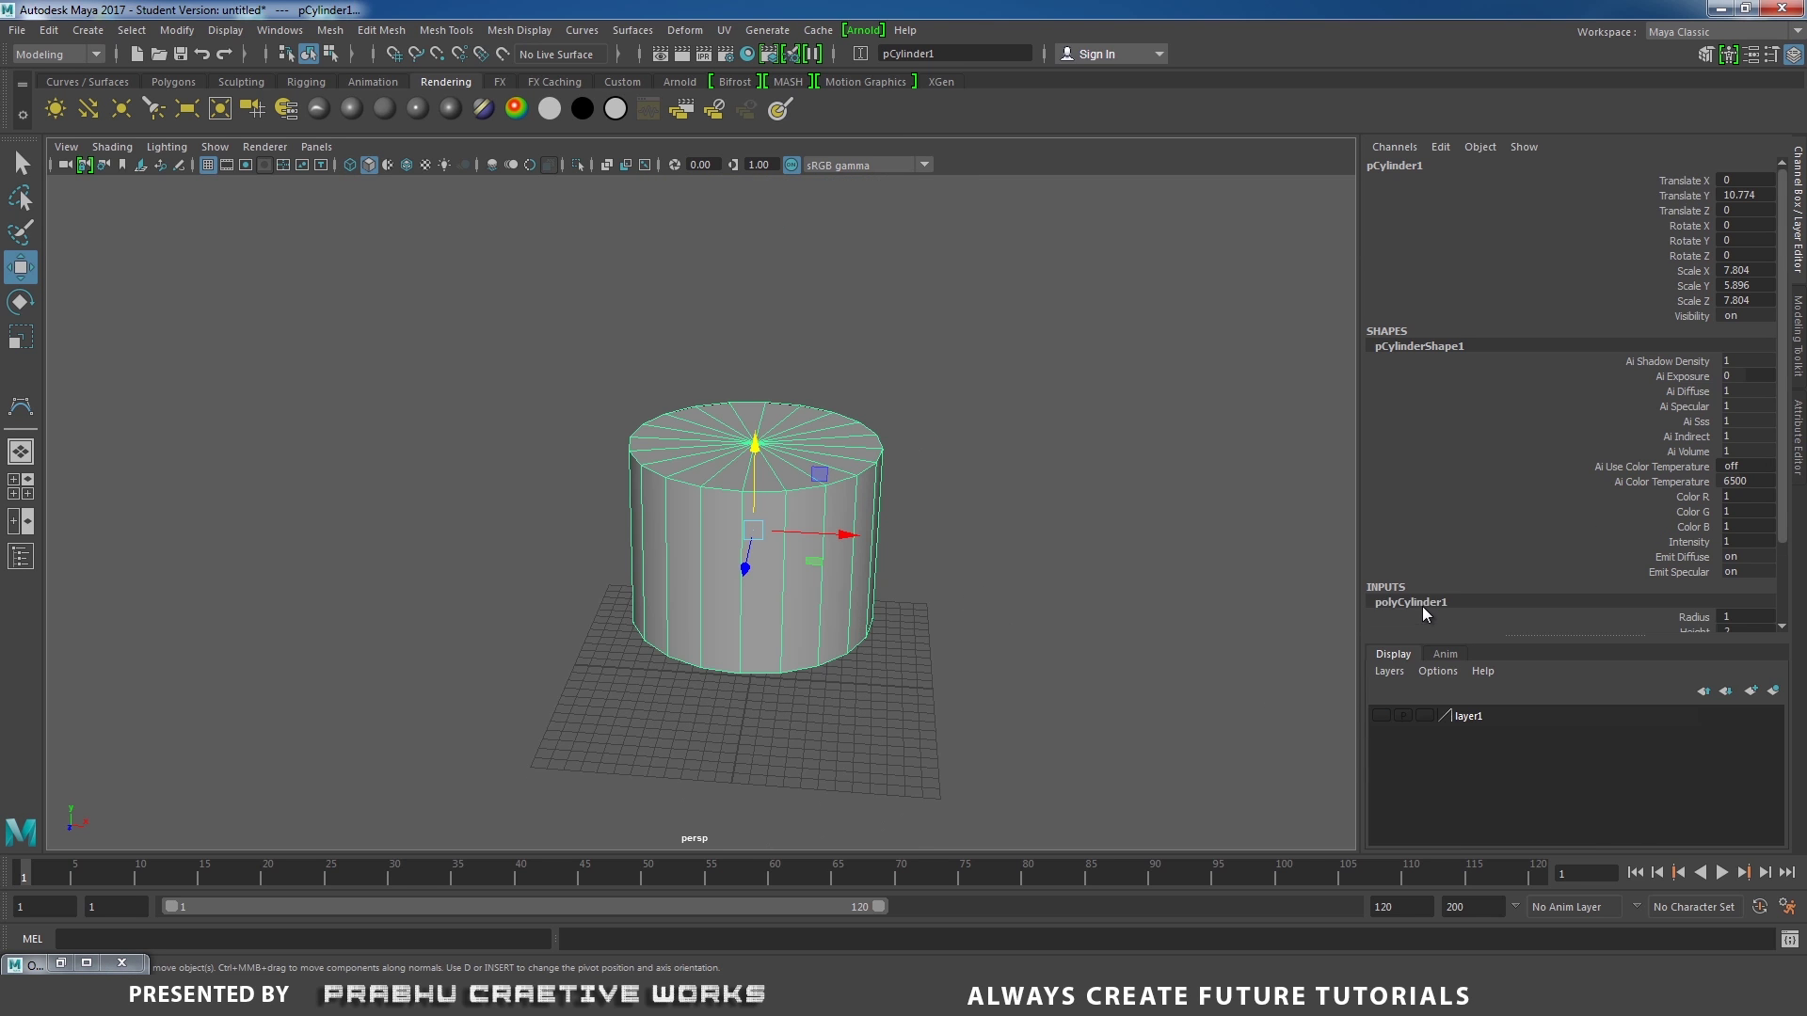
{"action": "scroll", "coordinate": [1781, 483], "scroll_direction": "down", "scroll_amount": 3}
{"action": "double_click", "coordinate": [1735, 551]}
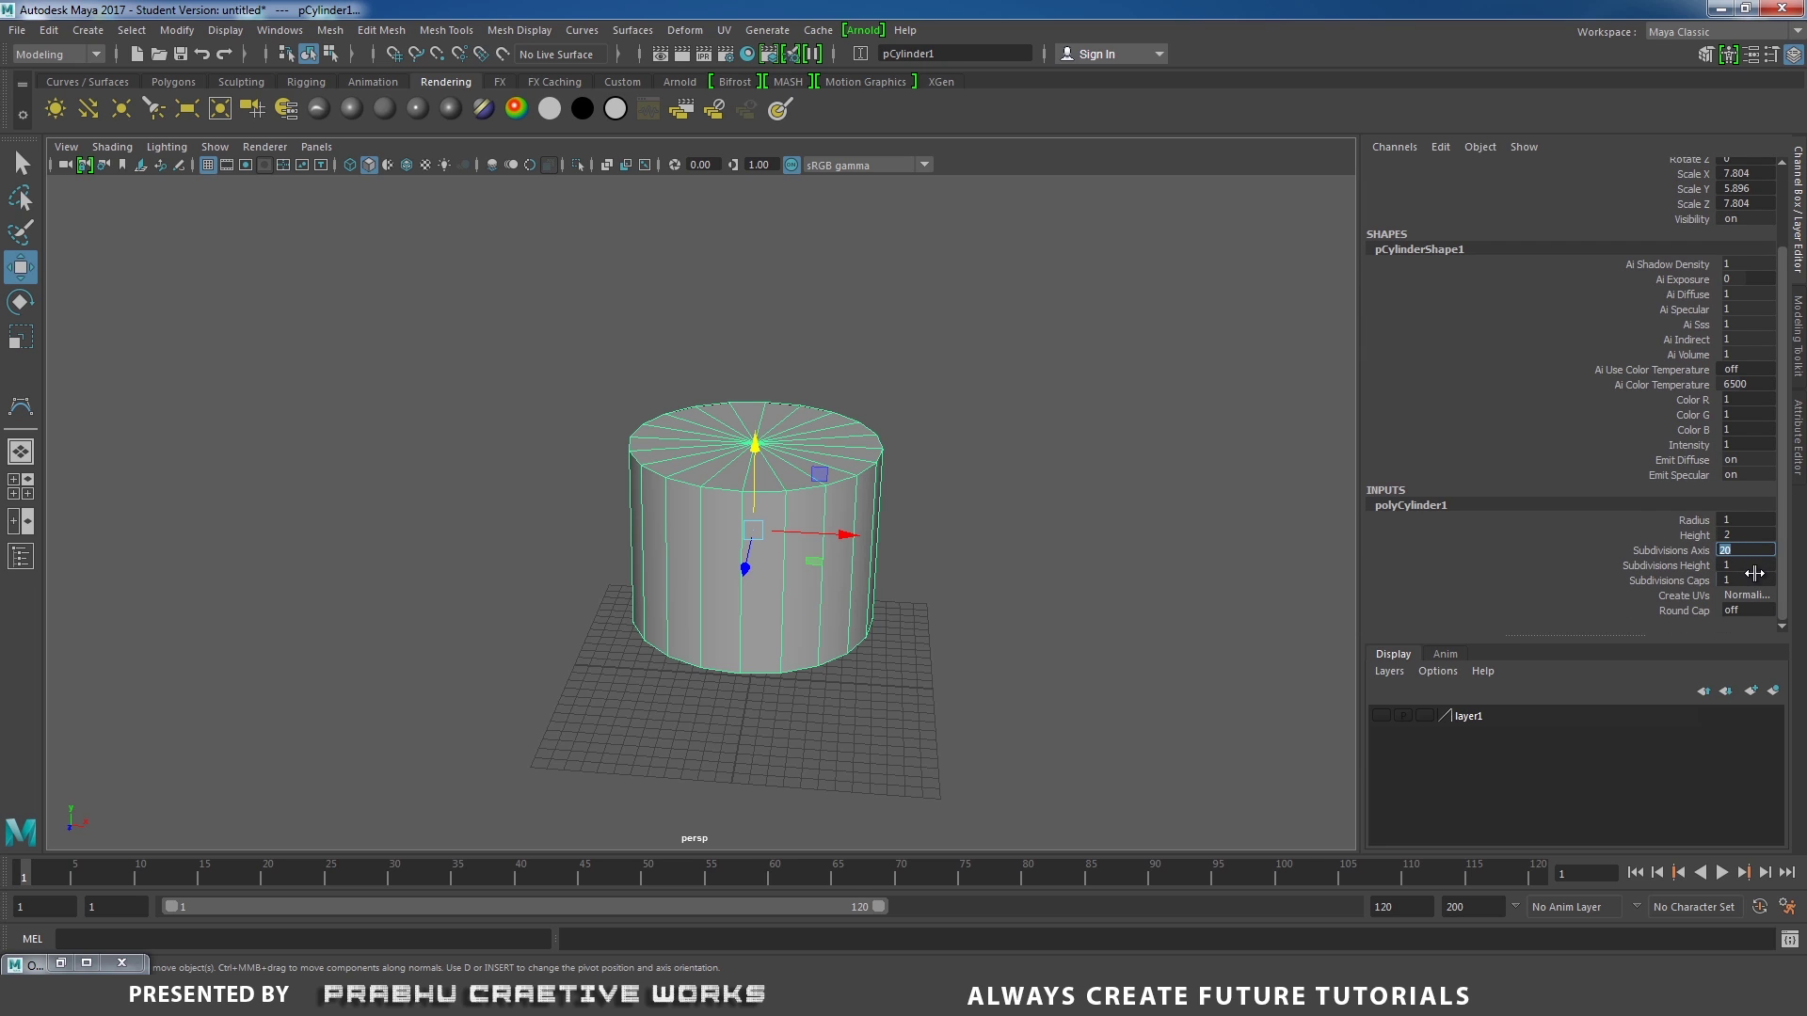
{"action": "type", "text": "52"}
{"action": "key", "text": "Return"}
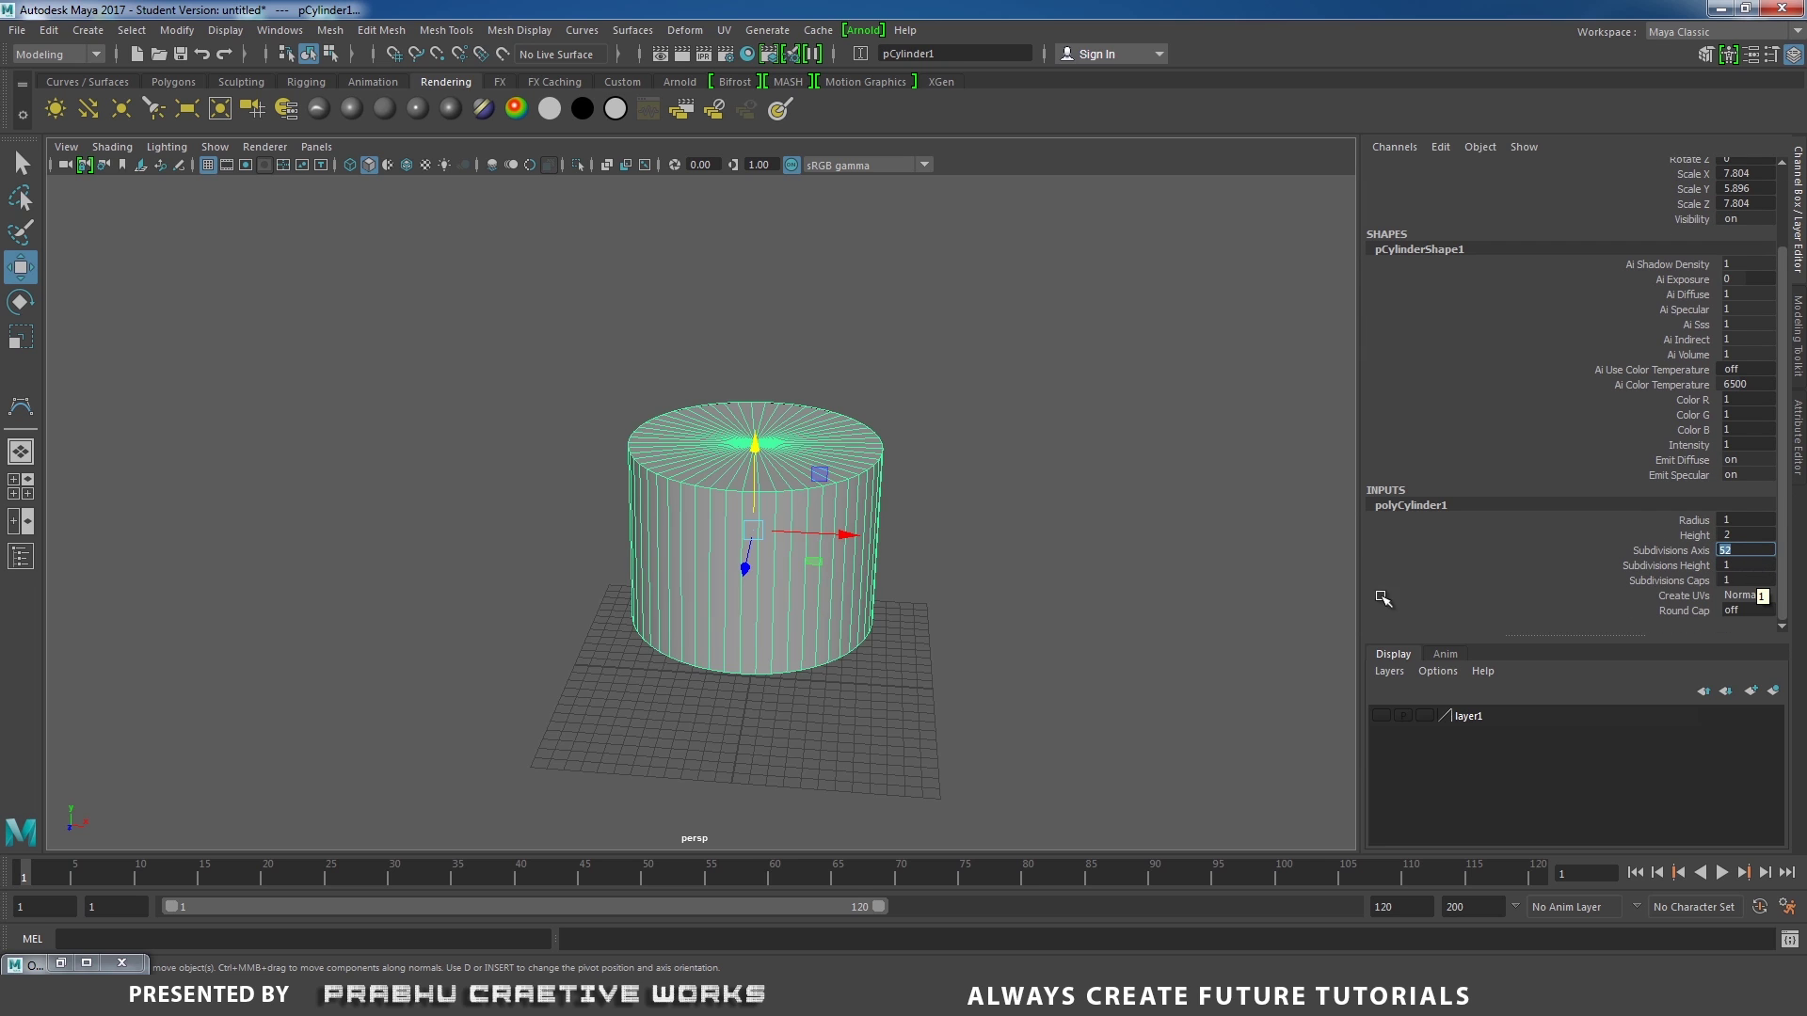
{"action": "left_click", "coordinate": [1694, 550]}
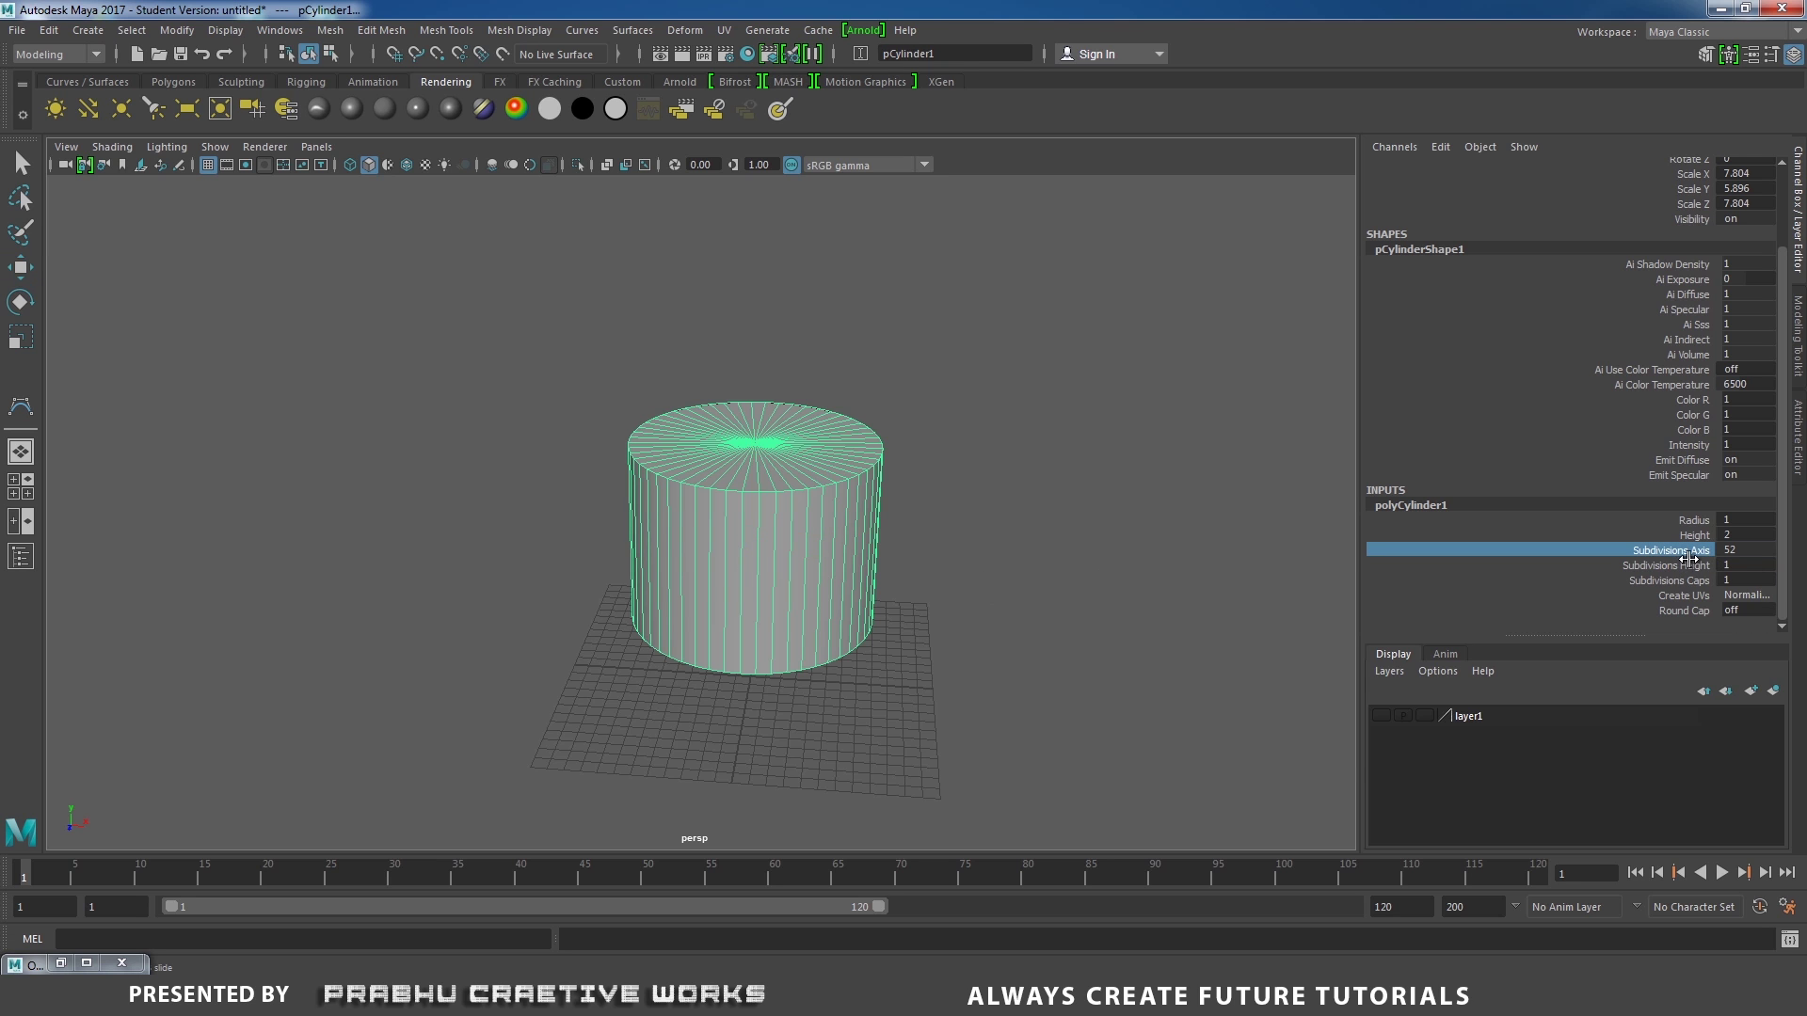
{"action": "scroll", "coordinate": [1198, 597], "scroll_direction": "up", "scroll_amount": 3}
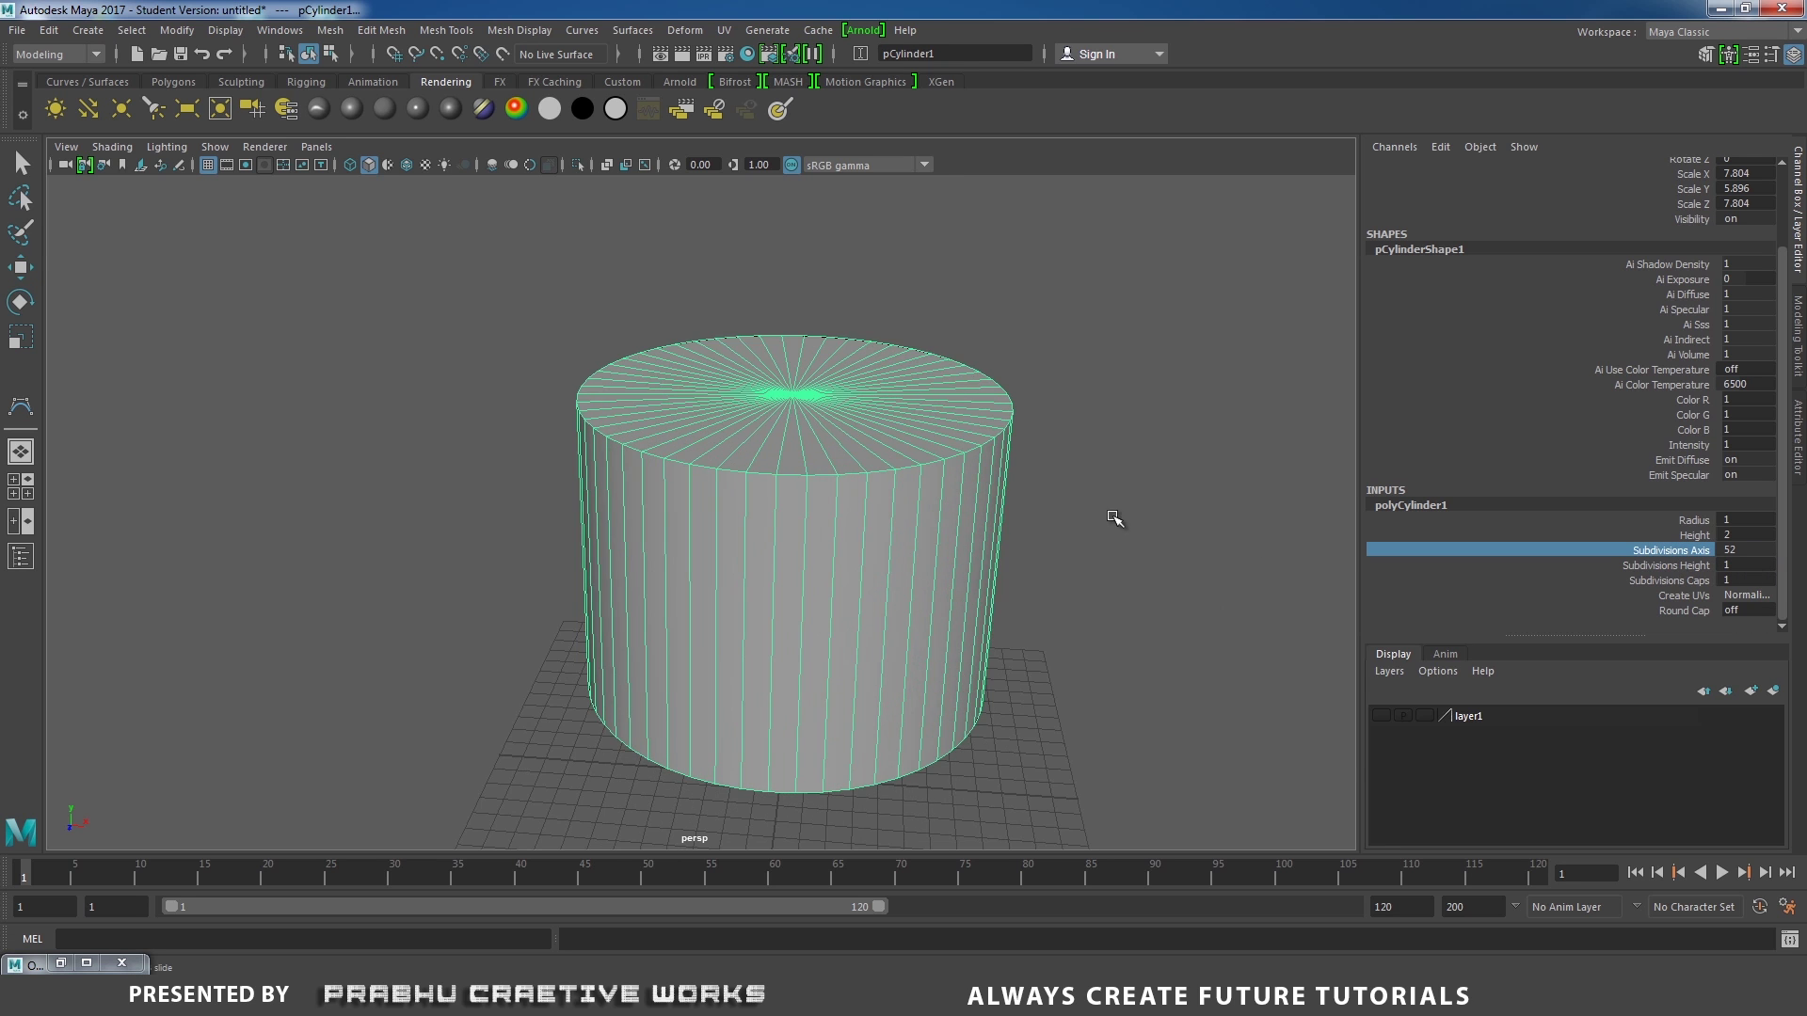
Switch to the water bottle photo in Windows Photo Viewer to study the wave relief, and return to review the cylinder's subdivision settings.
{"action": "left_click", "coordinate": [1118, 520]}
{"action": "left_click", "coordinate": [901, 495]}
{"action": "key", "text": "alt+Tab"}
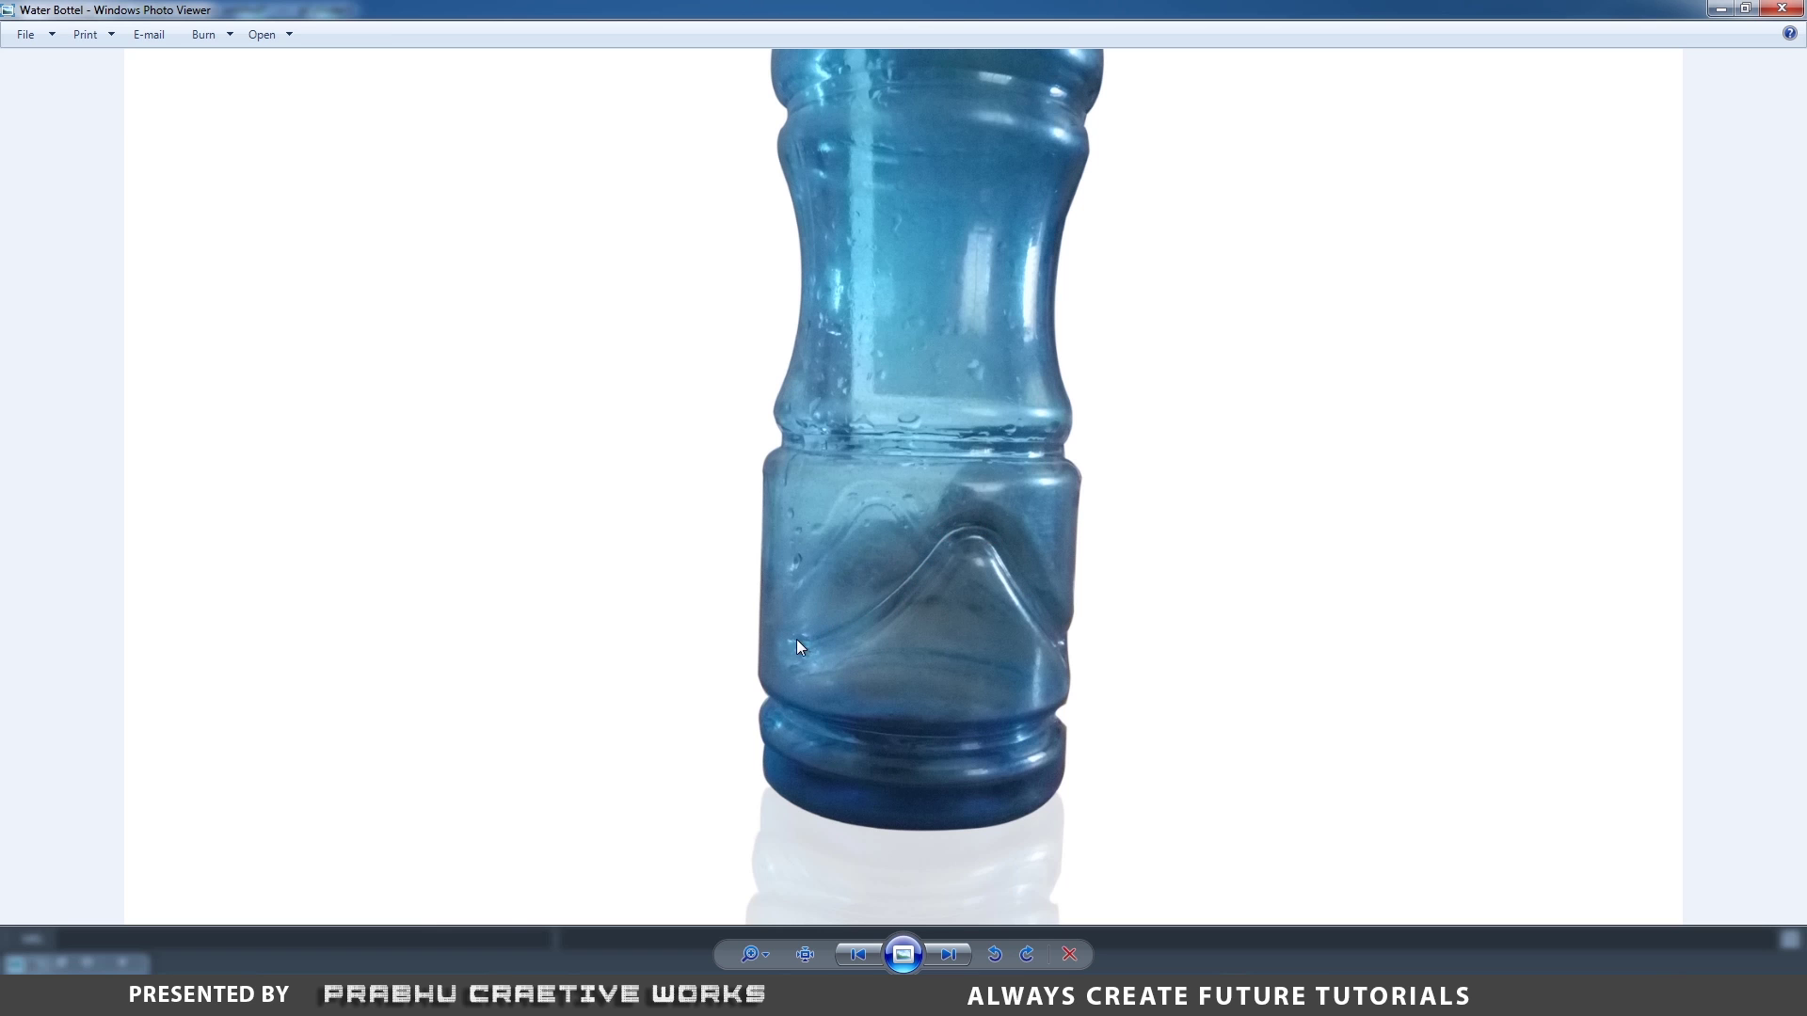
{"action": "left_click", "coordinate": [1016, 986]}
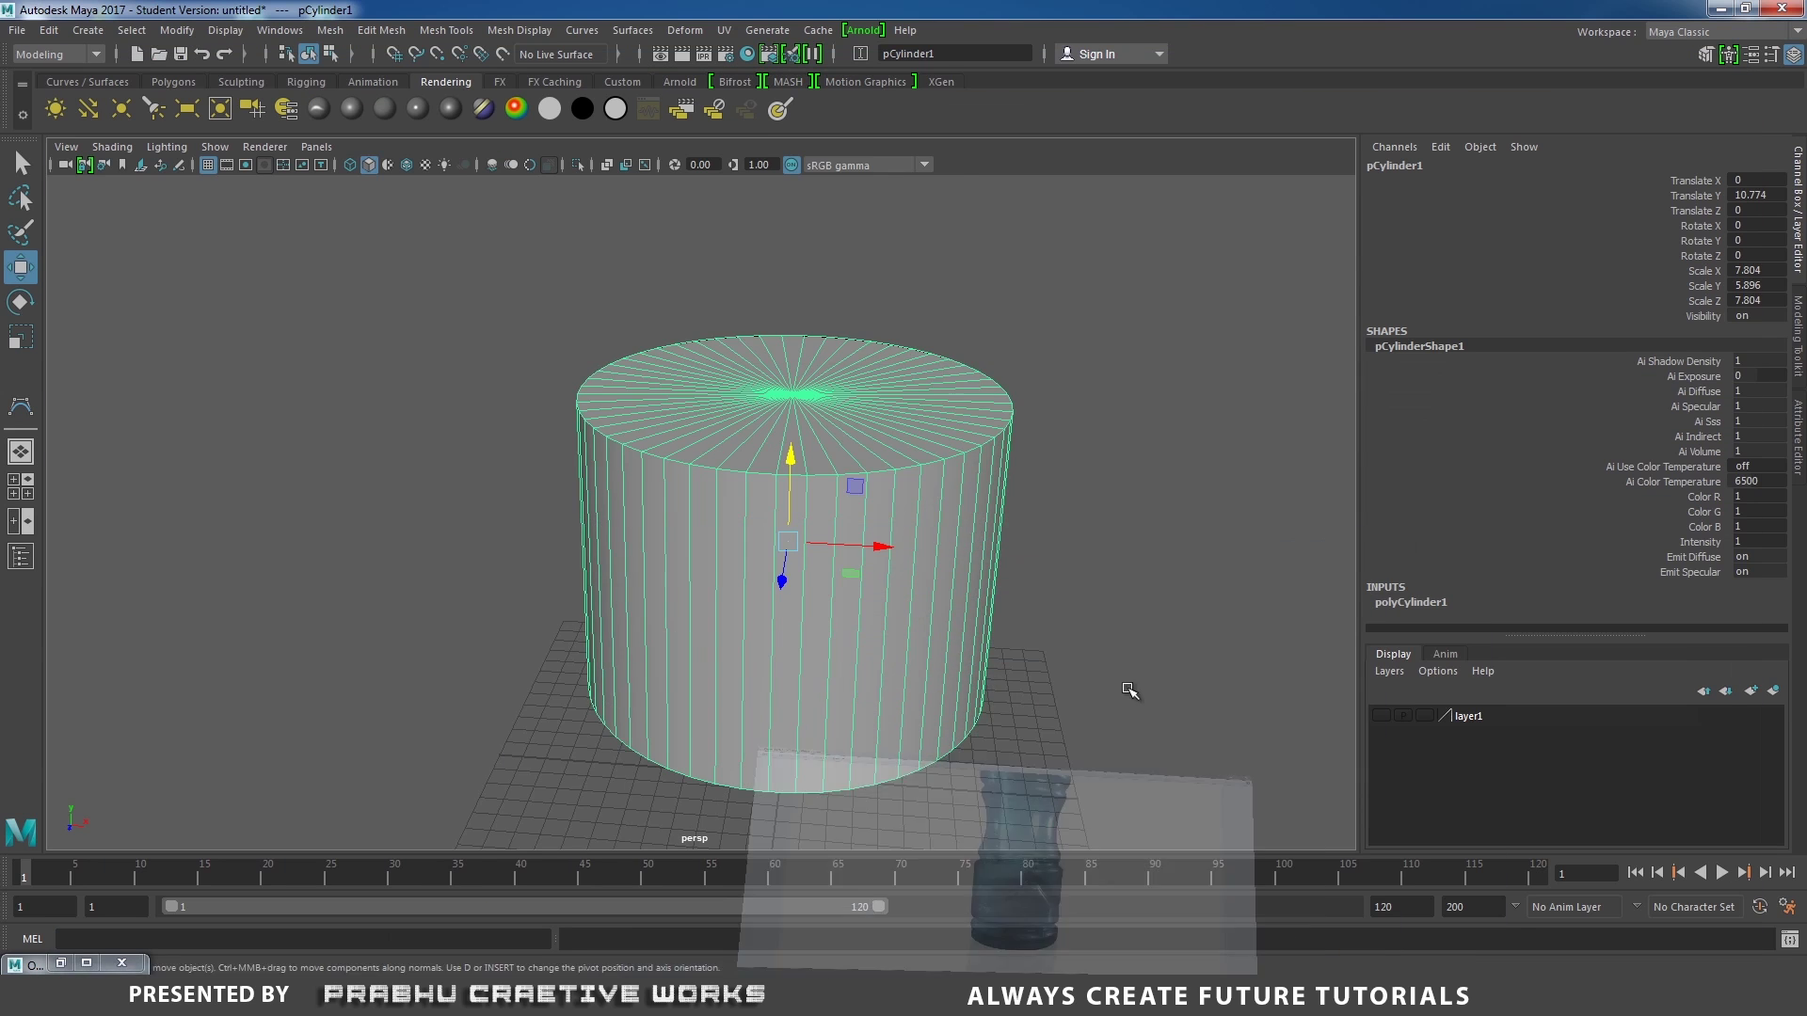
{"action": "left_click", "coordinate": [1412, 603]}
{"action": "scroll", "coordinate": [1562, 533], "scroll_direction": "down", "scroll_amount": 2}
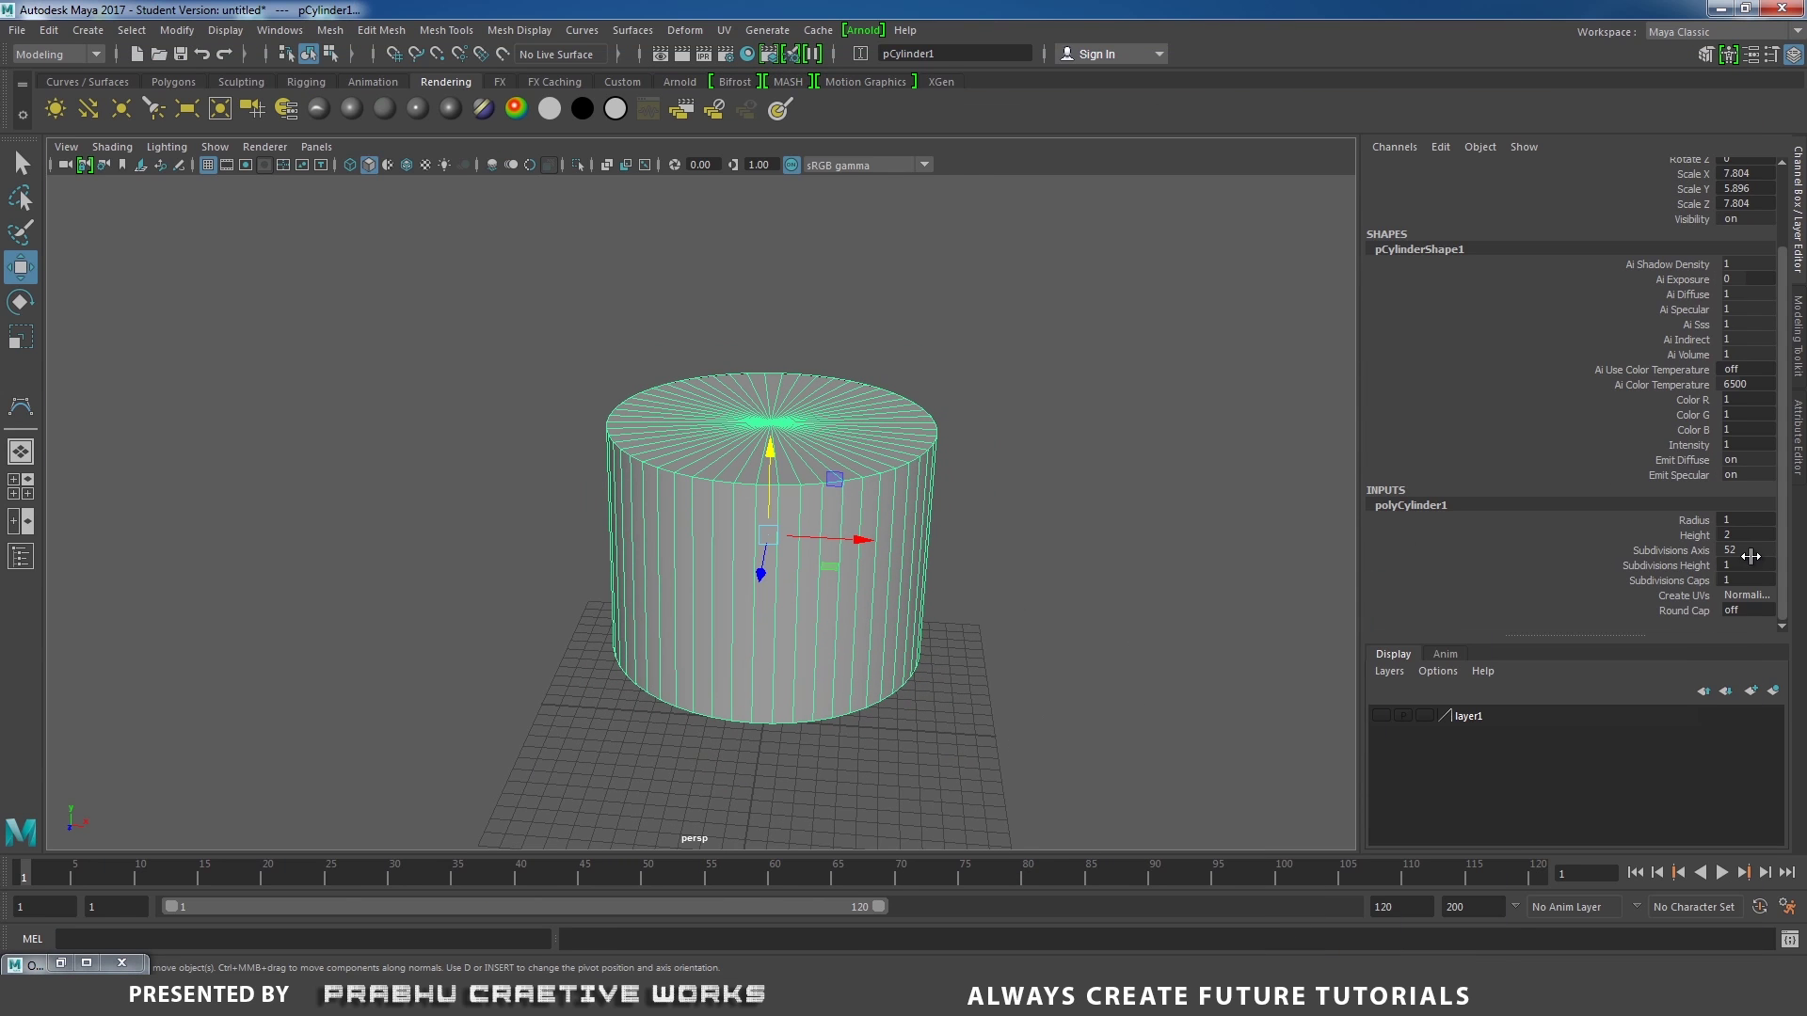
Select the centre vertices of both cylinder caps, convert the selection to faces and delete the cap faces.
{"action": "left_click_drag", "start_coordinate": [941, 499], "coordinate": [800, 522], "text": "alt"}
{"action": "right_click_drag", "start_coordinate": [800, 522], "coordinate": [716, 485]}
{"action": "scroll", "coordinate": [807, 602], "scroll_direction": "up", "scroll_amount": 2}
{"action": "left_click", "coordinate": [790, 544]}
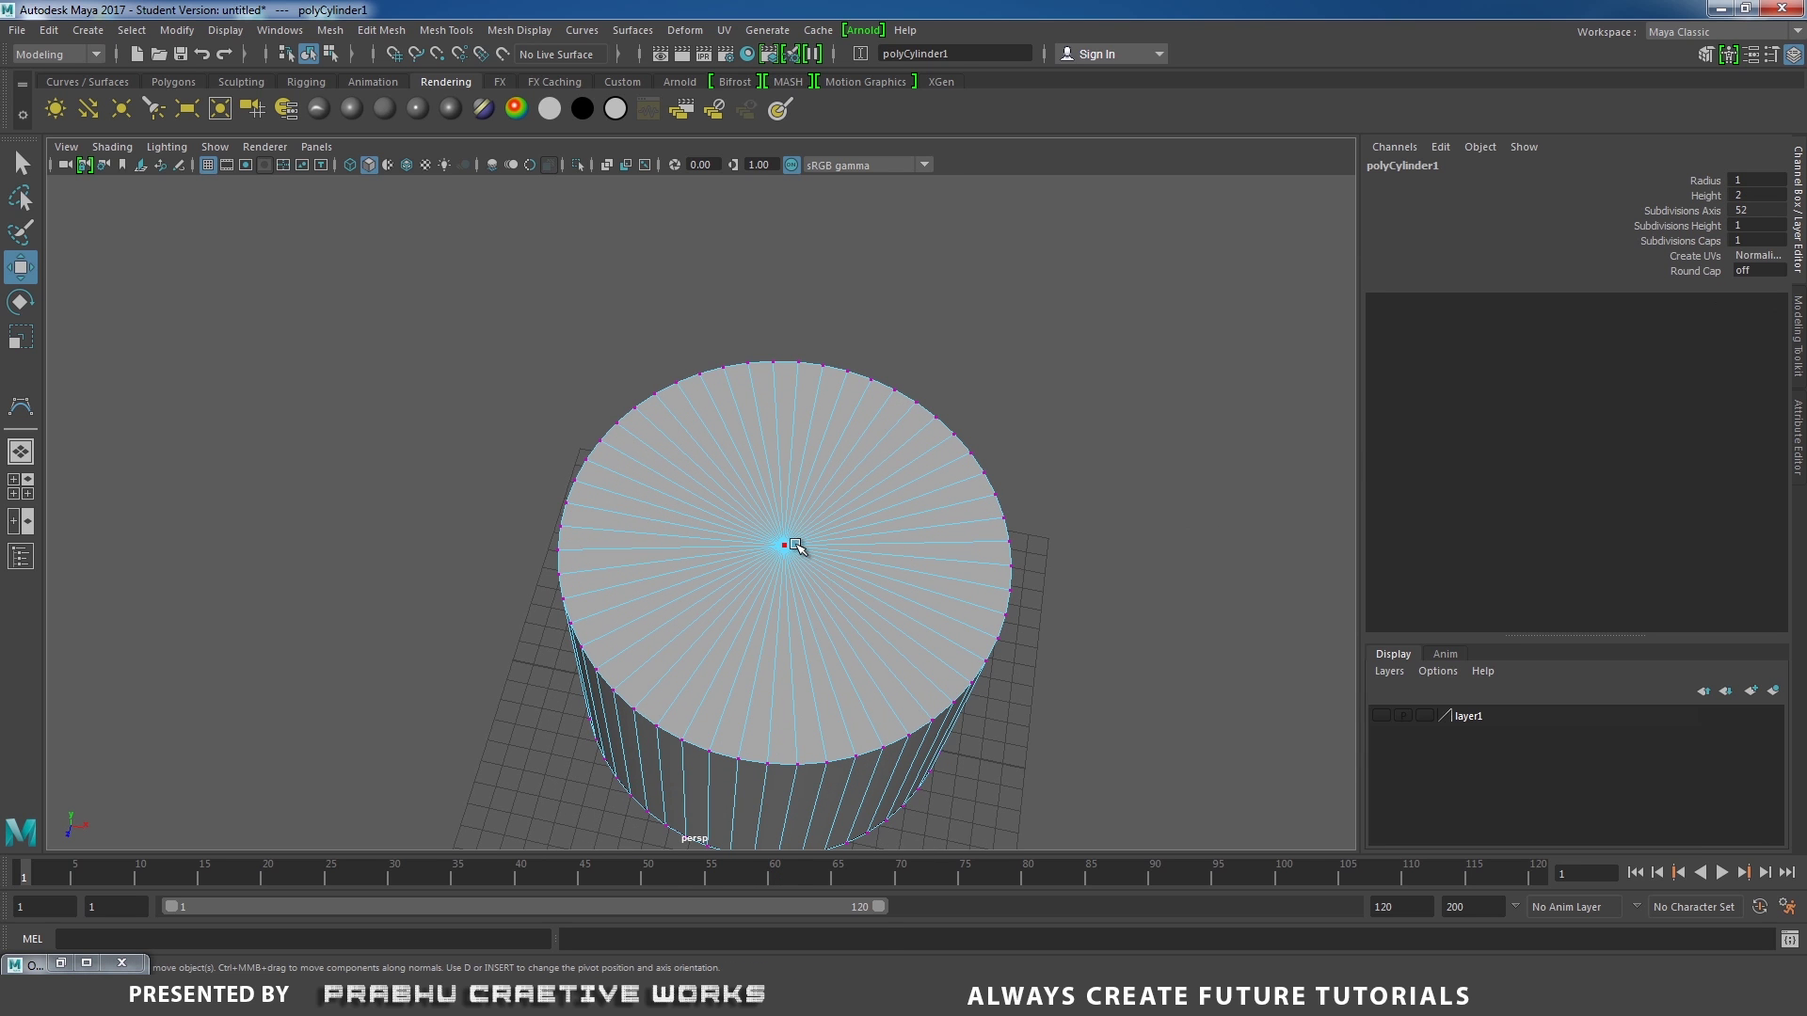
{"action": "left_click", "coordinate": [790, 545]}
{"action": "left_click_drag", "start_coordinate": [851, 605], "coordinate": [908, 637], "text": "alt"}
{"action": "left_click", "coordinate": [795, 538], "text": "shift"}
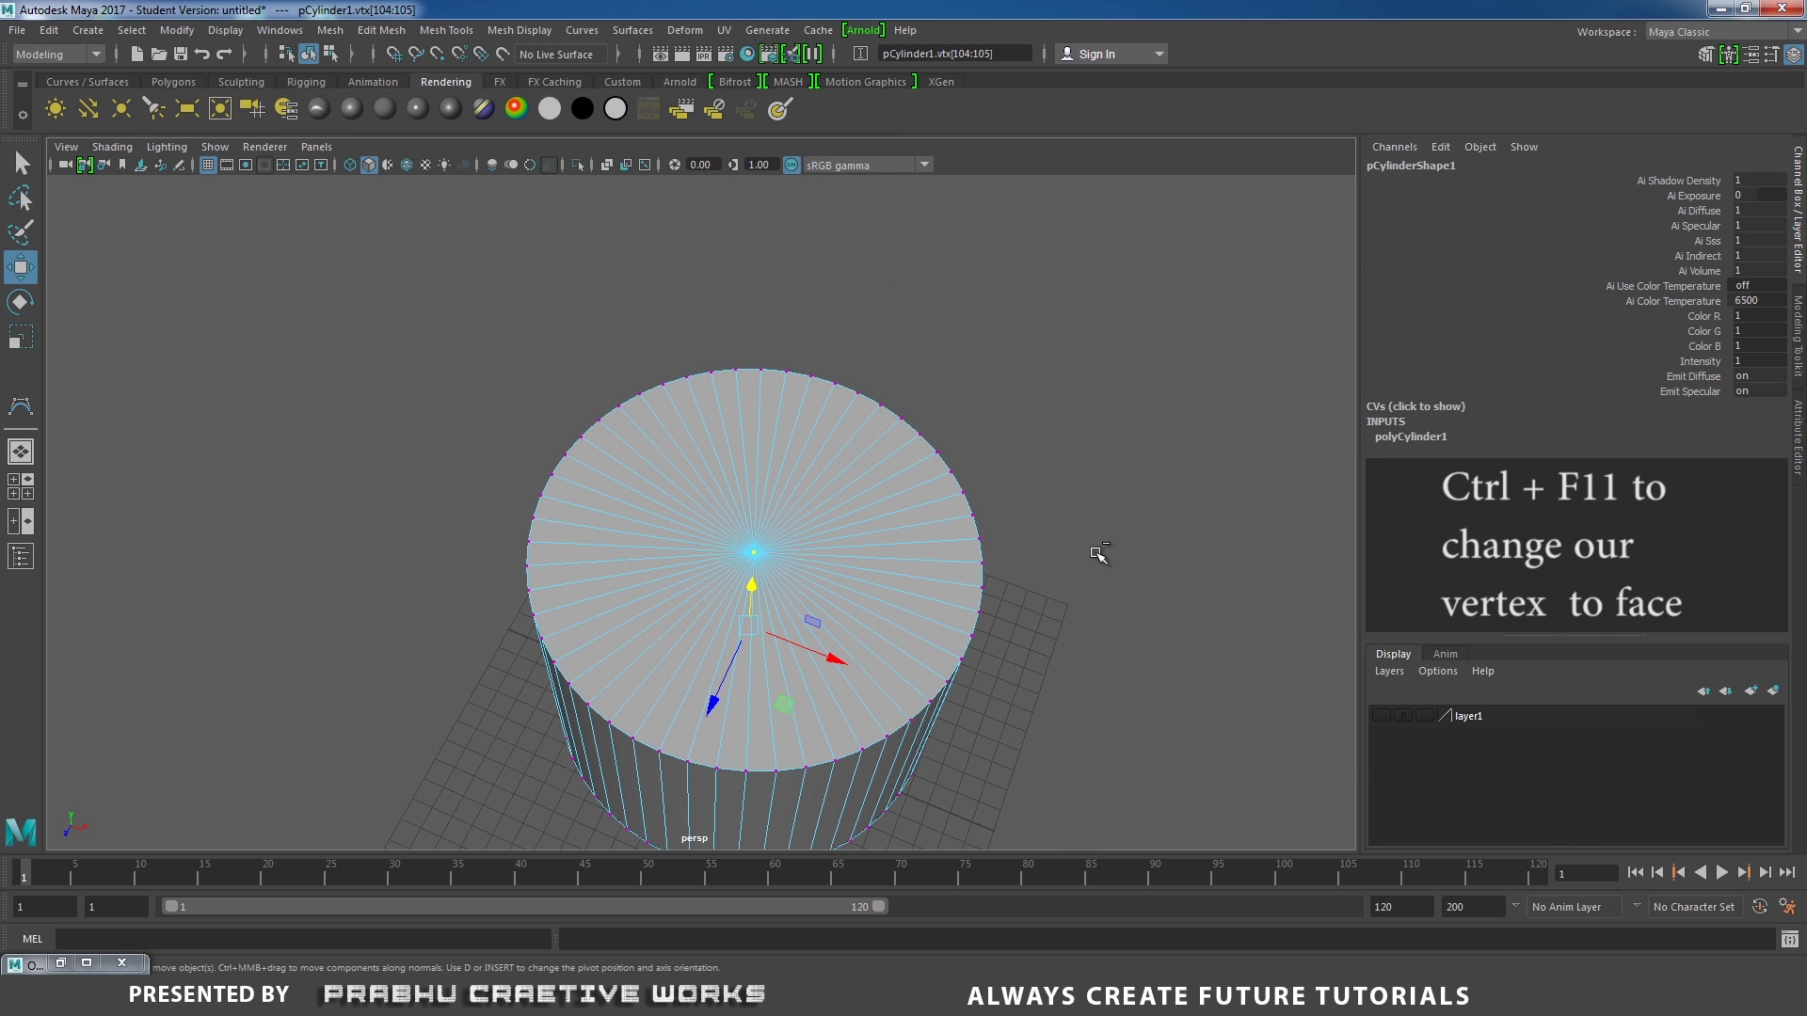
{"action": "key", "text": "ctrl+F11"}
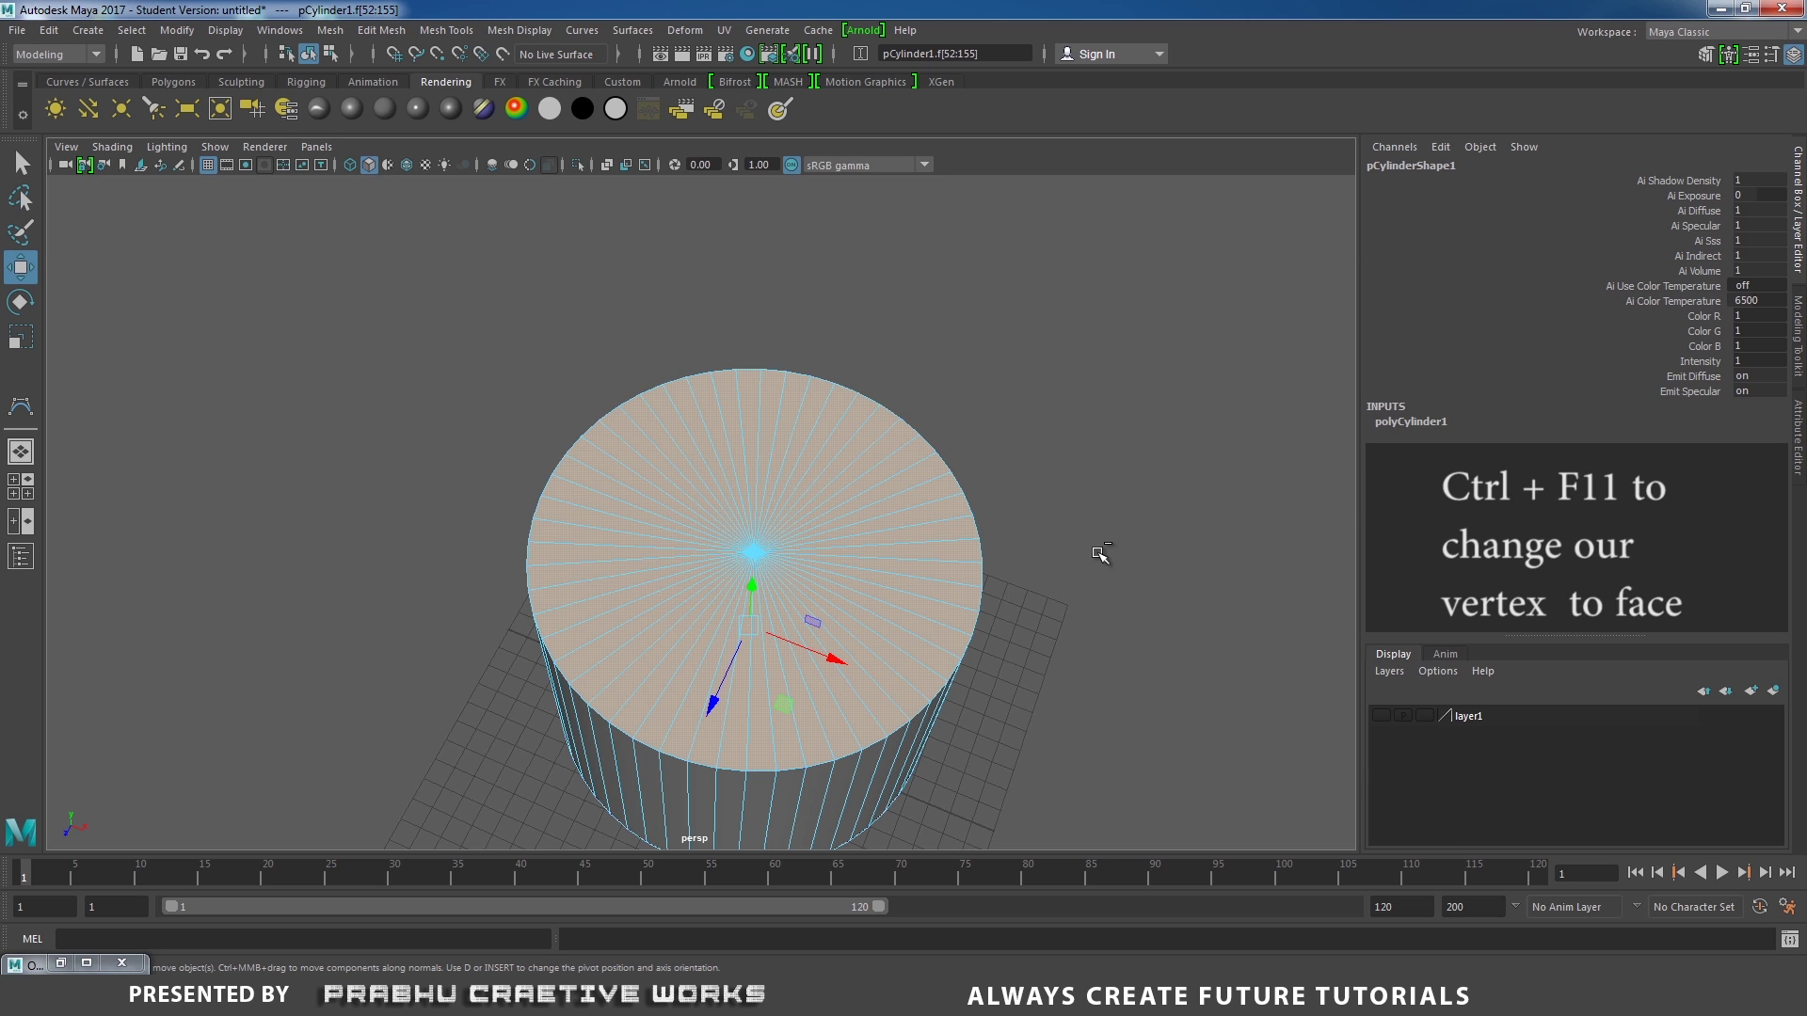
{"action": "key", "text": "Delete"}
Return the open cylinder to object selection and display it as wireframe in the front view.
{"action": "left_click_drag", "start_coordinate": [1089, 572], "coordinate": [855, 521], "text": "alt"}
{"action": "left_click", "coordinate": [891, 440]}
{"action": "key", "text": "space"}
{"action": "middle_click_drag", "start_coordinate": [917, 492], "coordinate": [957, 532], "text": "alt"}
{"action": "right_click_drag", "start_coordinate": [957, 532], "coordinate": [1067, 585], "text": "alt"}
{"action": "key", "text": "4"}
{"action": "right_click_drag", "start_coordinate": [972, 542], "coordinate": [1146, 591], "text": "alt"}
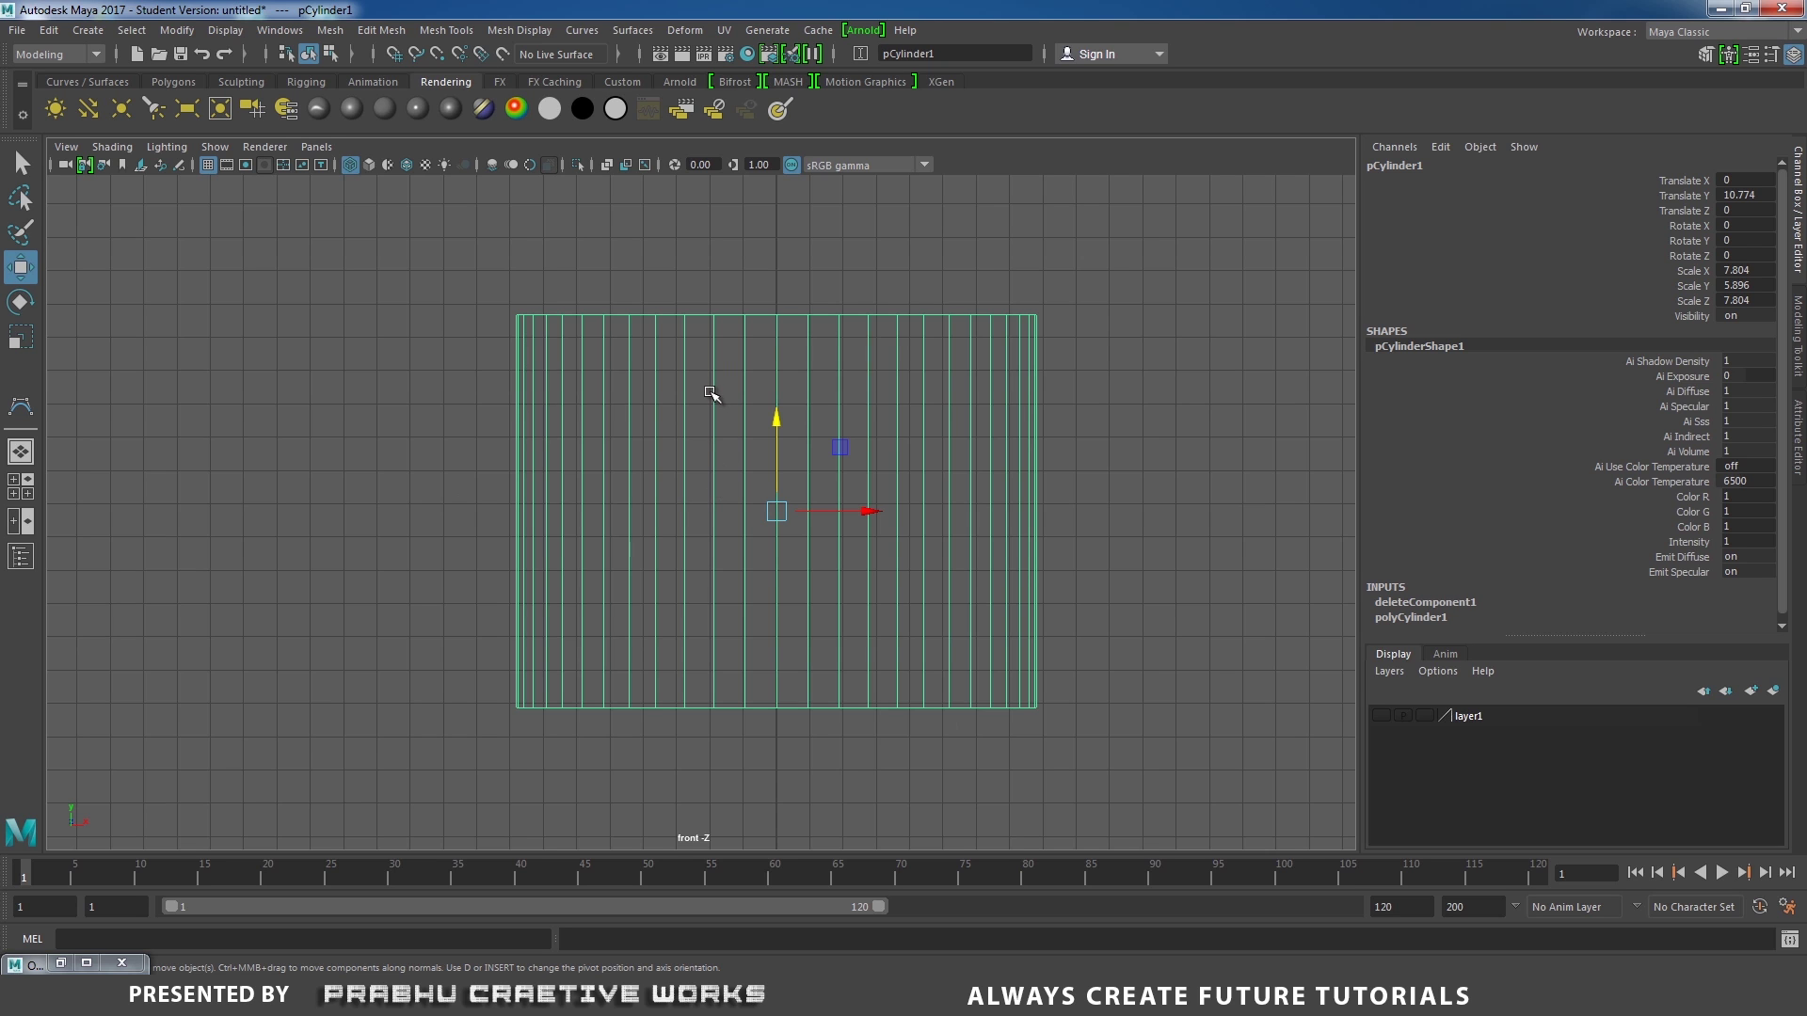
Multi-Cut the wave's upper edge from the cylinder's centre line down one side, one point per vertical edge, using the bottle photo as reference.
{"action": "right_click_drag", "start_coordinate": [711, 393], "coordinate": [616, 419], "text": "shift"}
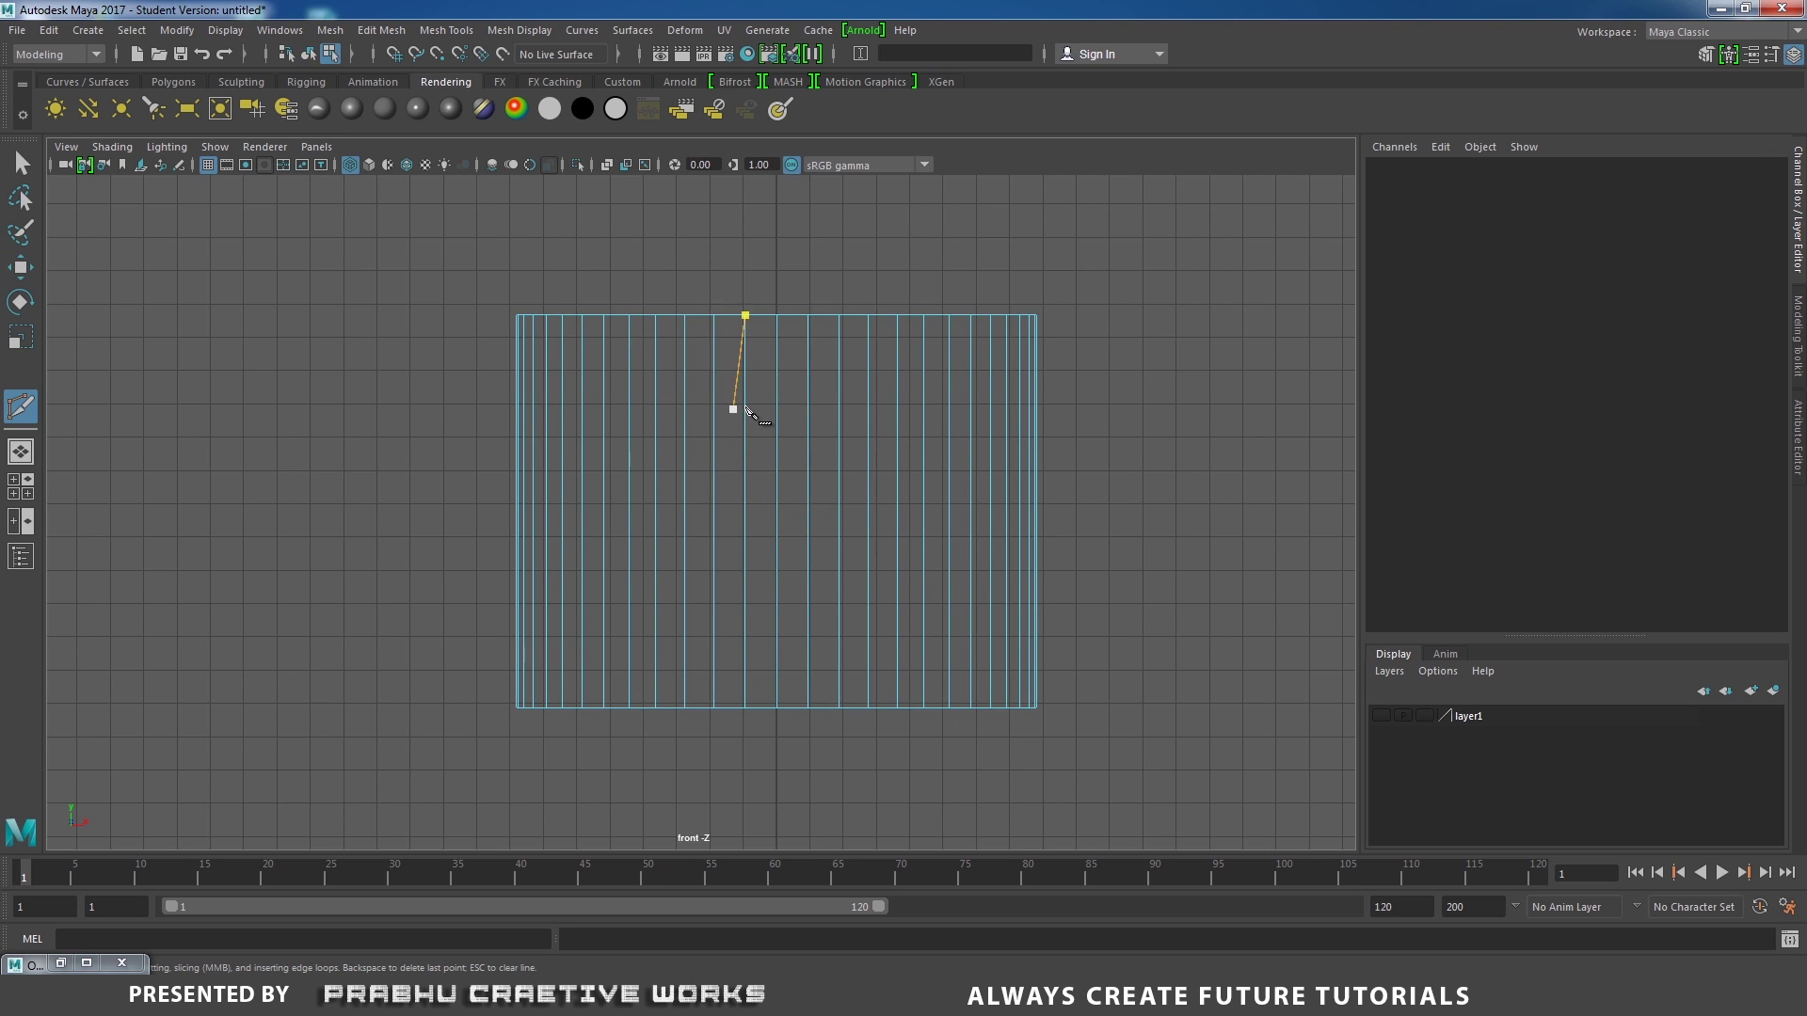
{"action": "left_click", "coordinate": [777, 371]}
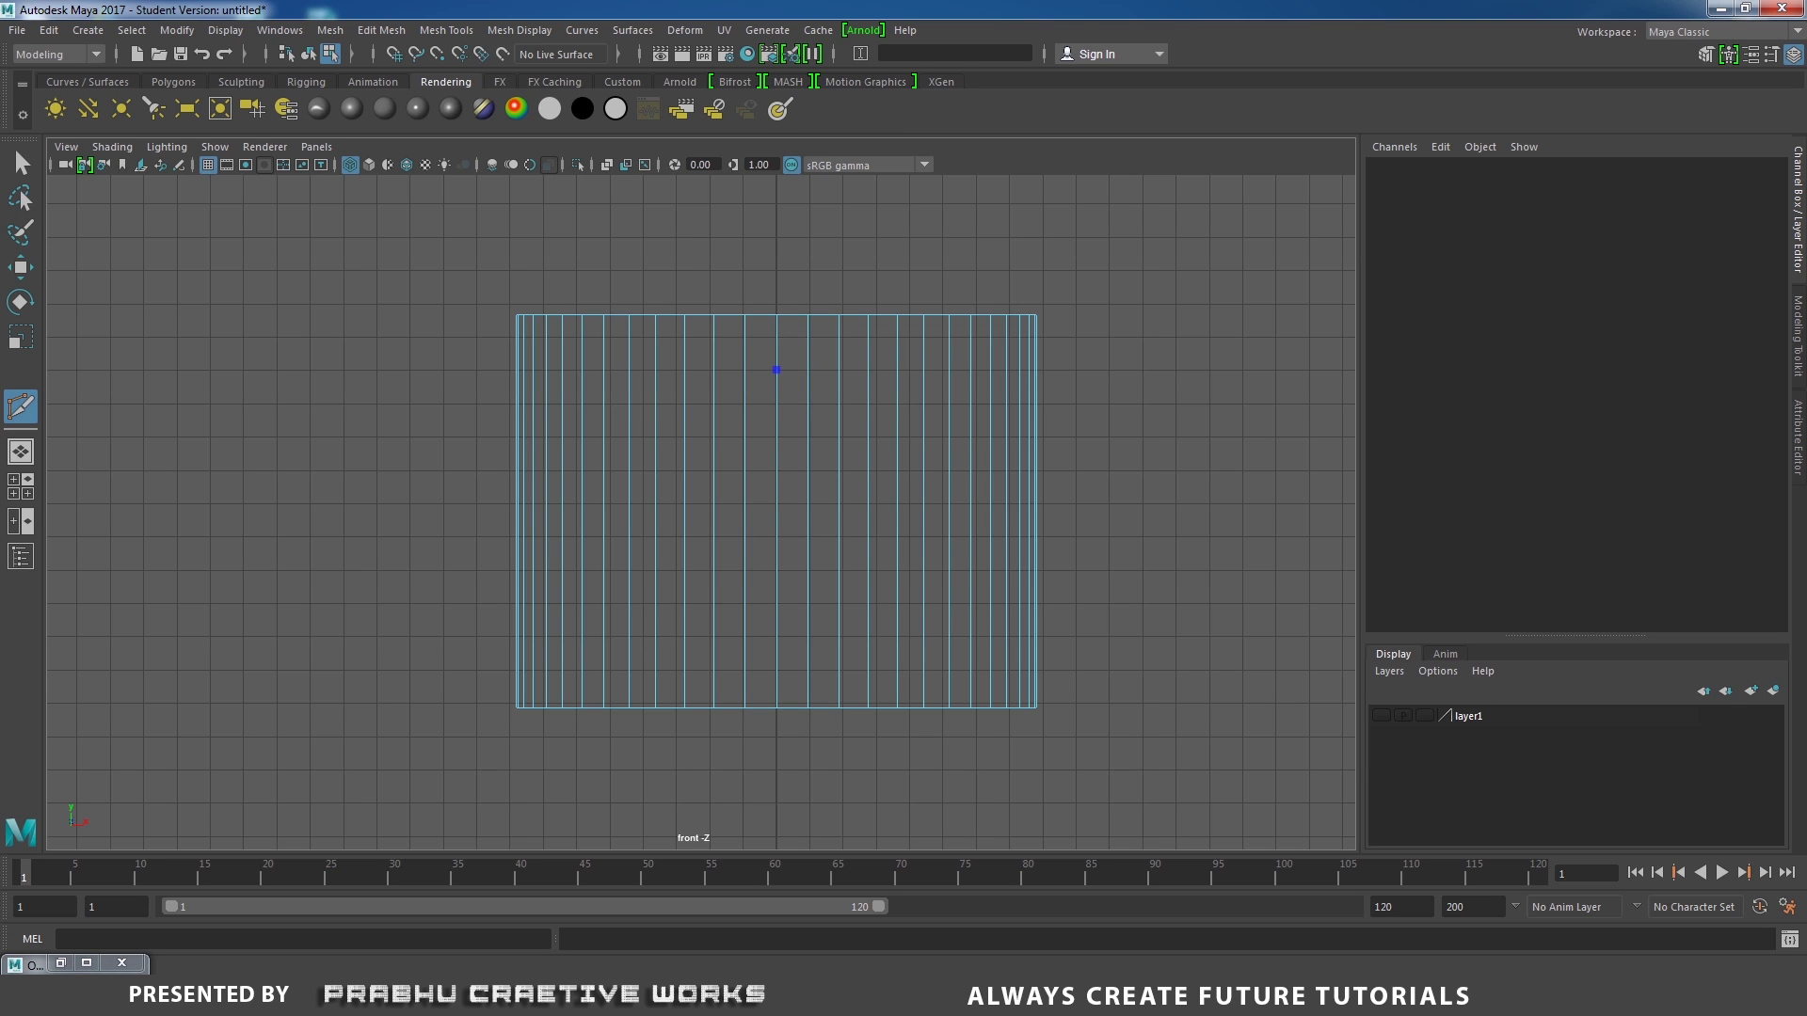
{"action": "left_click", "coordinate": [964, 996]}
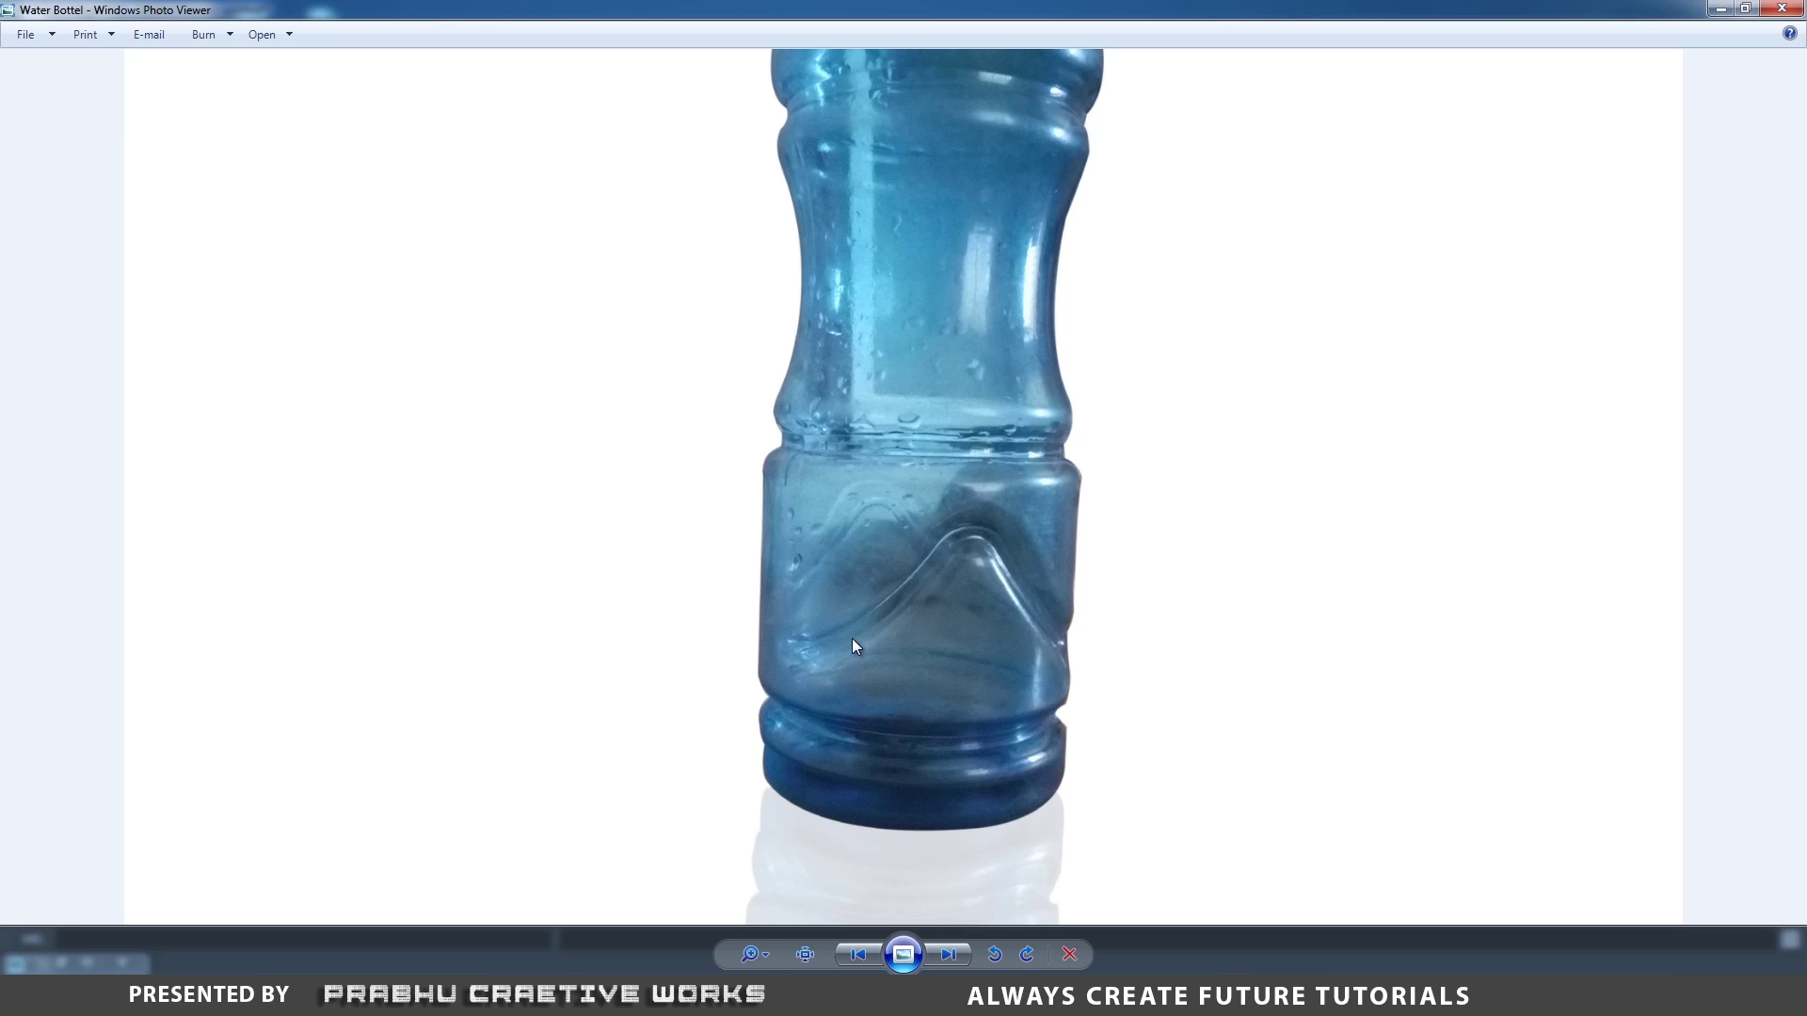
{"action": "key", "text": "alt+Tab"}
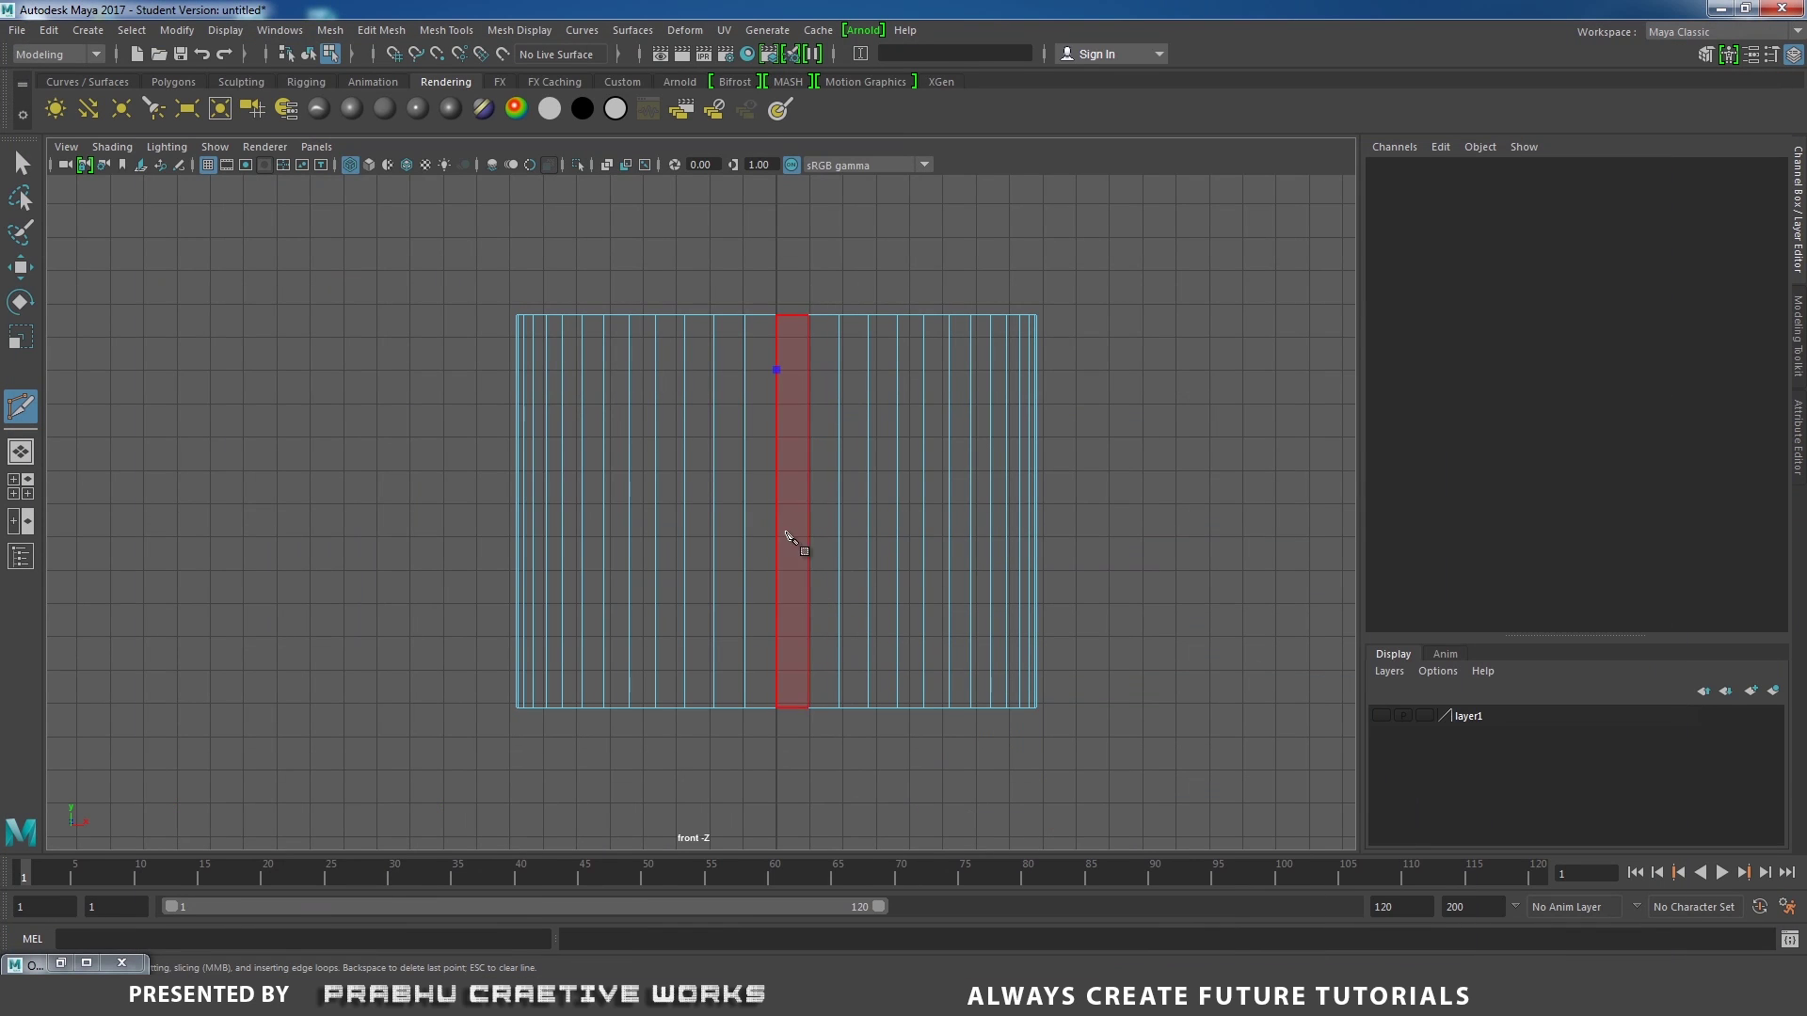
{"action": "left_click", "coordinate": [745, 389]}
{"action": "left_click", "coordinate": [714, 415]}
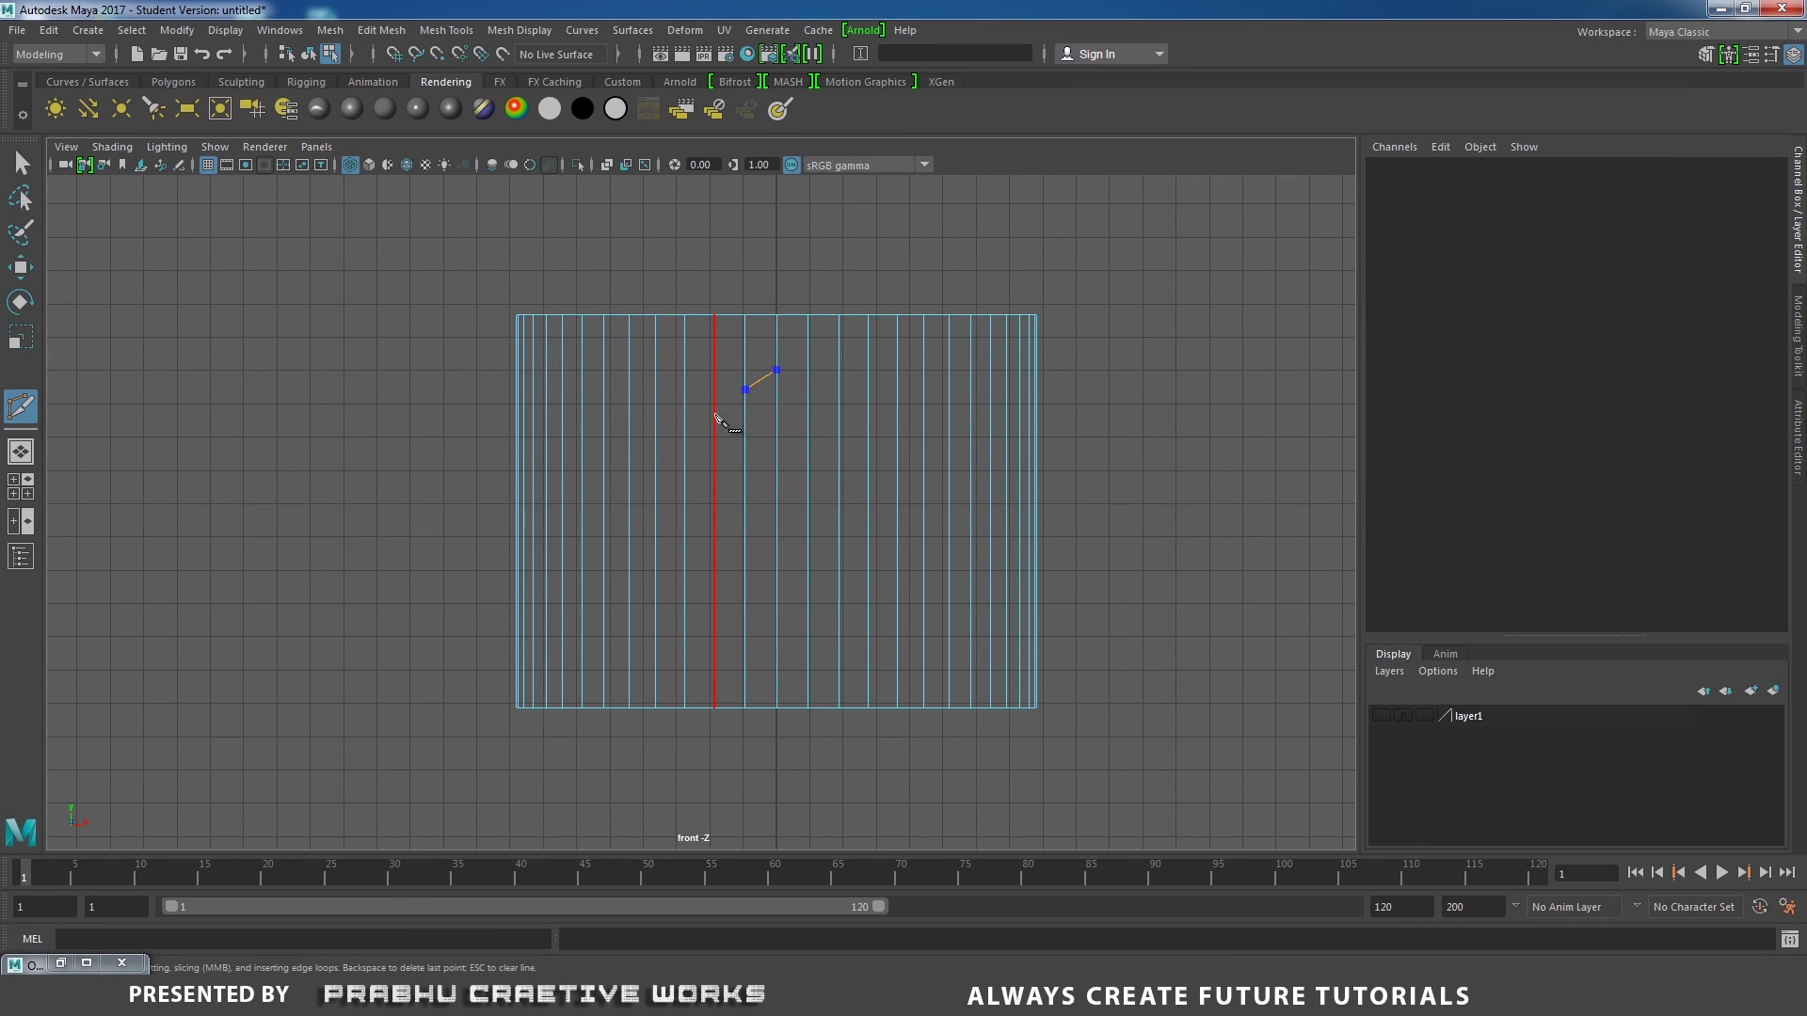
{"action": "left_click", "coordinate": [684, 464]}
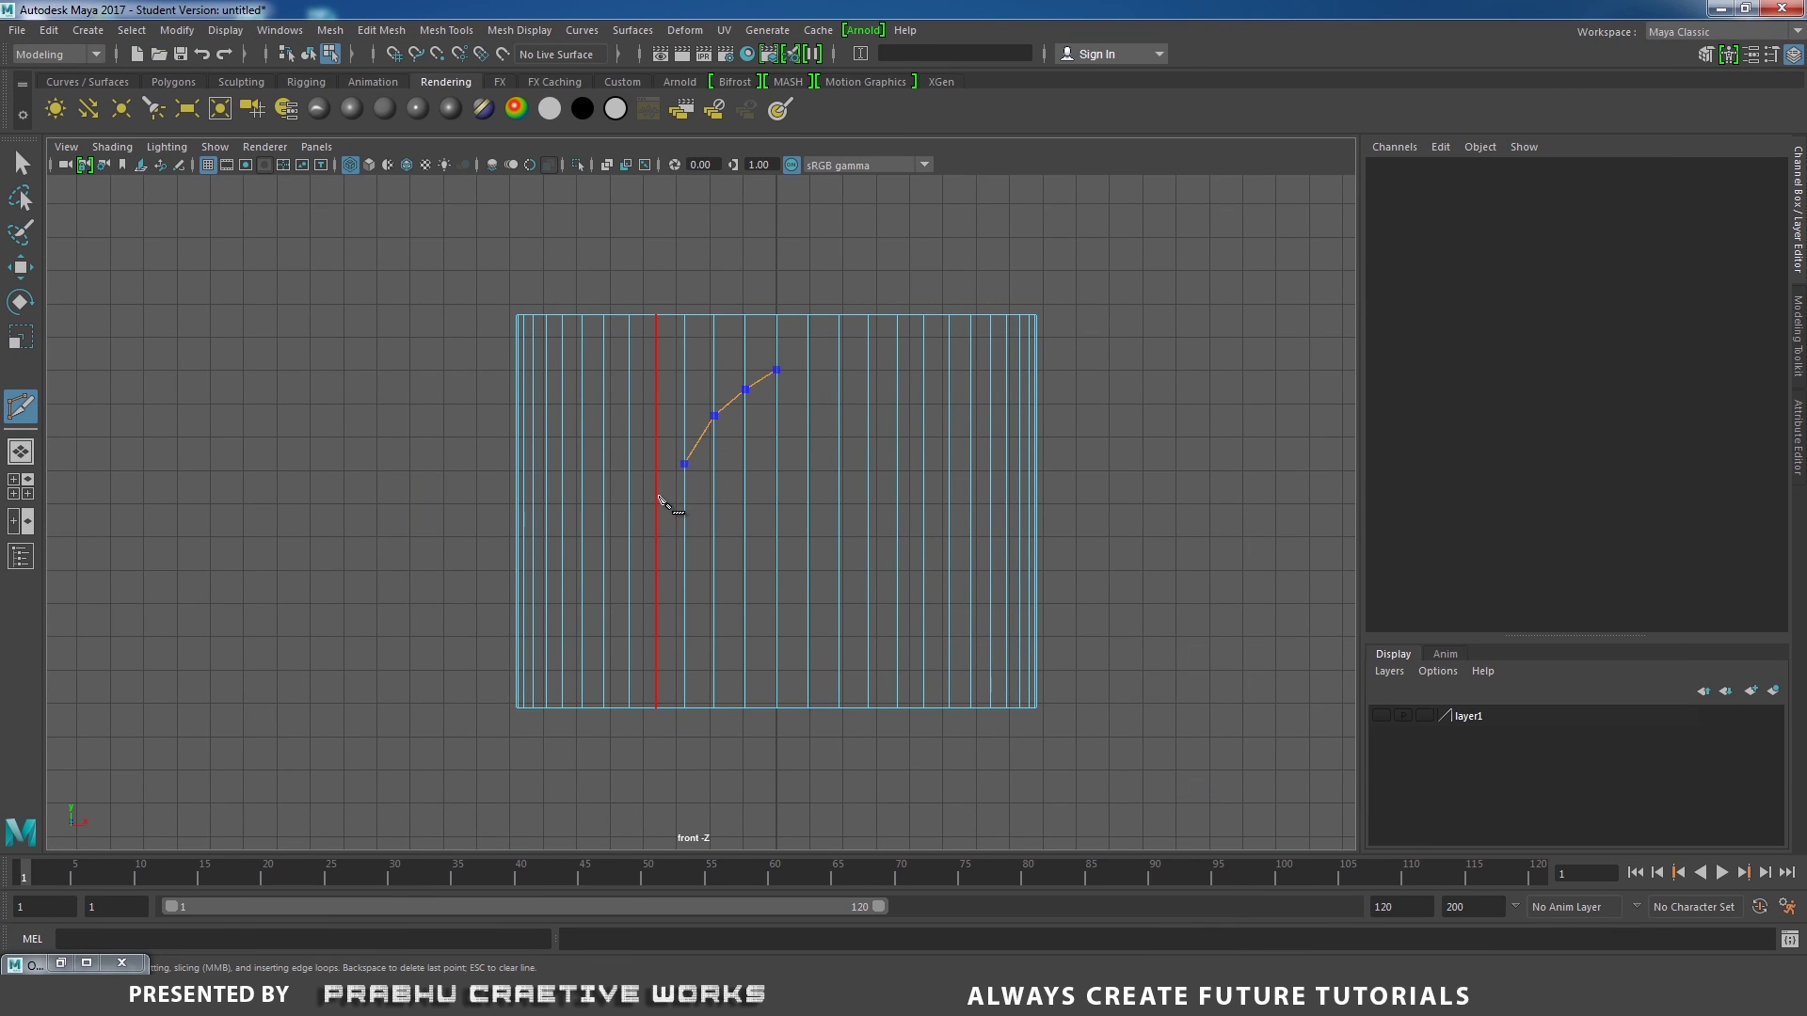
{"action": "left_click", "coordinate": [656, 508]}
{"action": "left_click", "coordinate": [629, 558]}
{"action": "left_click", "coordinate": [604, 607]}
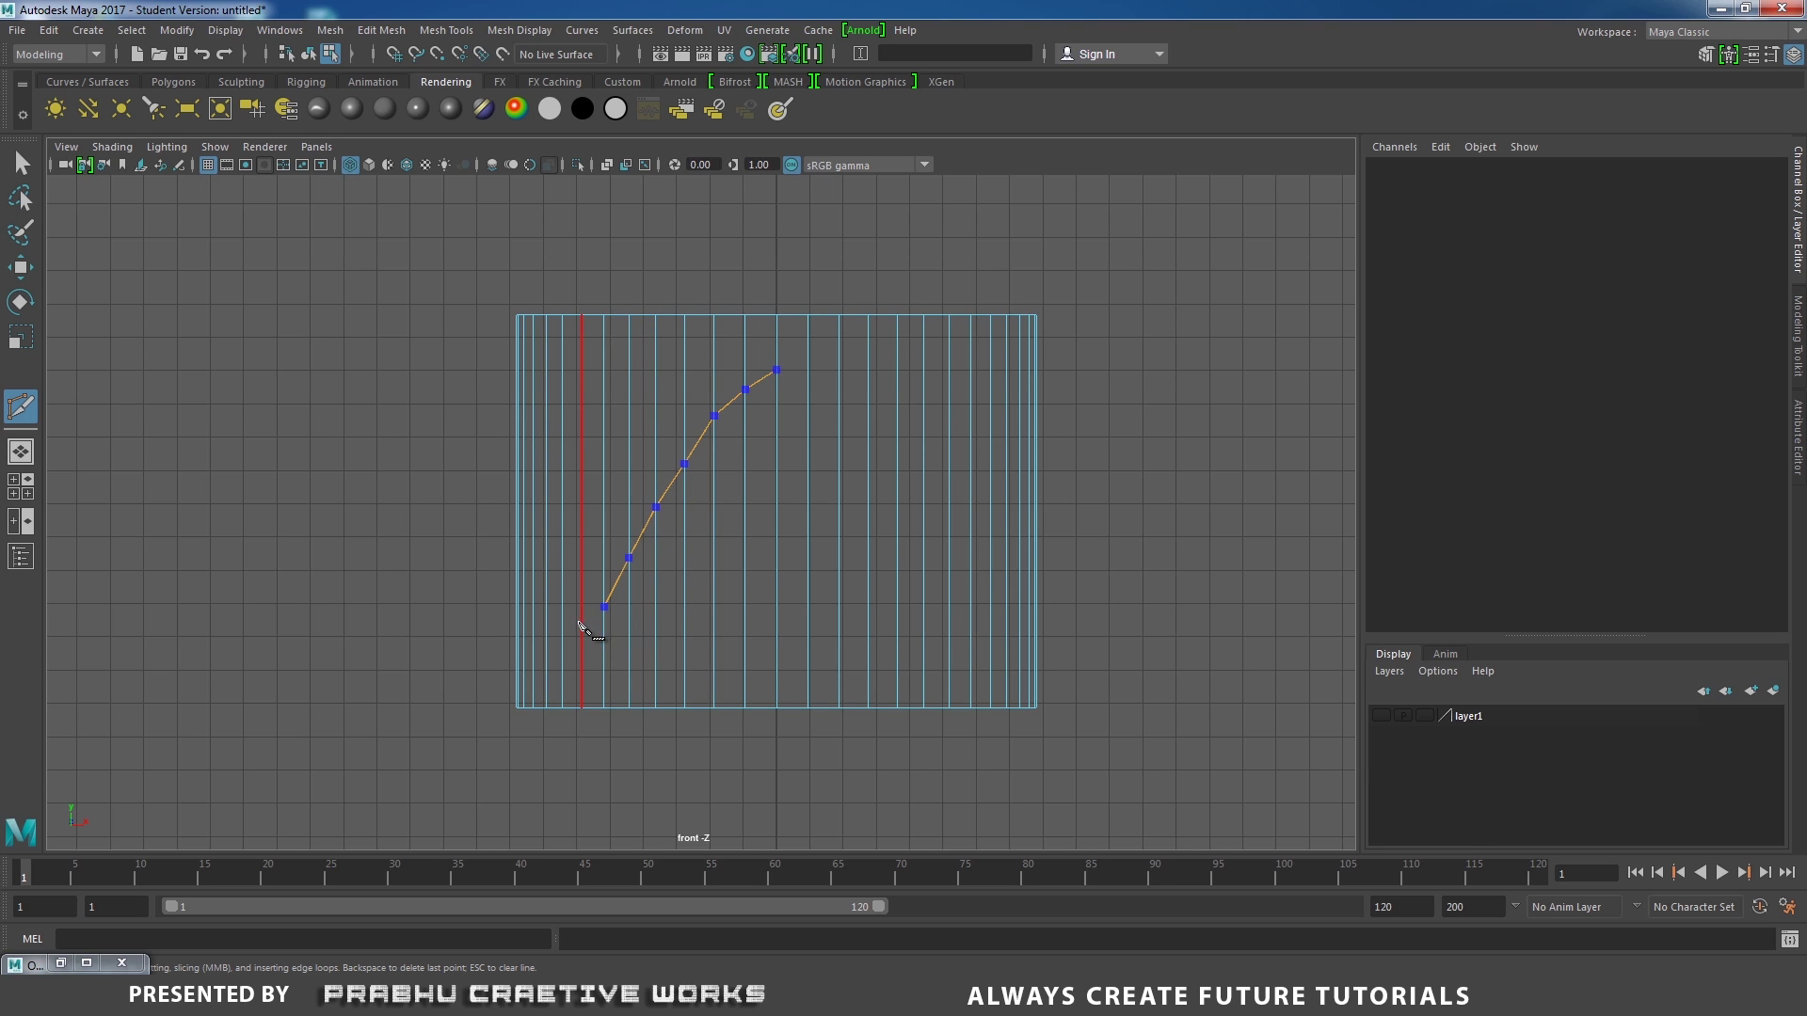
Continue the cut in the perspective view, adjusting its lowest point on its vertical edge, and display the cylinder shaded.
{"action": "key", "text": "space"}
{"action": "left_click_drag", "start_coordinate": [704, 643], "coordinate": [886, 603]}
{"action": "mouse_move", "coordinate": [887, 602]}
{"action": "right_mouse_down", "text": "alt"}
{"action": "mouse_move", "coordinate": [931, 605]}
{"action": "mouse_move", "coordinate": [909, 622]}
{"action": "right_mouse_up", "text": "alt"}
{"action": "left_click_drag", "start_coordinate": [911, 626], "coordinate": [961, 644], "text": "alt"}
{"action": "right_click_drag", "start_coordinate": [962, 644], "coordinate": [994, 646], "text": "alt"}
{"action": "left_click_drag", "start_coordinate": [994, 645], "coordinate": [904, 633], "text": "alt"}
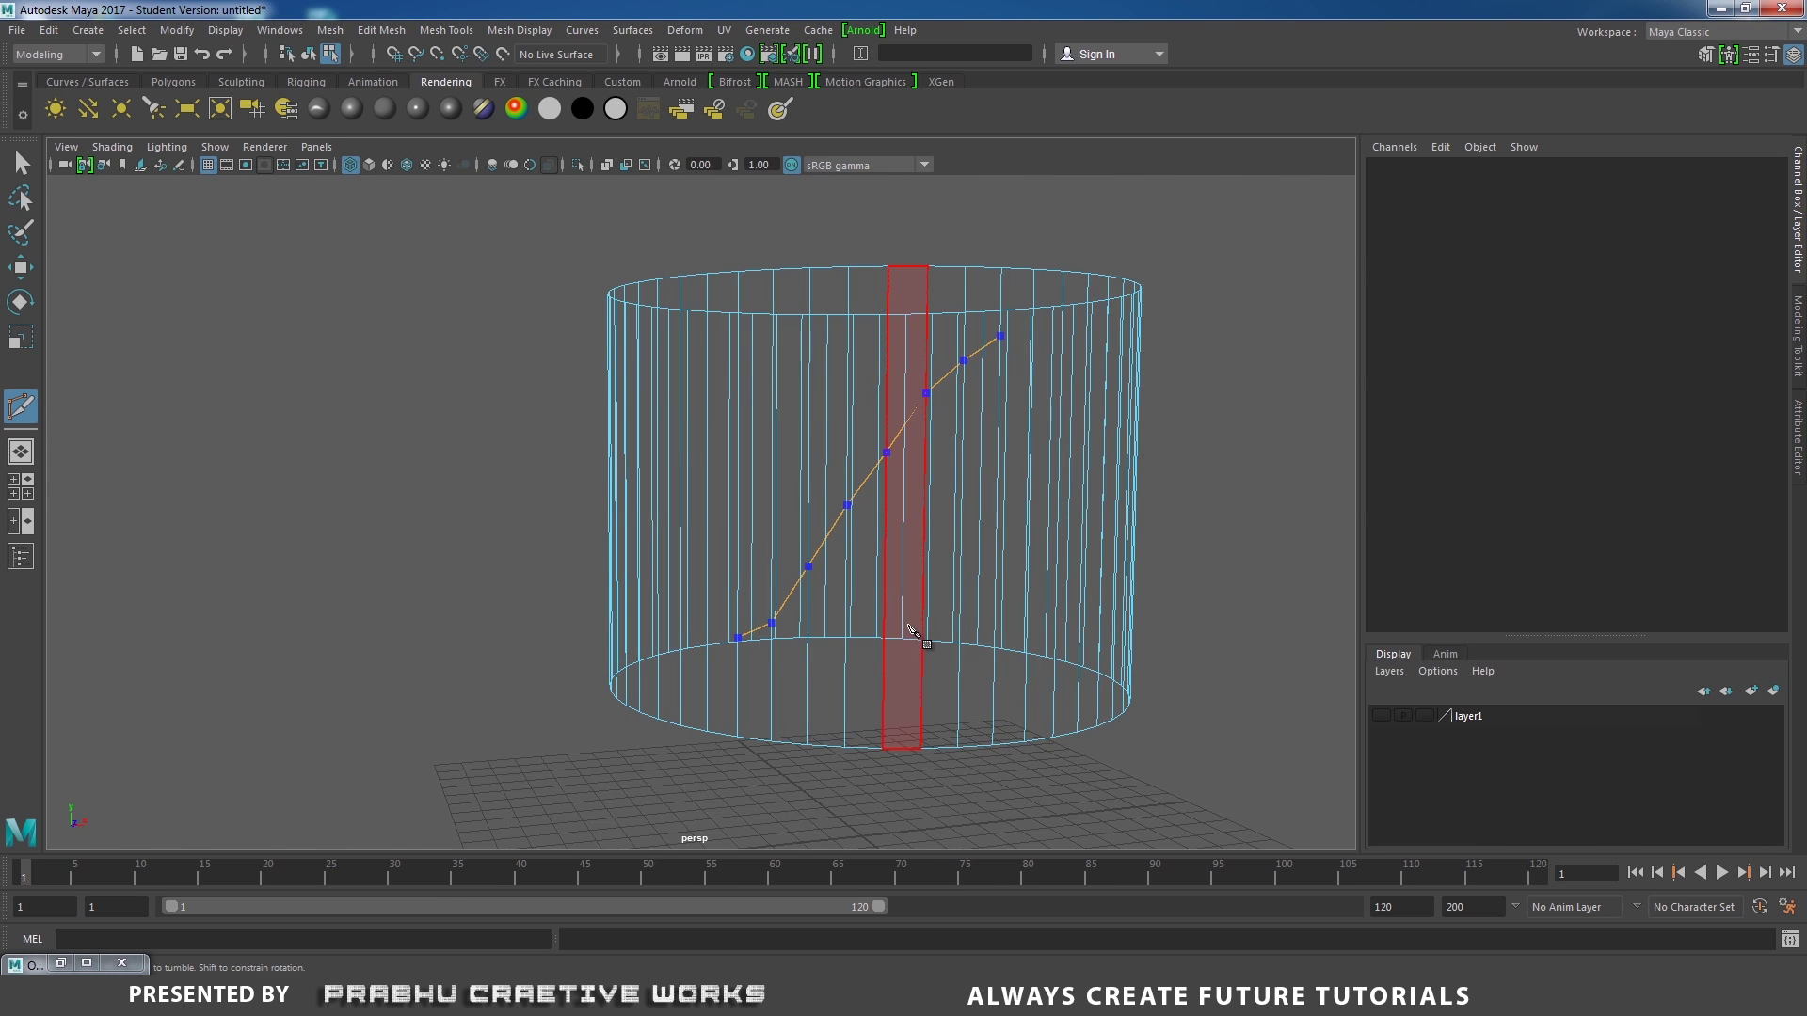
{"action": "left_click", "coordinate": [771, 611]}
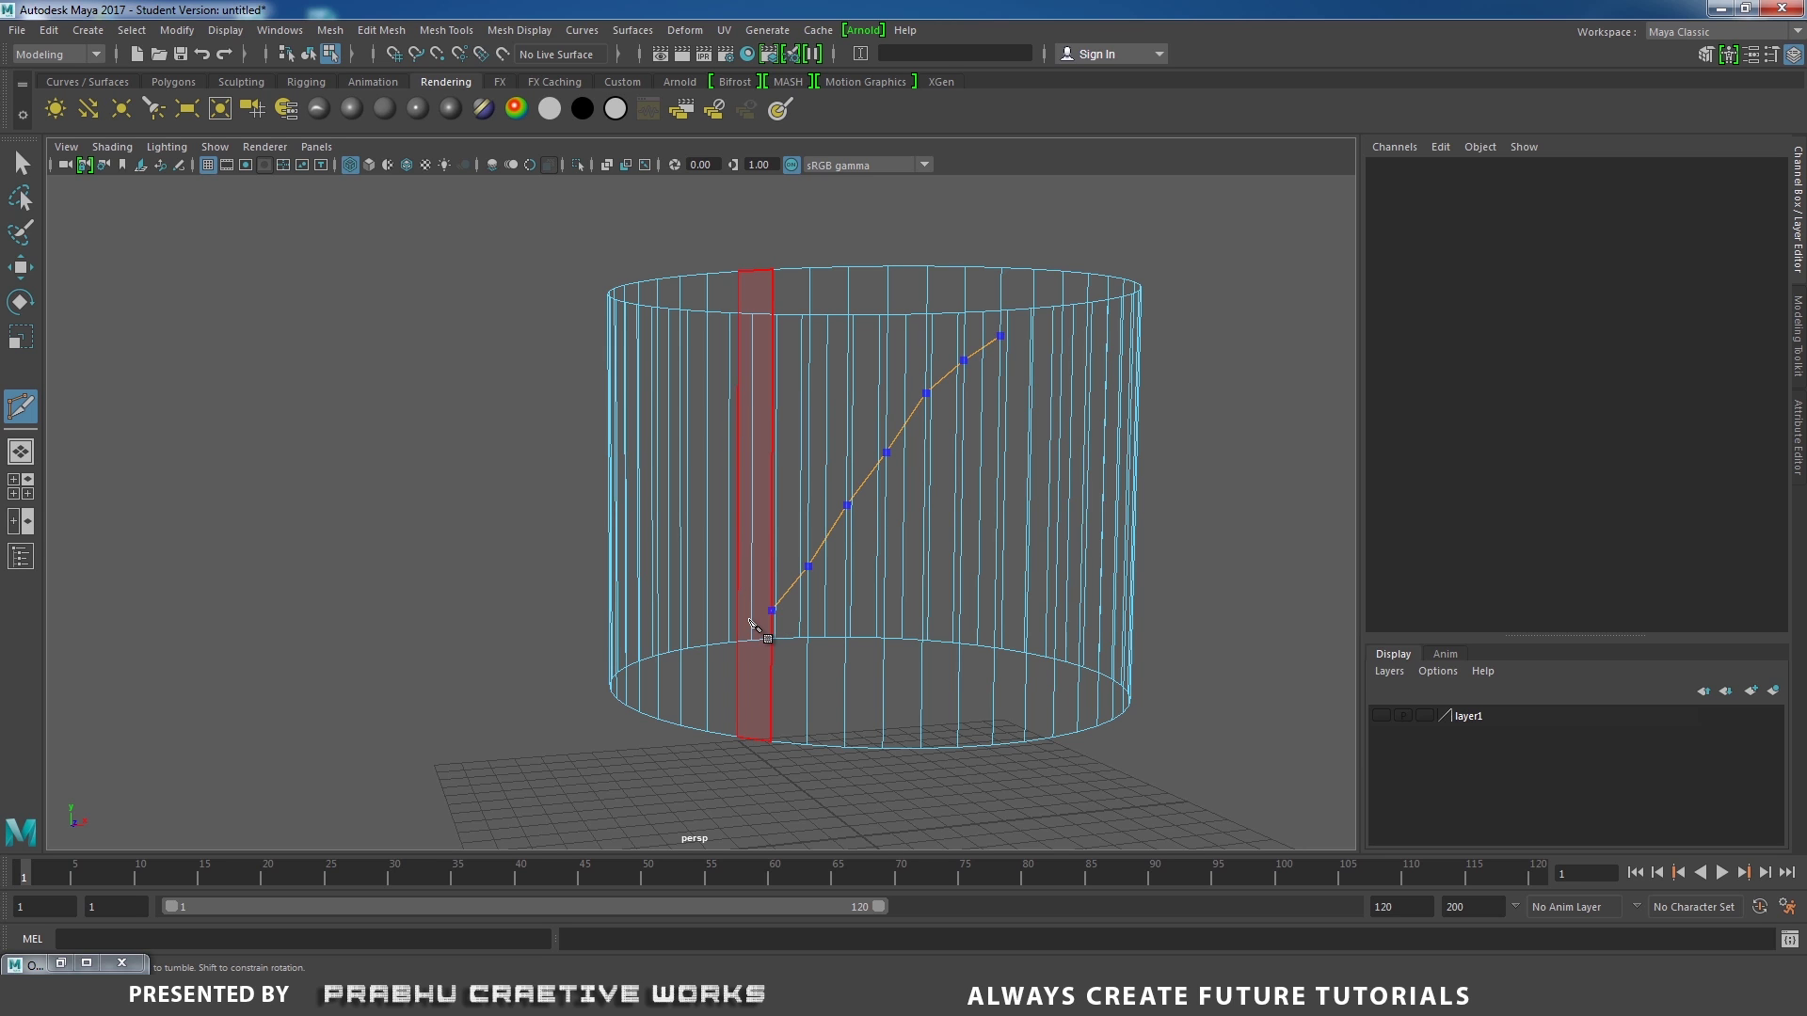
{"action": "key", "text": "5"}
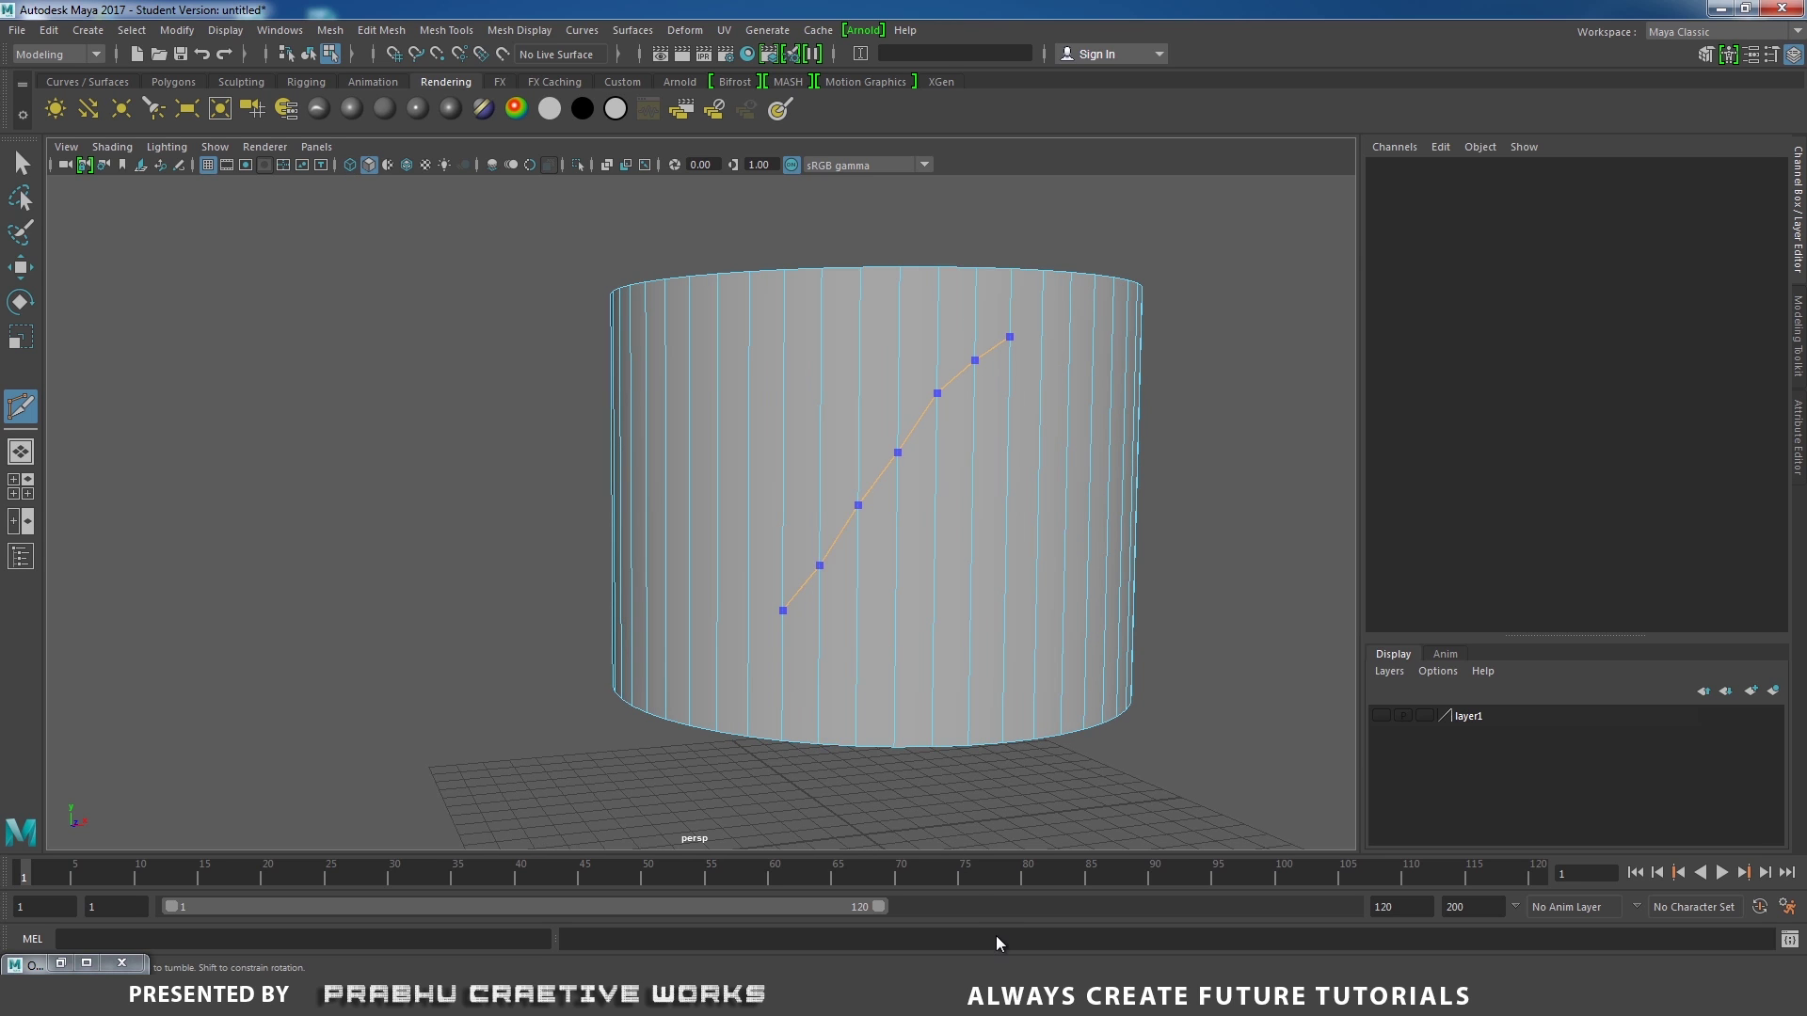
Compare the cut with the bottle photo, remove its three lowest points and redraw them as a softer curve extended into a level trough.
{"action": "left_click", "coordinate": [1000, 995]}
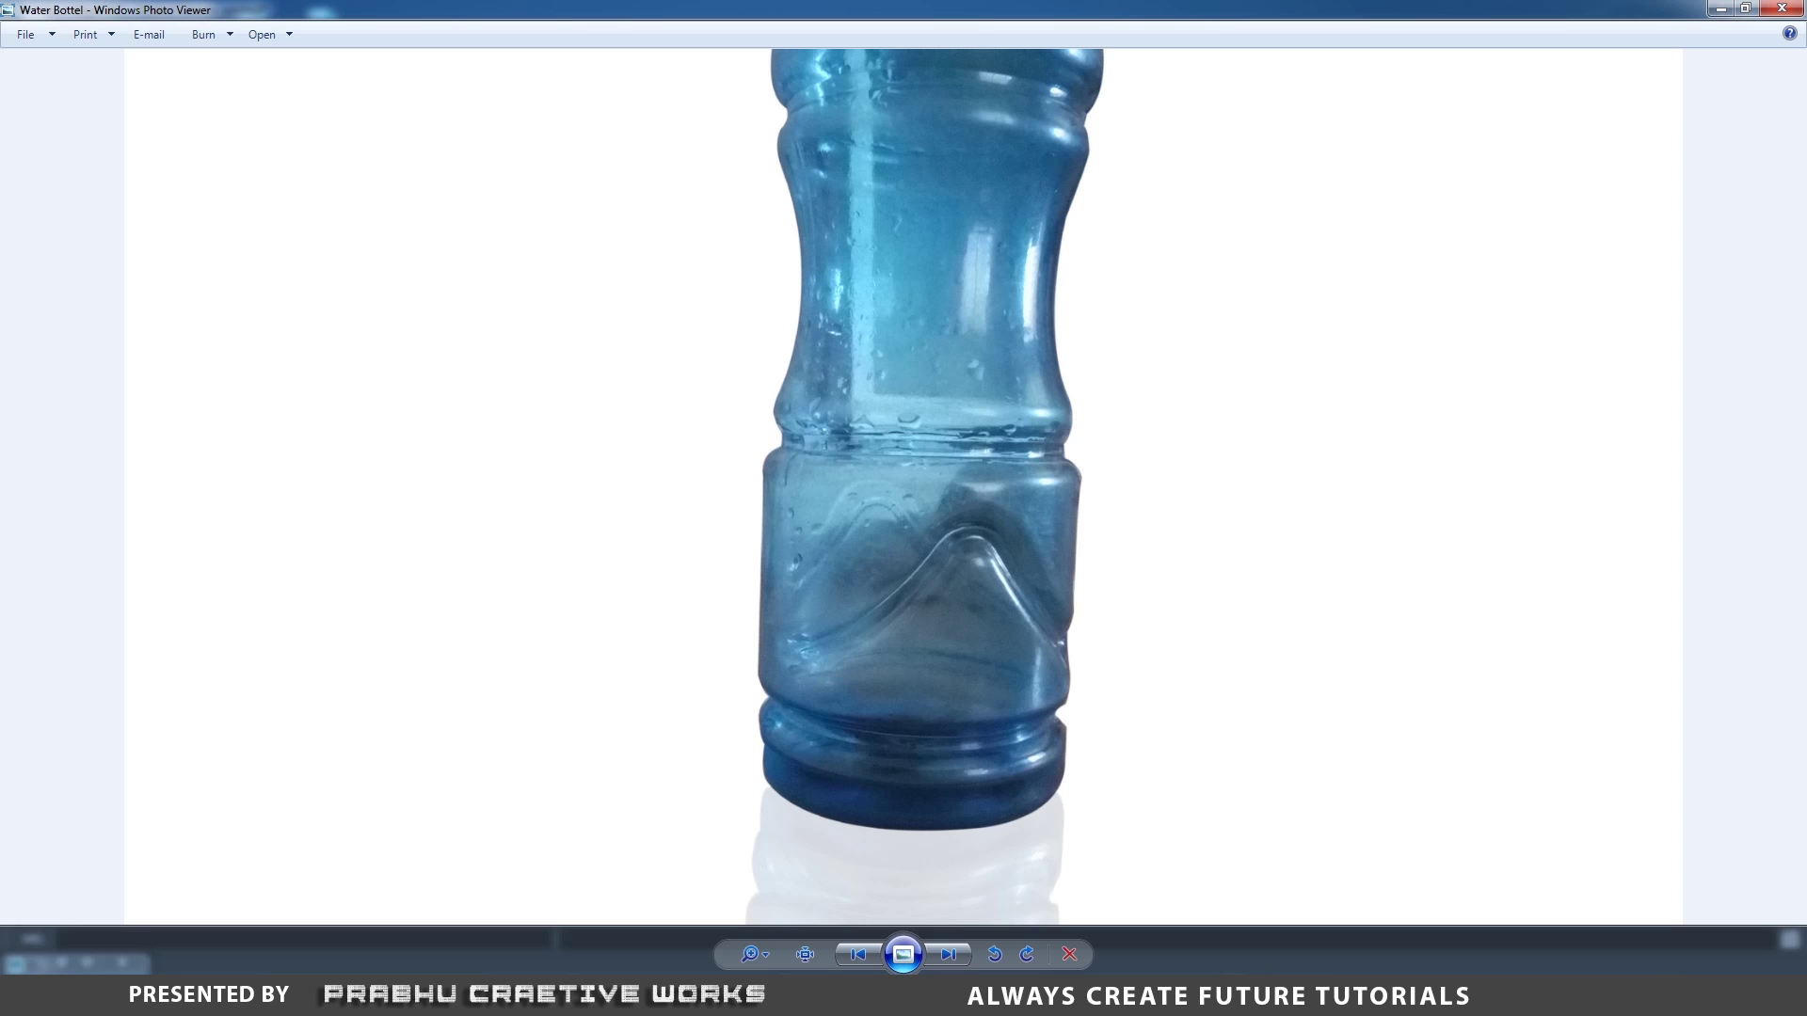
{"action": "key", "text": "alt+Tab"}
{"action": "key", "text": "BackSpace"}
{"action": "key", "text": "BackSpace"}
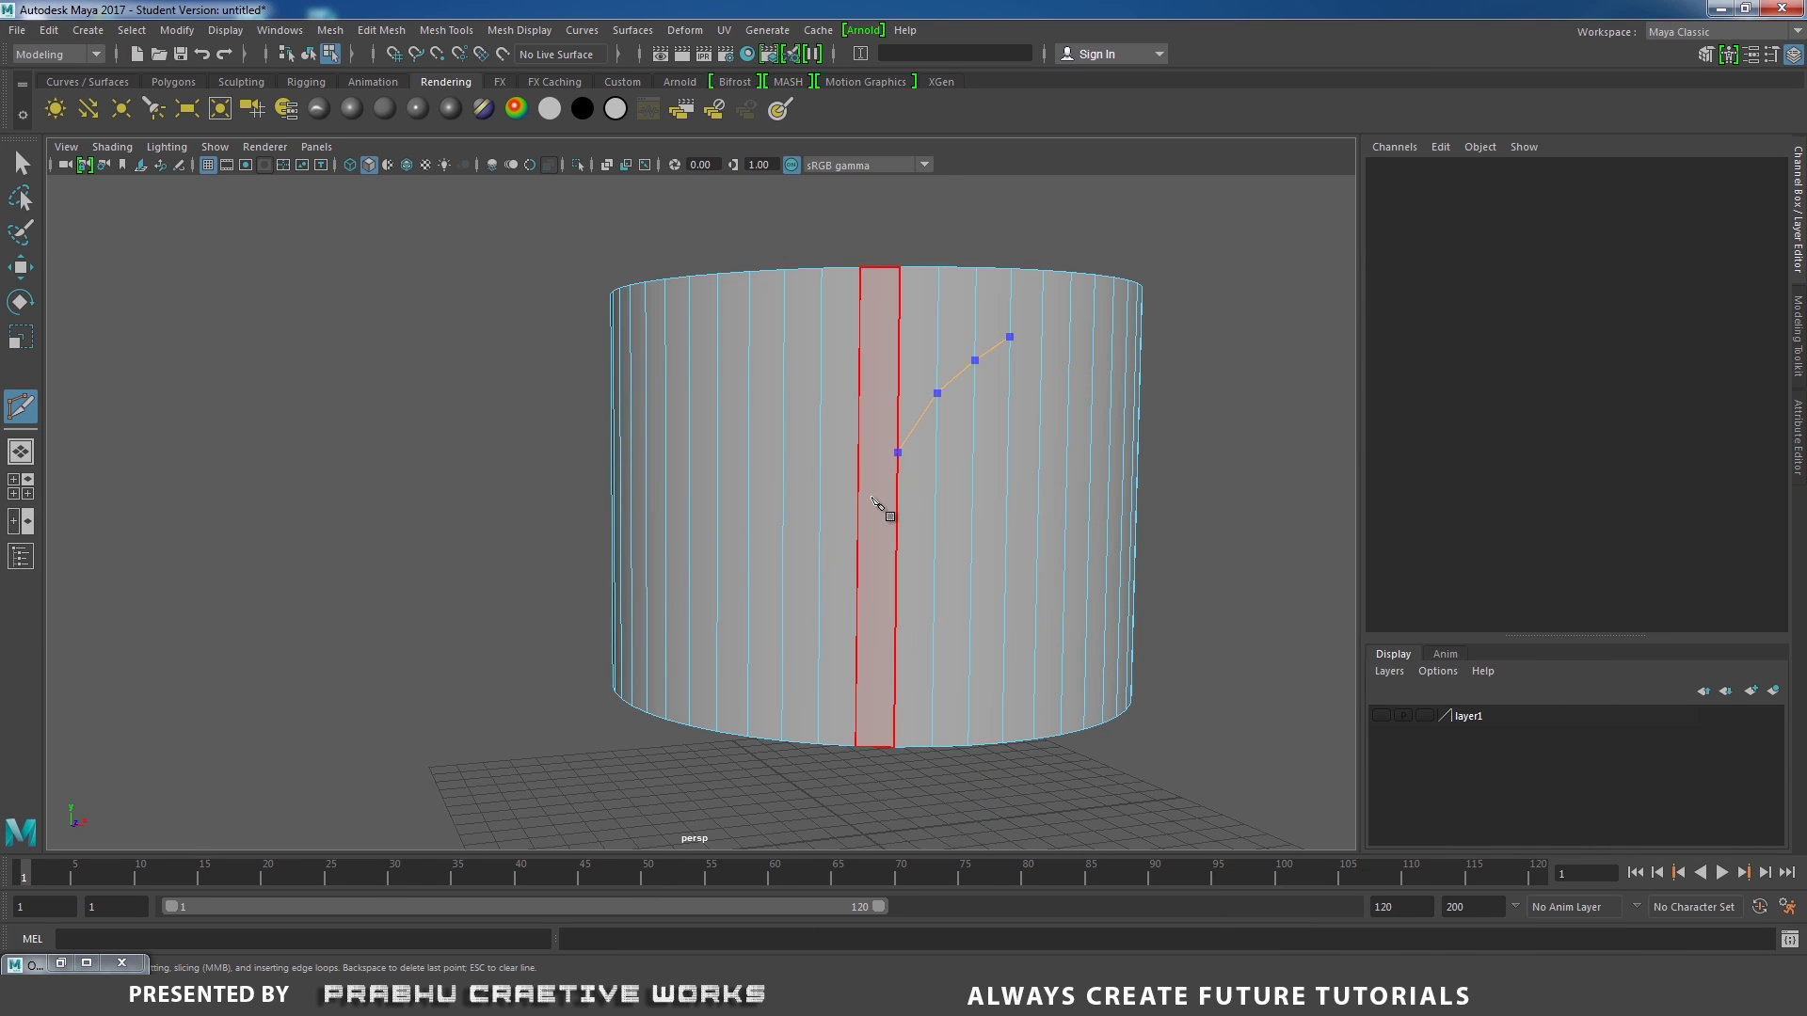
{"action": "left_click", "coordinate": [858, 521]}
{"action": "left_click", "coordinate": [820, 566]}
{"action": "left_click", "coordinate": [783, 604]}
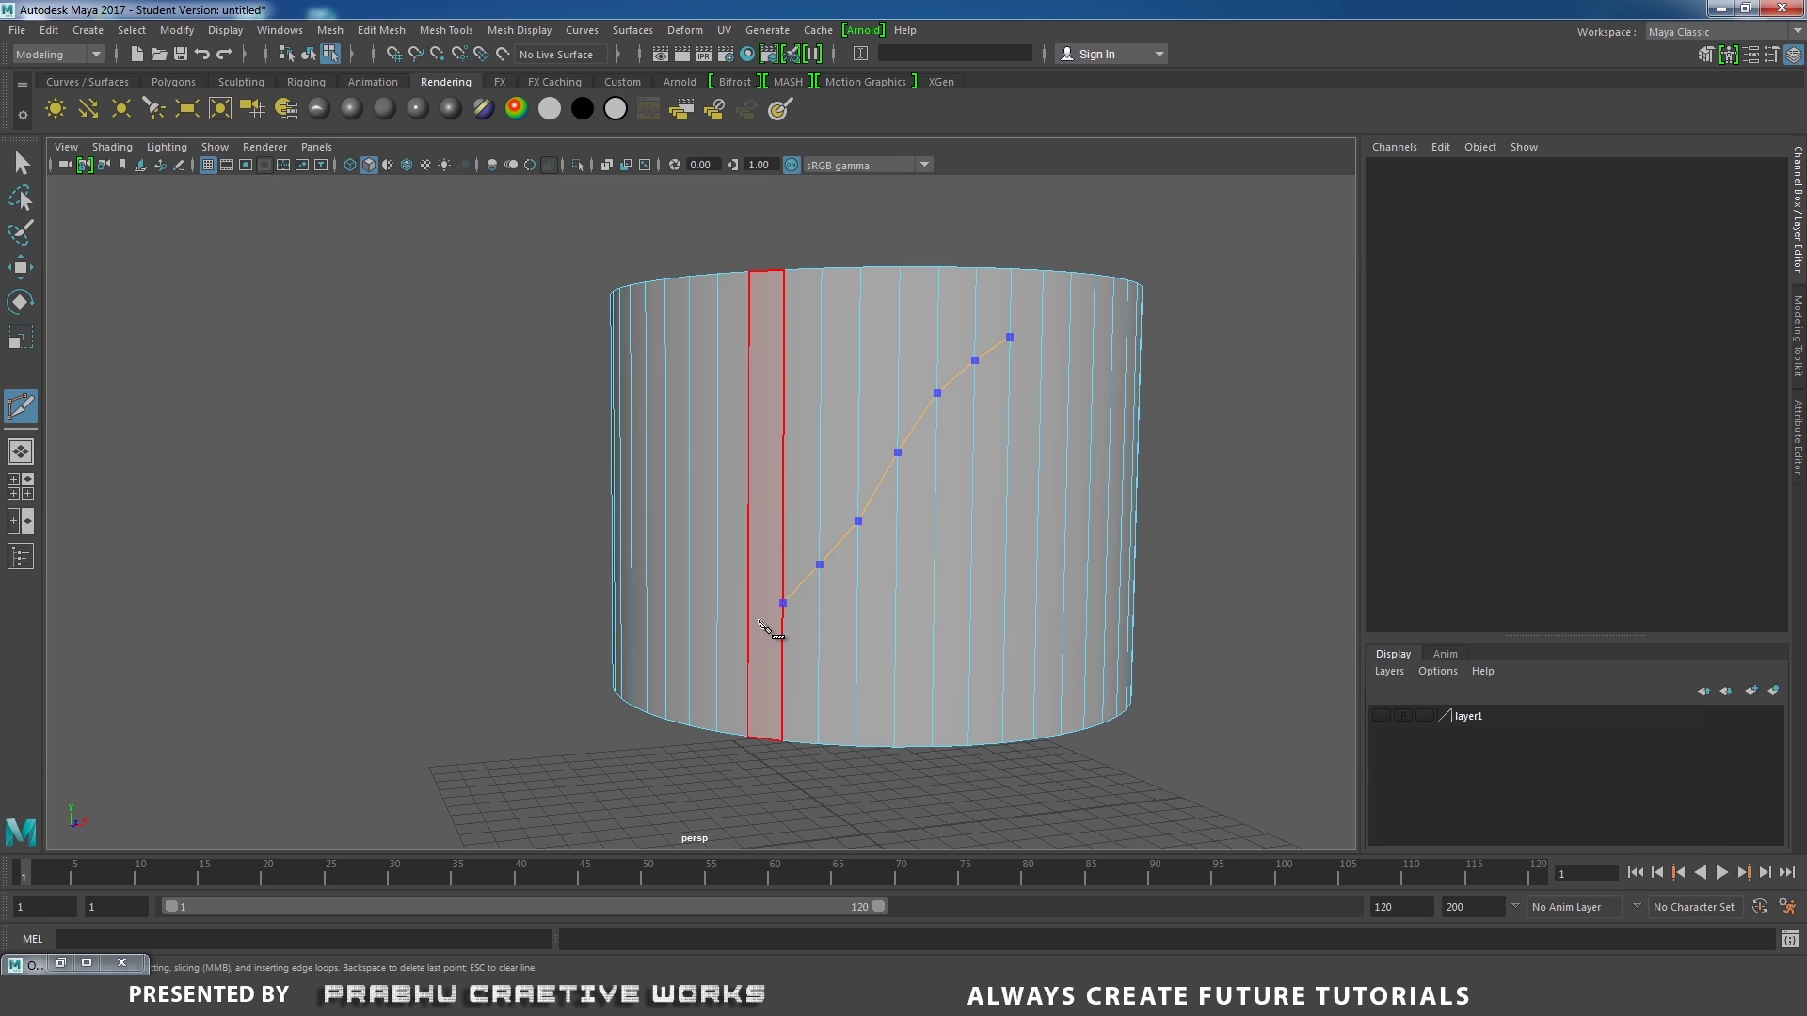
{"action": "left_click", "coordinate": [748, 625]}
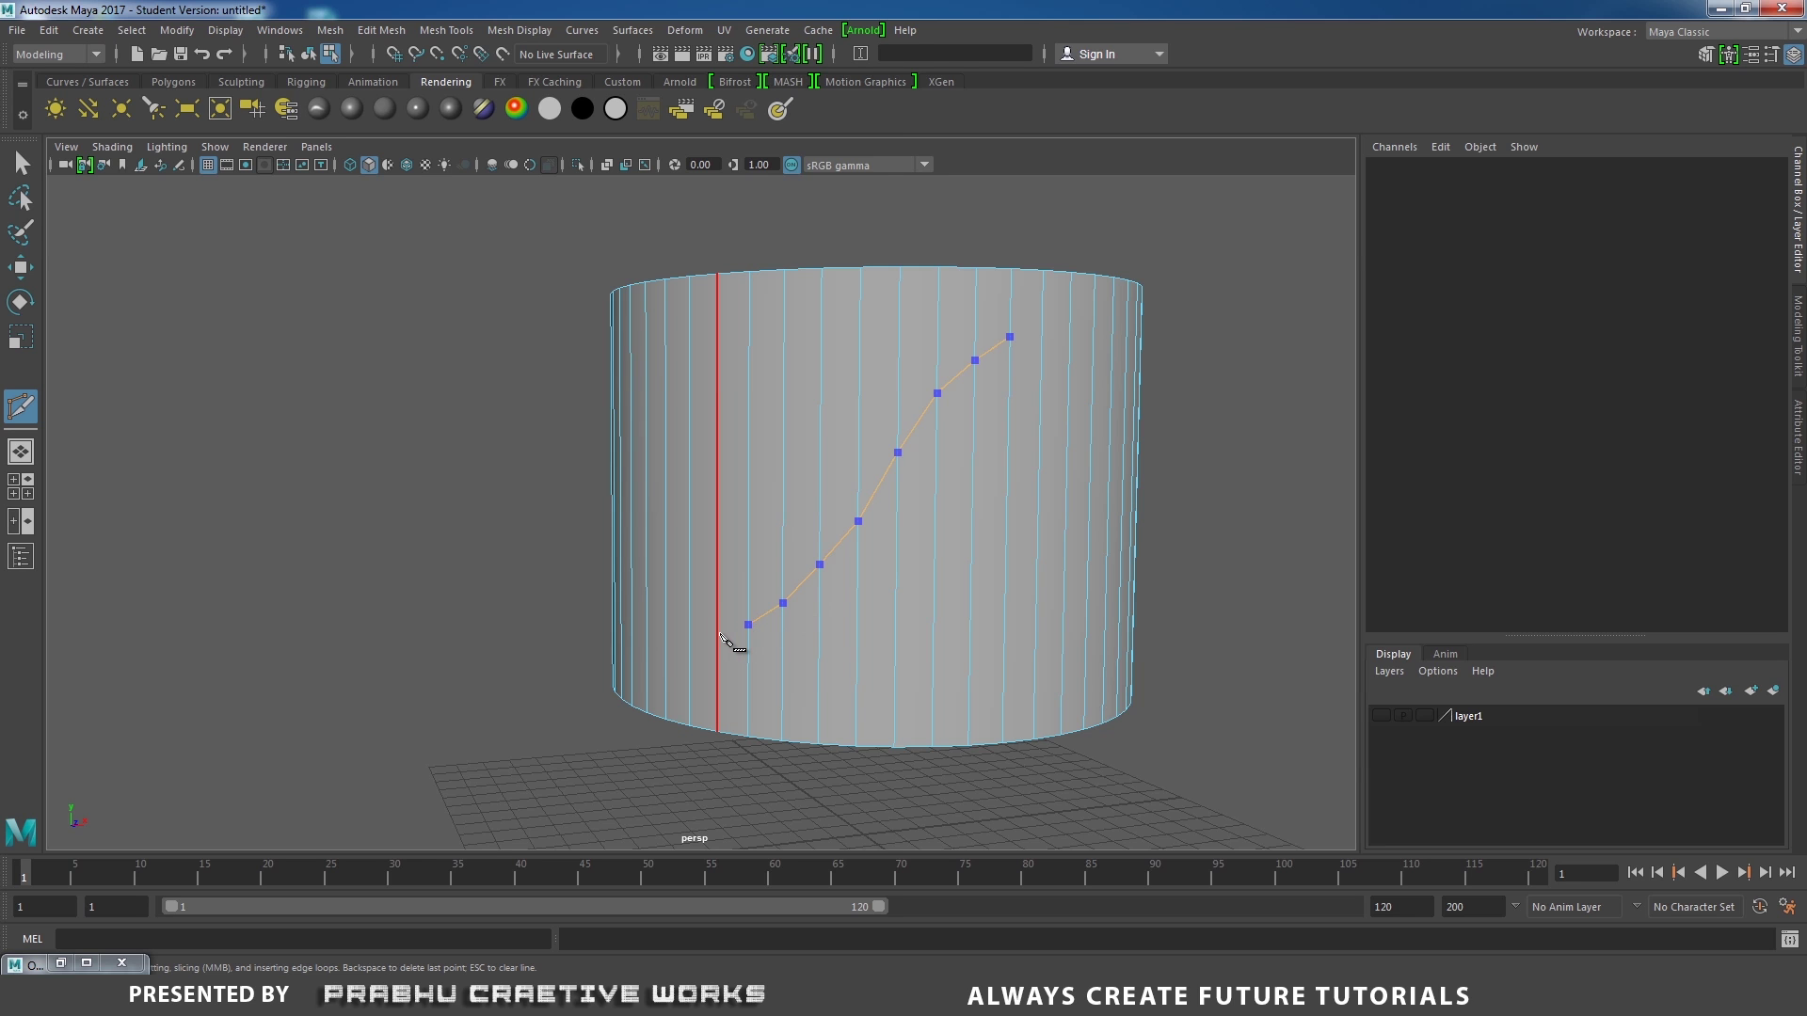
{"action": "left_click", "coordinate": [719, 634]}
{"action": "left_click_drag", "start_coordinate": [719, 635], "coordinate": [815, 660], "text": "alt"}
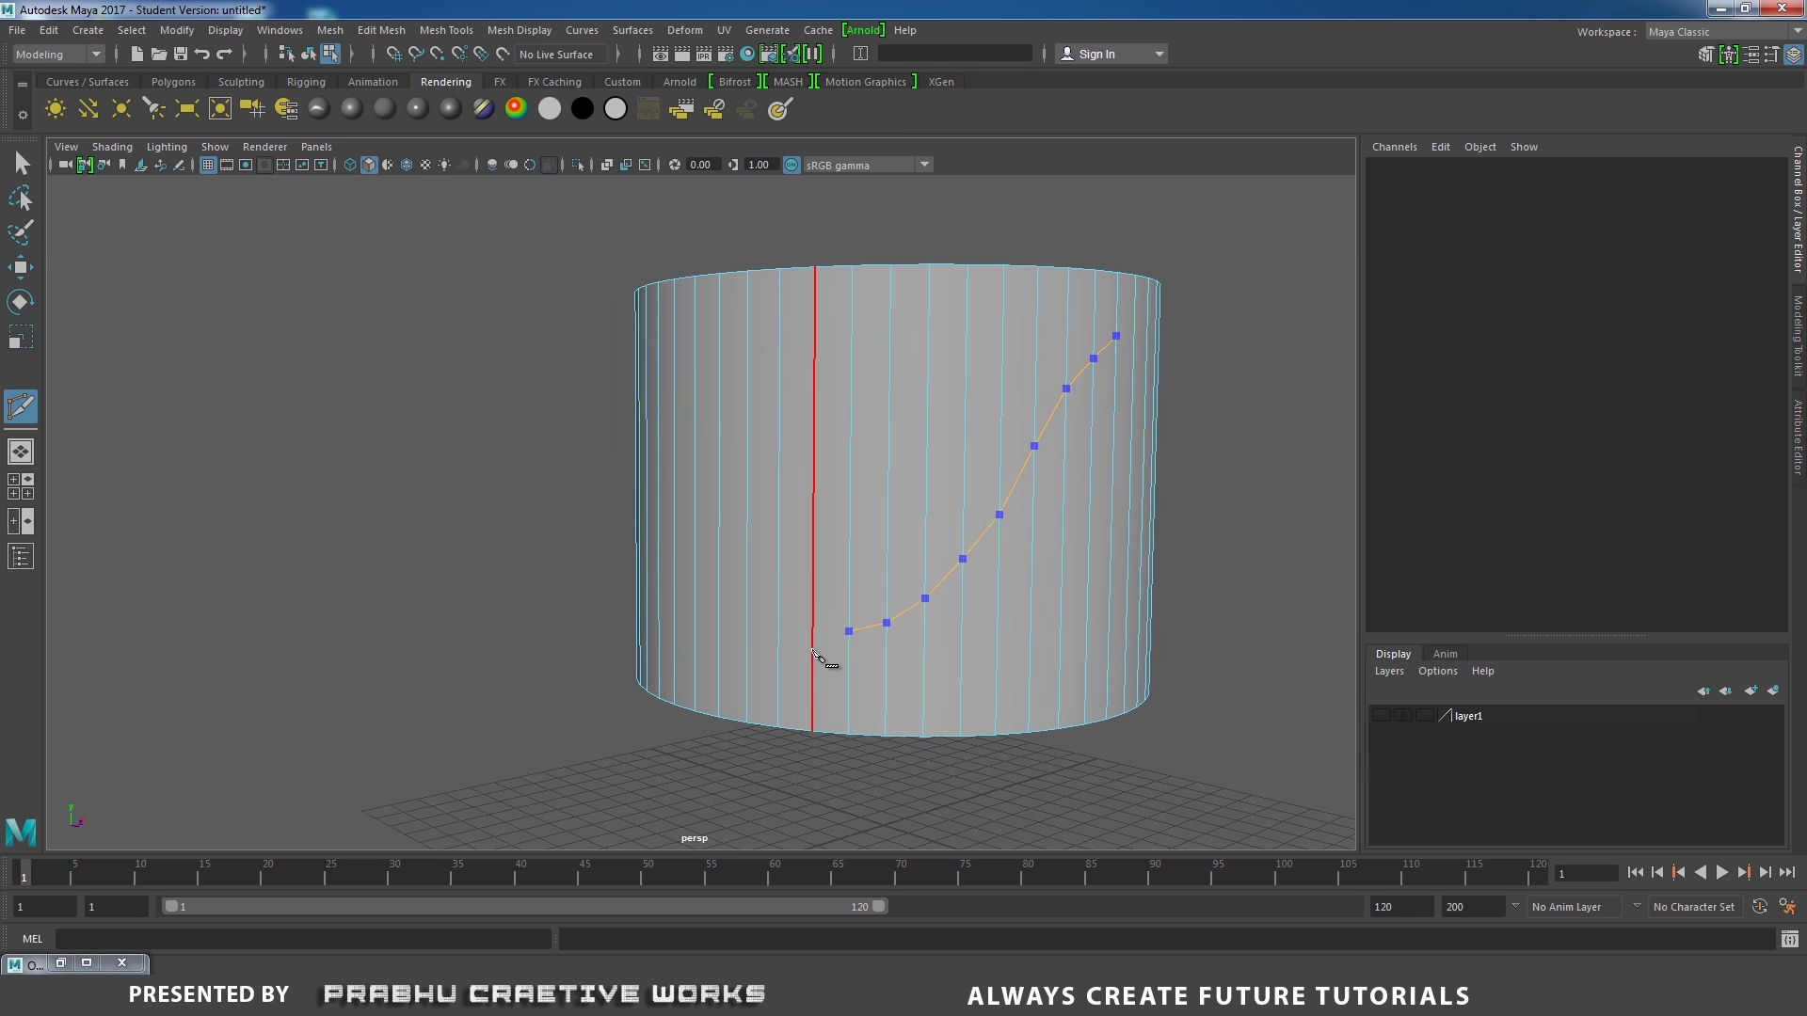
{"action": "left_click", "coordinate": [812, 632]}
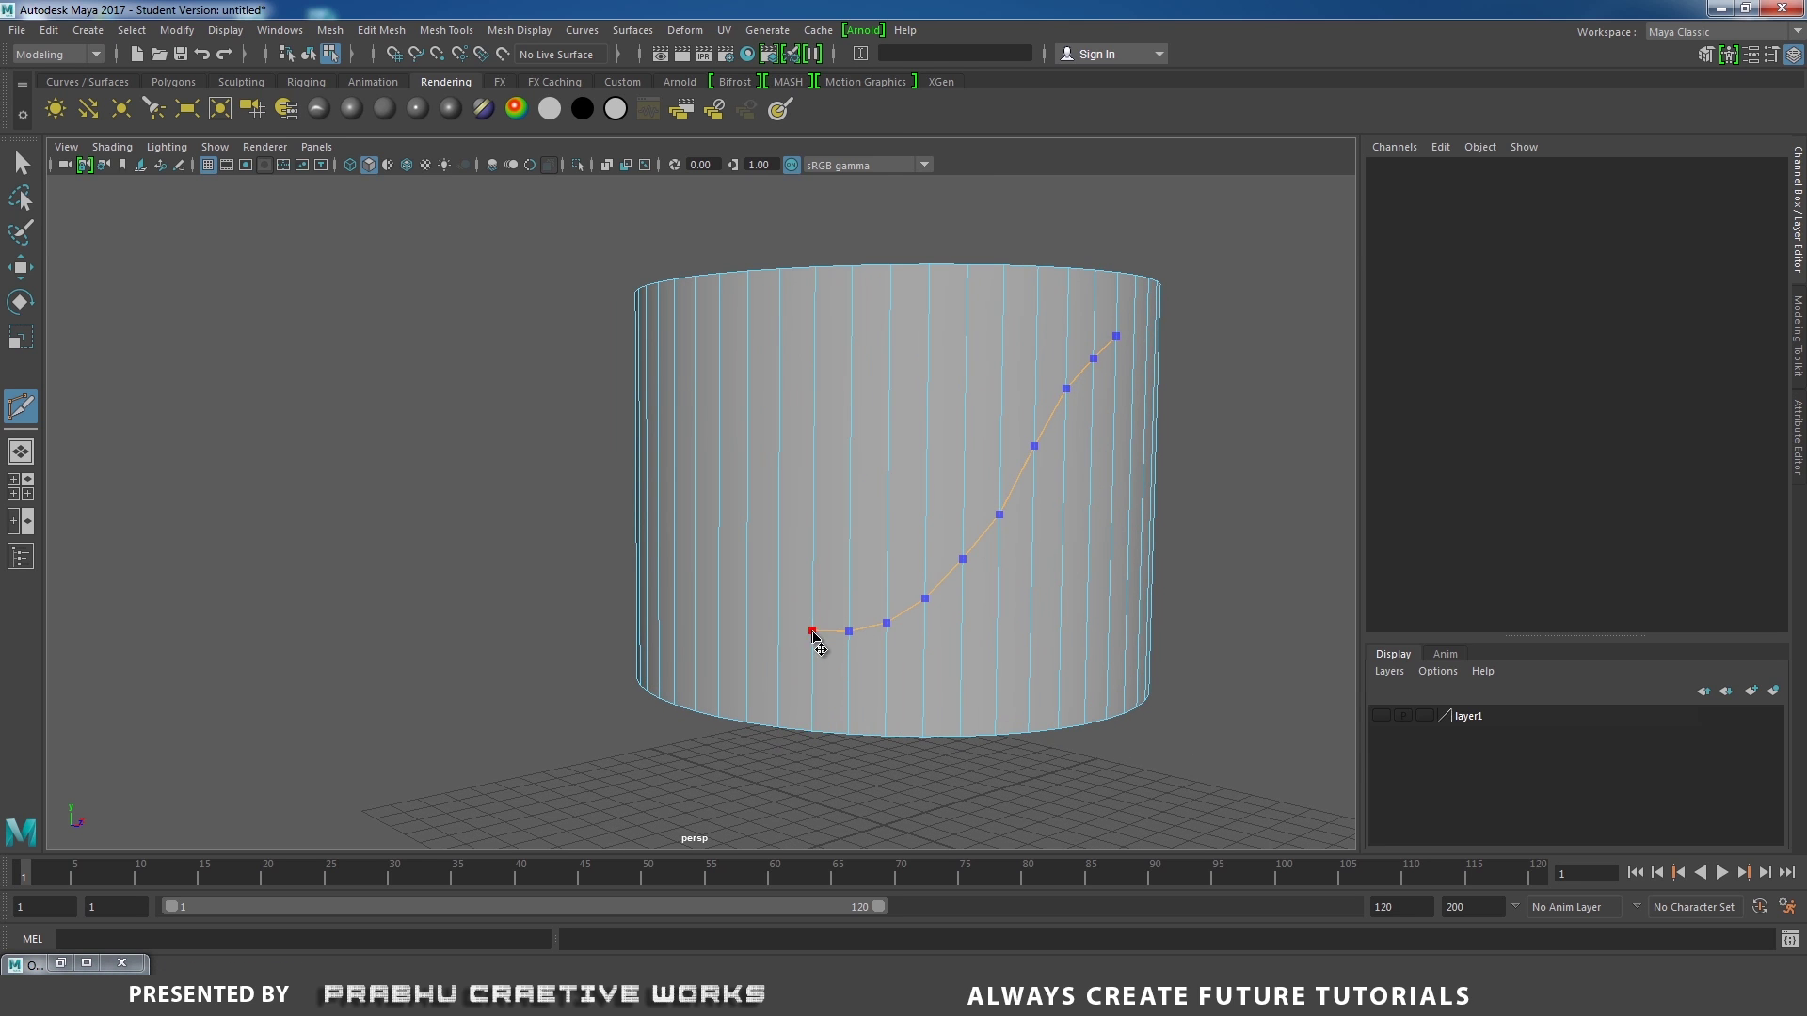
Round off the trough's end with a point on the next vertical edge and start the lower outline beneath it with three points.
{"action": "left_click", "coordinate": [778, 664]}
{"action": "left_click", "coordinate": [811, 696]}
{"action": "left_click", "coordinate": [851, 700]}
{"action": "left_click_drag", "start_coordinate": [895, 714], "coordinate": [786, 696], "text": "alt"}
{"action": "left_click", "coordinate": [748, 696]}
Run the wave's lower outline back up parallel to the upper one as far as the centre line and commit the cut.
{"action": "left_click", "coordinate": [783, 674]}
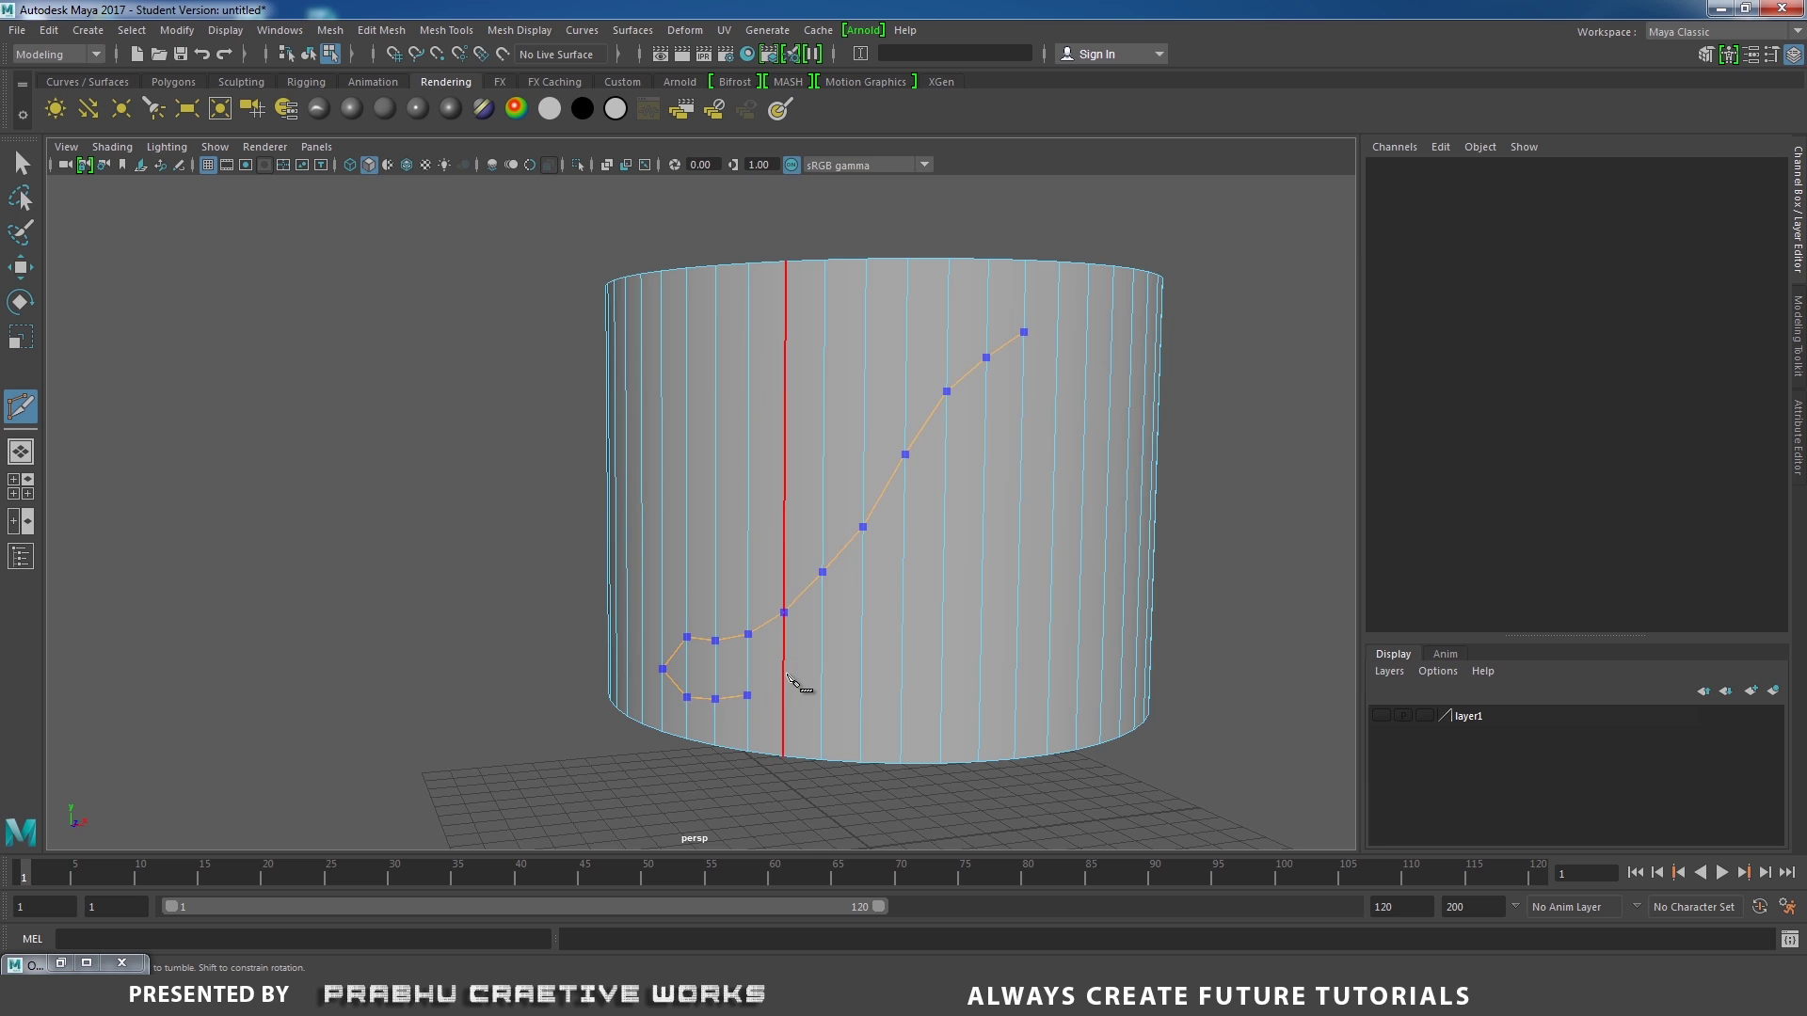
{"action": "left_click", "coordinate": [822, 636]}
{"action": "left_click", "coordinate": [862, 597]}
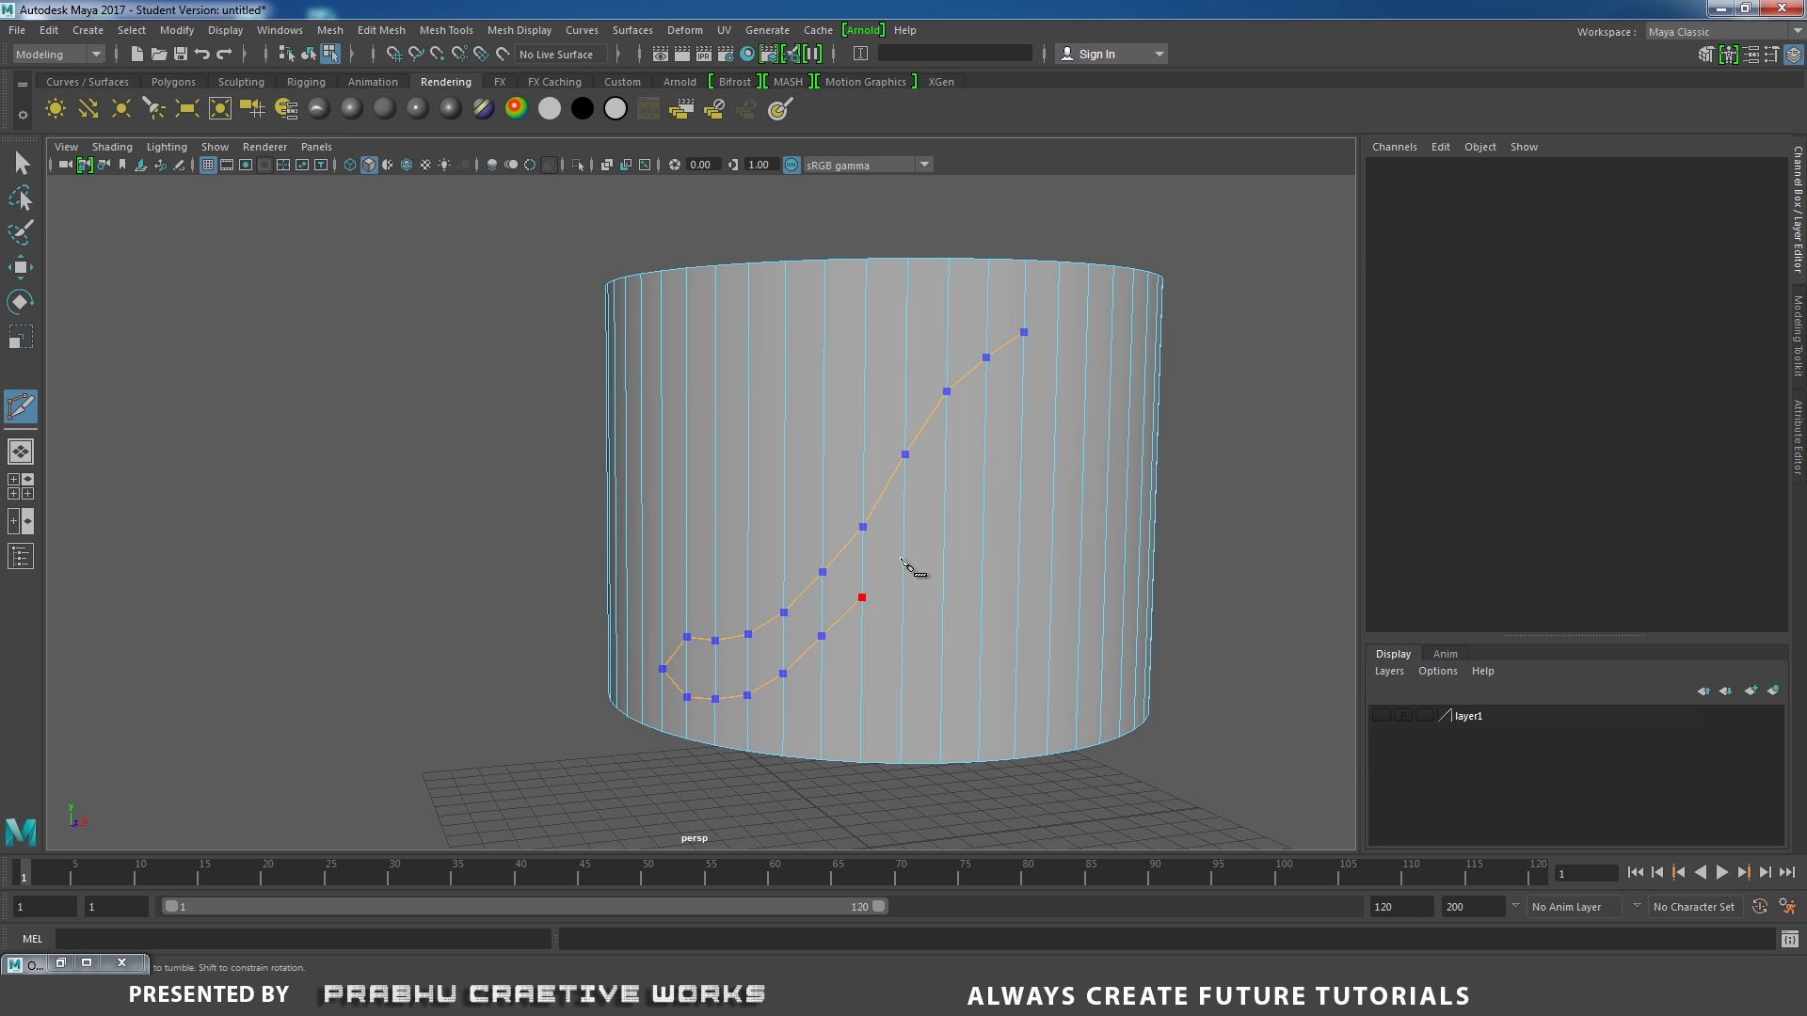
{"action": "left_click_drag", "start_coordinate": [850, 605], "coordinate": [803, 553], "text": "alt"}
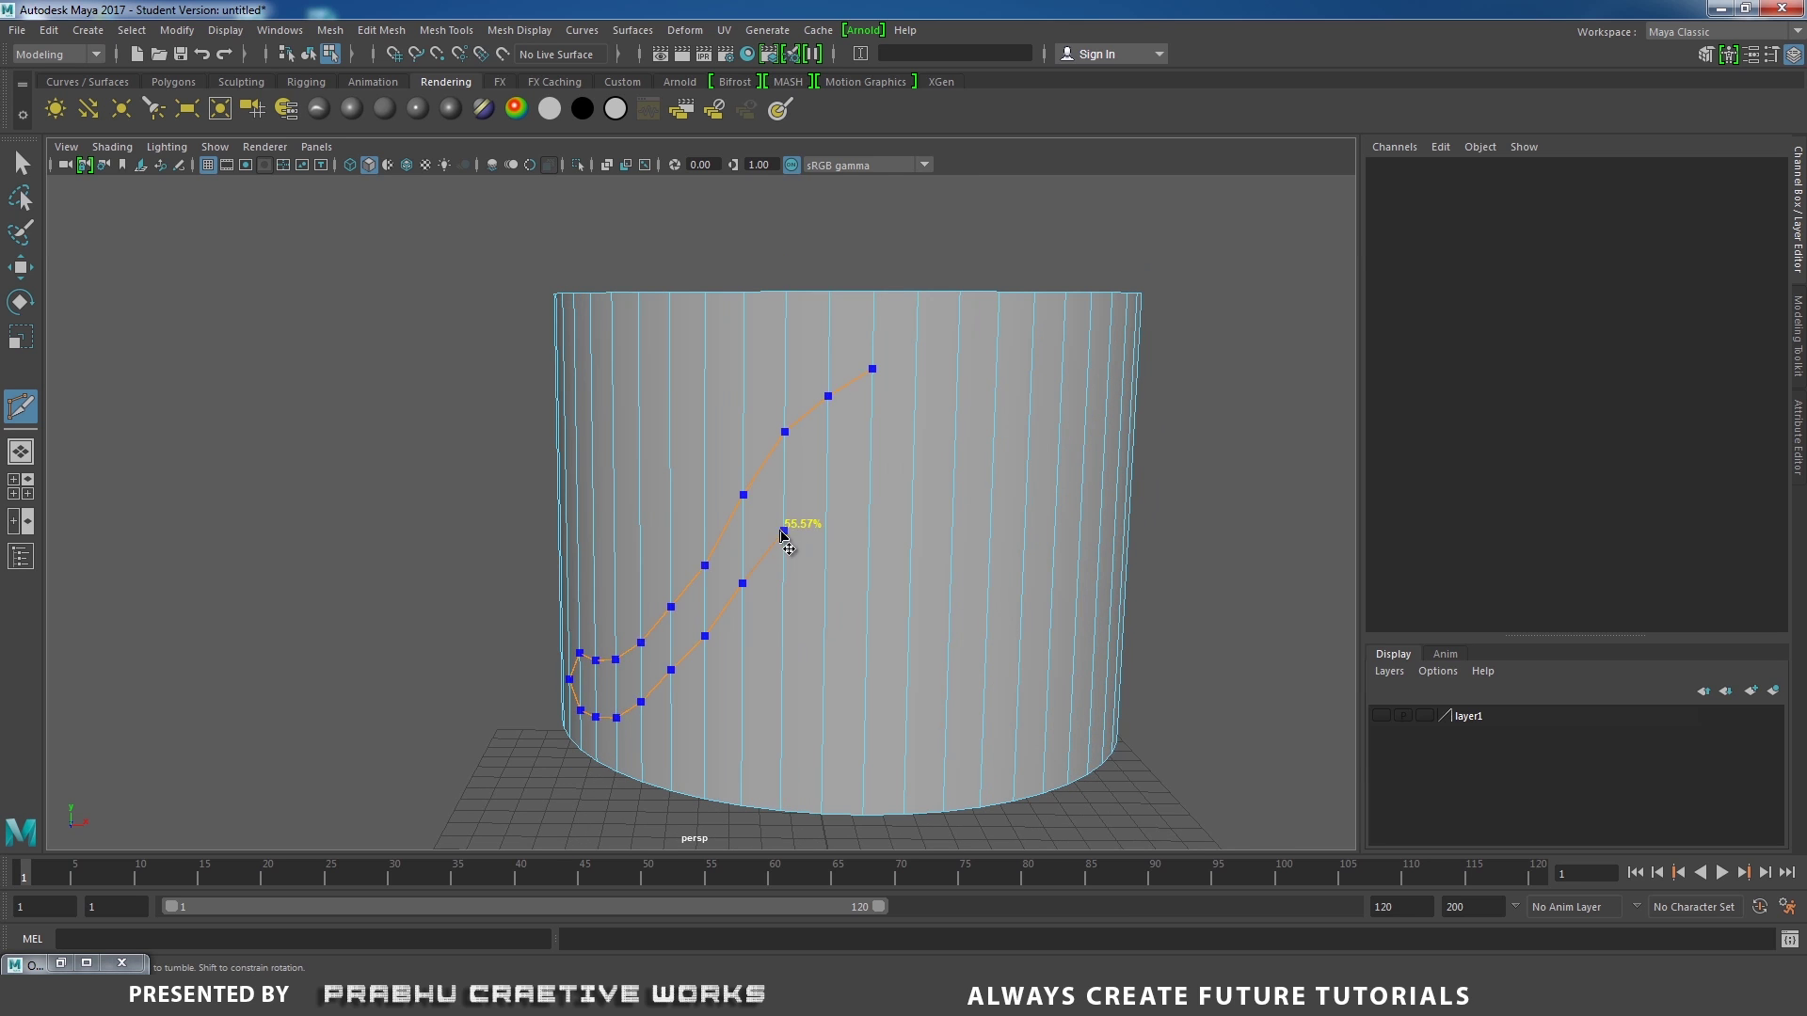
{"action": "left_click", "coordinate": [827, 454]}
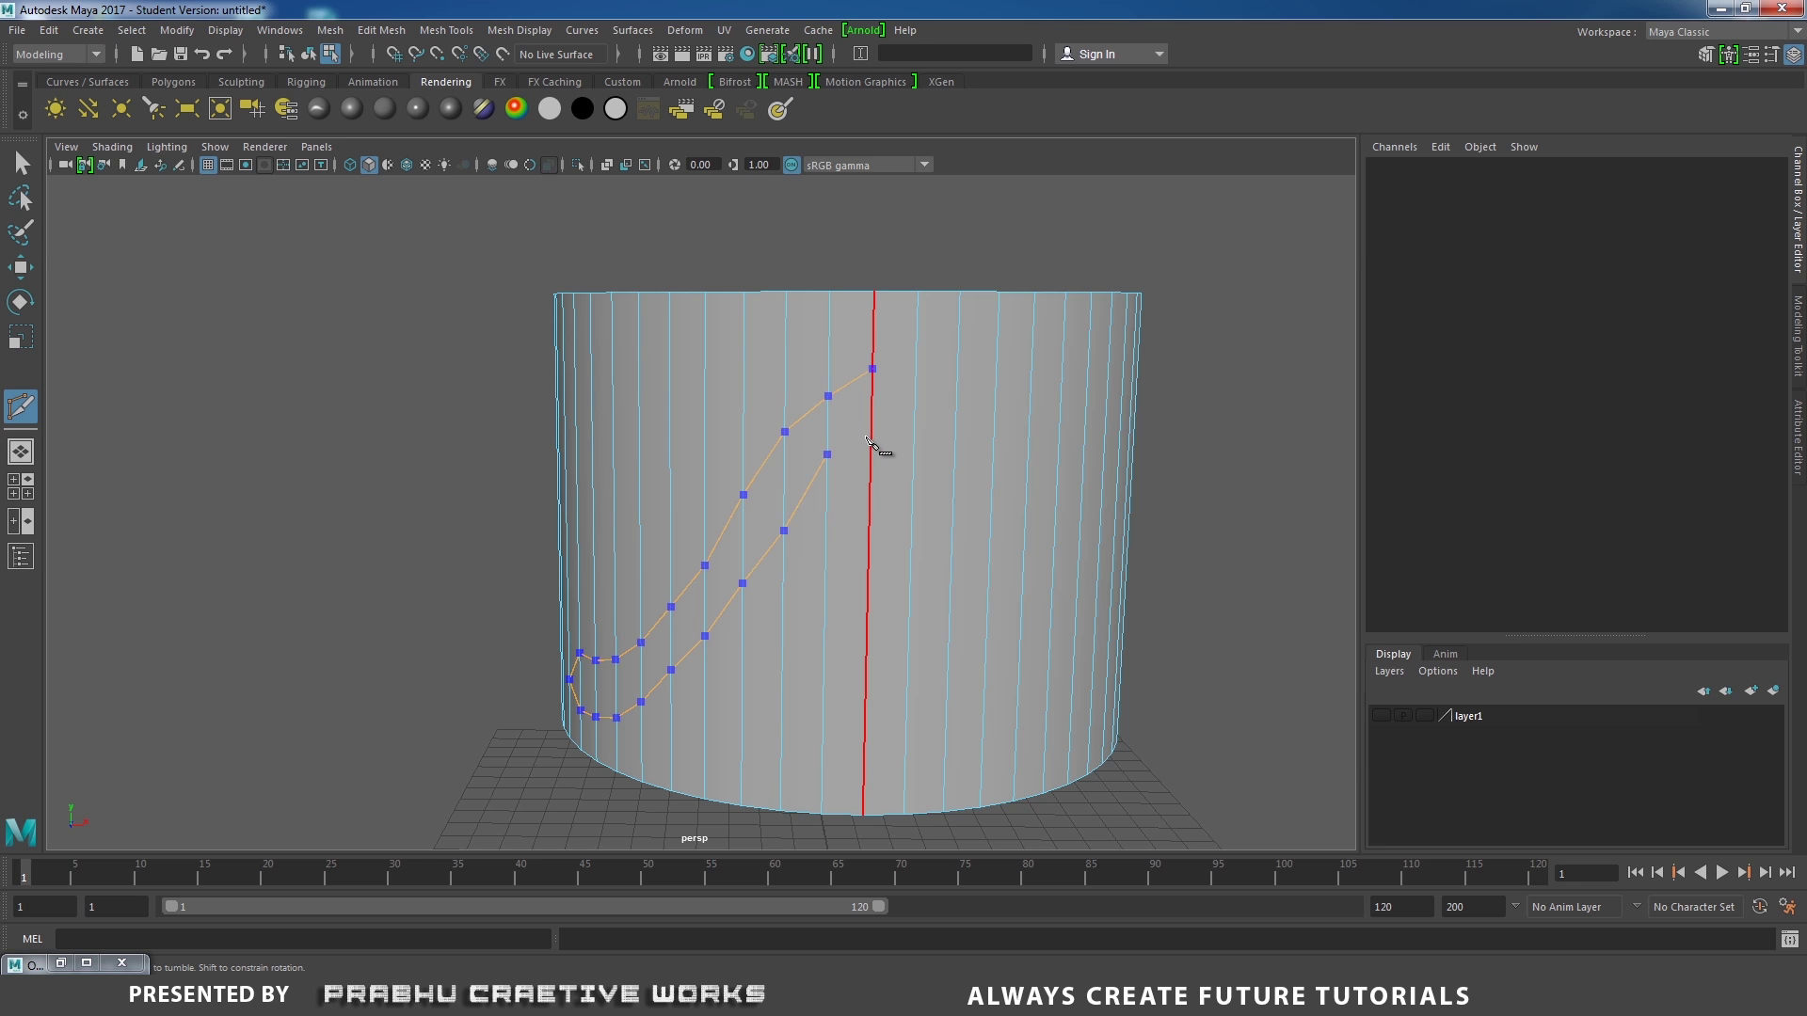
{"action": "left_click", "coordinate": [873, 437]}
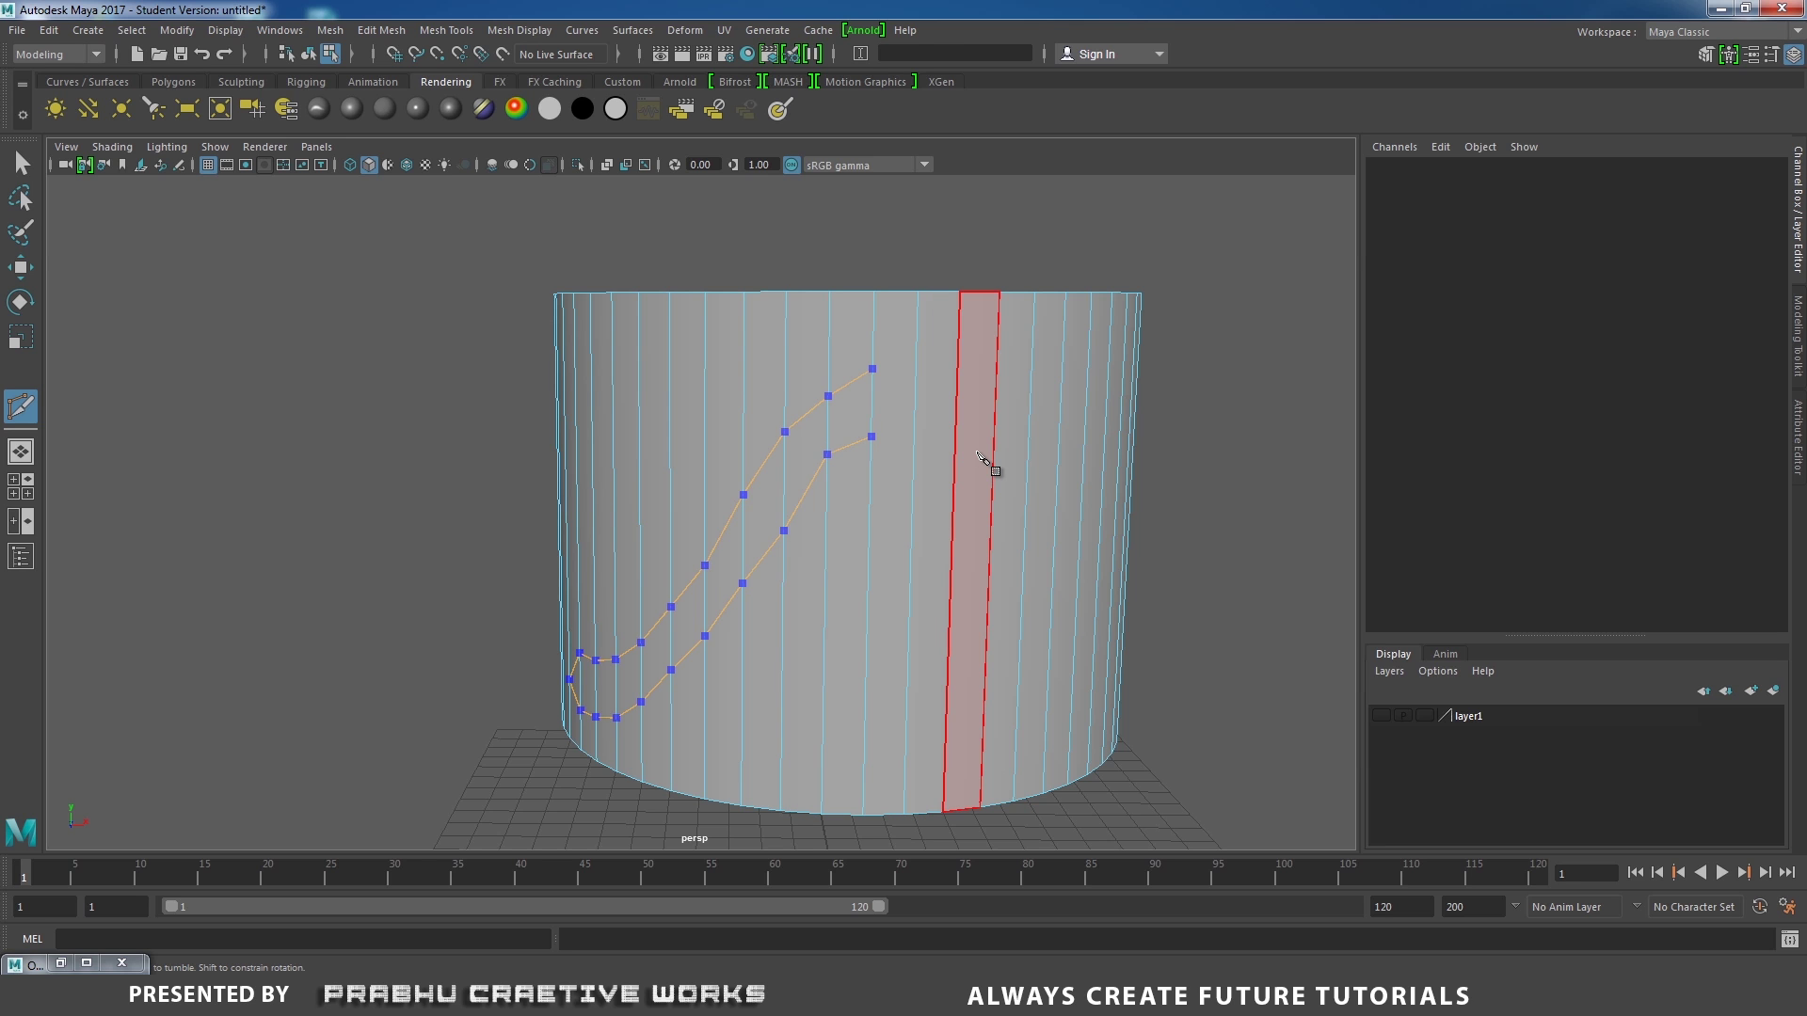
{"action": "right_click", "coordinate": [977, 455]}
In vertex mode, smooth the lower outline near the crest by nudging one vertex slightly down and its neighbour slightly up.
{"action": "right_click_drag", "start_coordinate": [1082, 501], "coordinate": [855, 575], "text": "alt"}
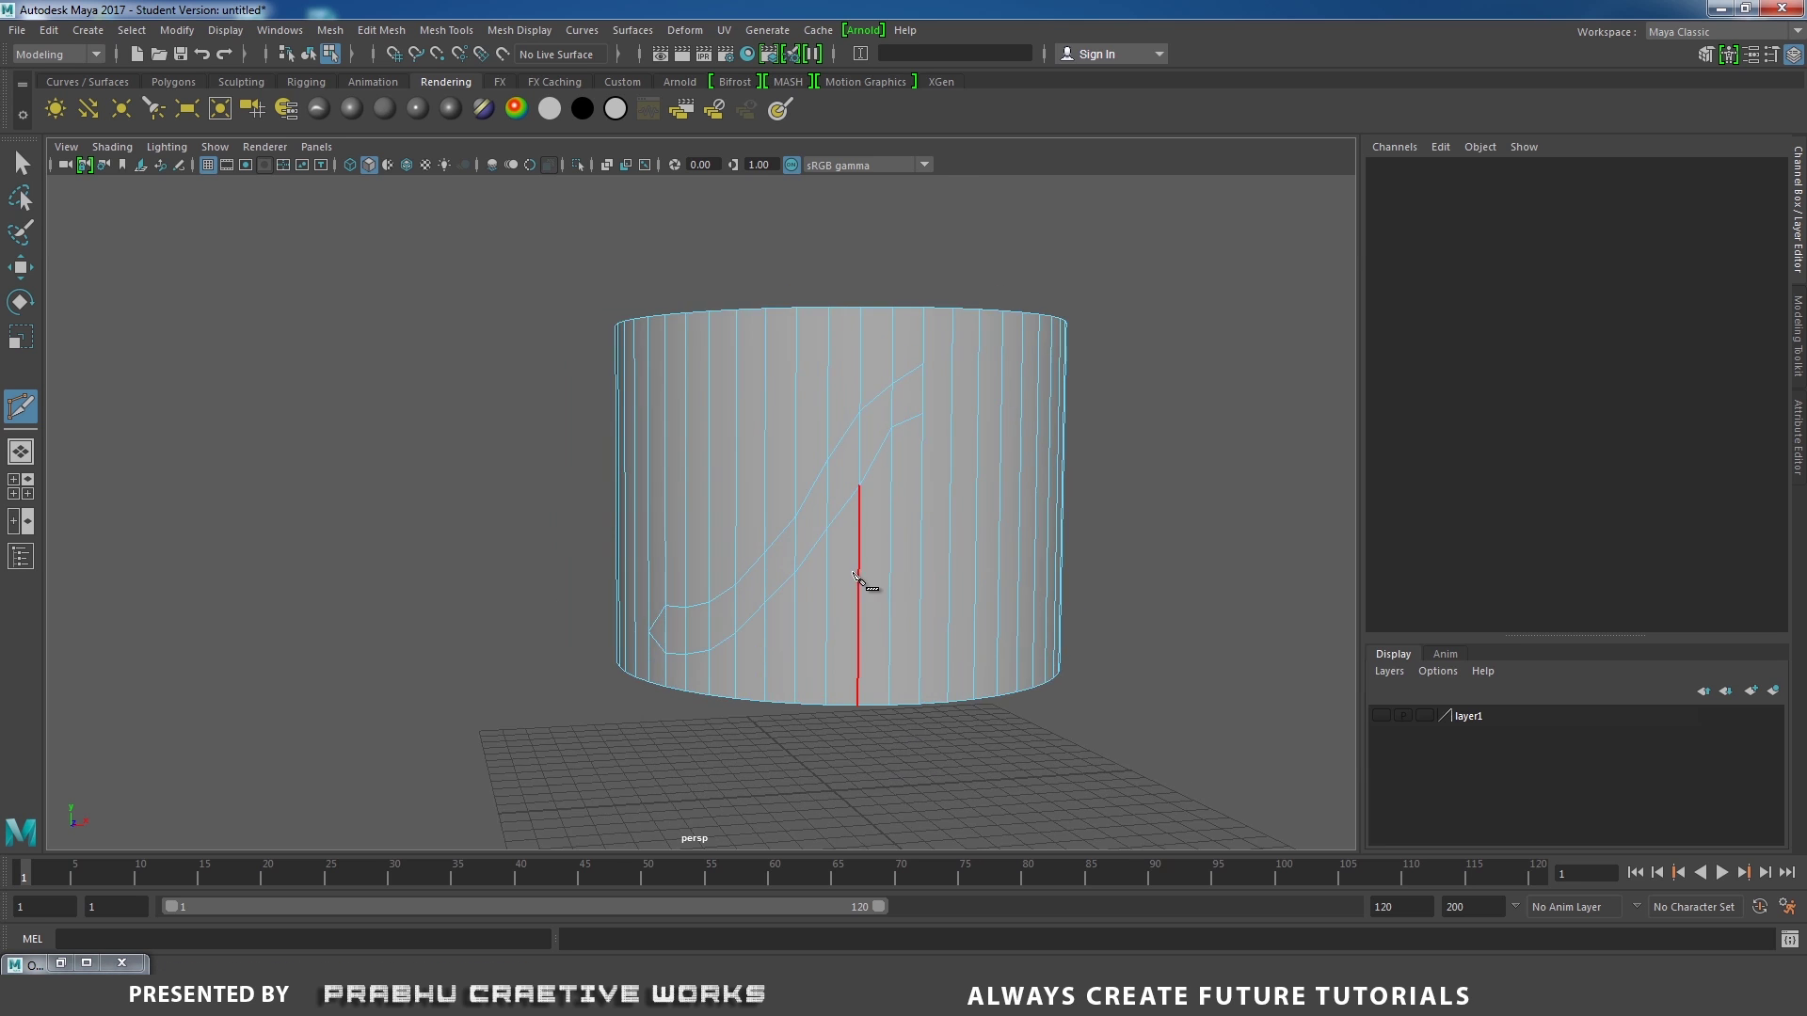
{"action": "left_click_drag", "start_coordinate": [854, 575], "coordinate": [826, 590], "text": "alt"}
{"action": "right_click_drag", "start_coordinate": [826, 590], "coordinate": [833, 580], "text": "alt"}
{"action": "key", "text": "w"}
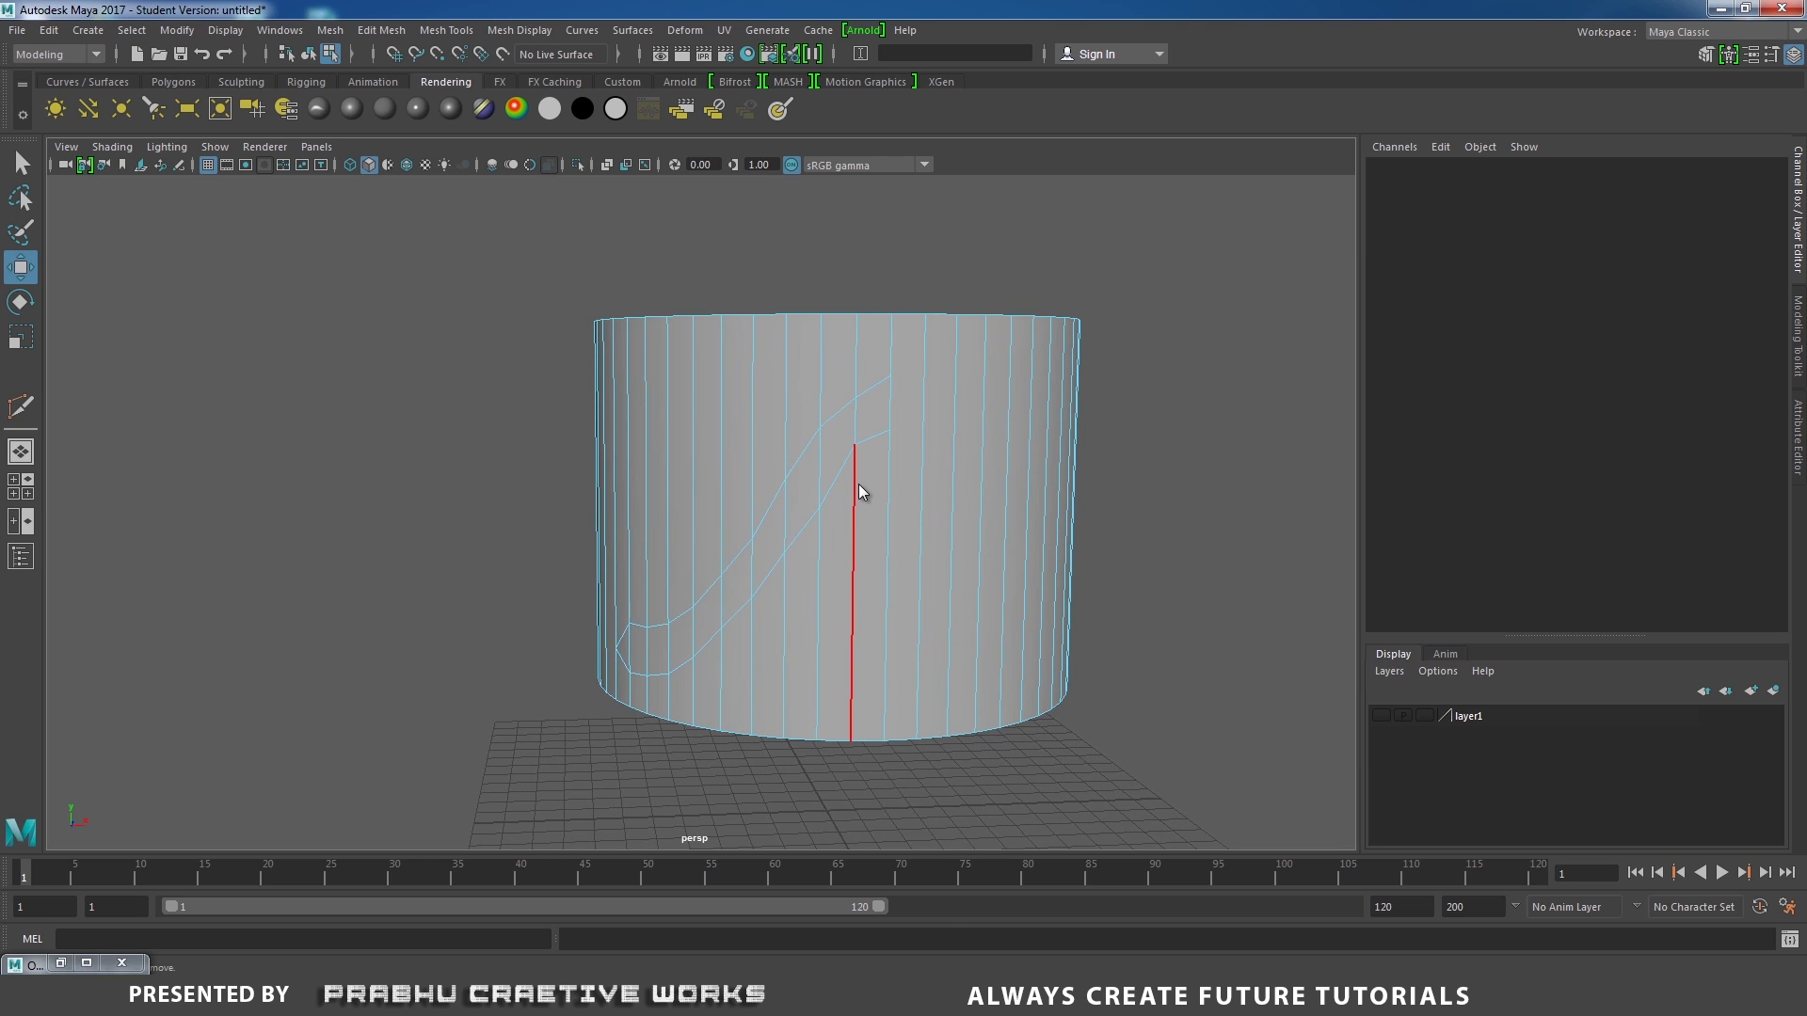
{"action": "right_click_drag", "start_coordinate": [858, 456], "coordinate": [859, 483]}
{"action": "left_click", "coordinate": [768, 456]}
{"action": "scroll", "coordinate": [810, 468], "scroll_direction": "up", "scroll_amount": 2}
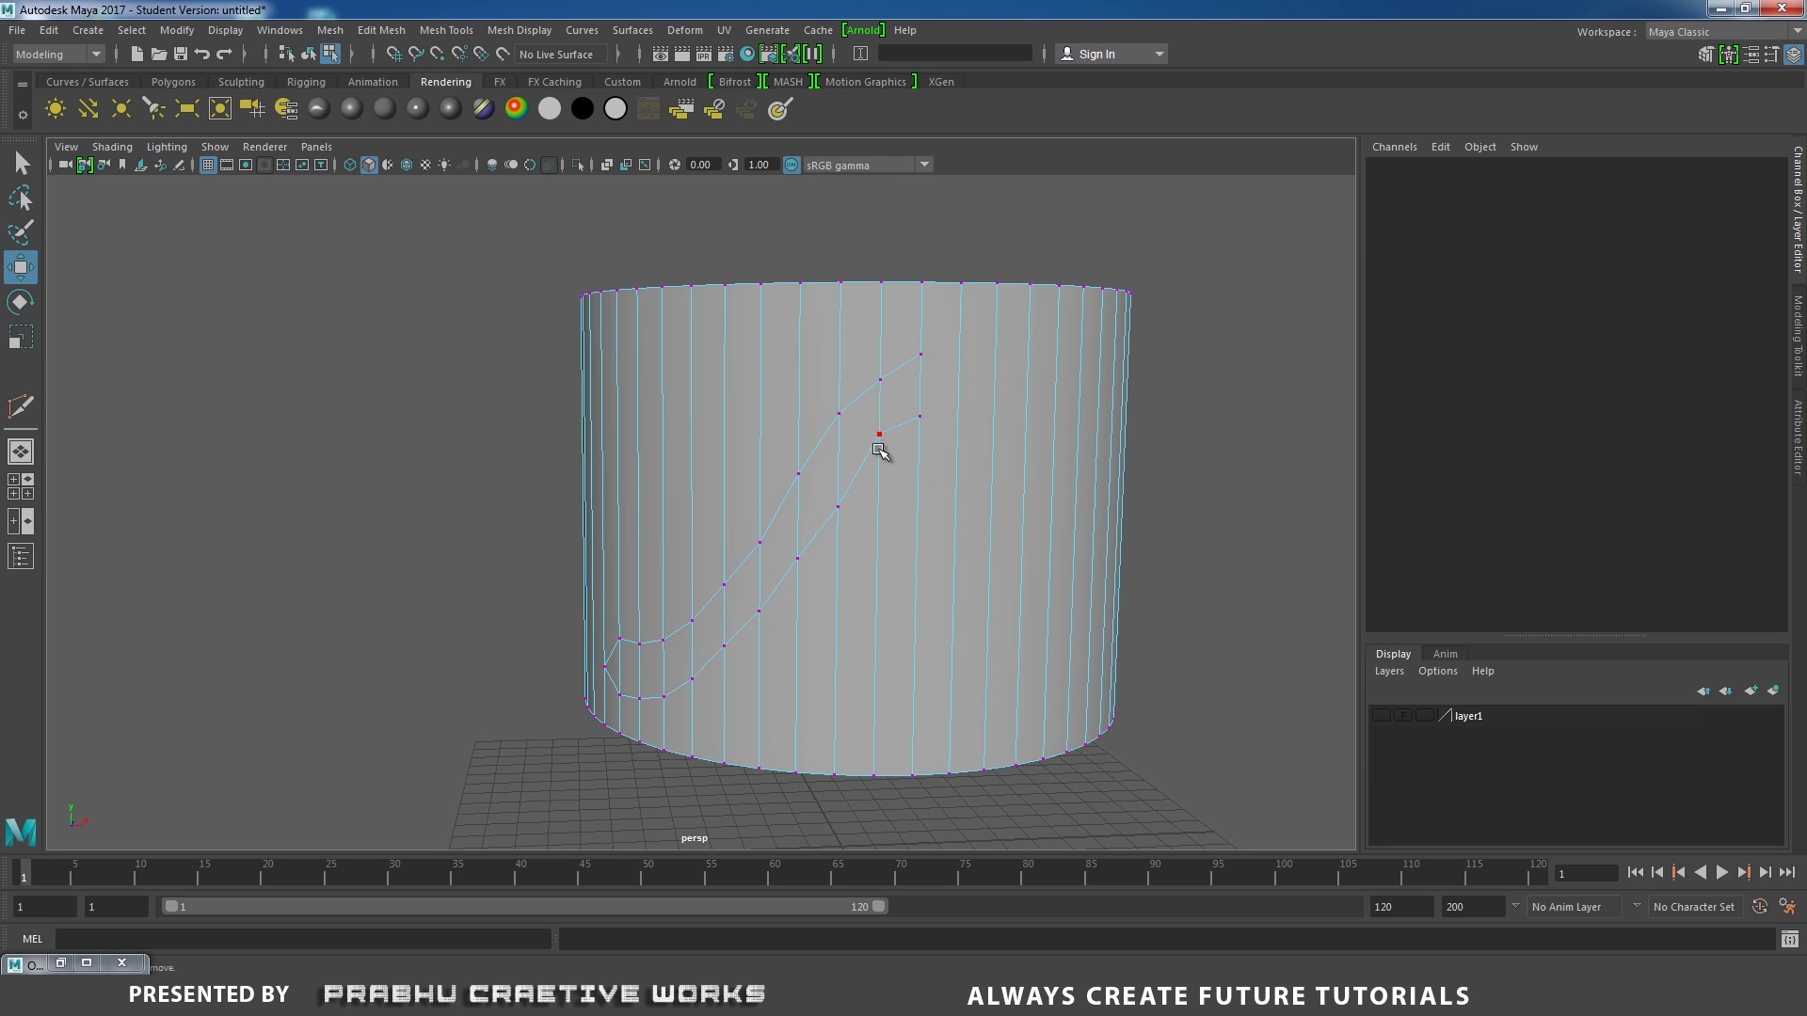
{"action": "left_click", "coordinate": [879, 435]}
{"action": "left_click_drag", "start_coordinate": [882, 373], "coordinate": [835, 396]}
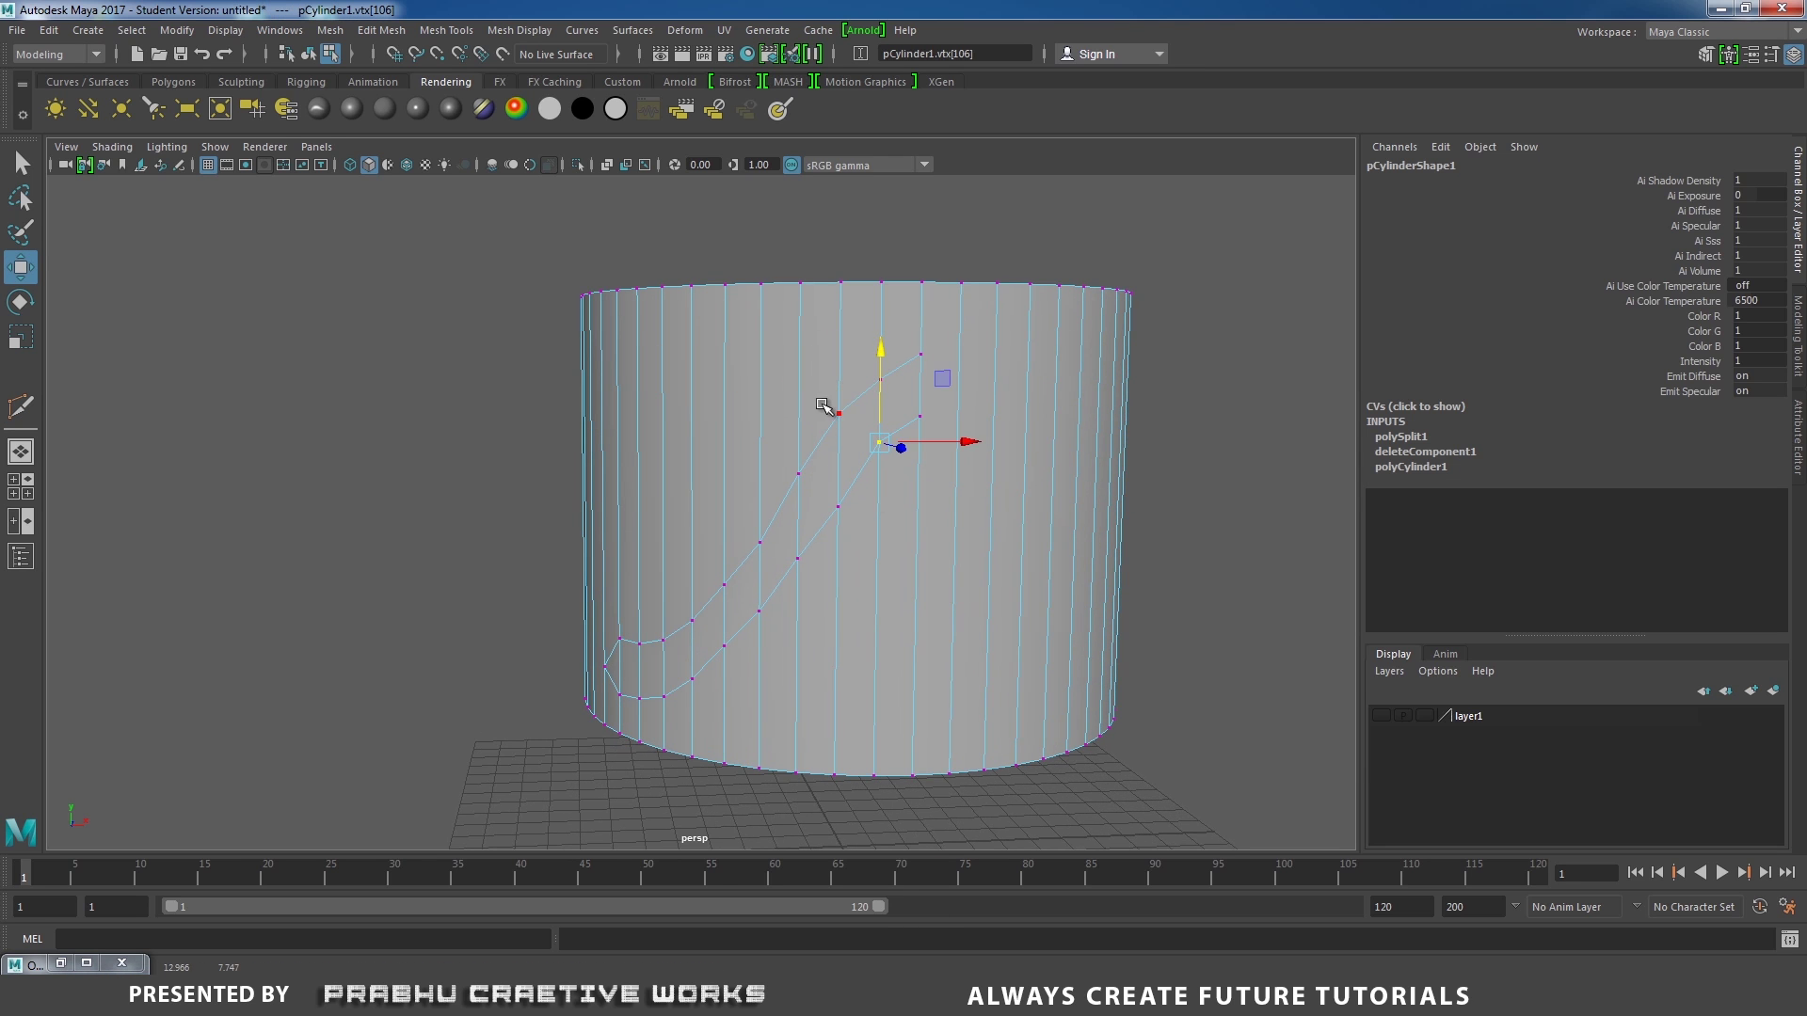
{"action": "left_click", "coordinate": [835, 509]}
{"action": "left_click_drag", "start_coordinate": [838, 462], "coordinate": [835, 416]}
{"action": "left_click", "coordinate": [1182, 347]}
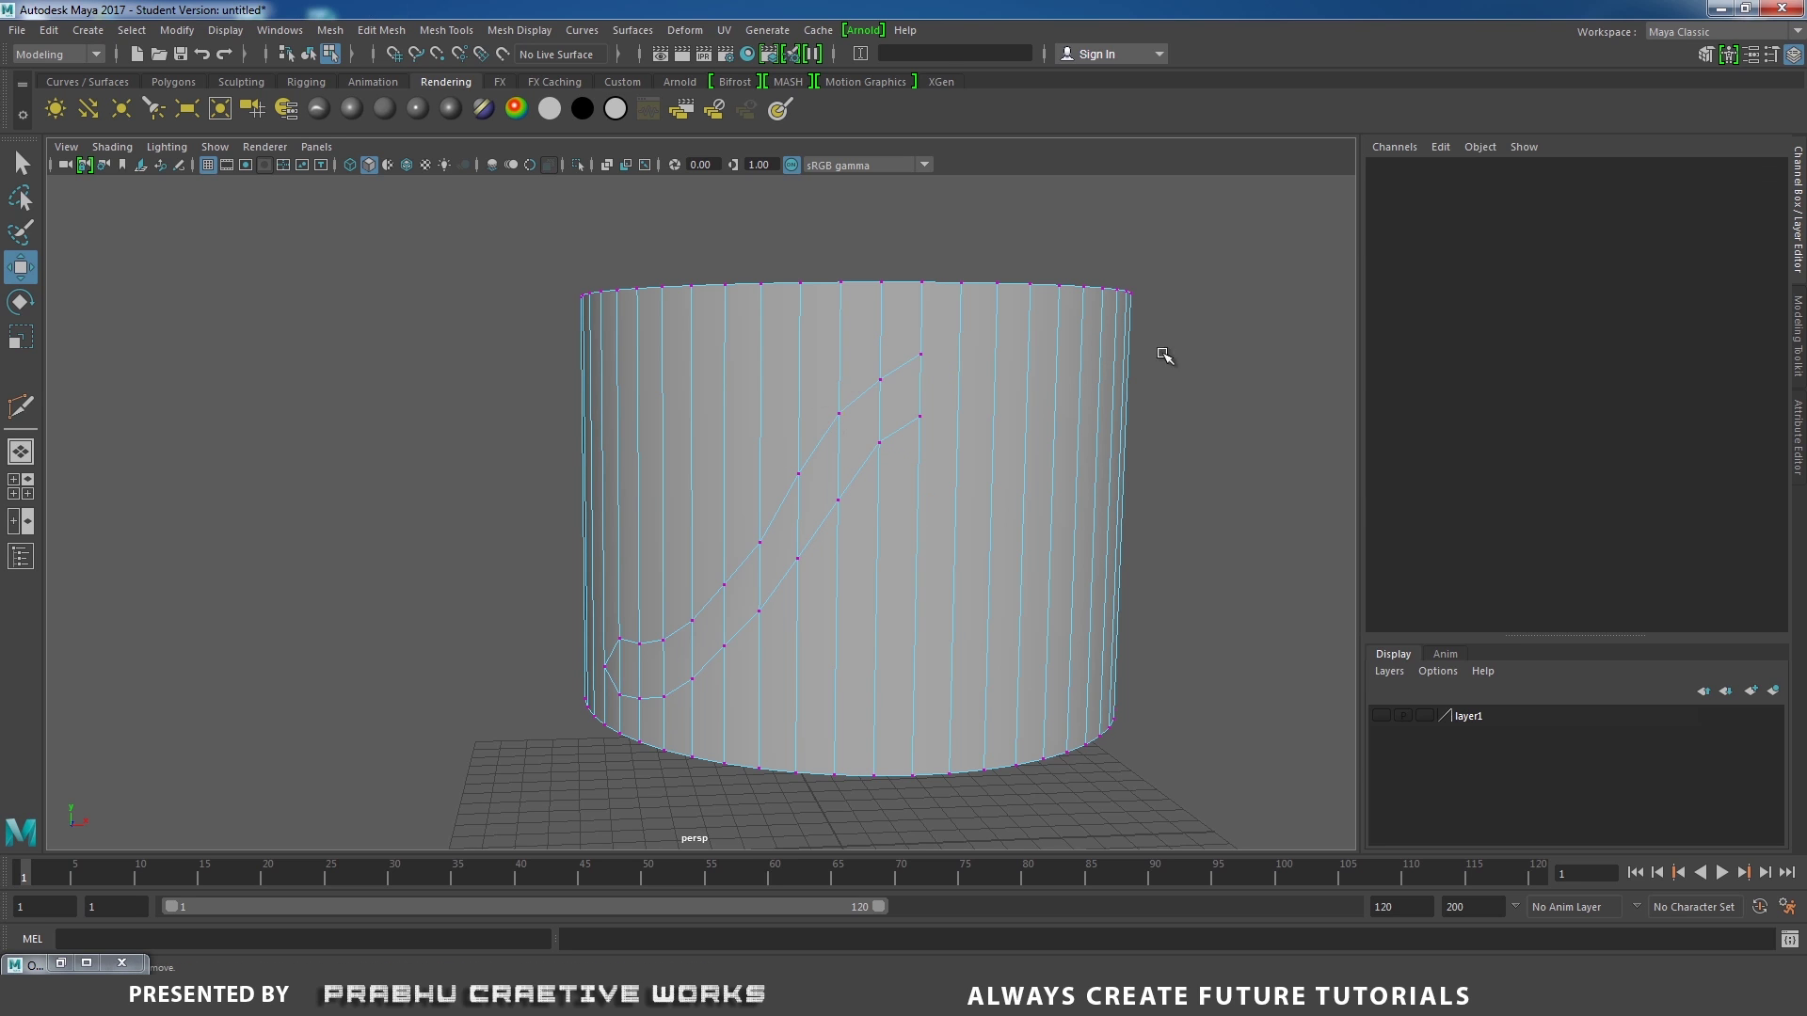
Nudge a vertex of the upper outline near the crest and one of the lower outline near the trough to even the curve.
{"action": "left_click", "coordinate": [834, 418]}
{"action": "left_click_drag", "start_coordinate": [842, 358], "coordinate": [843, 365]}
{"action": "scroll", "coordinate": [731, 516], "scroll_direction": "down", "scroll_amount": 5}
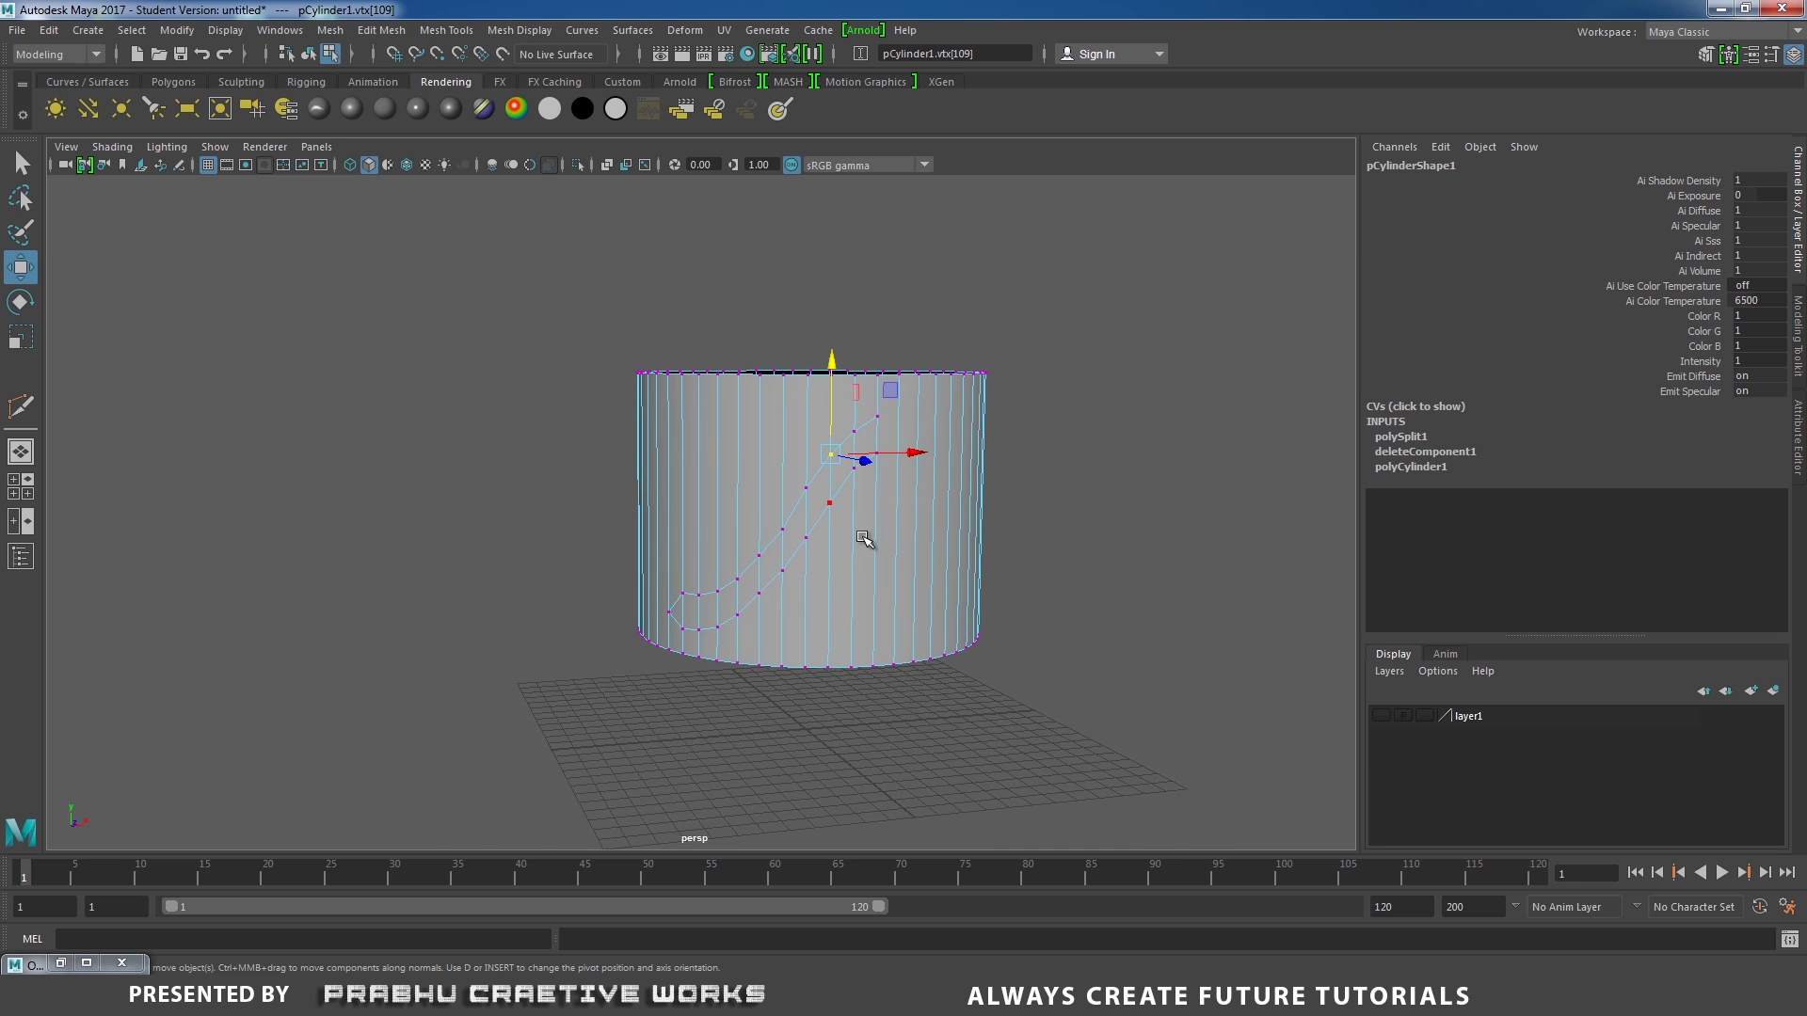
{"action": "scroll", "coordinate": [764, 662], "scroll_direction": "up", "scroll_amount": 2}
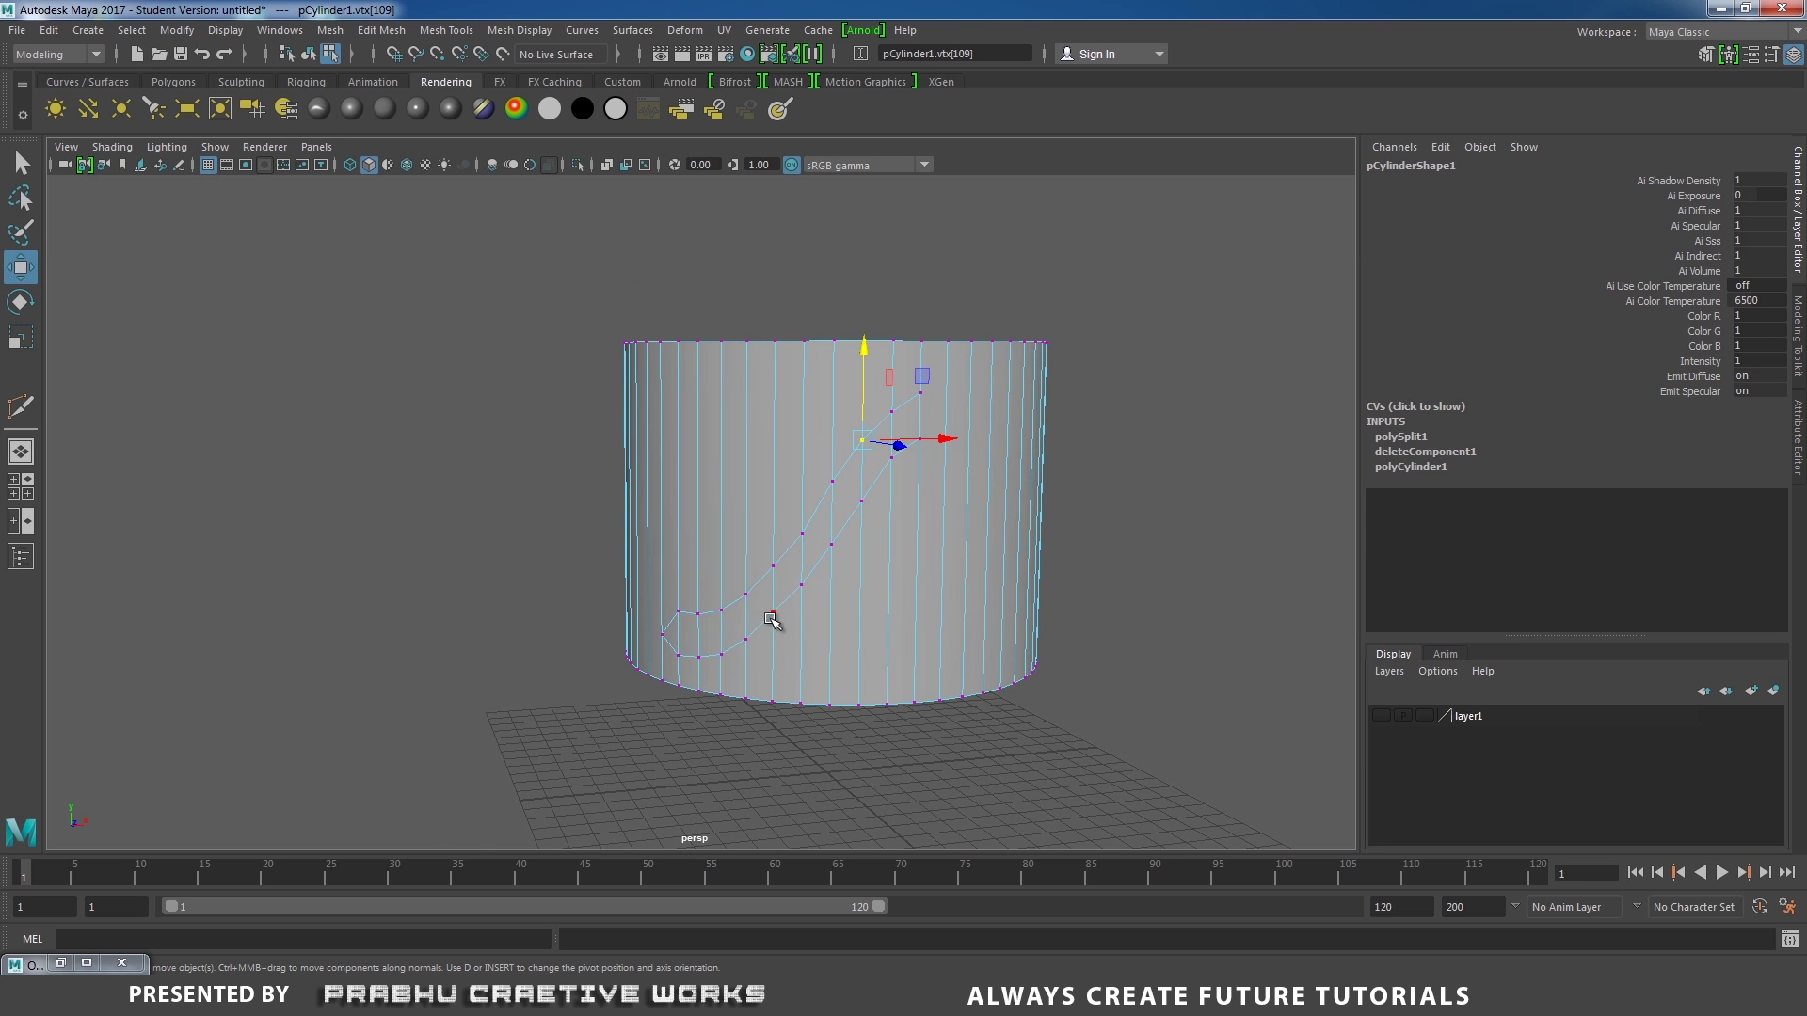
{"action": "left_click", "coordinate": [770, 618]}
{"action": "left_click_drag", "start_coordinate": [773, 525], "coordinate": [775, 530]}
In the front view, select the faces on the uncut half of the cylinder and delete them.
{"action": "right_click_drag", "start_coordinate": [875, 456], "coordinate": [998, 423]}
{"action": "left_click_drag", "start_coordinate": [1018, 545], "coordinate": [912, 561], "text": "alt"}
{"action": "key", "text": "space"}
{"action": "left_click_drag", "start_coordinate": [1059, 449], "coordinate": [1067, 505]}
{"action": "scroll", "coordinate": [908, 415], "scroll_direction": "down", "scroll_amount": 1}
{"action": "right_click_drag", "start_coordinate": [909, 414], "coordinate": [916, 461]}
{"action": "left_click_drag", "start_coordinate": [774, 326], "coordinate": [1096, 731]}
{"action": "key", "text": "Delete"}
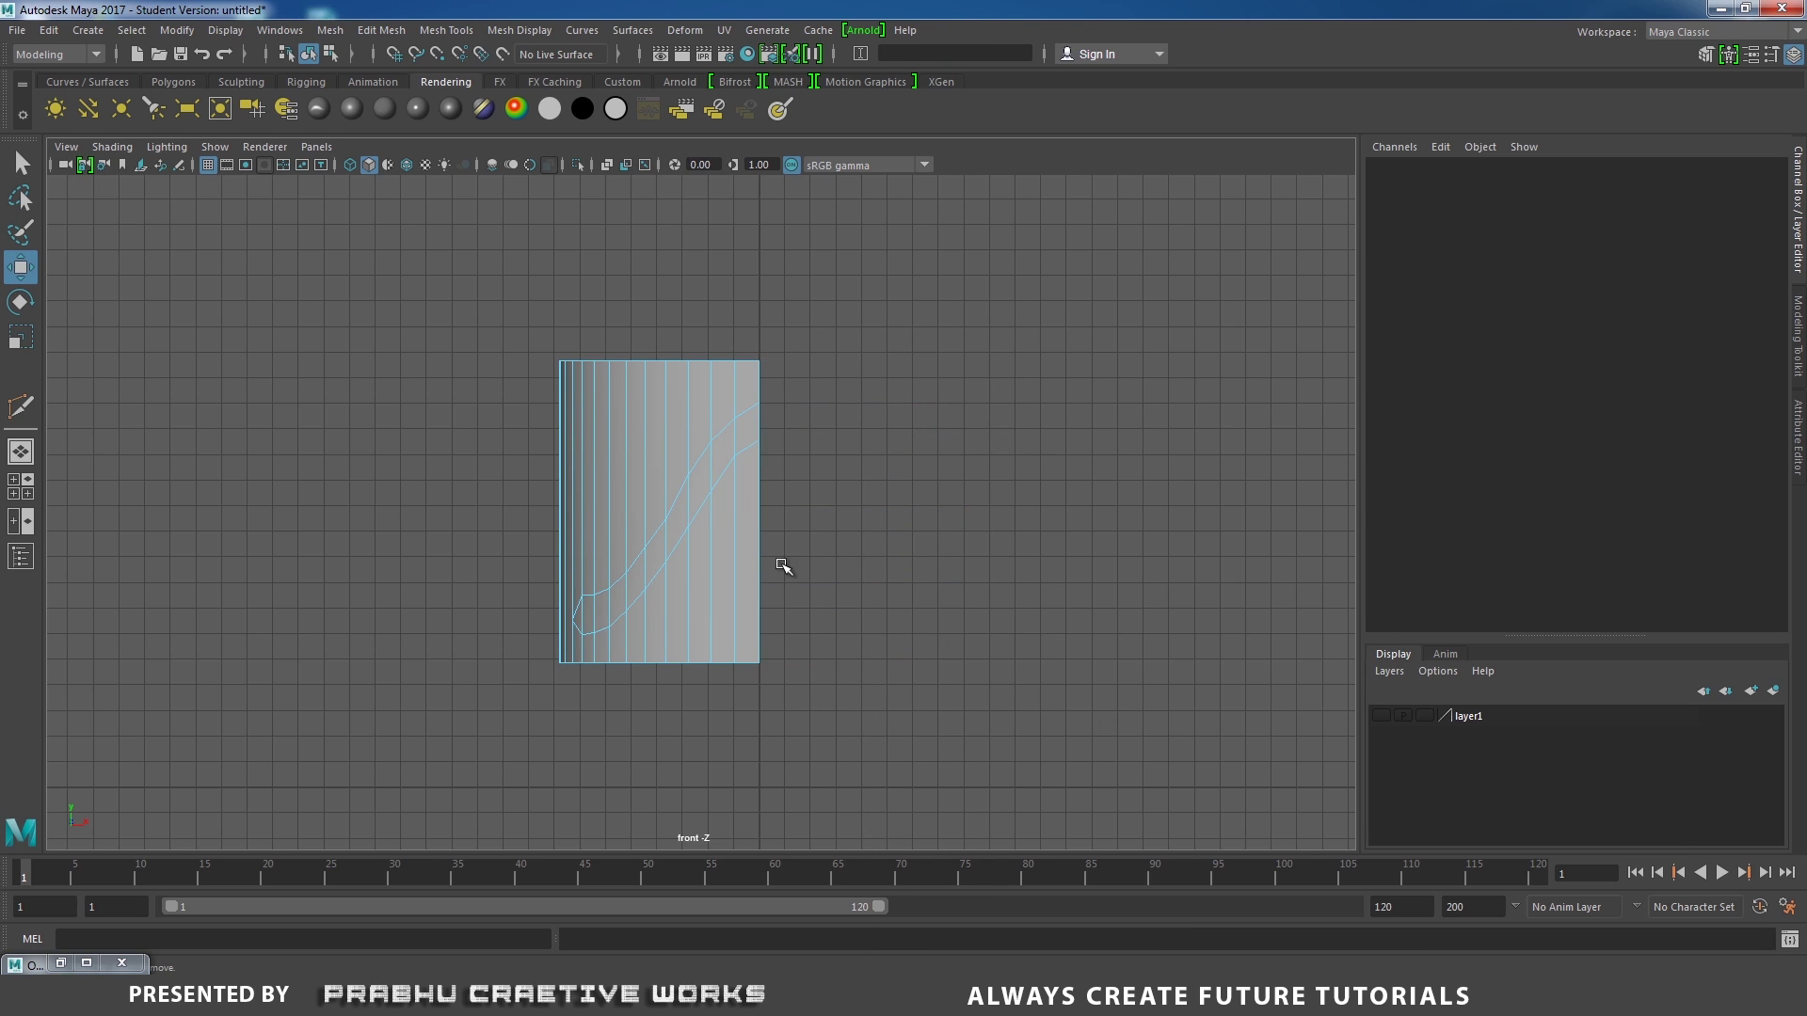
Mirror the half cylinder across the world X axis in the + direction with merged borders.
{"action": "right_click_drag", "start_coordinate": [677, 471], "coordinate": [808, 415]}
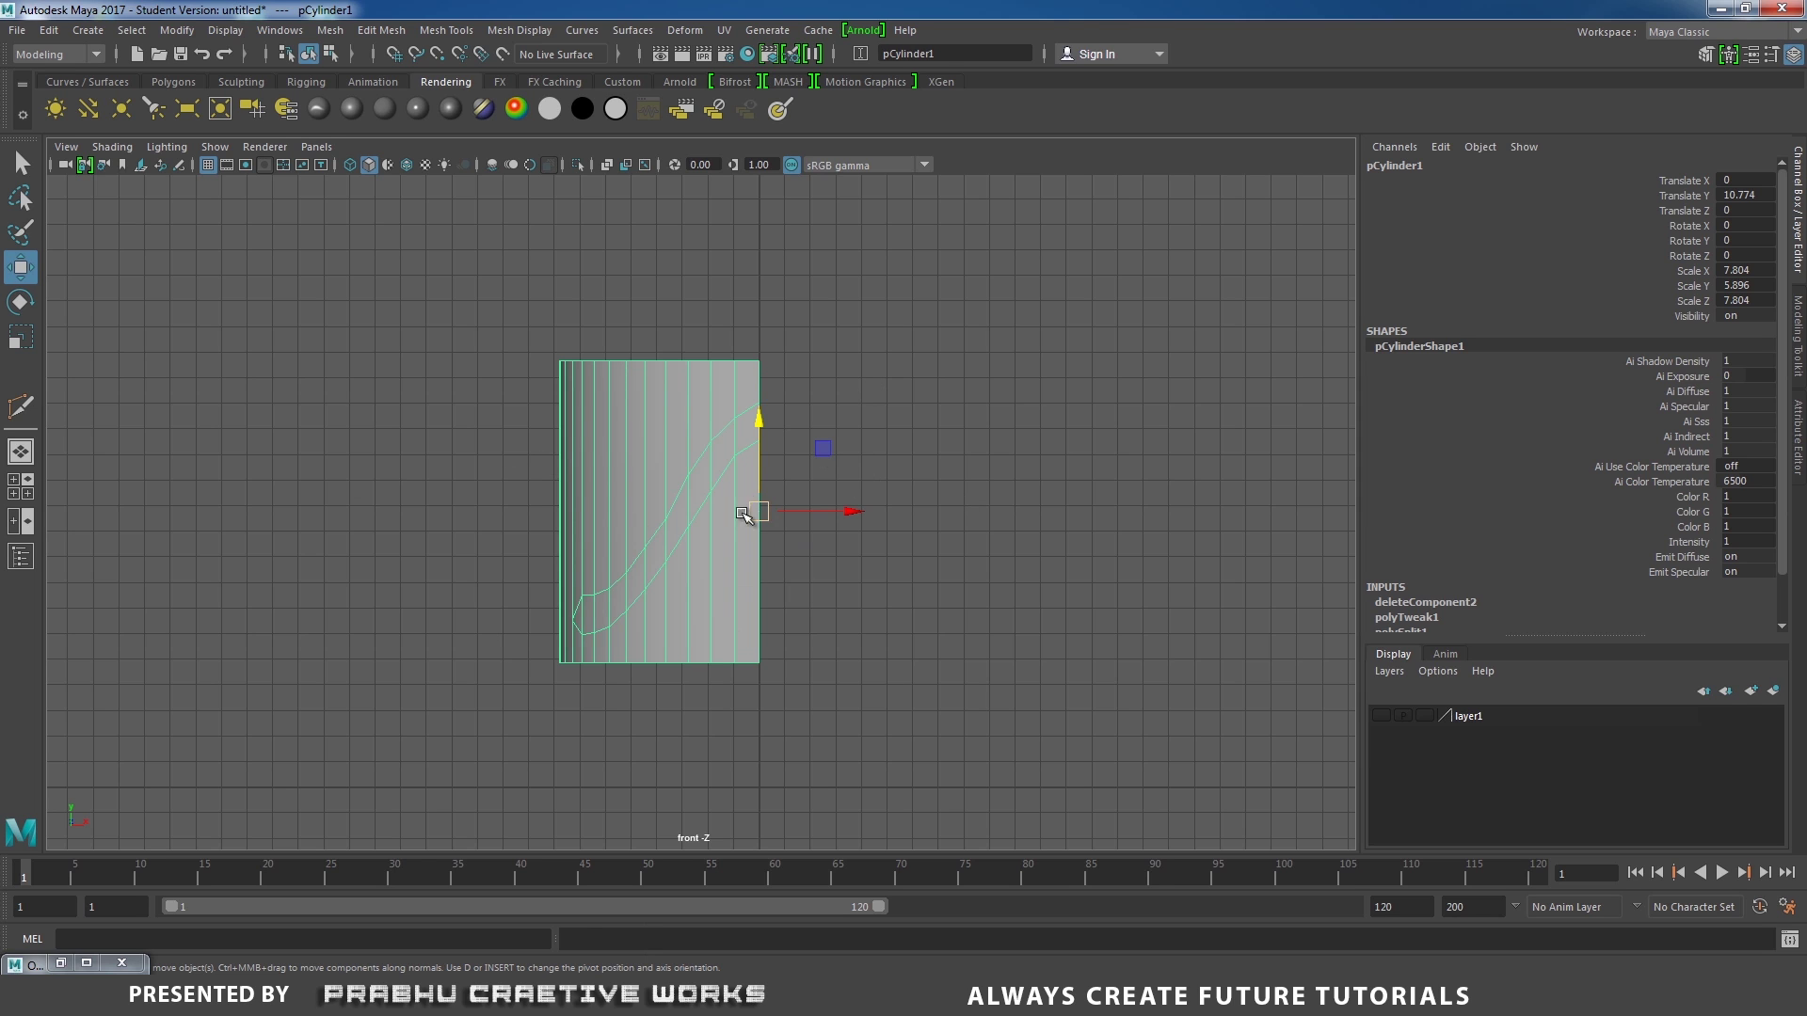
{"action": "left_click", "coordinate": [325, 32]}
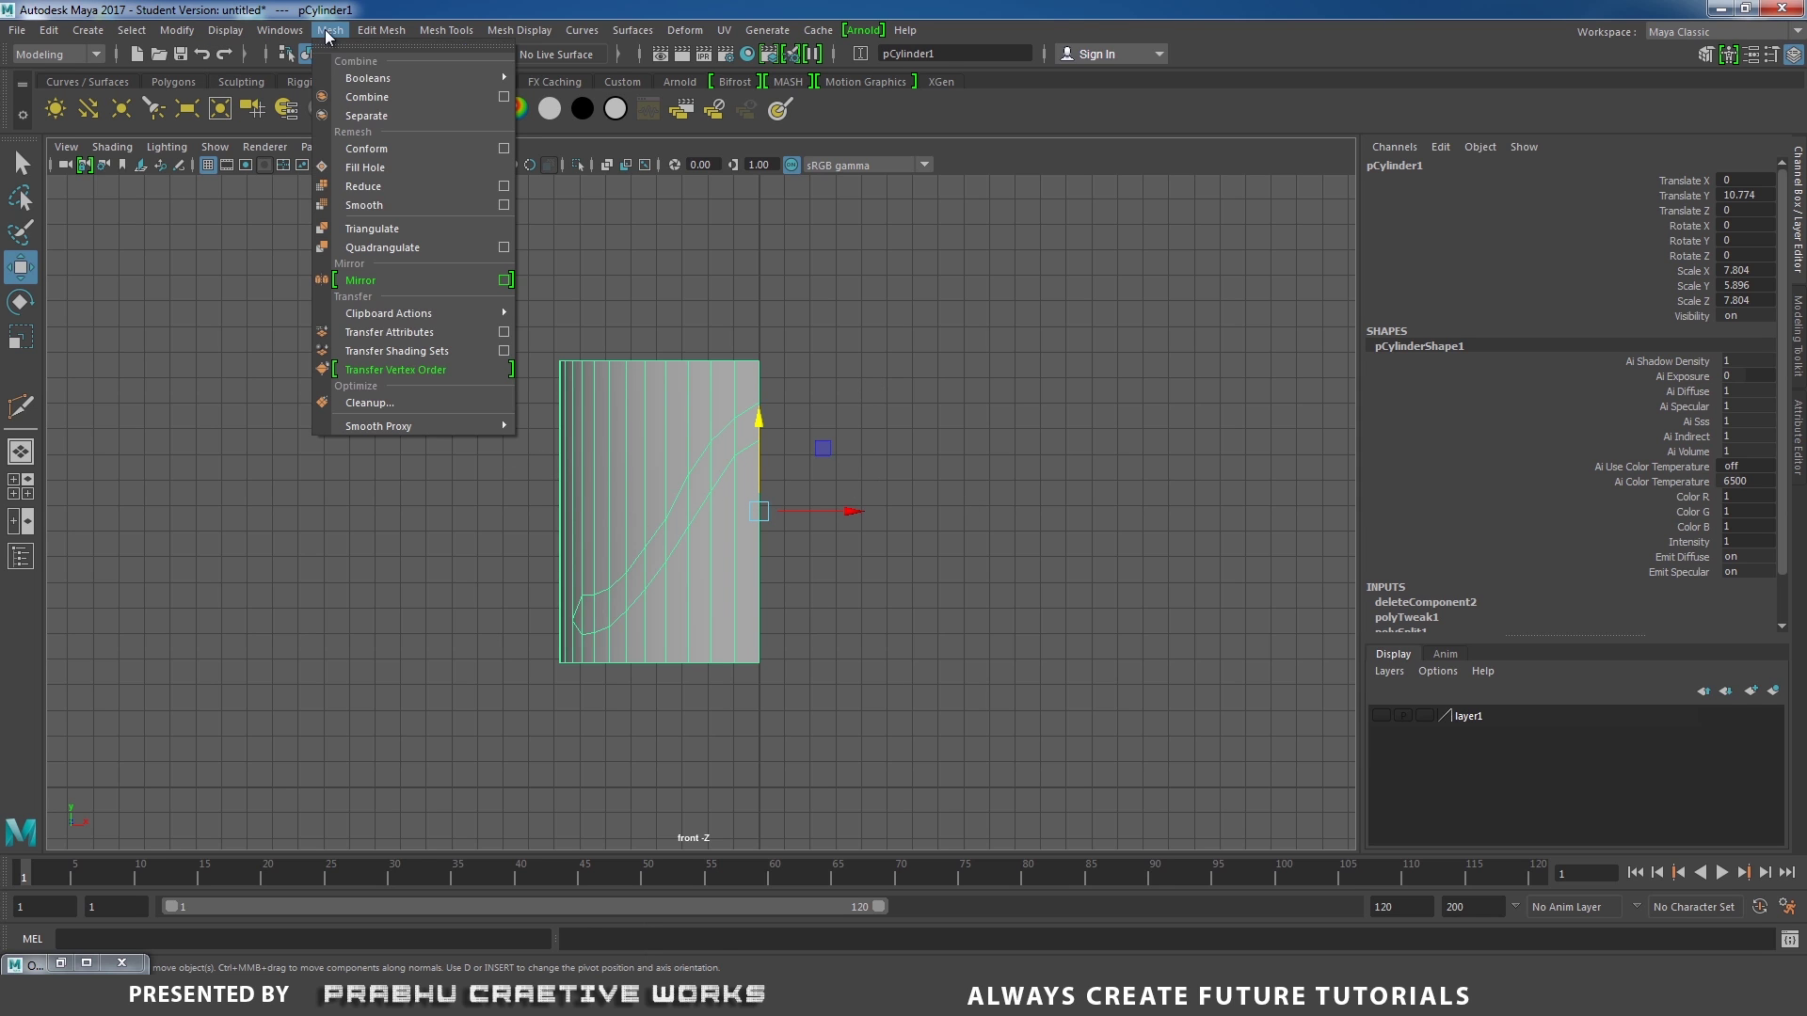
{"action": "left_click", "coordinate": [417, 282]}
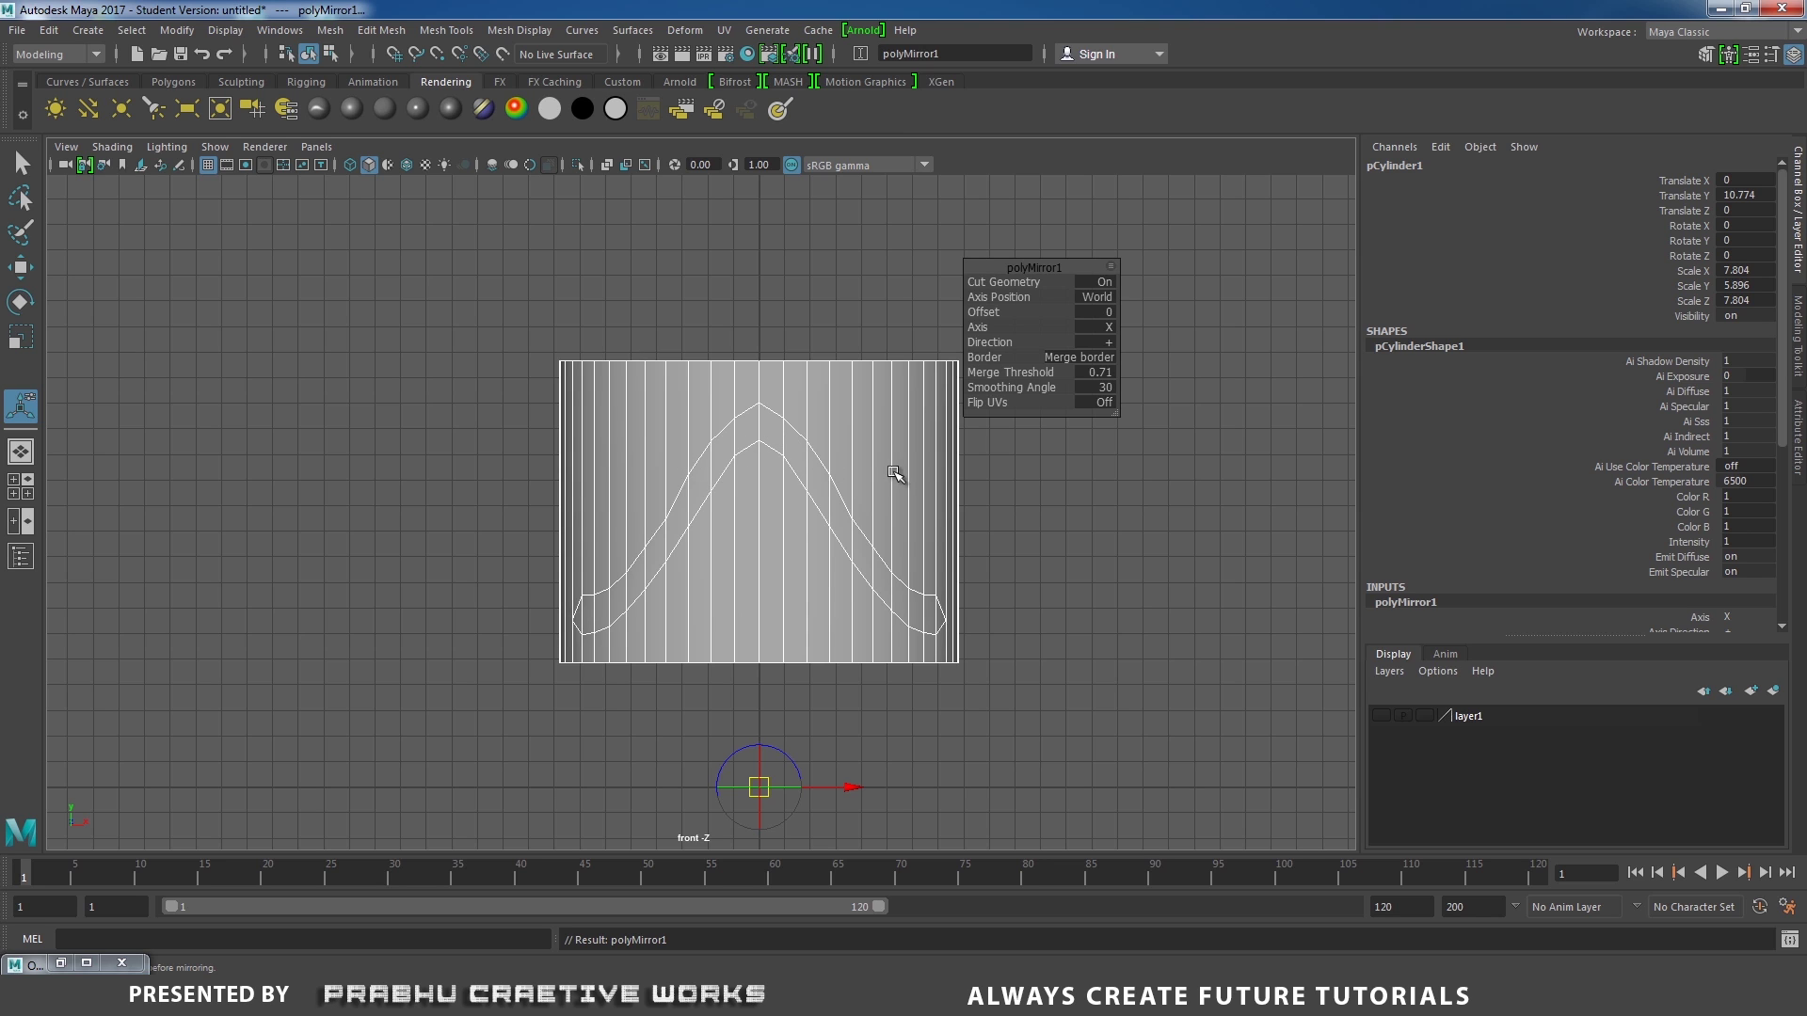
{"action": "left_click_drag", "start_coordinate": [1005, 345], "coordinate": [1113, 353]}
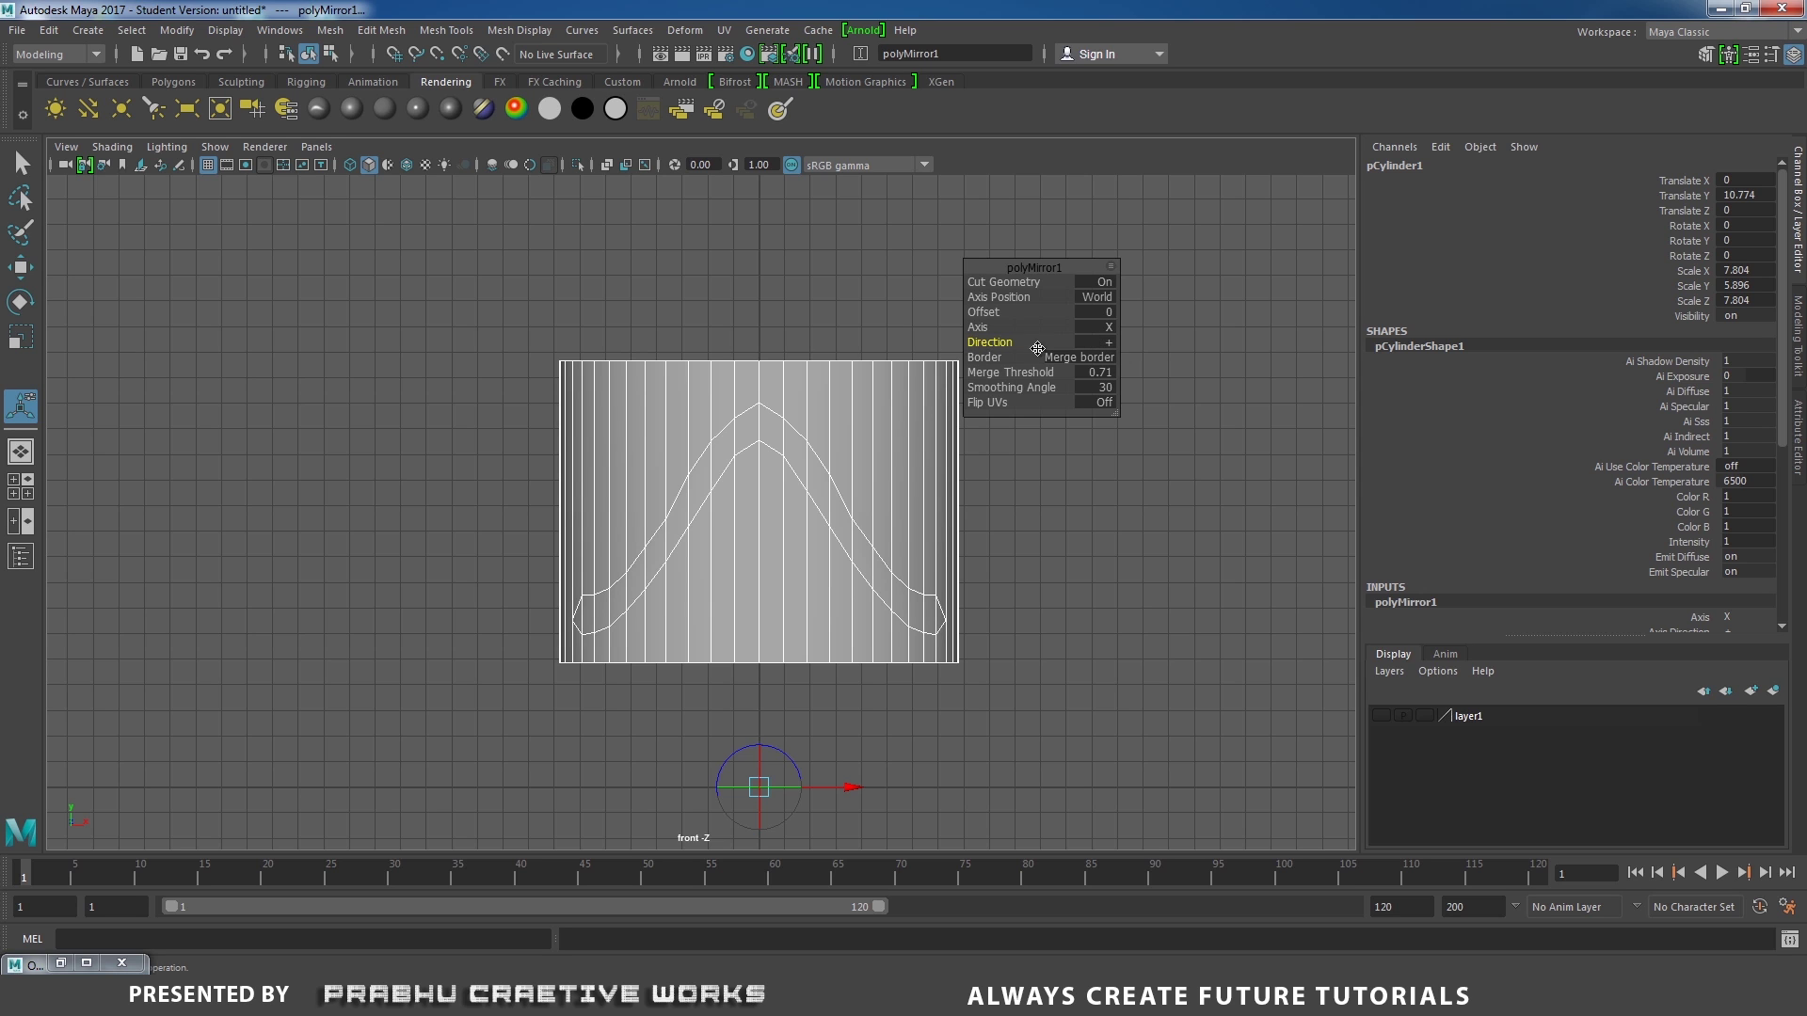
Lower the two centre vertices at the wave's crest slightly to round it, and raise all of the wave's vertices a little.
{"action": "right_click_drag", "start_coordinate": [826, 433], "coordinate": [751, 426]}
{"action": "left_click_drag", "start_coordinate": [762, 409], "coordinate": [772, 457]}
{"action": "key", "text": "w"}
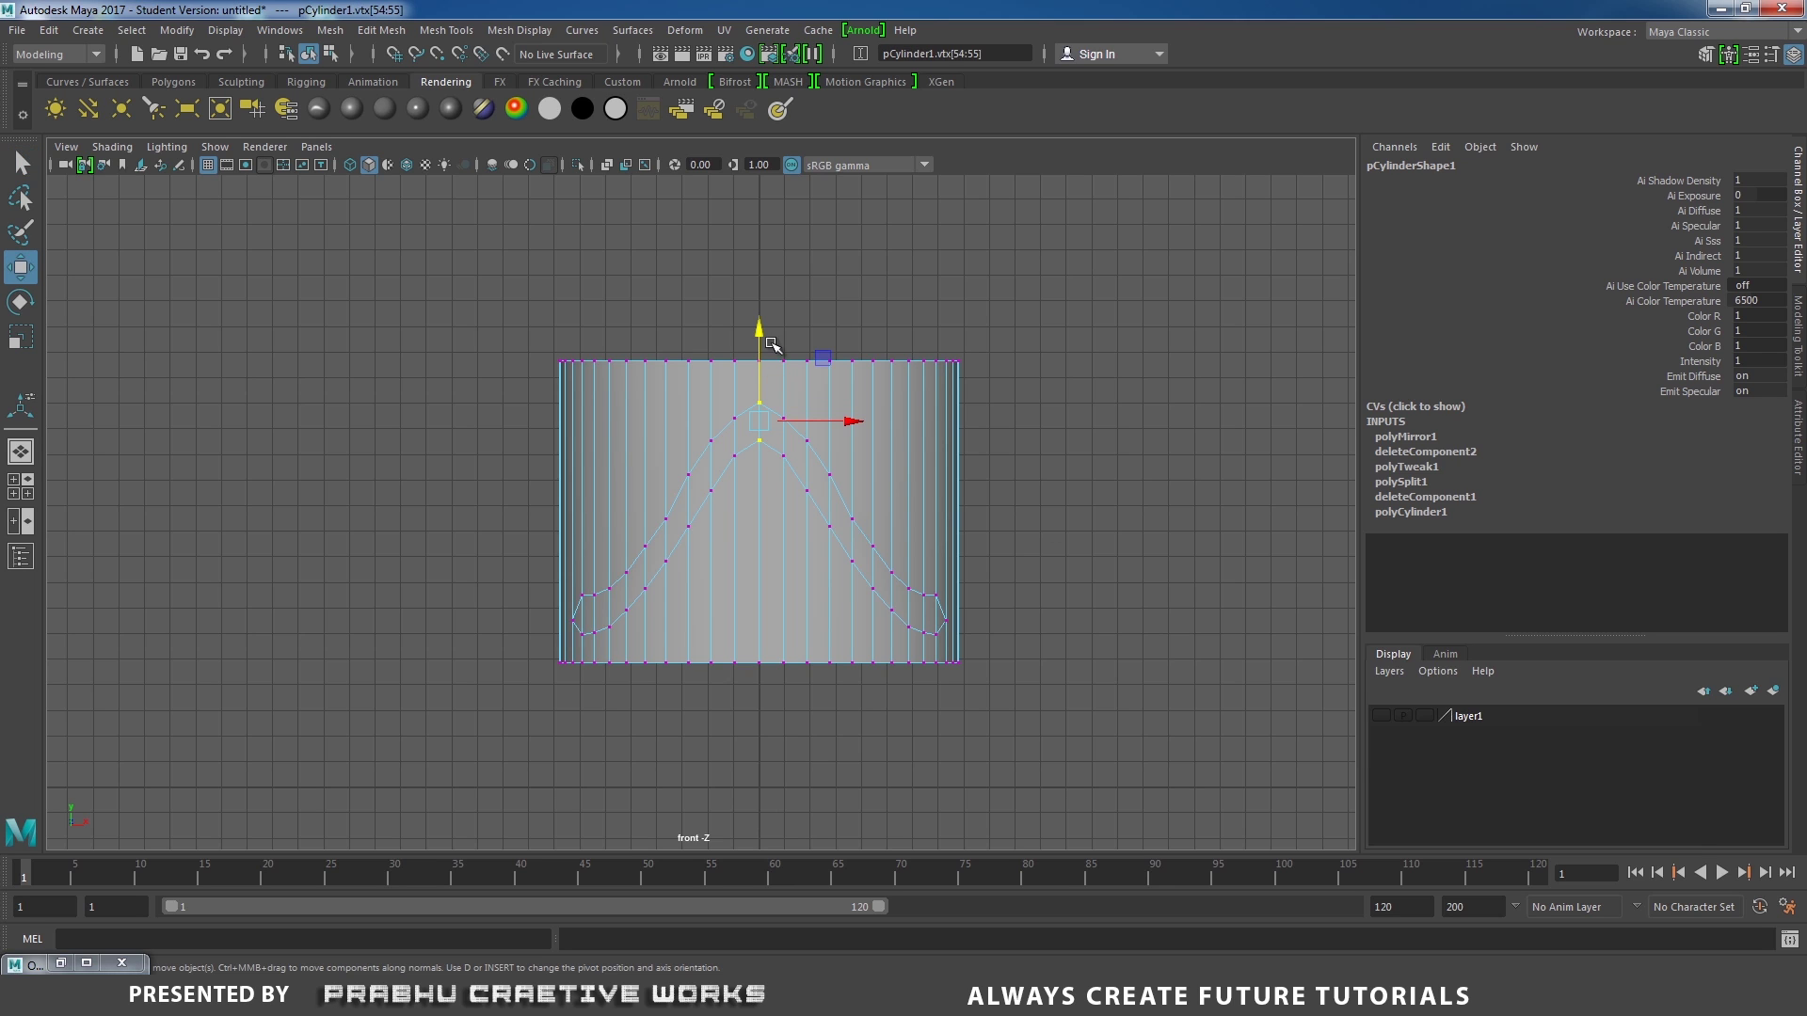
{"action": "left_click_drag", "start_coordinate": [760, 330], "coordinate": [763, 341]}
{"action": "left_click_drag", "start_coordinate": [382, 399], "coordinate": [1038, 640]}
{"action": "left_click_drag", "start_coordinate": [758, 431], "coordinate": [760, 416]}
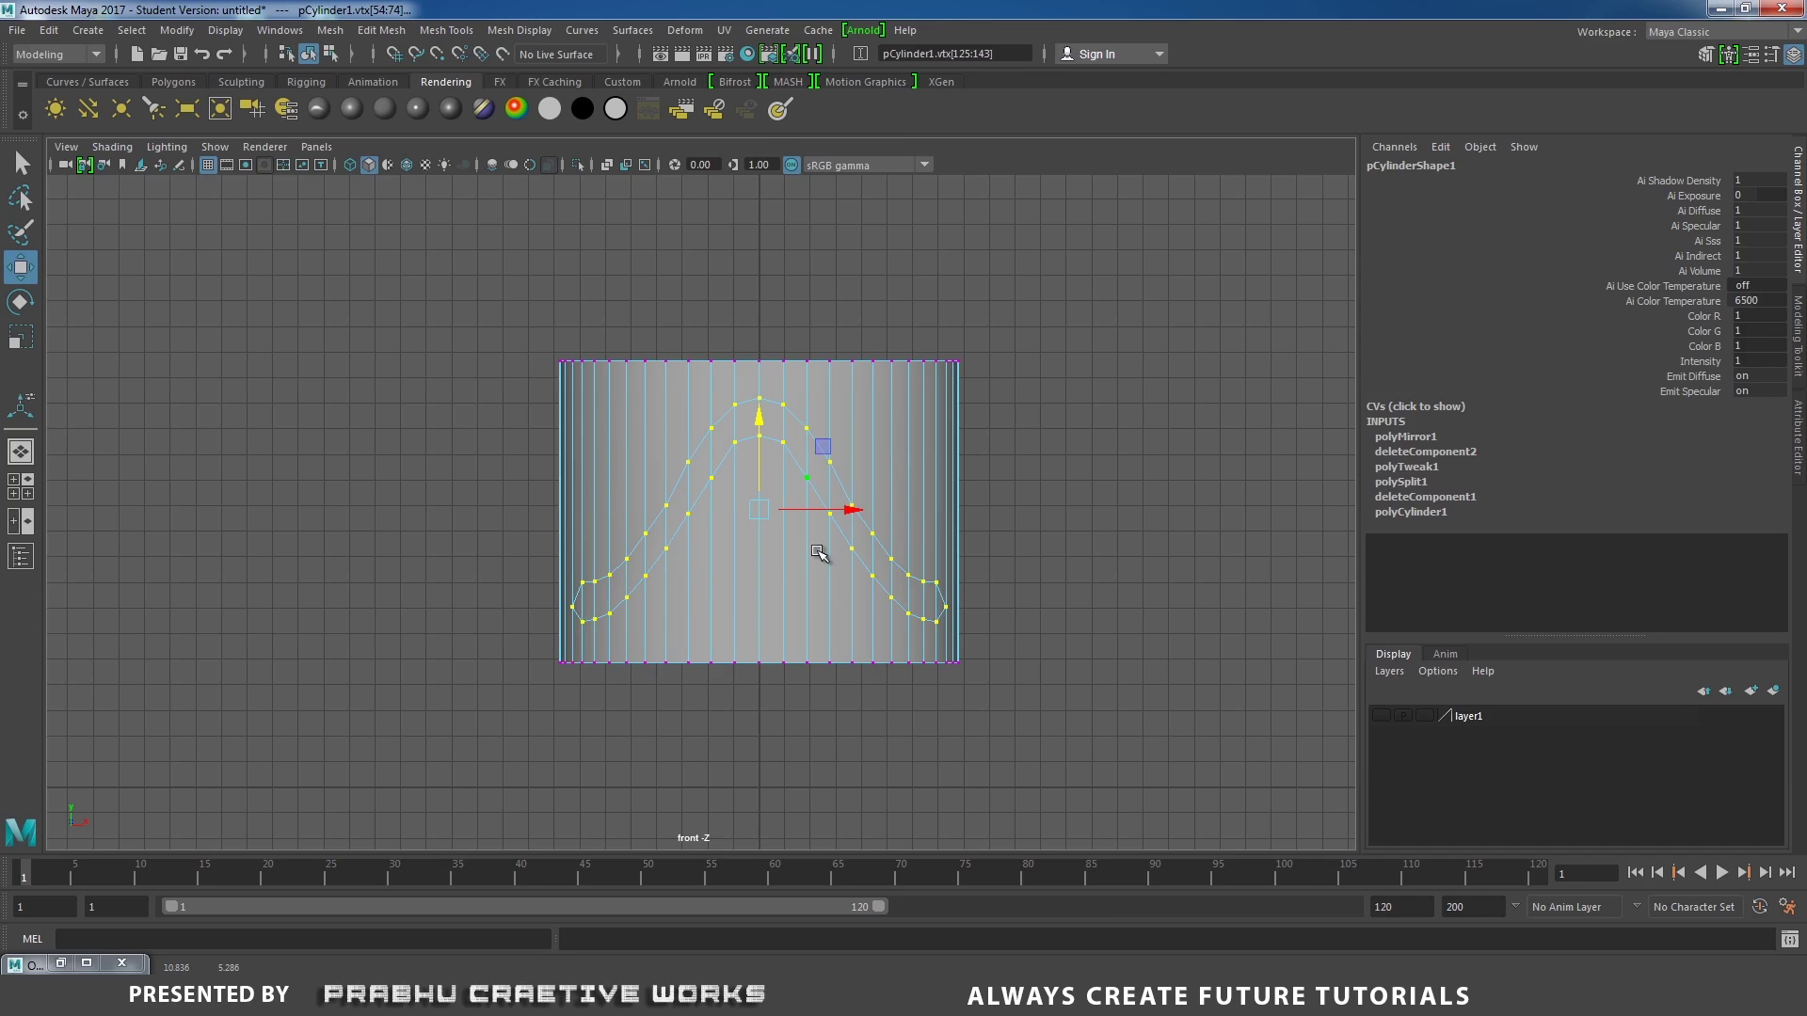
Return the cylinder to object mode and save the scene as Complex Model 10.ma.
{"action": "right_click_drag", "start_coordinate": [757, 459], "coordinate": [890, 451]}
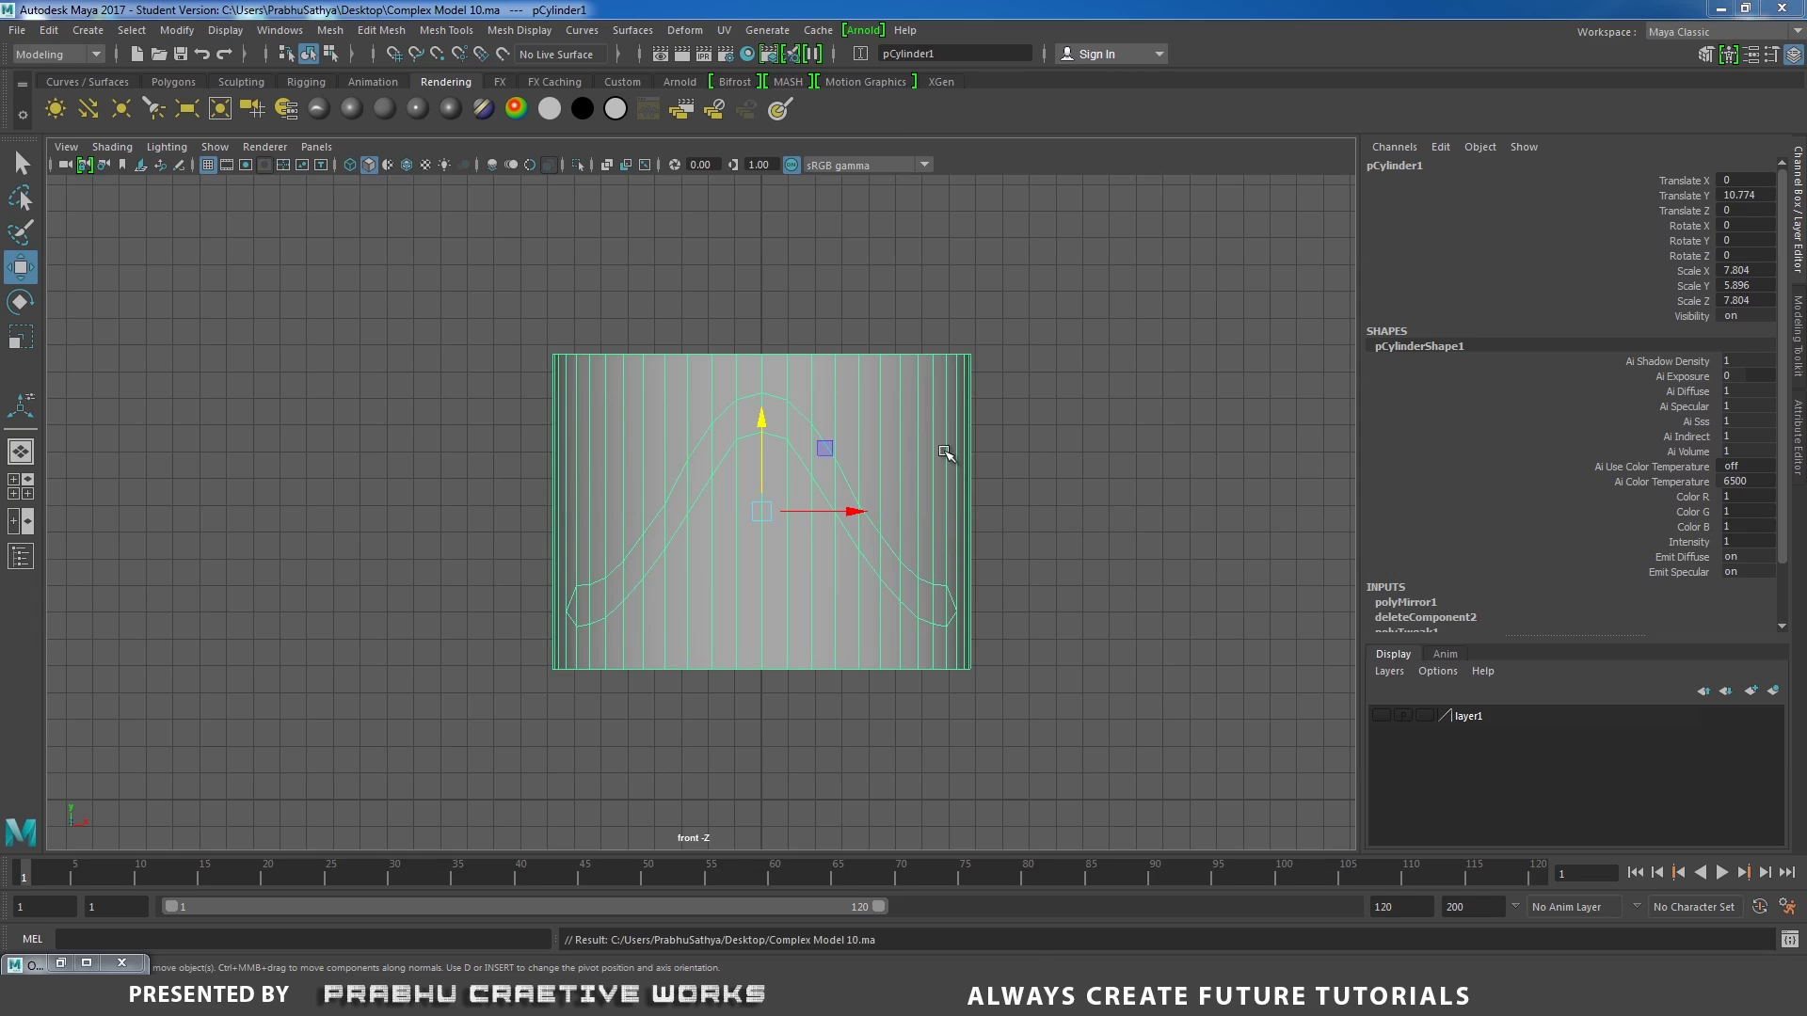
Lower the lower outline's vertices at the wave's crest and along its left slope slightly to widen the band.
{"action": "right_click_drag", "start_coordinate": [885, 452], "coordinate": [754, 484]}
{"action": "scroll", "coordinate": [776, 568], "scroll_direction": "up", "scroll_amount": 2}
{"action": "left_click_drag", "start_coordinate": [730, 400], "coordinate": [824, 455]}
{"action": "left_click_drag", "start_coordinate": [676, 460], "coordinate": [609, 640], "text": "shift"}
{"action": "left_click_drag", "start_coordinate": [702, 432], "coordinate": [711, 442]}
Lower the lower outline's vertices along the wave's right slope to match the left side, adjusting the middle ones individually.
{"action": "left_click_drag", "start_coordinate": [844, 463], "coordinate": [1016, 671]}
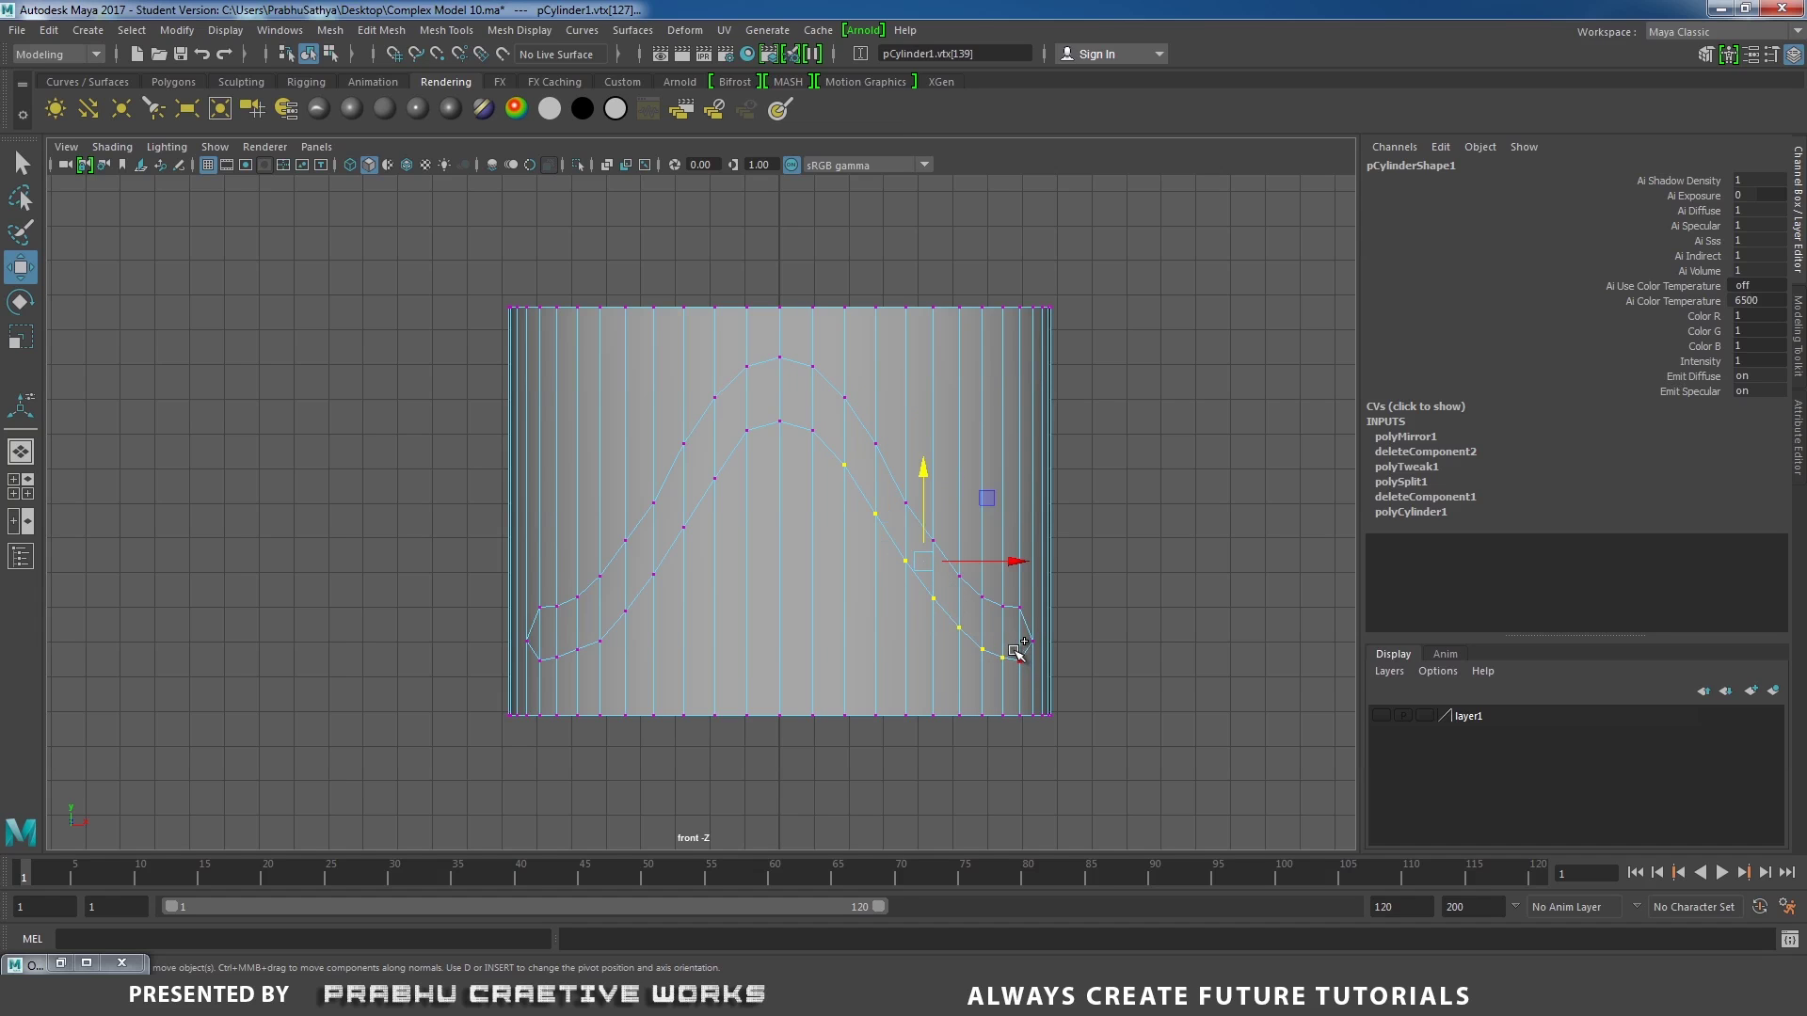
{"action": "left_click_drag", "start_coordinate": [918, 466], "coordinate": [881, 546]}
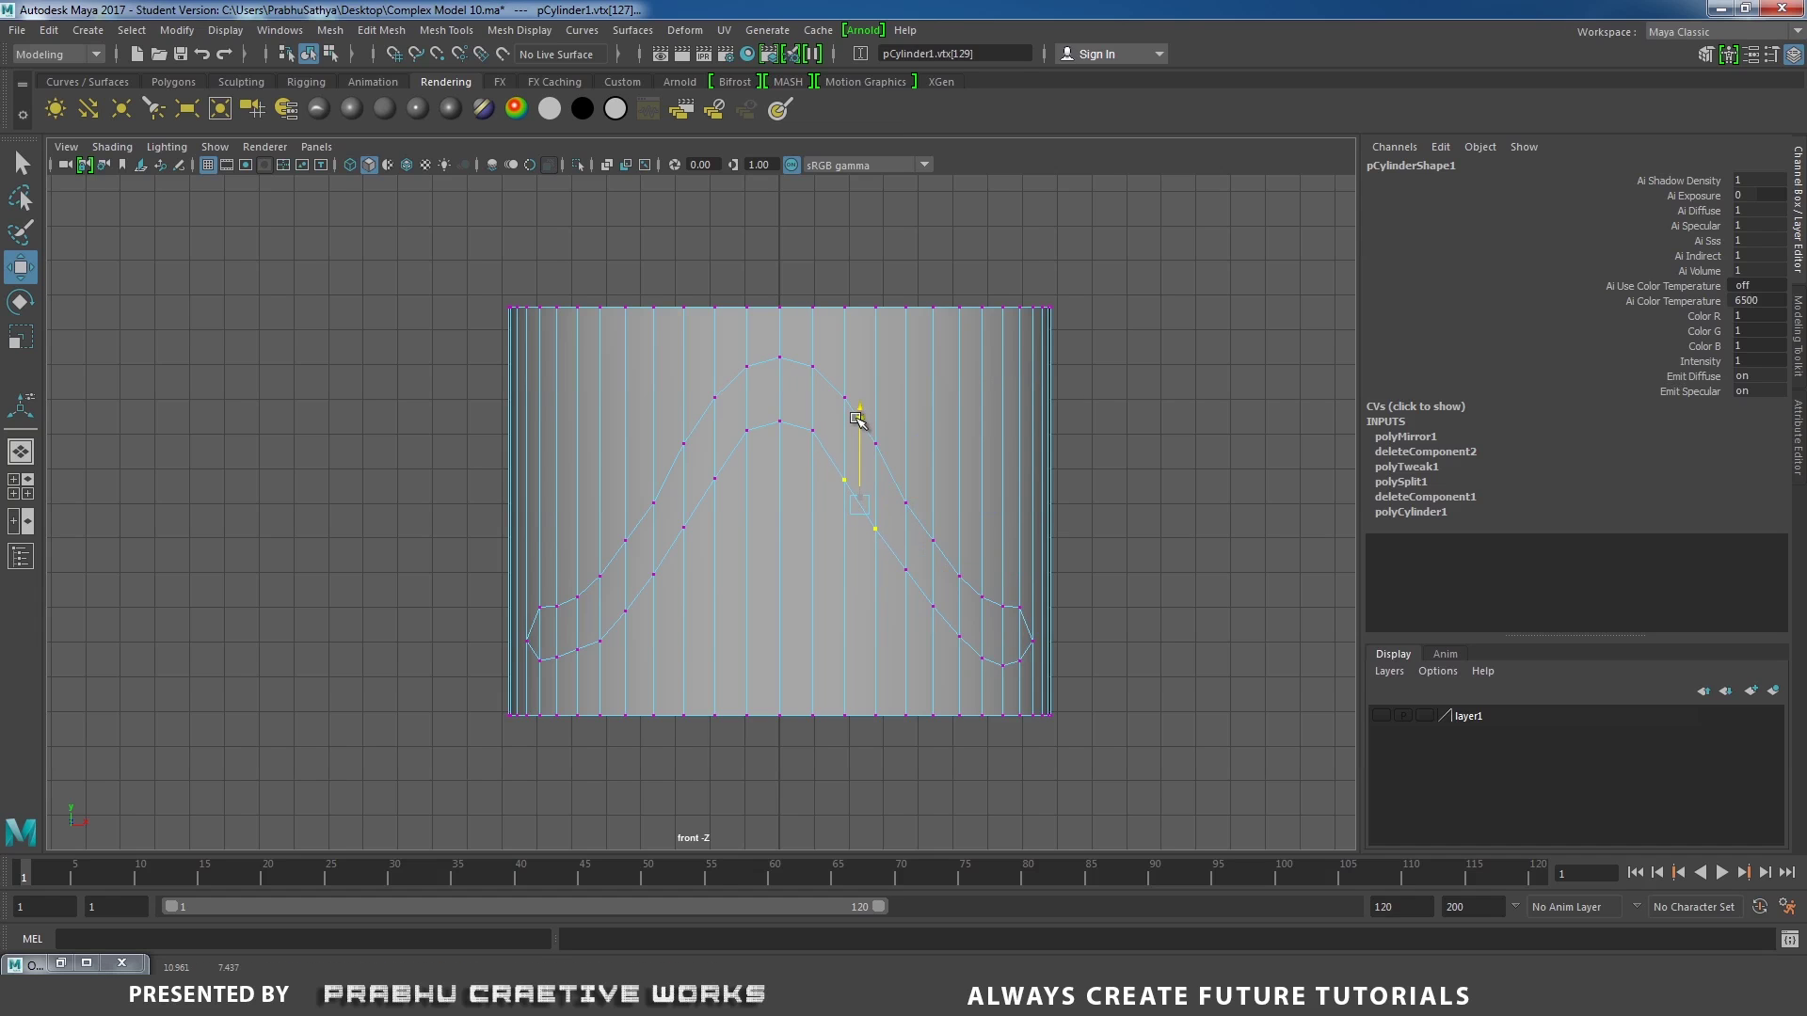
{"action": "left_click", "coordinate": [907, 551]}
{"action": "left_click_drag", "start_coordinate": [902, 548], "coordinate": [916, 583]}
{"action": "left_click", "coordinate": [909, 482]}
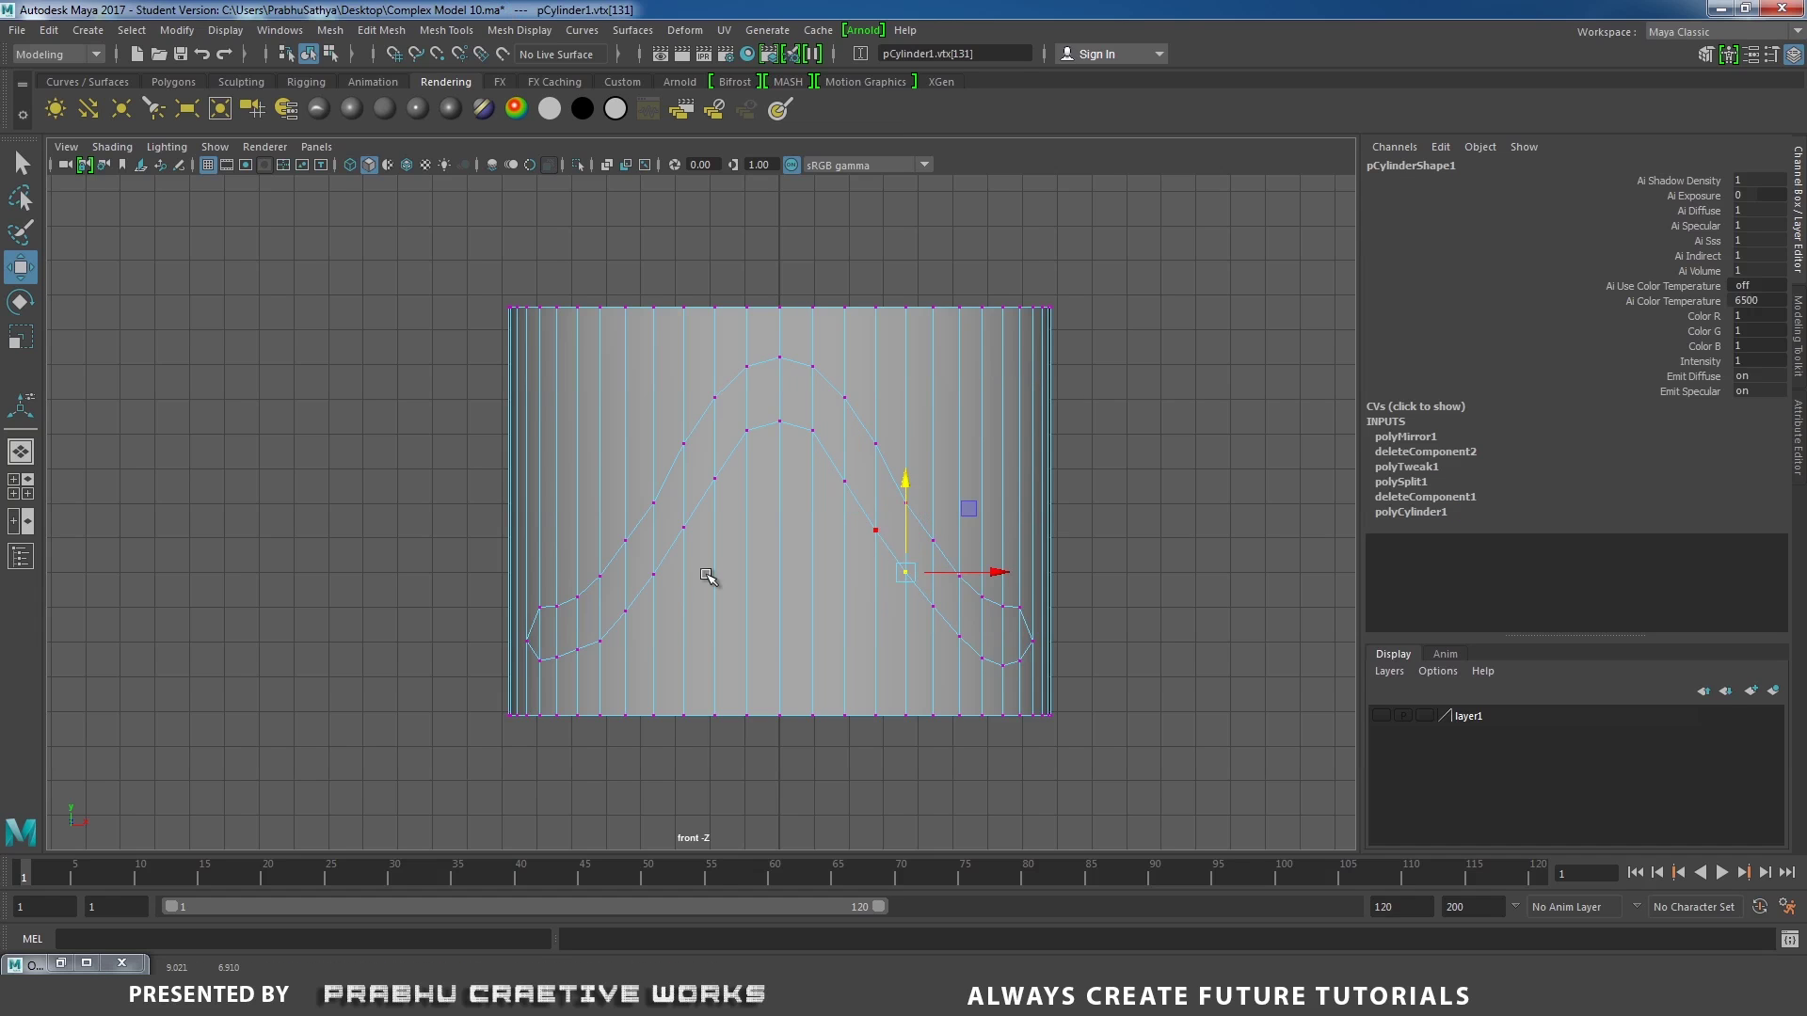
Nudge the lower outline's vertices midway down the left slope slightly lower to even the curve.
{"action": "left_click_drag", "start_coordinate": [625, 557], "coordinate": [674, 629]}
{"action": "left_click_drag", "start_coordinate": [637, 503], "coordinate": [704, 545]}
{"action": "left_click_drag", "start_coordinate": [685, 458], "coordinate": [686, 461]}
{"action": "left_click", "coordinate": [808, 577]}
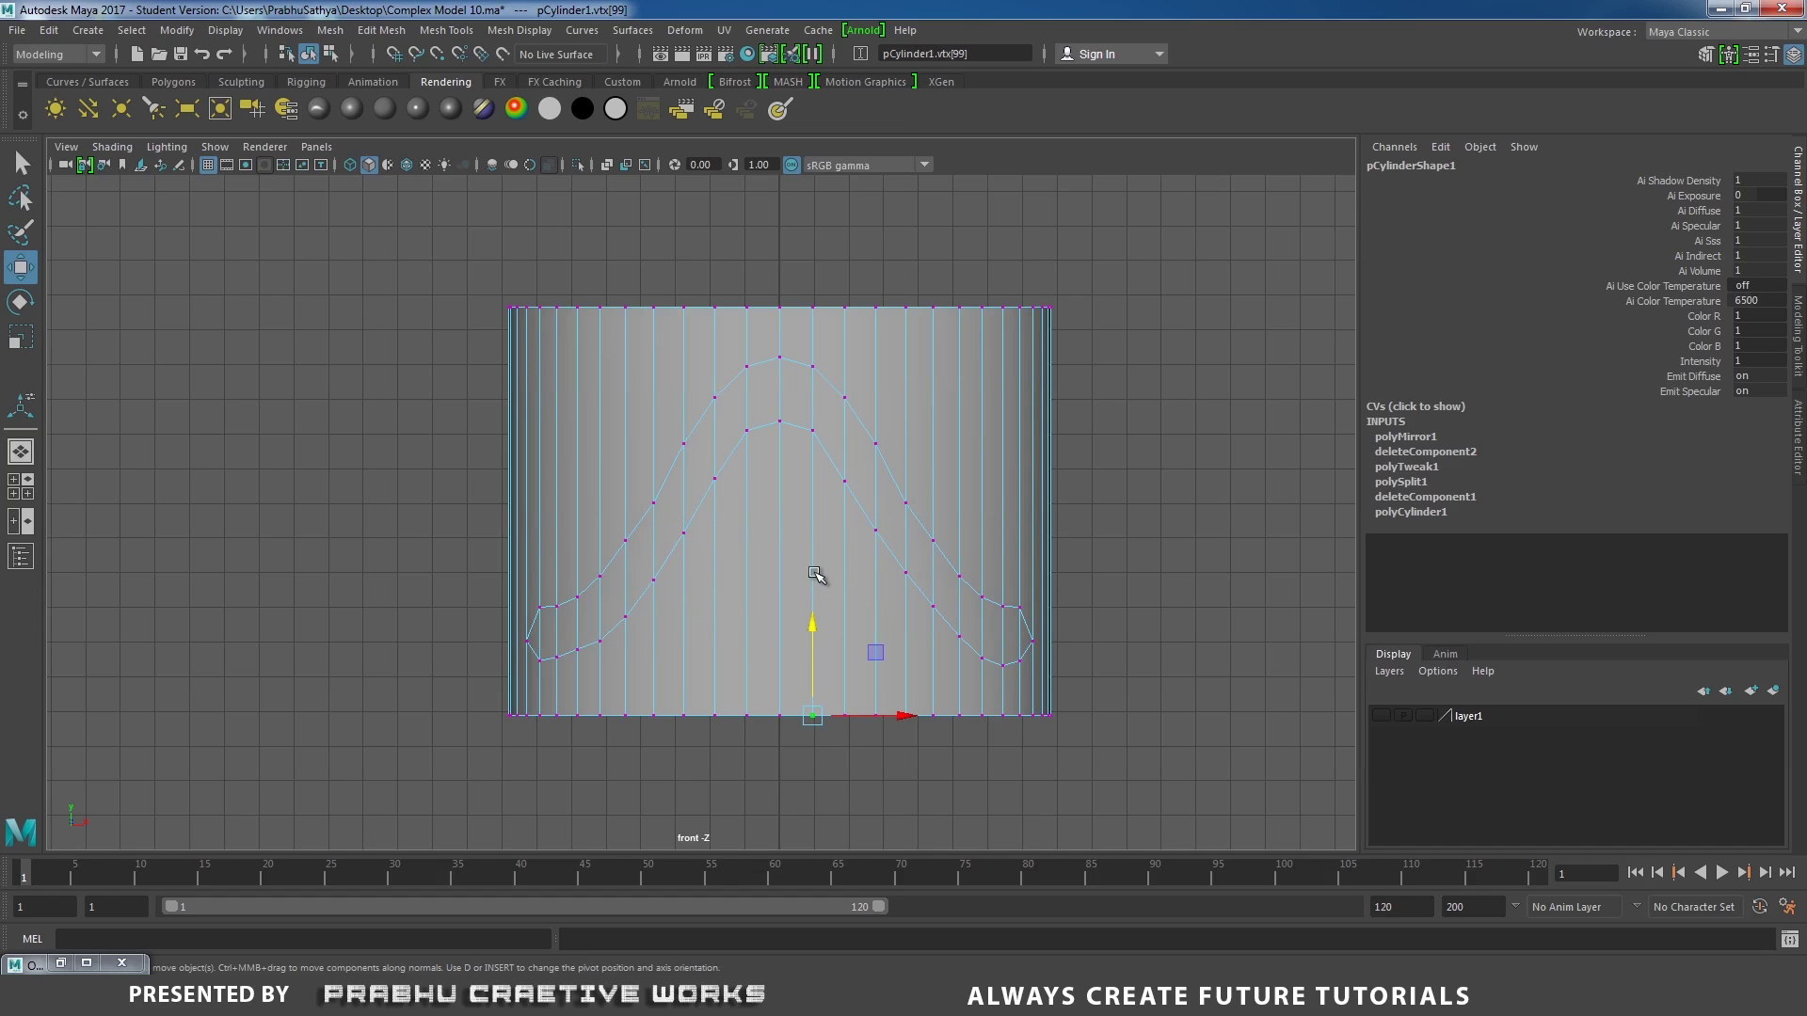
In the perspective view, select all faces of the wave band from one tip to the other.
{"action": "right_click_drag", "start_coordinate": [782, 448], "coordinate": [788, 489]}
{"action": "left_click", "coordinate": [410, 398]}
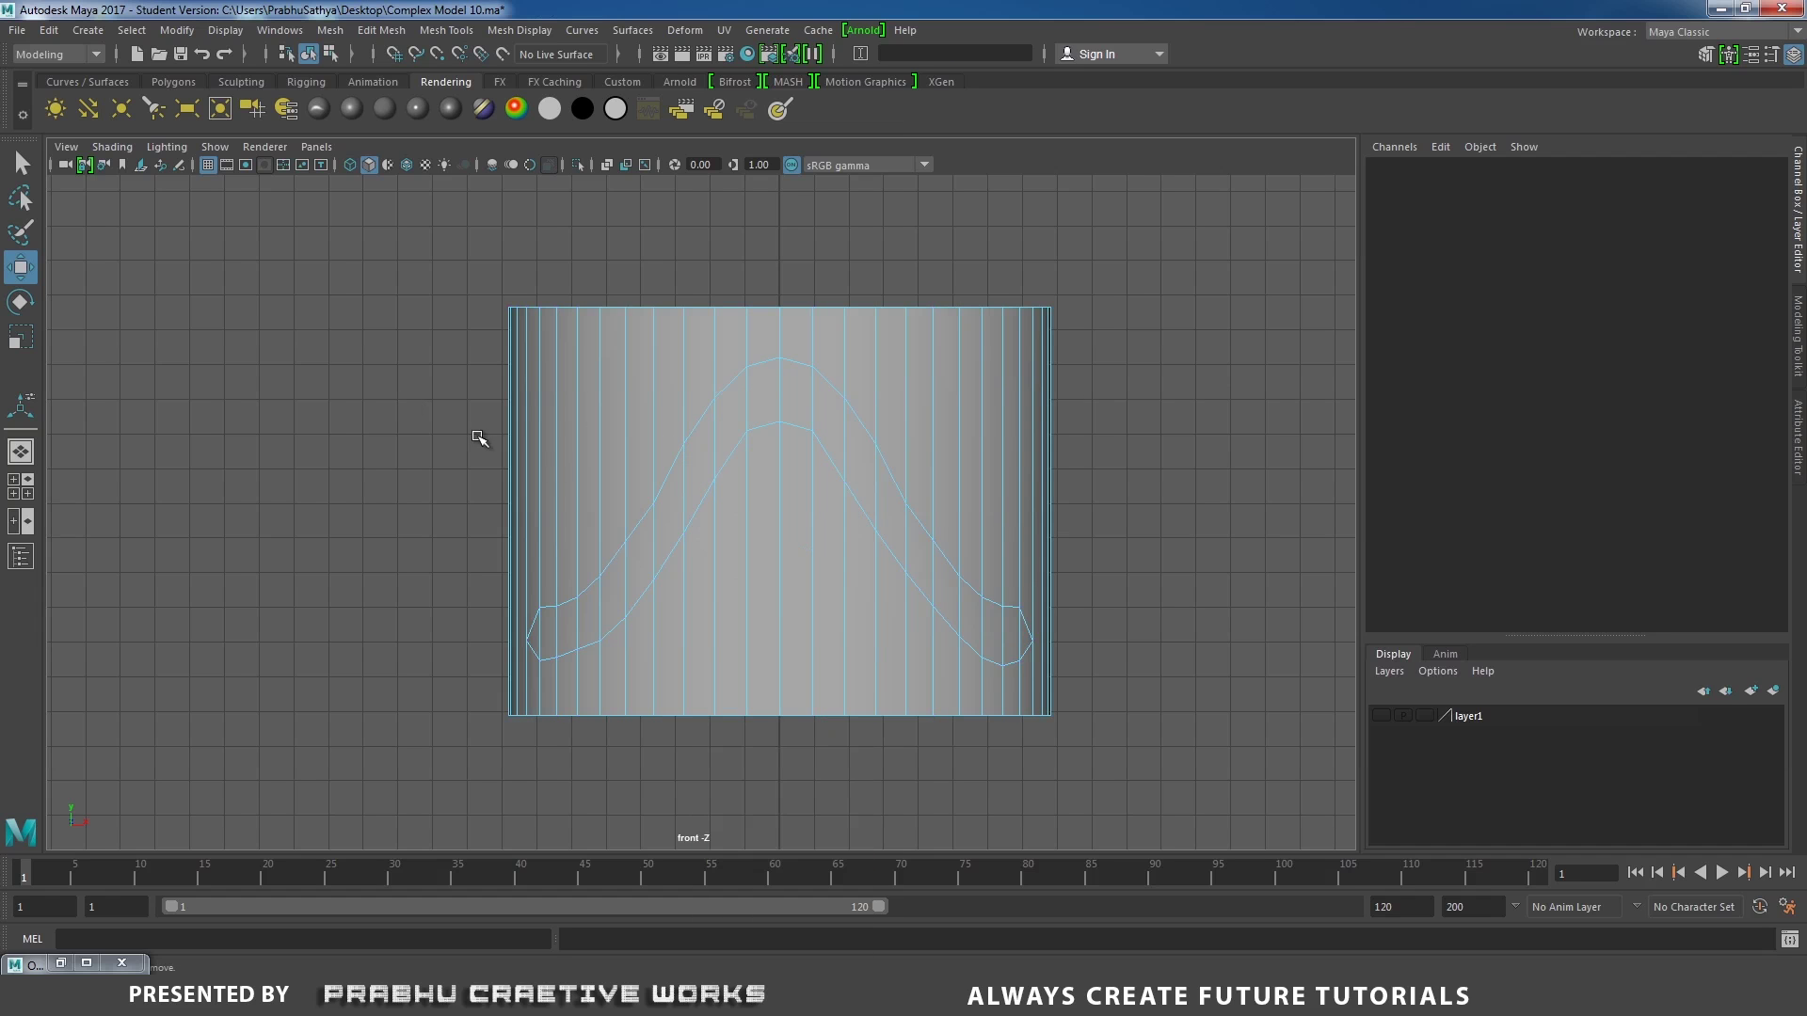
{"action": "key", "text": "space"}
{"action": "left_click_drag", "start_coordinate": [815, 557], "coordinate": [816, 470]}
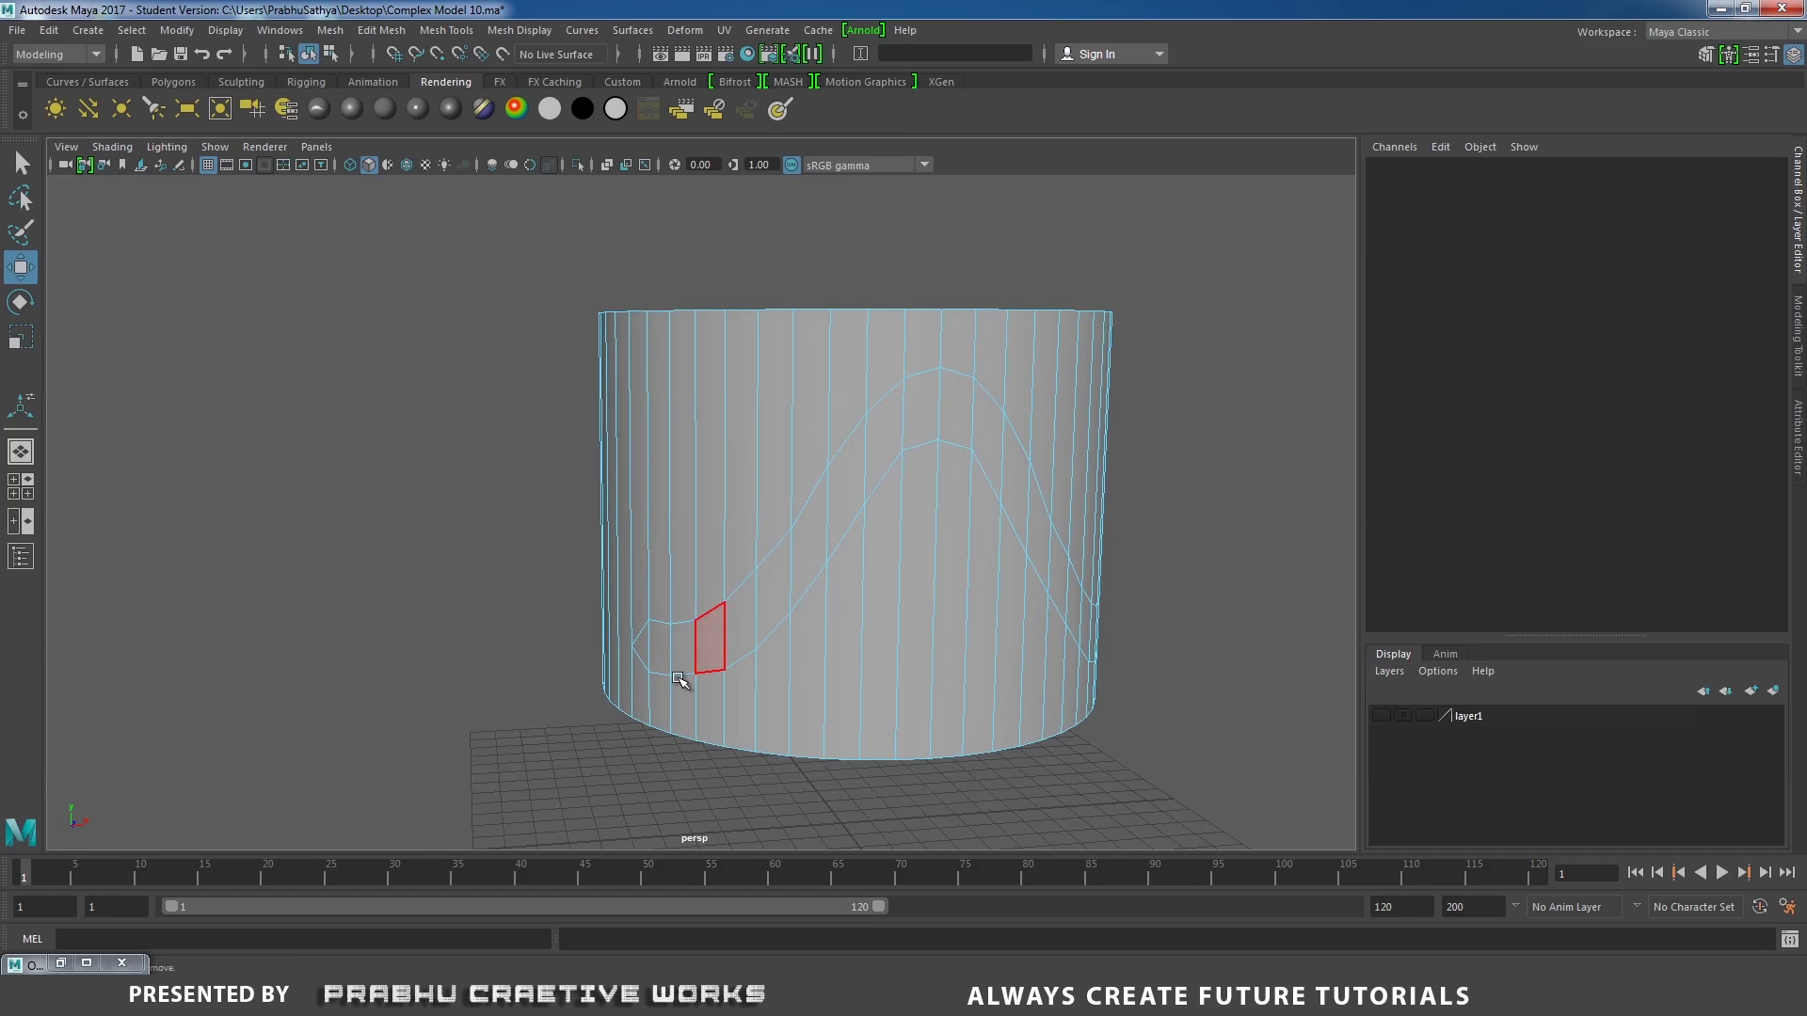
{"action": "left_click", "coordinate": [670, 647]}
{"action": "left_click_drag", "start_coordinate": [742, 674], "coordinate": [799, 653], "text": "alt"}
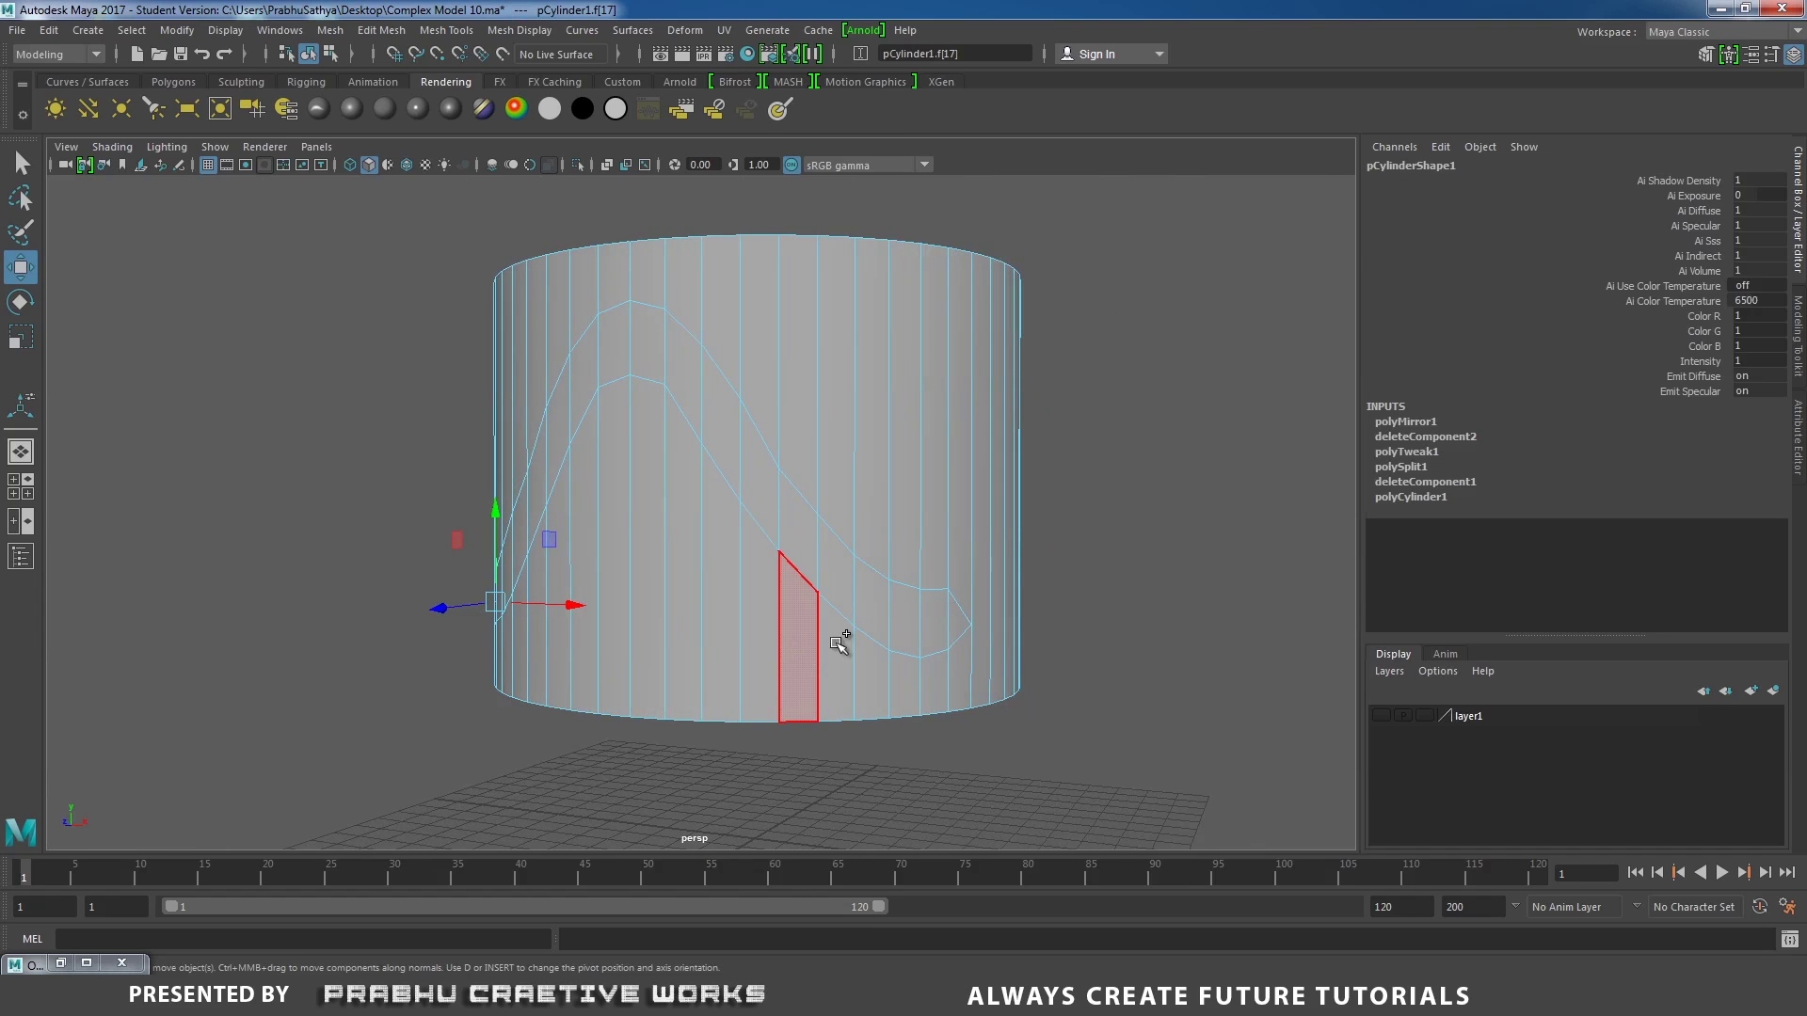
{"action": "double_click", "coordinate": [927, 631], "text": "shift"}
{"action": "left_click_drag", "start_coordinate": [927, 625], "coordinate": [829, 630], "text": "alt"}
{"action": "left_click", "coordinate": [691, 619], "text": "shift"}
{"action": "left_click_drag", "start_coordinate": [710, 625], "coordinate": [756, 644], "text": "alt"}
{"action": "left_click", "coordinate": [867, 598], "text": "ctrl"}
{"action": "left_click", "coordinate": [864, 605], "text": "shift"}
Extrude the wave band's faces and scale them in slightly to leave a thin border around the band.
{"action": "left_click_drag", "start_coordinate": [693, 565], "coordinate": [743, 504], "text": "alt"}
{"action": "right_click_drag", "start_coordinate": [743, 497], "coordinate": [744, 542], "text": "shift"}
{"action": "left_click_drag", "start_coordinate": [847, 487], "coordinate": [612, 682], "text": "alt"}
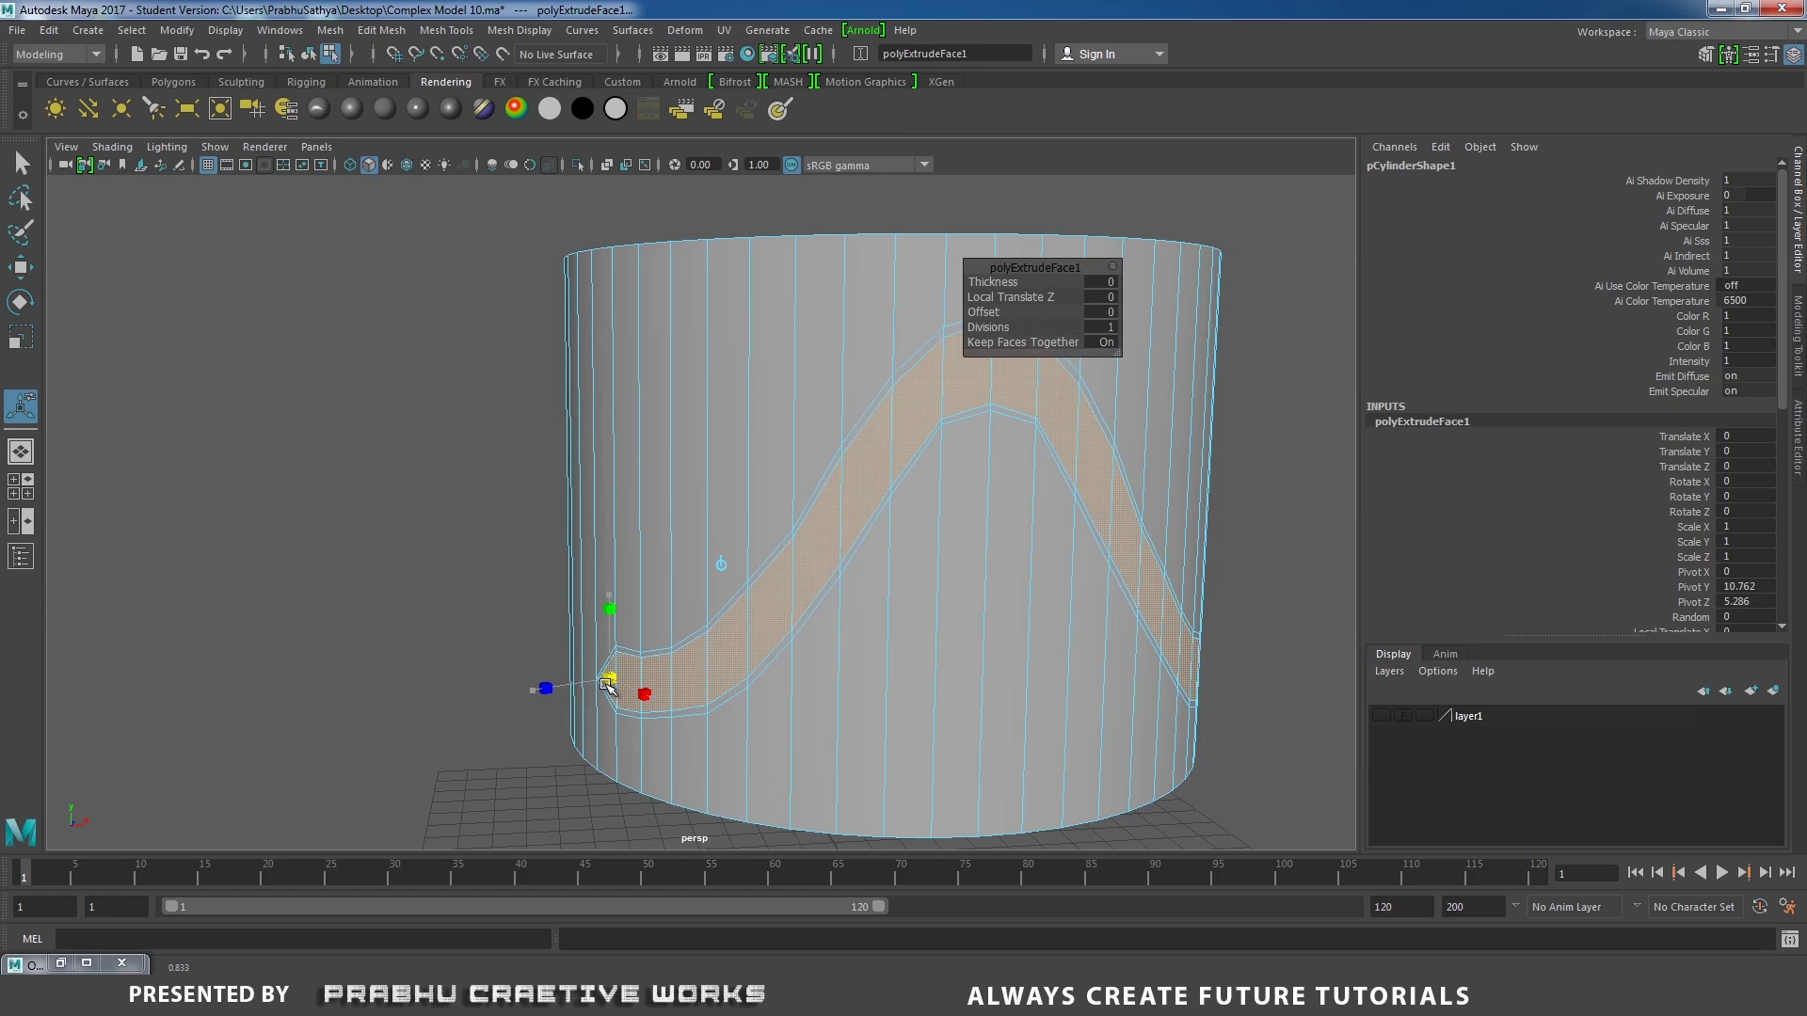
{"action": "left_click_drag", "start_coordinate": [607, 687], "coordinate": [612, 685]}
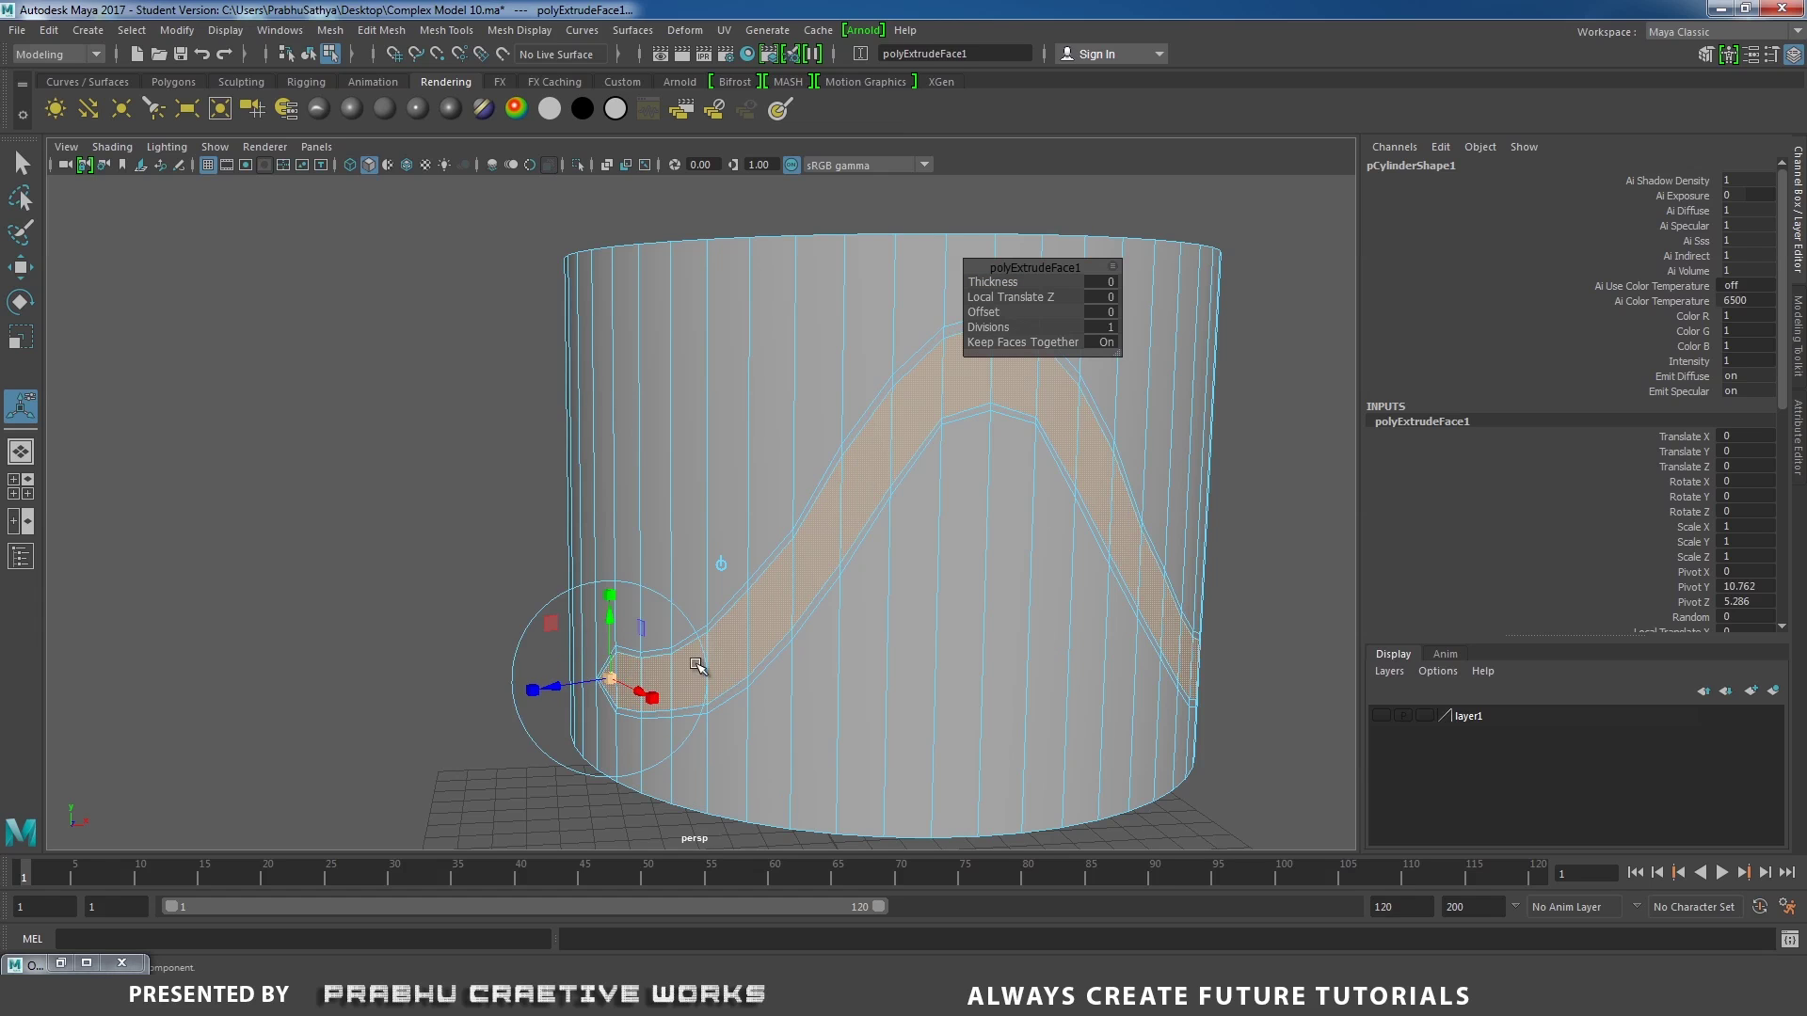
Extrude the inset band faces again and push them into the cylinder to form a groove.
{"action": "right_click_drag", "start_coordinate": [747, 591], "coordinate": [750, 647], "text": "shift"}
{"action": "left_click_drag", "start_coordinate": [729, 683], "coordinate": [723, 697], "text": "alt"}
{"action": "left_click_drag", "start_coordinate": [545, 716], "coordinate": [643, 729]}
{"action": "right_click_drag", "start_coordinate": [643, 728], "coordinate": [930, 439], "text": "alt"}
{"action": "left_click_drag", "start_coordinate": [755, 578], "coordinate": [793, 668], "text": "alt"}
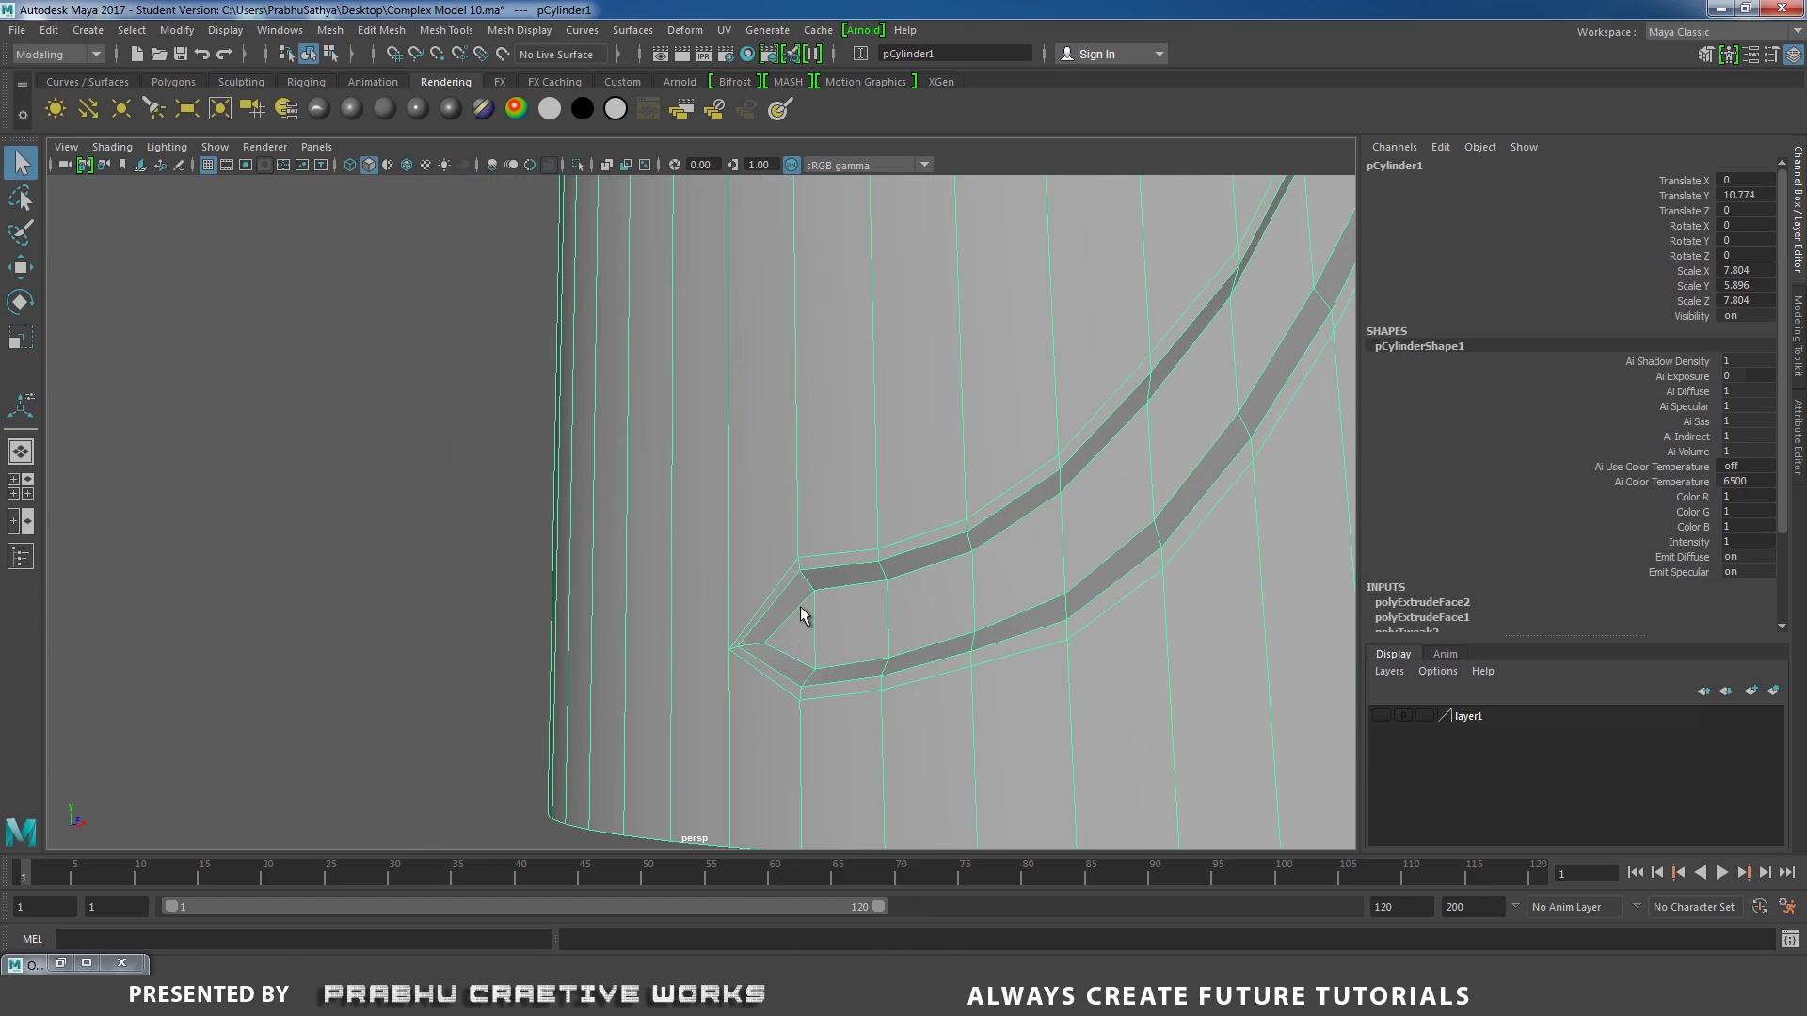
Insert an edge loop along the middle of the groove's floor and move it inward to round the groove.
{"action": "right_click_drag", "start_coordinate": [960, 578], "coordinate": [872, 564], "text": "shift"}
{"action": "left_click", "coordinate": [824, 638]}
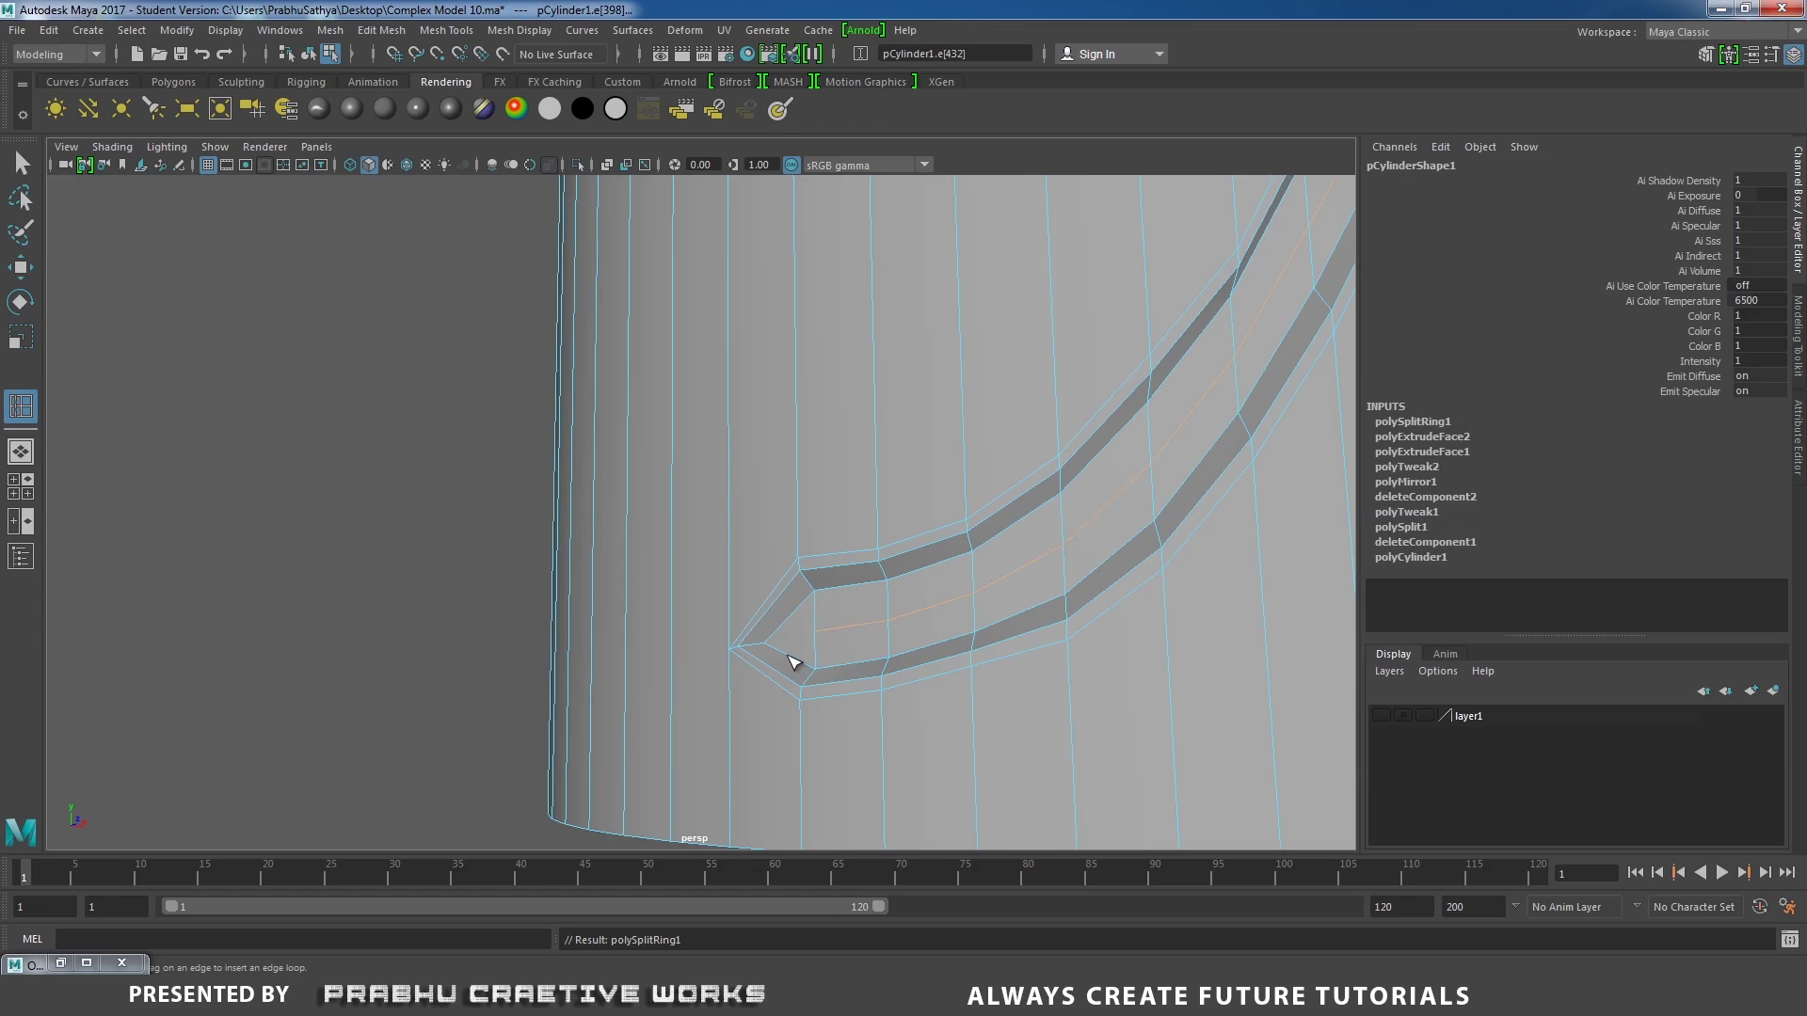
{"action": "left_click_drag", "start_coordinate": [809, 653], "coordinate": [721, 554], "text": "alt"}
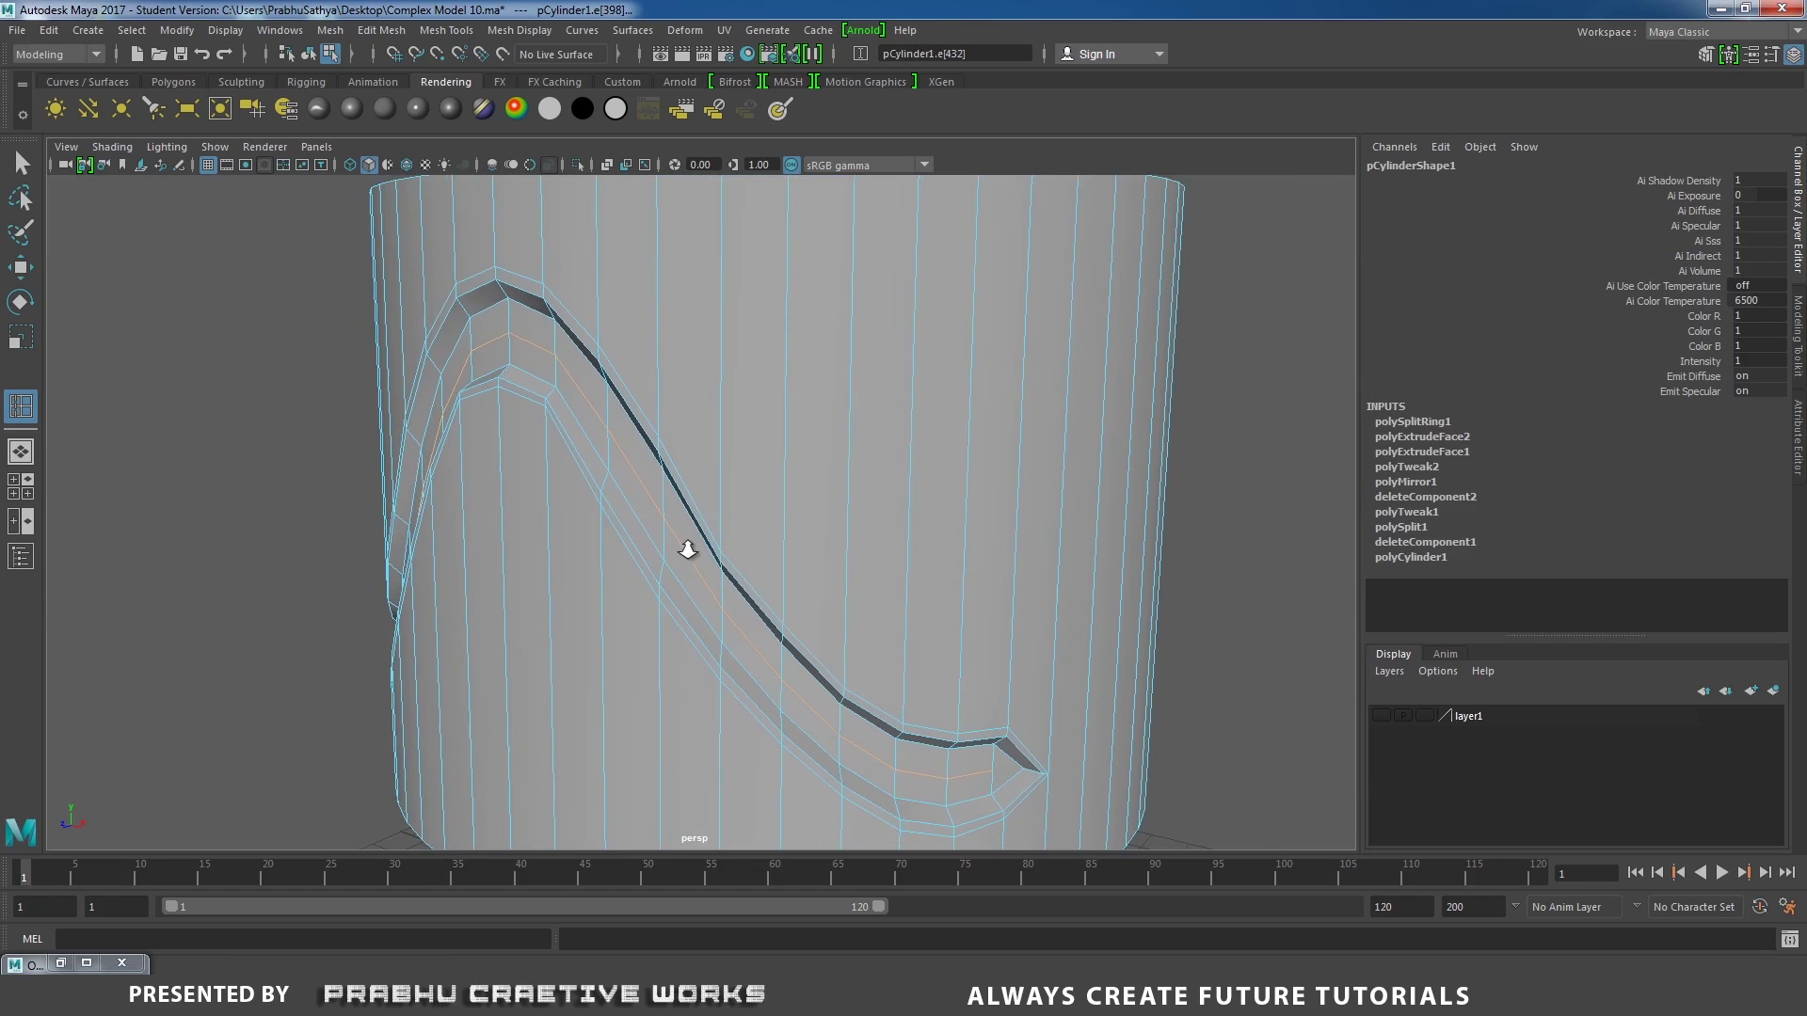
{"action": "scroll", "coordinate": [721, 554], "scroll_direction": "down", "scroll_amount": 5}
{"action": "key", "text": "w"}
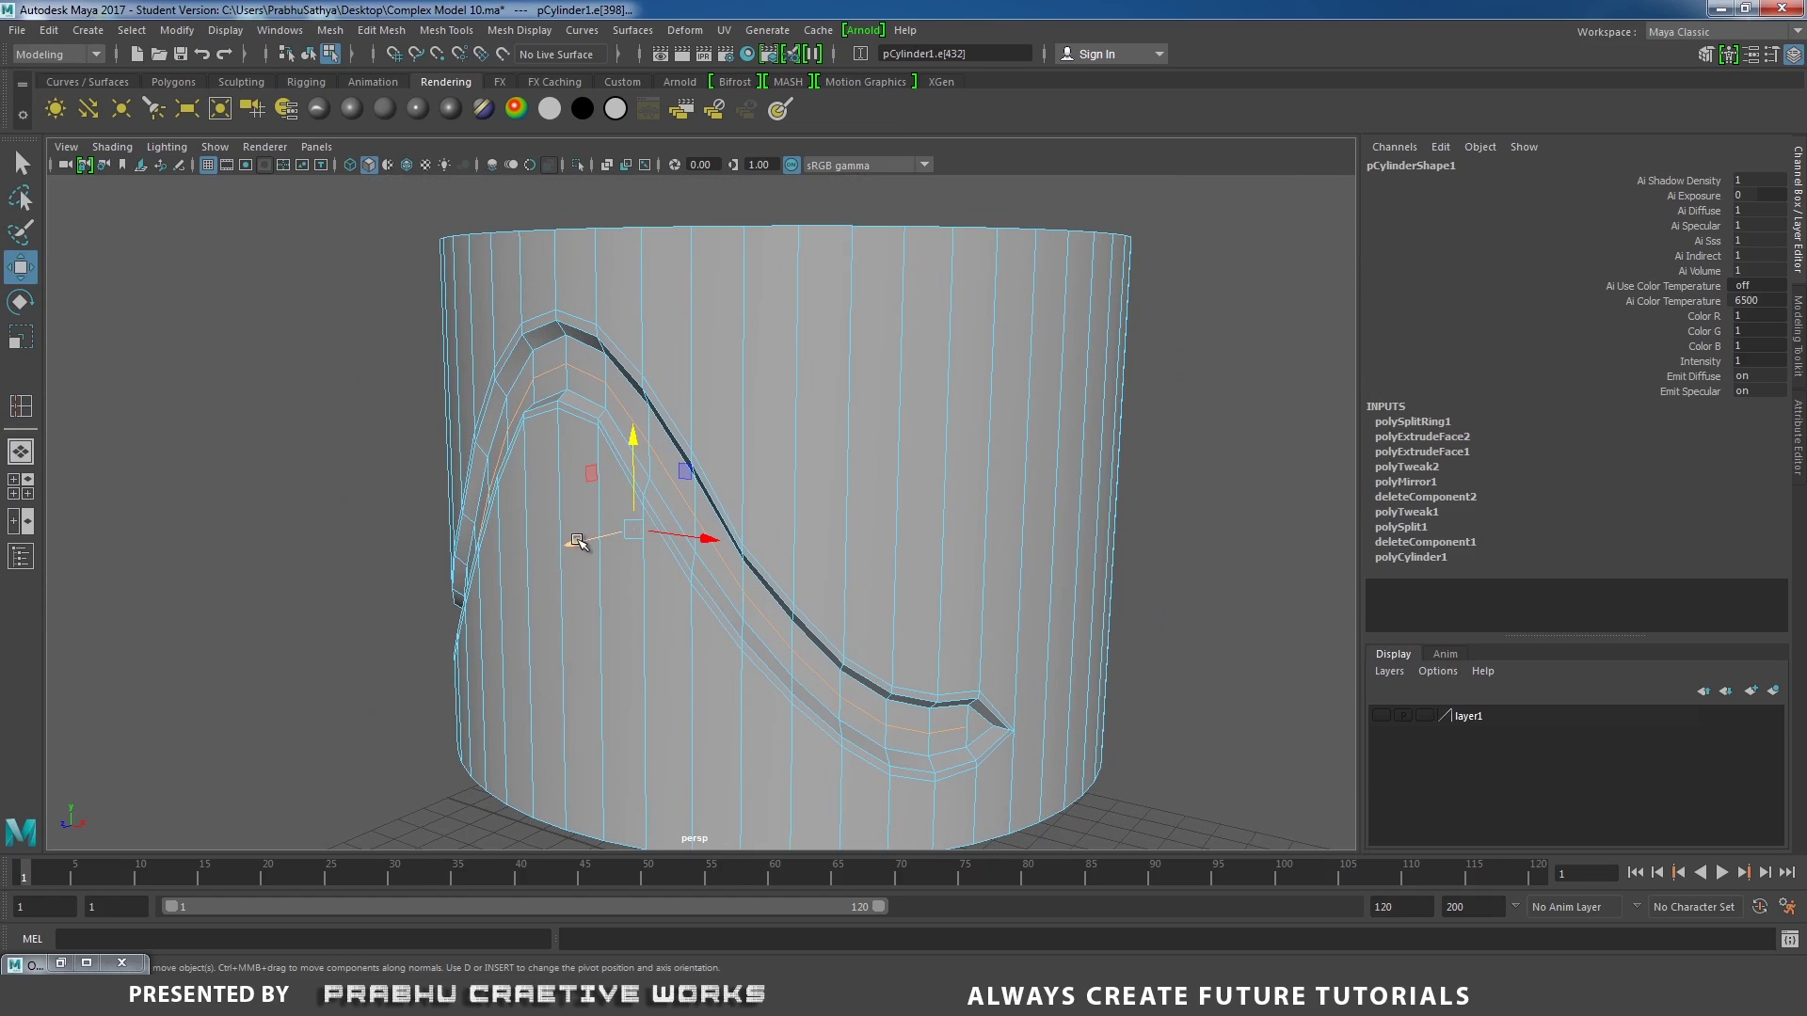
{"action": "left_click_drag", "start_coordinate": [580, 546], "coordinate": [586, 543]}
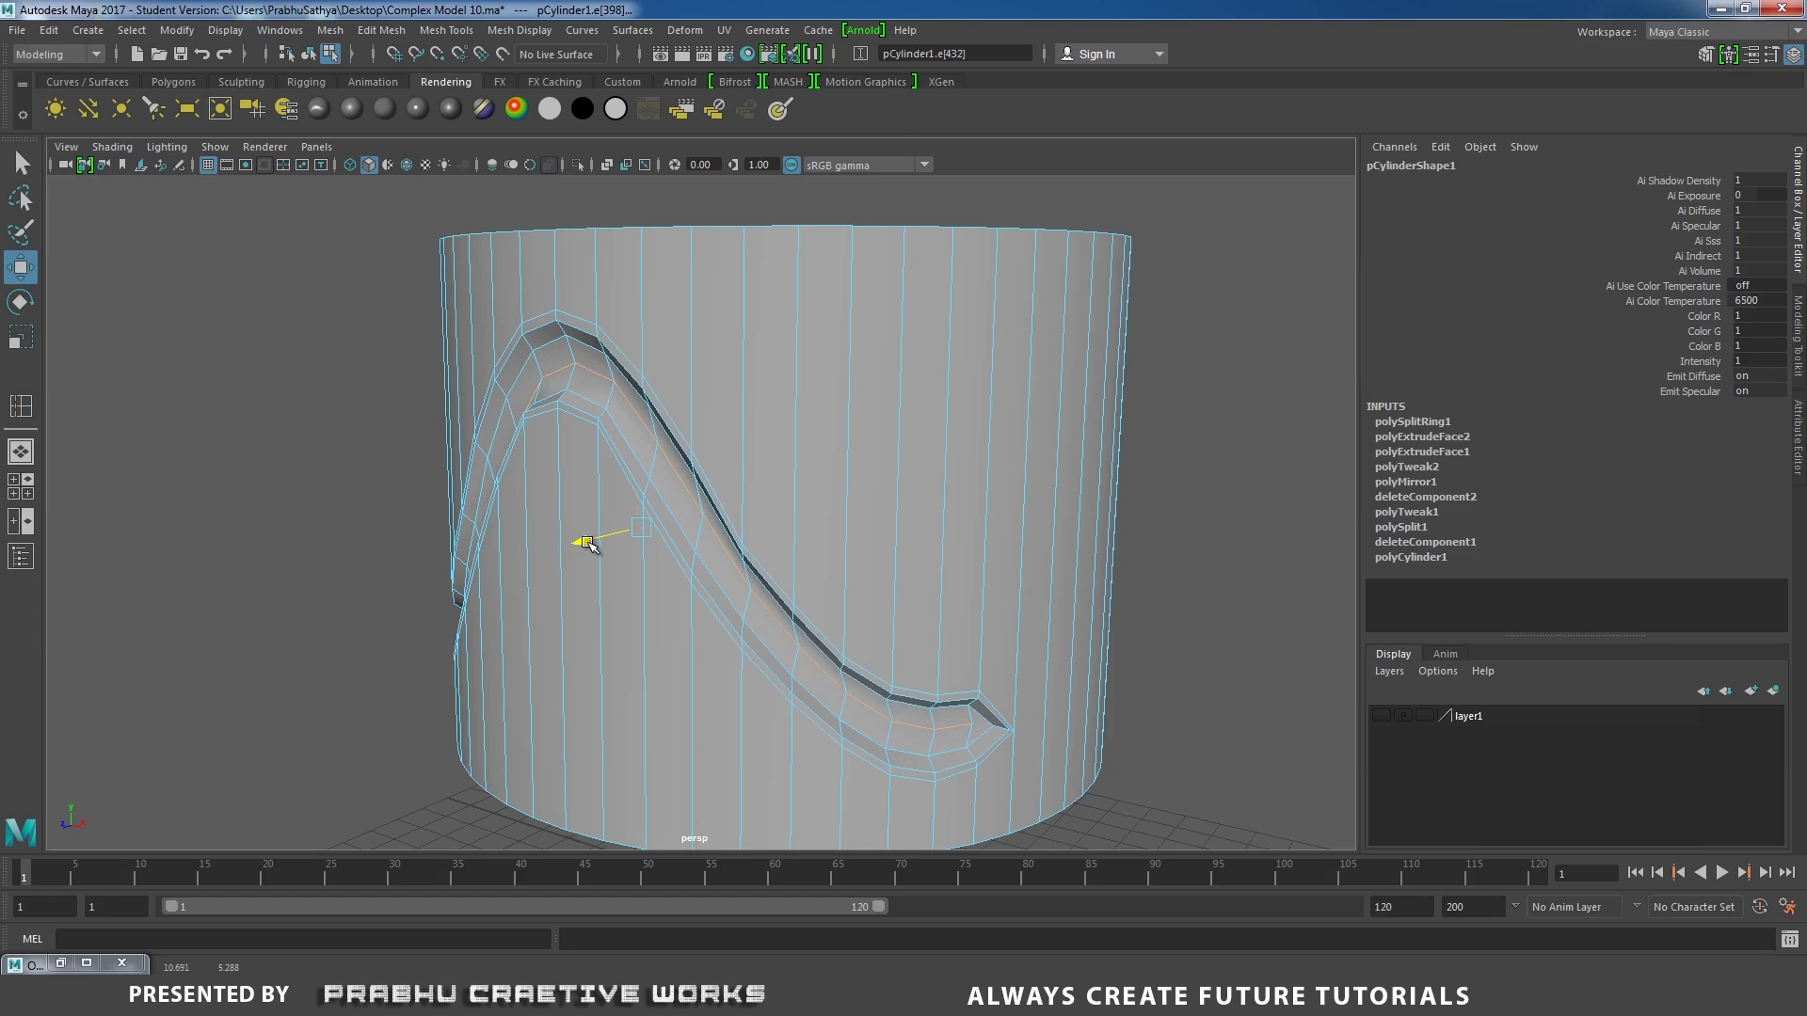
Examine the grooved cylinder from all sides and compare its wave with the water bottle reference photo.
{"action": "right_click_drag", "start_coordinate": [803, 561], "coordinate": [565, 536], "text": "alt"}
{"action": "left_click_drag", "start_coordinate": [564, 537], "coordinate": [656, 518], "text": "alt"}
{"action": "right_click_drag", "start_coordinate": [656, 518], "coordinate": [772, 383], "text": "alt"}
{"action": "left_click_drag", "start_coordinate": [738, 415], "coordinate": [843, 452], "text": "alt"}
{"action": "right_click_drag", "start_coordinate": [843, 452], "coordinate": [872, 446], "text": "alt"}
{"action": "middle_click_drag", "start_coordinate": [871, 447], "coordinate": [852, 537], "text": "alt"}
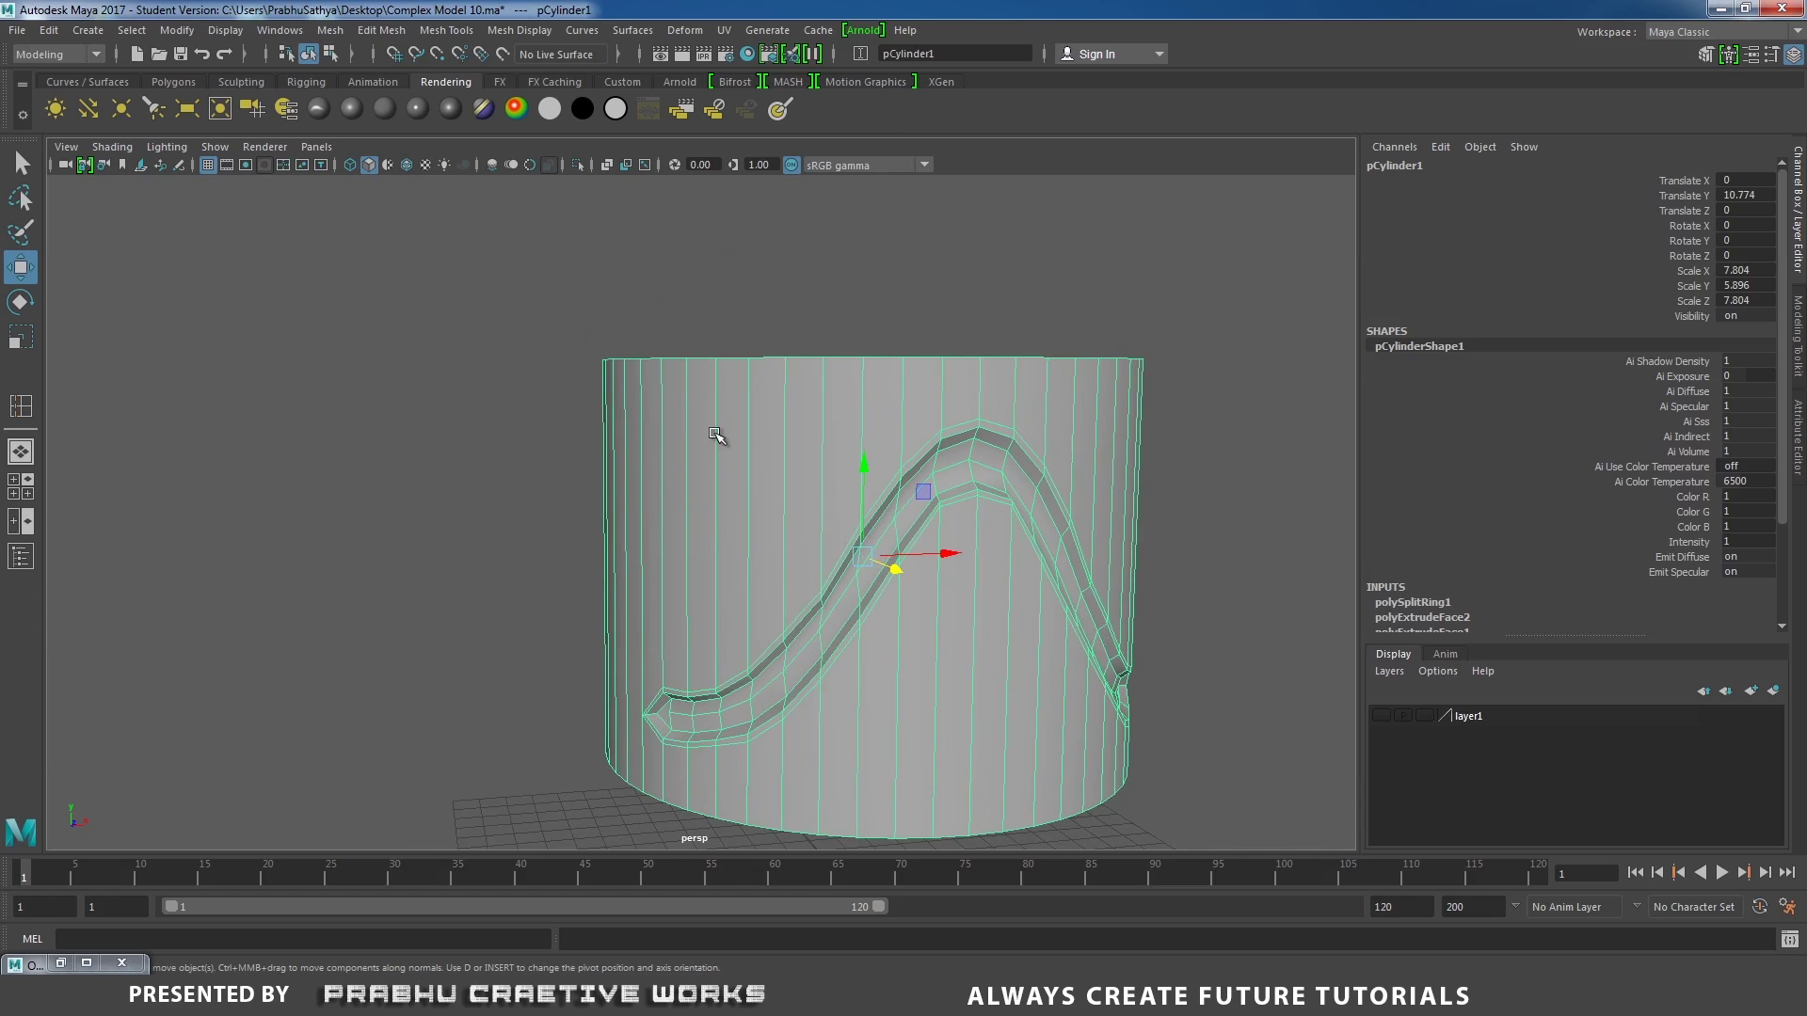
{"action": "mouse_move", "coordinate": [746, 455]}
{"action": "left_mouse_down", "text": "alt"}
{"action": "mouse_move", "coordinate": [715, 633]}
{"action": "mouse_move", "coordinate": [779, 642]}
{"action": "left_mouse_up", "text": "alt"}
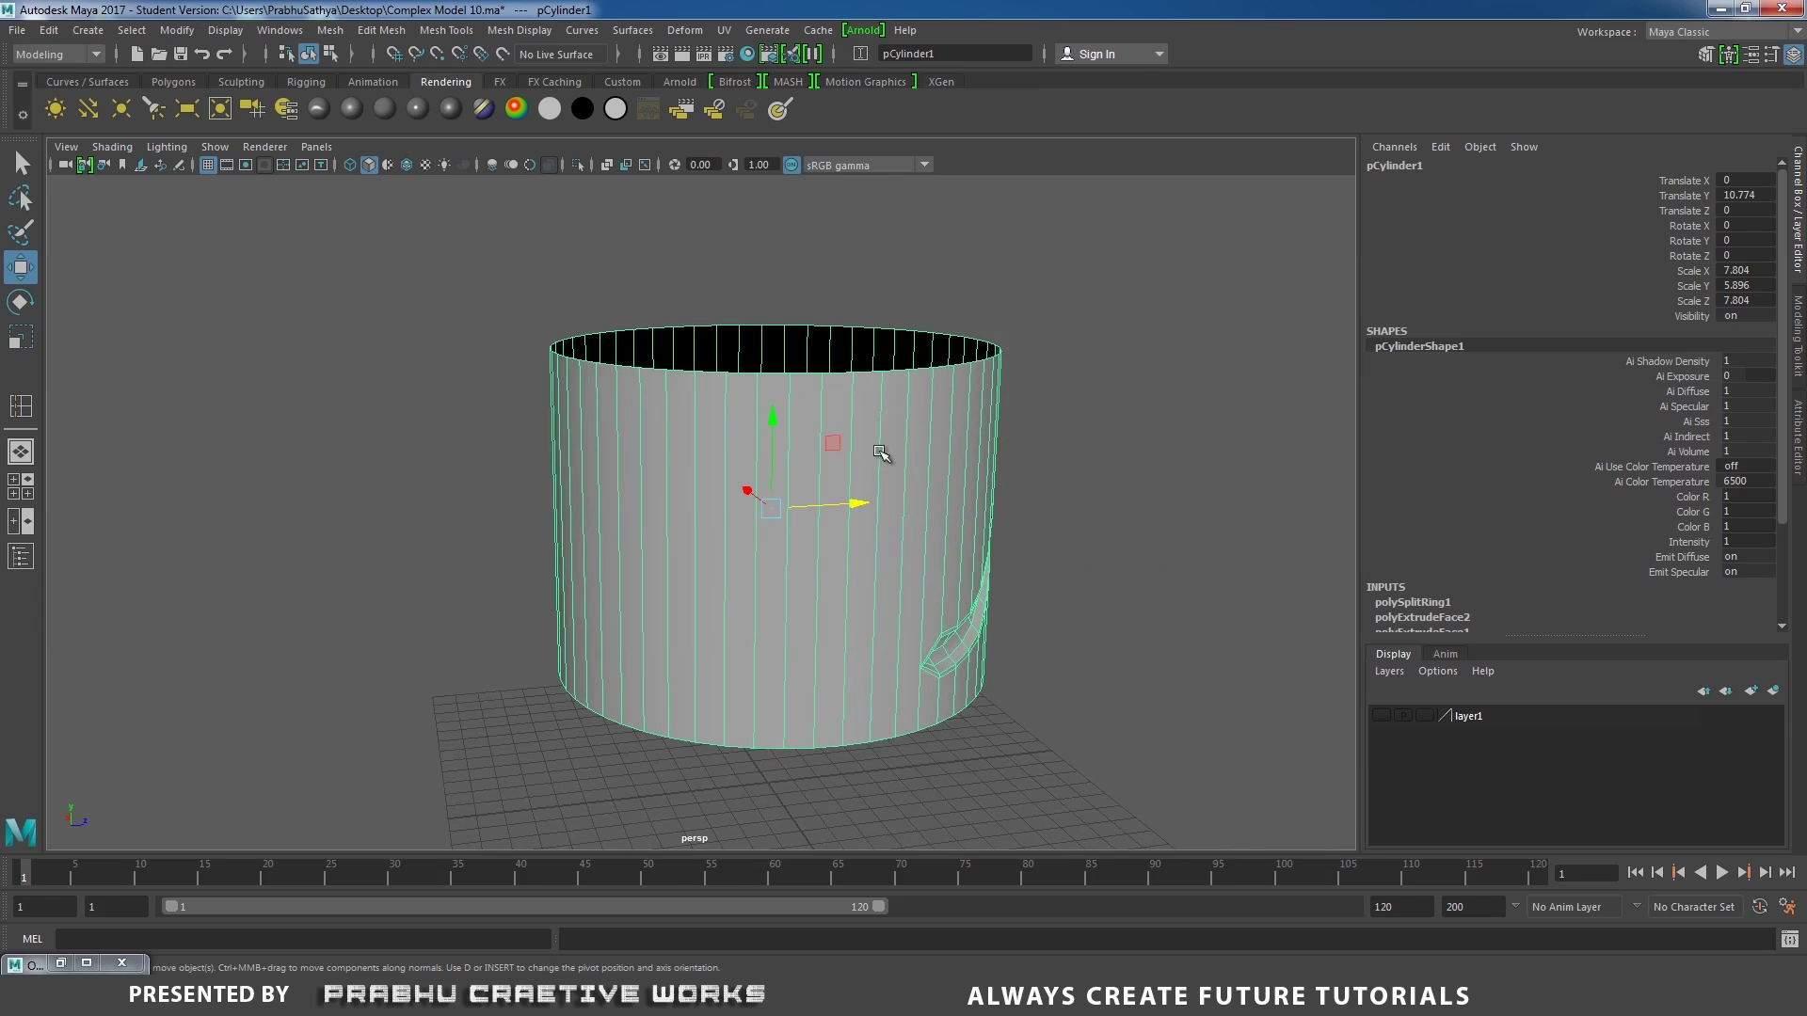
{"action": "mouse_move", "coordinate": [847, 523]}
{"action": "left_mouse_down", "text": "alt"}
{"action": "mouse_move", "coordinate": [658, 493]}
{"action": "mouse_move", "coordinate": [827, 504]}
{"action": "mouse_move", "coordinate": [662, 516]}
{"action": "left_mouse_up", "text": "alt"}
{"action": "right_click_drag", "start_coordinate": [661, 516], "coordinate": [625, 484], "text": "alt"}
{"action": "left_click_drag", "start_coordinate": [625, 484], "coordinate": [553, 533], "text": "alt"}
{"action": "right_click_drag", "start_coordinate": [552, 533], "coordinate": [670, 646], "text": "alt"}
{"action": "mouse_move", "coordinate": [669, 645]}
{"action": "left_mouse_down", "text": "alt"}
{"action": "mouse_move", "coordinate": [764, 534]}
{"action": "mouse_move", "coordinate": [819, 593]}
{"action": "mouse_move", "coordinate": [932, 565]}
{"action": "left_mouse_up", "text": "alt"}
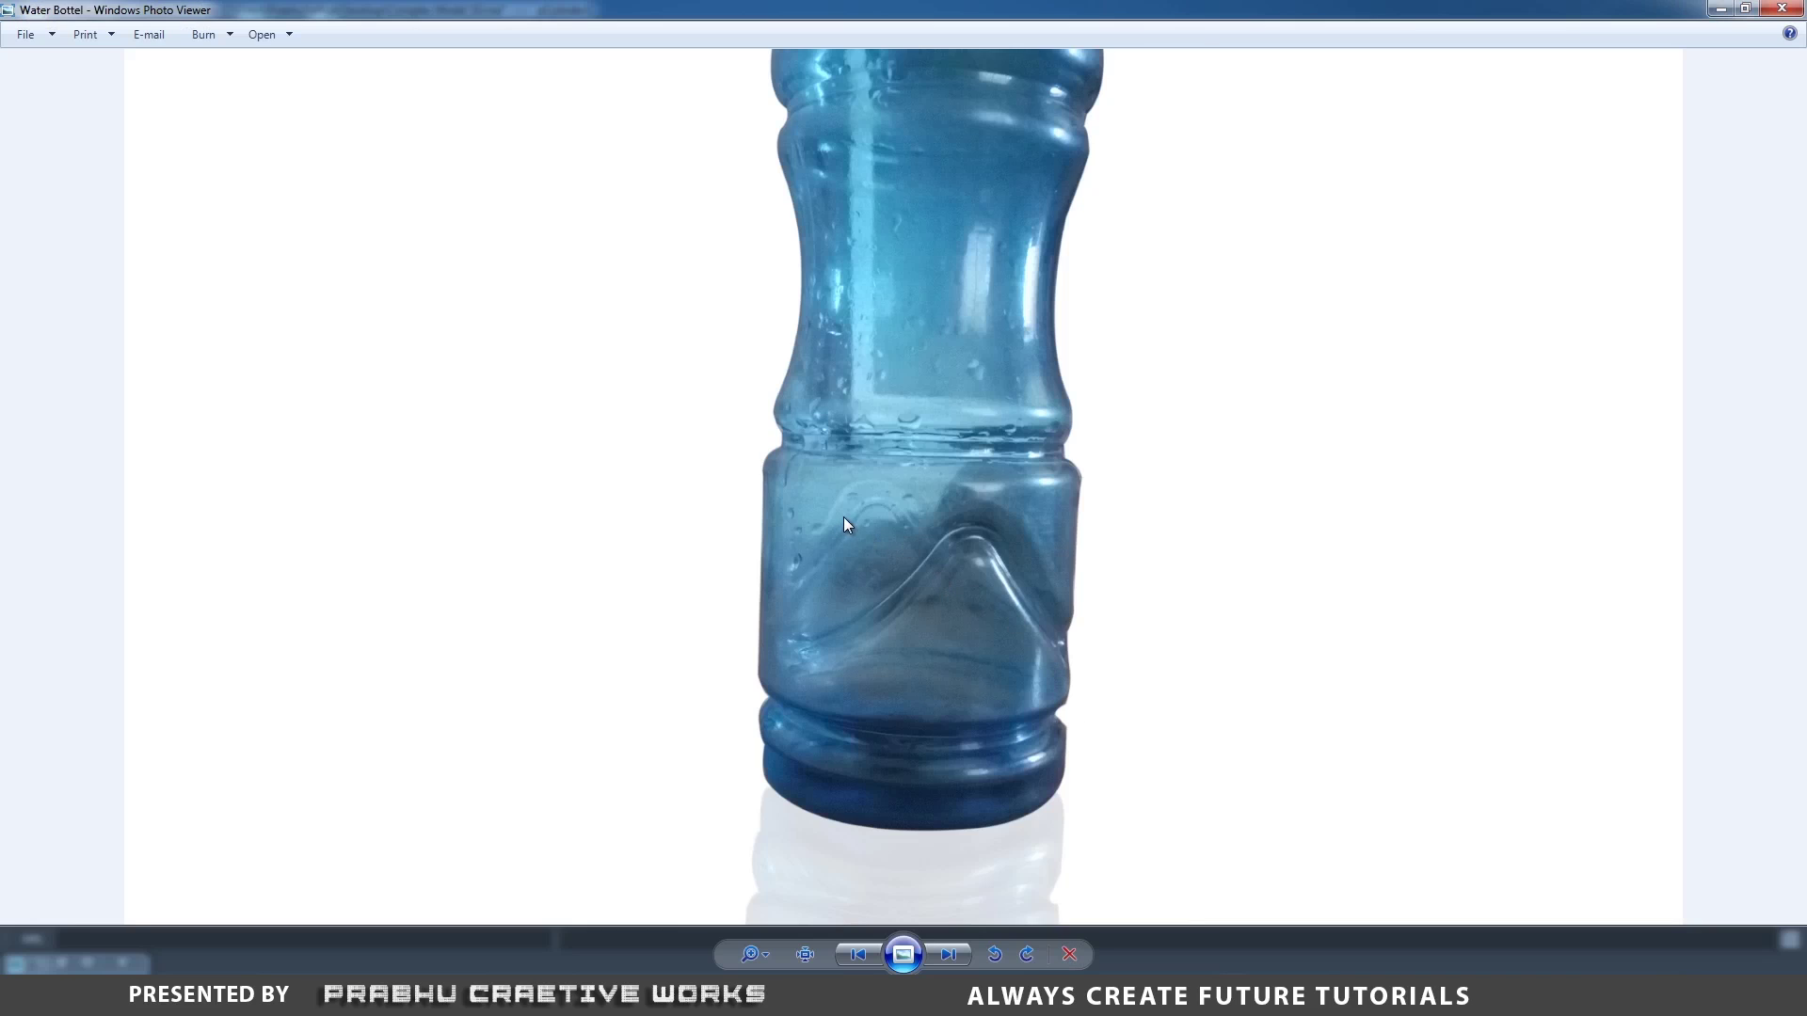
{"action": "left_click", "coordinate": [1042, 996]}
{"action": "right_click_drag", "start_coordinate": [1040, 678], "coordinate": [697, 640], "text": "alt"}
{"action": "left_click_drag", "start_coordinate": [696, 640], "coordinate": [569, 640], "text": "alt"}
In the top view, select the faces of the cylinder's half without the groove and delete them.
{"action": "key", "text": "space"}
{"action": "left_click_drag", "start_coordinate": [700, 613], "coordinate": [631, 609]}
{"action": "right_click_drag", "start_coordinate": [1001, 605], "coordinate": [785, 507], "text": "alt"}
{"action": "right_click", "coordinate": [1108, 392]}
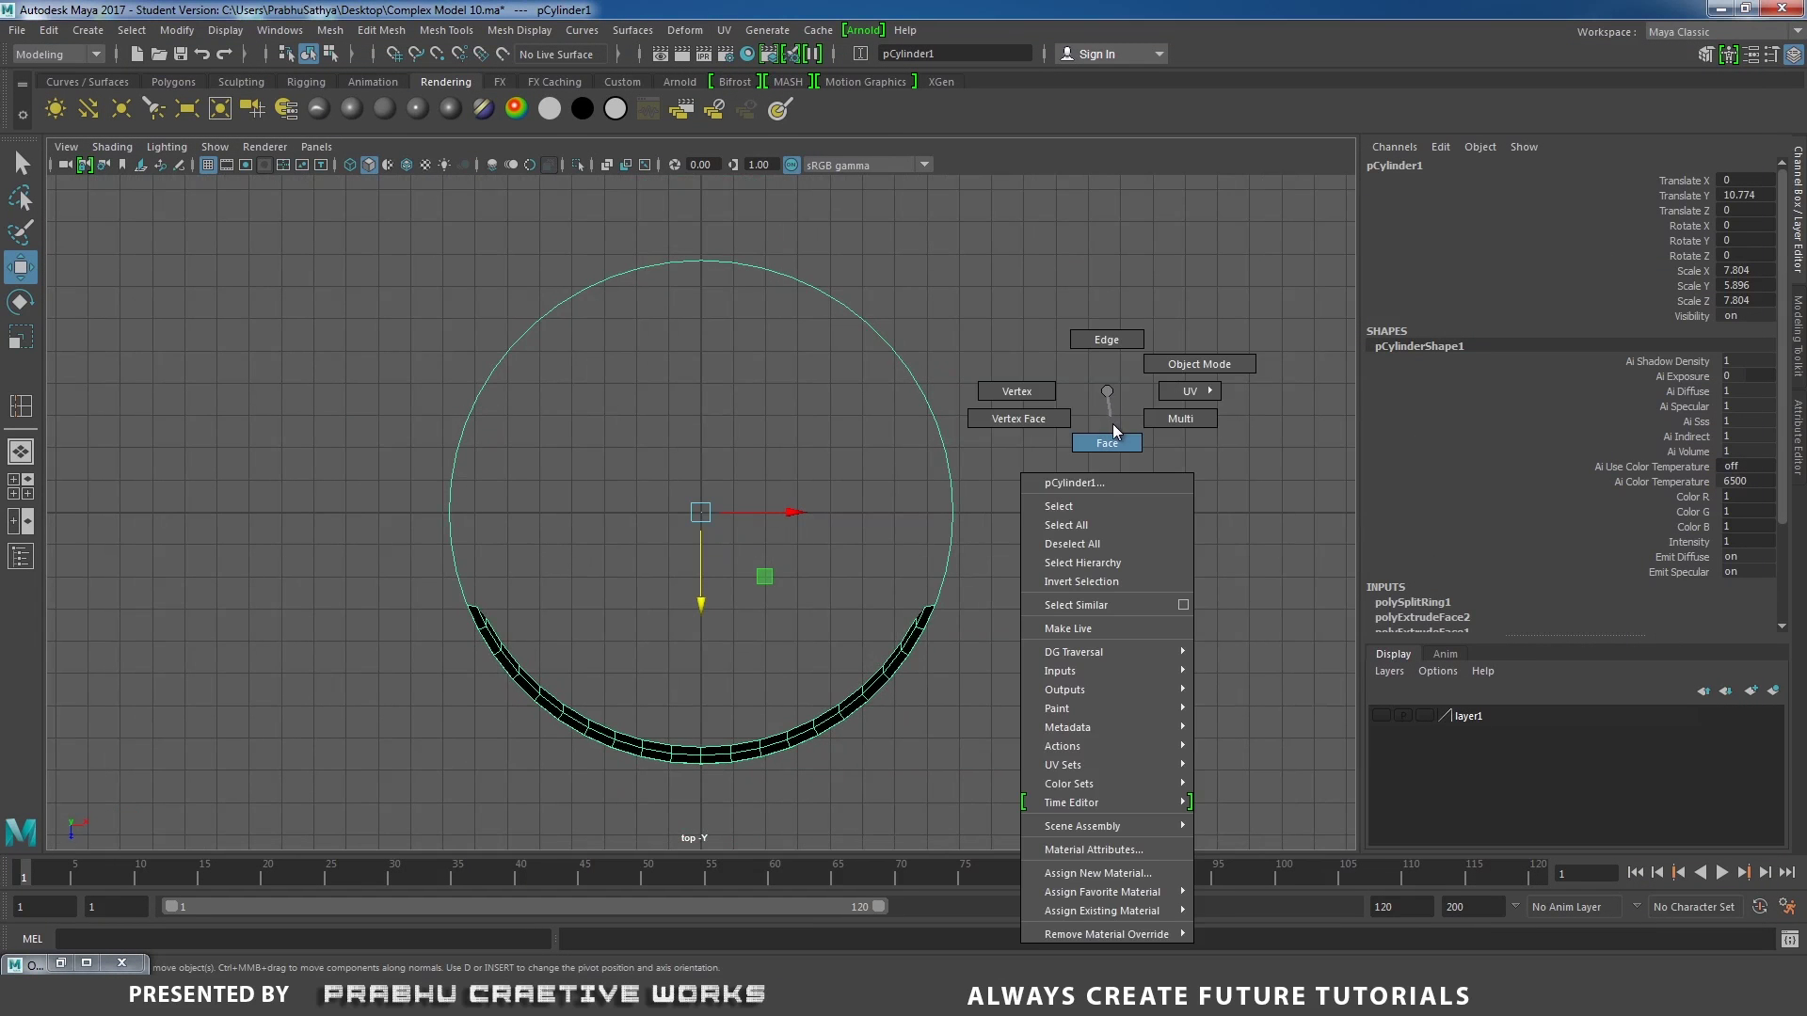
{"action": "right_click_drag", "start_coordinate": [1111, 418], "coordinate": [1106, 441]}
{"action": "left_click_drag", "start_coordinate": [341, 240], "coordinate": [1055, 502]}
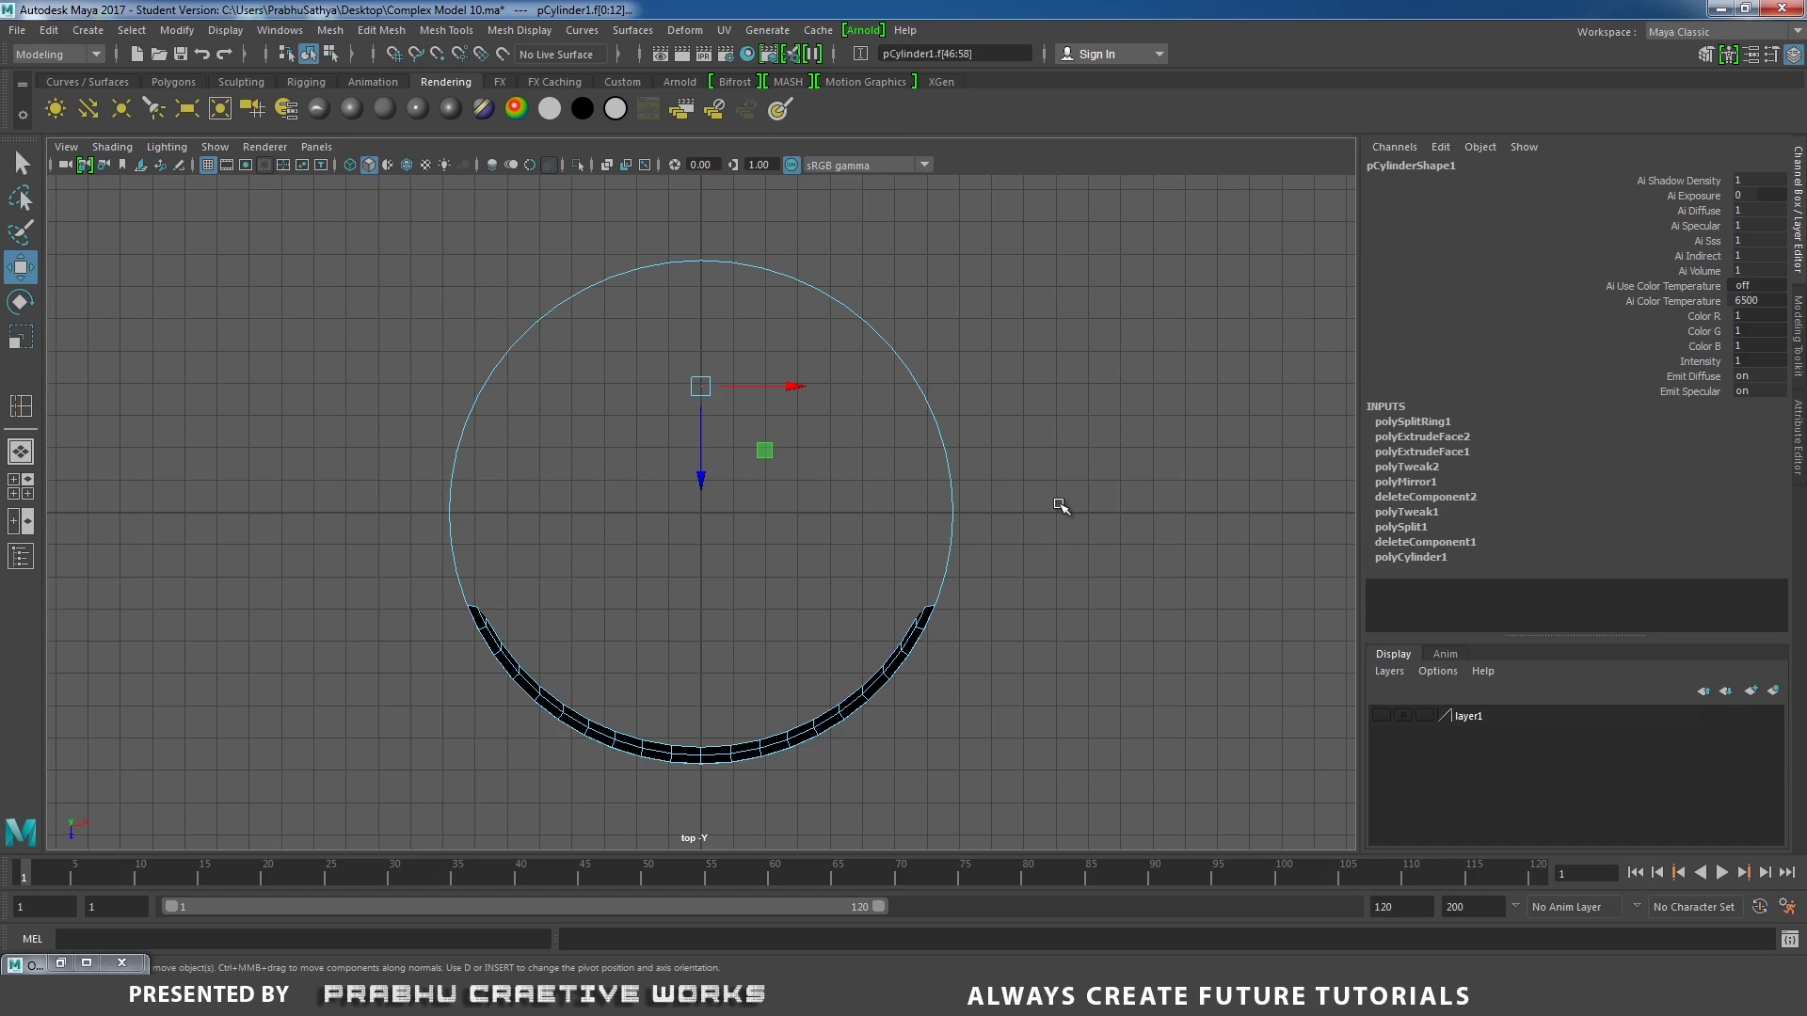
{"action": "key", "text": "Delete"}
Duplicate the grooved half cylinder and set the copy's Rotate Y to 180.
{"action": "right_click_drag", "start_coordinate": [949, 543], "coordinate": [1068, 460]}
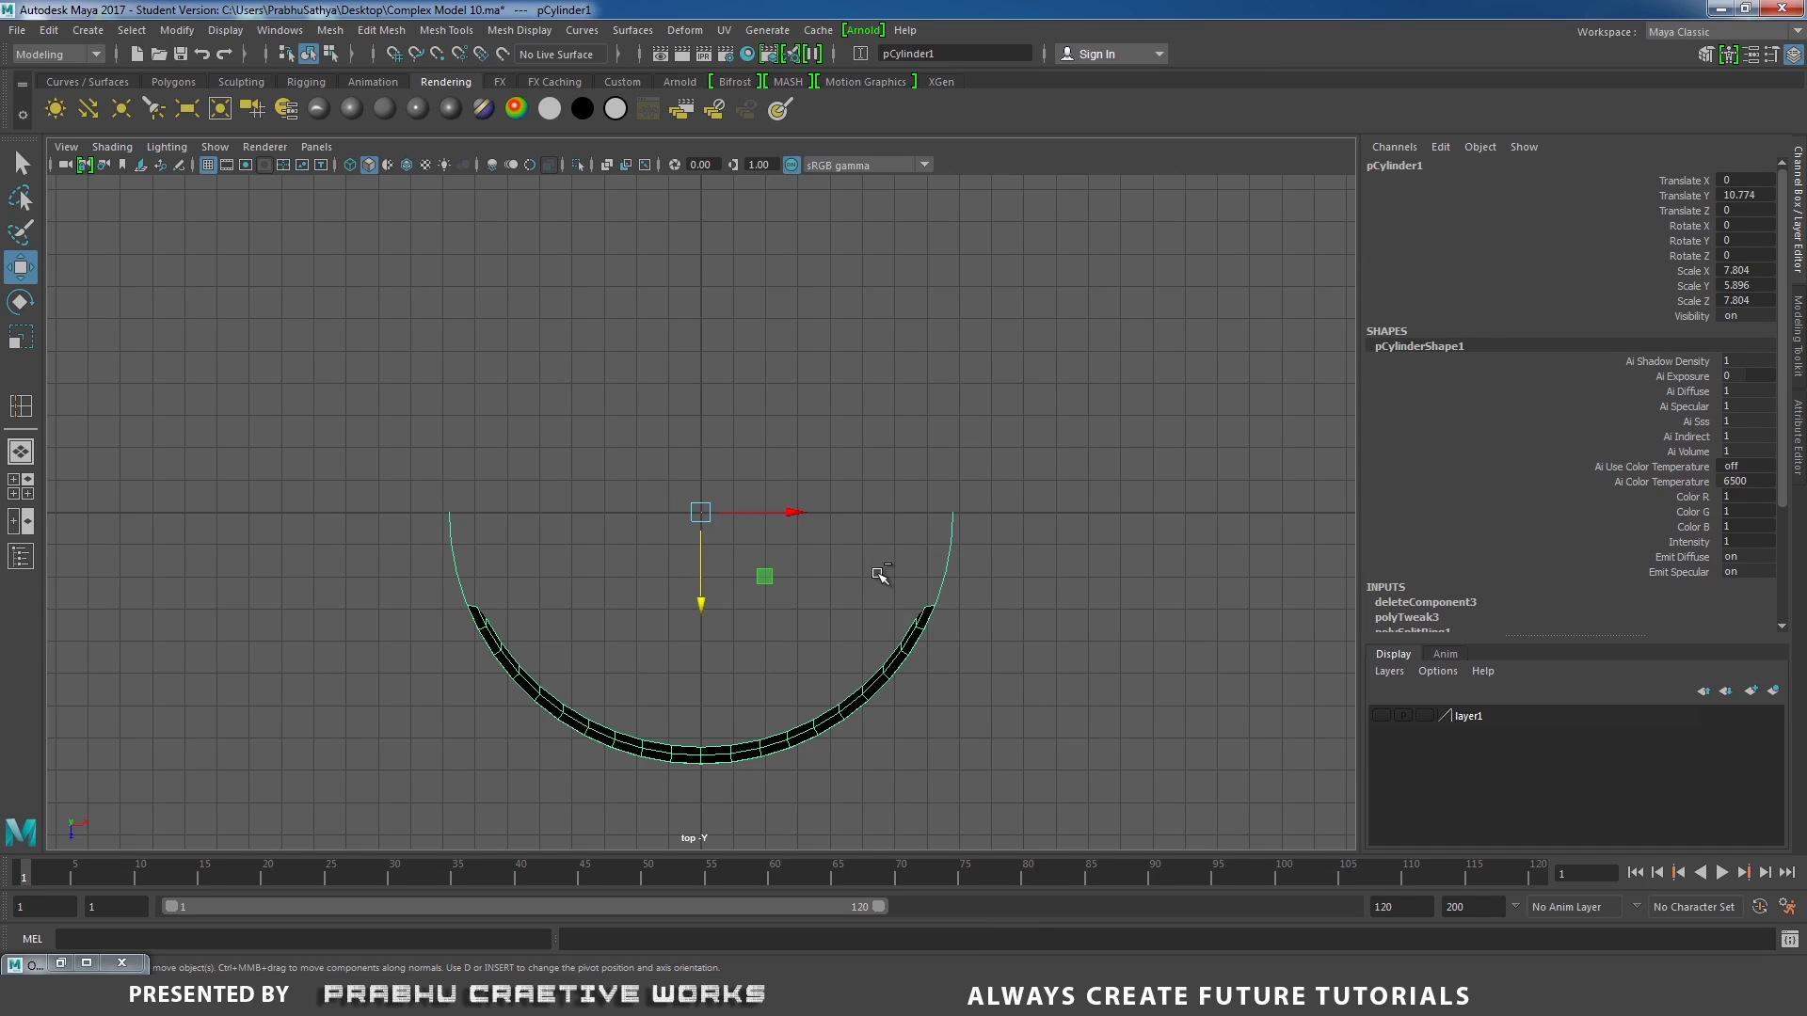
{"action": "key", "text": "ctrl+d"}
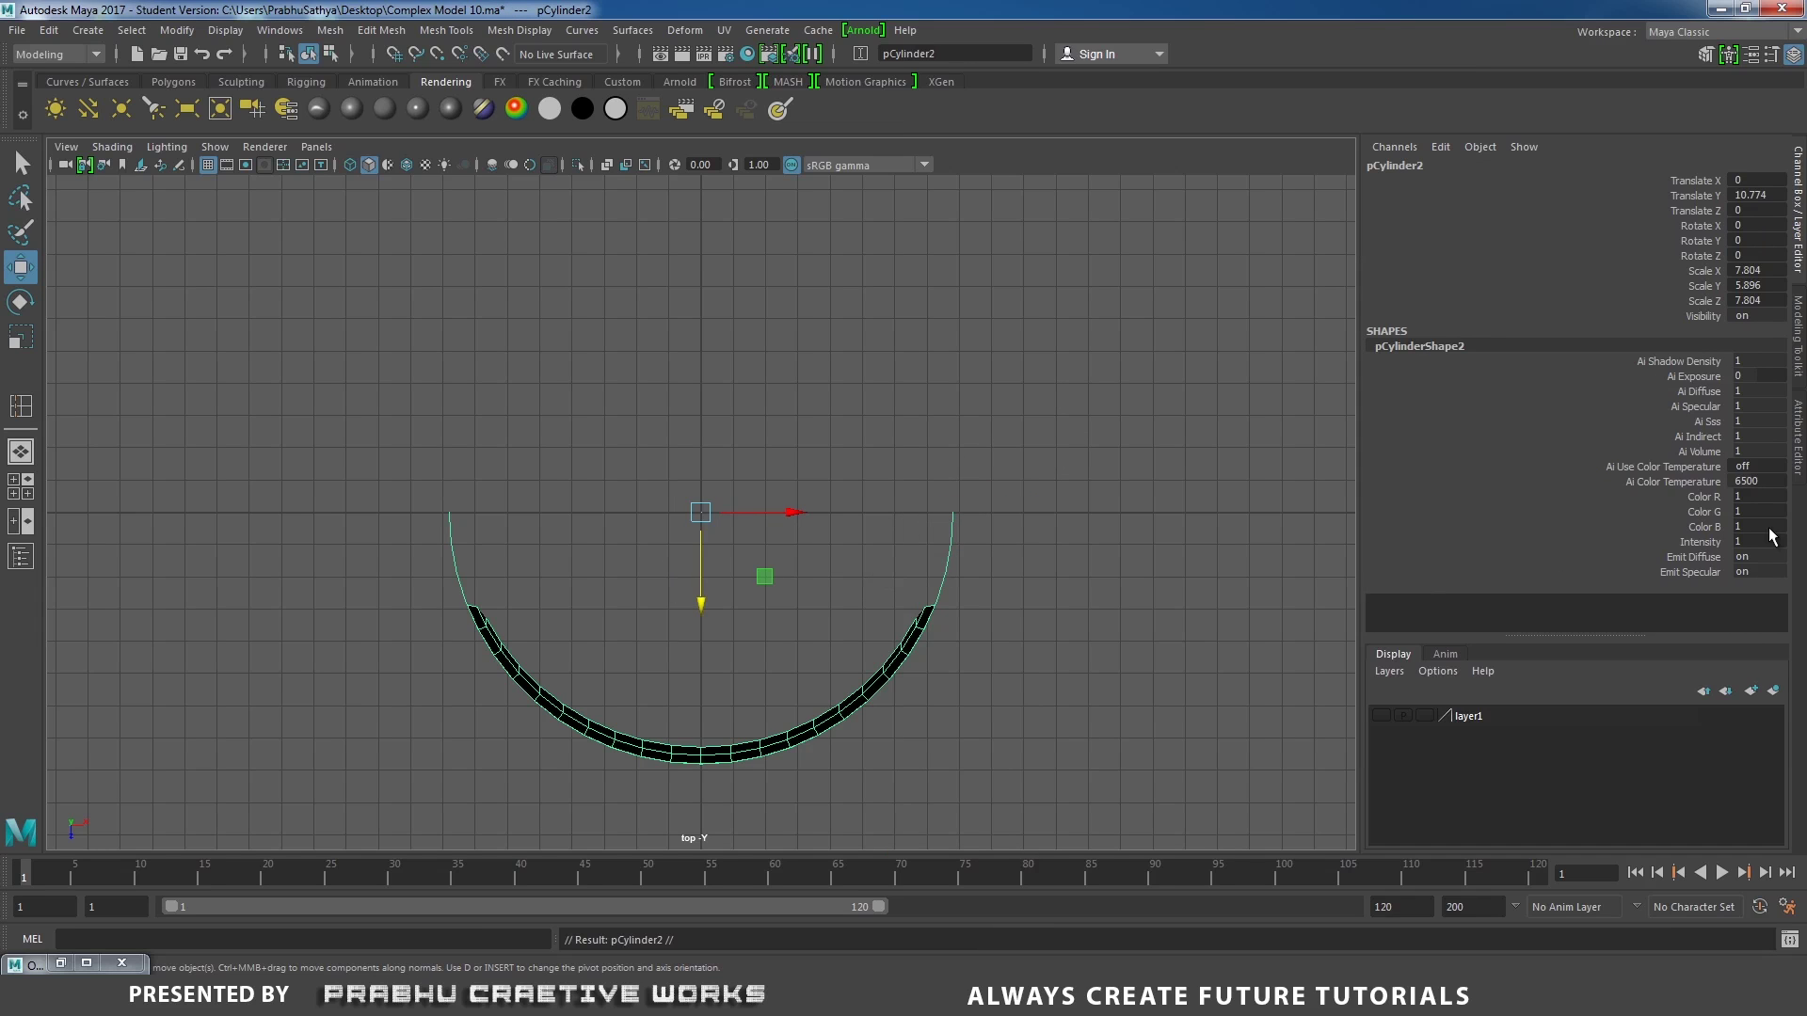
{"action": "double_click", "coordinate": [1754, 241]}
{"action": "type", "text": "180"}
{"action": "key", "text": "Return"}
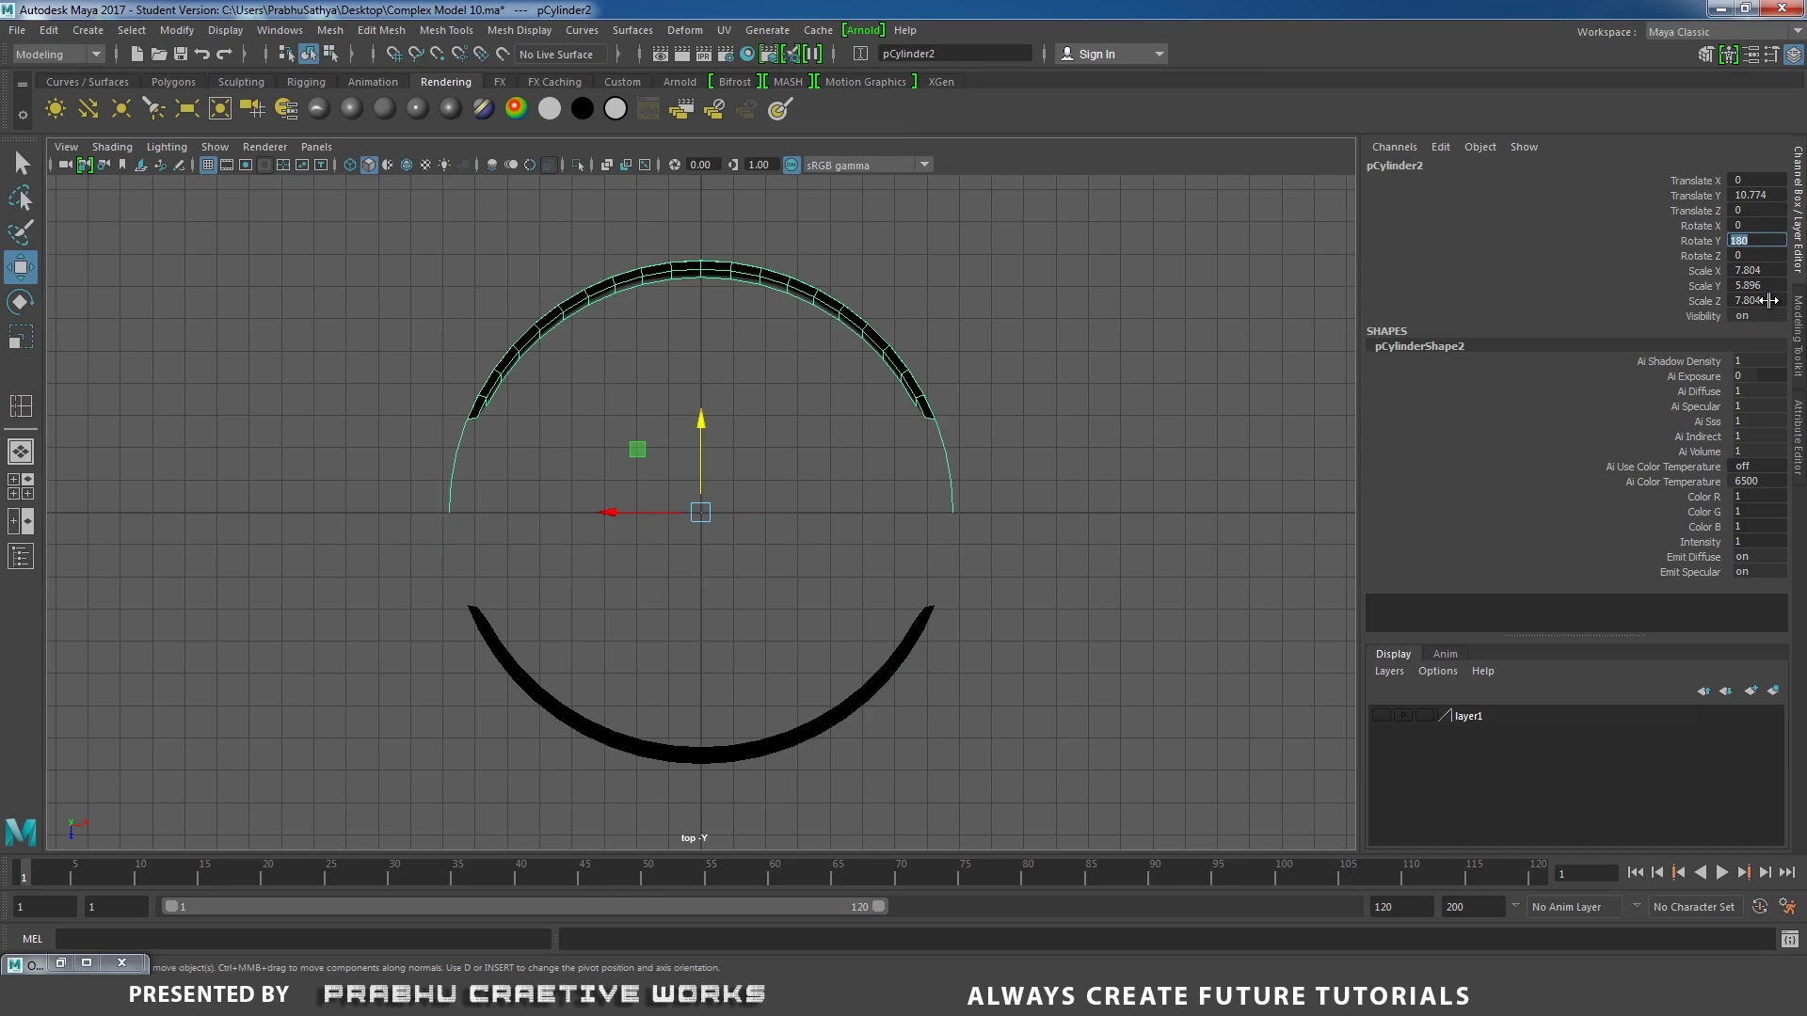
Combine the two half cylinders into one mesh and merge the overlapping vertices at their seams.
{"action": "left_click", "coordinate": [672, 746]}
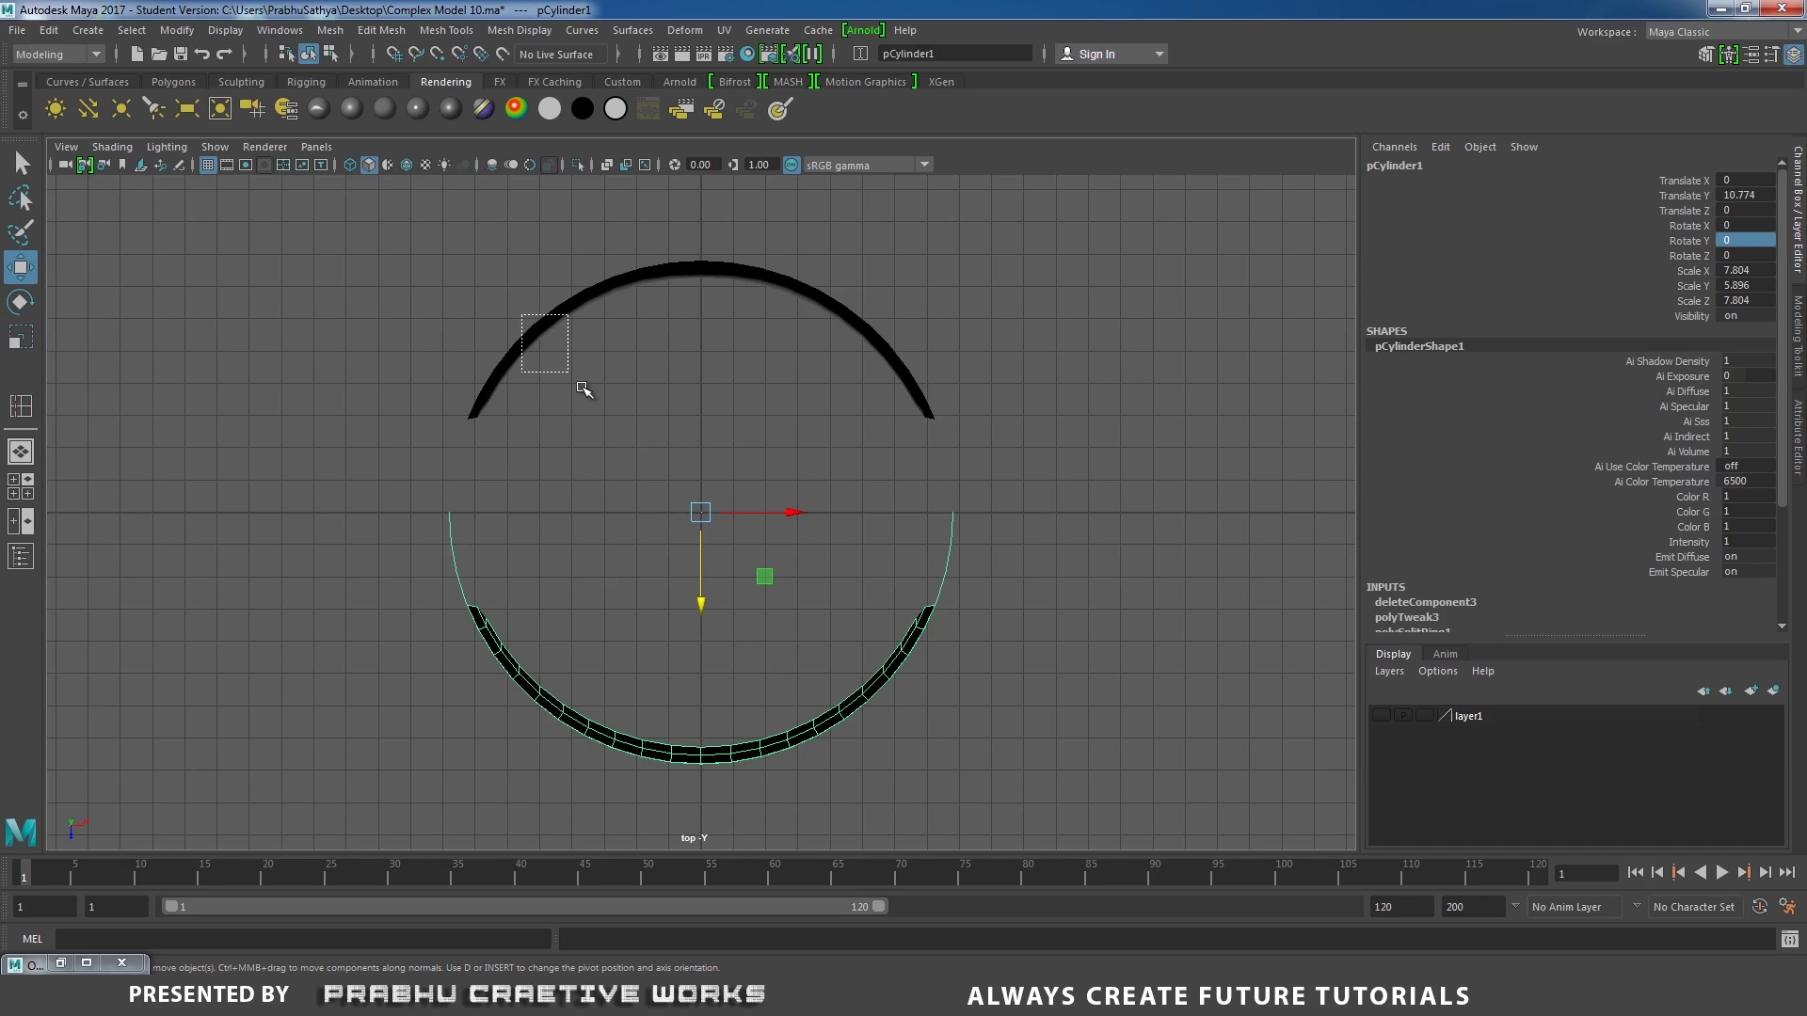
{"action": "left_click", "coordinate": [555, 359], "text": "shift"}
{"action": "right_click_drag", "start_coordinate": [889, 492], "coordinate": [863, 820], "text": "shift"}
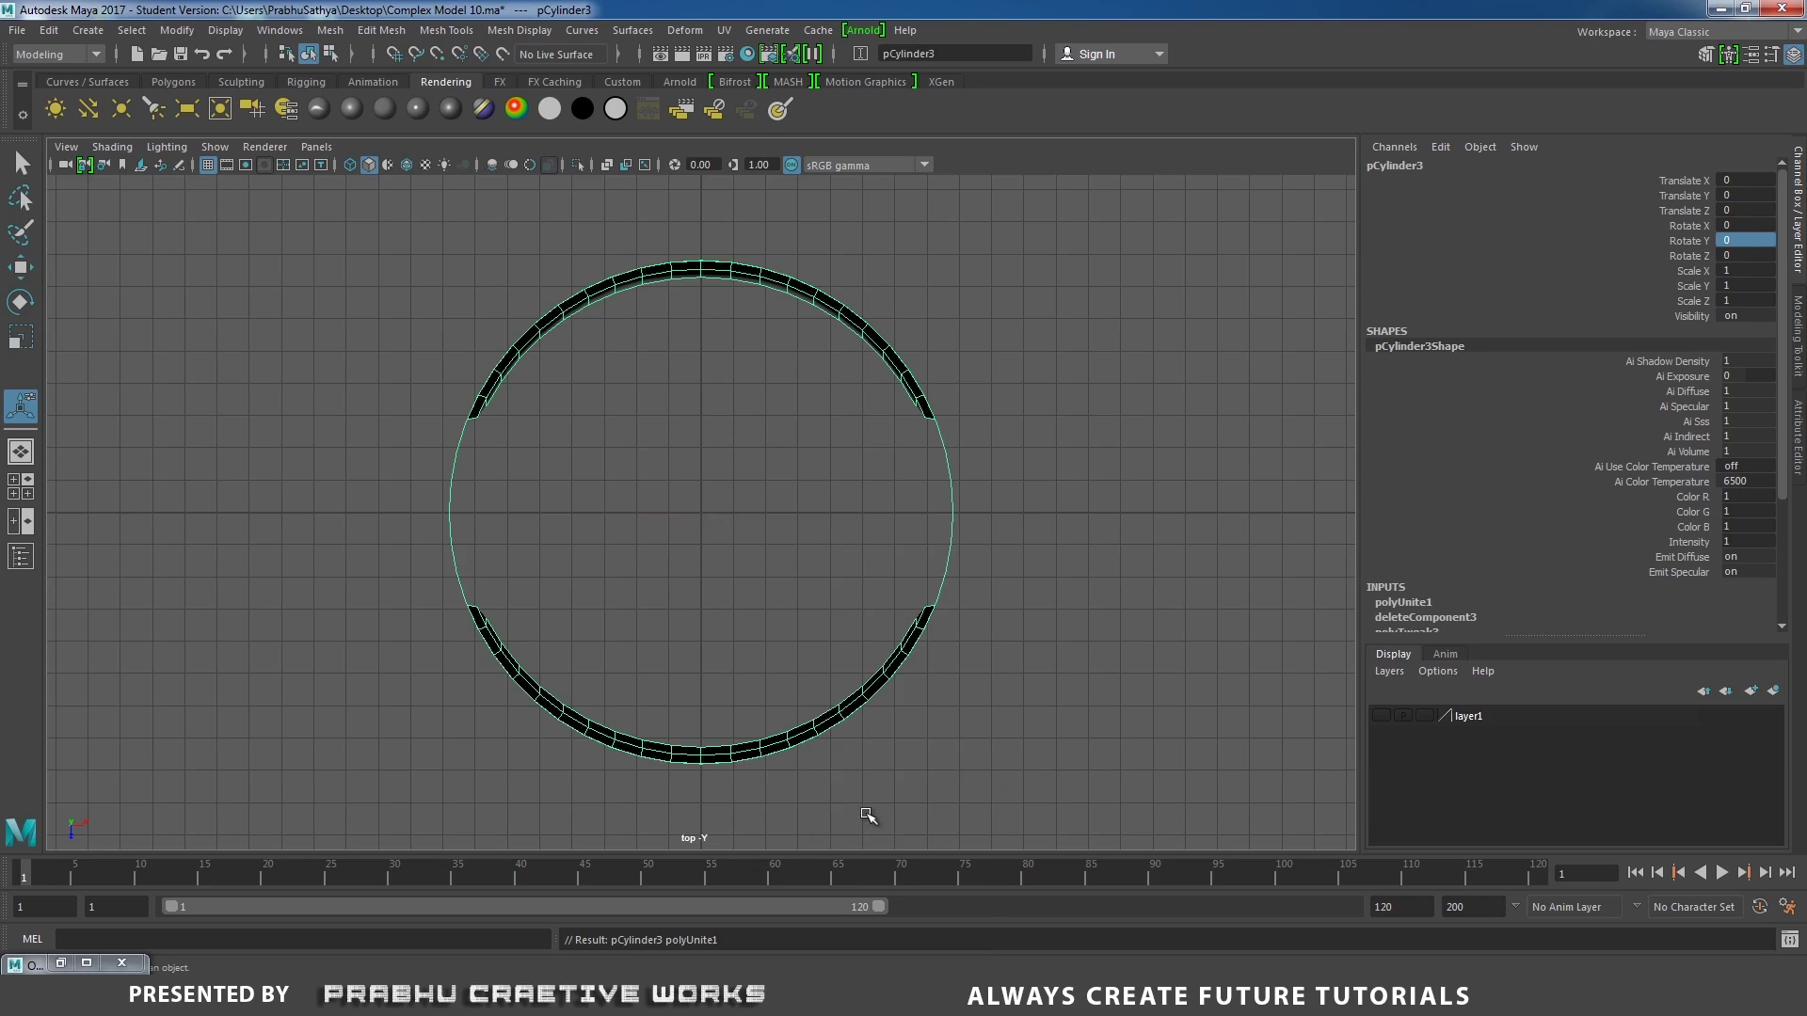
{"action": "right_click_drag", "start_coordinate": [826, 525], "coordinate": [580, 512]}
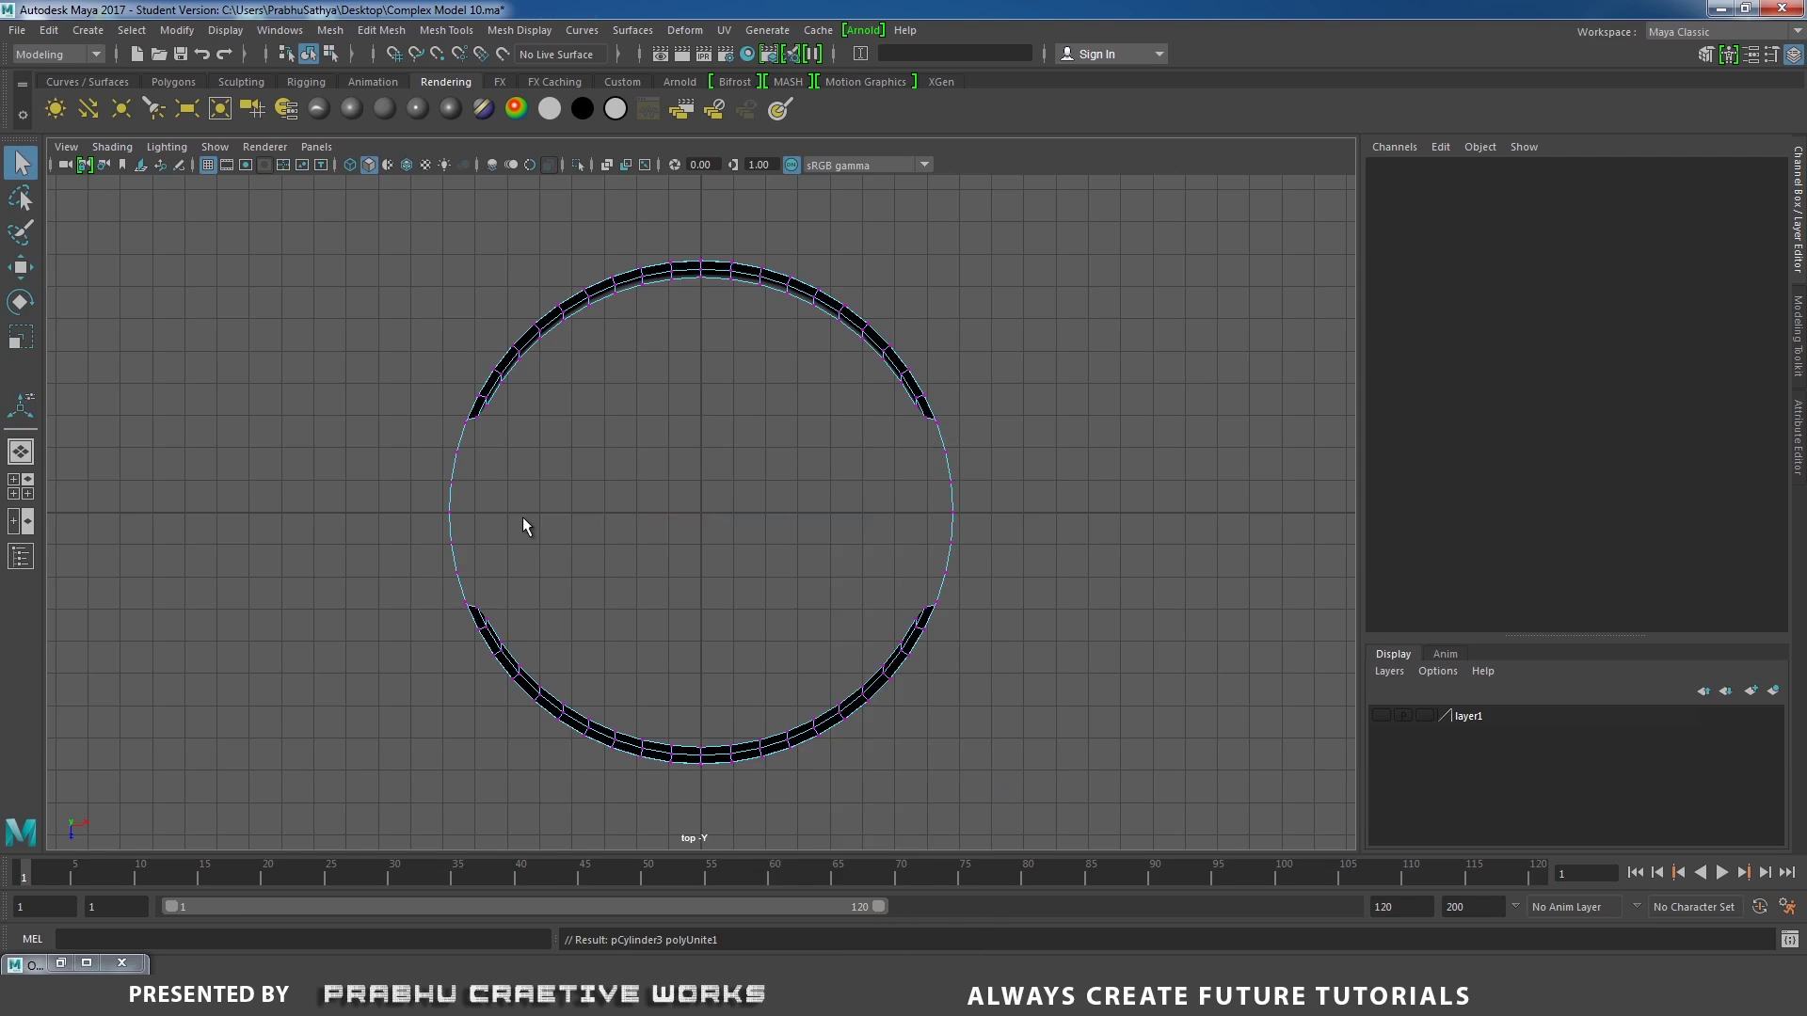
{"action": "left_click_drag", "start_coordinate": [422, 510], "coordinate": [499, 522]}
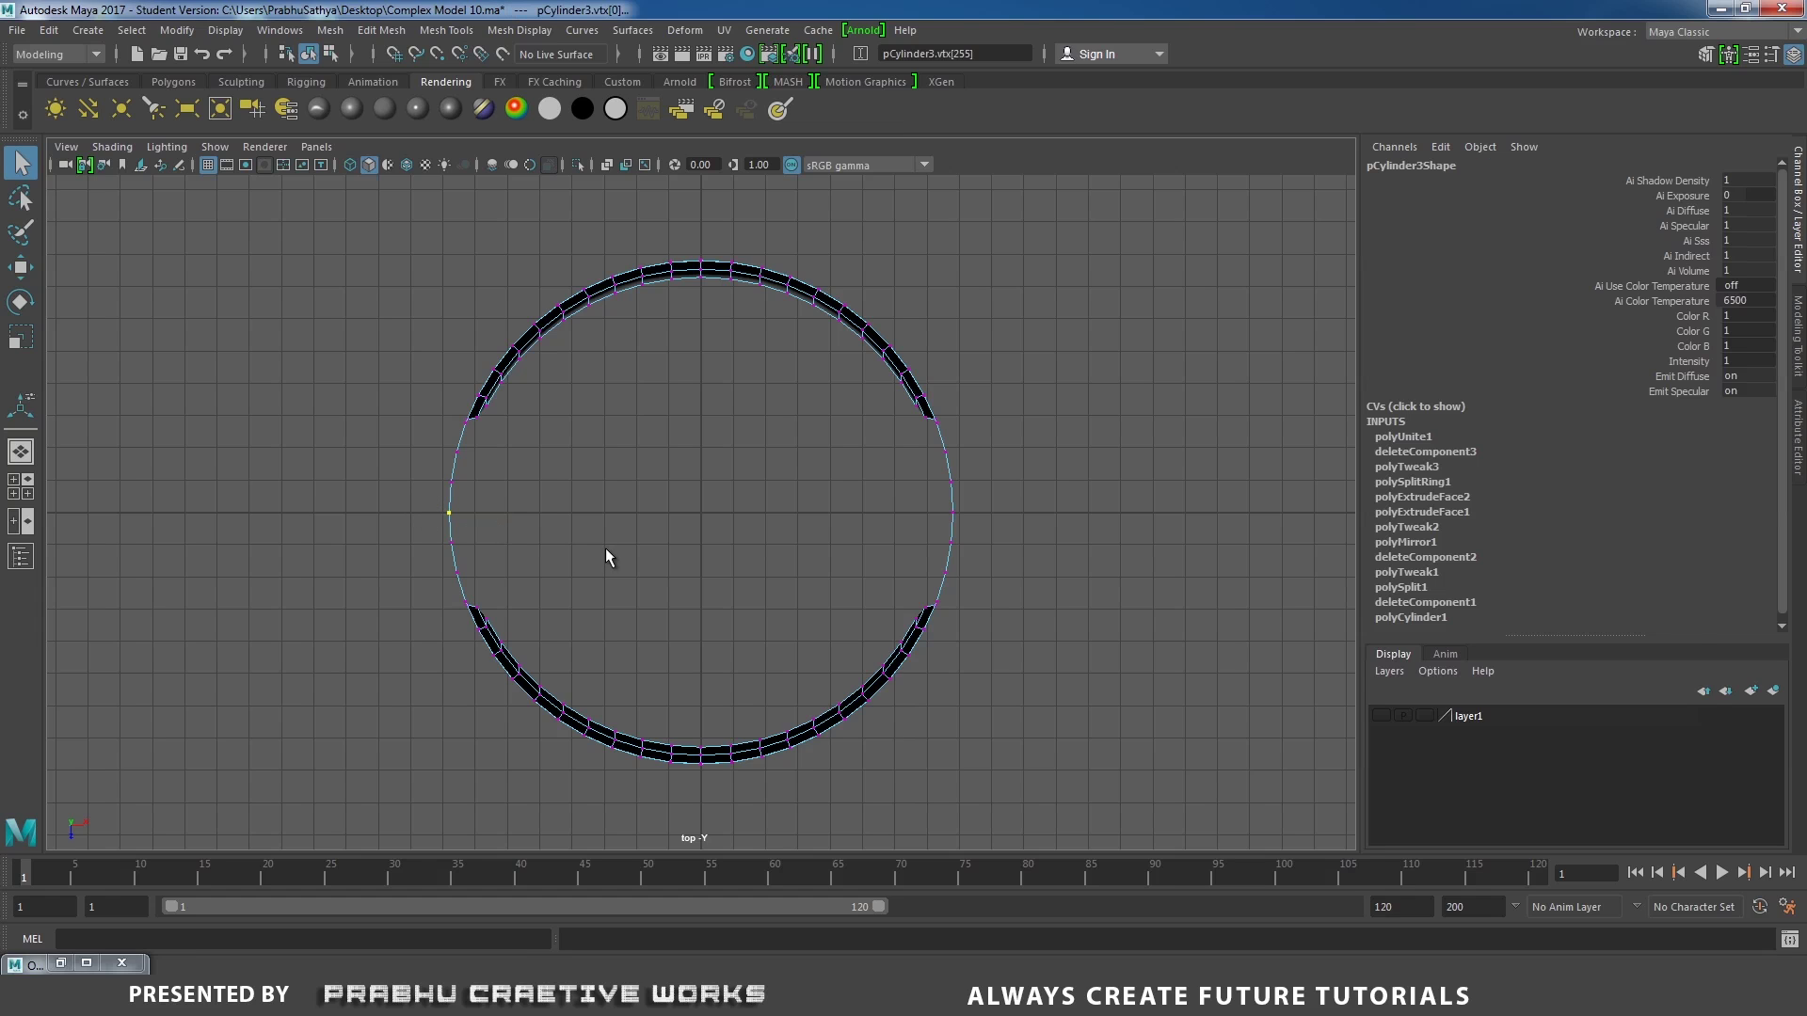
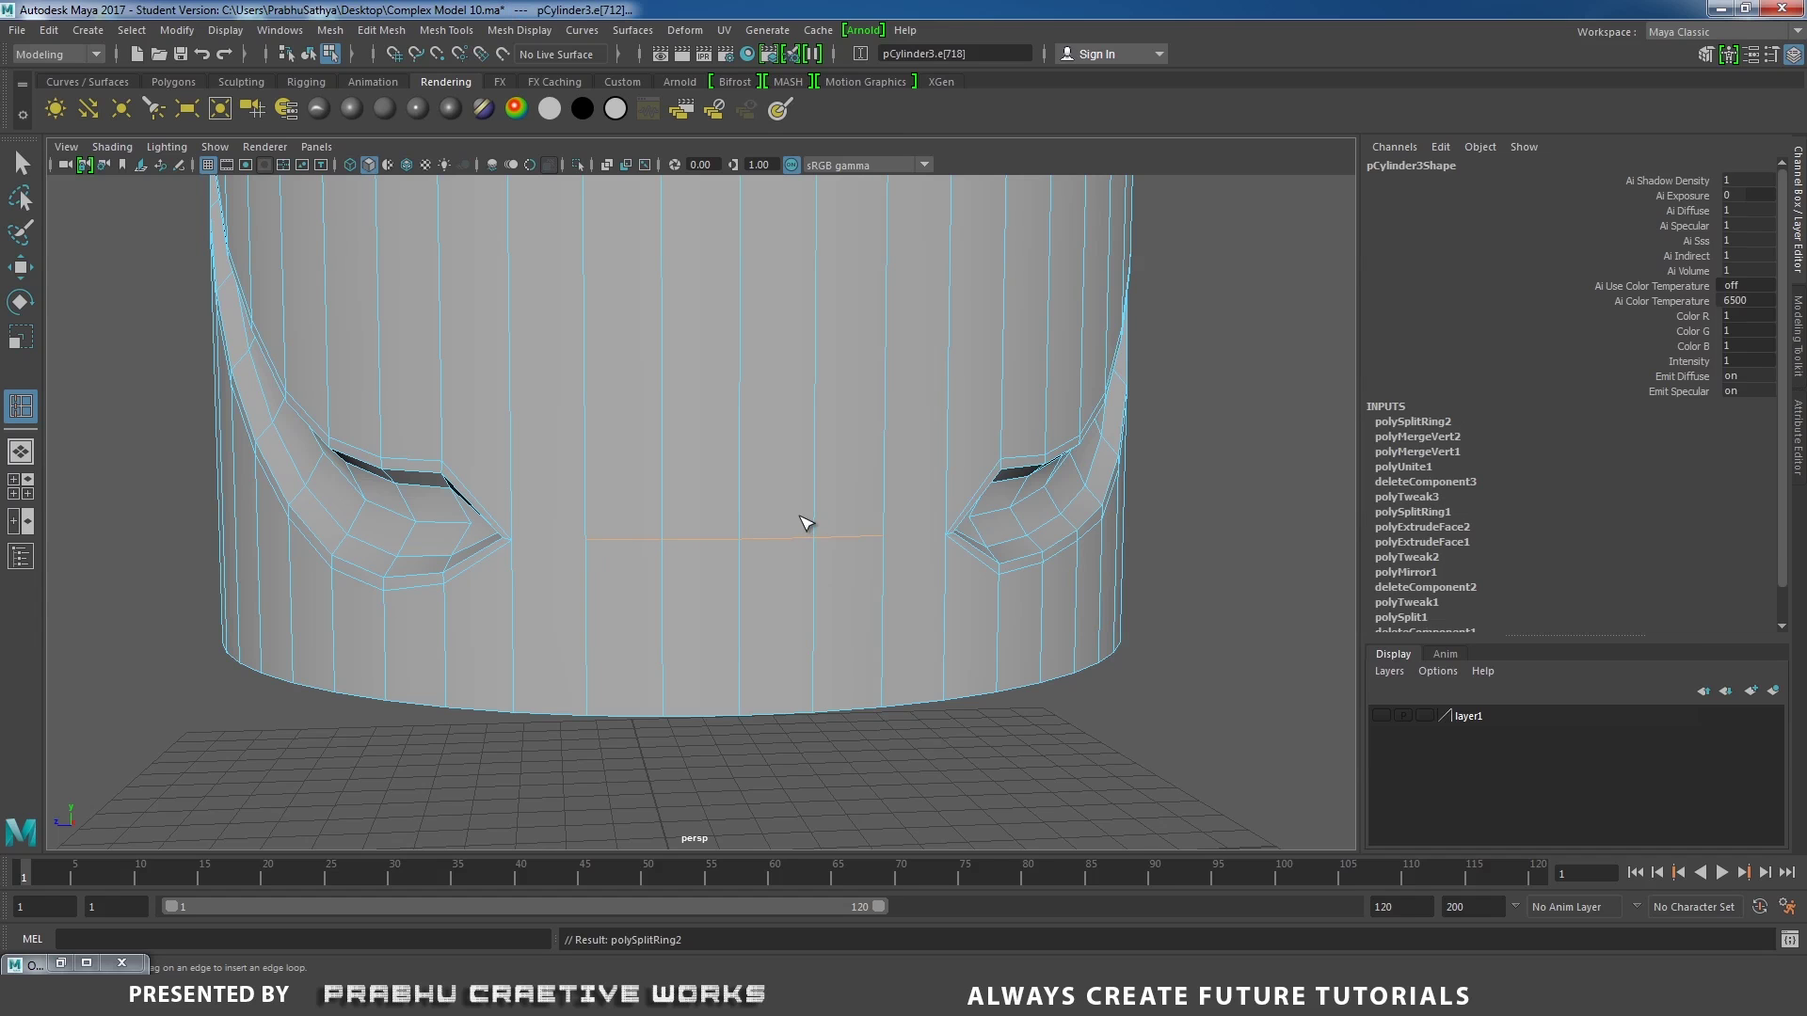
Use Multi-Cut to connect both ends of the short horizontal edge line to the neighbouring groove tips.
{"action": "key", "text": "w"}
{"action": "right_click_drag", "start_coordinate": [799, 423], "coordinate": [828, 404]}
{"action": "right_click", "coordinate": [722, 427], "text": "shift"}
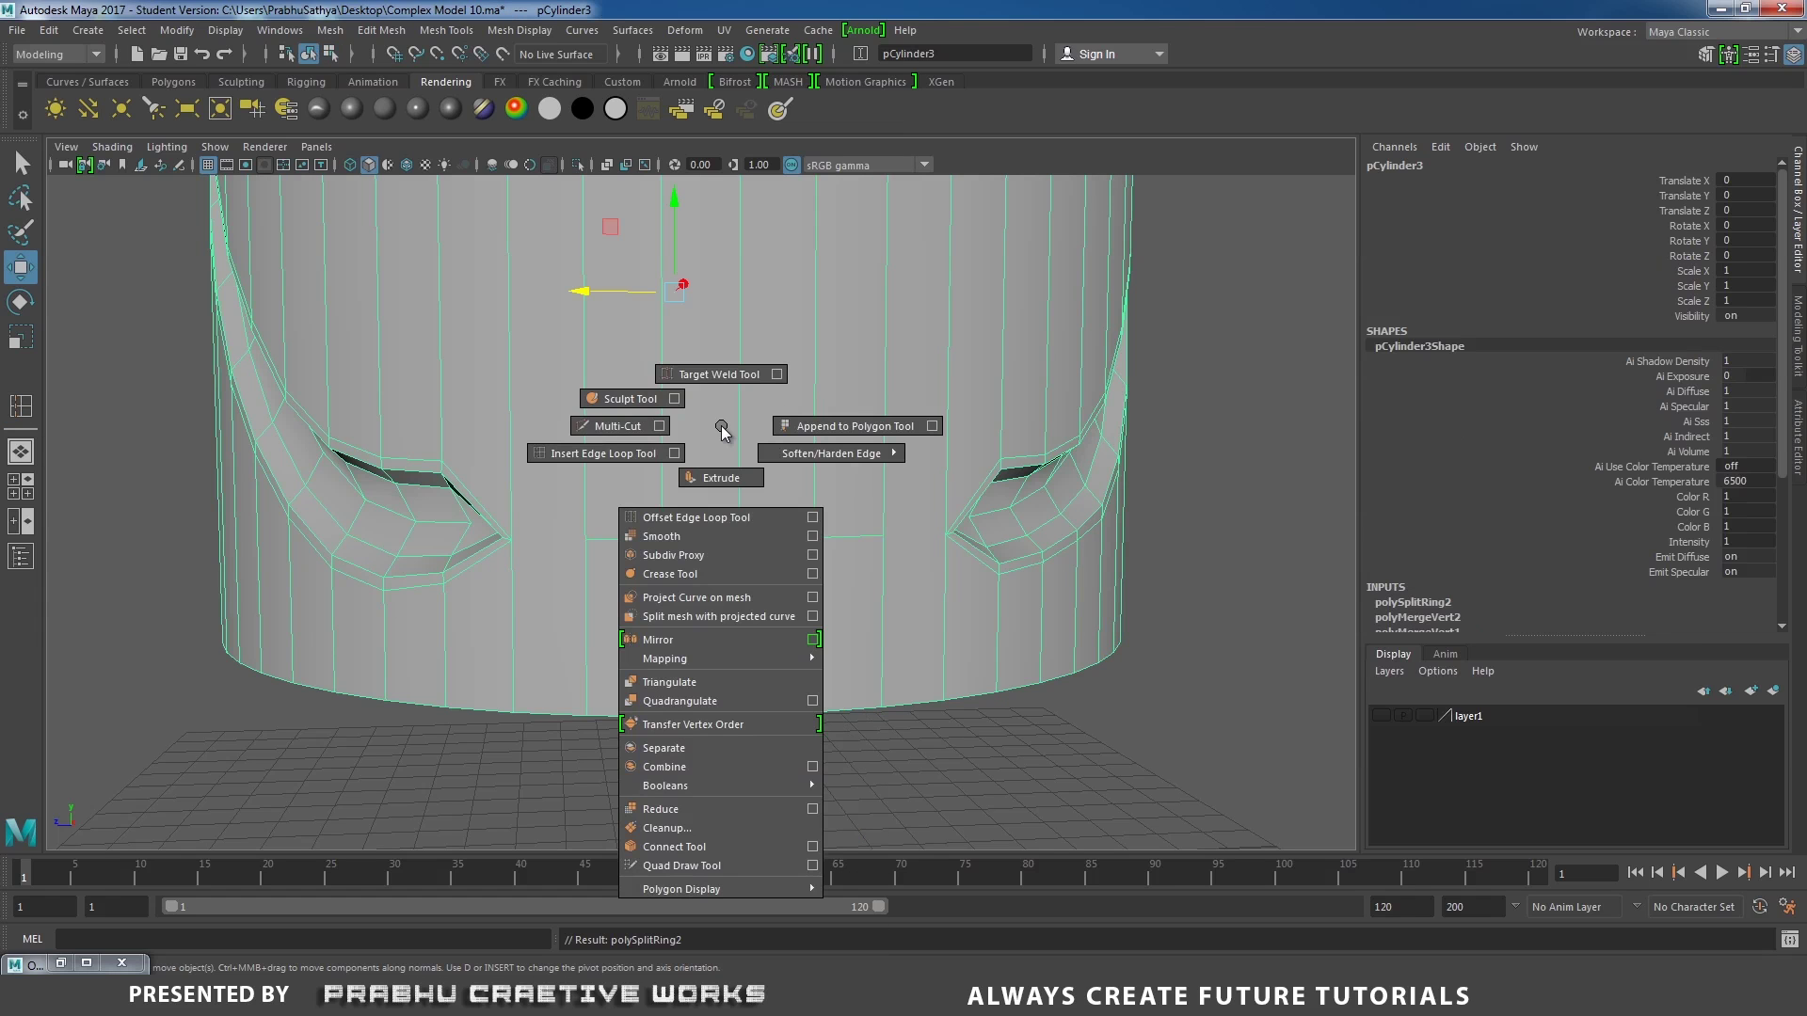
{"action": "left_click", "coordinate": [643, 429]}
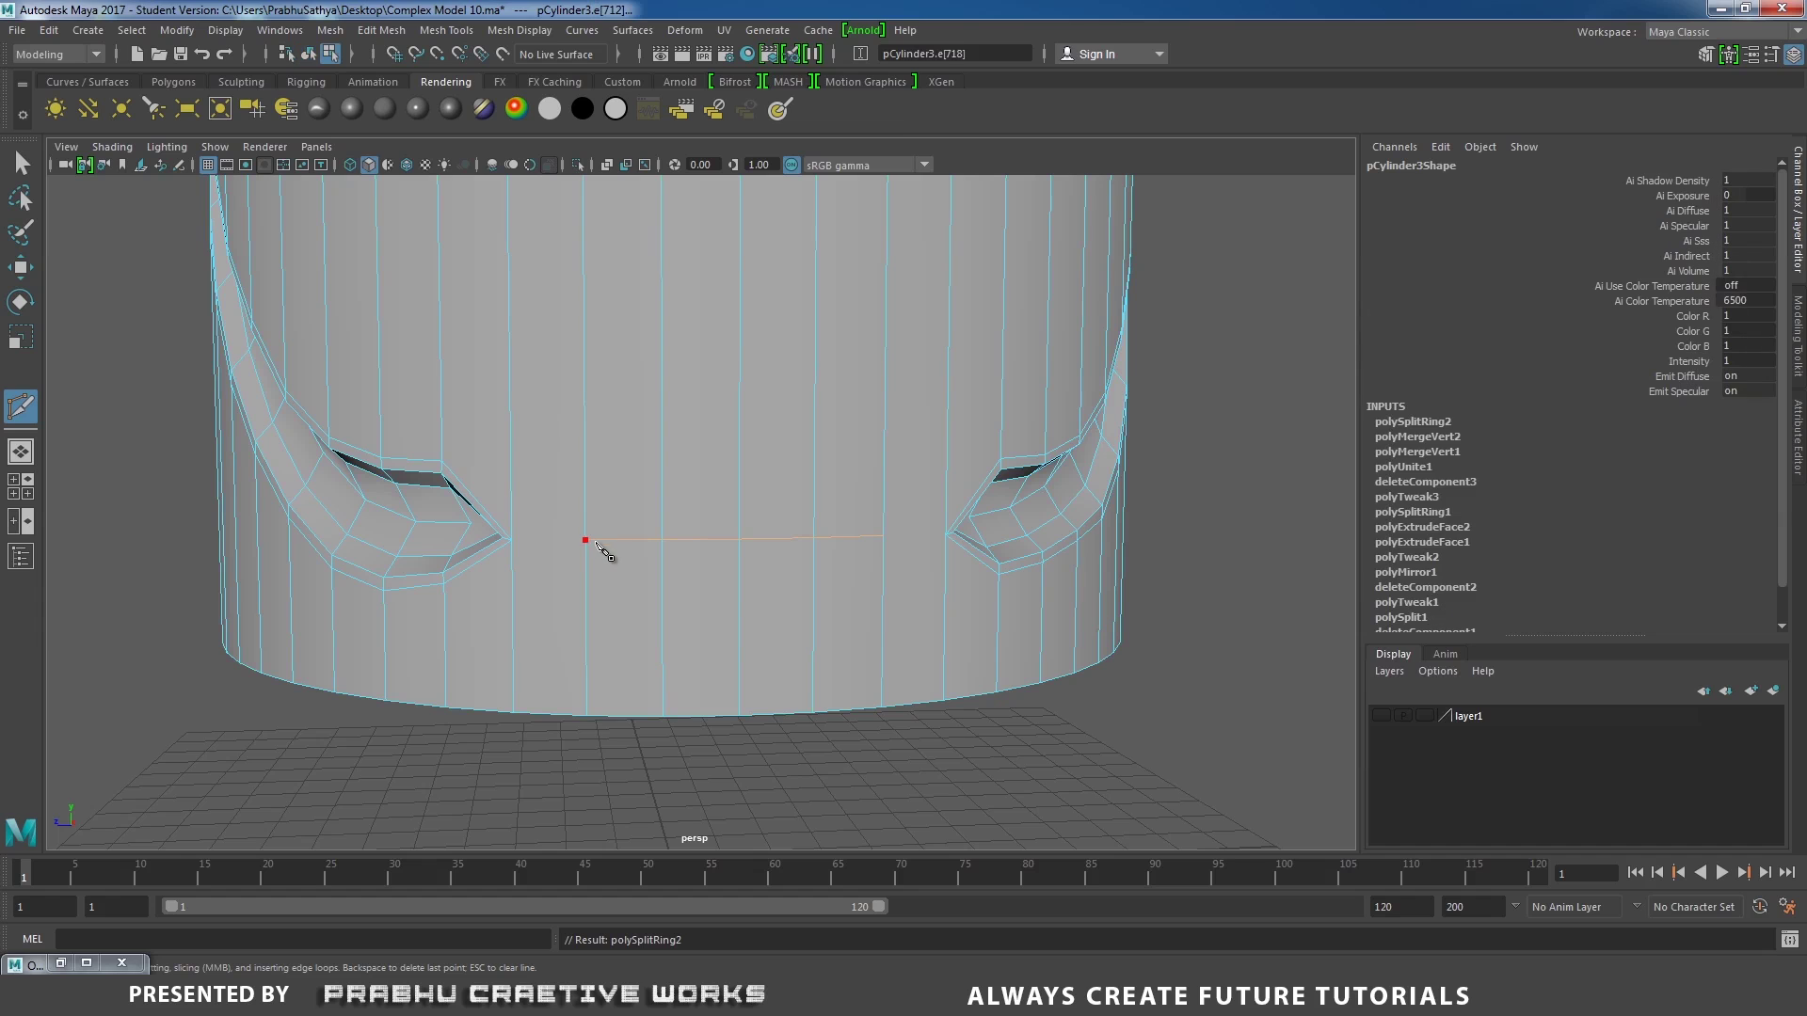
{"action": "left_click", "coordinate": [589, 541]}
{"action": "right_click", "coordinate": [641, 525]}
{"action": "left_click", "coordinate": [882, 535]}
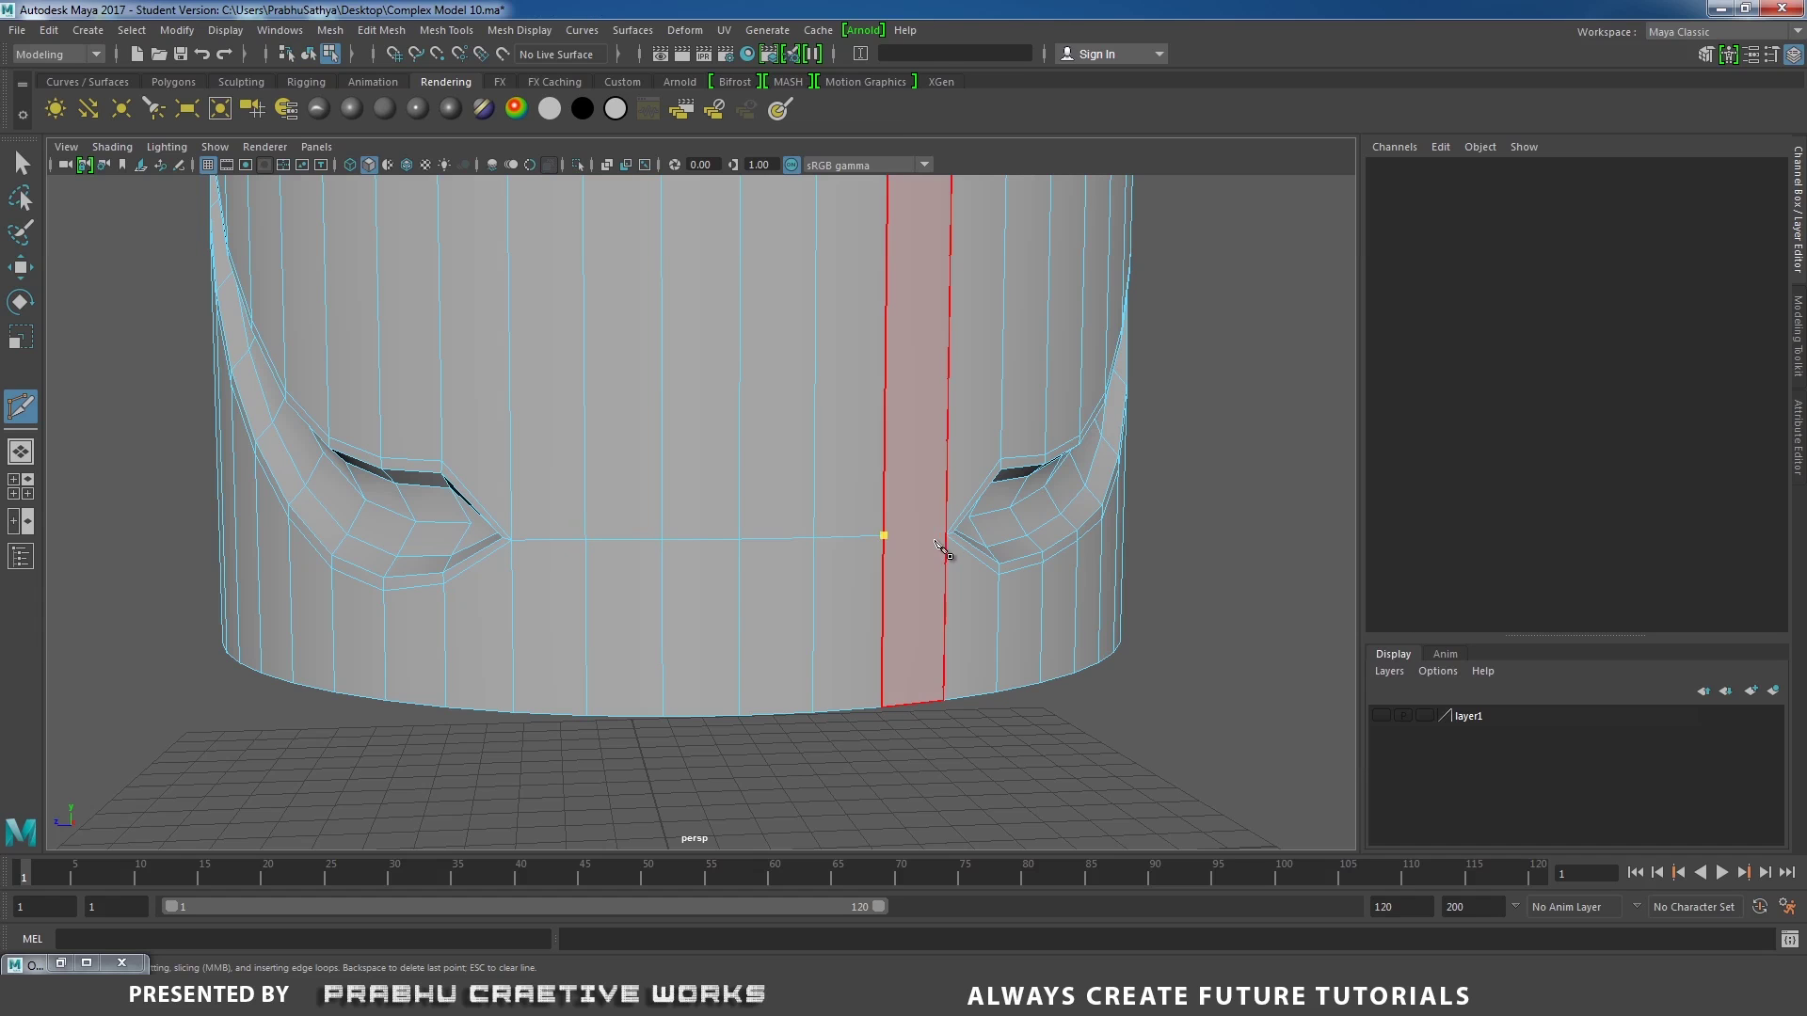
Insert a horizontal edge loop at tip height across the plain faces between the grooves on the cylinder's opposite side.
{"action": "right_click_drag", "start_coordinate": [1104, 509], "coordinate": [942, 488], "text": "alt"}
{"action": "left_click_drag", "start_coordinate": [936, 536], "coordinate": [572, 513], "text": "alt"}
{"action": "right_click_drag", "start_coordinate": [603, 527], "coordinate": [798, 593], "text": "alt"}
{"action": "scroll", "coordinate": [800, 607], "scroll_direction": "up", "scroll_amount": 2}
{"action": "key", "text": "w"}
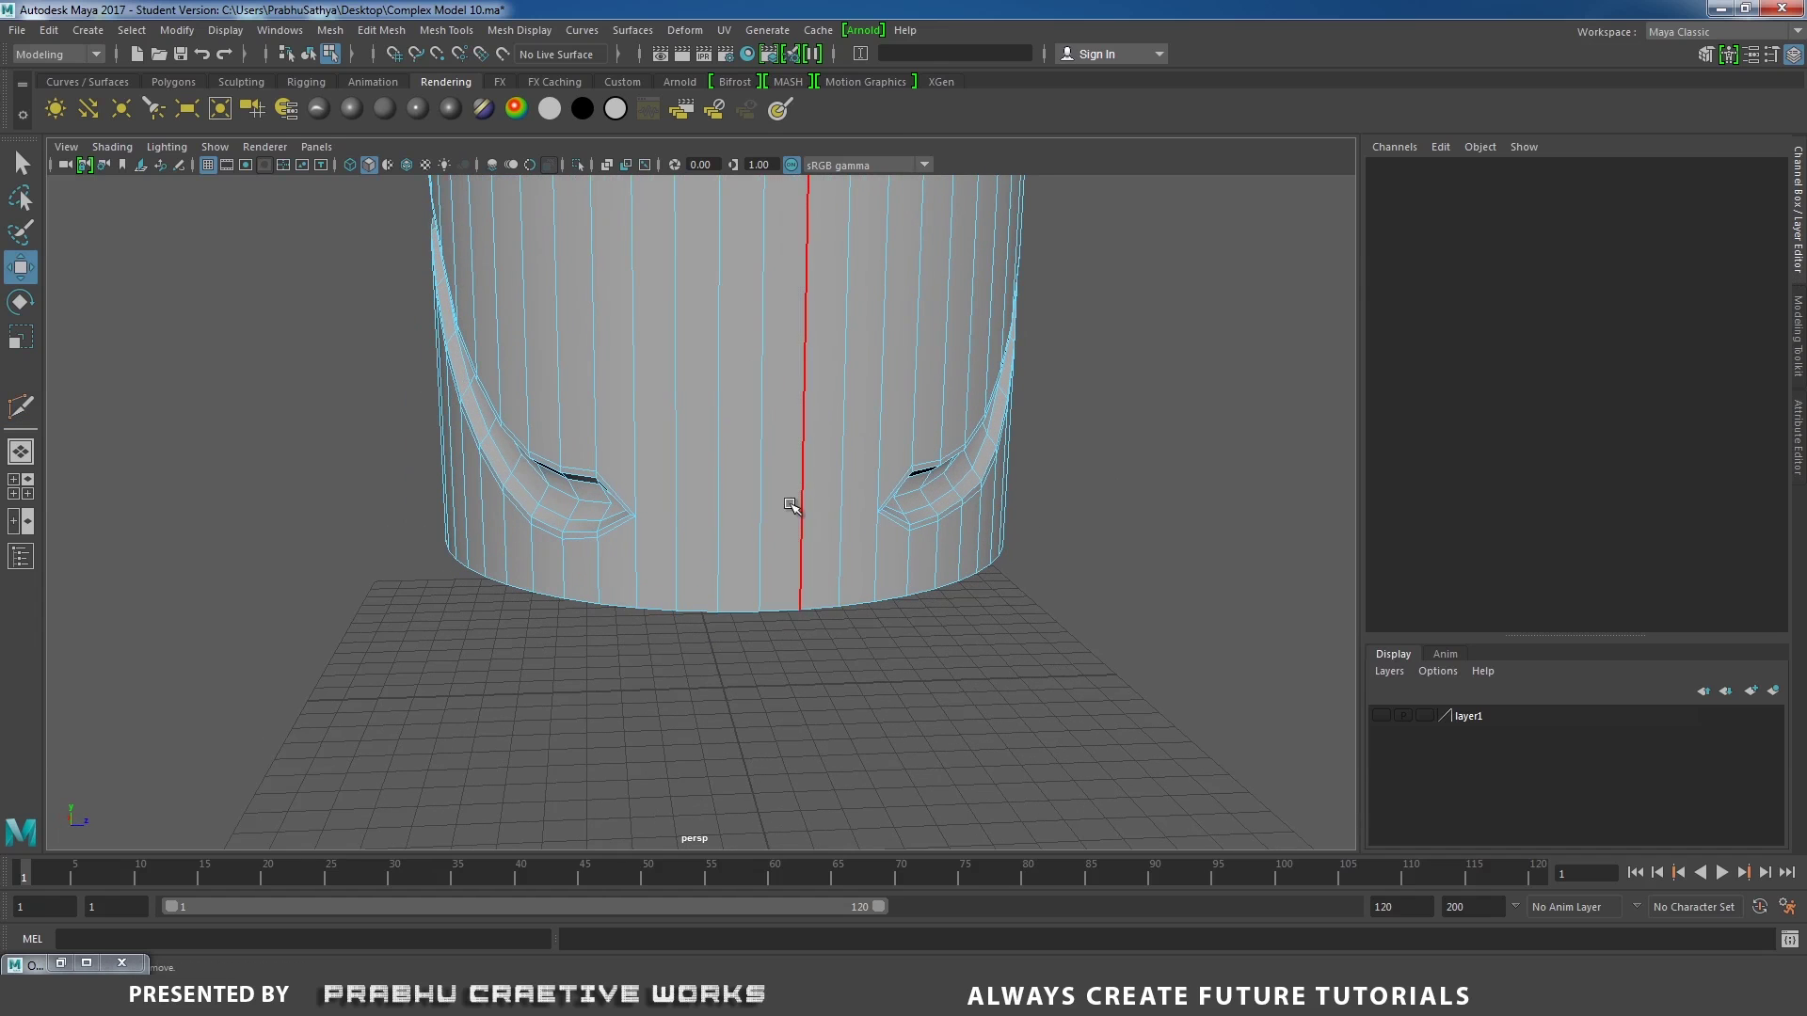
{"action": "right_click_drag", "start_coordinate": [796, 469], "coordinate": [732, 485]}
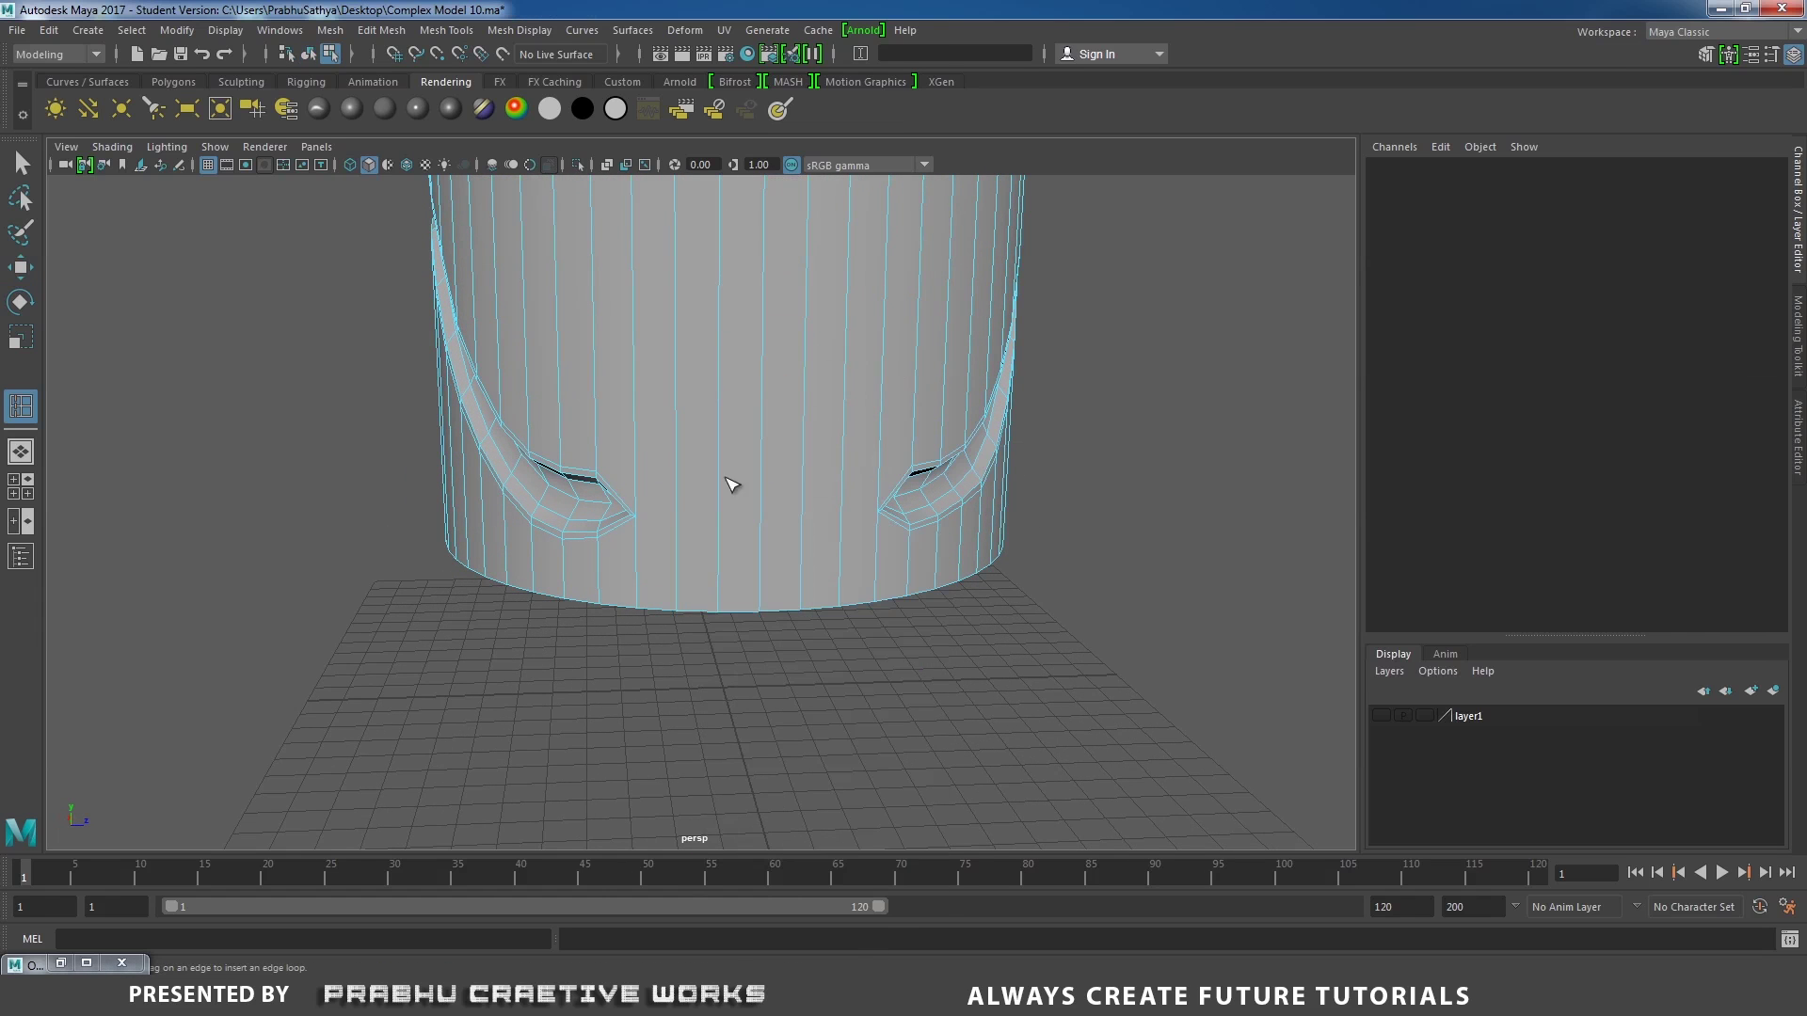
{"action": "left_click_drag", "start_coordinate": [725, 508], "coordinate": [727, 522]}
Use Multi-Cut to extend the opposite side's horizontal edge line from both ends to the adjacent groove tips.
{"action": "key", "text": "w"}
{"action": "right_click_drag", "start_coordinate": [807, 476], "coordinate": [786, 432]}
{"action": "right_click_drag", "start_coordinate": [678, 429], "coordinate": [678, 429], "text": "shift"}
{"action": "left_click", "coordinate": [676, 515]}
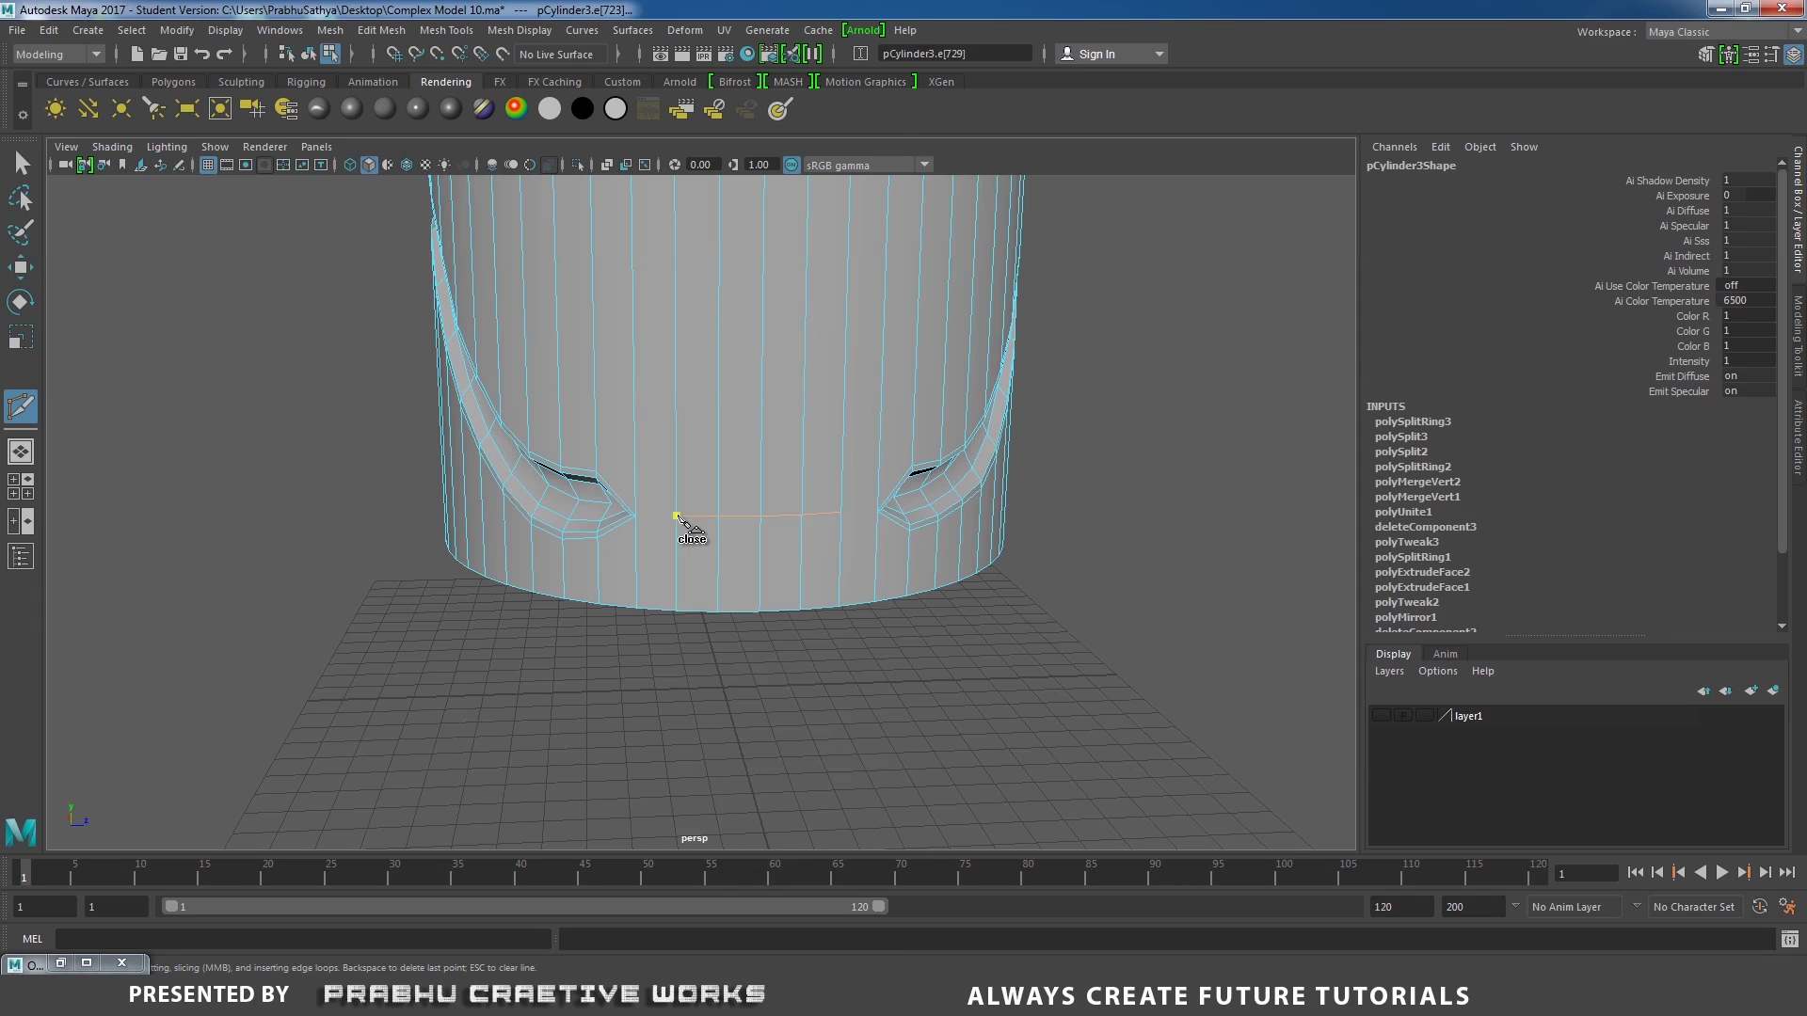
{"action": "right_click", "coordinate": [671, 539]}
{"action": "left_click_drag", "start_coordinate": [719, 553], "coordinate": [645, 555], "text": "alt"}
{"action": "scroll", "coordinate": [752, 541], "scroll_direction": "up", "scroll_amount": 2}
{"action": "left_click", "coordinate": [804, 520]}
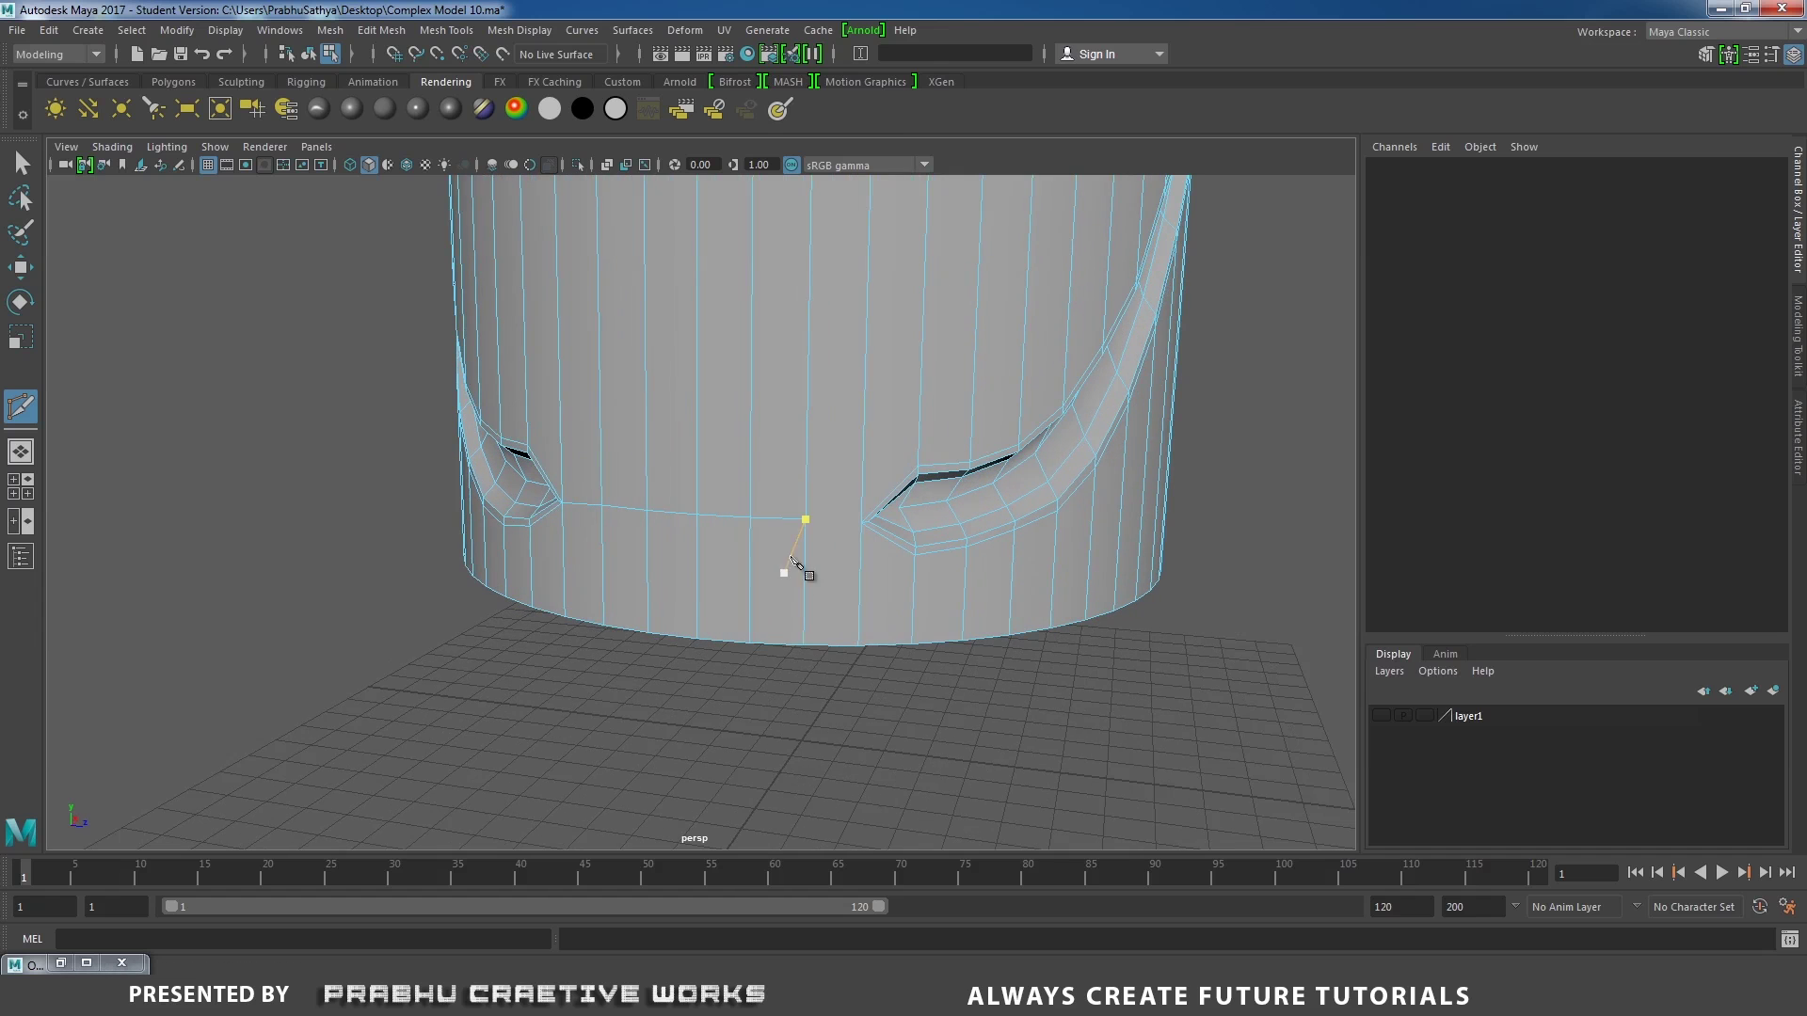
{"action": "right_click", "coordinate": [834, 529]}
Insert two edge loops around the cylinder, one above the wave groove and one between the groove and the bottom border.
{"action": "scroll", "coordinate": [715, 499], "scroll_direction": "down", "scroll_amount": 3}
{"action": "left_click_drag", "start_coordinate": [640, 490], "coordinate": [748, 484], "text": "alt"}
{"action": "scroll", "coordinate": [604, 445], "scroll_direction": "down", "scroll_amount": 4}
{"action": "left_click_drag", "start_coordinate": [607, 447], "coordinate": [798, 475], "text": "alt"}
{"action": "scroll", "coordinate": [737, 469], "scroll_direction": "up", "scroll_amount": 3}
{"action": "middle_click_drag", "start_coordinate": [798, 475], "coordinate": [856, 519], "text": "alt"}
{"action": "left_click_drag", "start_coordinate": [749, 513], "coordinate": [817, 510], "text": "alt"}
{"action": "key", "text": "w"}
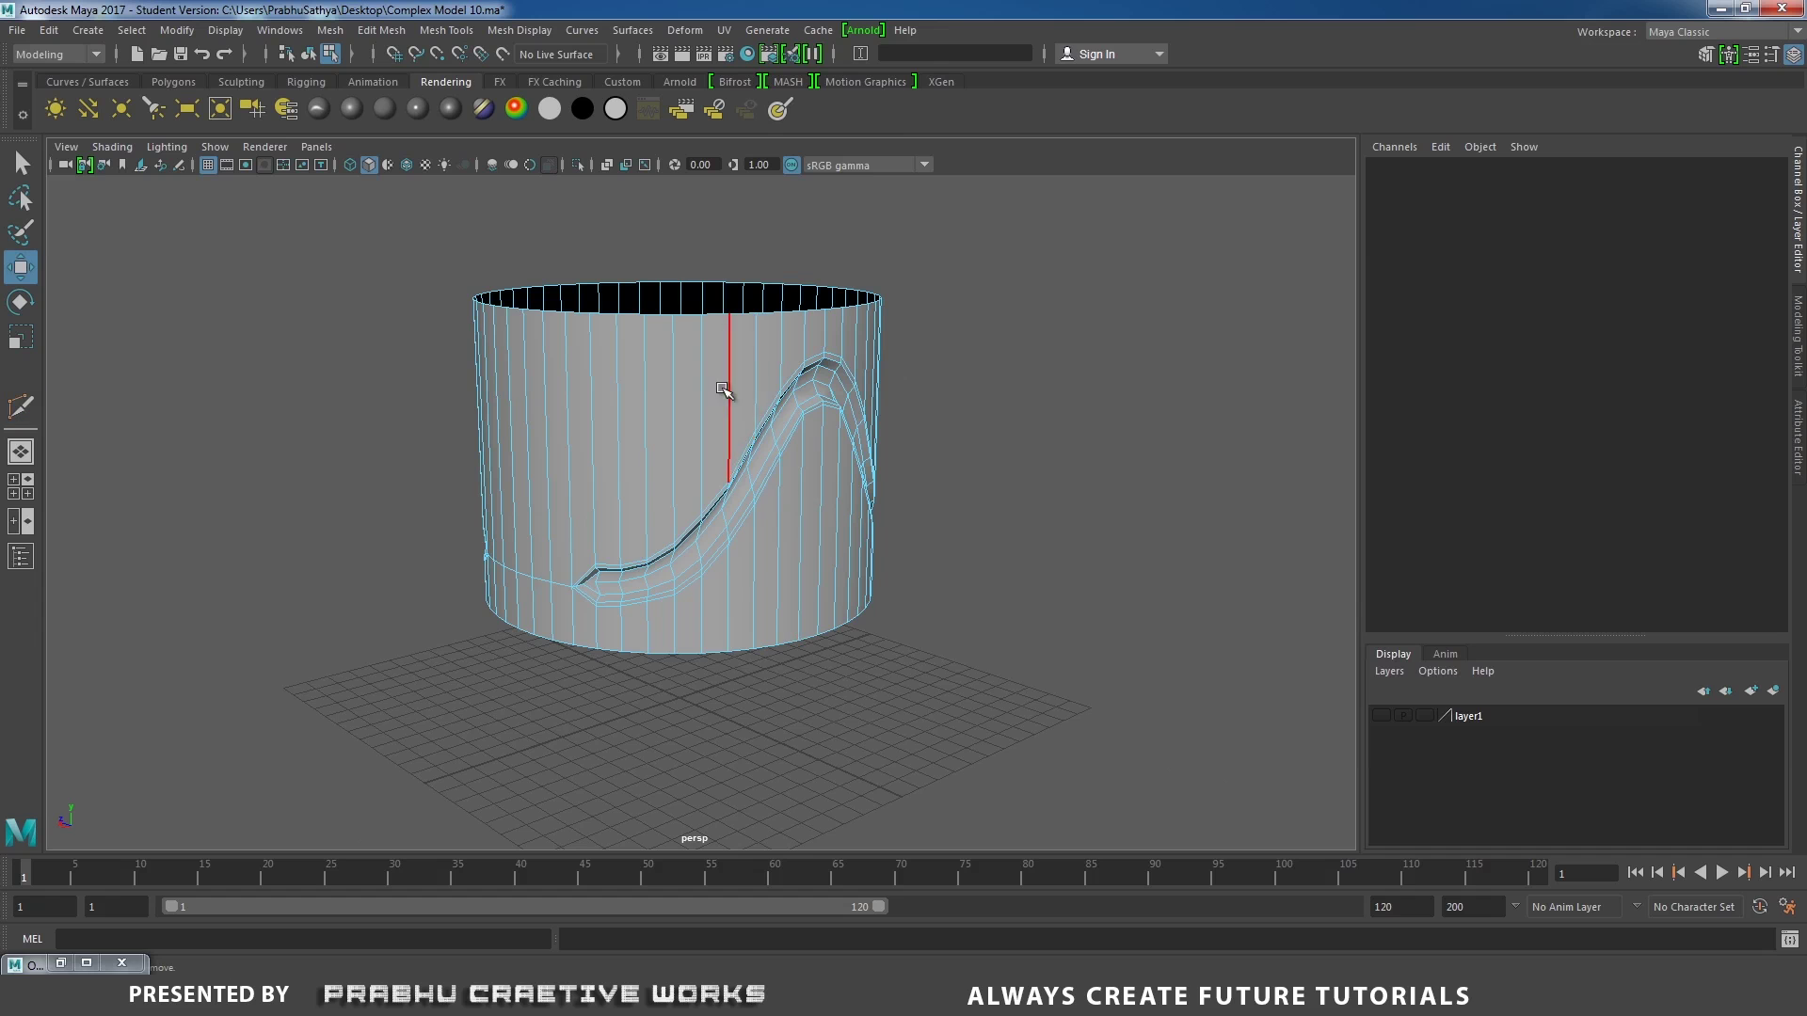
{"action": "right_click_drag", "start_coordinate": [723, 388], "coordinate": [623, 386]}
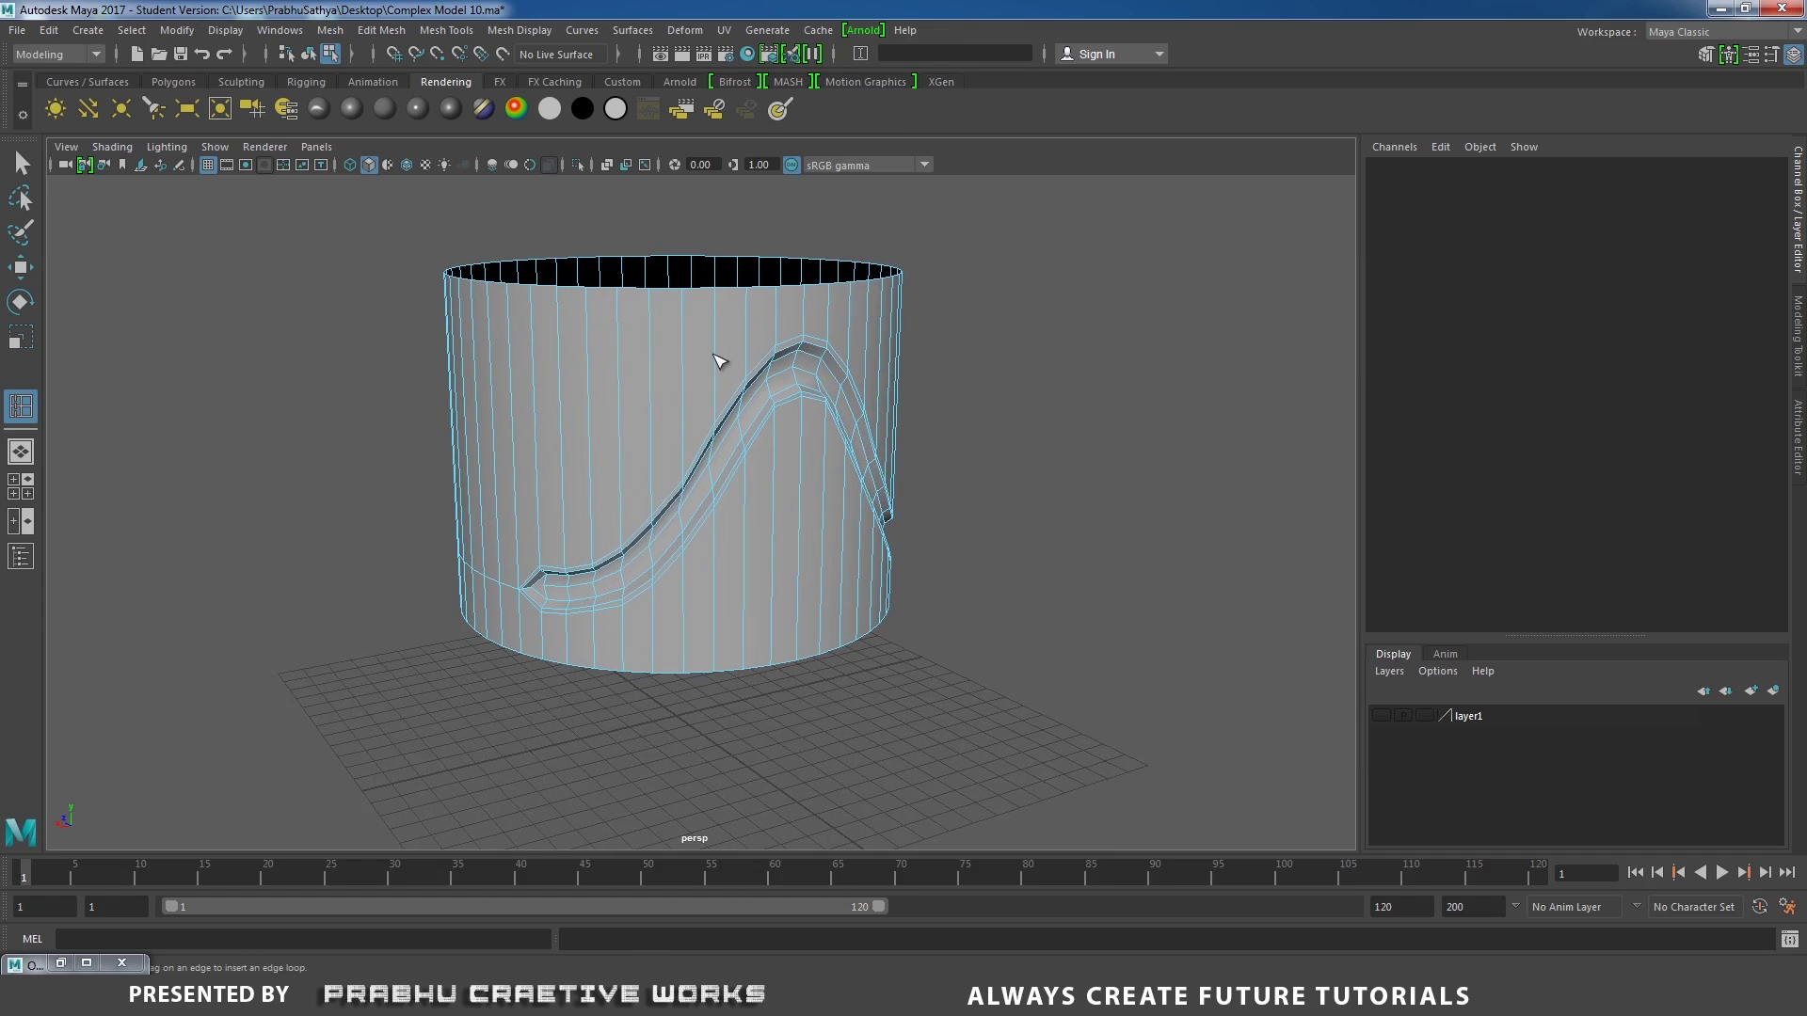
{"action": "right_click_drag", "start_coordinate": [717, 348], "coordinate": [719, 349], "text": "shift"}
{"action": "left_click", "coordinate": [719, 348]}
{"action": "left_click_drag", "start_coordinate": [718, 351], "coordinate": [699, 539], "text": "alt"}
{"action": "left_click", "coordinate": [693, 530]}
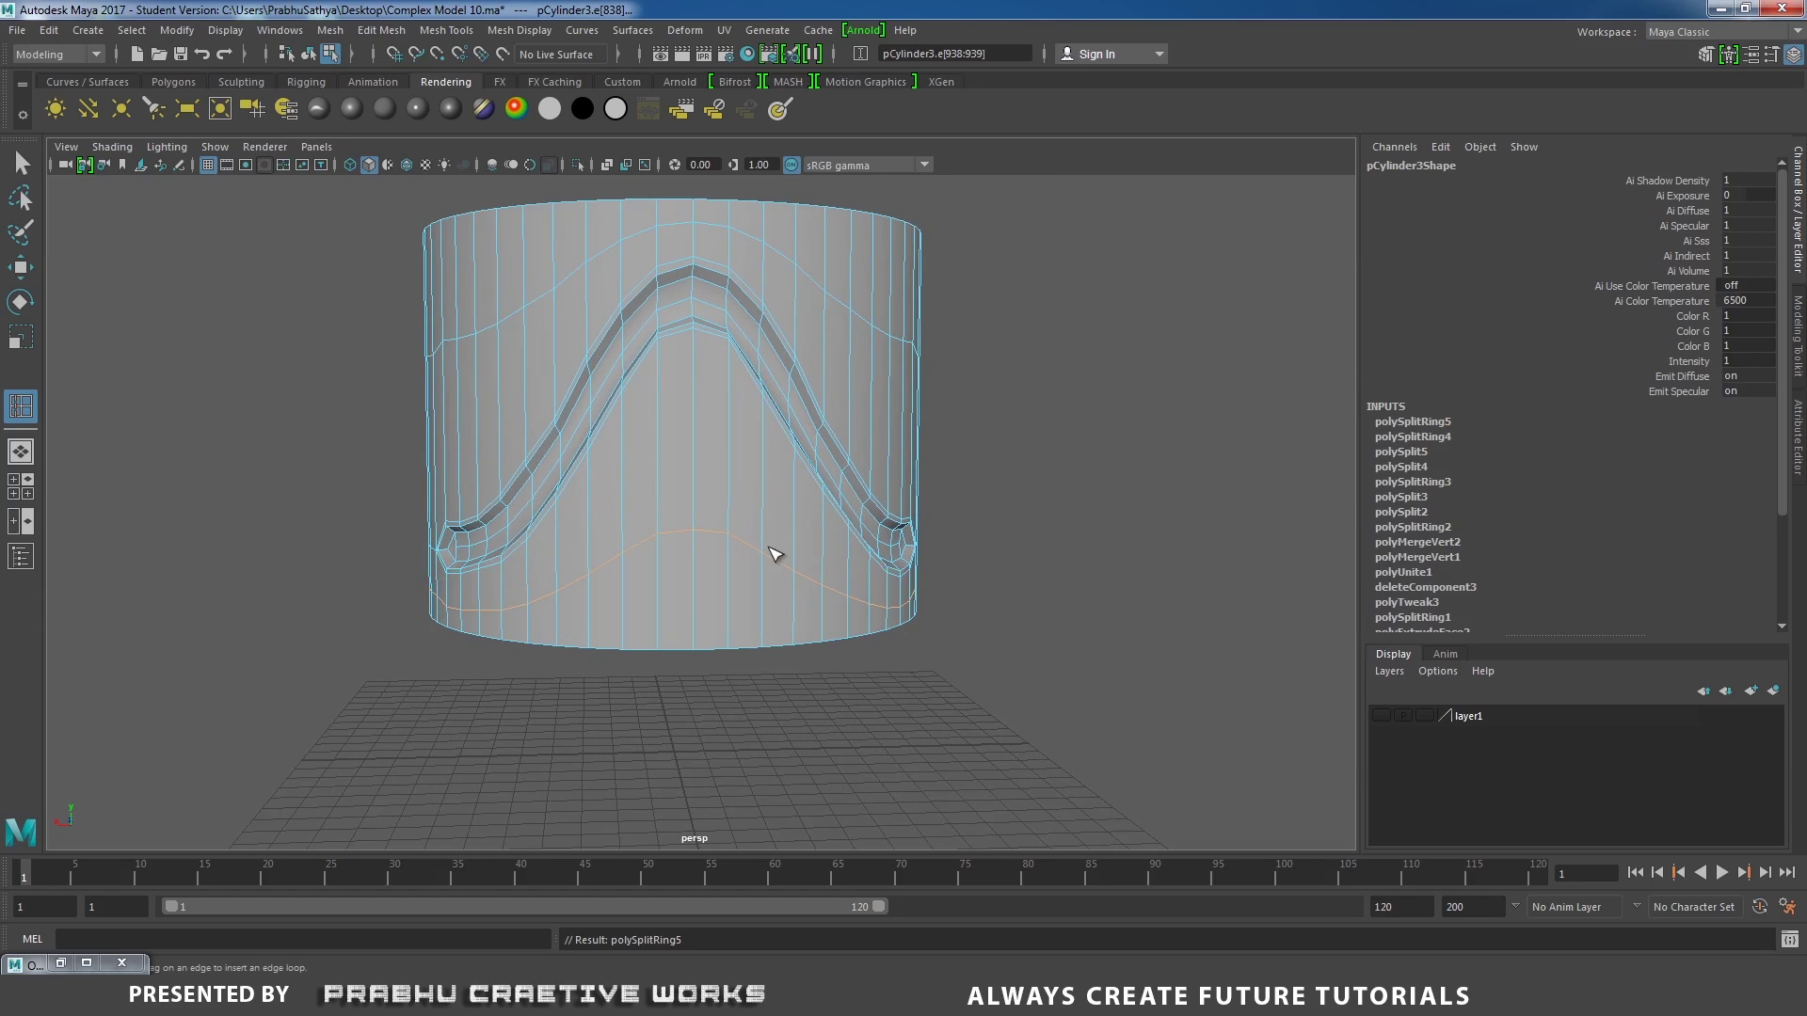
Lower the two raised vertices of the upper edge loop above the groove tips to even out its curve.
{"action": "right_click_drag", "start_coordinate": [771, 552], "coordinate": [412, 488], "text": "alt"}
{"action": "left_click_drag", "start_coordinate": [411, 489], "coordinate": [678, 541], "text": "alt"}
{"action": "right_click_drag", "start_coordinate": [677, 541], "coordinate": [875, 597], "text": "alt"}
{"action": "left_click_drag", "start_coordinate": [875, 597], "coordinate": [739, 503], "text": "alt"}
{"action": "right_click_drag", "start_coordinate": [739, 503], "coordinate": [809, 524], "text": "alt"}
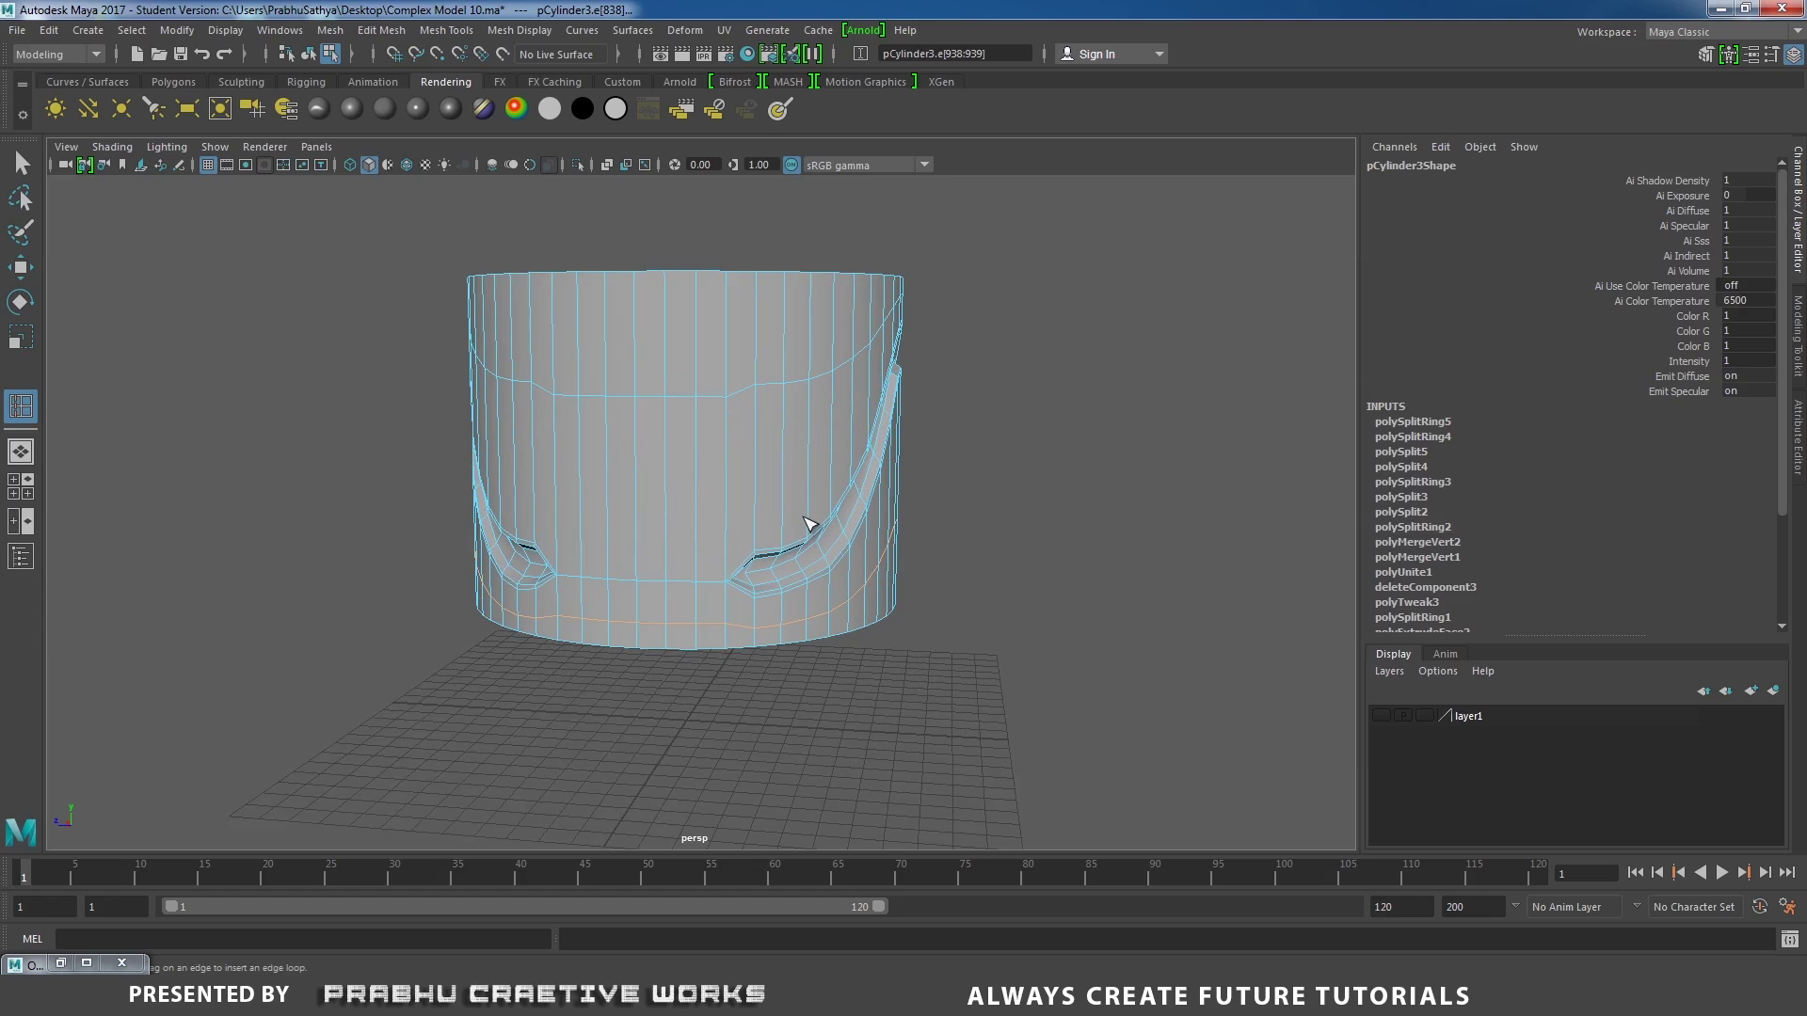
{"action": "key", "text": "w"}
{"action": "right_click_drag", "start_coordinate": [744, 441], "coordinate": [626, 435]}
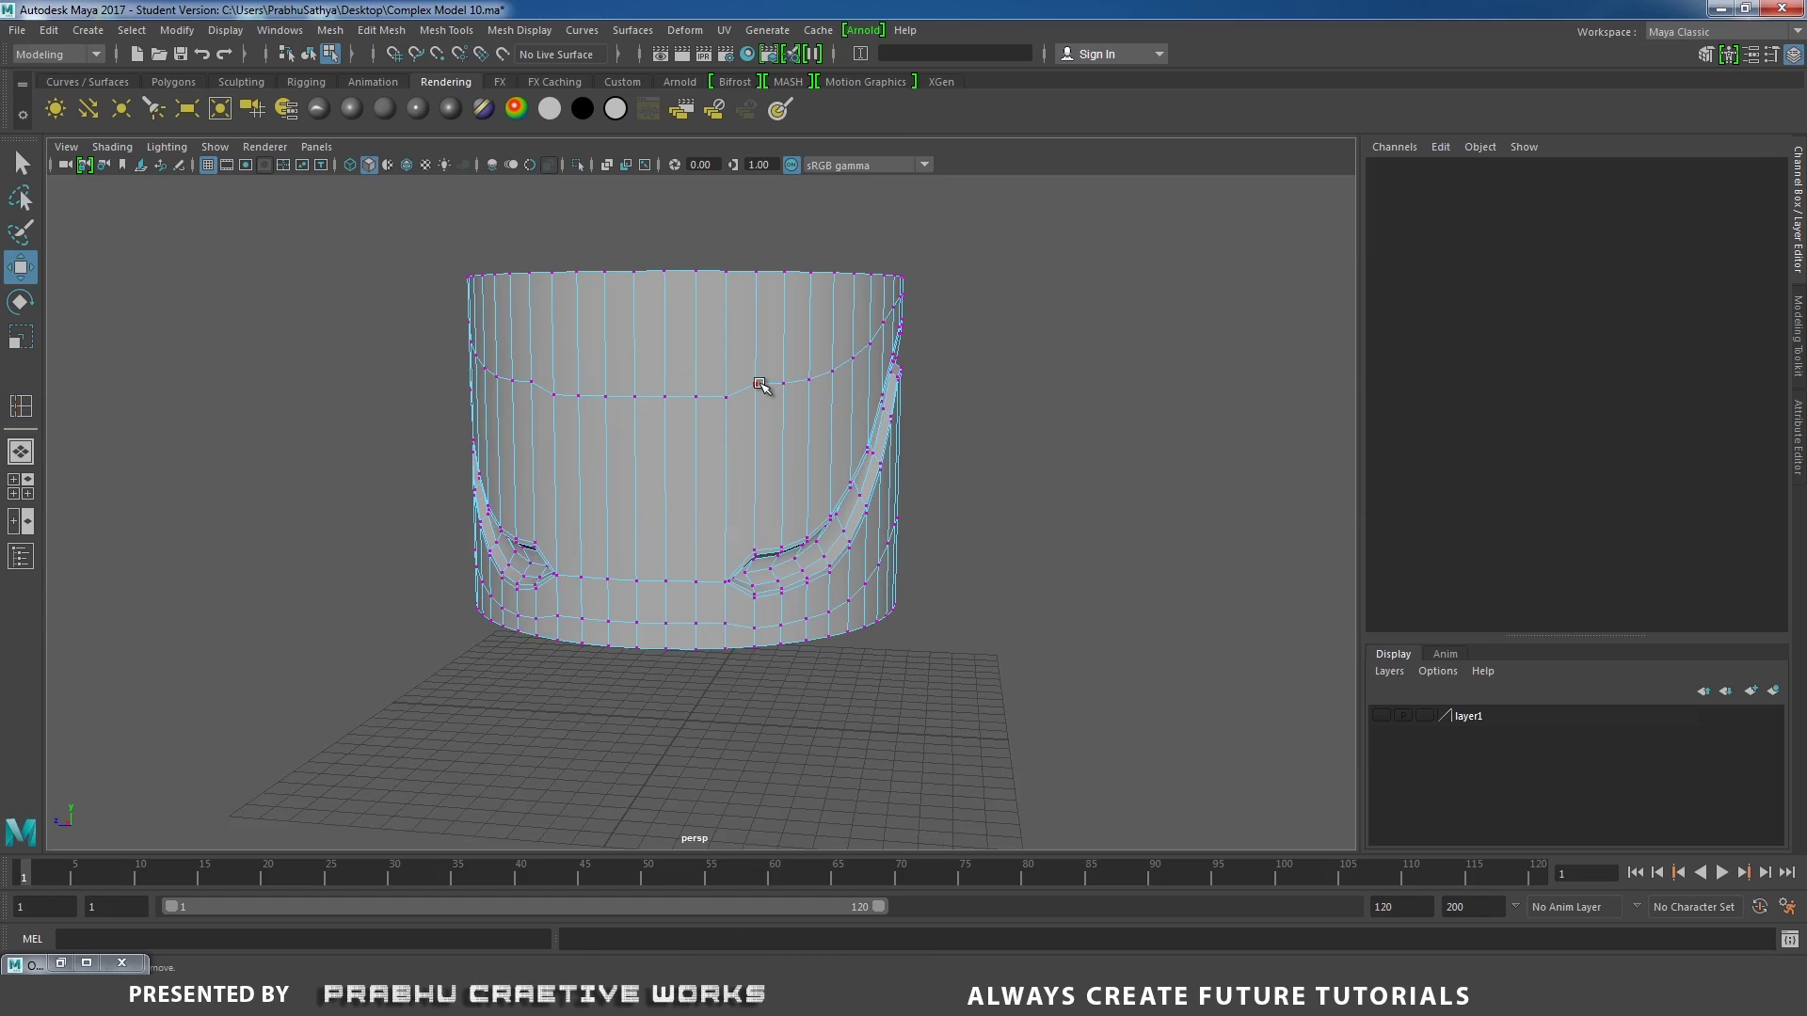
{"action": "left_click", "coordinate": [759, 385]}
{"action": "left_click_drag", "start_coordinate": [756, 297], "coordinate": [759, 304]}
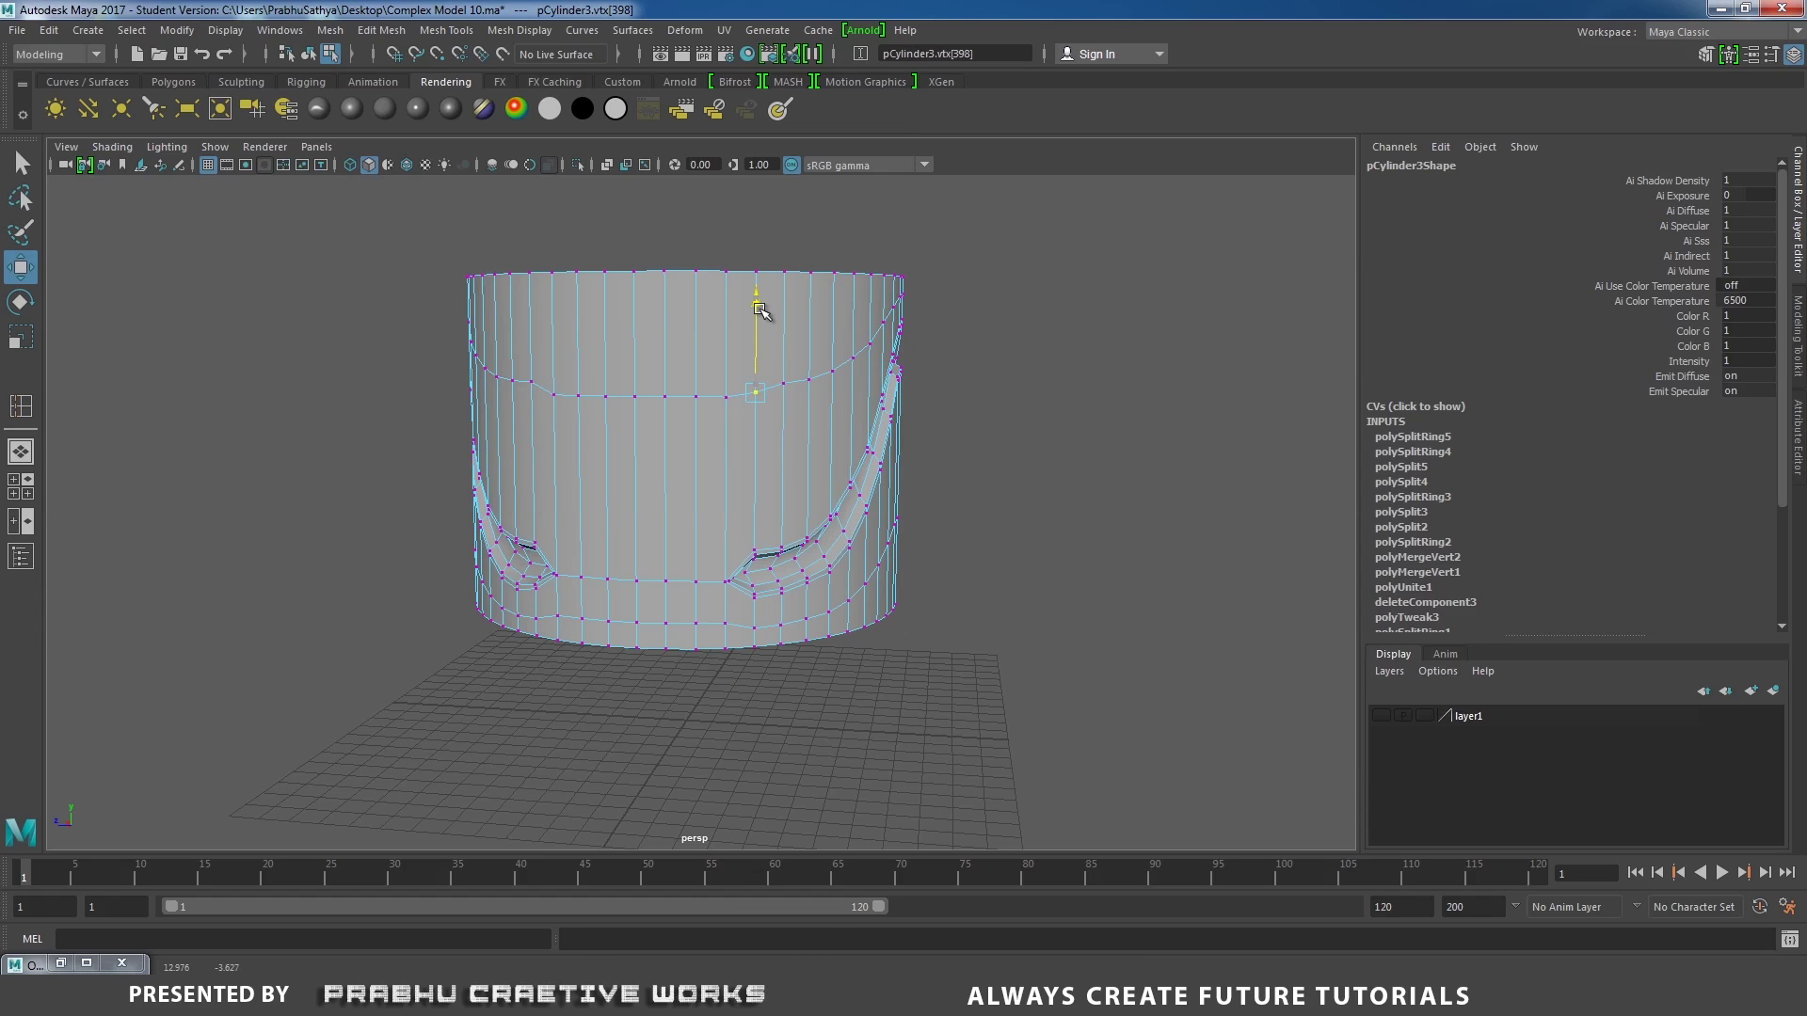
{"action": "left_click", "coordinate": [525, 381]}
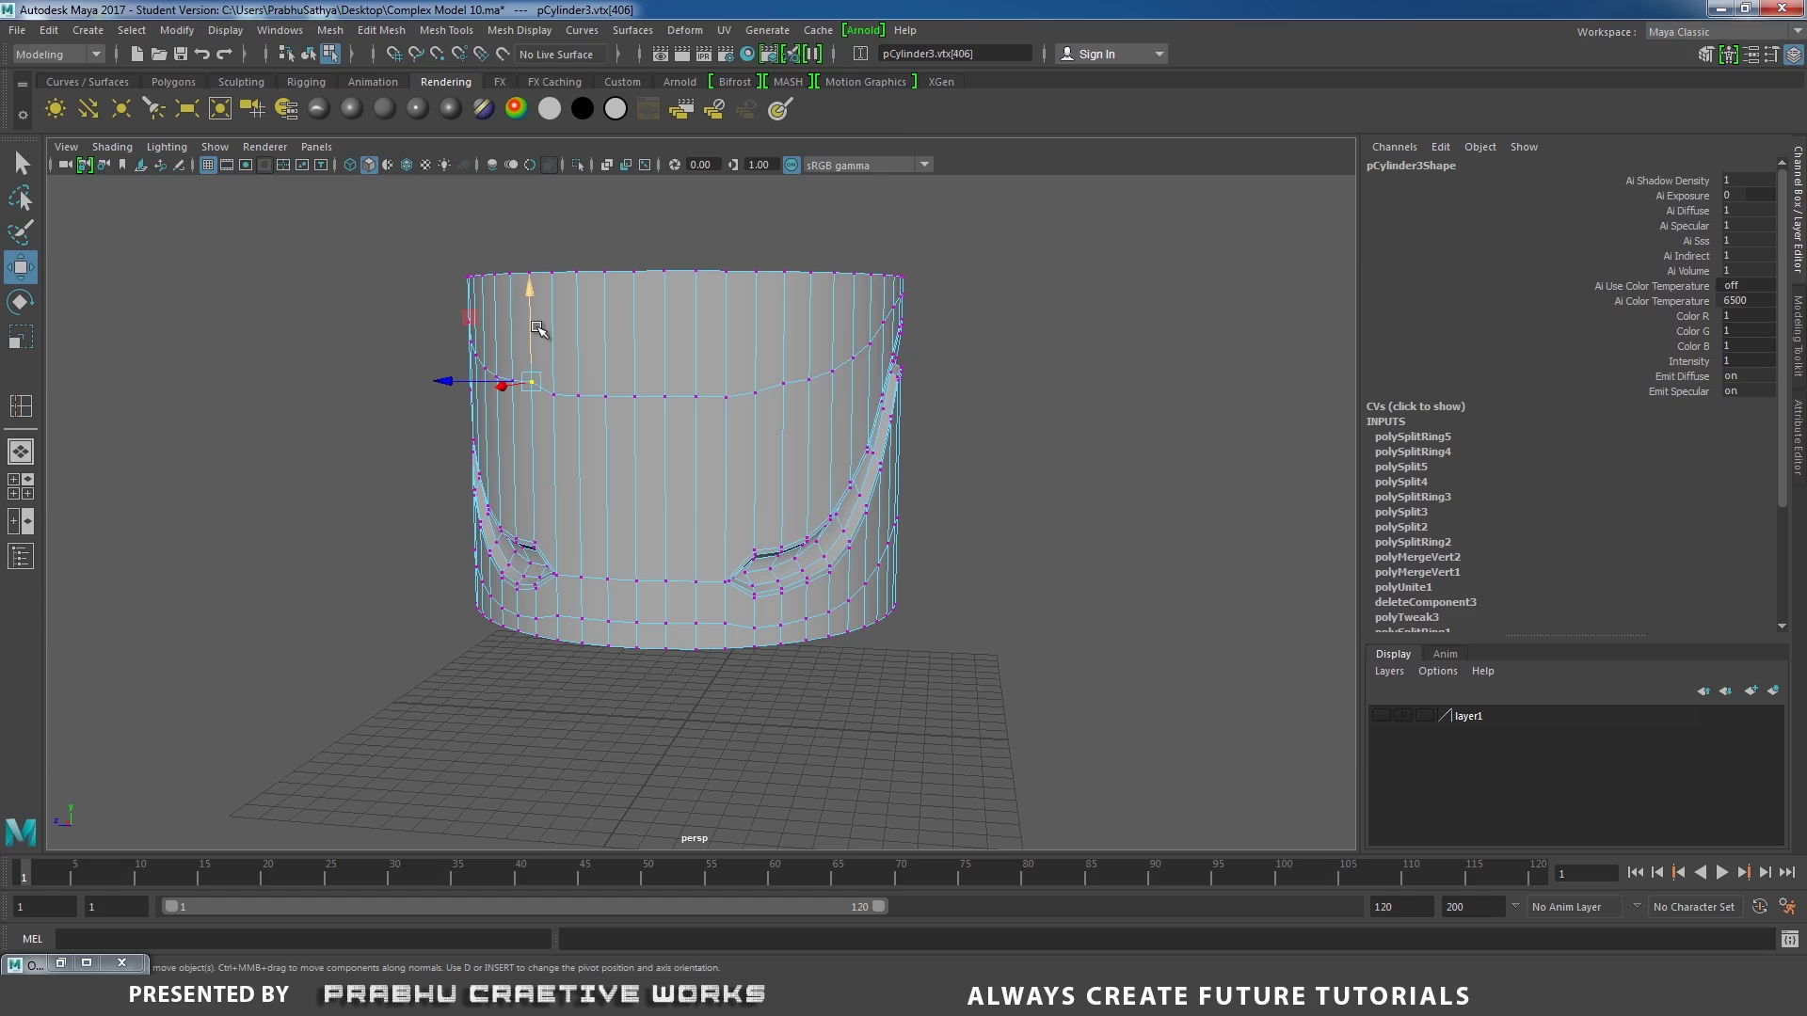
{"action": "left_click_drag", "start_coordinate": [533, 311], "coordinate": [533, 614]}
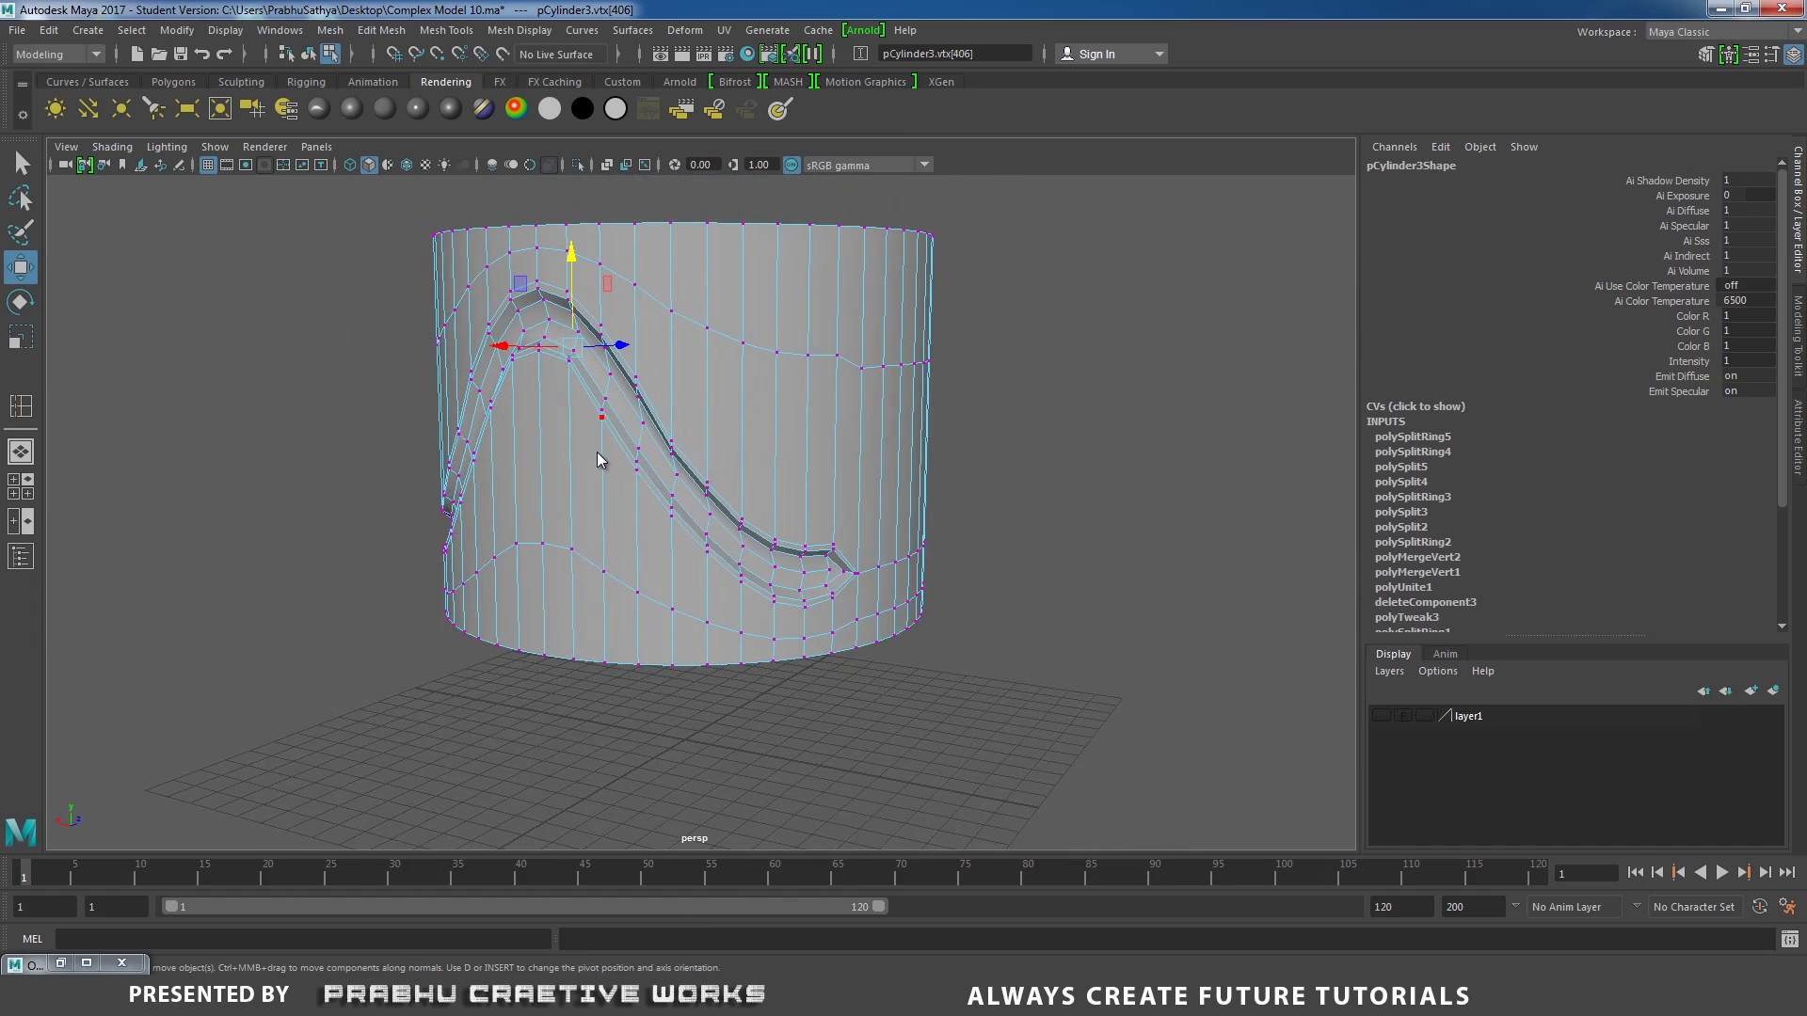
Preview the grooved cylinder smoothed in object mode and compare it with the water bottle reference photo.
{"action": "right_click_drag", "start_coordinate": [599, 454], "coordinate": [789, 386]}
{"action": "scroll", "coordinate": [690, 423], "scroll_direction": "down", "scroll_amount": 5}
{"action": "left_click_drag", "start_coordinate": [690, 423], "coordinate": [951, 533], "text": "alt"}
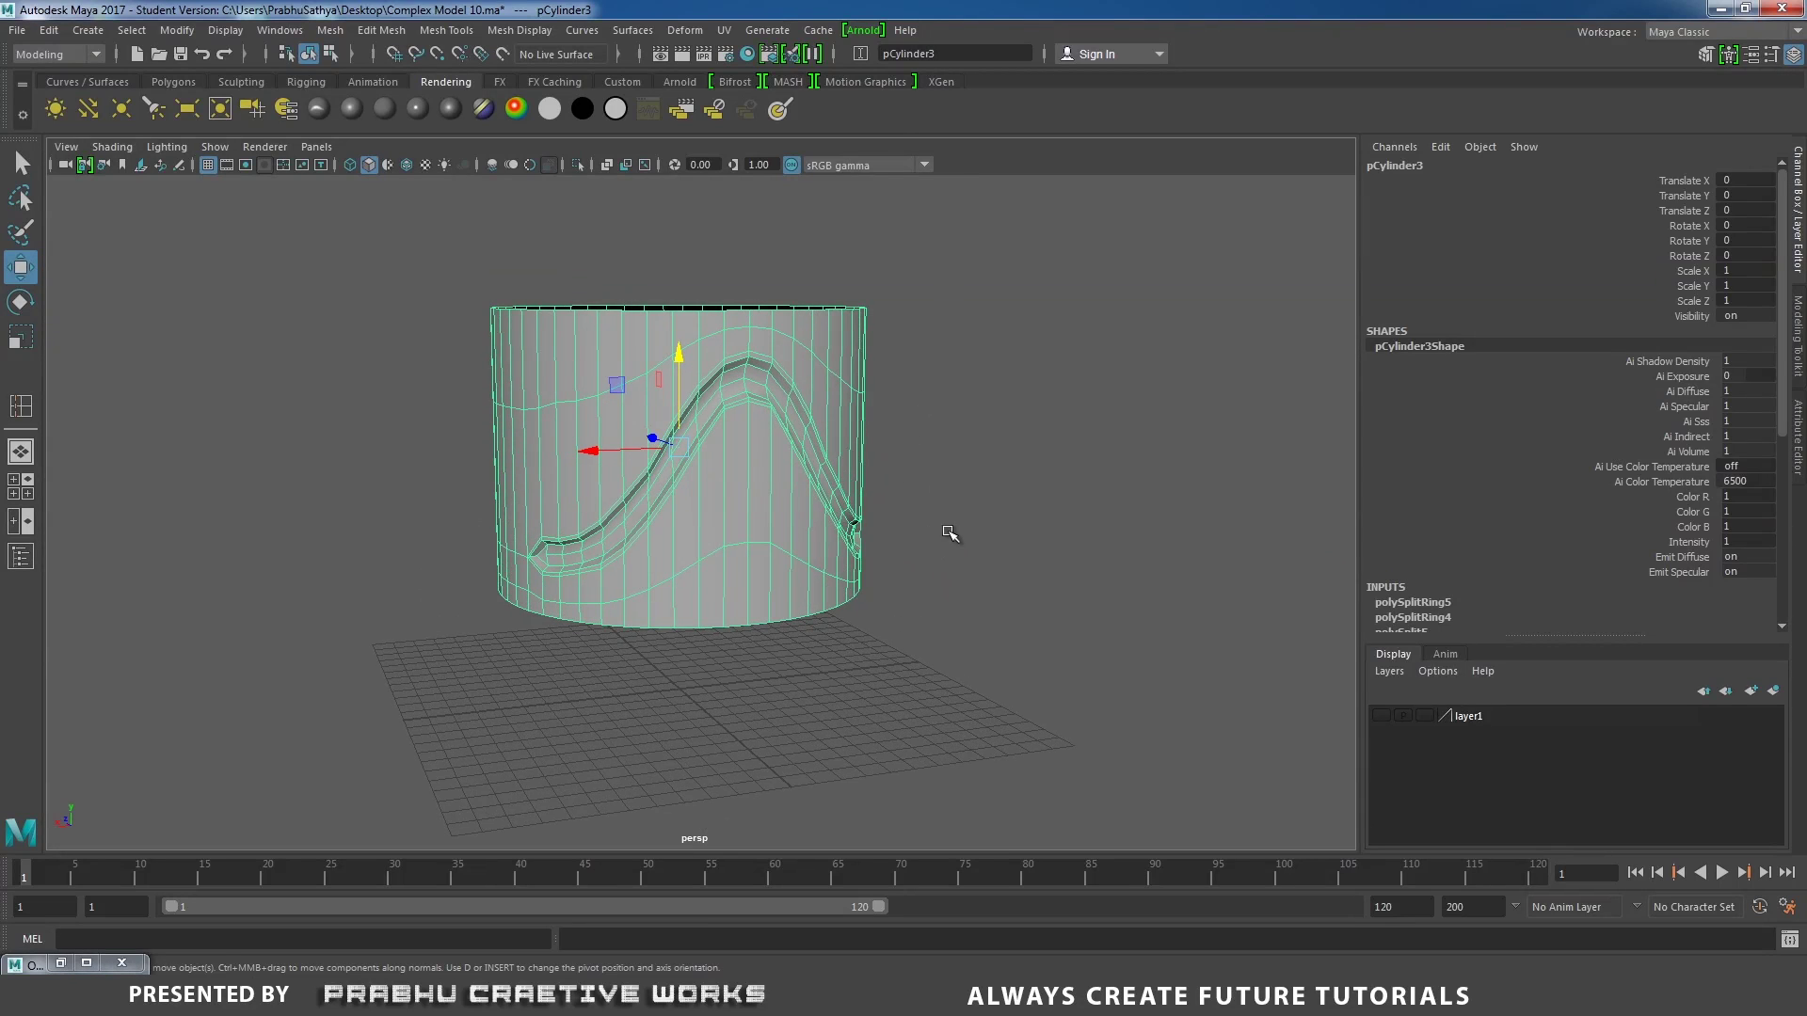
{"action": "left_click", "coordinate": [1008, 452]}
{"action": "mouse_move", "coordinate": [1008, 452]}
{"action": "left_mouse_down", "text": "alt"}
{"action": "mouse_move", "coordinate": [948, 476]}
{"action": "mouse_move", "coordinate": [799, 476]}
{"action": "mouse_move", "coordinate": [1017, 471]}
{"action": "mouse_move", "coordinate": [991, 478]}
{"action": "left_mouse_up", "text": "alt"}
{"action": "left_click", "coordinate": [998, 996]}
{"action": "left_click", "coordinate": [1083, 744]}
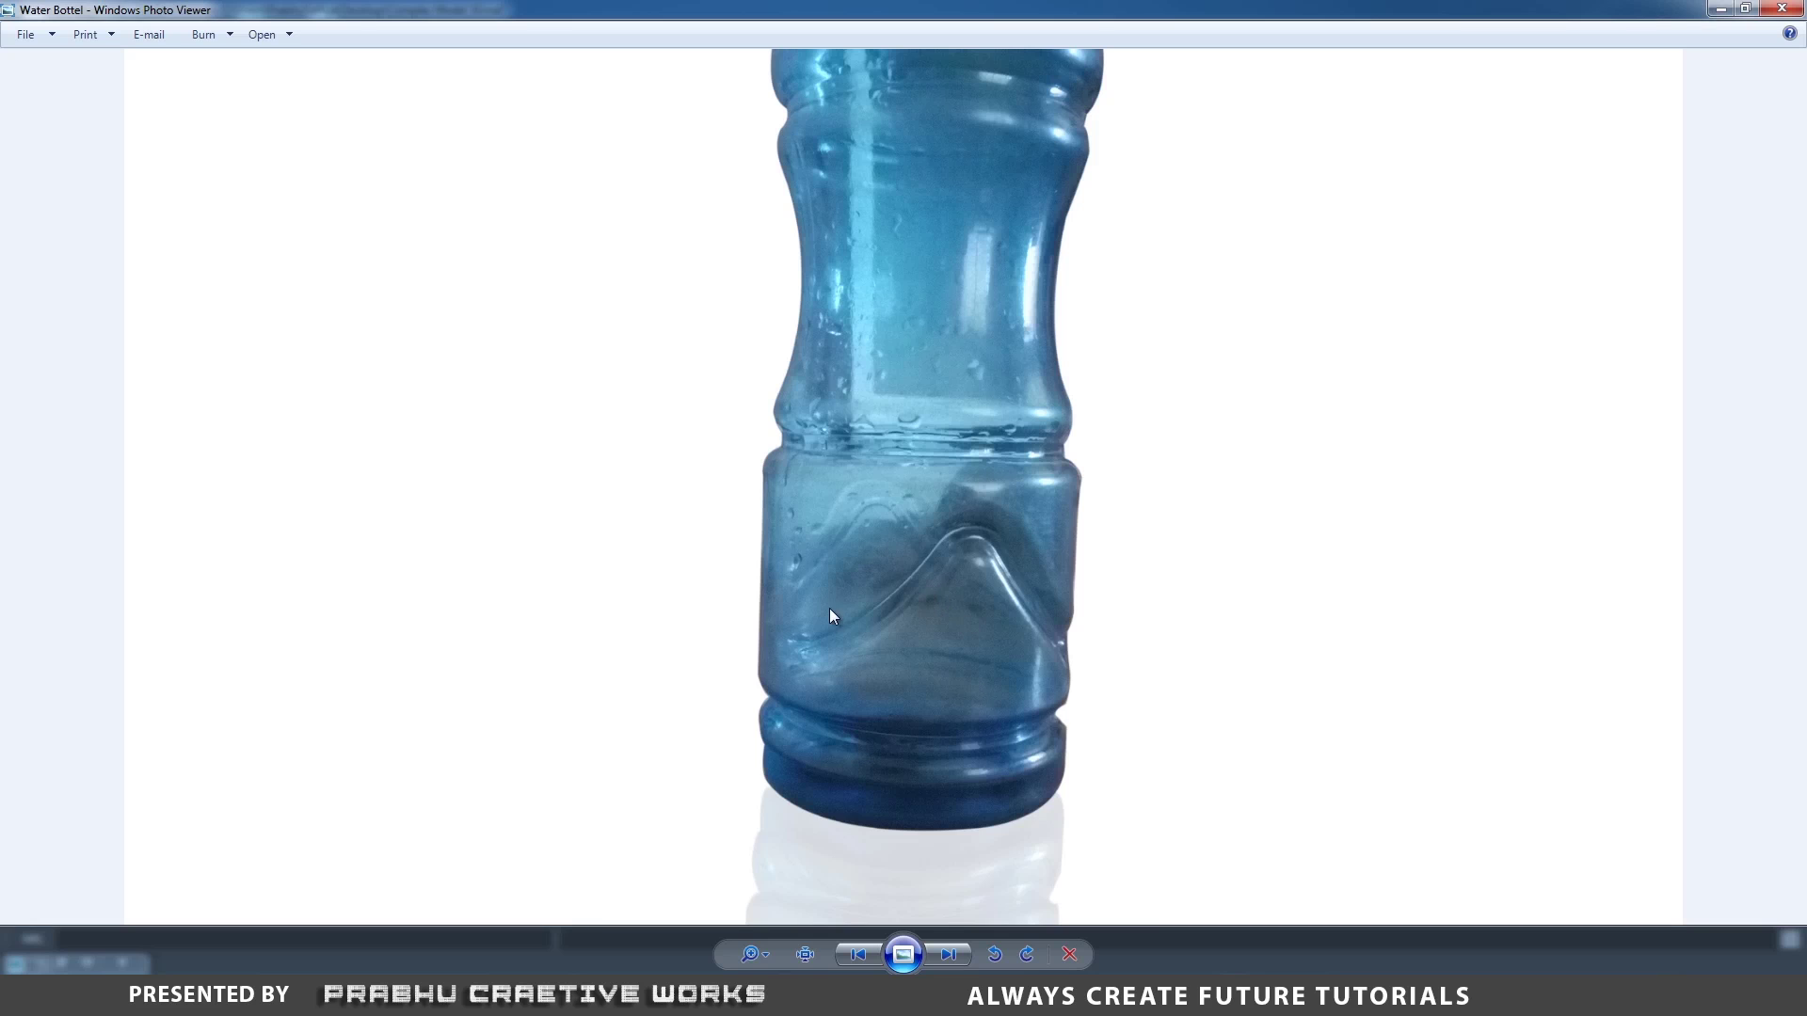
{"action": "left_click", "coordinate": [998, 995]}
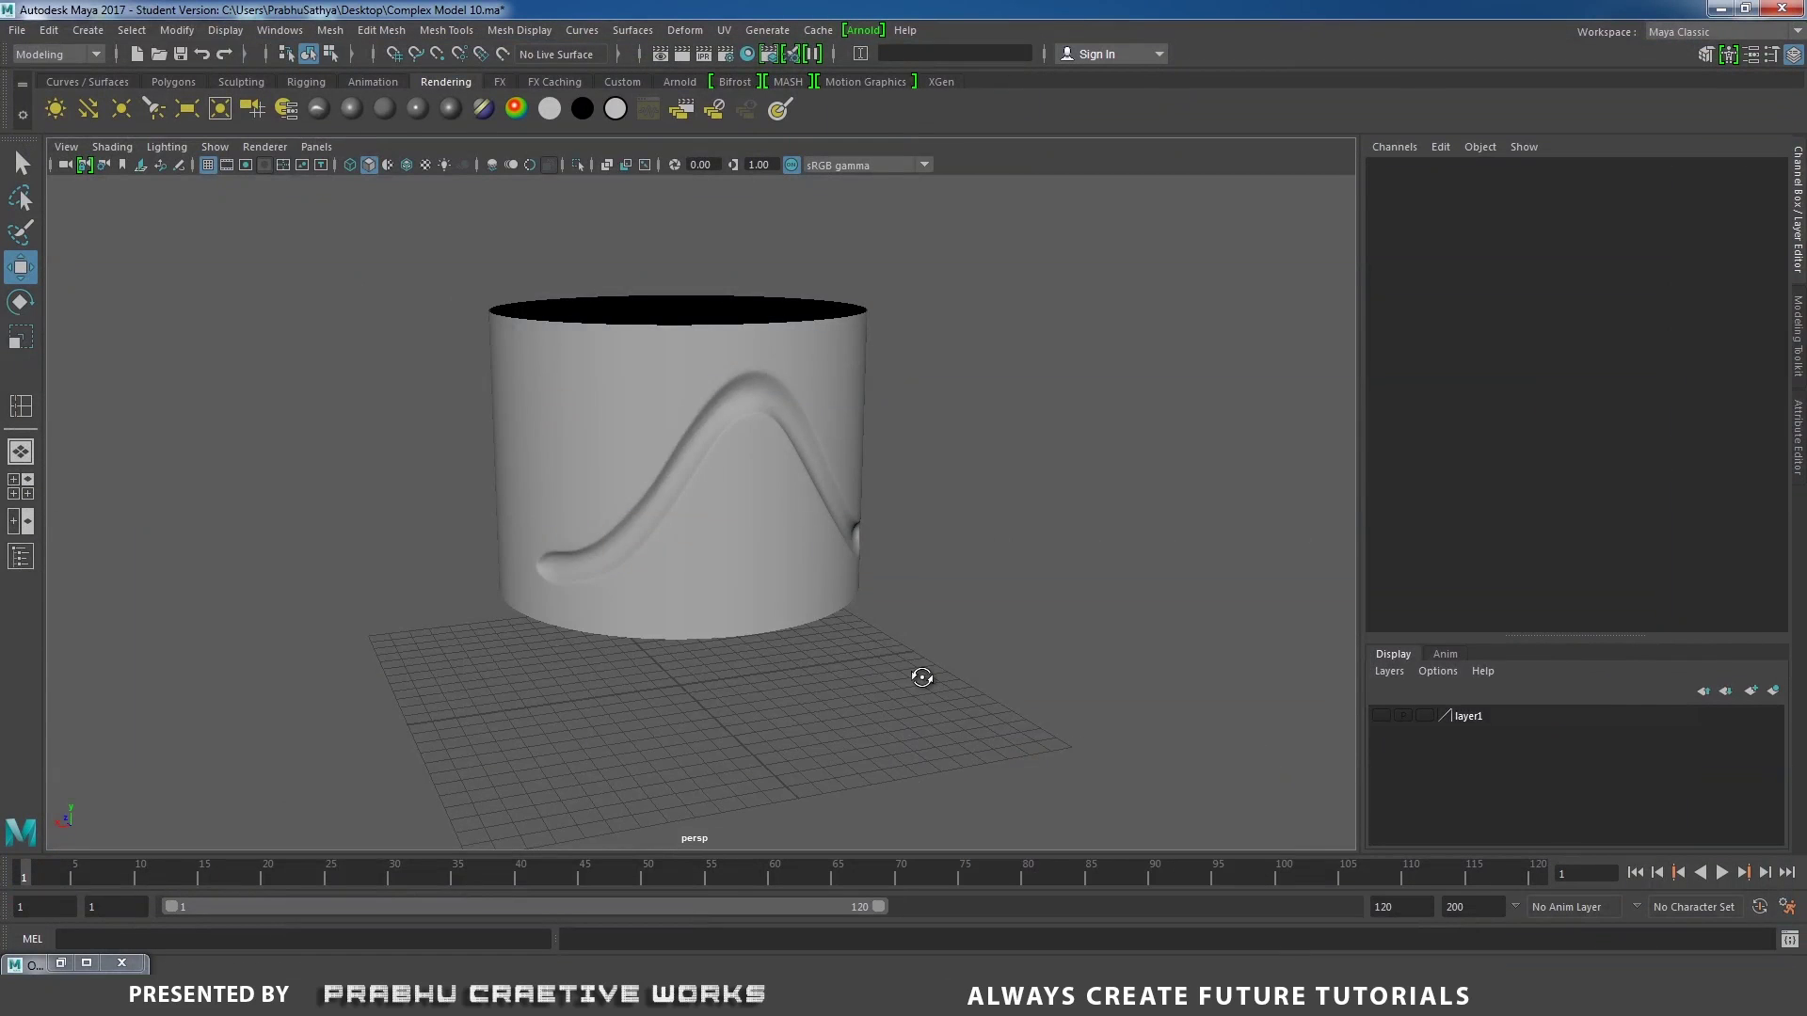
{"action": "mouse_move", "coordinate": [920, 678]}
{"action": "left_mouse_down", "text": "alt"}
{"action": "mouse_move", "coordinate": [815, 690]}
{"action": "mouse_move", "coordinate": [1013, 681]}
{"action": "mouse_move", "coordinate": [918, 690]}
{"action": "left_mouse_up", "text": "alt"}
{"action": "left_click", "coordinate": [784, 556]}
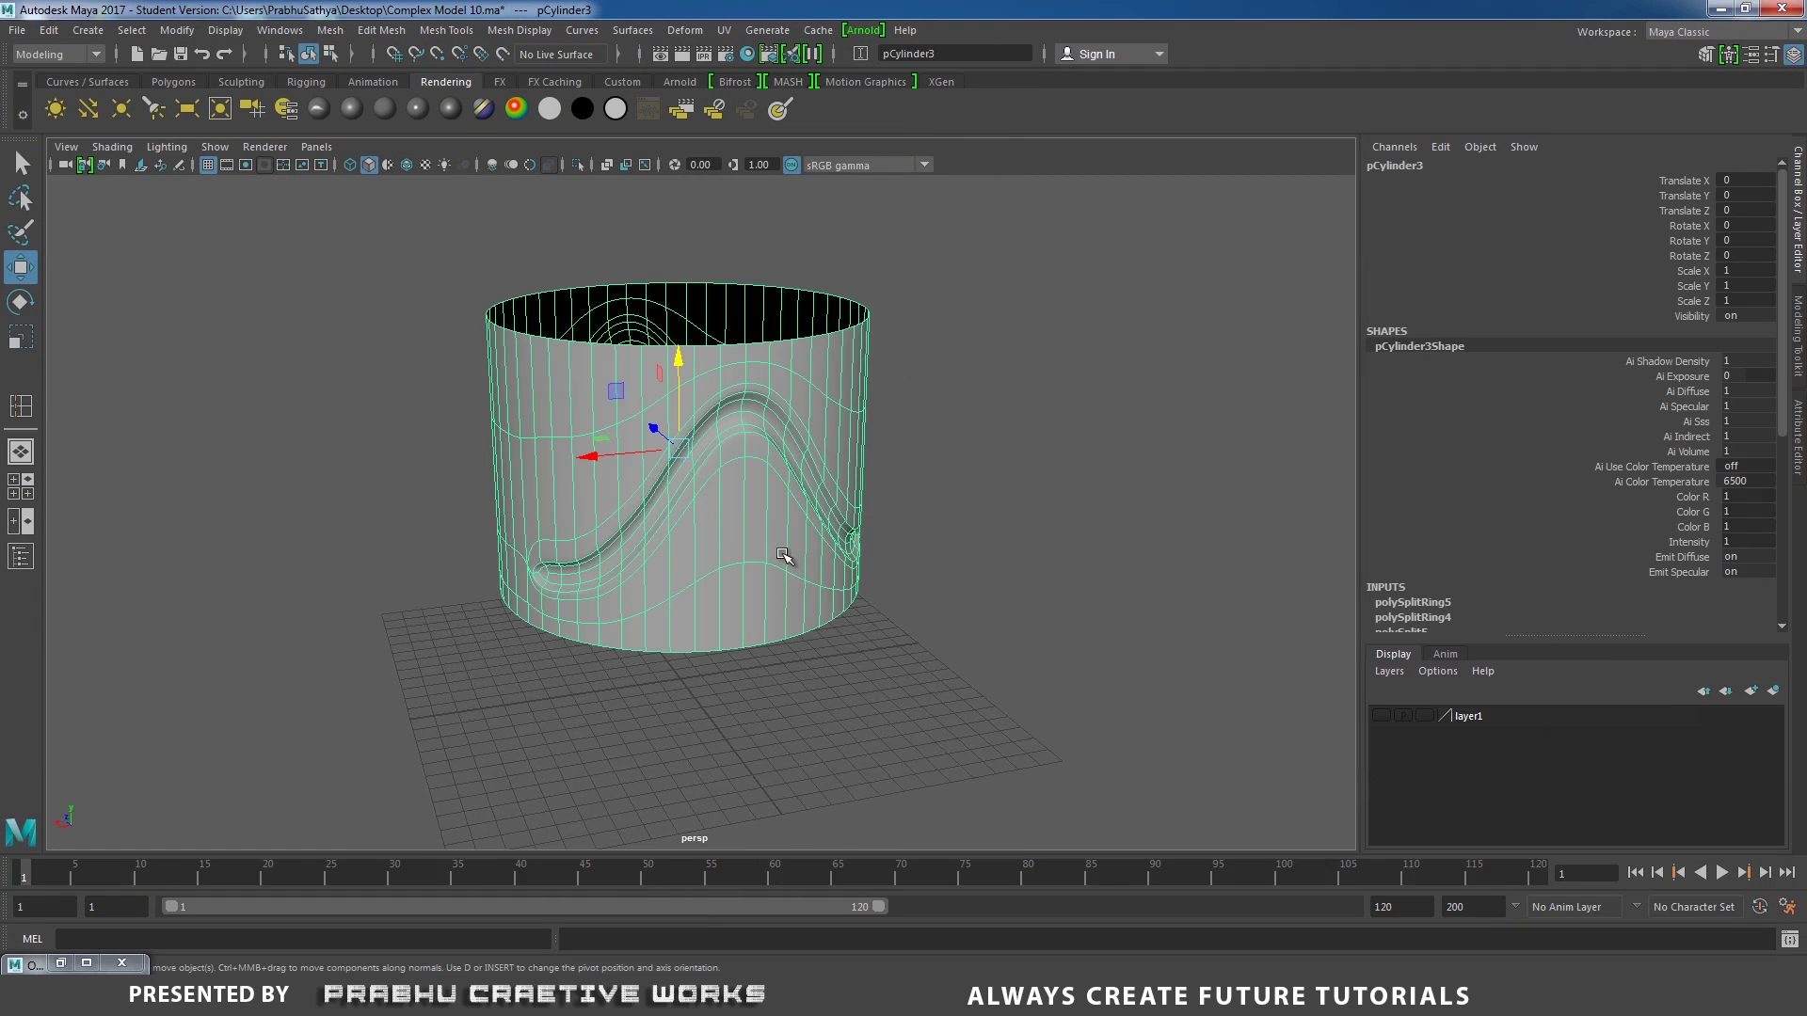
Make layer1 visible and show the bottle with the grooved cylinder as wireframe in the front view.
{"action": "right_click_drag", "start_coordinate": [909, 554], "coordinate": [636, 485], "text": "alt"}
{"action": "left_click_drag", "start_coordinate": [635, 485], "coordinate": [659, 502], "text": "alt"}
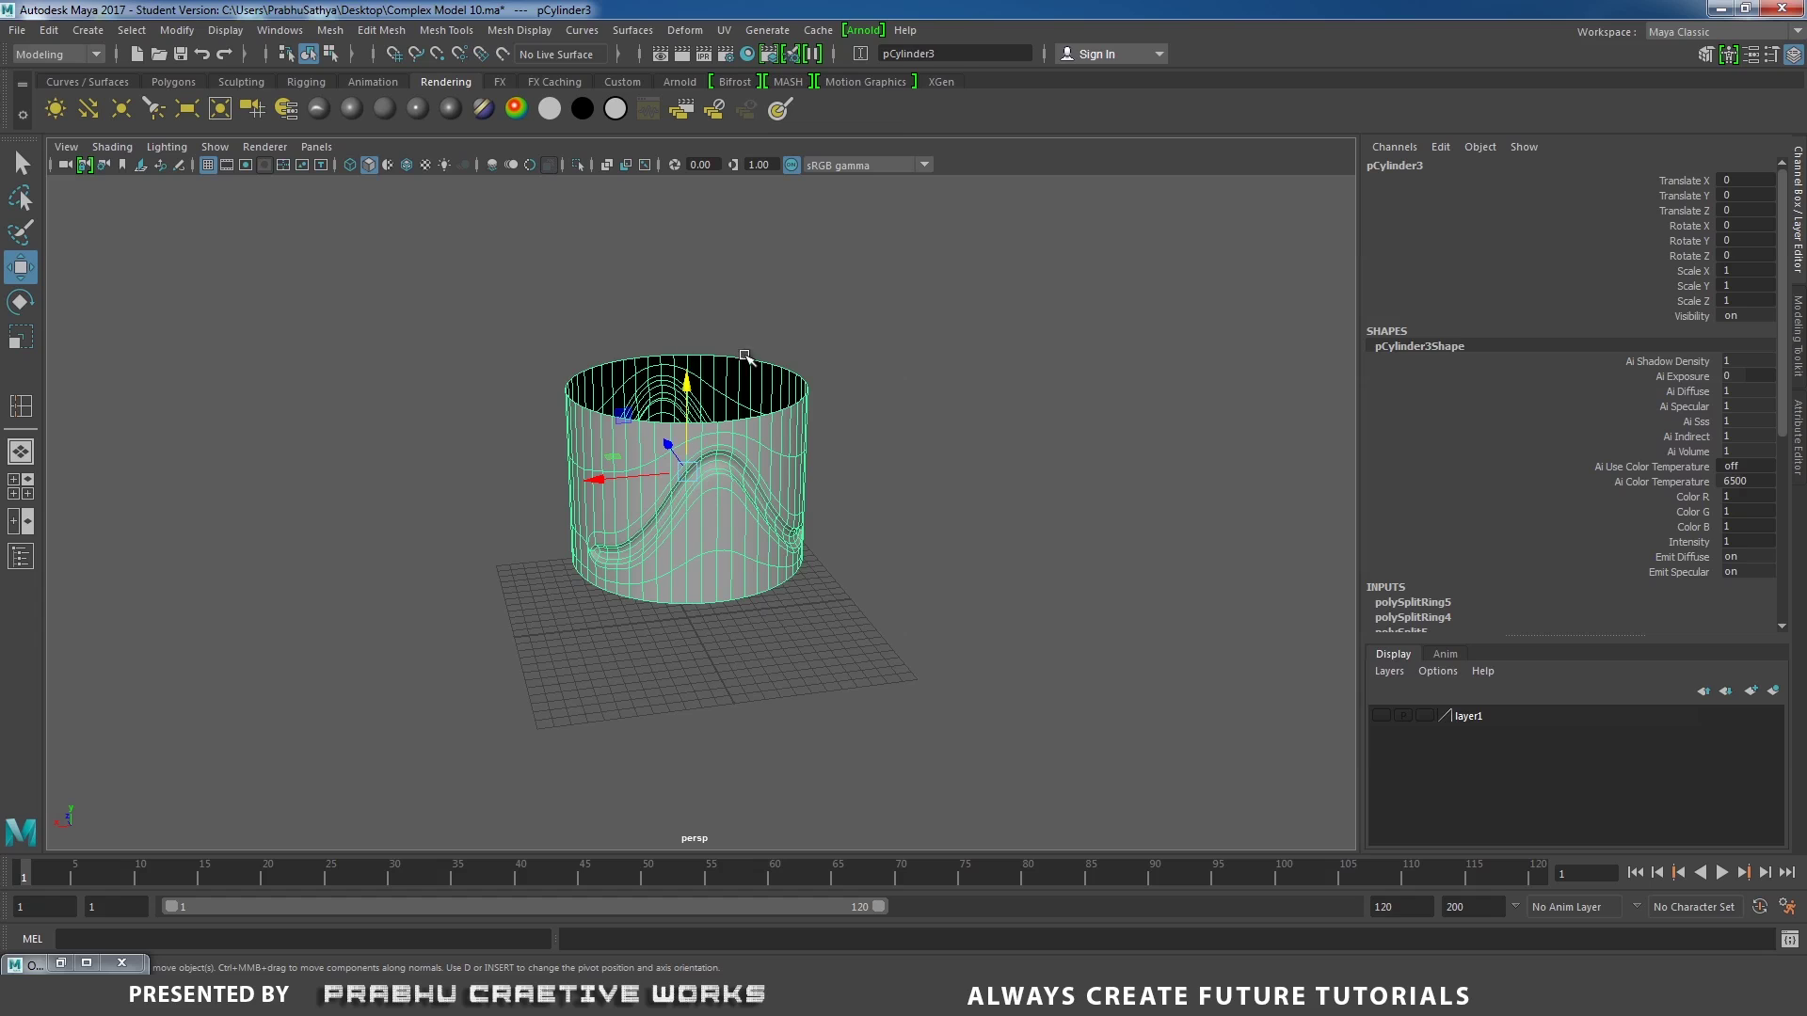
{"action": "left_click", "coordinate": [1382, 715]}
{"action": "left_click_drag", "start_coordinate": [1020, 596], "coordinate": [935, 562], "text": "alt"}
{"action": "key", "text": "space"}
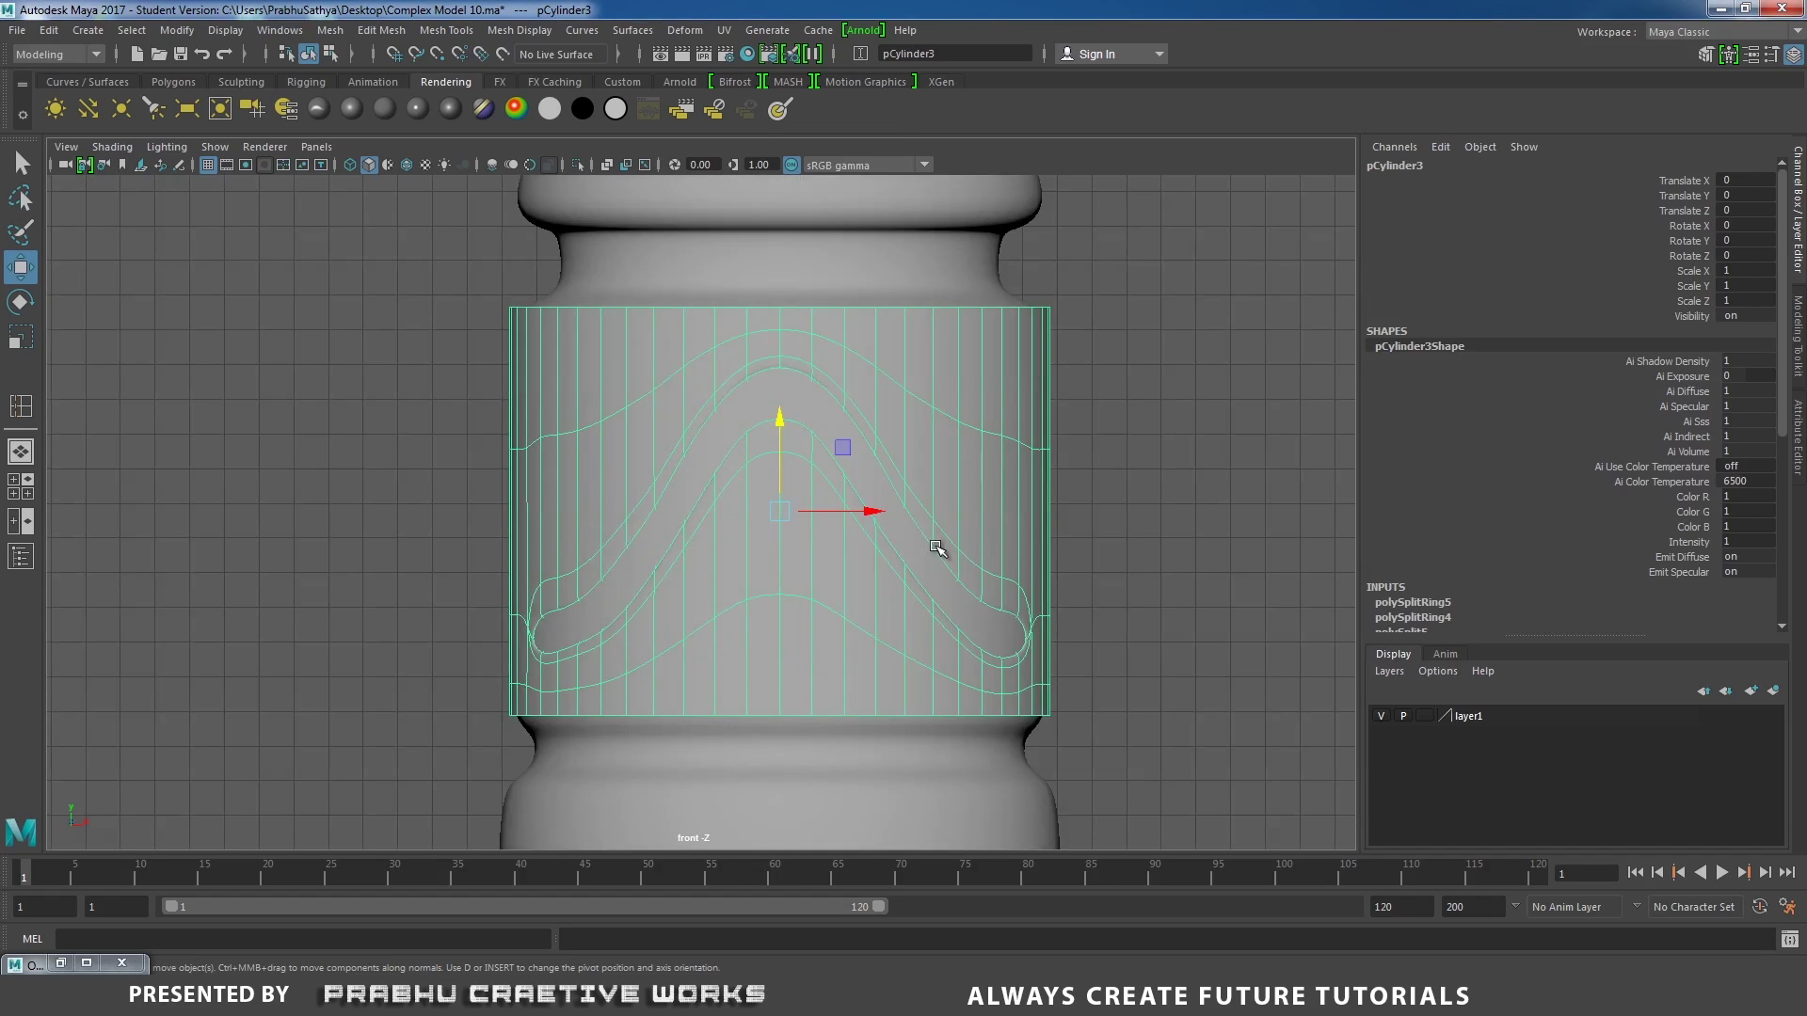
{"action": "scroll", "coordinate": [904, 508], "scroll_direction": "down", "scroll_amount": 3}
{"action": "key", "text": "4"}
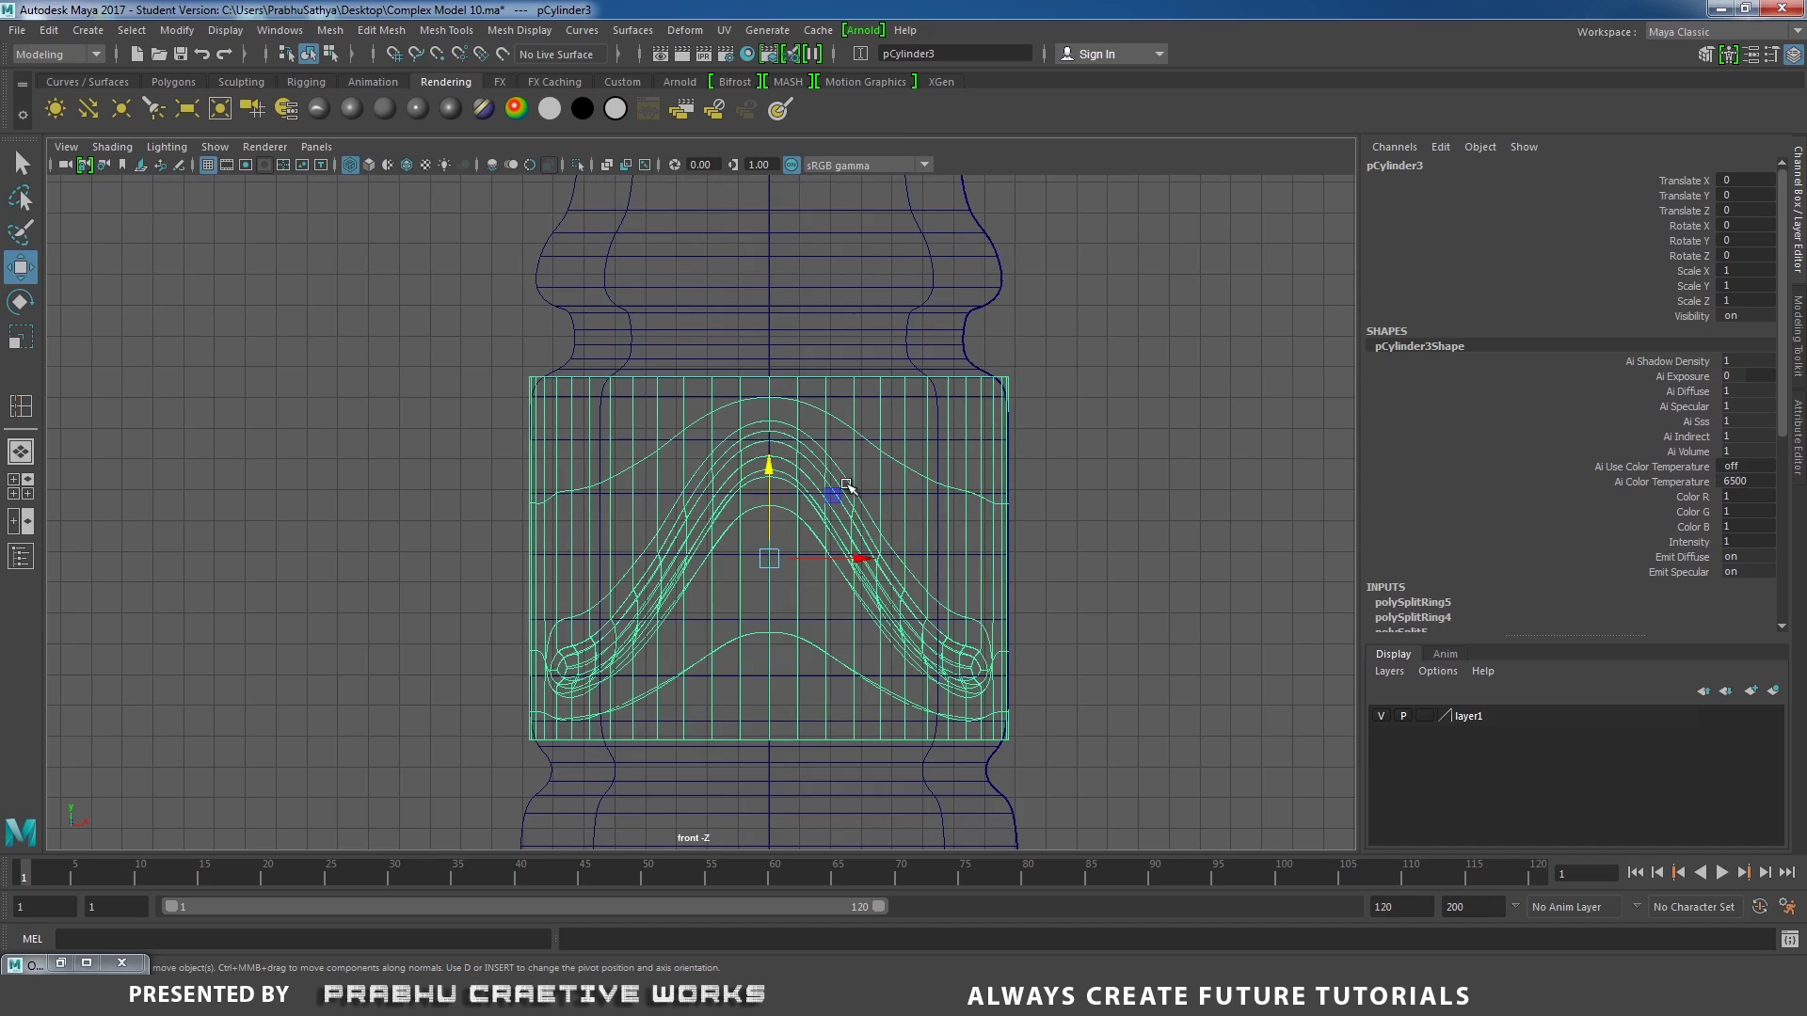
Move the cylinder's top border edge loop down slightly to a height of about 16.36, near the bottle's shoulder.
{"action": "right_click", "coordinate": [548, 381]}
{"action": "left_click", "coordinate": [545, 367]}
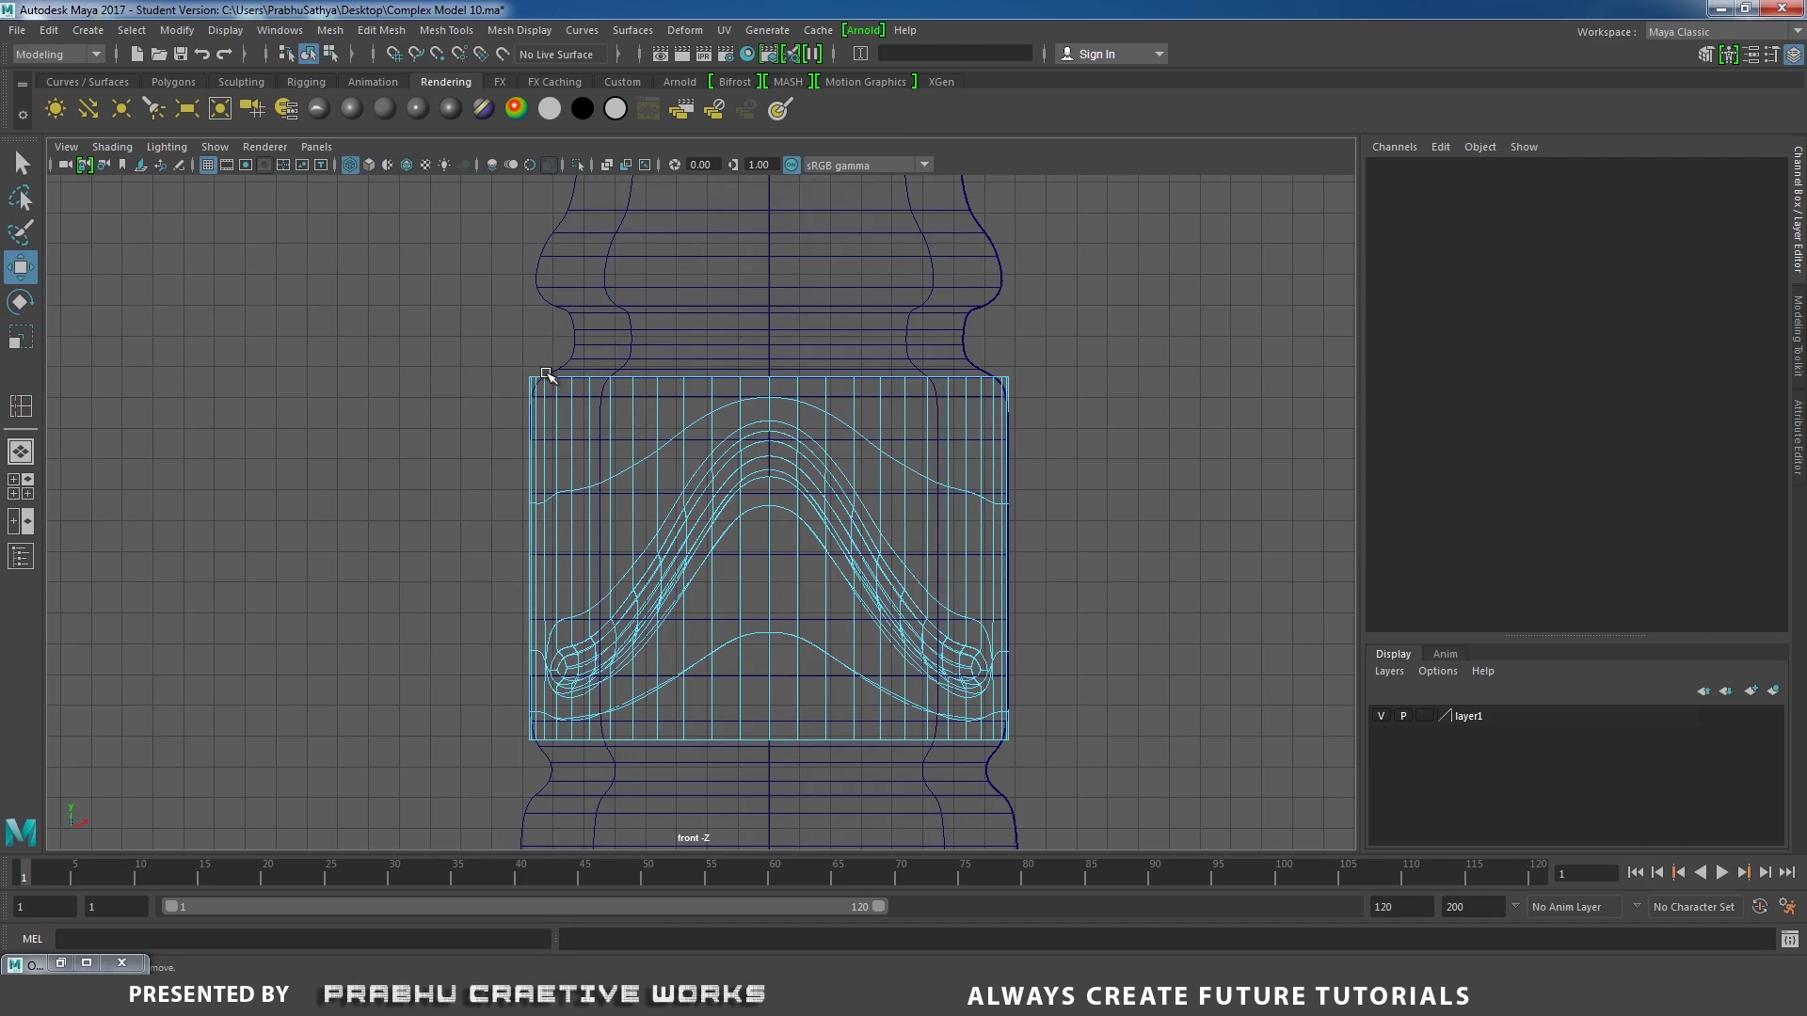
{"action": "double_click", "coordinate": [545, 376]}
{"action": "left_click_drag", "start_coordinate": [766, 286], "coordinate": [771, 299]}
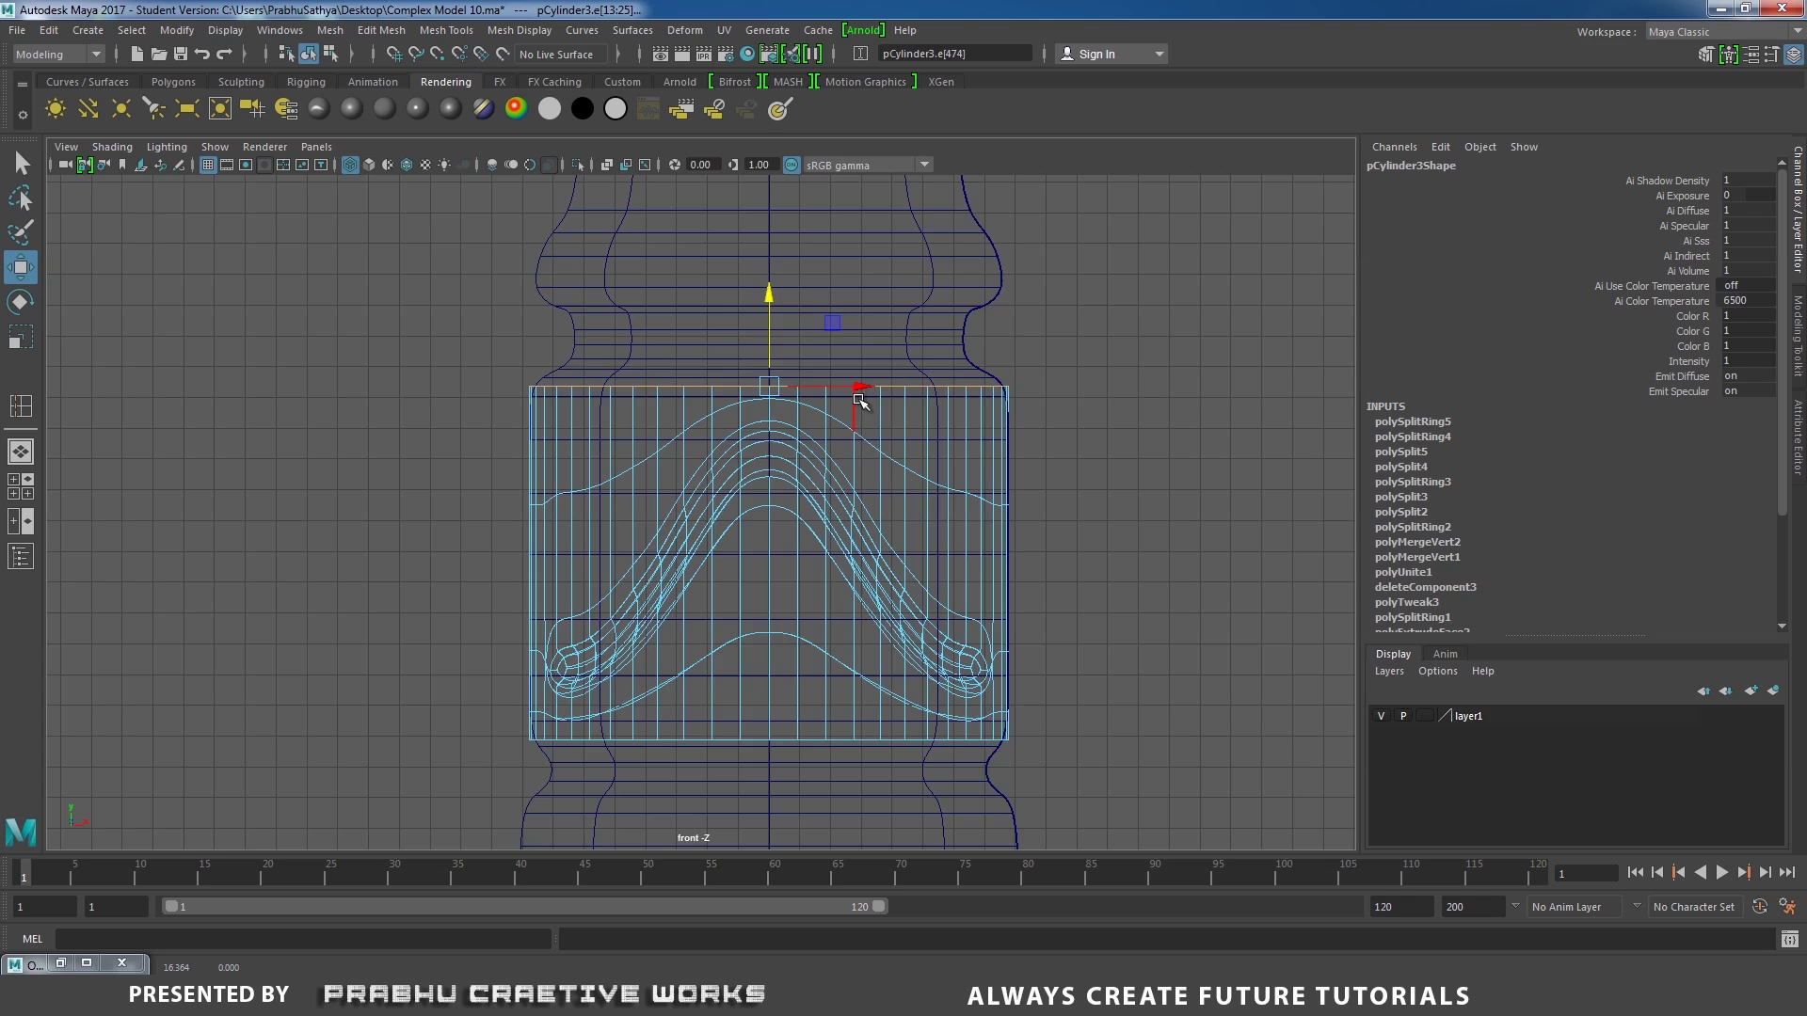
Turn off the smooth preview, extrude the top border edges up to about 16.94 and scale them inward along the shoulder.
{"action": "key", "text": "1"}
{"action": "middle_click_drag", "start_coordinate": [909, 398], "coordinate": [904, 411], "text": "alt"}
{"action": "right_click_drag", "start_coordinate": [903, 411], "coordinate": [1120, 460], "text": "alt"}
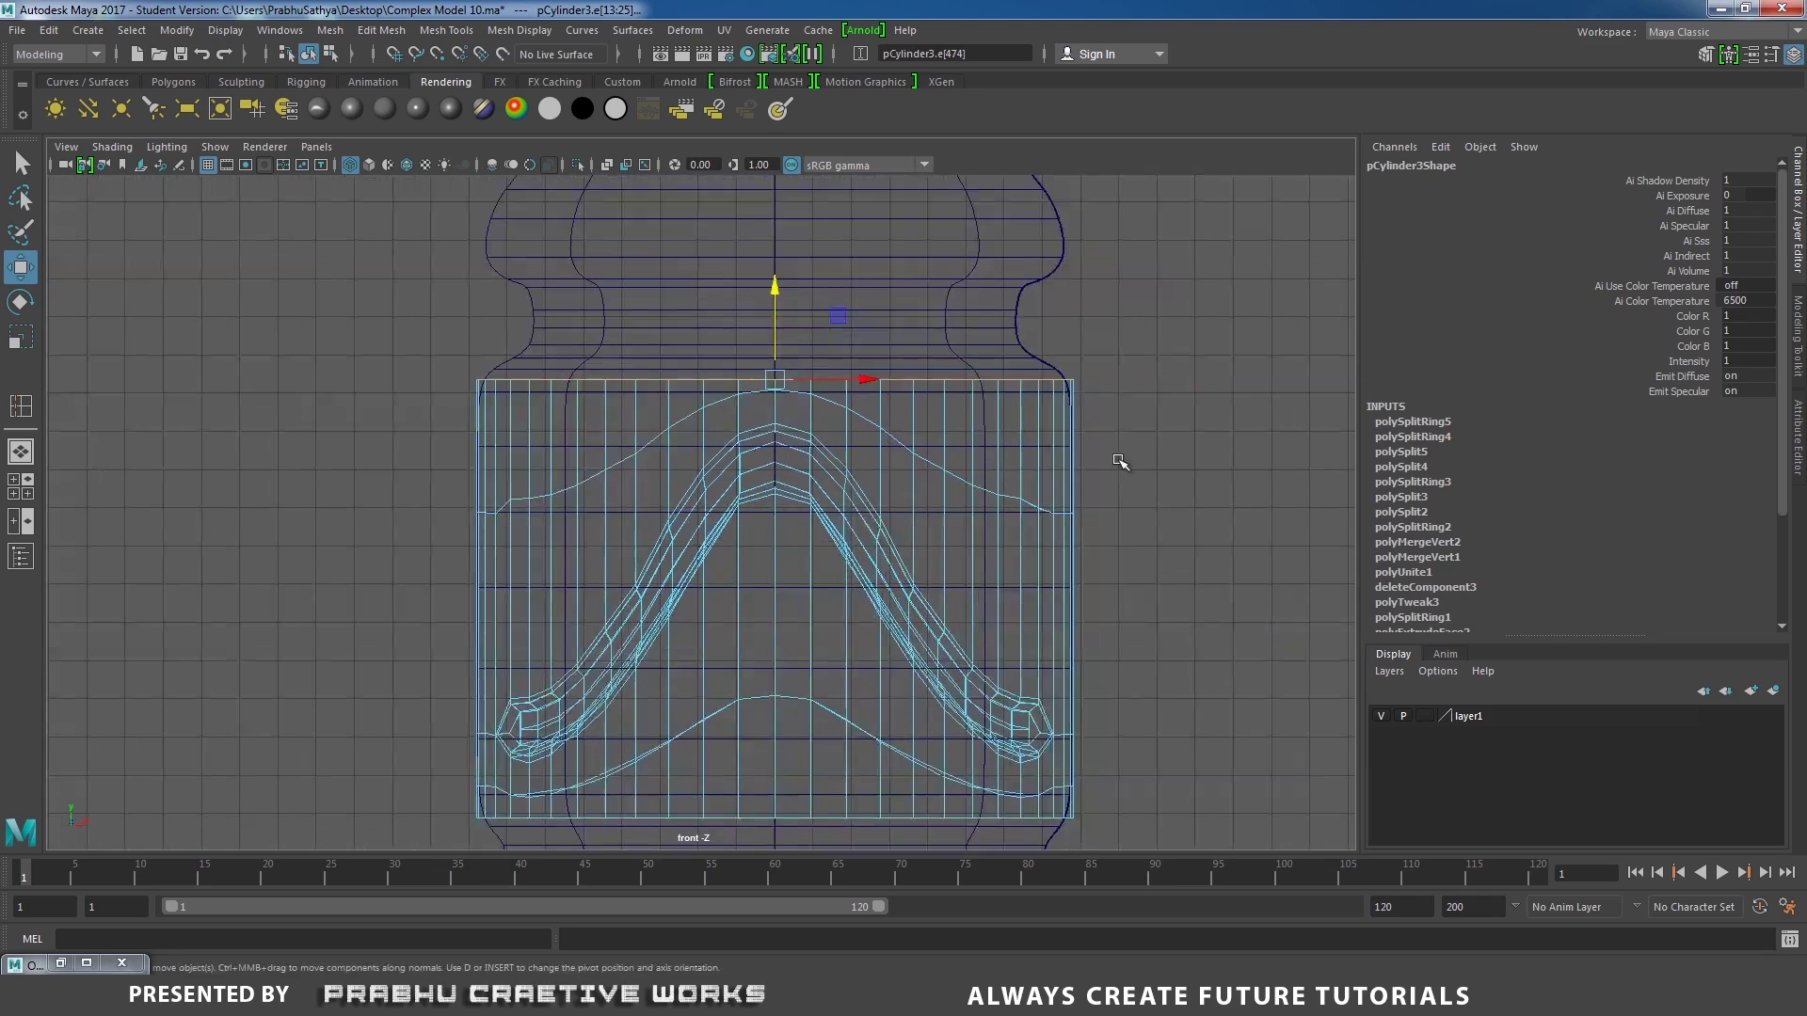
{"action": "middle_click_drag", "start_coordinate": [1069, 395], "coordinate": [1056, 443], "text": "alt"}
{"action": "scroll", "coordinate": [1057, 443], "scroll_direction": "up", "scroll_amount": 1}
{"action": "right_click_drag", "start_coordinate": [1212, 362], "coordinate": [1181, 410], "text": "shift"}
{"action": "key", "text": "w"}
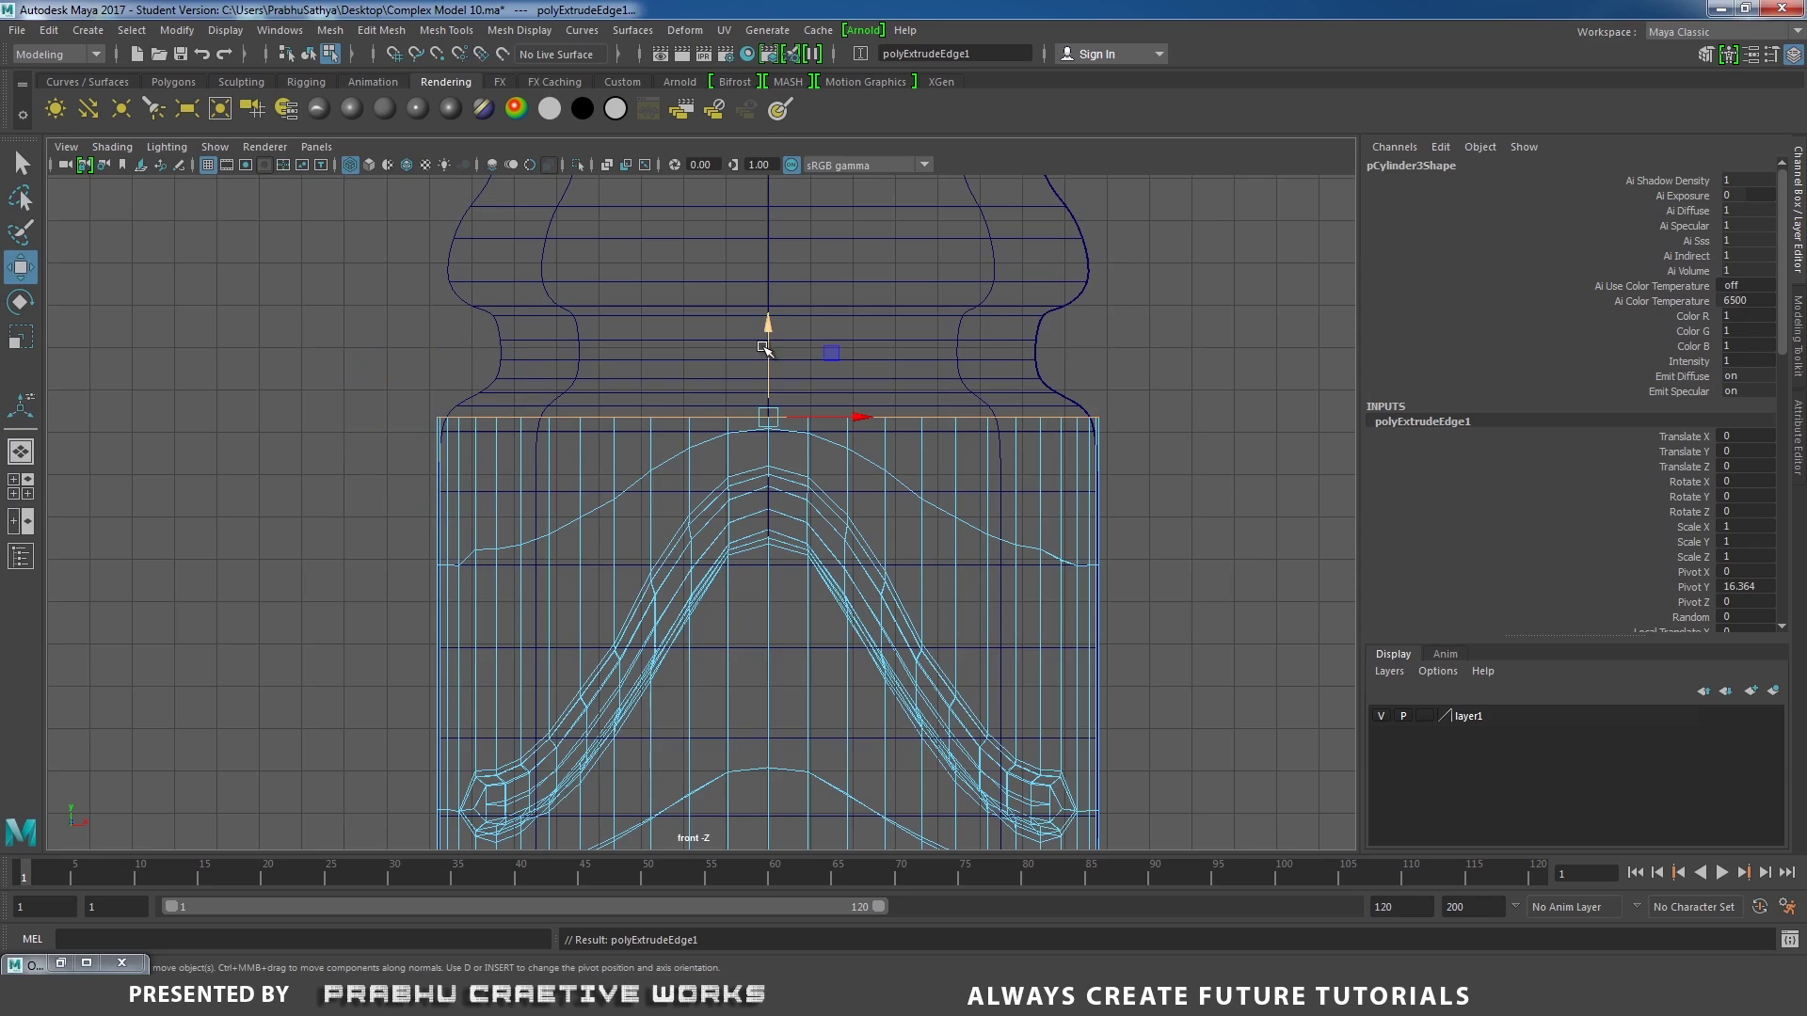
{"action": "left_click_drag", "start_coordinate": [768, 343], "coordinate": [769, 309]}
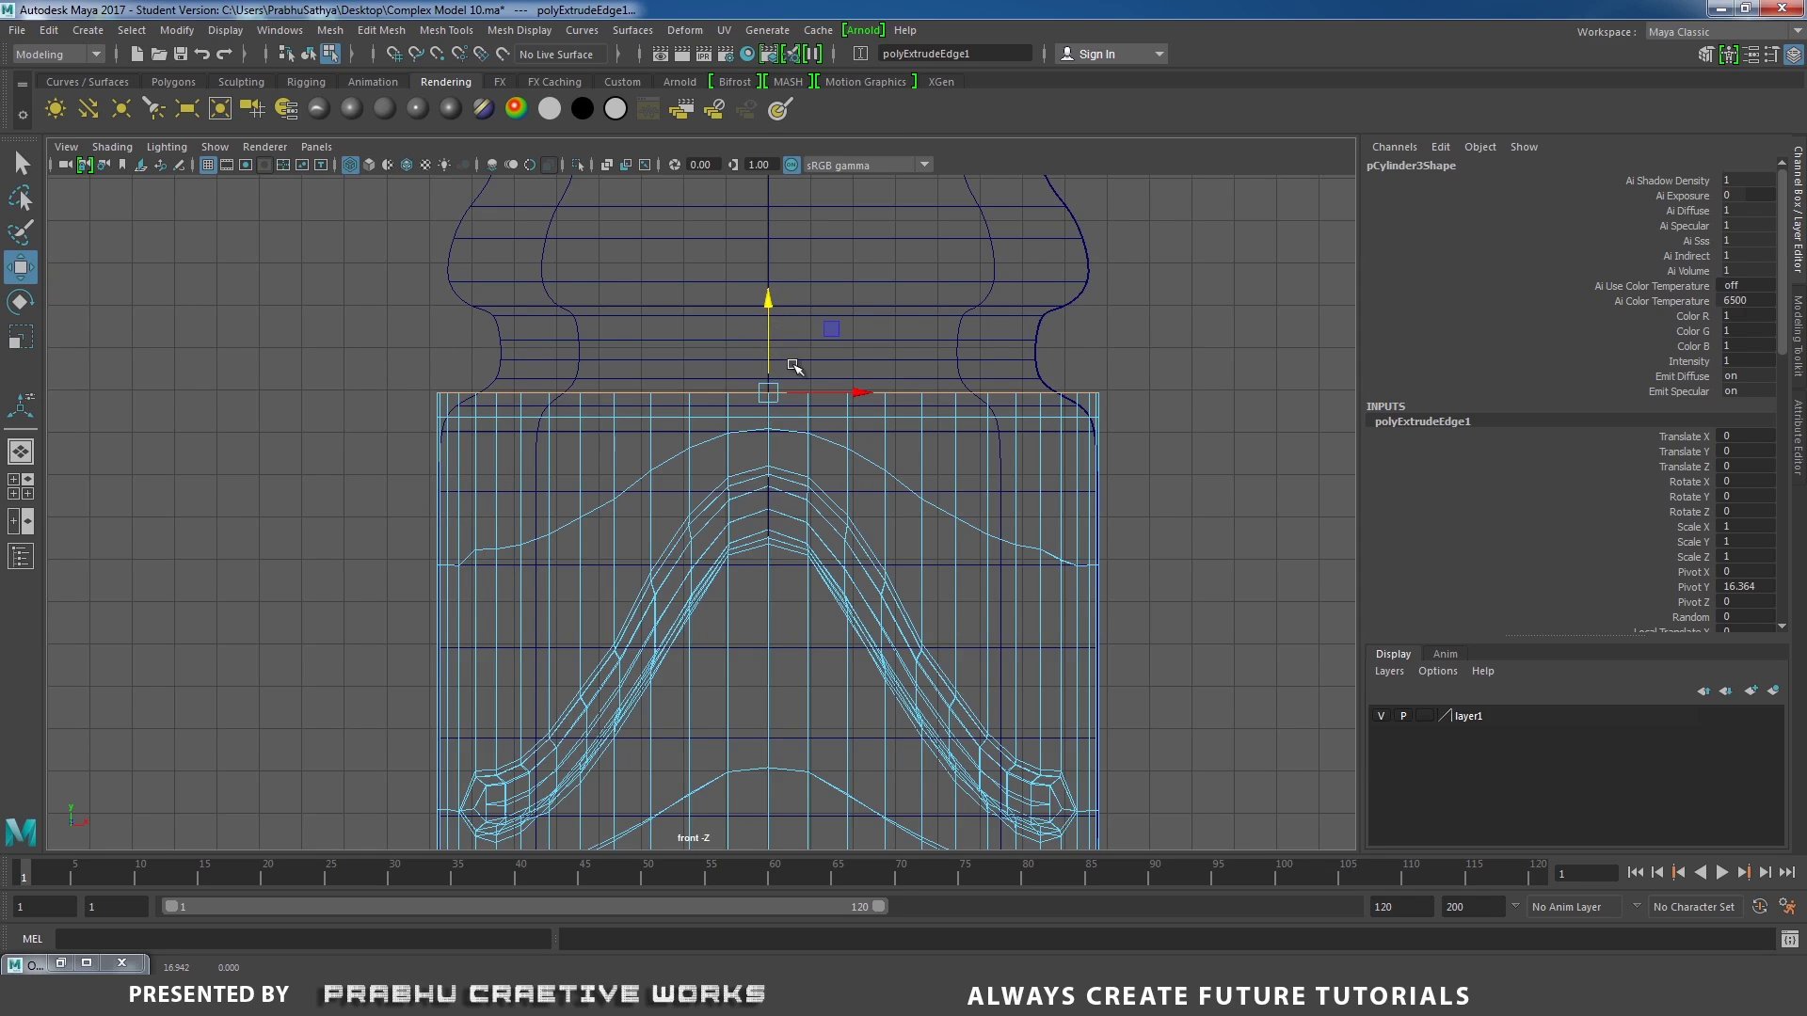
{"action": "key", "text": "r"}
{"action": "left_click_drag", "start_coordinate": [767, 392], "coordinate": [715, 418]}
Extrude the top border edges up to a height of about 17.72 and scale them inward to the neck recess.
{"action": "right_click_drag", "start_coordinate": [992, 332], "coordinate": [1054, 330], "text": "shift"}
{"action": "key", "text": "w"}
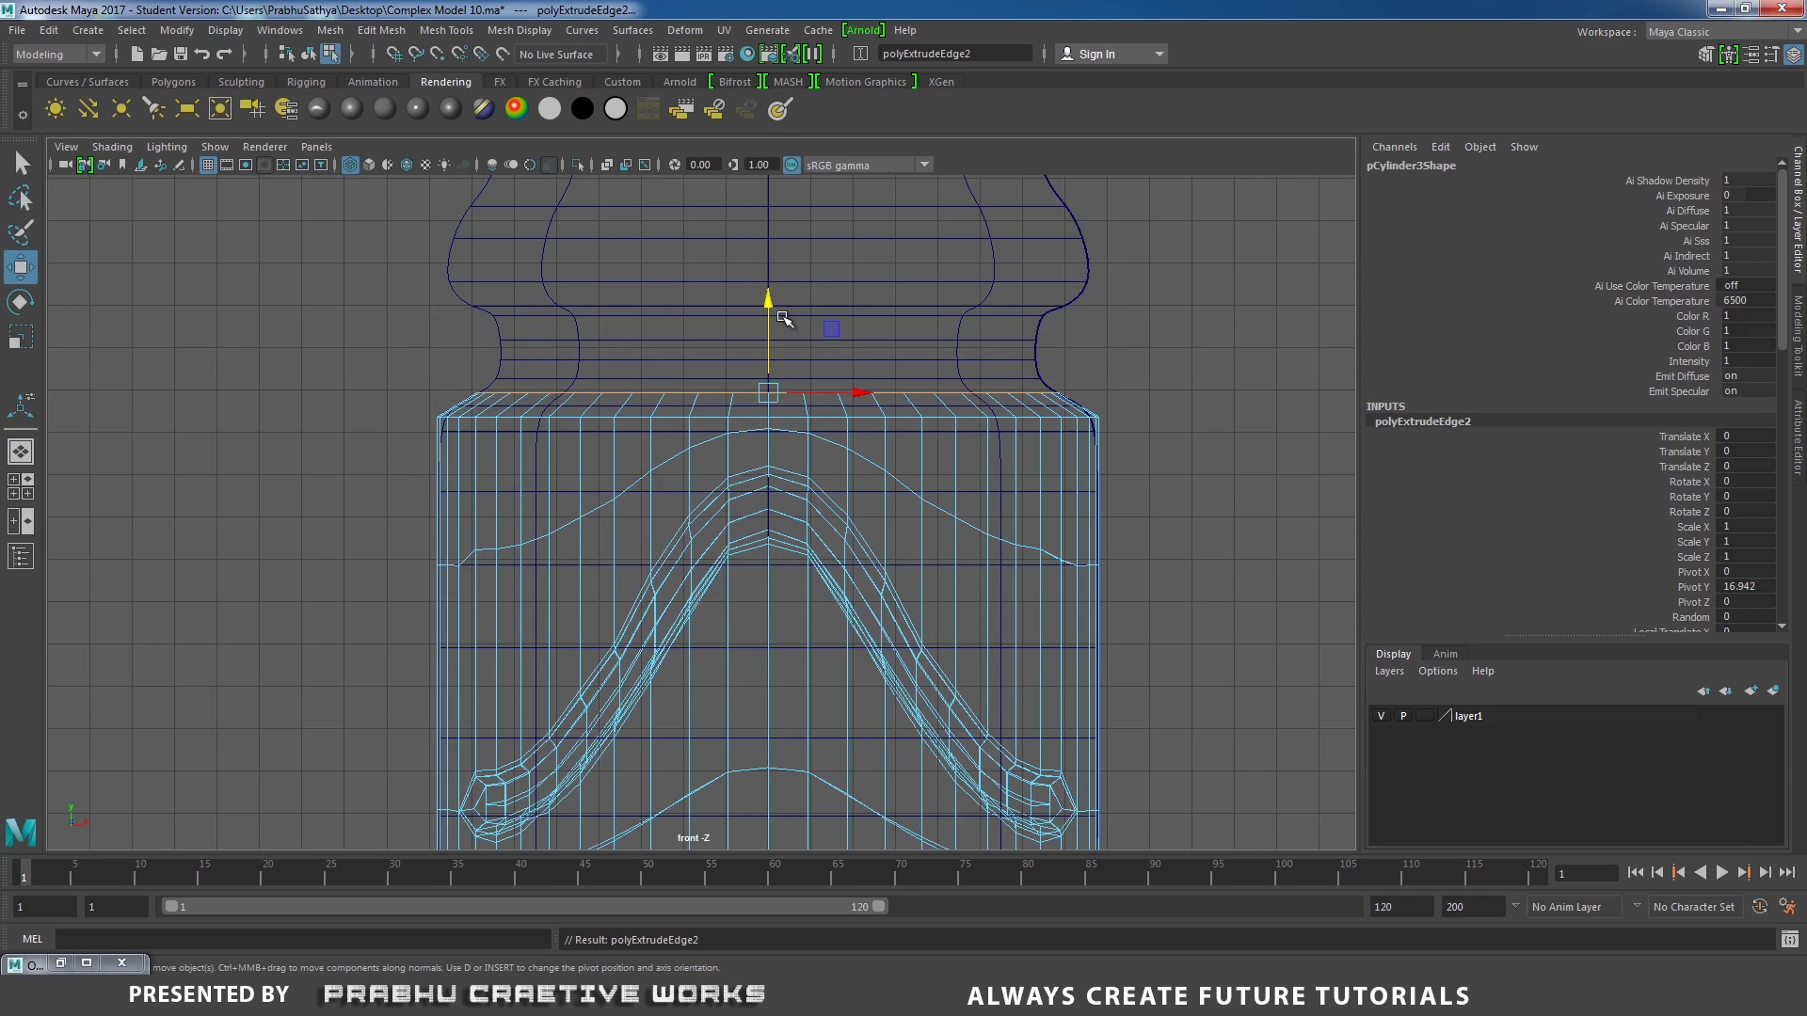
{"action": "left_click_drag", "start_coordinate": [770, 306], "coordinate": [774, 271]}
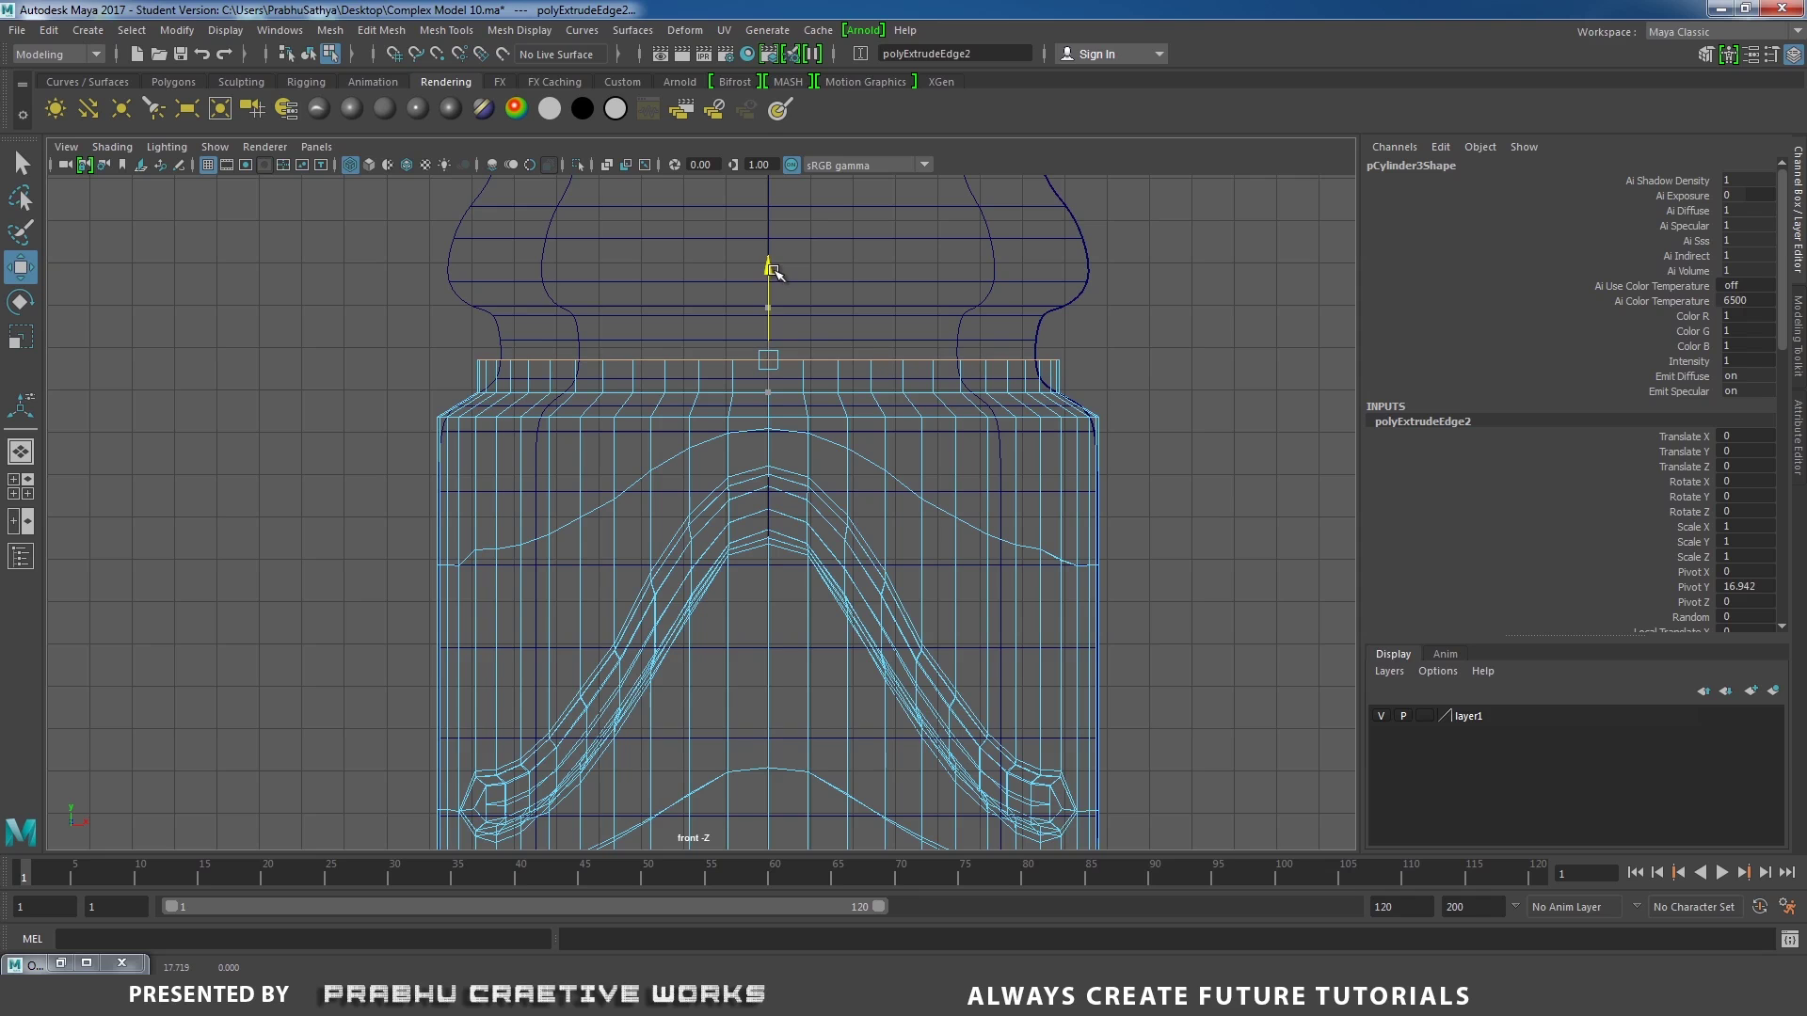
{"action": "key", "text": "r"}
{"action": "left_click_drag", "start_coordinate": [768, 358], "coordinate": [734, 372]}
Extrude the top border edges up to a height of about 18.21 along the neck recess.
{"action": "middle_click_drag", "start_coordinate": [783, 371], "coordinate": [804, 429], "text": "alt"}
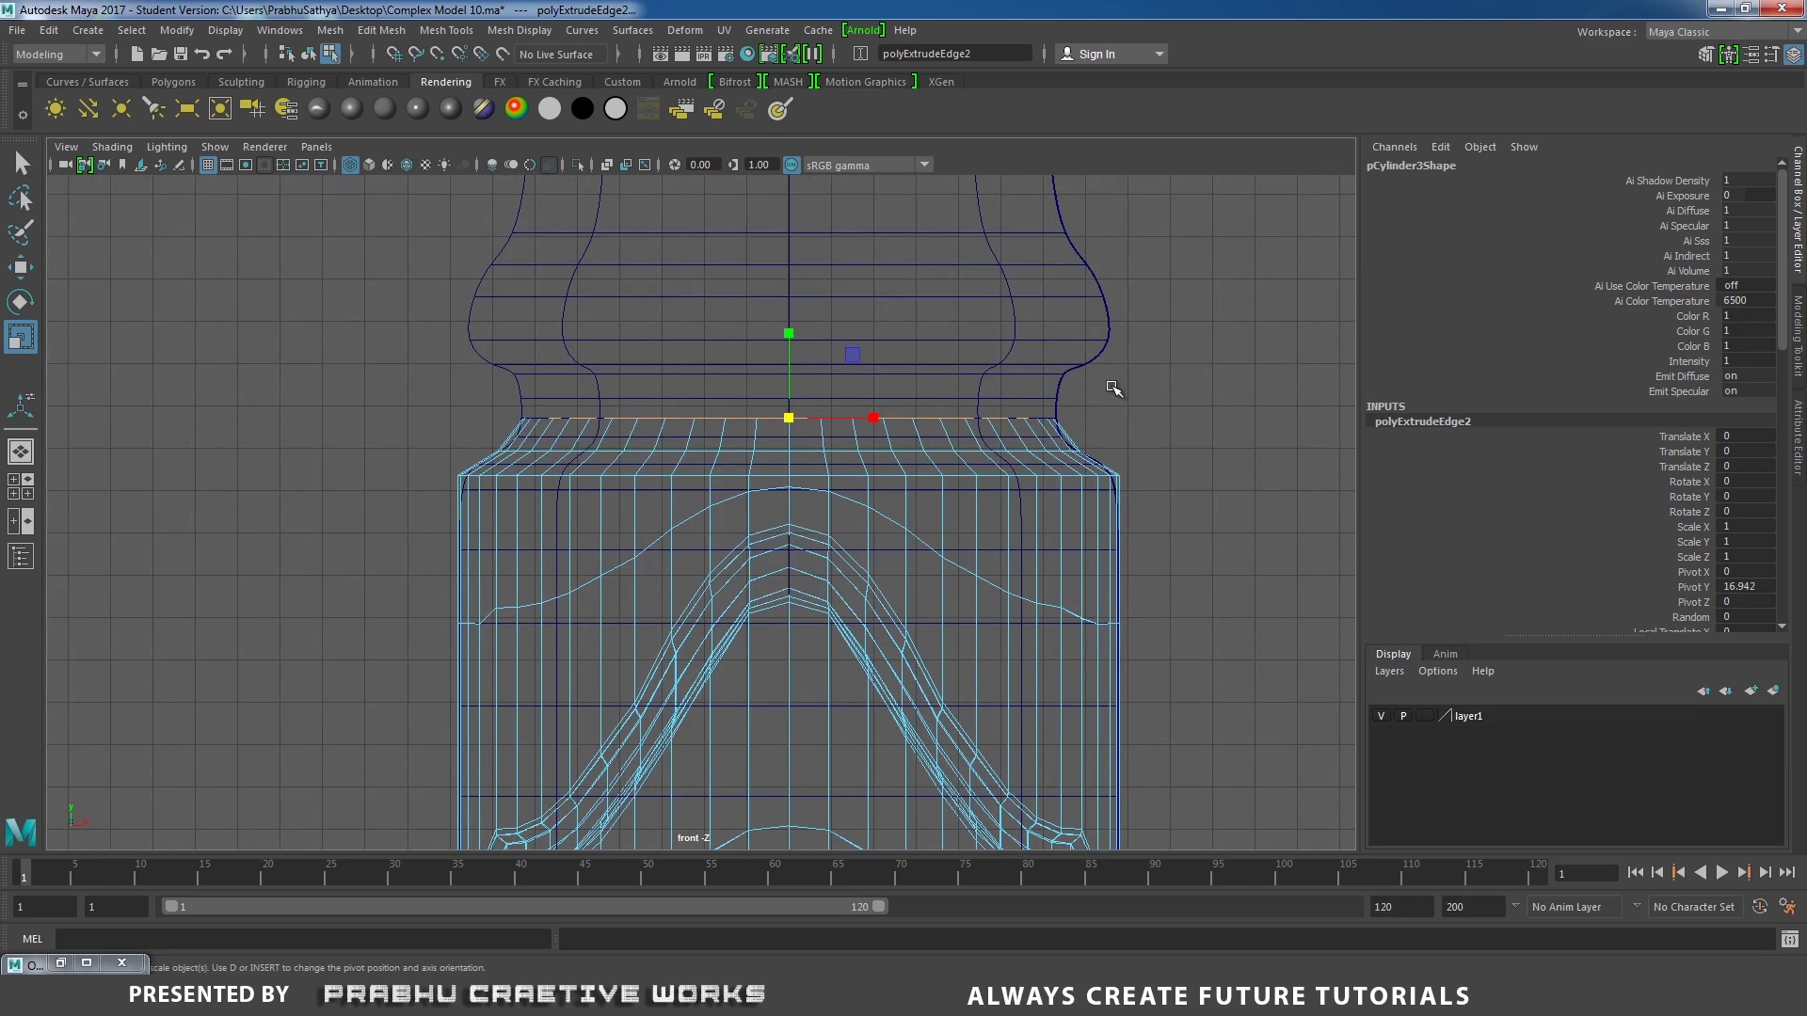
{"action": "right_click_drag", "start_coordinate": [1111, 393], "coordinate": [1108, 419], "text": "shift"}
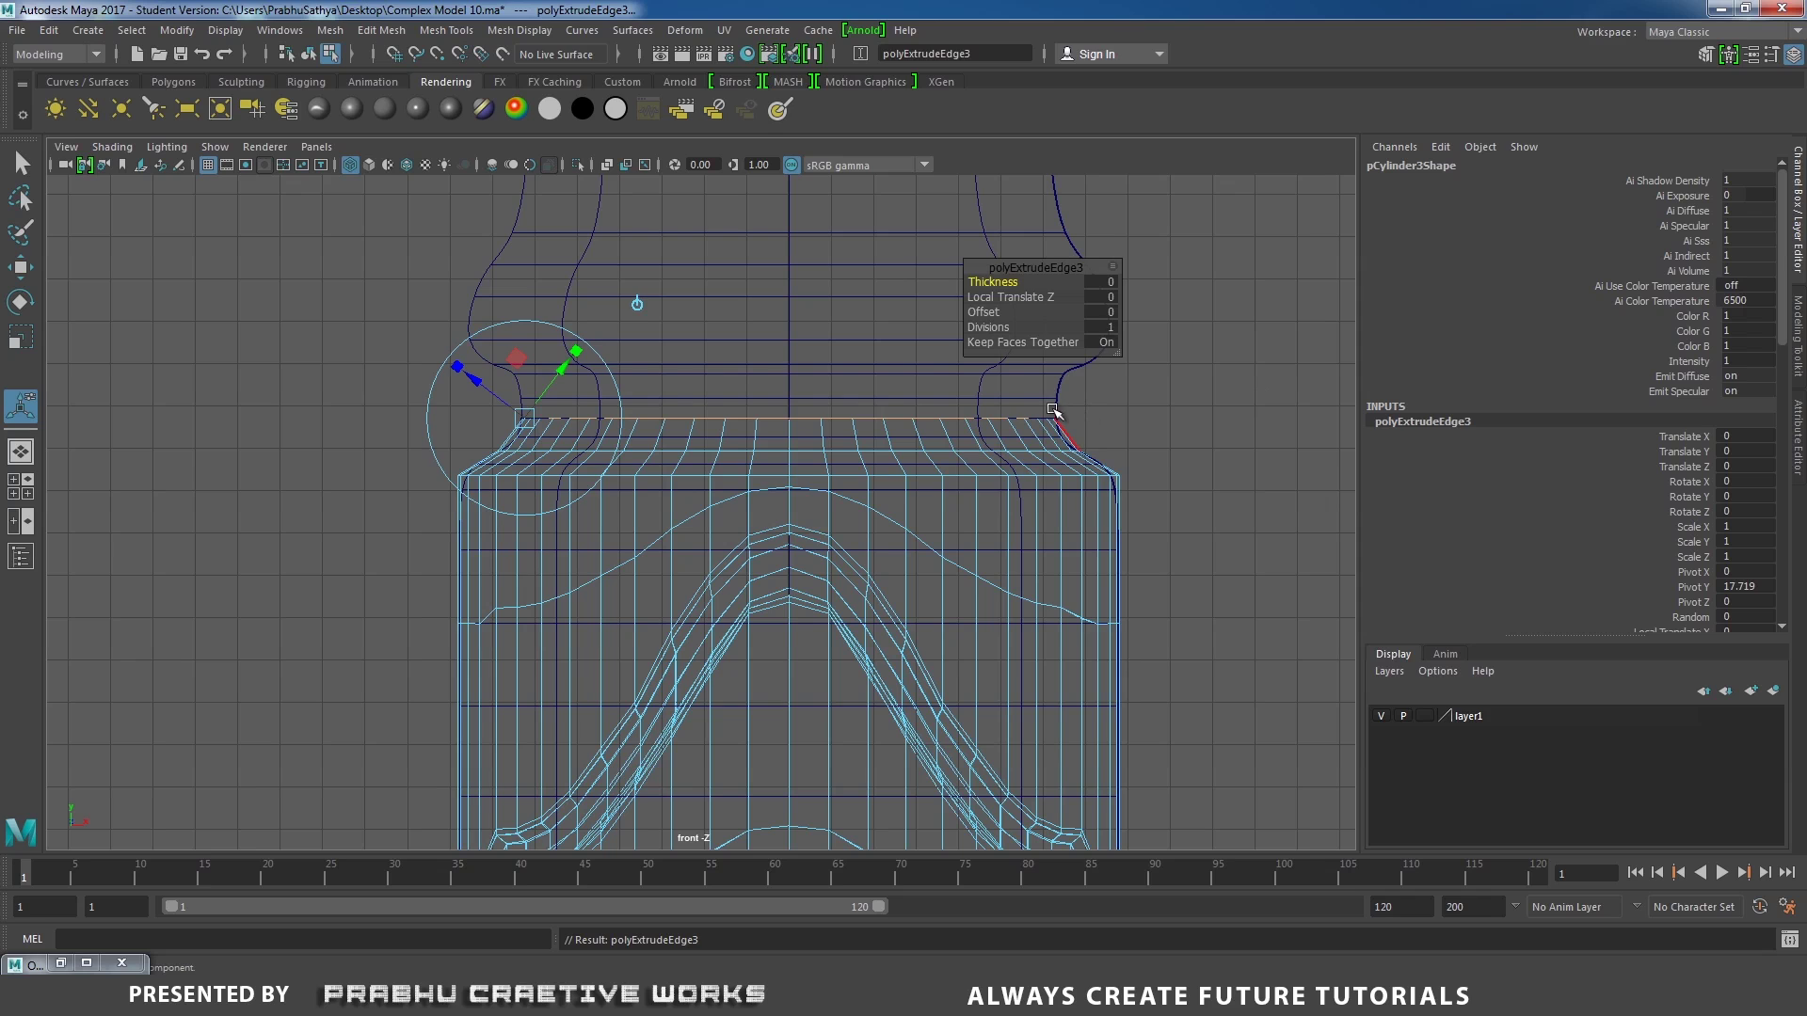
{"action": "key", "text": "w"}
{"action": "left_click_drag", "start_coordinate": [789, 323], "coordinate": [789, 304]}
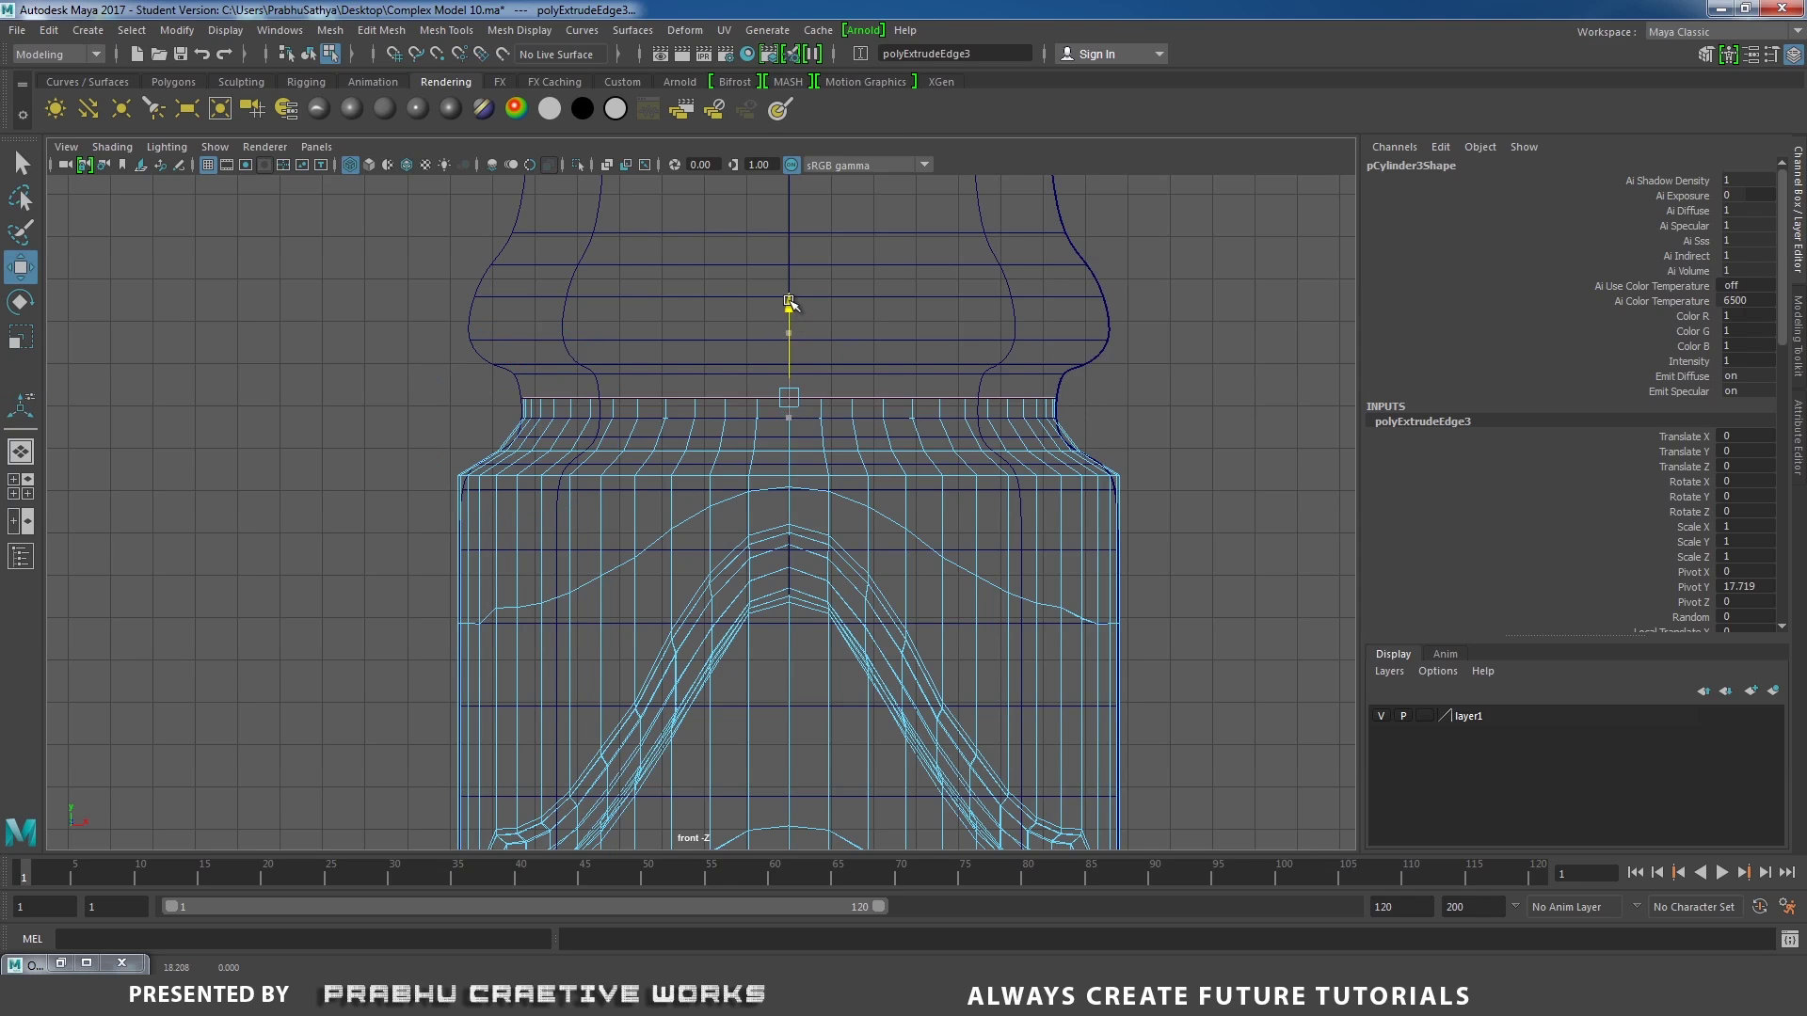
{"action": "key", "text": "r"}
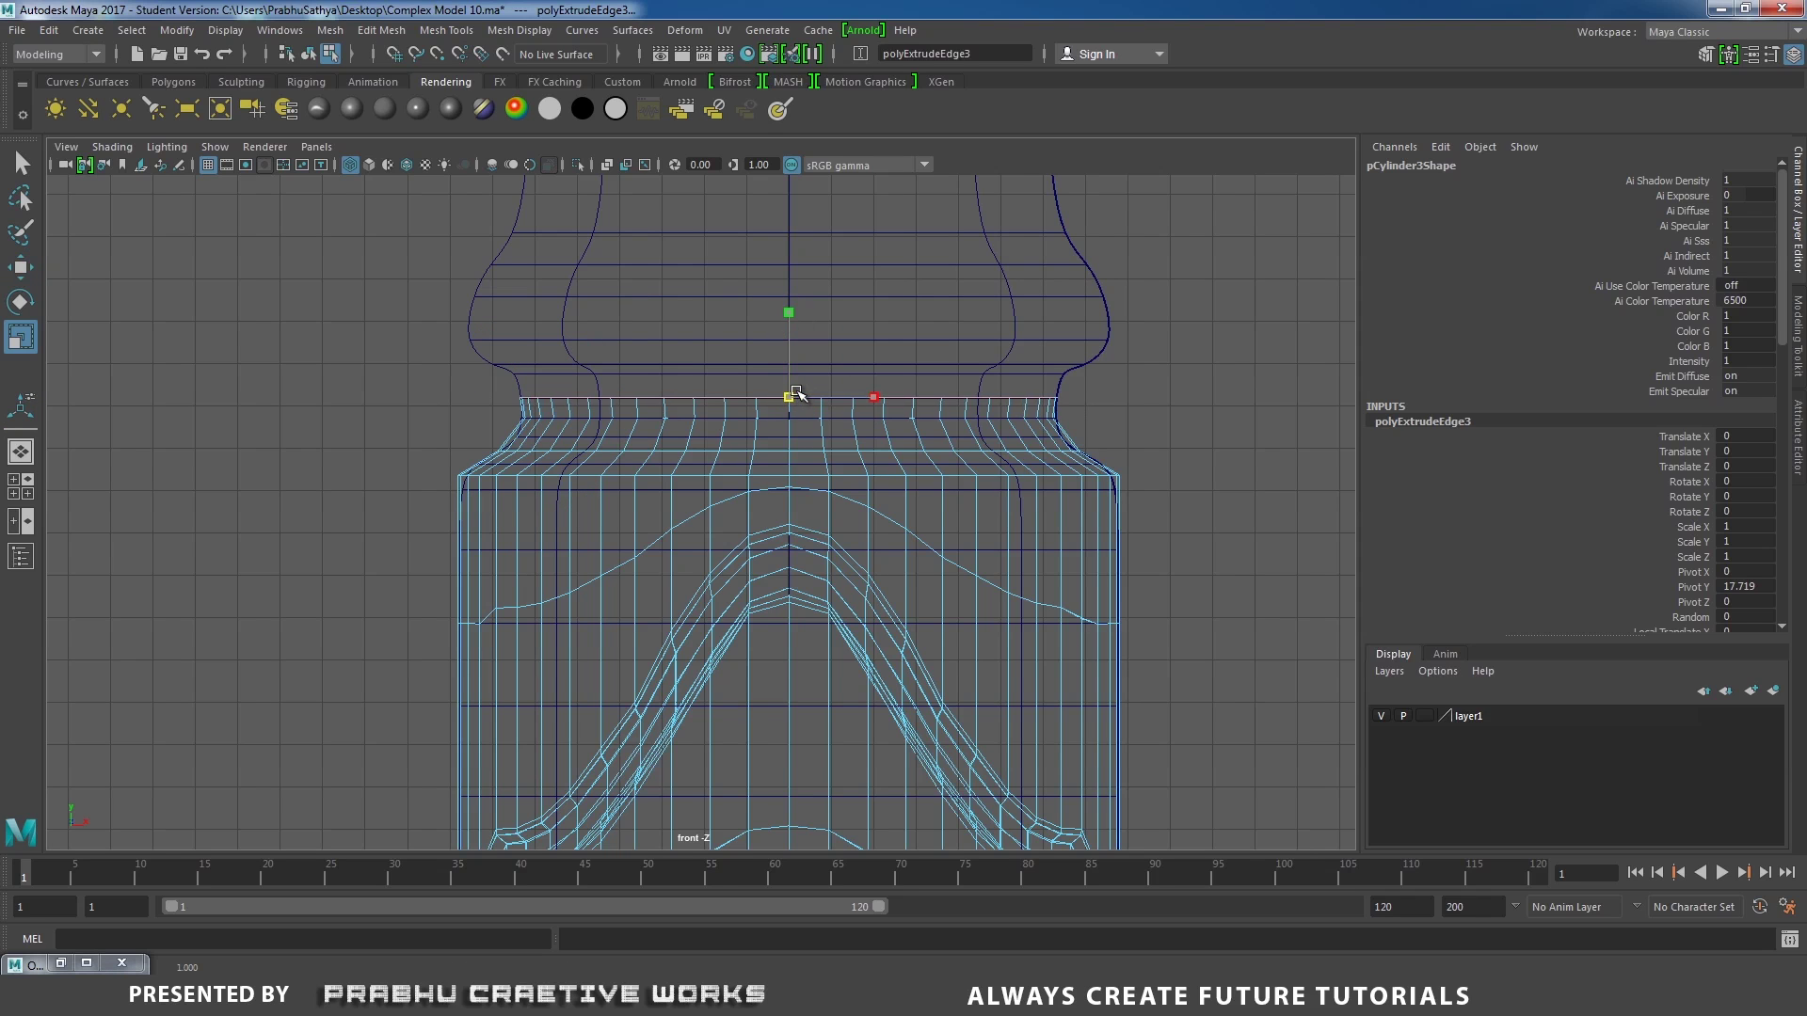
Extrude the top border edges up to a height of about 18.76 and scale them slightly outward to the bottle's profile.
{"action": "right_click_drag", "start_coordinate": [1108, 397], "coordinate": [1111, 340], "text": "shift"}
{"action": "key", "text": "w"}
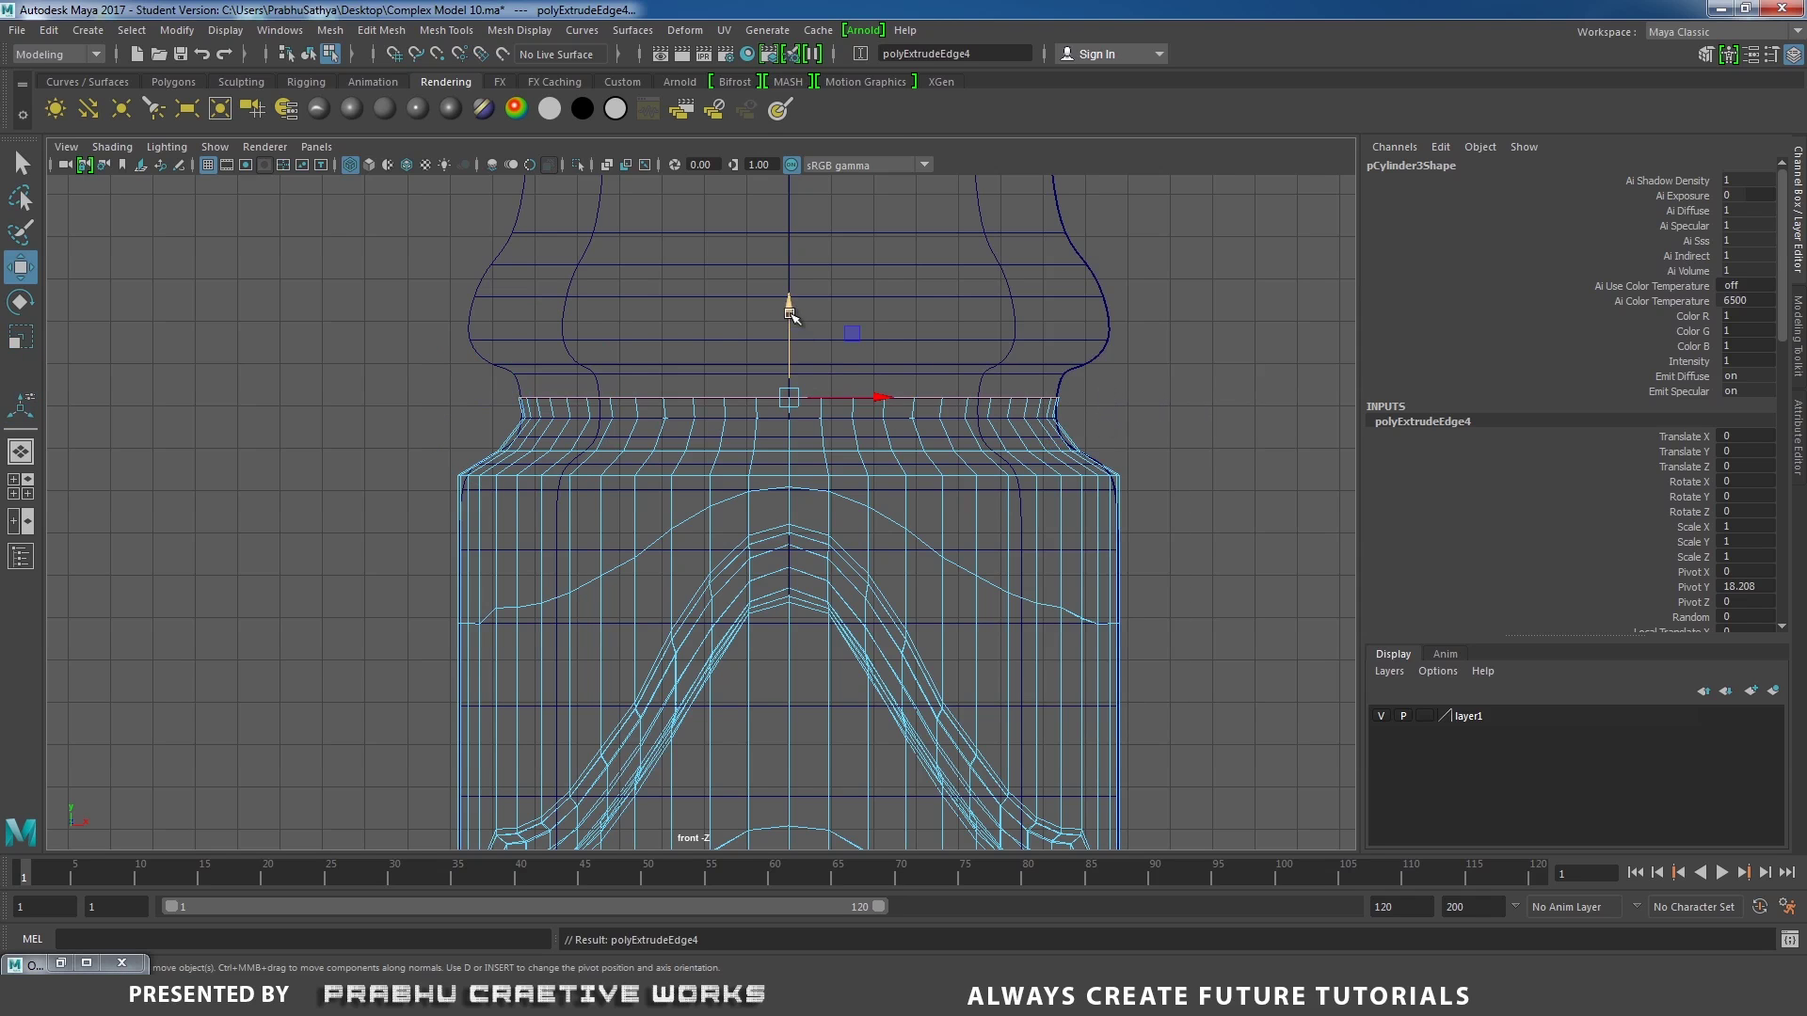
{"action": "left_click_drag", "start_coordinate": [791, 315], "coordinate": [790, 284]}
{"action": "key", "text": "r"}
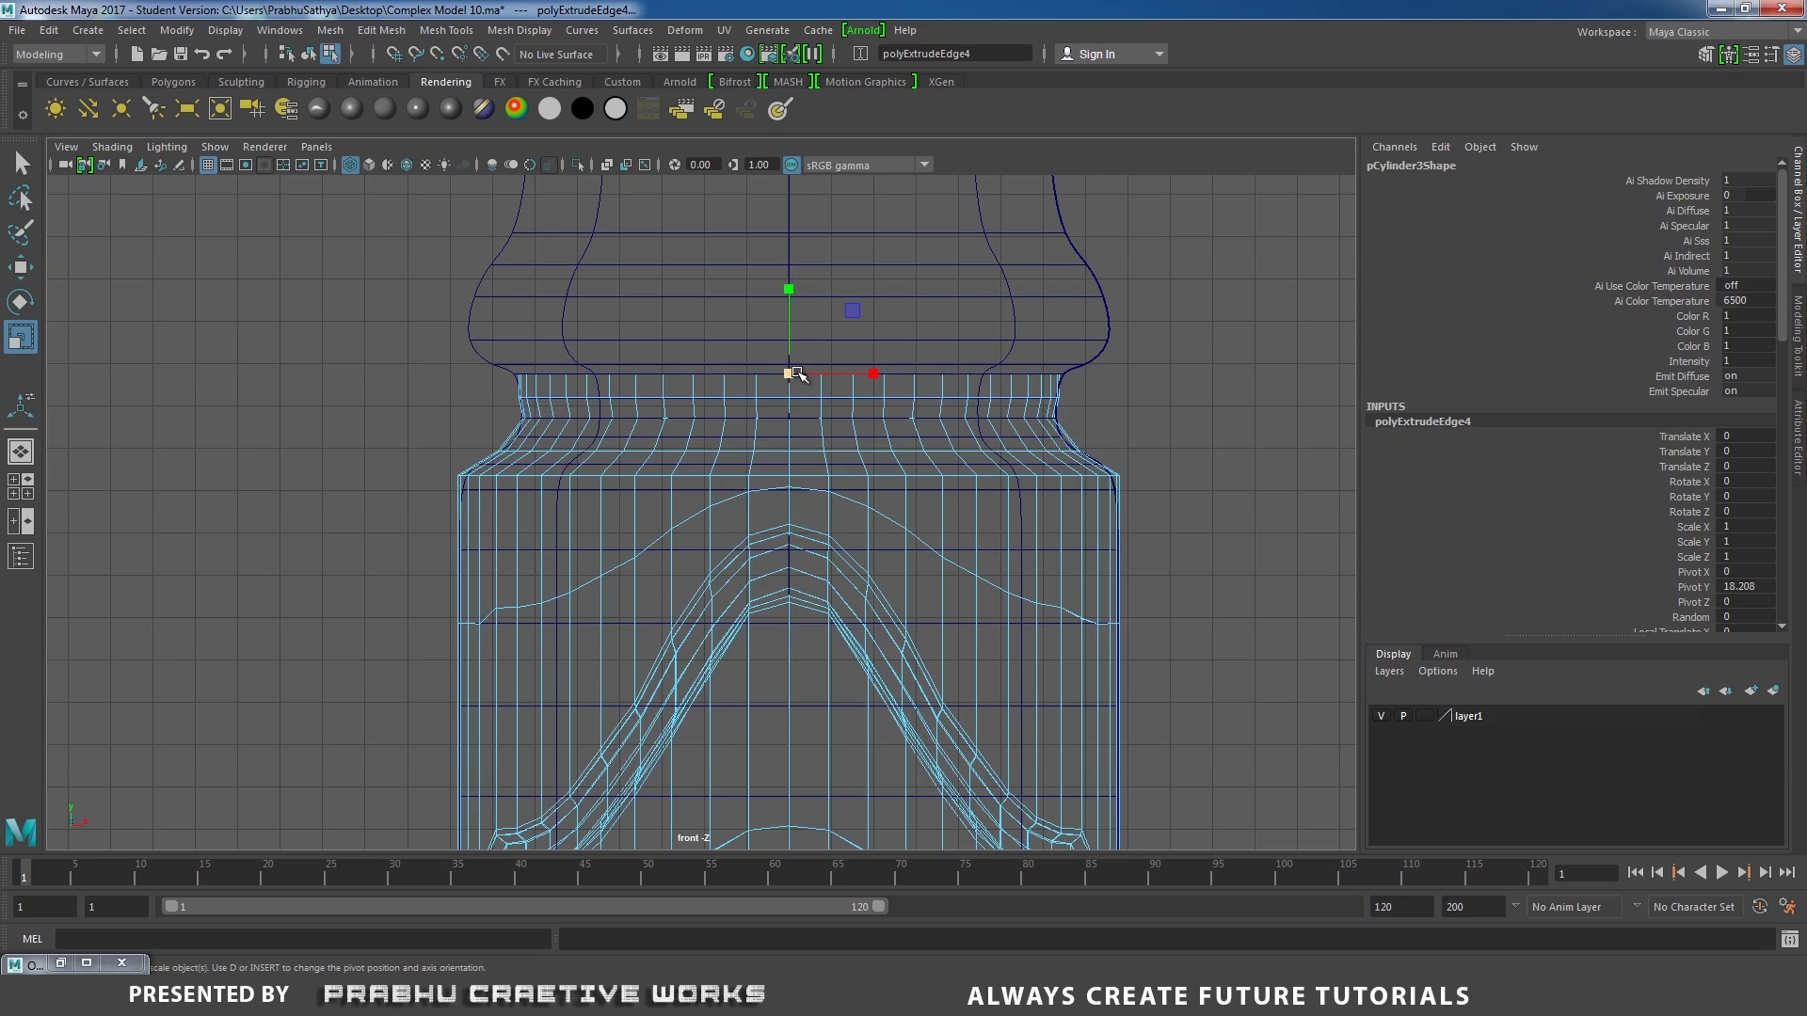
{"action": "left_click", "coordinate": [800, 367]}
Extrude the top border edges up to a height of about 19.01 and scale them outward to meet the bulge's underside.
{"action": "right_click", "coordinate": [1110, 341], "text": "shift"}
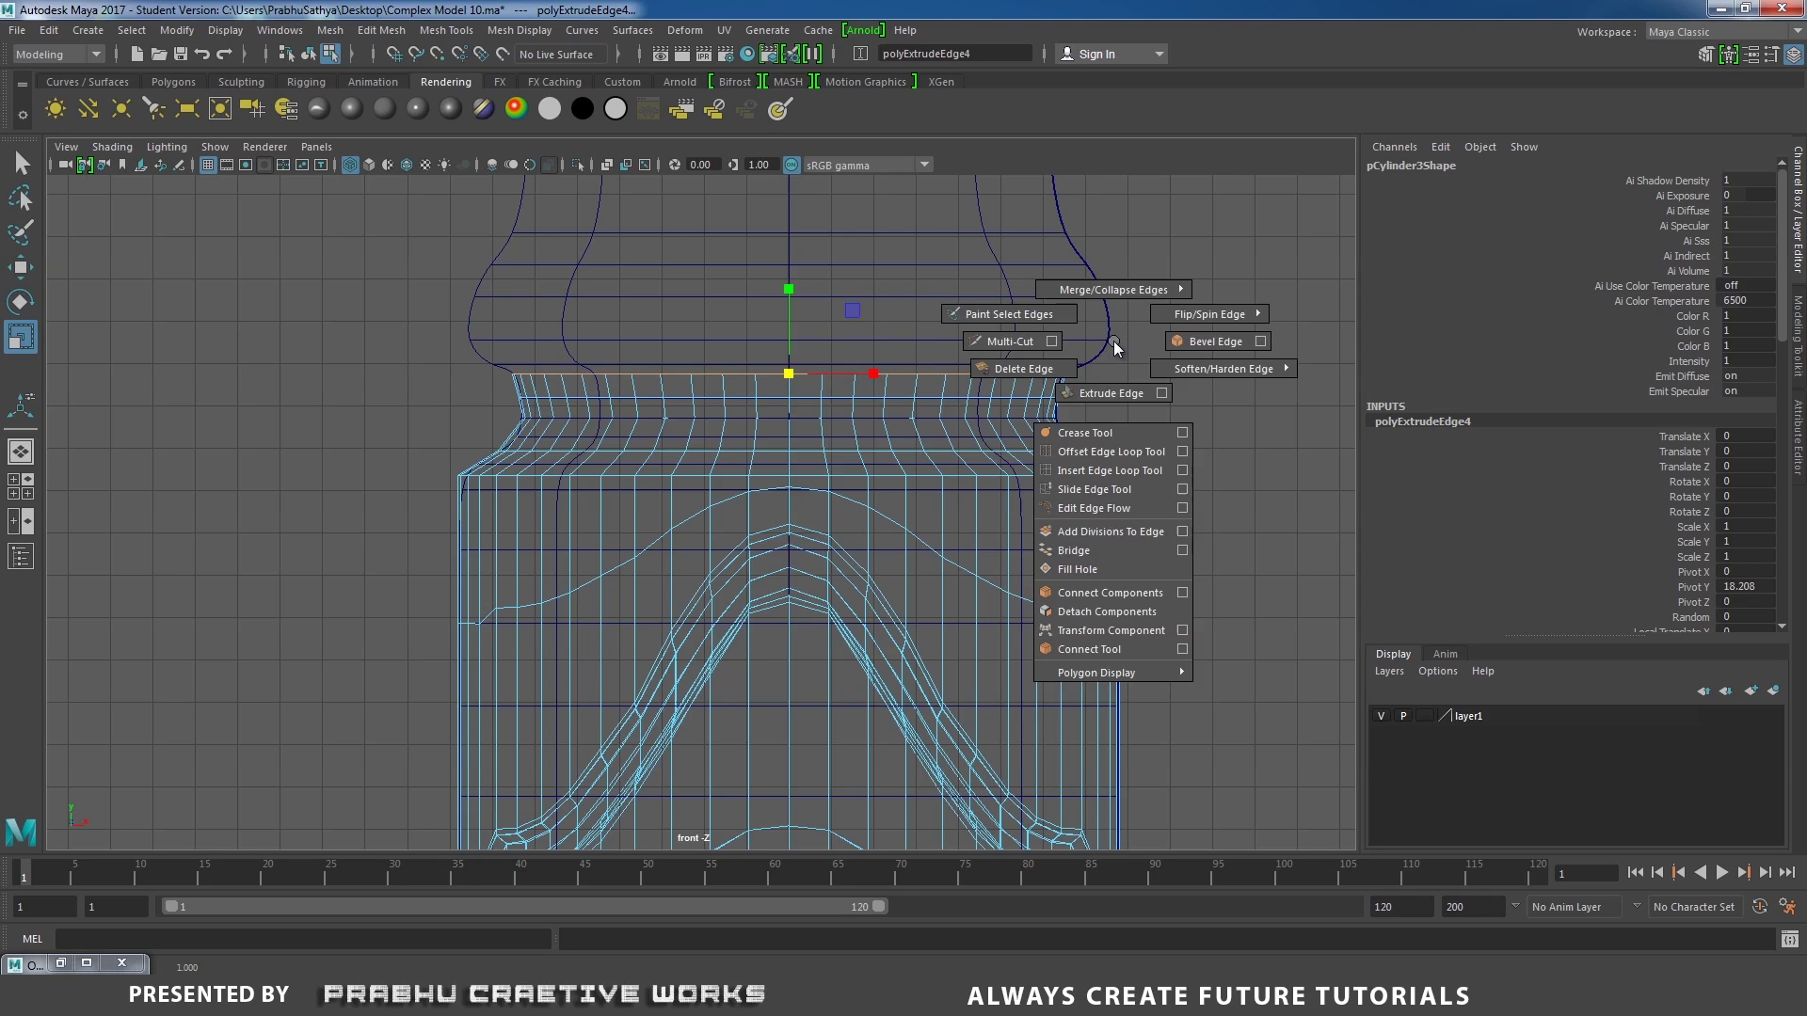
{"action": "left_click", "coordinate": [1103, 387]}
{"action": "key", "text": "w"}
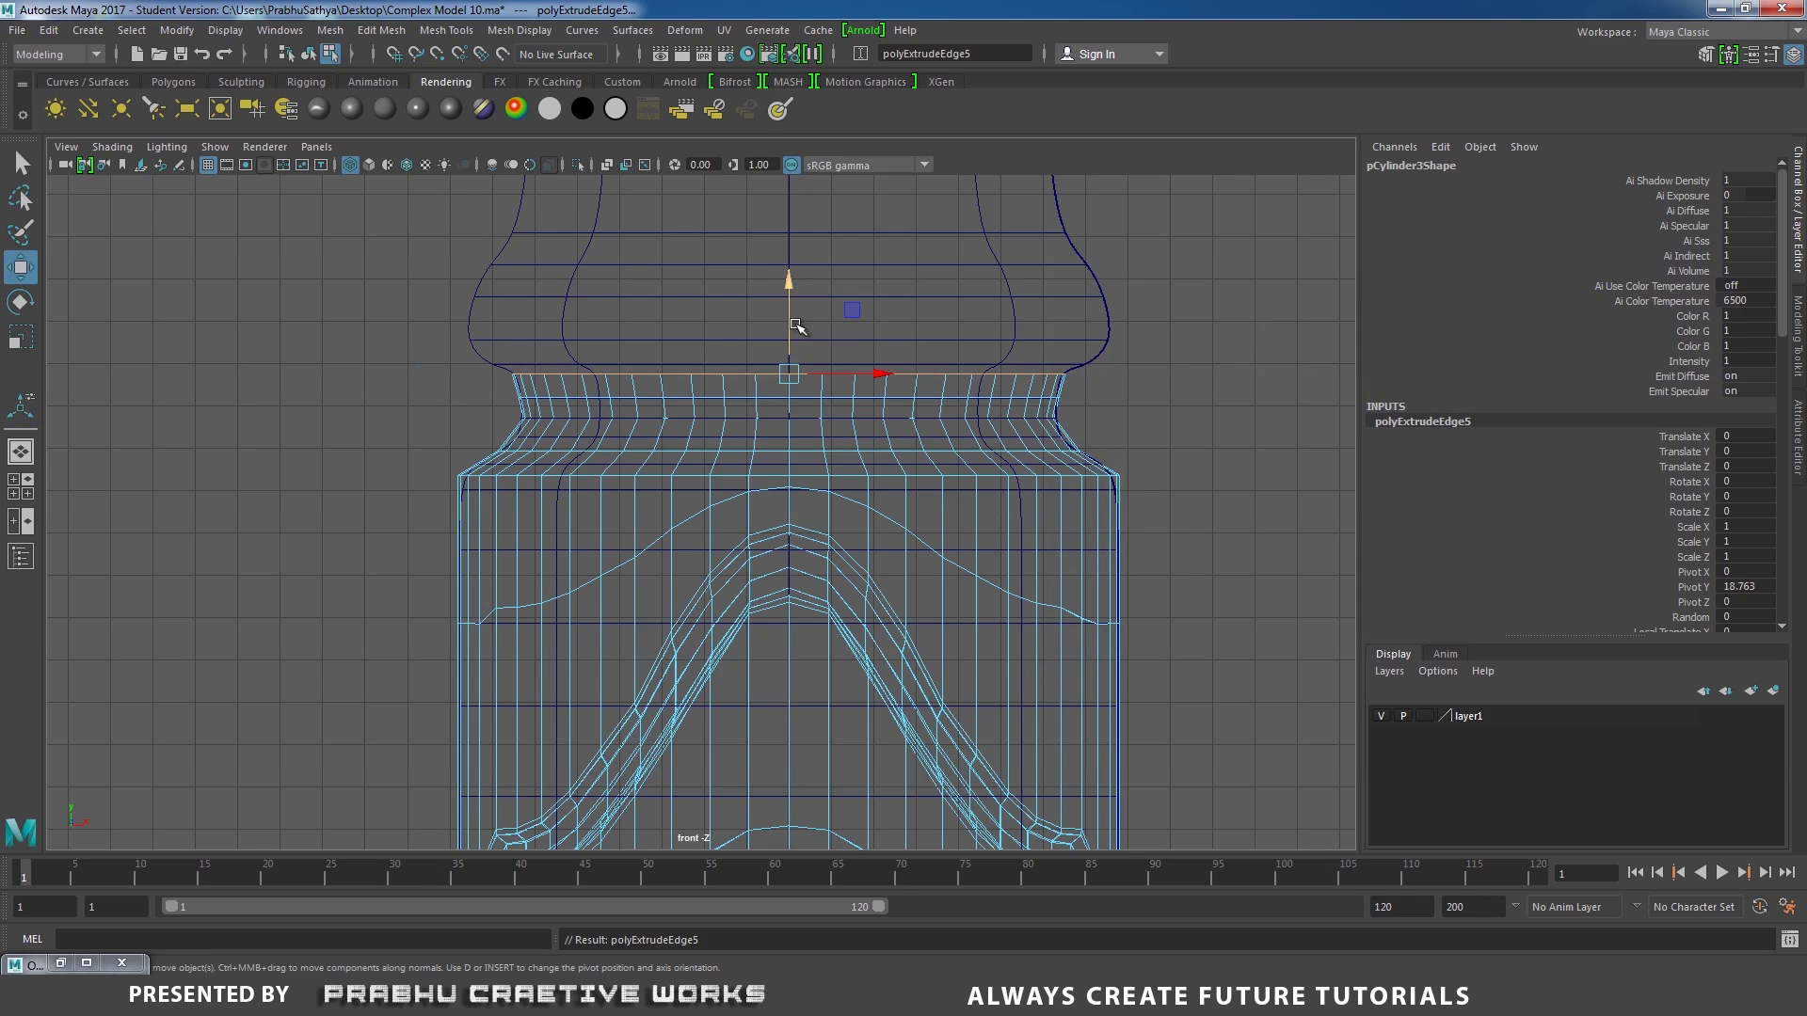
{"action": "left_click_drag", "start_coordinate": [791, 288], "coordinate": [791, 282]}
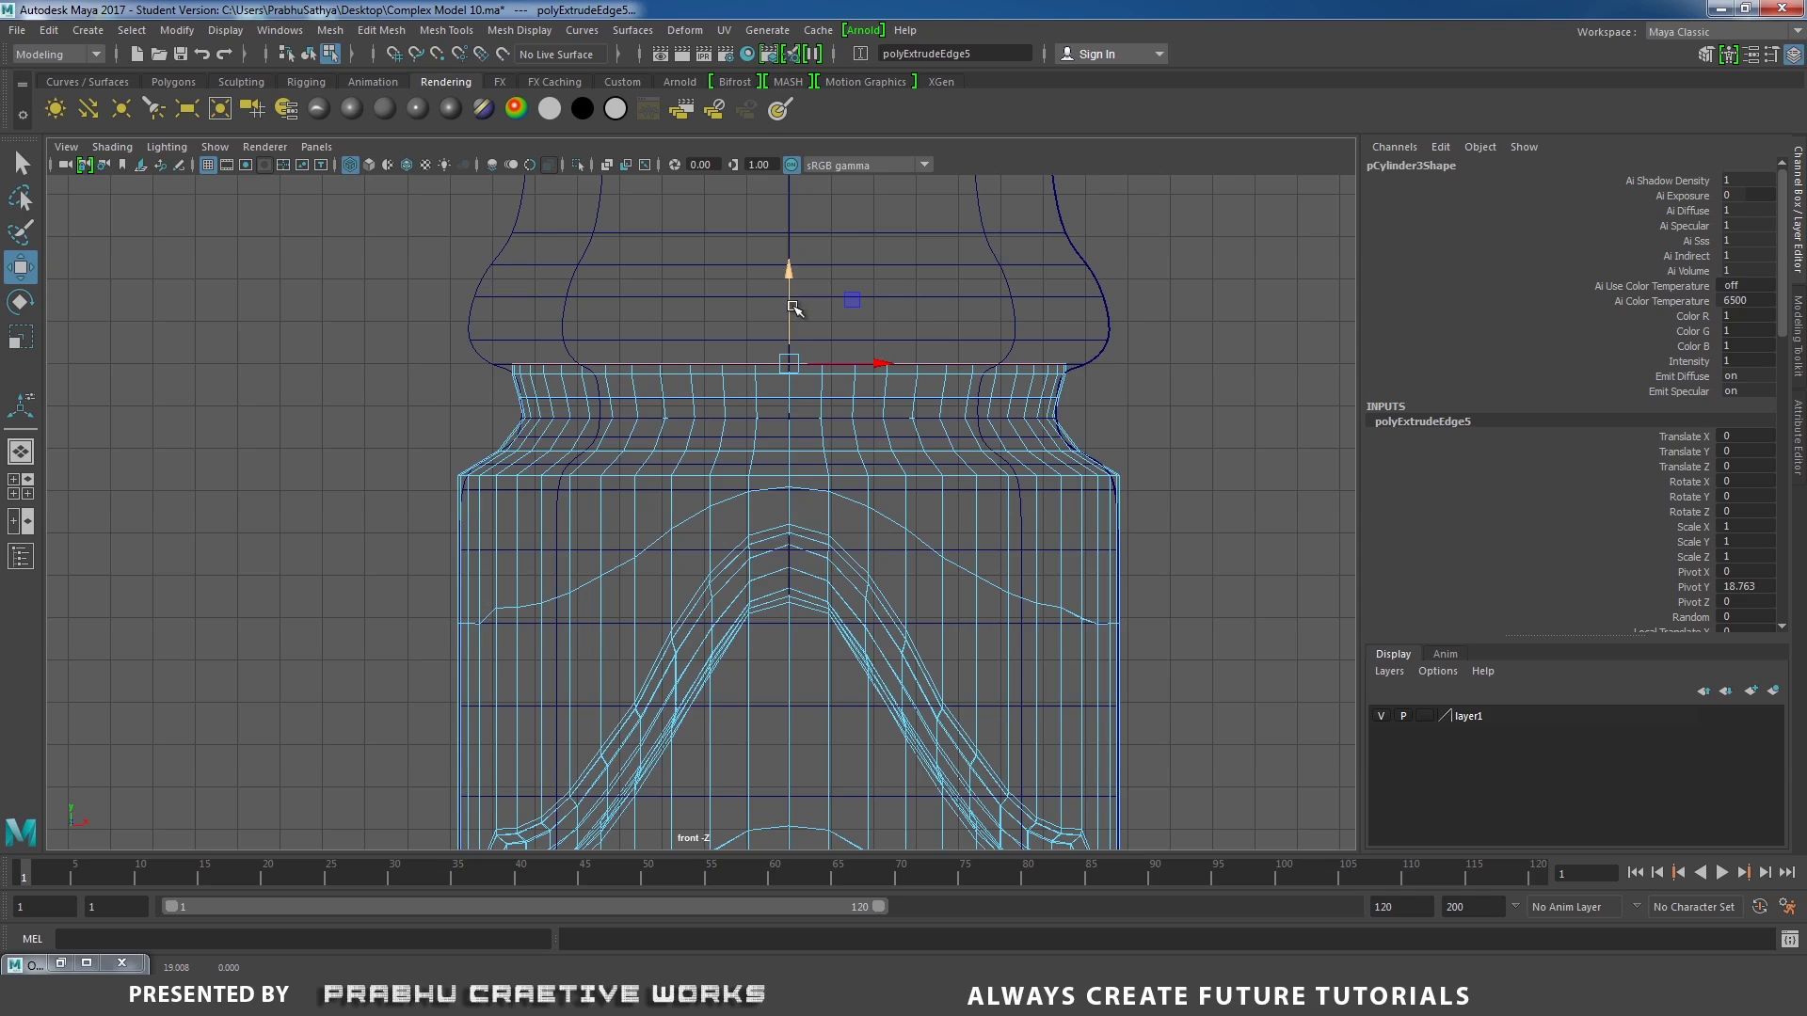
{"action": "key", "text": "r"}
{"action": "left_click_drag", "start_coordinate": [788, 363], "coordinate": [789, 365]}
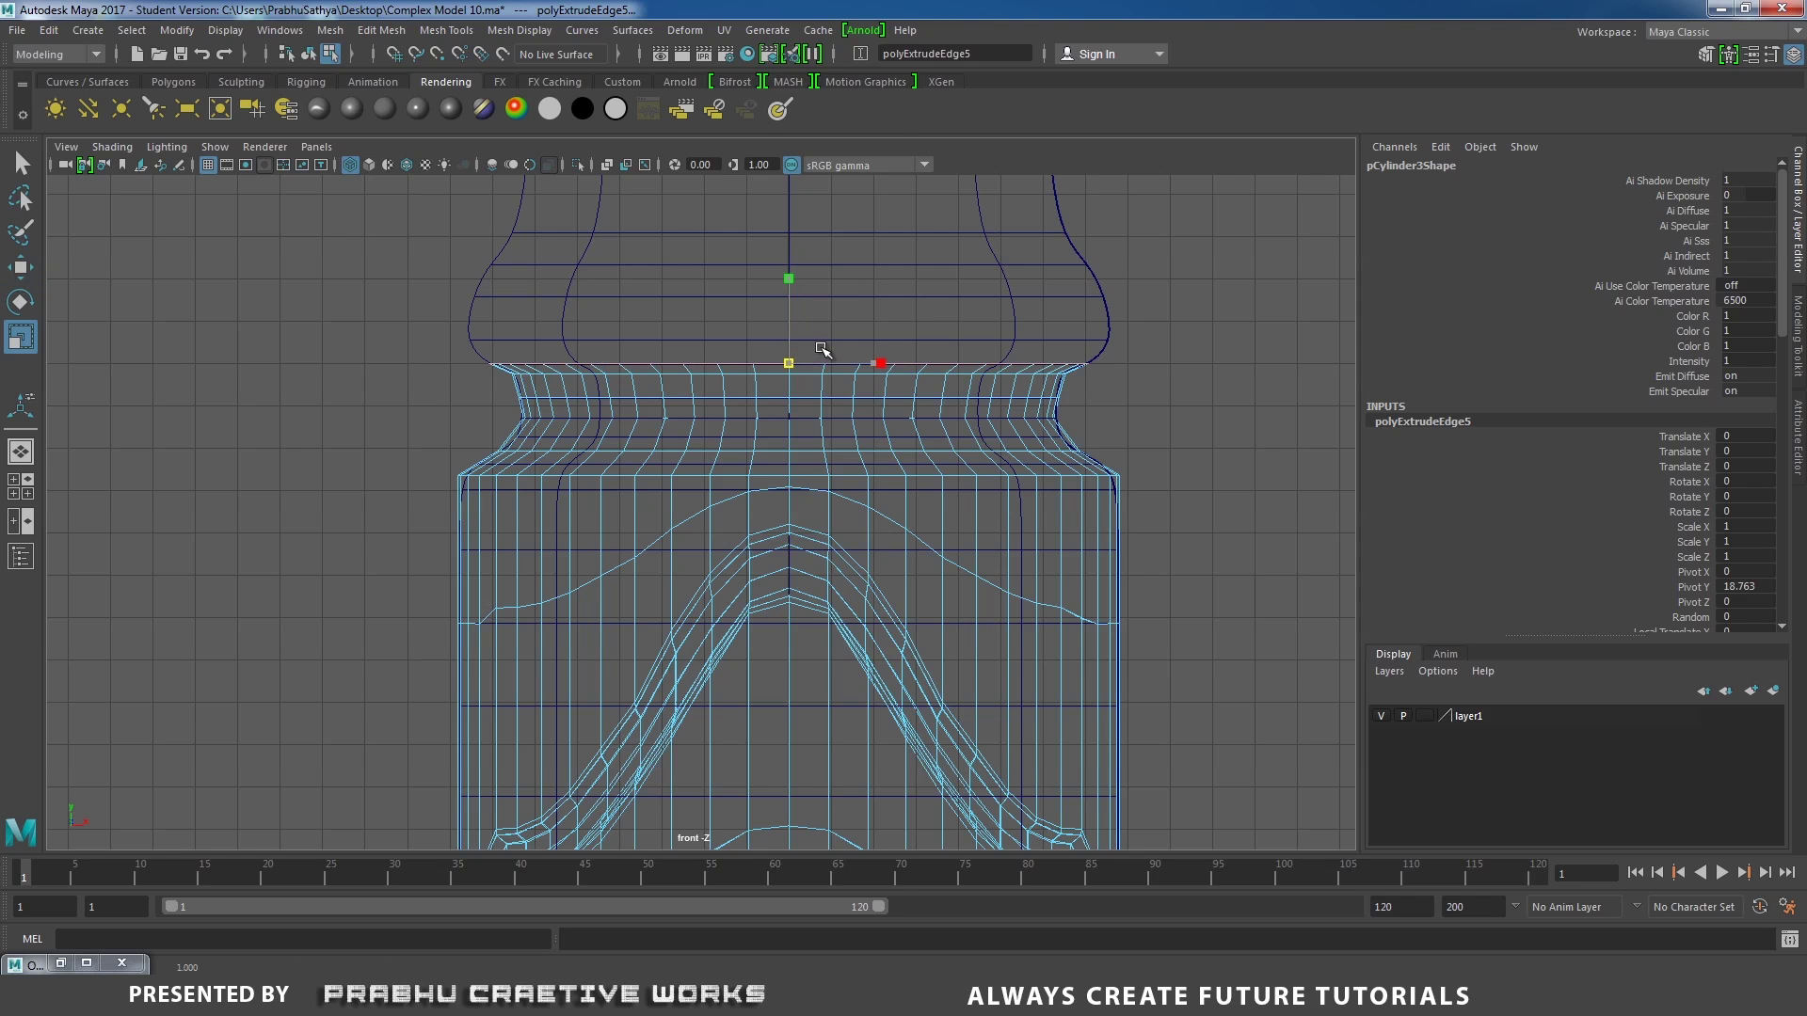
Extrude the top border edges up to a height of about 19.56 and scale them outward to the widest part of the lower bulge.
{"action": "right_click_drag", "start_coordinate": [1139, 363], "coordinate": [1128, 367], "text": "shift"}
{"action": "key", "text": "w"}
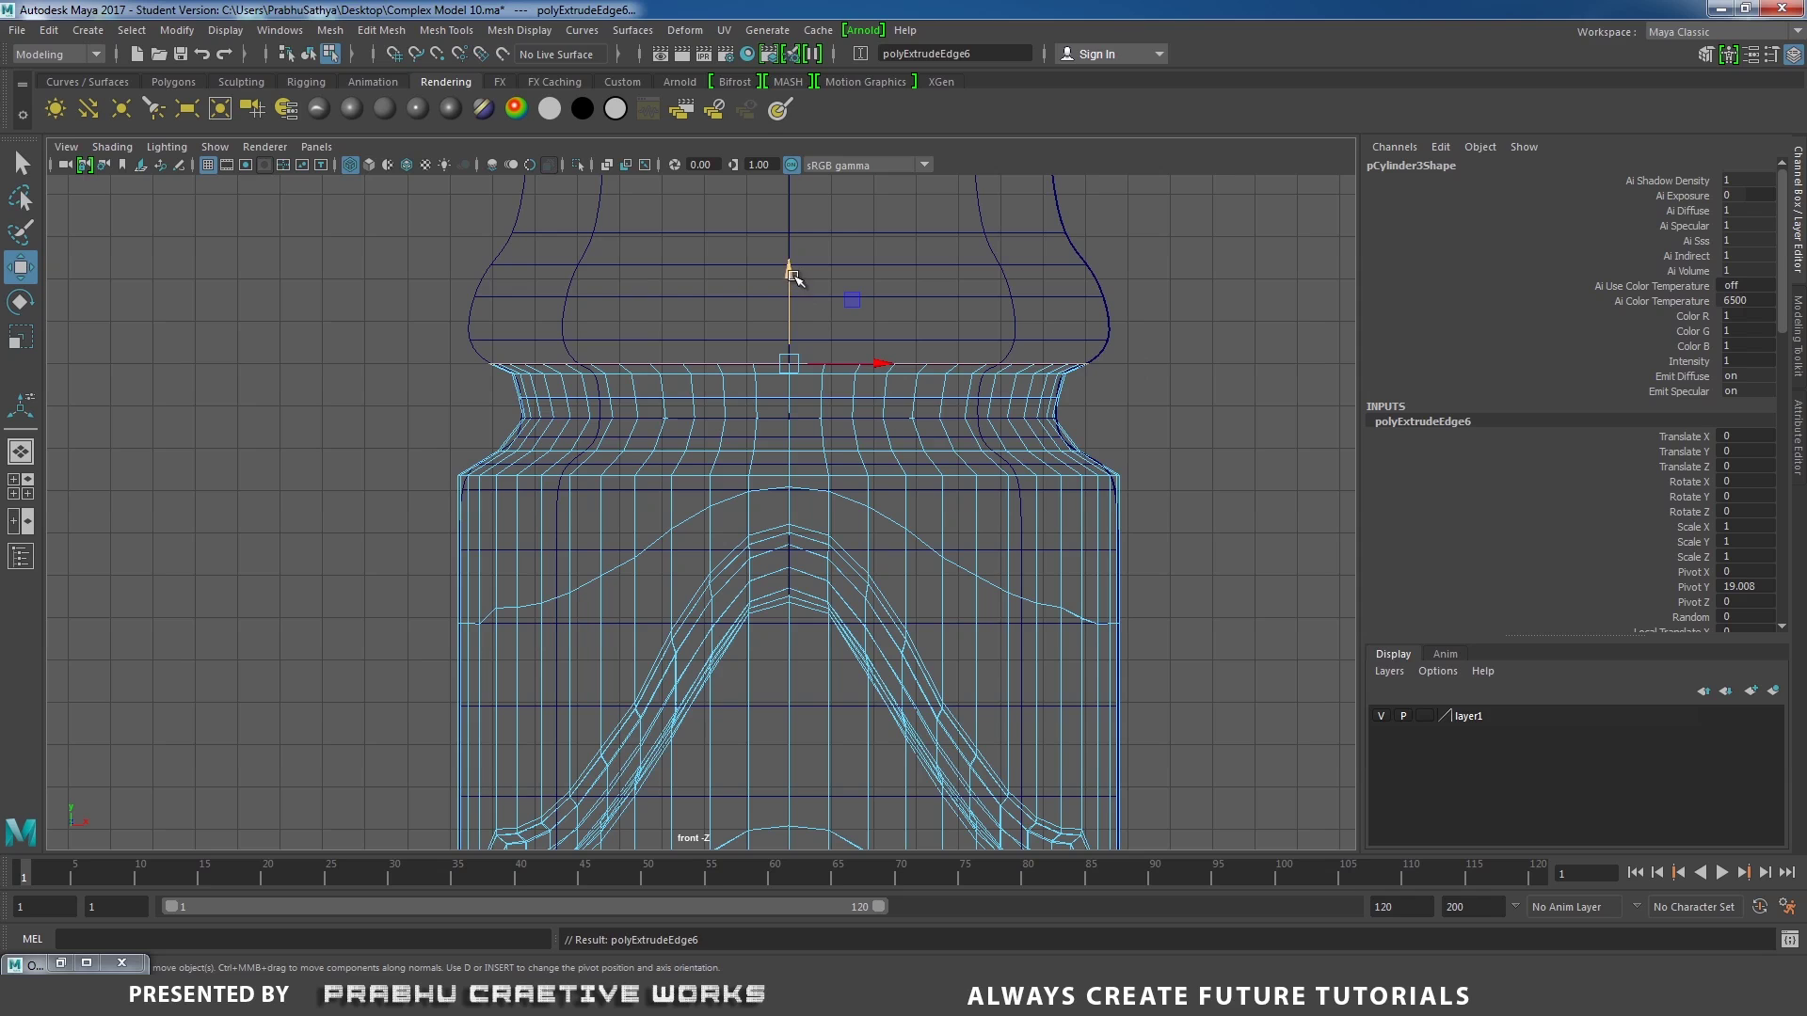
{"action": "left_click_drag", "start_coordinate": [793, 275], "coordinate": [793, 252]}
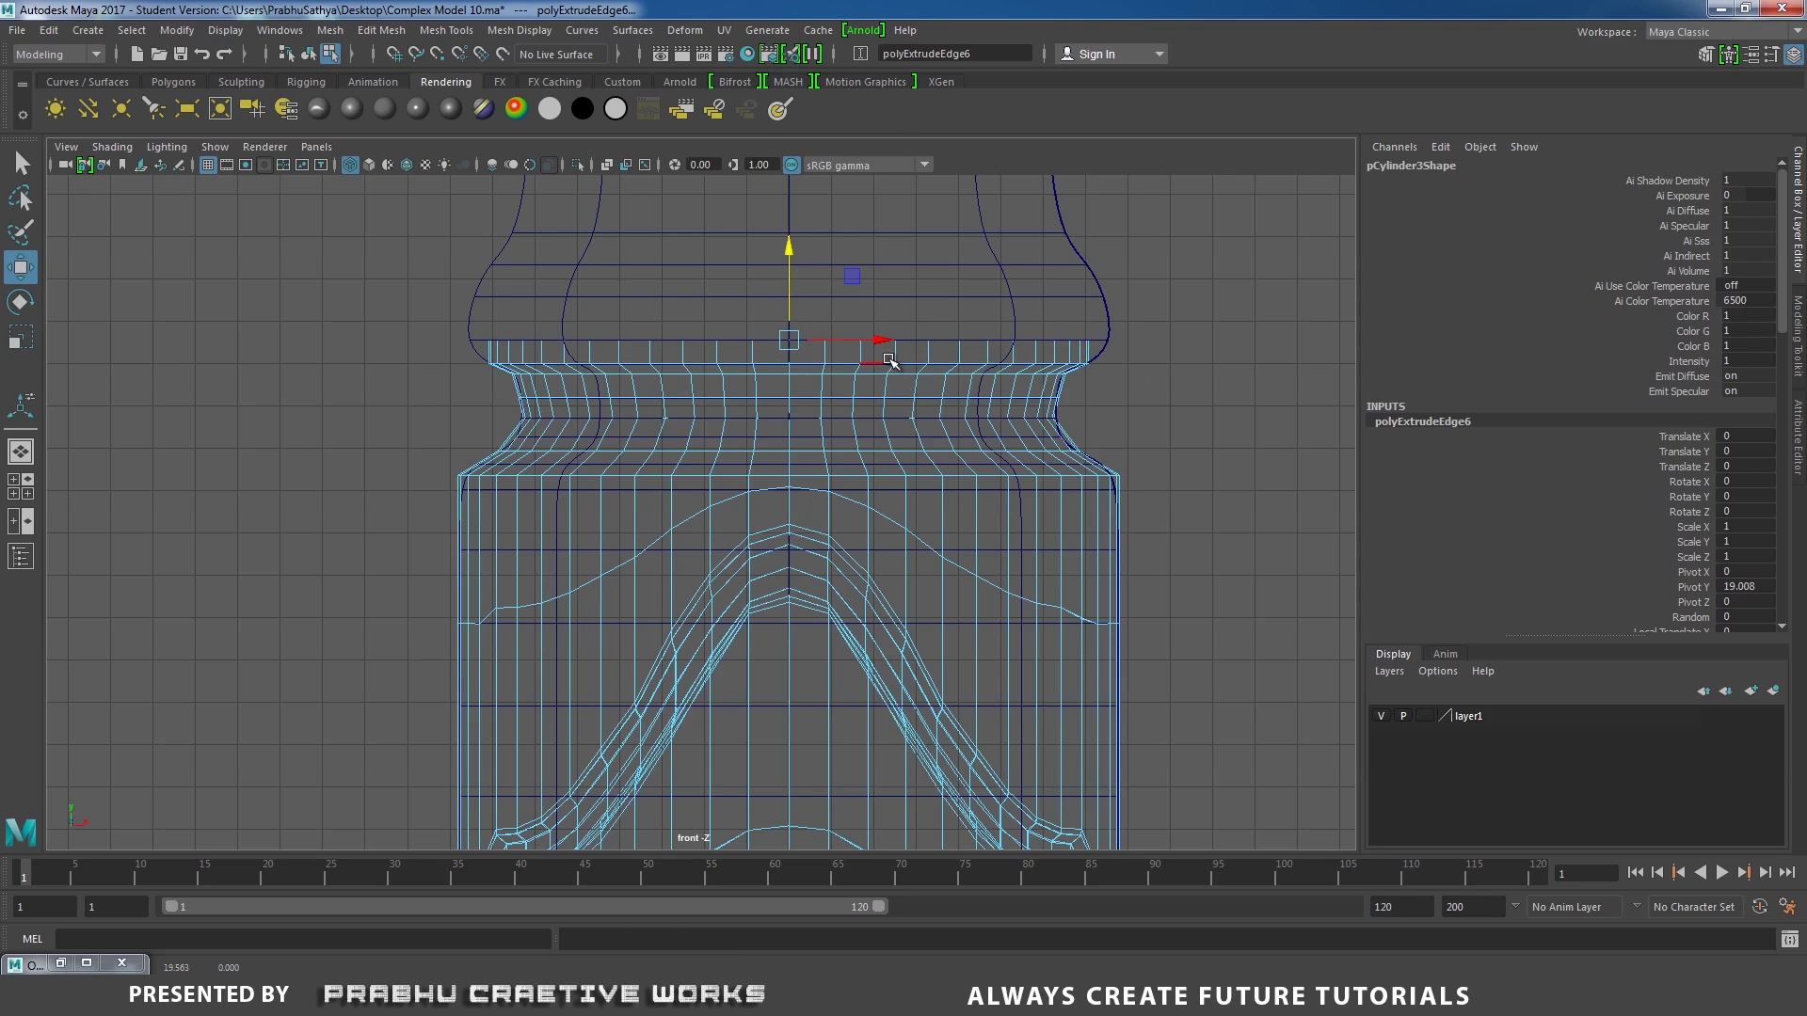
{"action": "key", "text": "r"}
{"action": "left_click_drag", "start_coordinate": [795, 338], "coordinate": [828, 318]}
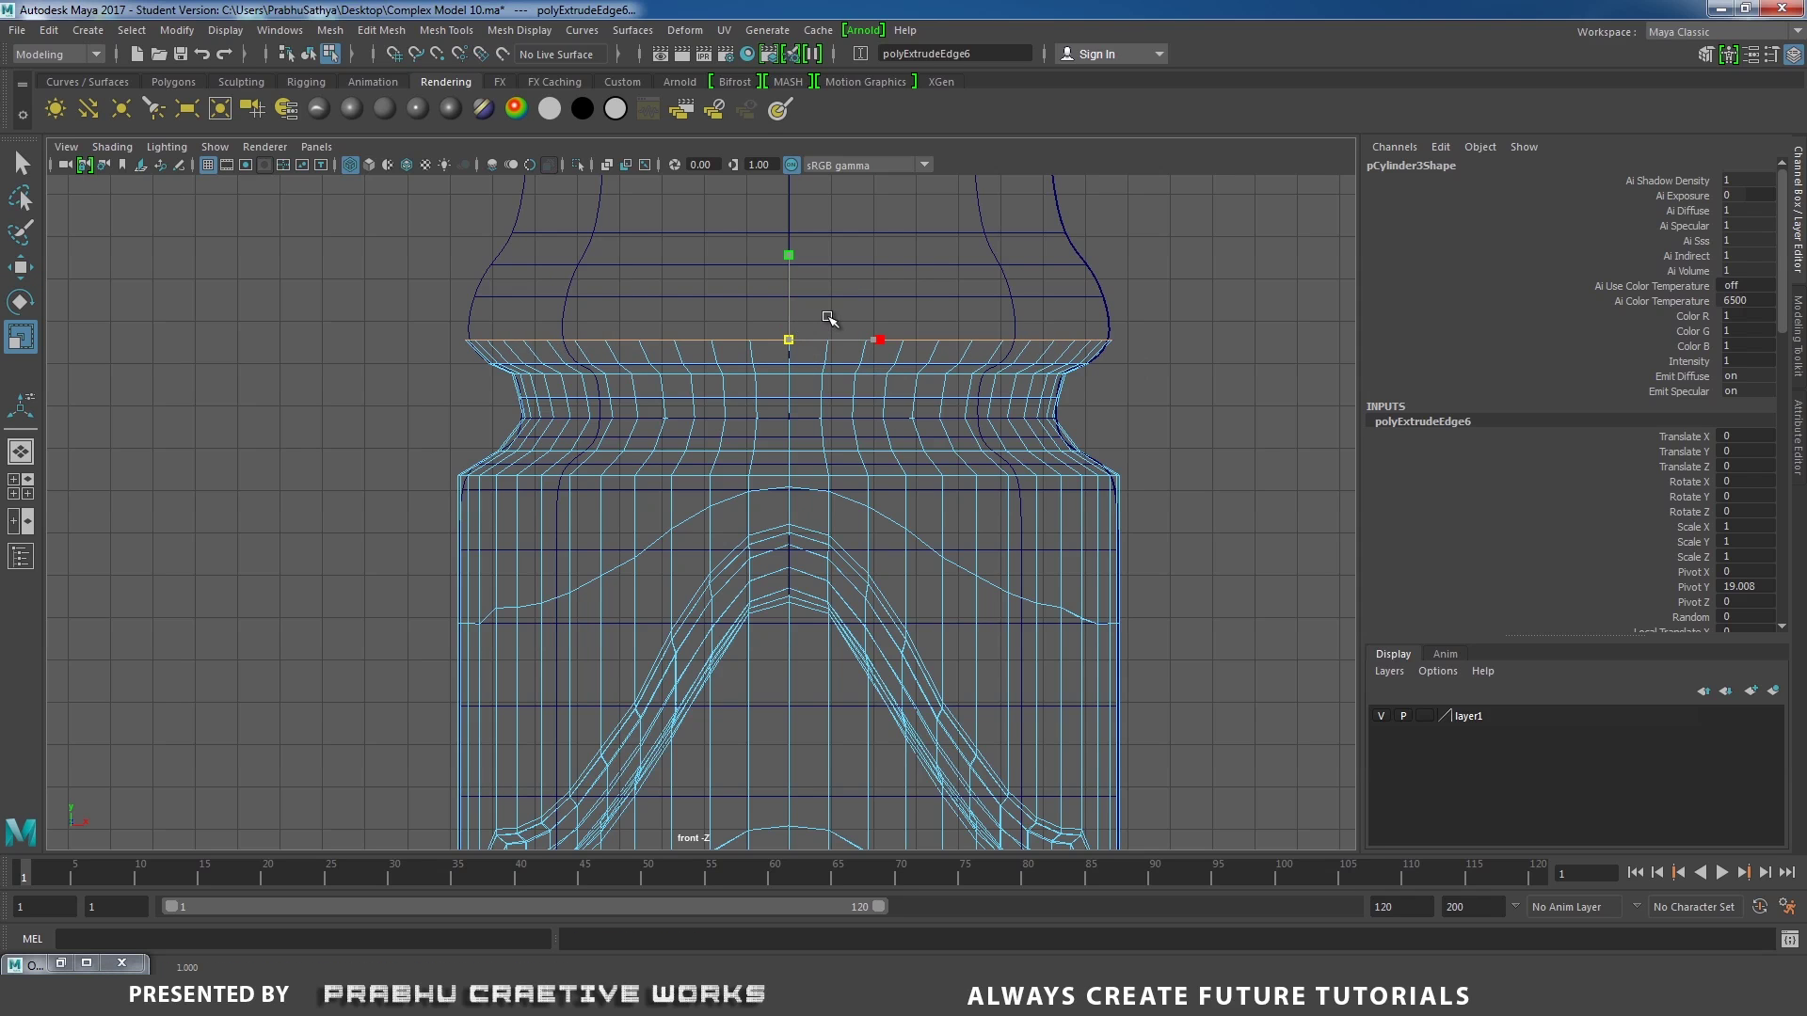
Extrude the top border edges up to a height of about 20.59 and scale them slightly inward along the lower bulge.
{"action": "right_click_drag", "start_coordinate": [1157, 277], "coordinate": [1154, 326], "text": "shift"}
{"action": "key", "text": "w"}
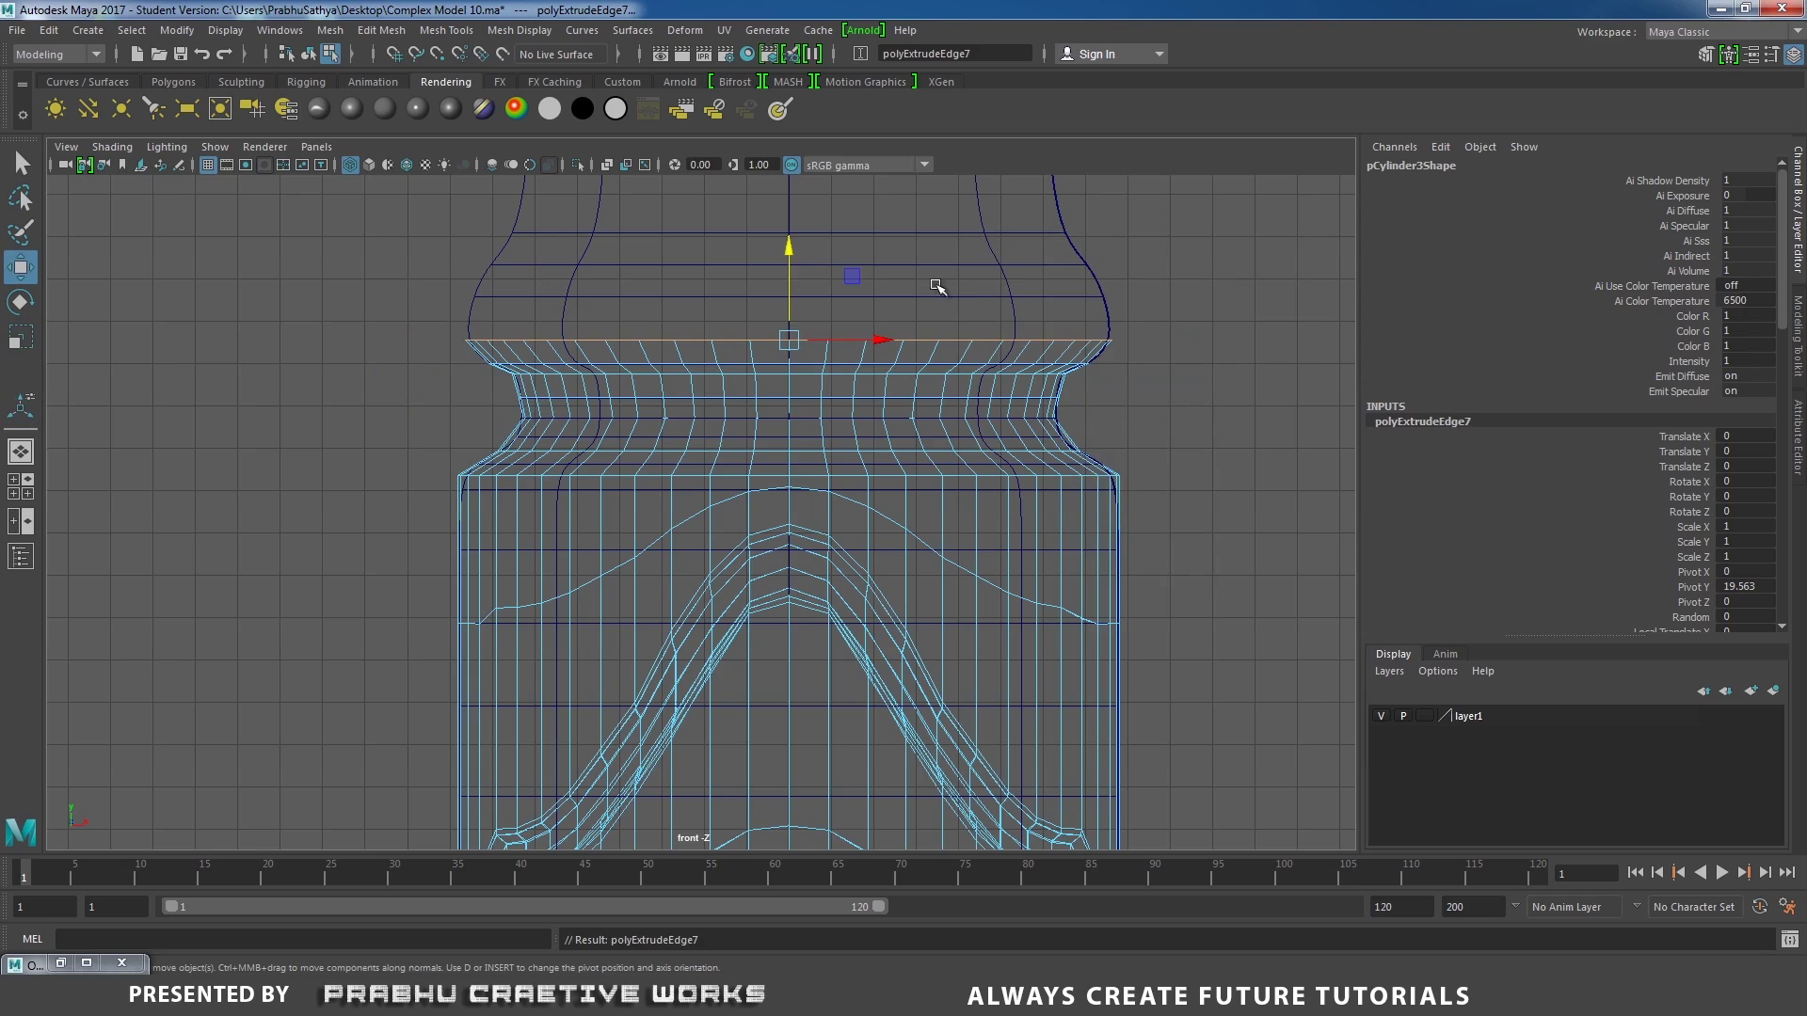
{"action": "left_click_drag", "start_coordinate": [796, 255], "coordinate": [792, 210]}
{"action": "key", "text": "r"}
{"action": "left_click_drag", "start_coordinate": [797, 298], "coordinate": [788, 305]}
Extrude the top border edges up to a height of about 21.30 and scale them inward to the bottle's profile.
{"action": "right_click_drag", "start_coordinate": [1146, 299], "coordinate": [1149, 329], "text": "shift"}
{"action": "middle_click_drag", "start_coordinate": [1150, 329], "coordinate": [1117, 536], "text": "alt"}
{"action": "key", "text": "r"}
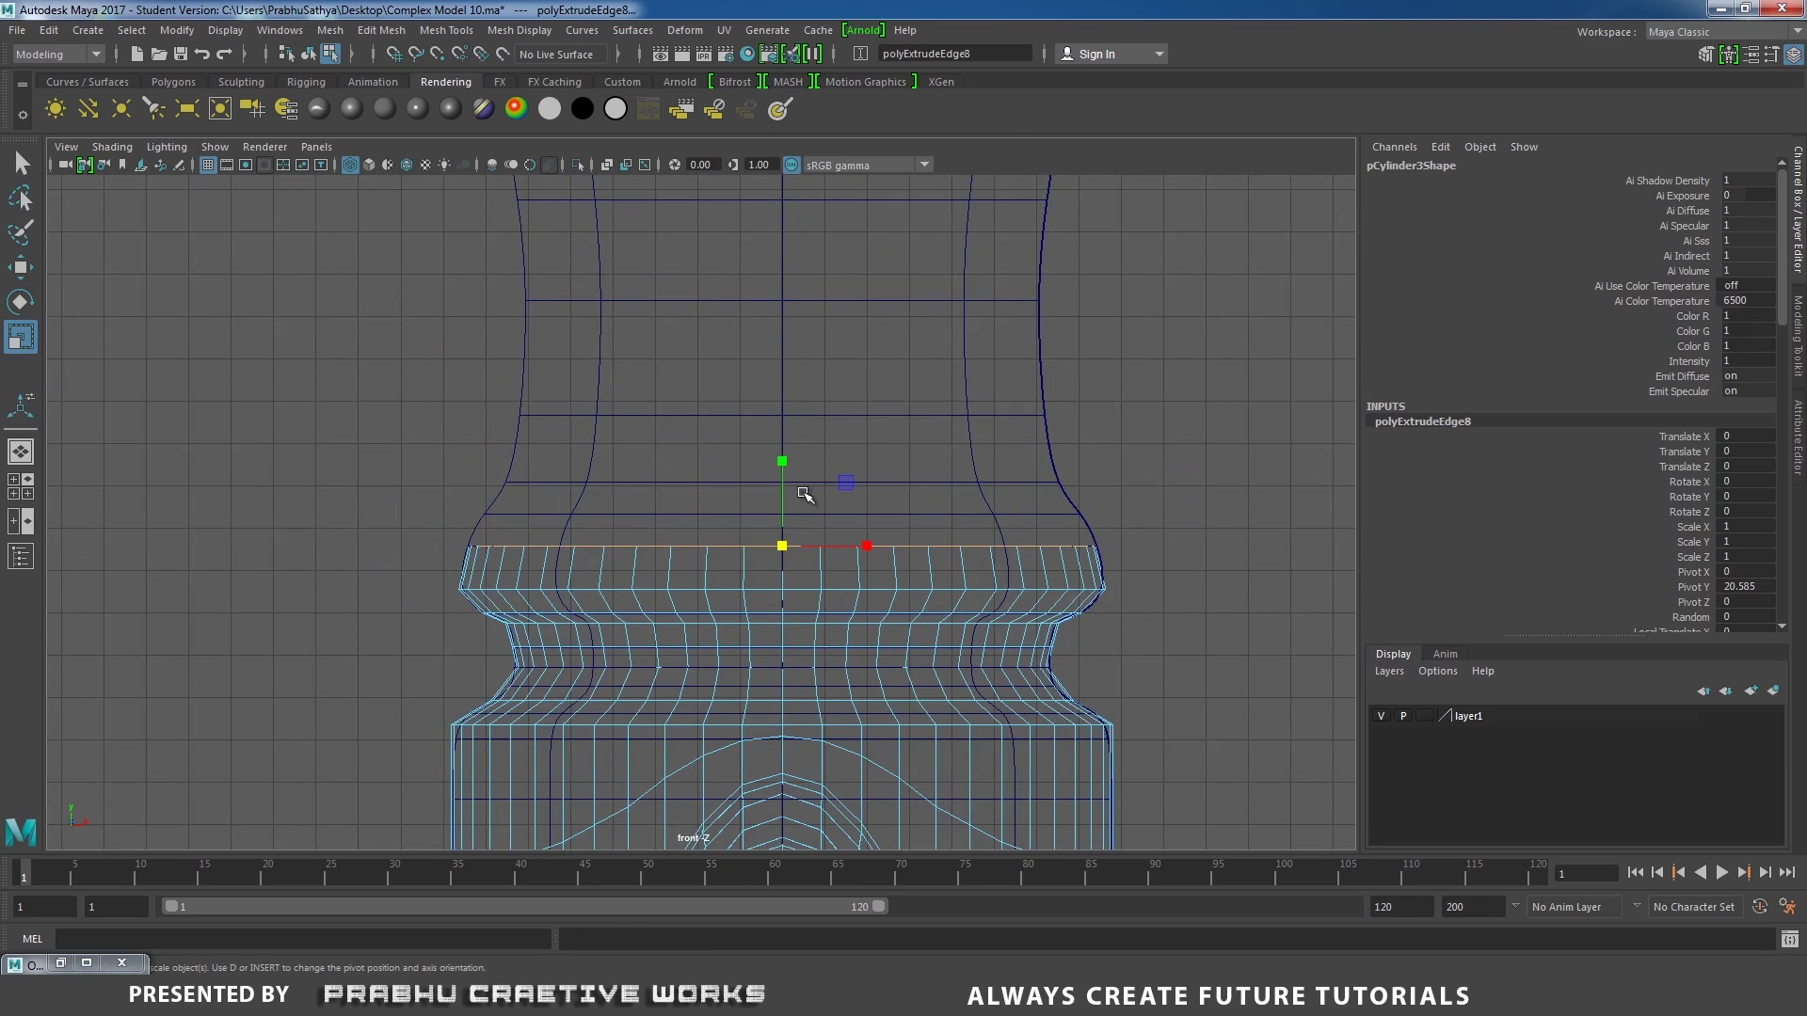
{"action": "key", "text": "w"}
{"action": "left_click_drag", "start_coordinate": [780, 450], "coordinate": [782, 419]}
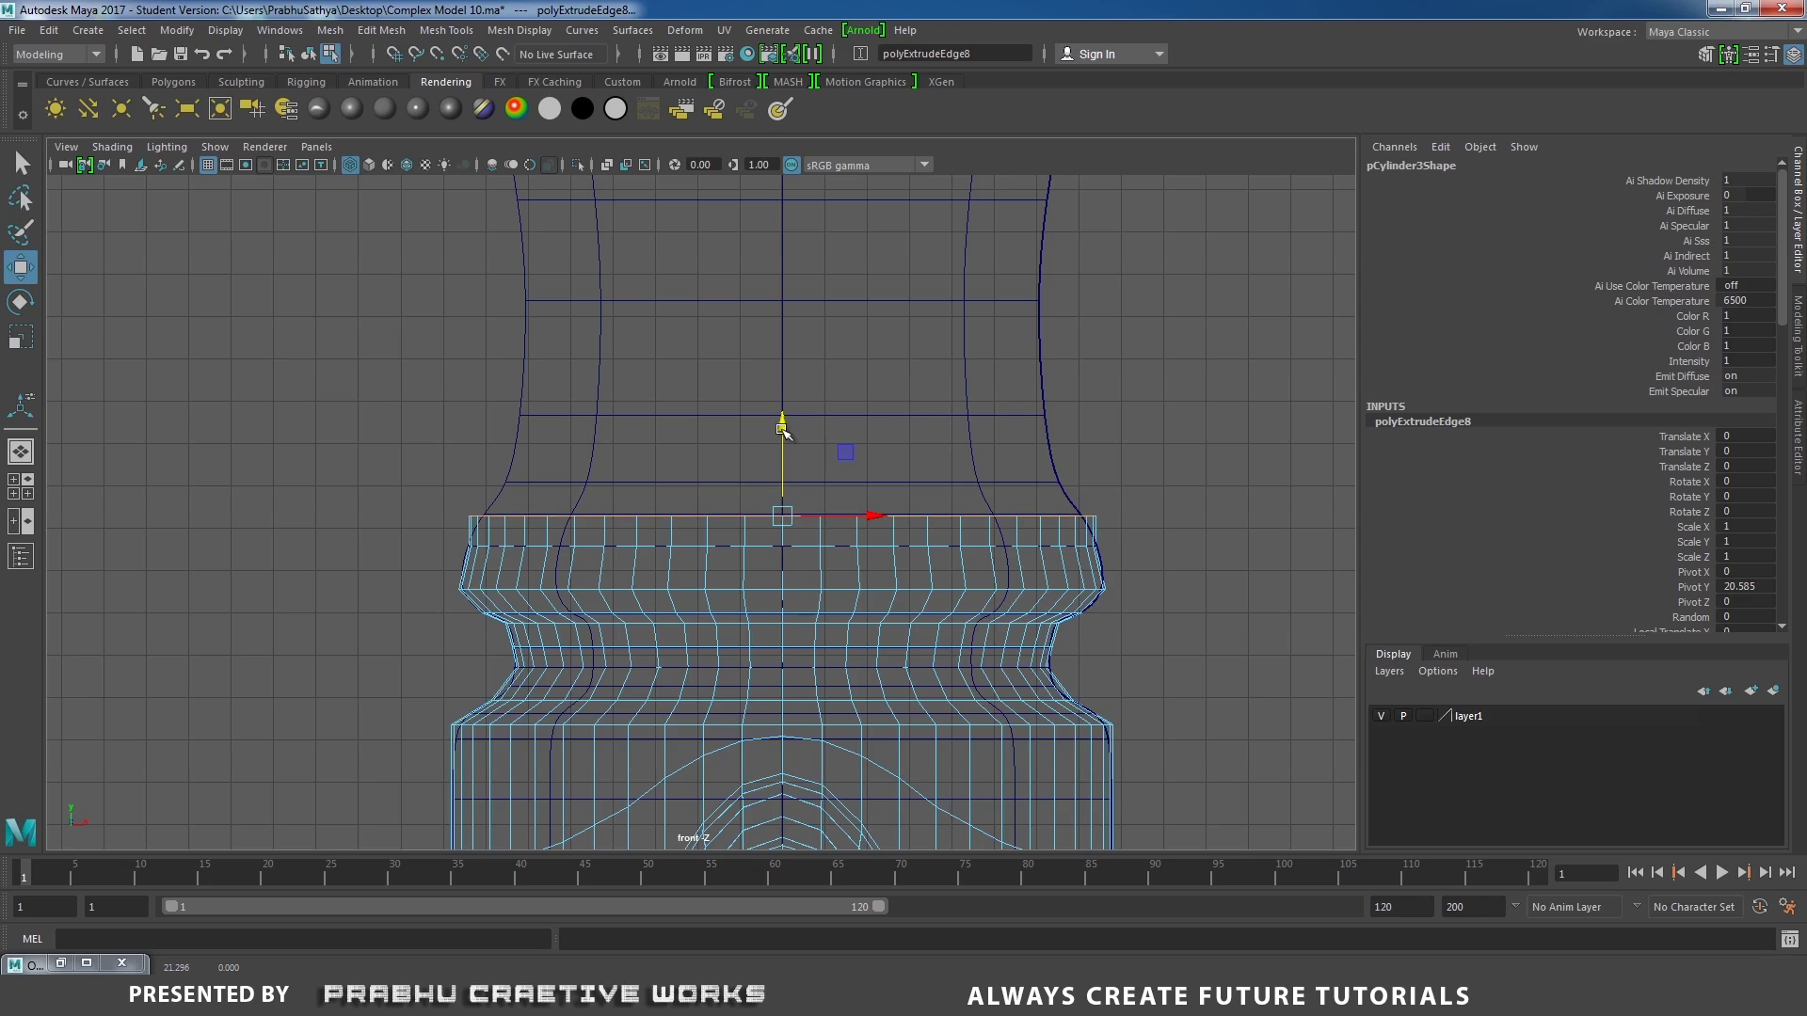
{"action": "key", "text": "r"}
Extrude the top border edges up to a height of about 22.10 and scale them inward above the lower bulge.
{"action": "right_click_drag", "start_coordinate": [1121, 431], "coordinate": [1117, 471], "text": "shift"}
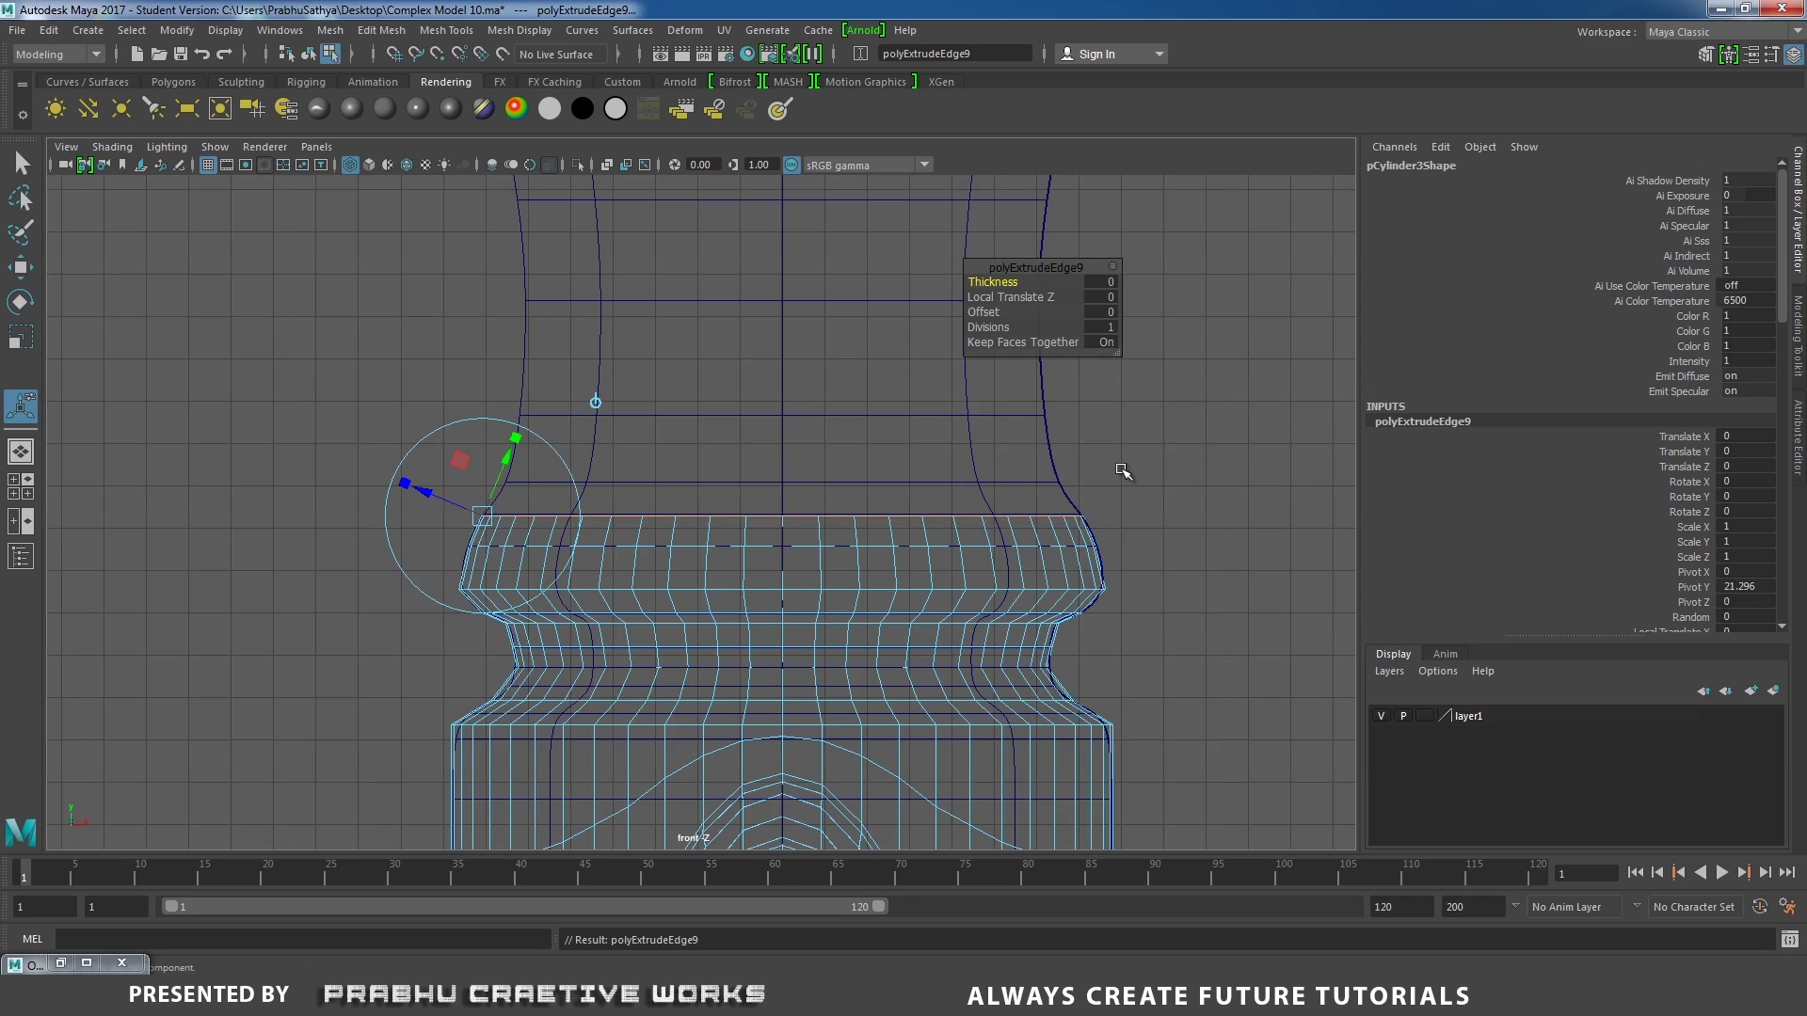
{"action": "key", "text": "w"}
{"action": "left_click_drag", "start_coordinate": [788, 420], "coordinate": [788, 387]}
{"action": "key", "text": "r"}
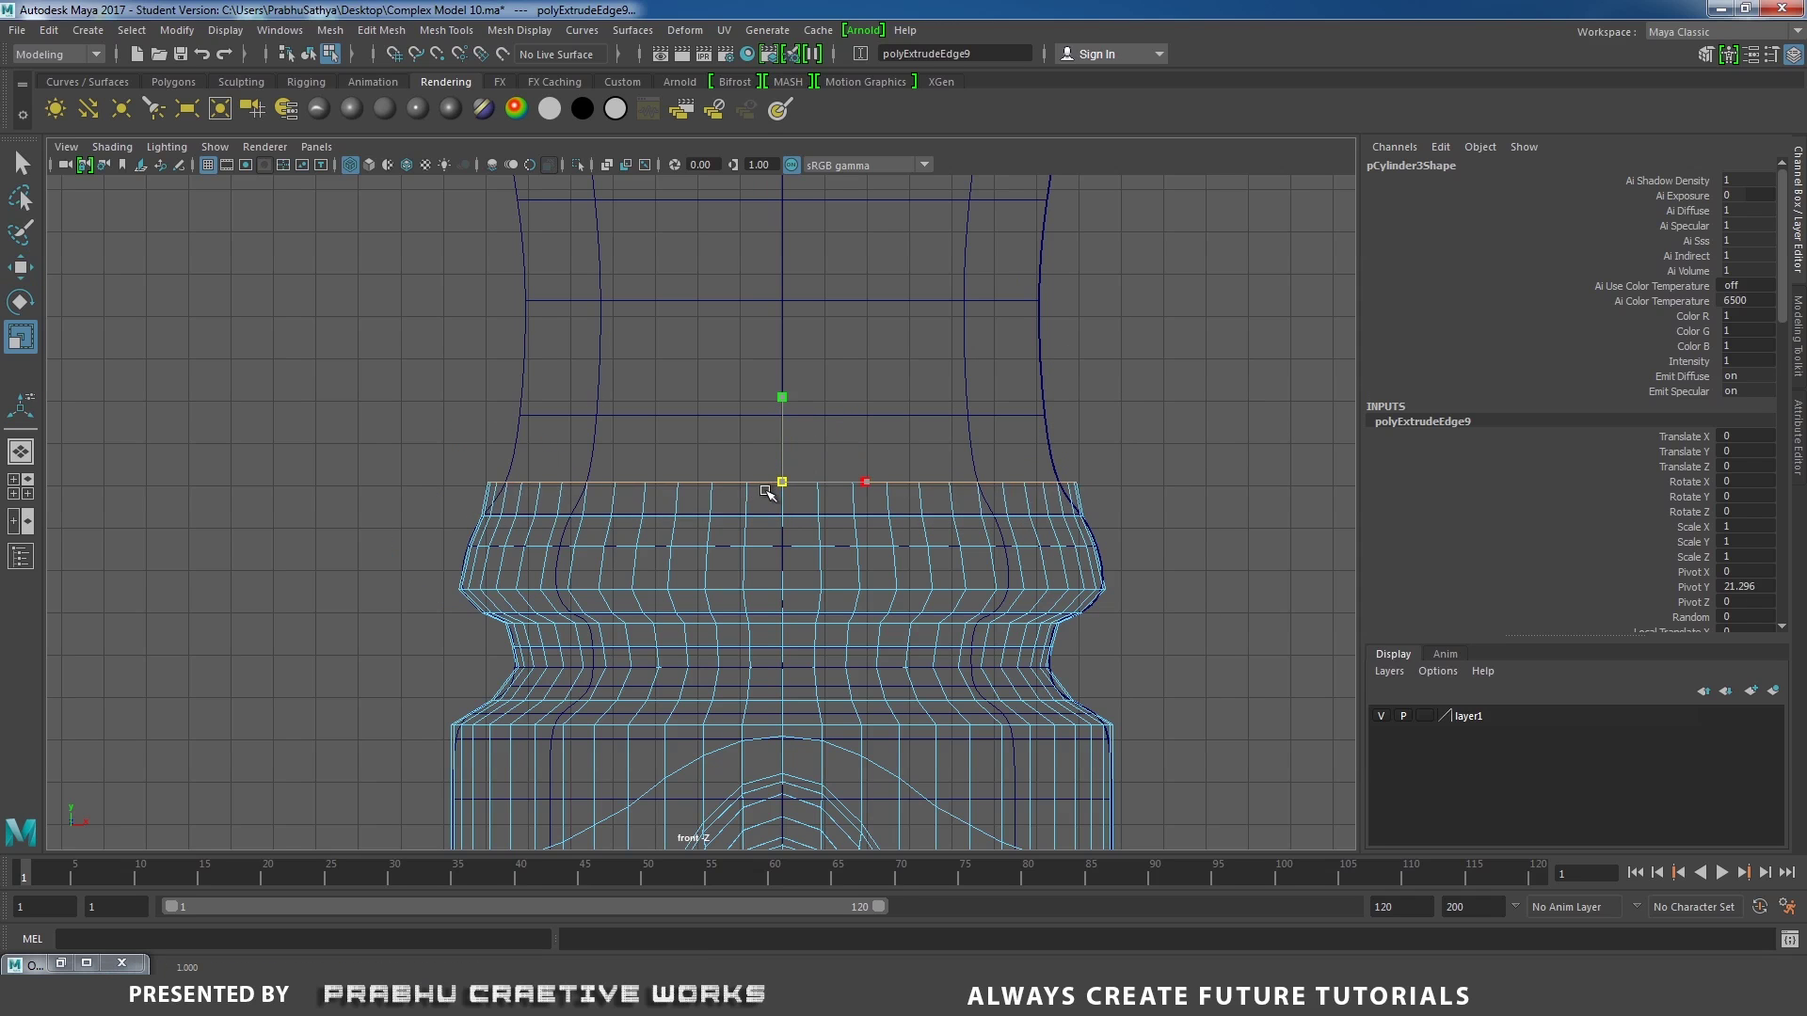
{"action": "left_click_drag", "start_coordinate": [780, 482], "coordinate": [748, 482]}
Extrude the top border edges up to a height of about 23.67 and scale them inward to the start of the waist.
{"action": "right_click_drag", "start_coordinate": [1078, 420], "coordinate": [1076, 461], "text": "shift"}
{"action": "key", "text": "w"}
{"action": "left_click_drag", "start_coordinate": [807, 403], "coordinate": [808, 336]}
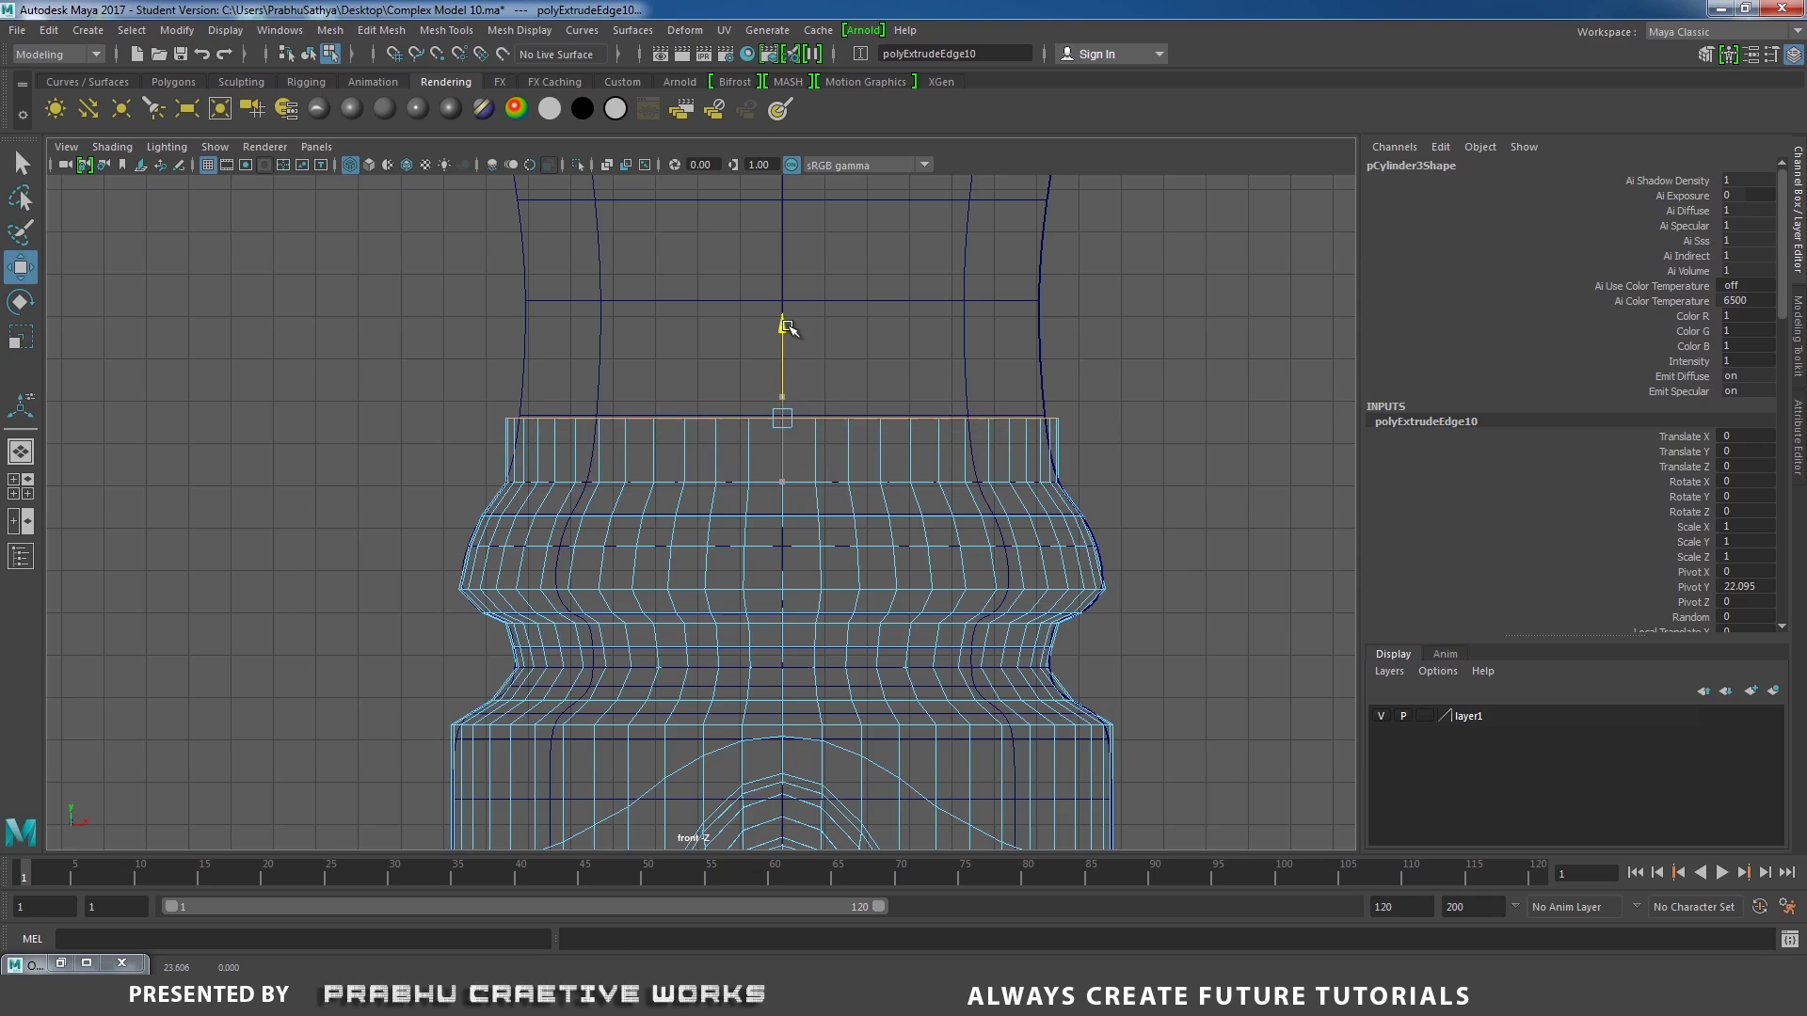
{"action": "key", "text": "r"}
{"action": "left_click_drag", "start_coordinate": [784, 416], "coordinate": [760, 440]}
Extrude the top border edges straight up along the waist to a height of about 26.38.
{"action": "right_click_drag", "start_coordinate": [1165, 326], "coordinate": [1166, 376], "text": "shift"}
{"action": "middle_click_drag", "start_coordinate": [1127, 343], "coordinate": [1139, 552], "text": "alt"}
{"action": "key", "text": "w"}
{"action": "left_click_drag", "start_coordinate": [794, 516], "coordinate": [793, 414]}
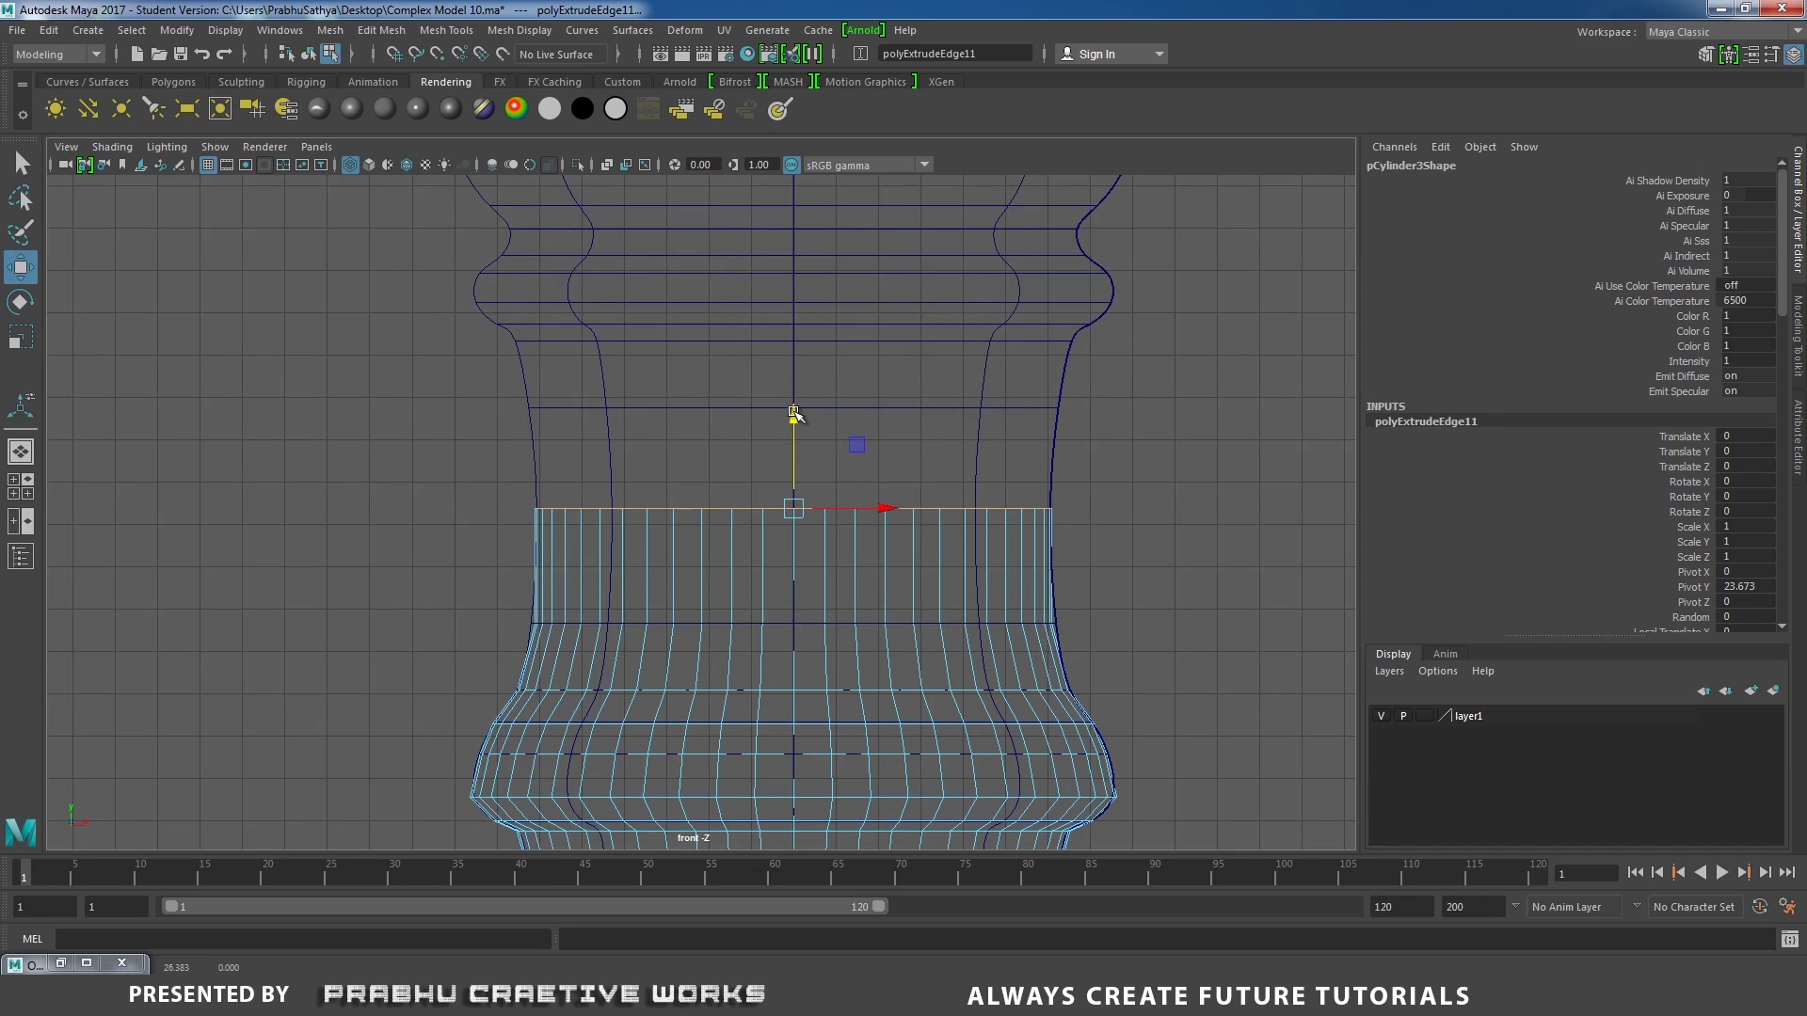
Extrude the top border edges up to a height of about 28.76 and scale them slightly outward along the waist.
{"action": "right_click_drag", "start_coordinate": [1132, 508], "coordinate": [1133, 532], "text": "shift"}
{"action": "key", "text": "w"}
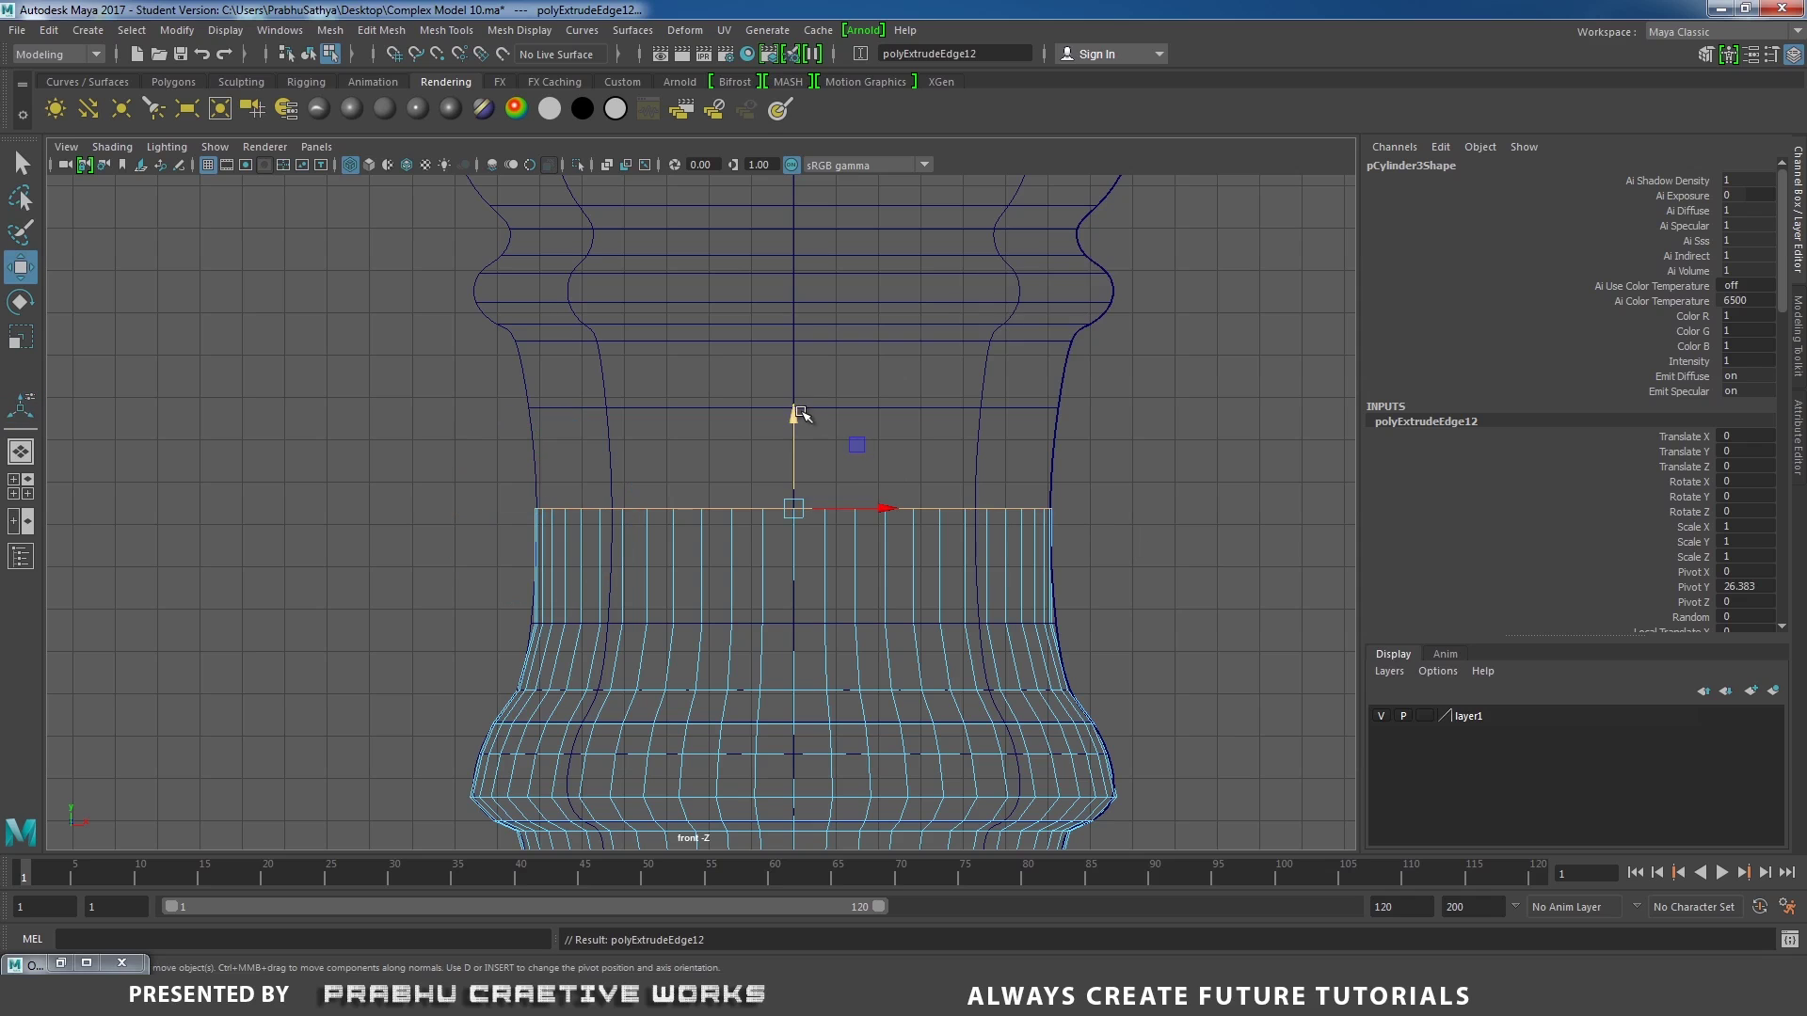
{"action": "left_click_drag", "start_coordinate": [794, 412], "coordinate": [798, 312]}
{"action": "key", "text": "r"}
{"action": "left_click_drag", "start_coordinate": [794, 408], "coordinate": [802, 400]}
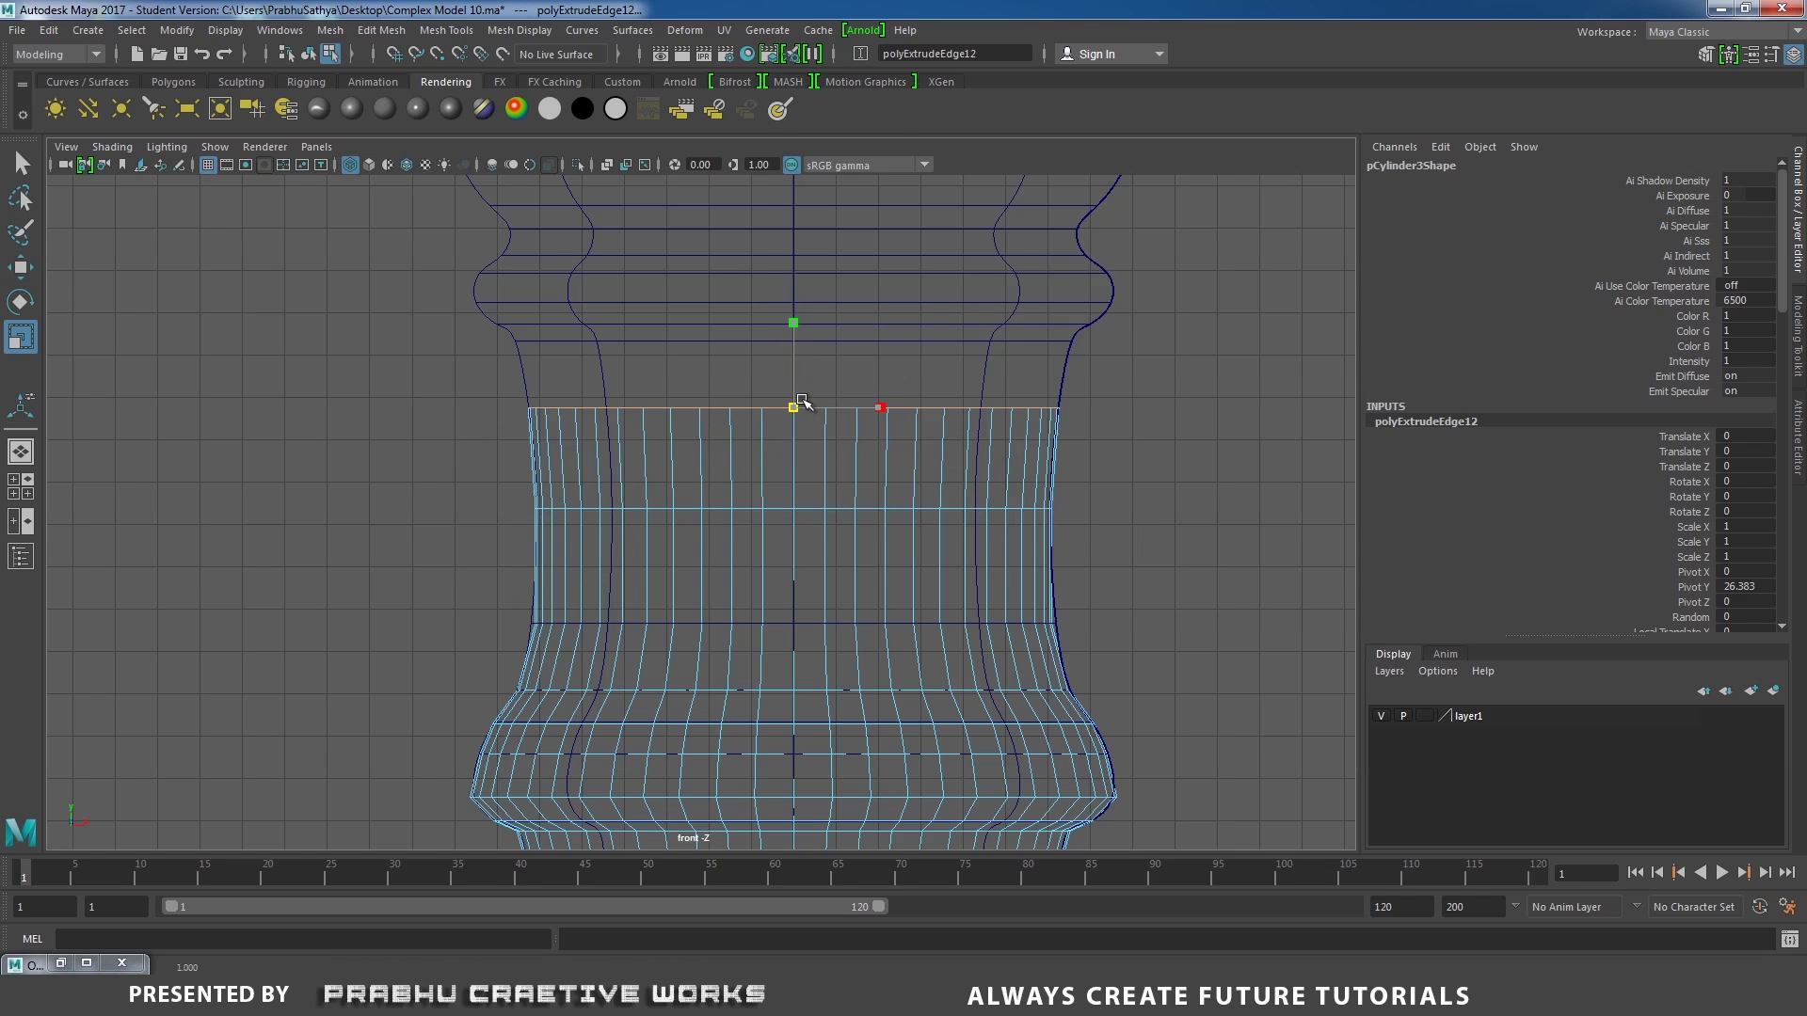
Extrude the top border edges up to a height of about 30.34 and scale them outward to the top of the waist.
{"action": "right_click_drag", "start_coordinate": [1211, 400], "coordinate": [1204, 450], "text": "shift"}
{"action": "key", "text": "w"}
{"action": "left_click_drag", "start_coordinate": [791, 310], "coordinate": [804, 253]}
{"action": "key", "text": "r"}
{"action": "left_click_drag", "start_coordinate": [795, 342], "coordinate": [811, 332]}
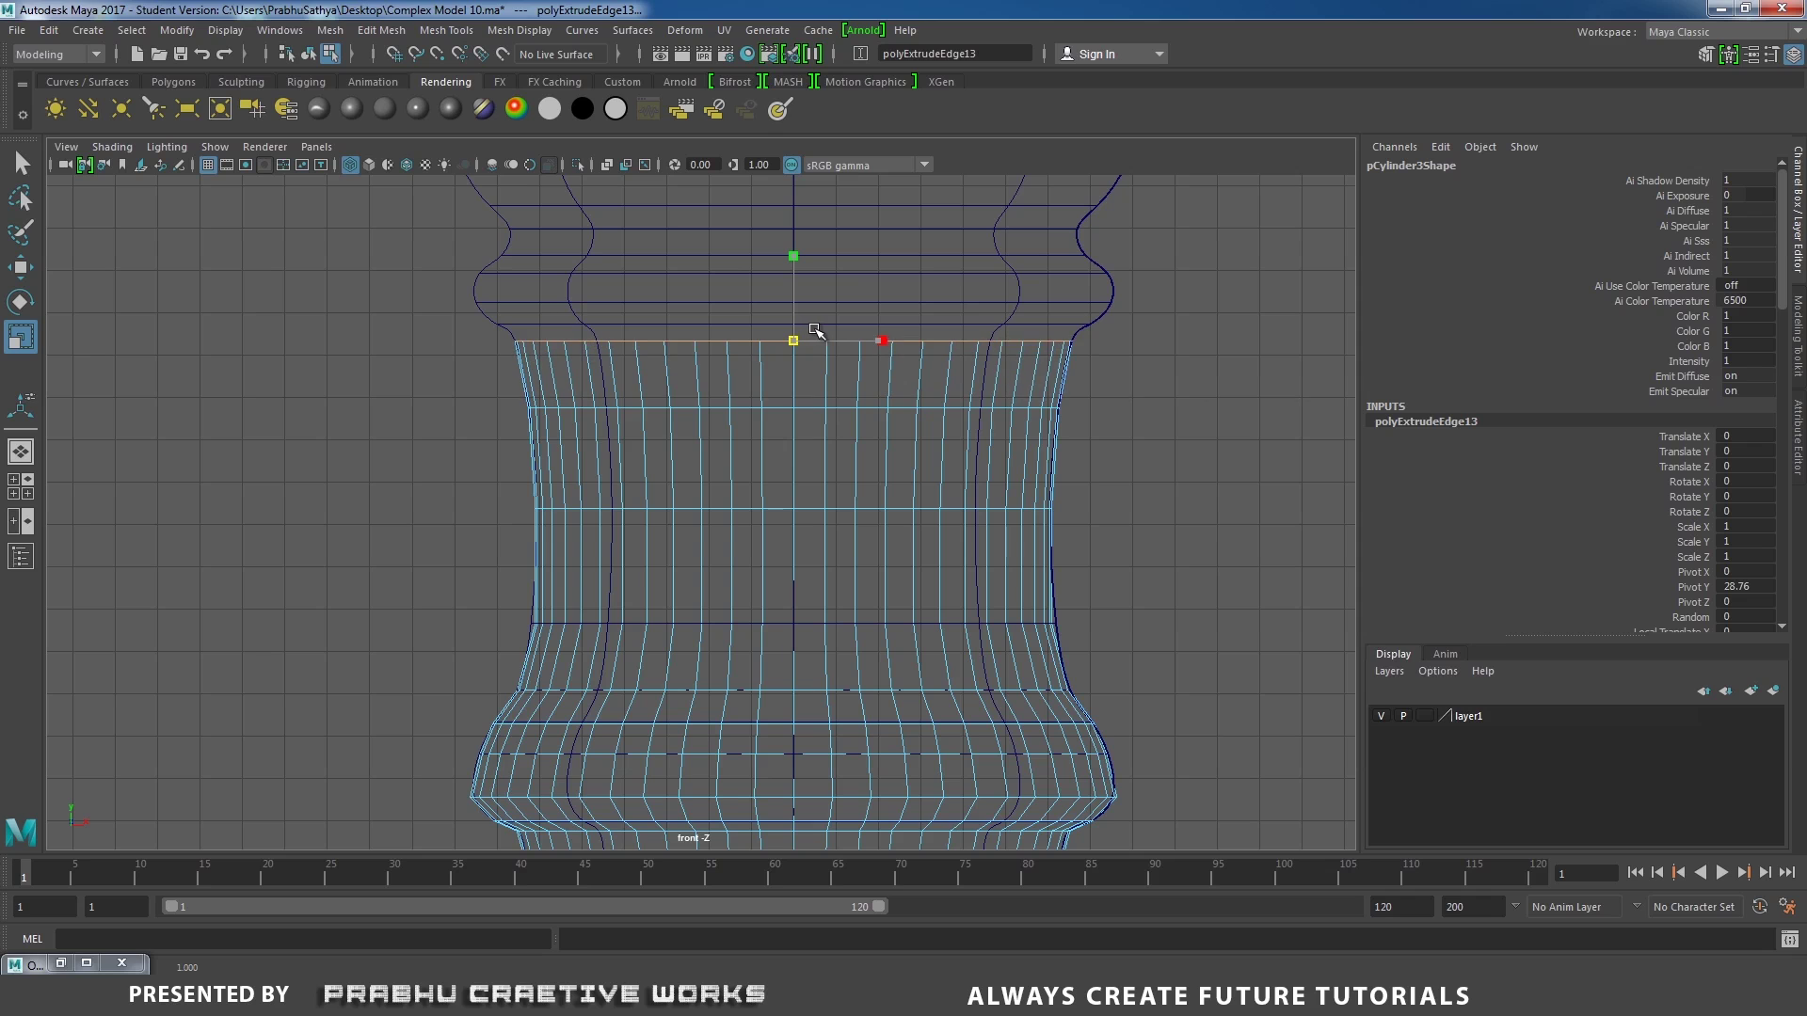
Extrude the top border edges up to a height of about 30.74 and scale them outward to the underside of the upper ring.
{"action": "right_click_drag", "start_coordinate": [1120, 371], "coordinate": [1120, 419], "text": "shift"}
{"action": "key", "text": "w"}
{"action": "left_click_drag", "start_coordinate": [794, 251], "coordinate": [796, 234]}
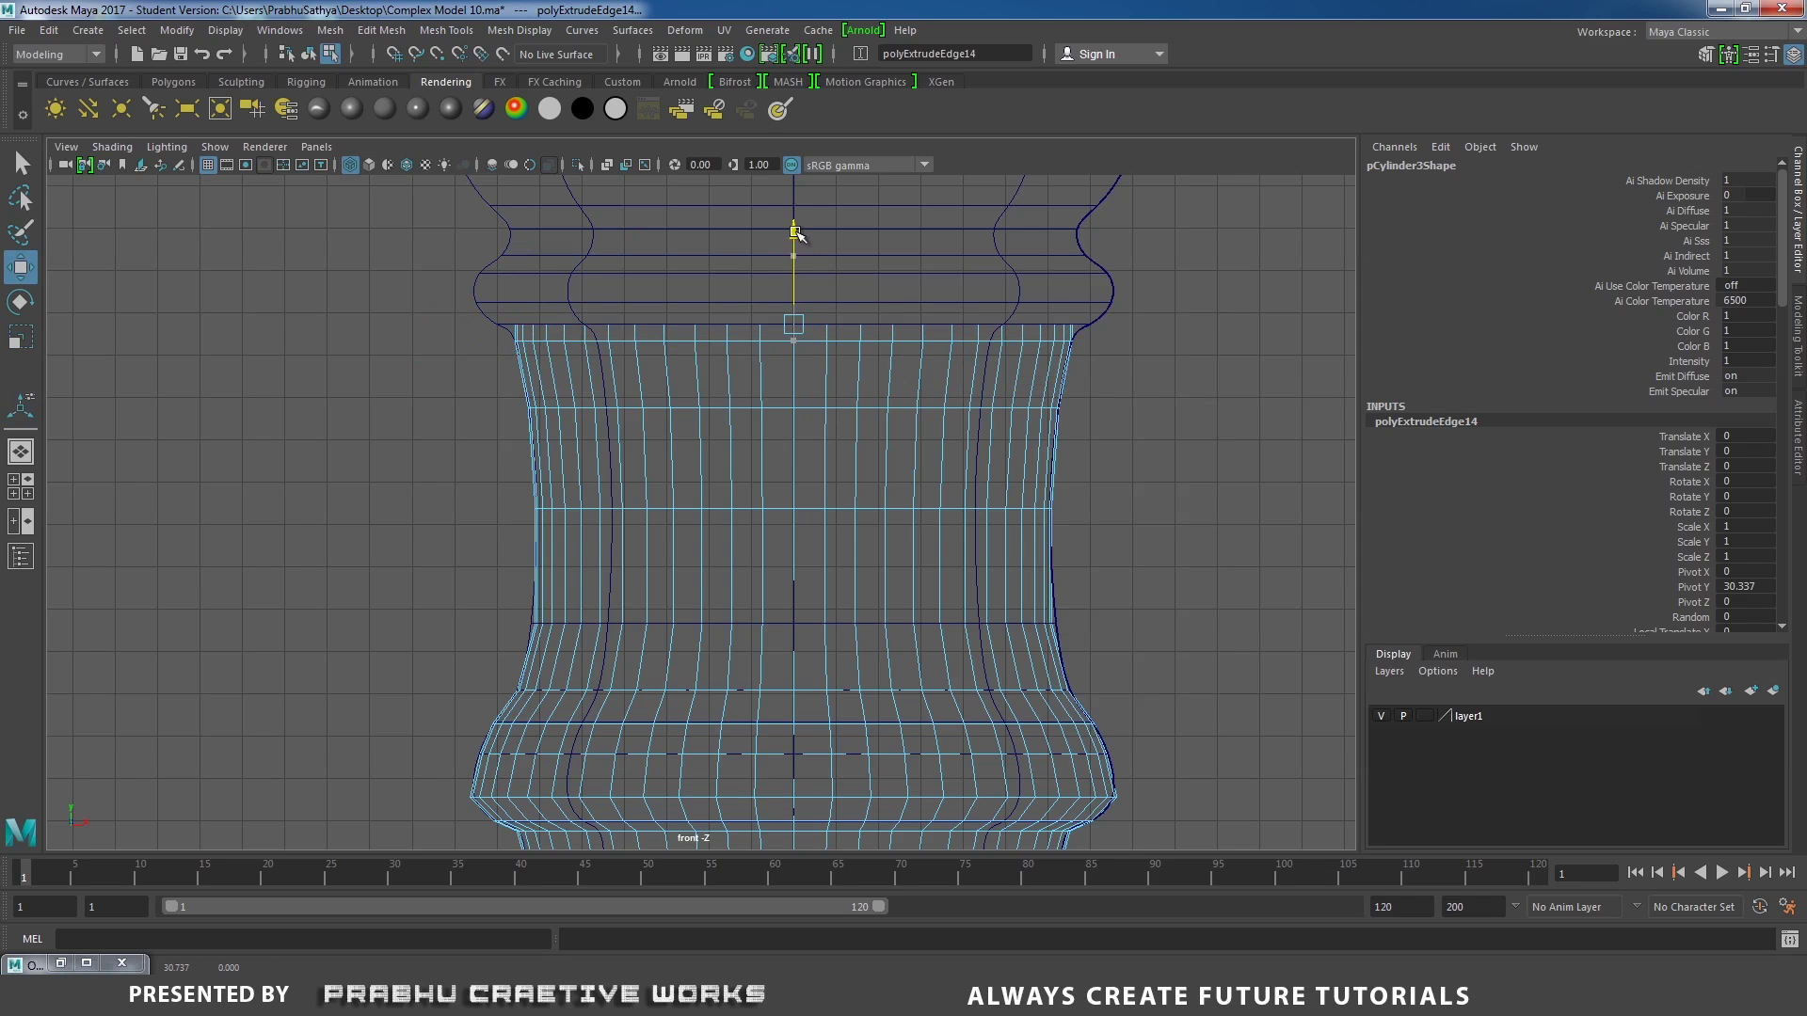
{"action": "key", "text": "r"}
{"action": "left_click_drag", "start_coordinate": [795, 326], "coordinate": [811, 321]}
Extrude the top border edges up to a height of about 31.23 and scale them outward to the upper ring's widest part.
{"action": "right_click_drag", "start_coordinate": [1227, 352], "coordinate": [1217, 392], "text": "shift"}
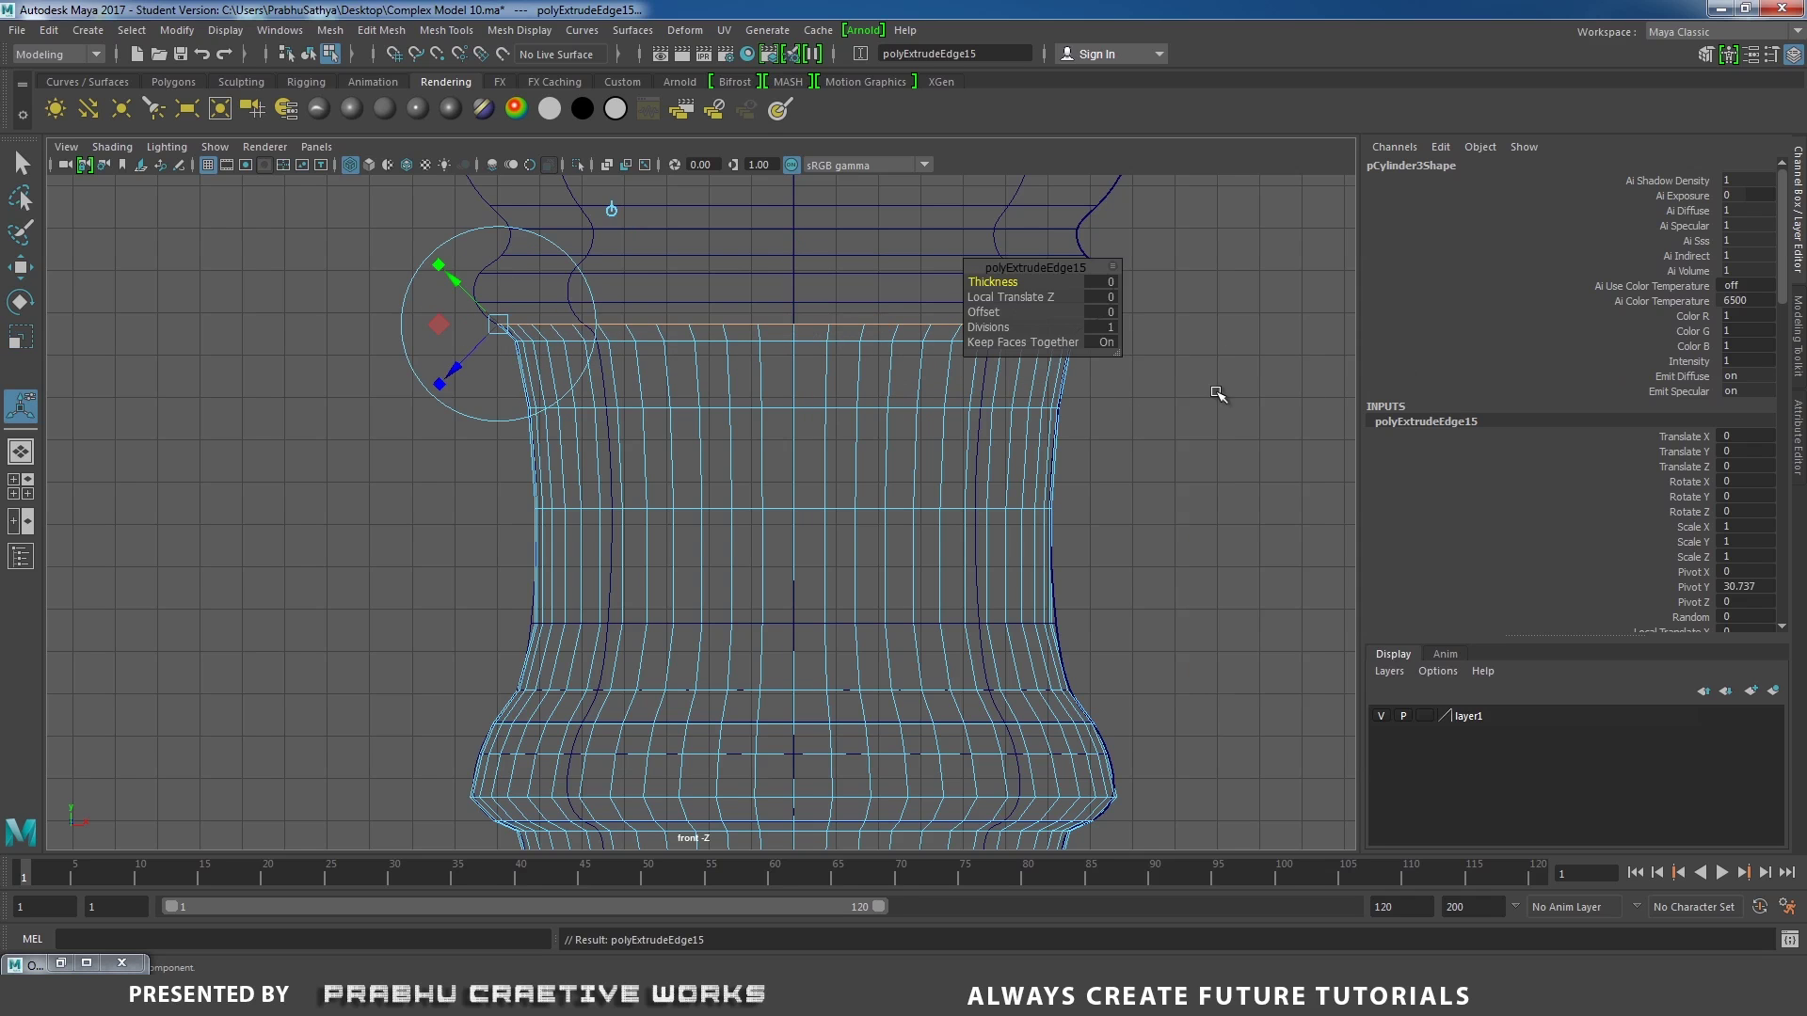
{"action": "key", "text": "w"}
{"action": "left_click_drag", "start_coordinate": [794, 235], "coordinate": [795, 215]}
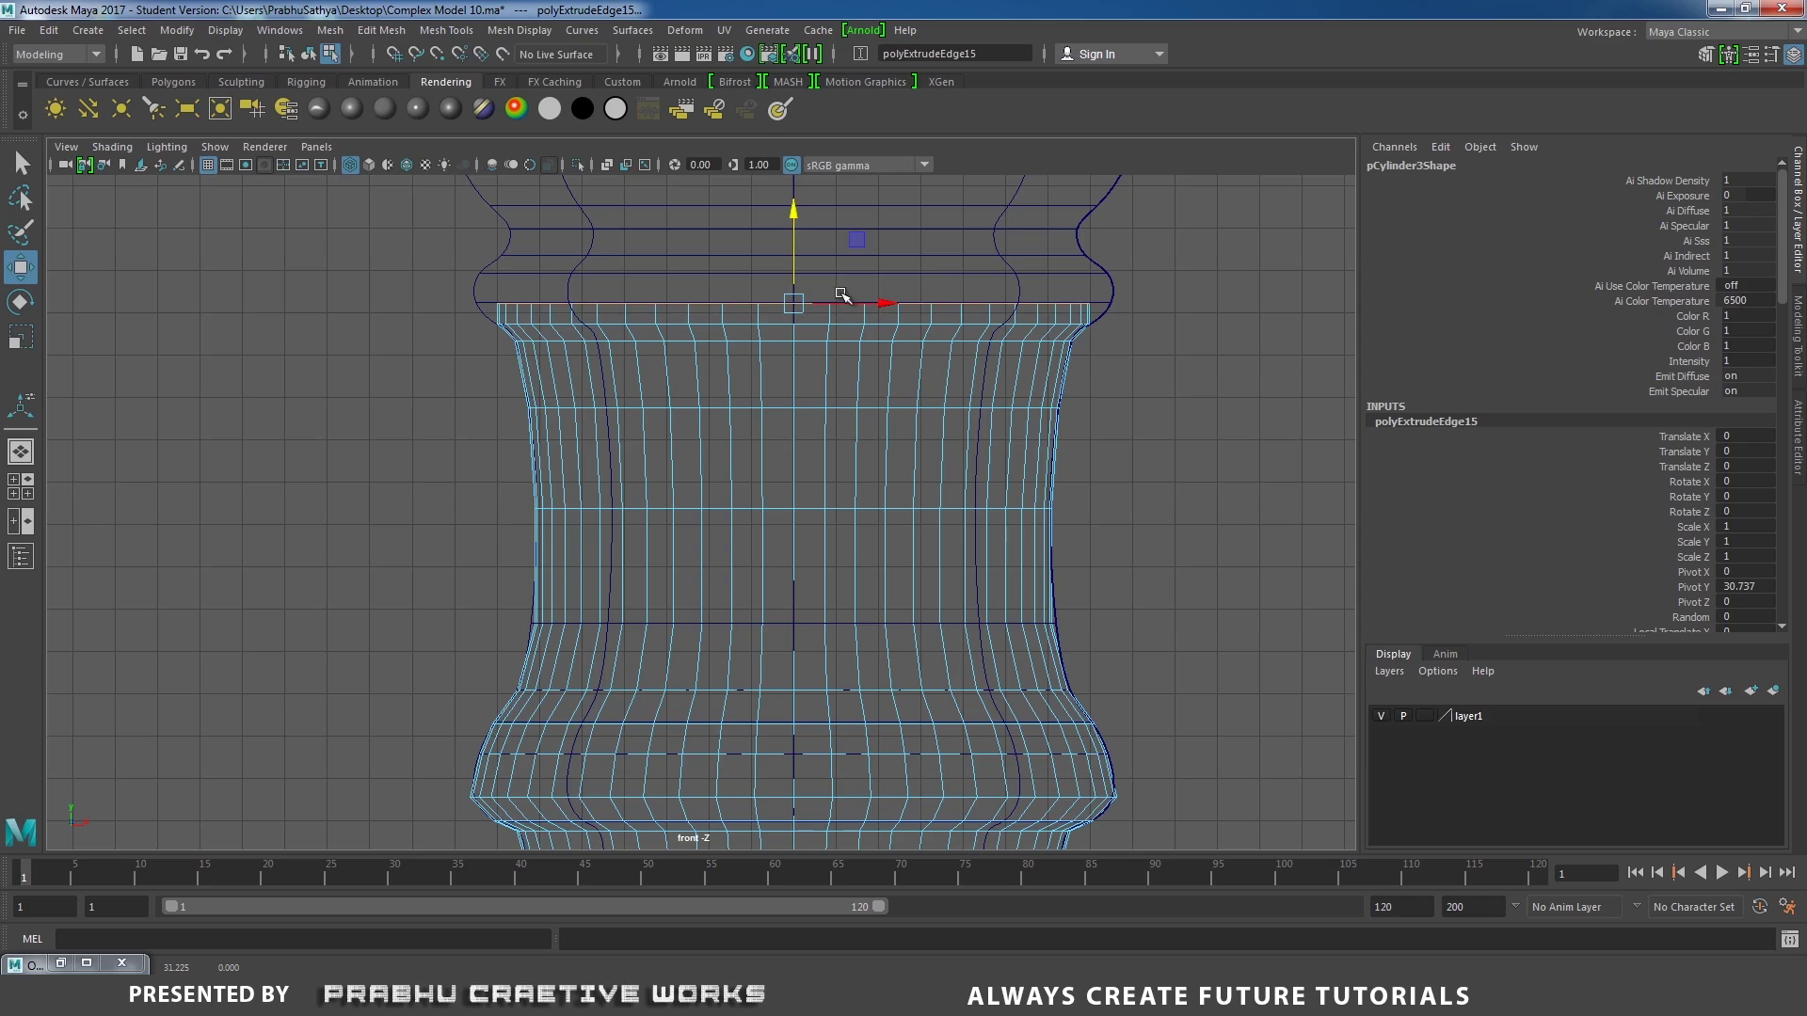
{"action": "key", "text": "r"}
{"action": "left_click_drag", "start_coordinate": [796, 301], "coordinate": [821, 278]}
Extrude the top border edges up to a height of about 31.96 and scale them slightly inward along the upper ring.
{"action": "right_click_drag", "start_coordinate": [1133, 327], "coordinate": [1137, 372], "text": "shift"}
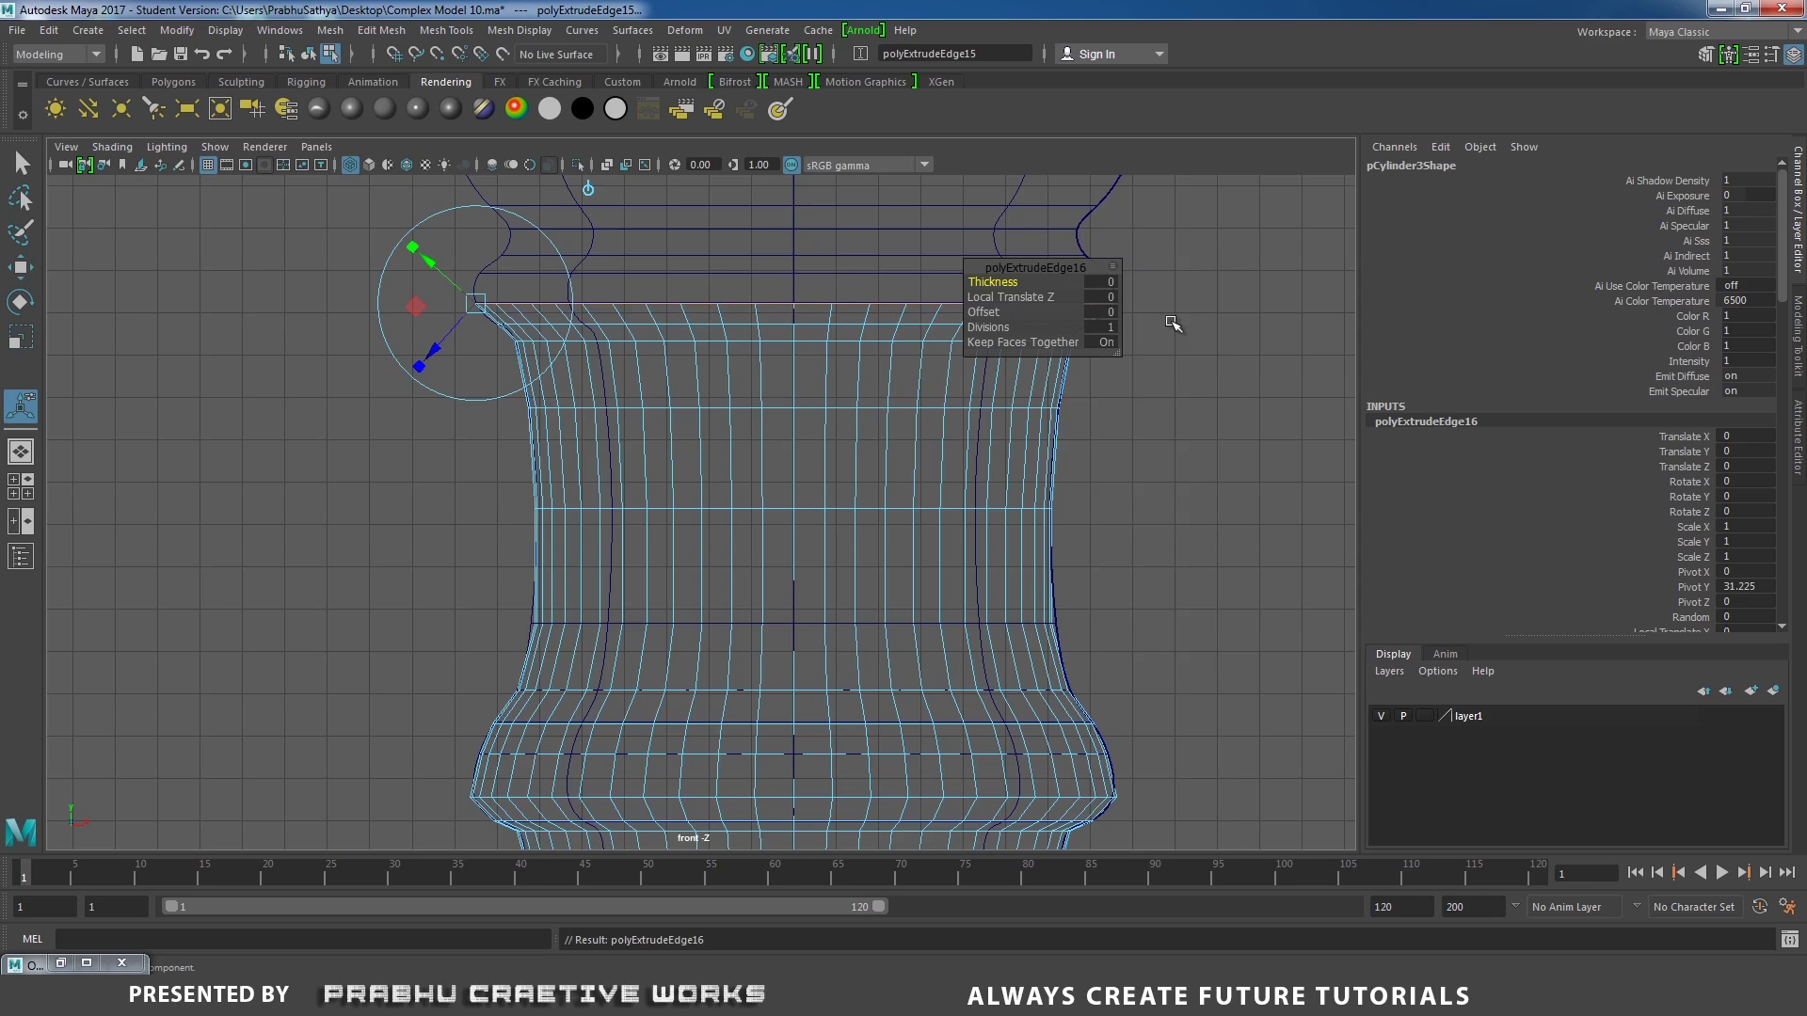
{"action": "middle_click_drag", "start_coordinate": [1180, 359], "coordinate": [1177, 500], "text": "alt"}
{"action": "key", "text": "w"}
{"action": "left_click_drag", "start_coordinate": [797, 332], "coordinate": [796, 303]}
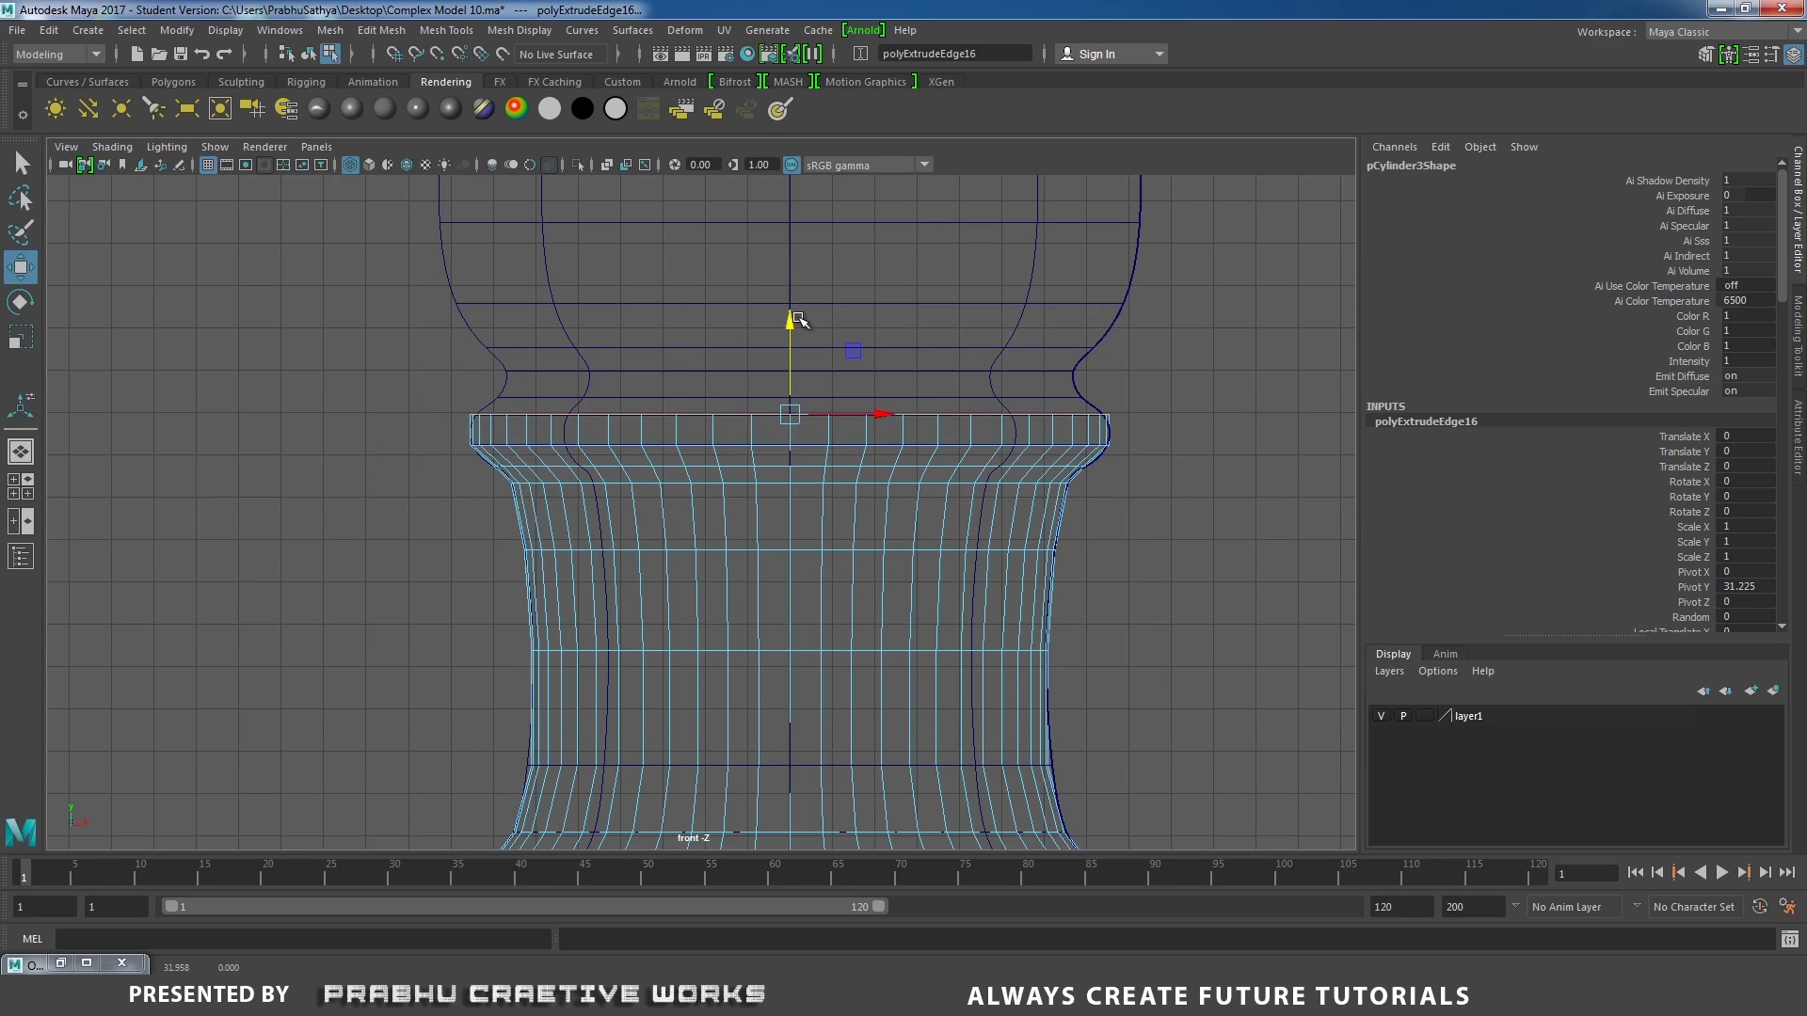
{"action": "key", "text": "r"}
Extrude the top border edges up to a height of about 32.34 and scale them inward to the upper ring's top.
{"action": "right_click_drag", "start_coordinate": [1123, 380], "coordinate": [1126, 425], "text": "shift"}
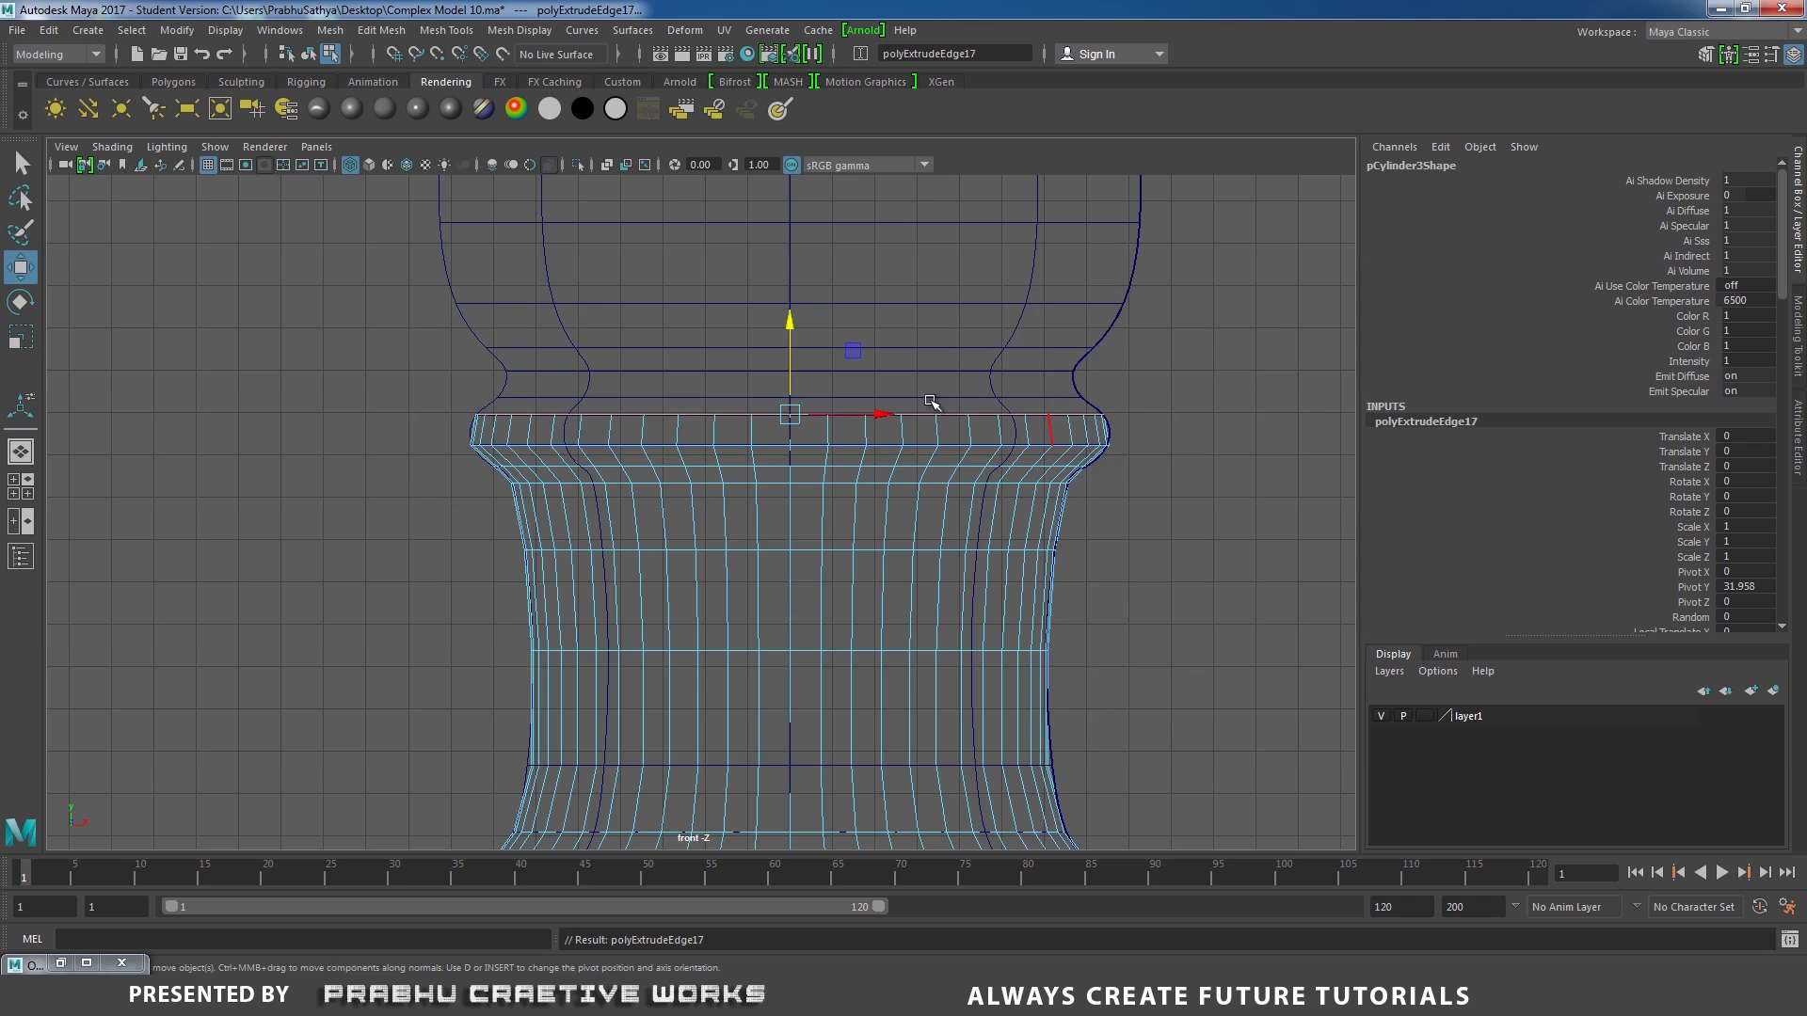
{"action": "key", "text": "w"}
{"action": "left_click_drag", "start_coordinate": [791, 321], "coordinate": [793, 309]}
{"action": "key", "text": "r"}
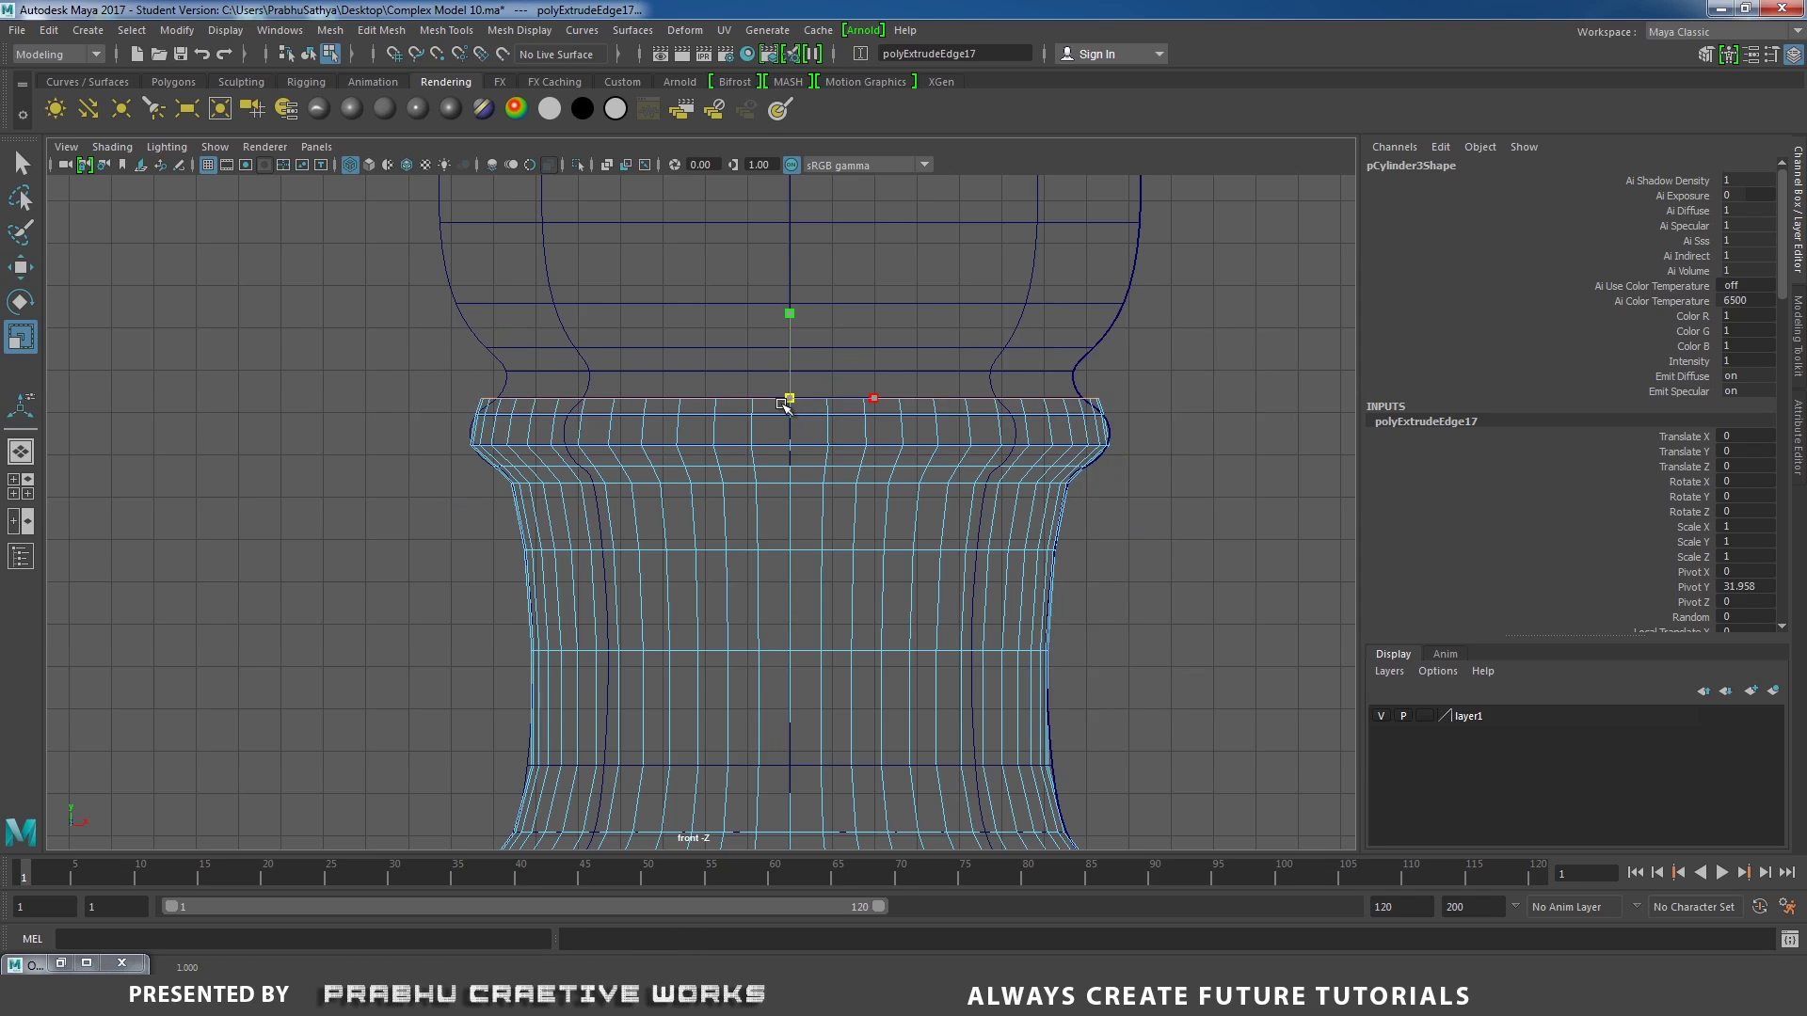
Extrude the top border edges up to a height of about 33.00 and scale them inward to the recess above the upper ring.
{"action": "right_click_drag", "start_coordinate": [1132, 363], "coordinate": [1125, 406], "text": "shift"}
{"action": "key", "text": "w"}
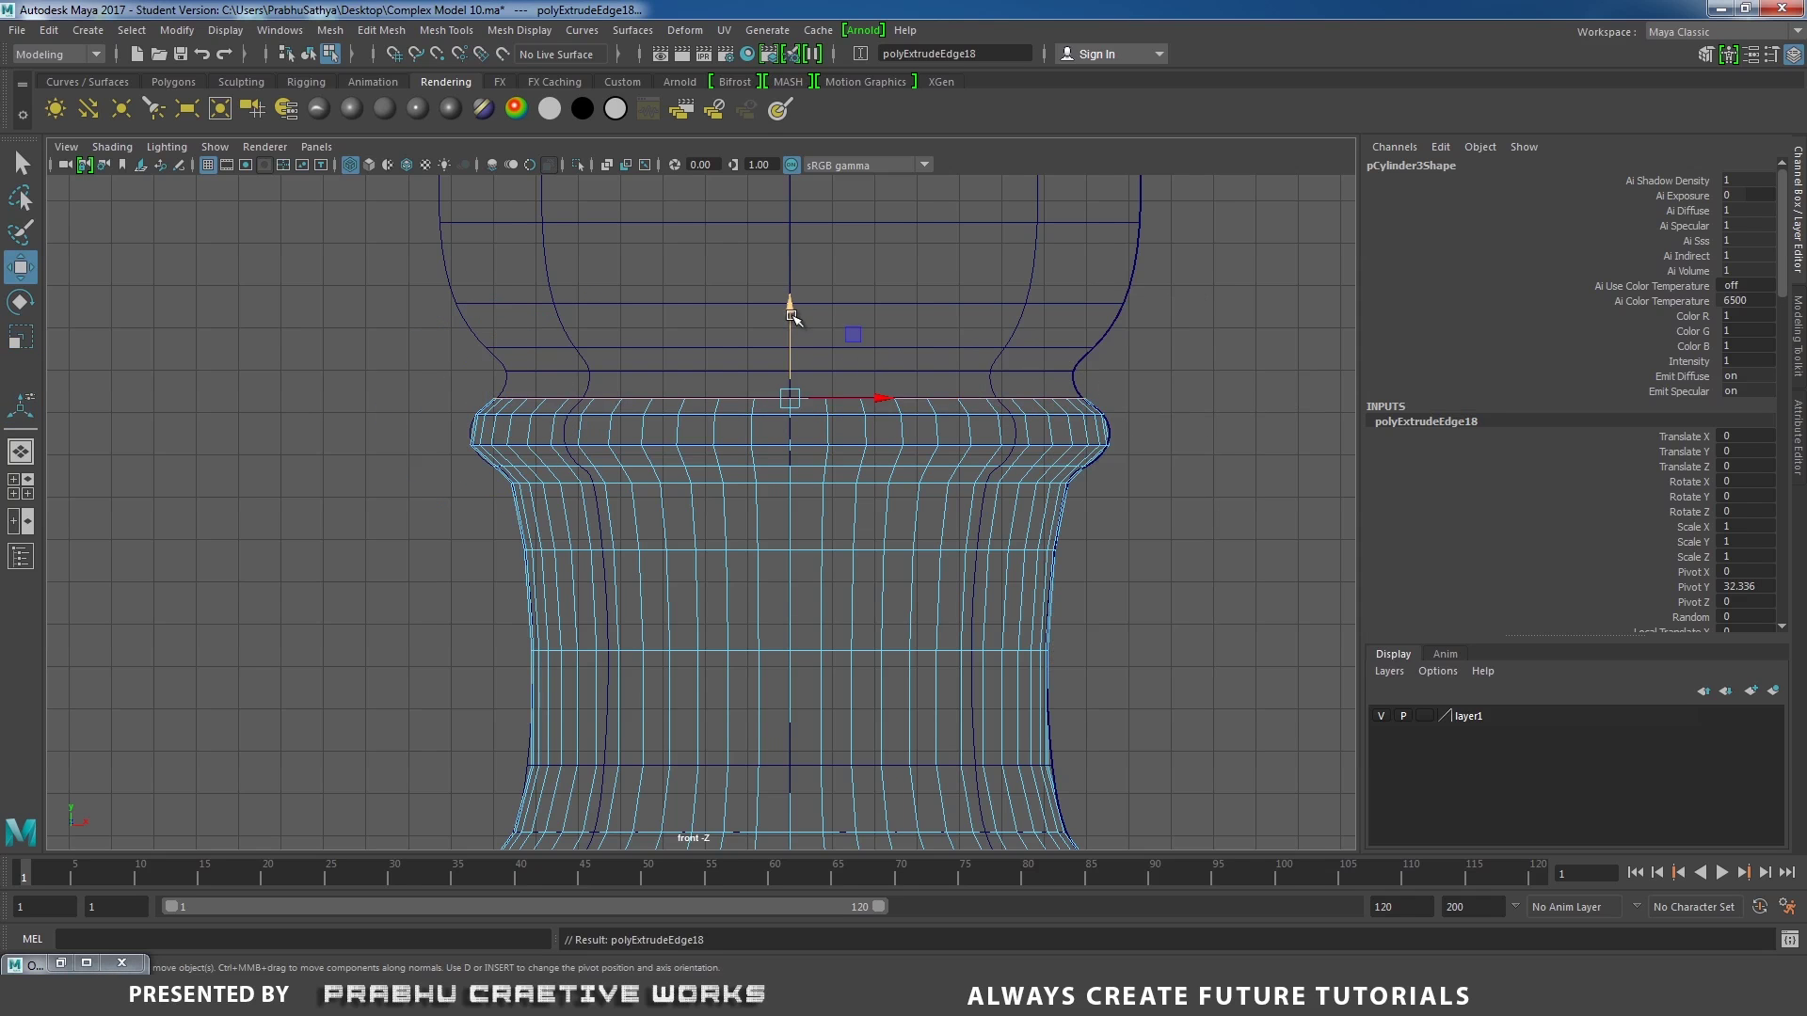
{"action": "left_click_drag", "start_coordinate": [791, 314], "coordinate": [792, 288]}
{"action": "key", "text": "r"}
{"action": "left_click_drag", "start_coordinate": [783, 375], "coordinate": [780, 381]}
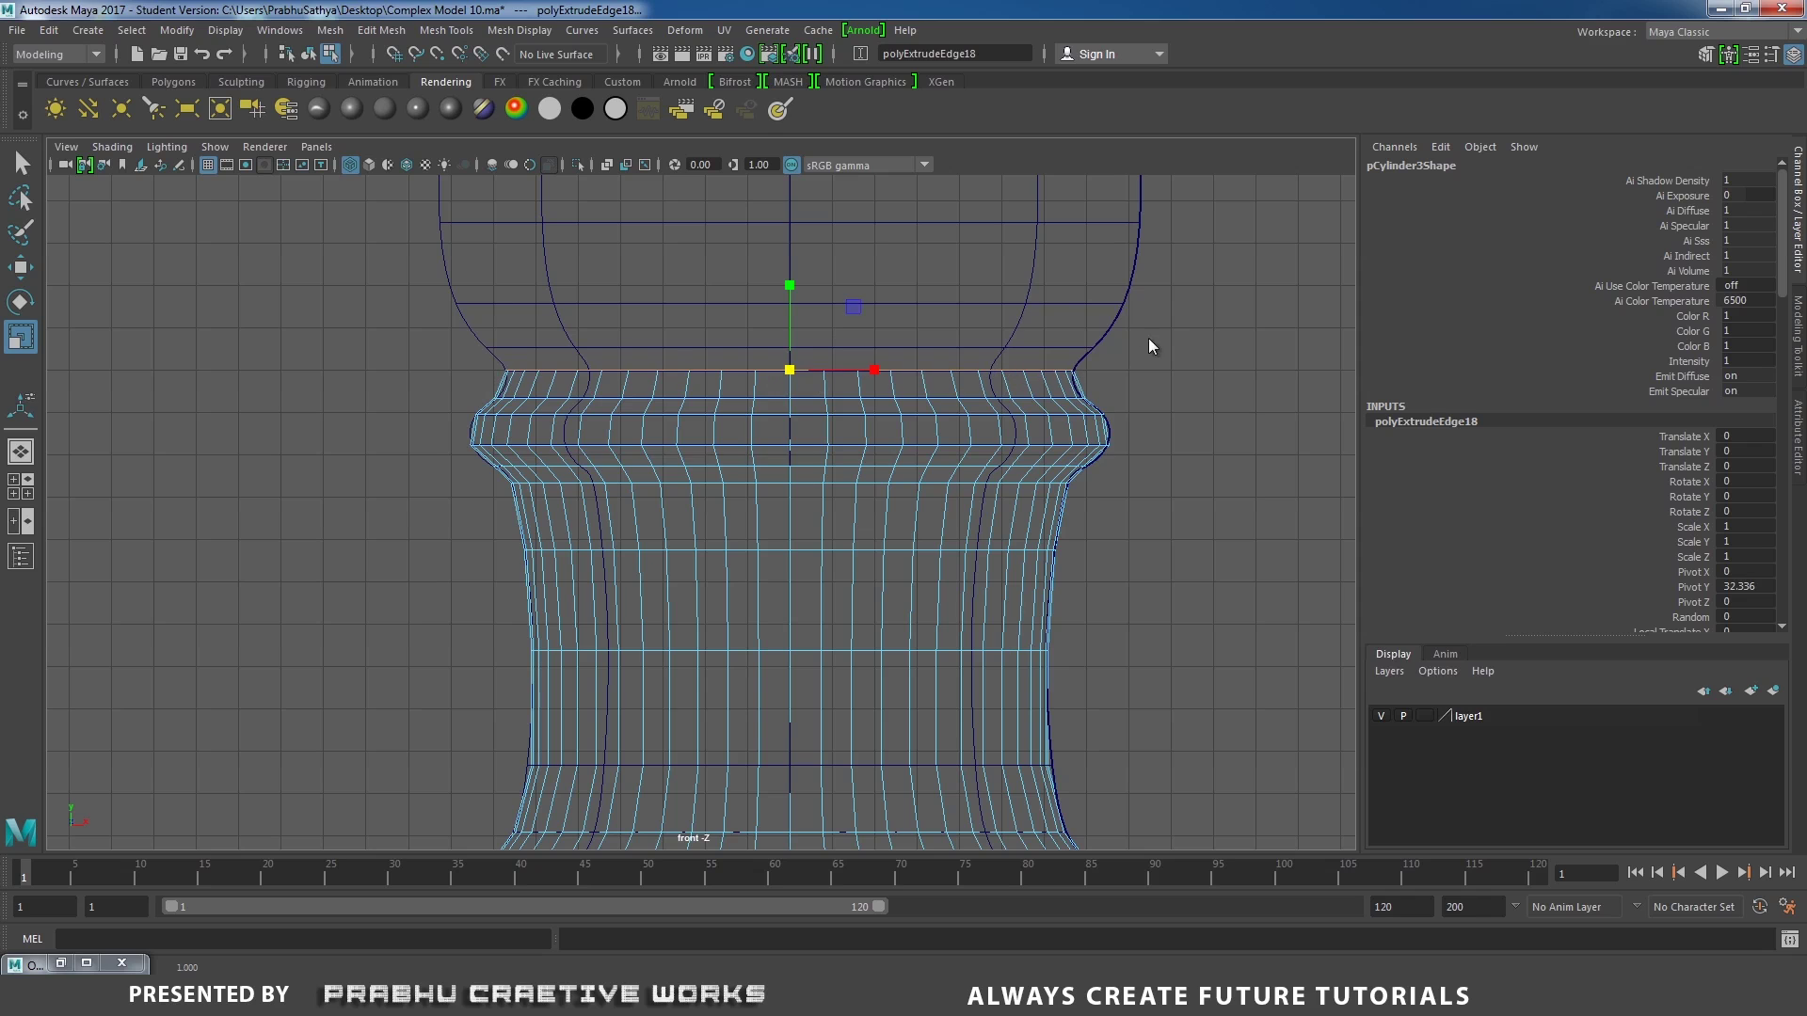
Extrude the top border edges up to a height of about 33.56 and scale them outward from the recess.
{"action": "right_click_drag", "start_coordinate": [1149, 341], "coordinate": [1143, 384], "text": "shift"}
{"action": "key", "text": "w"}
{"action": "left_click_drag", "start_coordinate": [791, 275], "coordinate": [793, 252]}
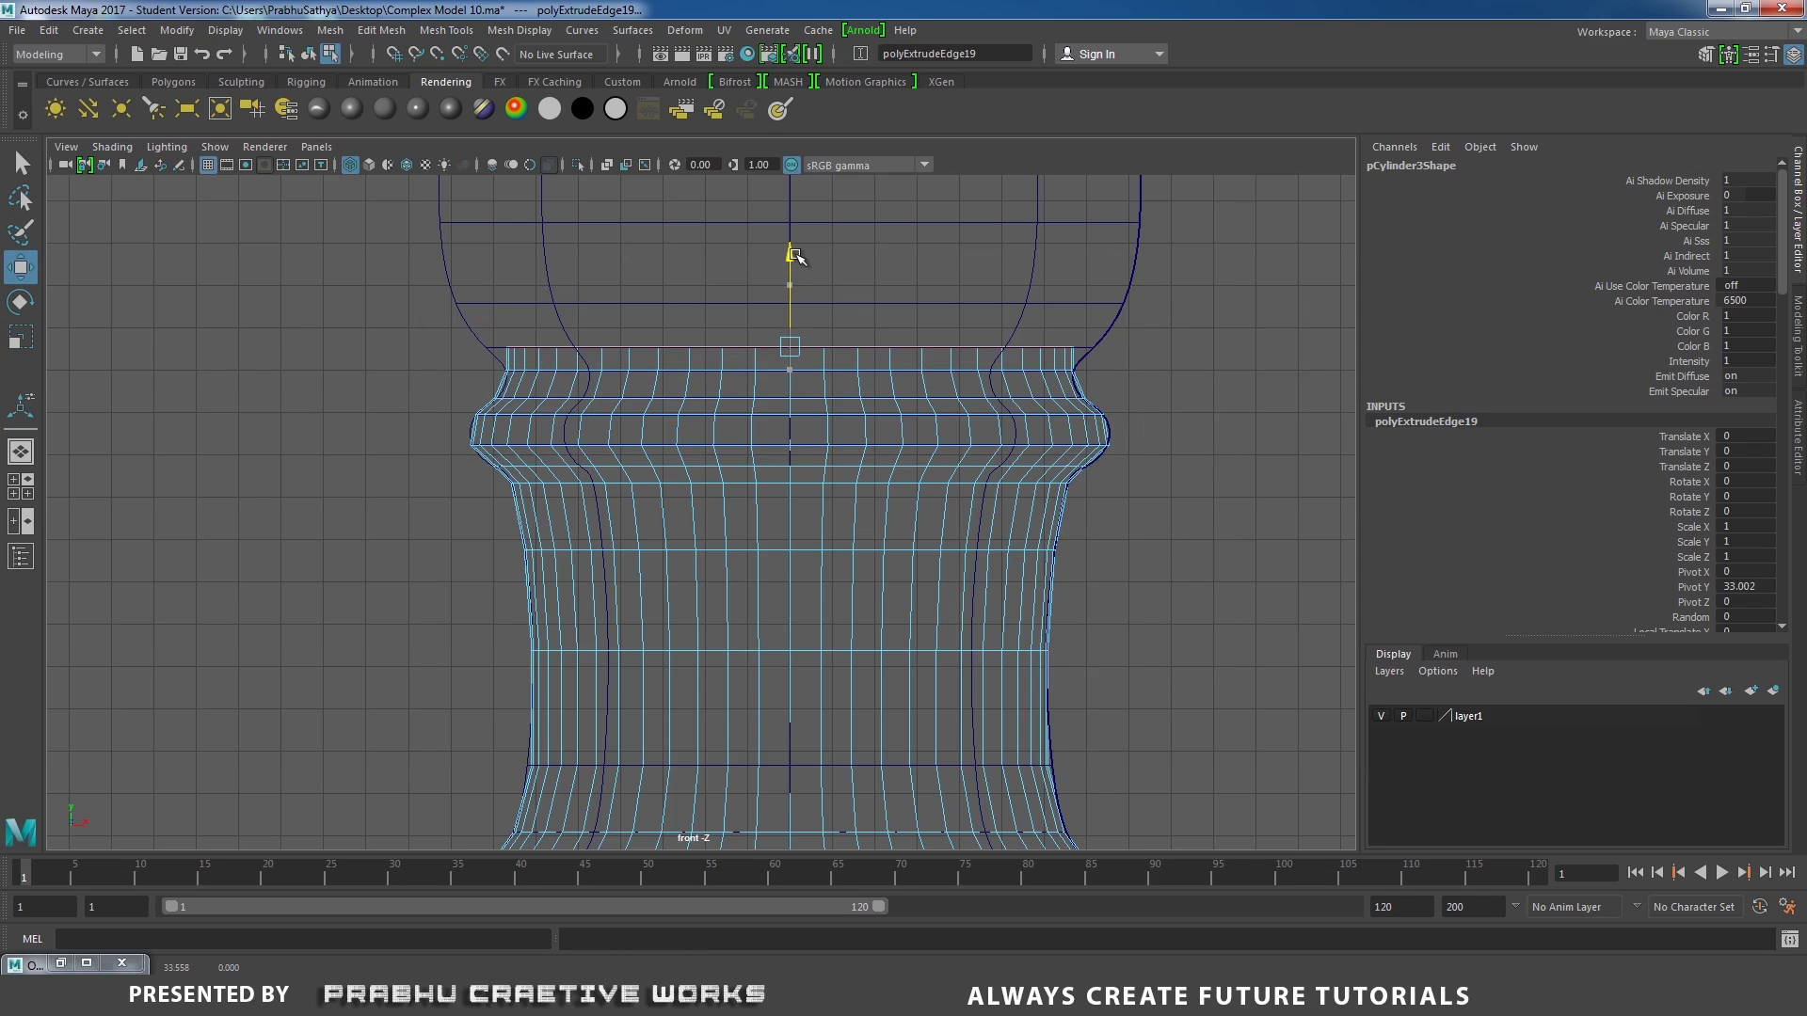
{"action": "key", "text": "r"}
{"action": "left_click_drag", "start_coordinate": [802, 340], "coordinate": [824, 336]}
Extrude the top border edges up to a height of about 34.58 and scale them outward to the base of the bottle's upper dome.
{"action": "right_click_drag", "start_coordinate": [1253, 313], "coordinate": [1191, 358], "text": "shift"}
{"action": "key", "text": "w"}
{"action": "left_click_drag", "start_coordinate": [795, 278], "coordinate": [806, 233]}
{"action": "key", "text": "r"}
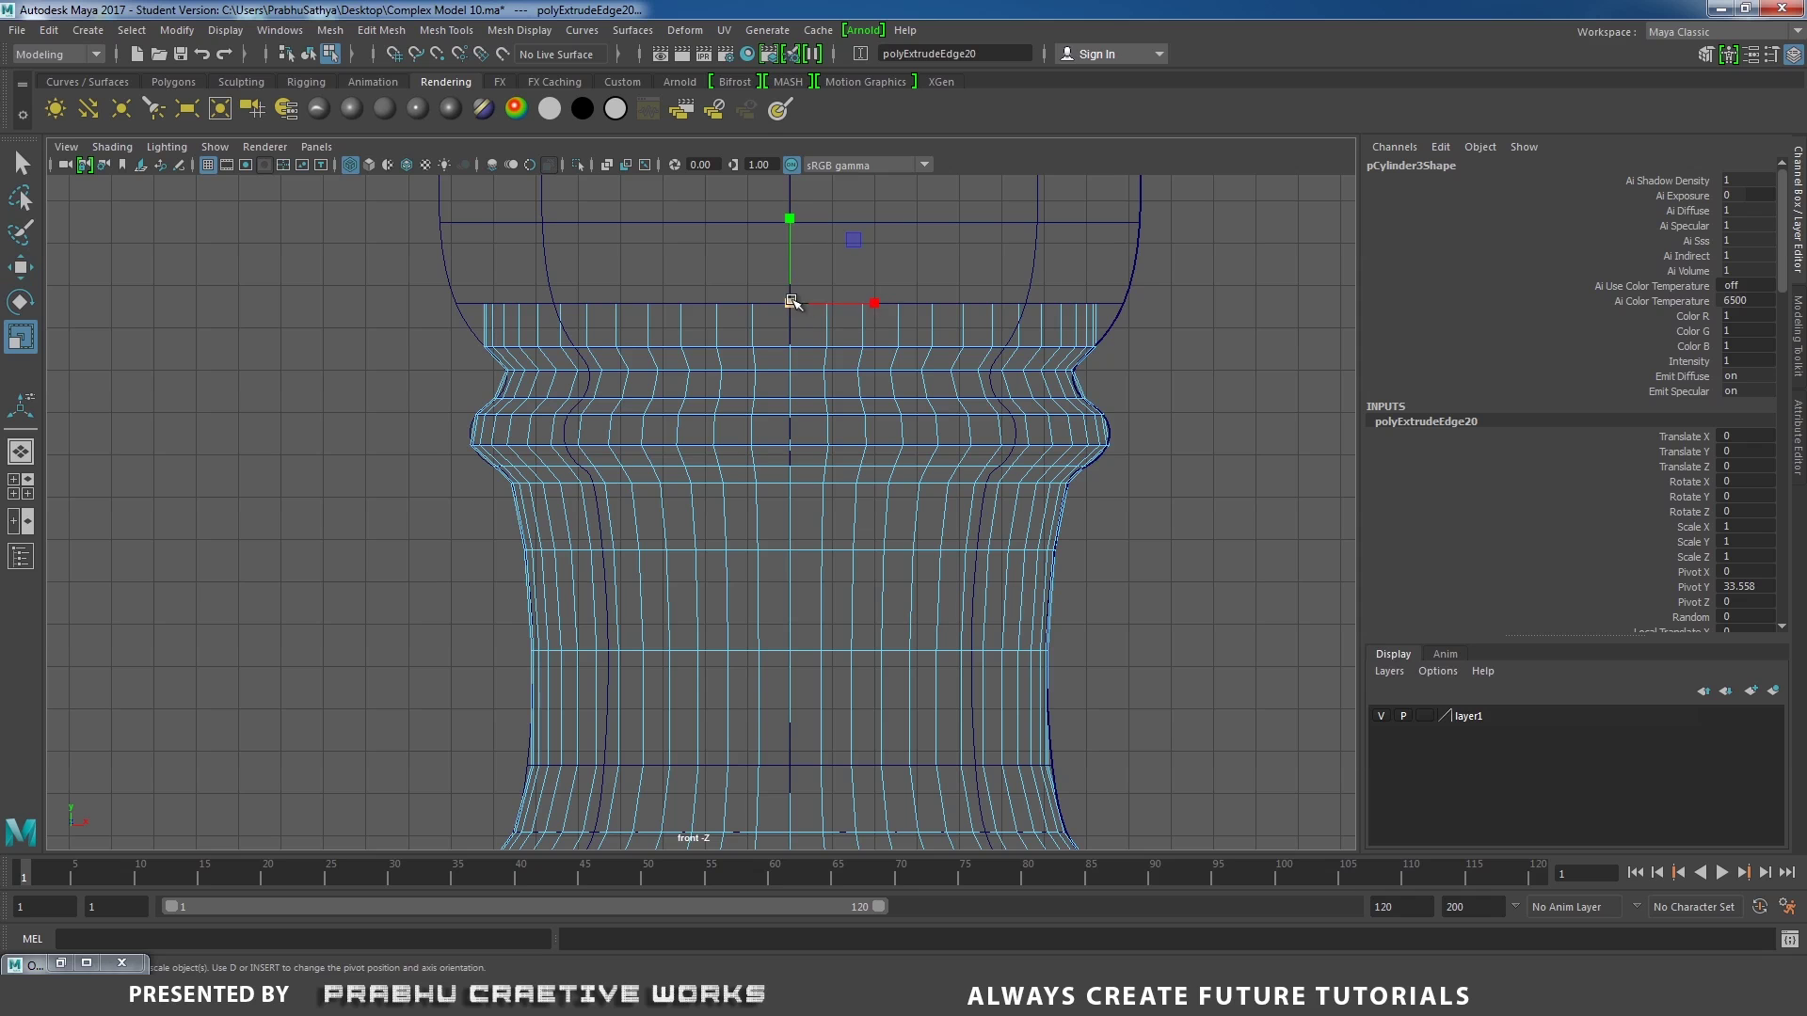
{"action": "left_click_drag", "start_coordinate": [792, 303], "coordinate": [831, 276]}
Extrude the top border edges up to a height of about 36.45 and scale them outward to the dome's widest part.
{"action": "right_click_drag", "start_coordinate": [1164, 373], "coordinate": [1071, 408], "text": "alt"}
{"action": "middle_click_drag", "start_coordinate": [1070, 409], "coordinate": [1047, 720], "text": "alt"}
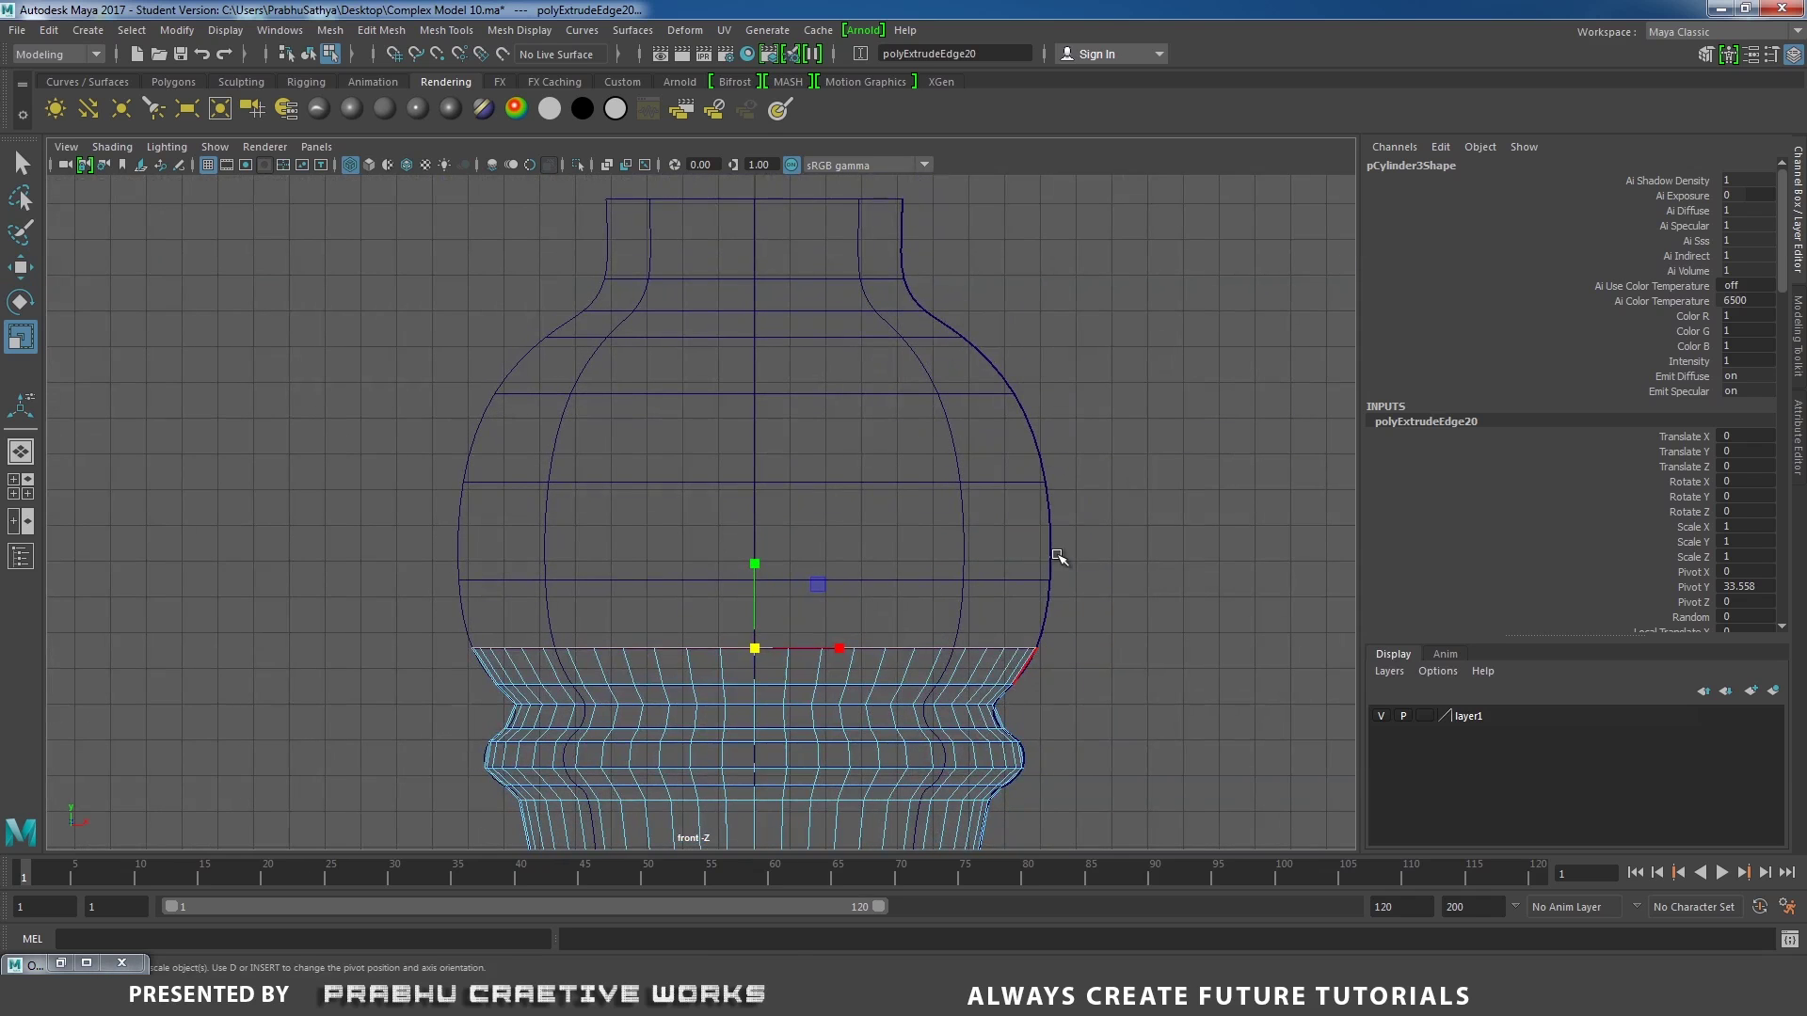
{"action": "right_click_drag", "start_coordinate": [1081, 534], "coordinate": [1077, 553], "text": "shift"}
{"action": "key", "text": "w"}
{"action": "left_click_drag", "start_coordinate": [754, 556], "coordinate": [770, 491]}
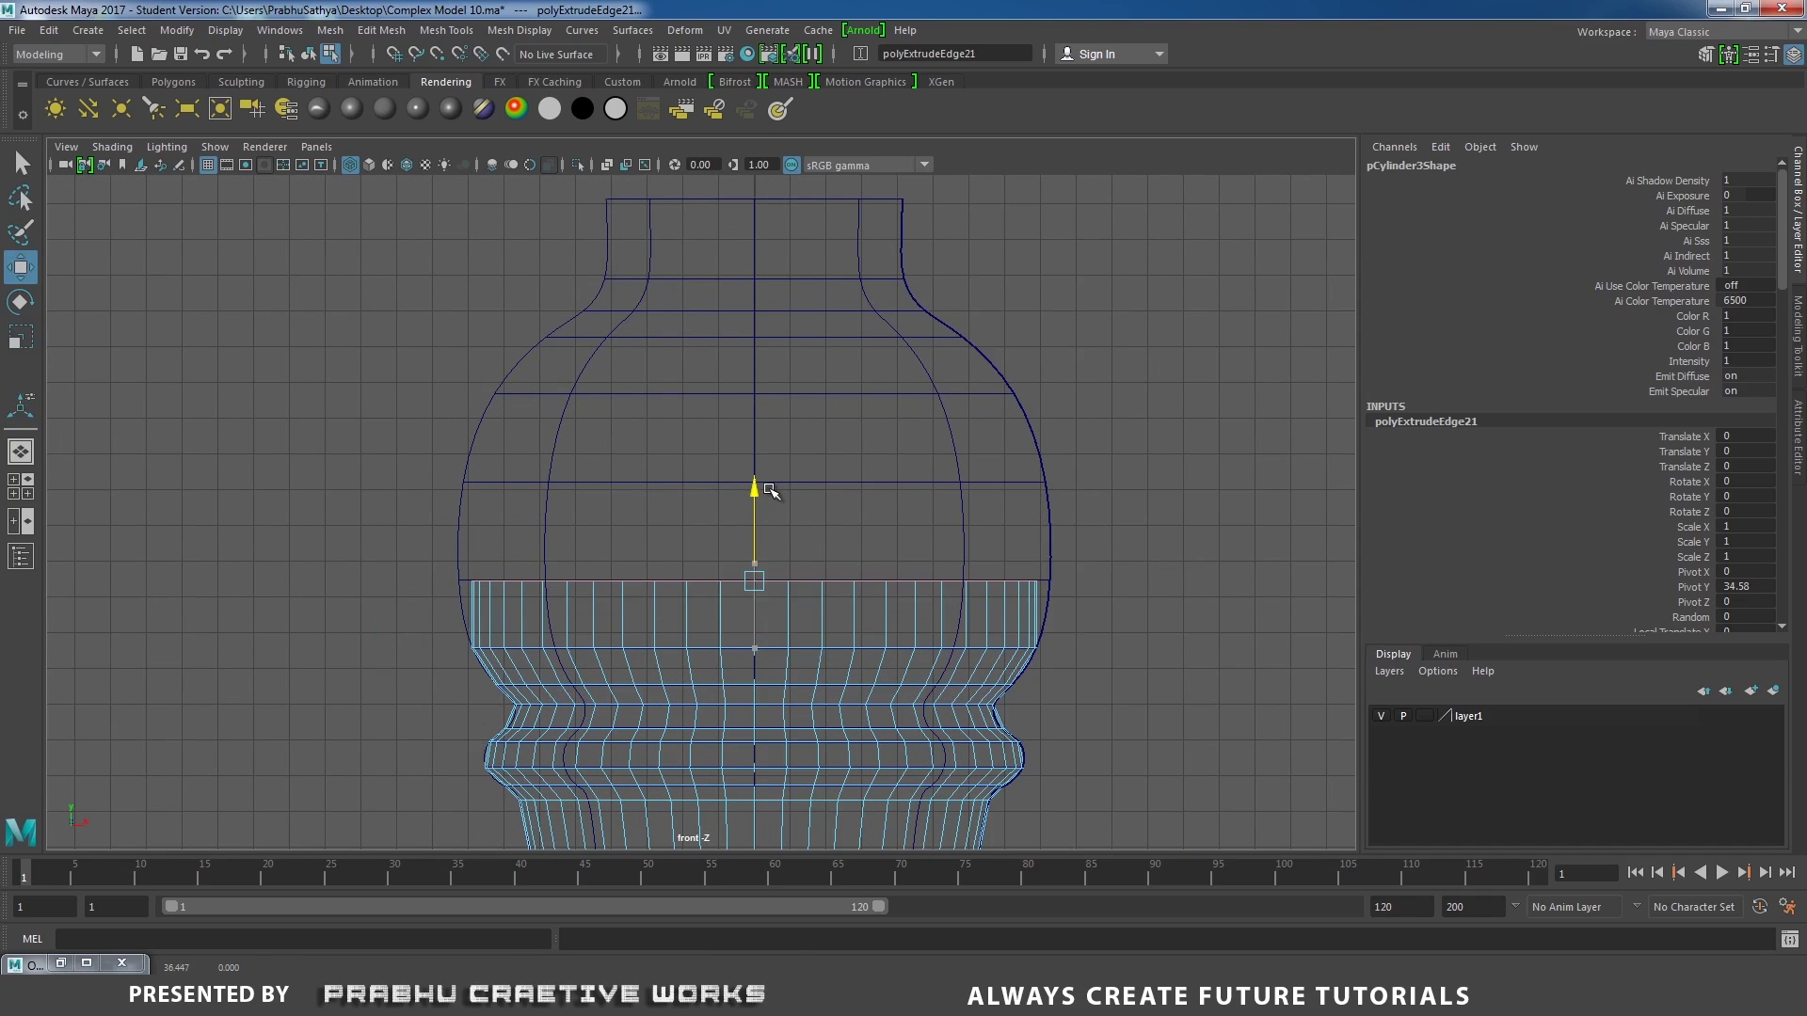
{"action": "key", "text": "r"}
{"action": "left_click_drag", "start_coordinate": [754, 581], "coordinate": [767, 581]}
Extrude the top border edges up to a height of about 39.21 and scale them slightly inward along the dome.
{"action": "right_click_drag", "start_coordinate": [1183, 502], "coordinate": [1099, 560], "text": "shift"}
{"action": "left_click_drag", "start_coordinate": [755, 494], "coordinate": [755, 393]}
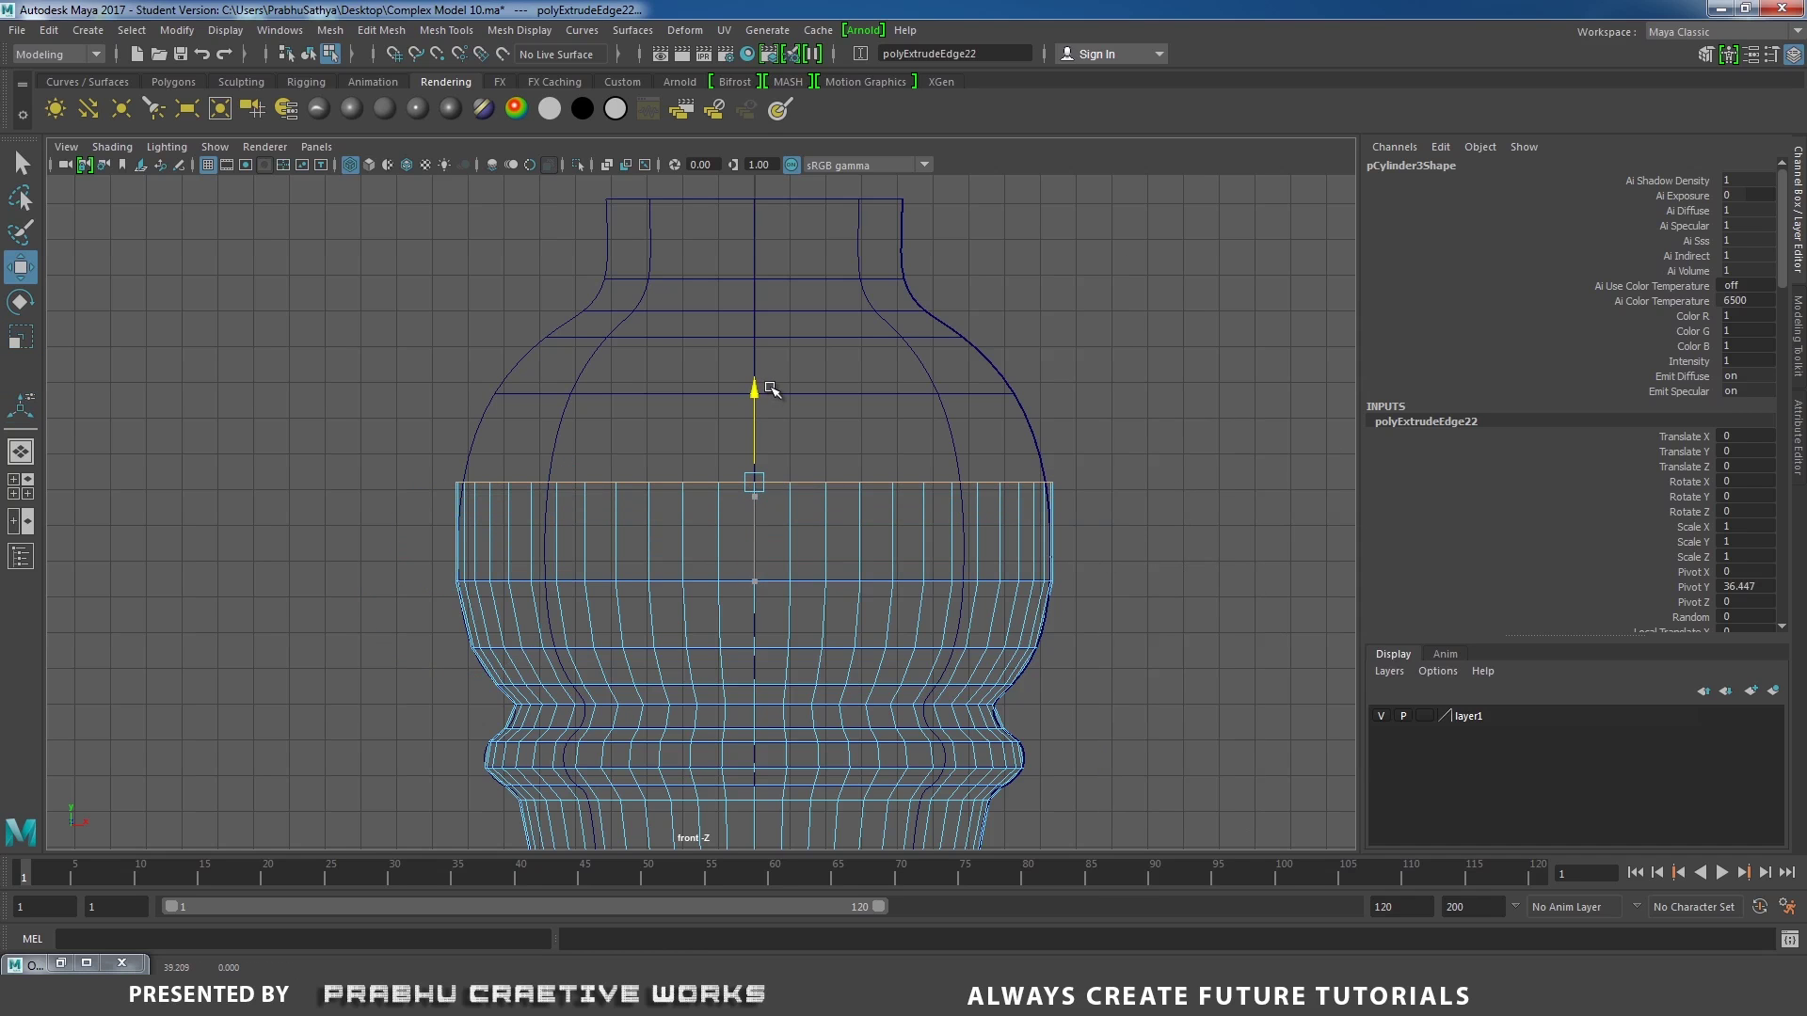
{"action": "key", "text": "r"}
{"action": "left_click_drag", "start_coordinate": [757, 483], "coordinate": [749, 489]}
Extrude the top border edges up to a height of about 41.71 and scale them inward along the dome's curve.
{"action": "right_click_drag", "start_coordinate": [1053, 449], "coordinate": [1014, 490], "text": "shift"}
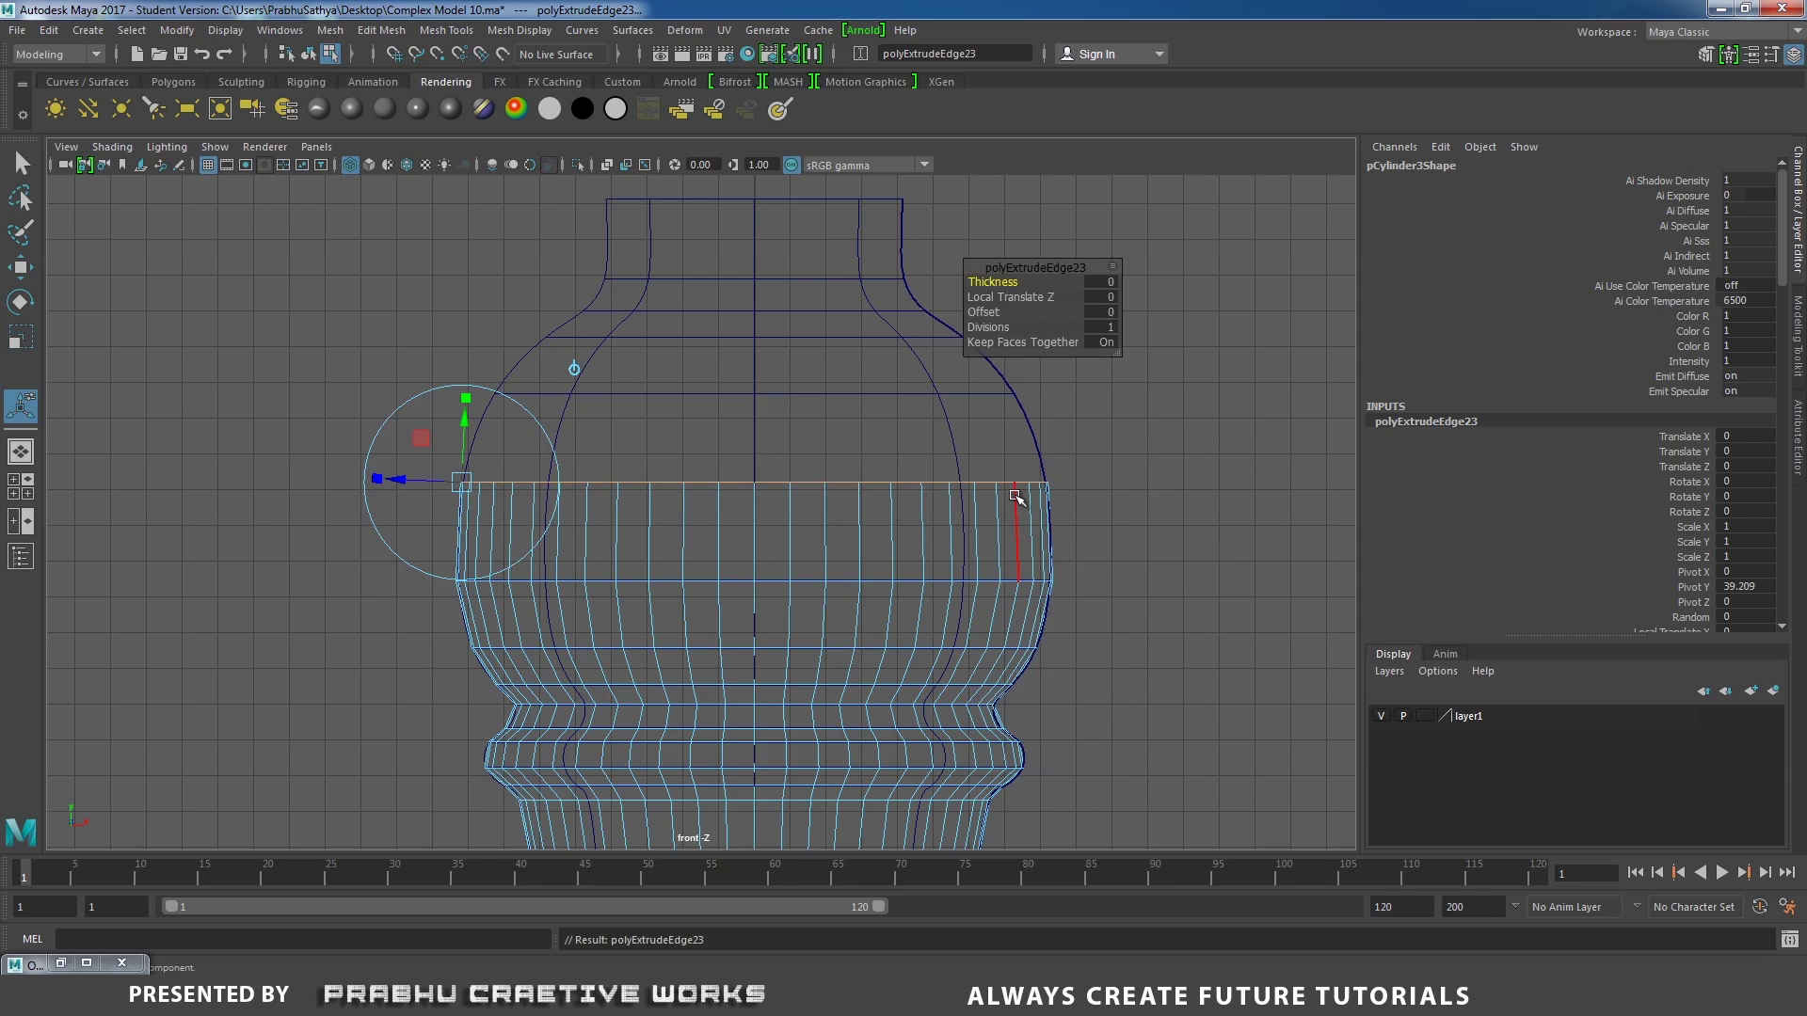
{"action": "key", "text": "w"}
{"action": "left_click_drag", "start_coordinate": [770, 393], "coordinate": [770, 306]}
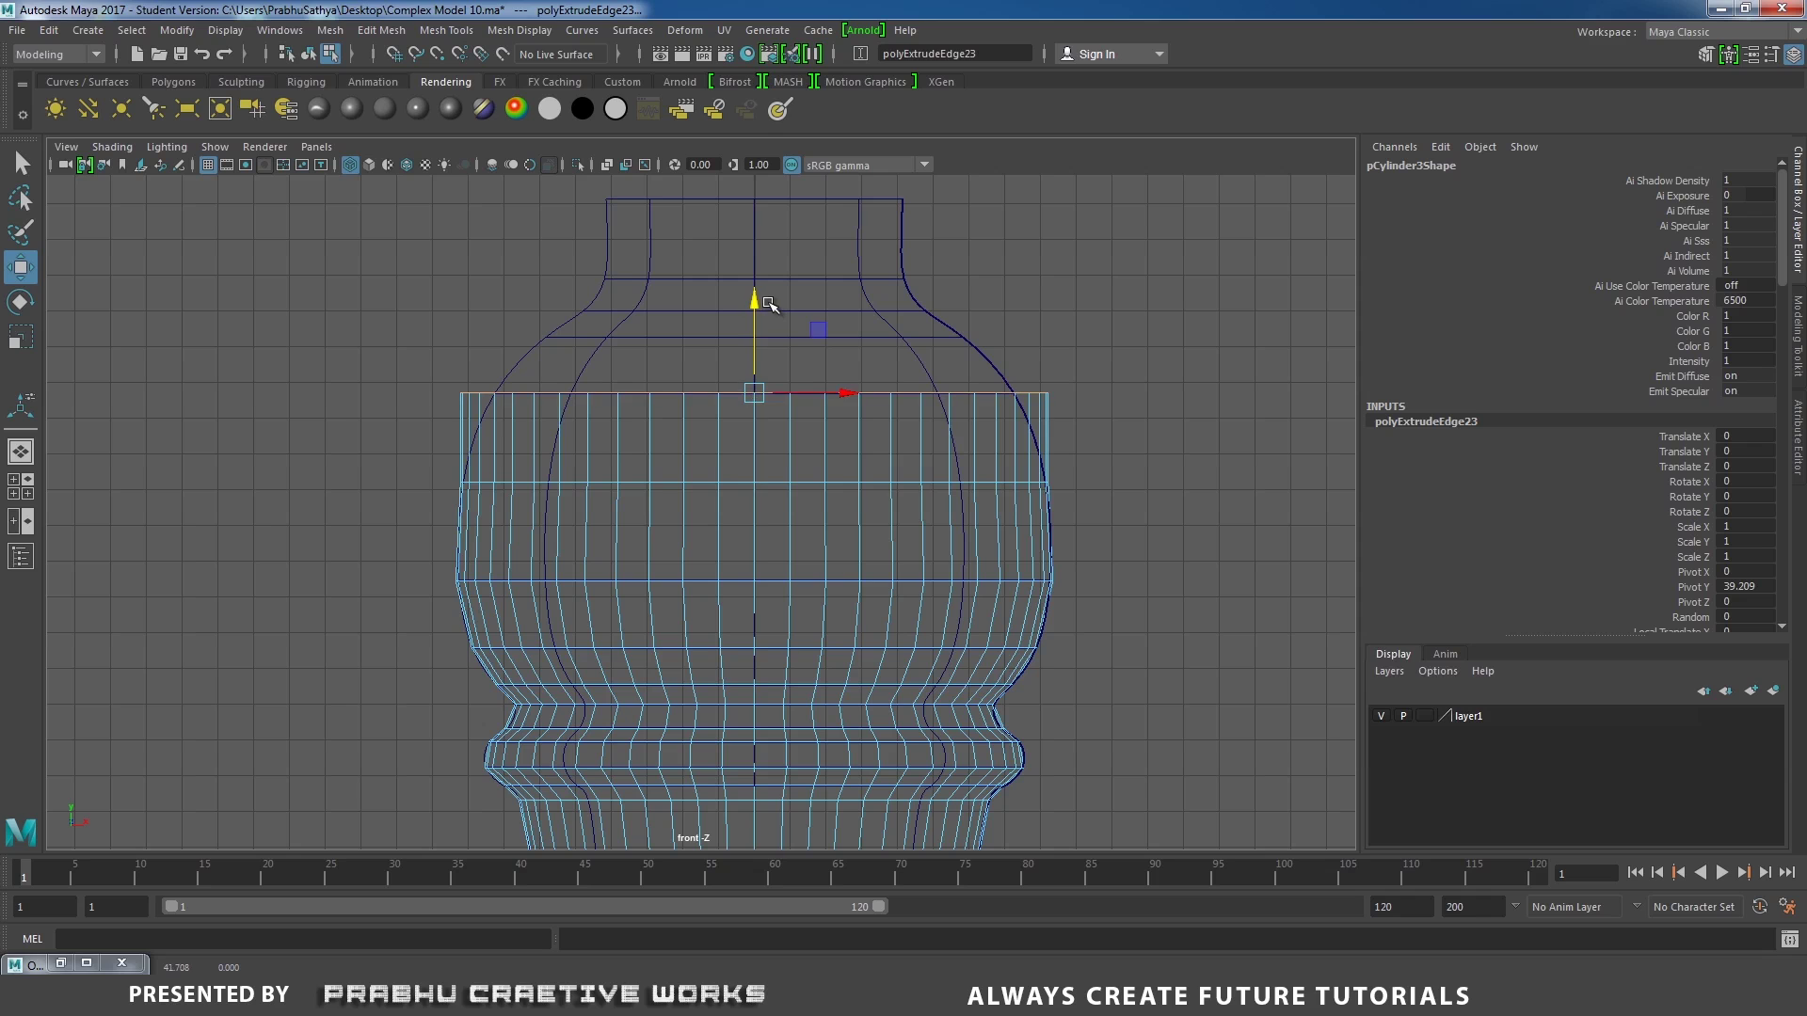
{"action": "key", "text": "r"}
{"action": "left_click_drag", "start_coordinate": [754, 393], "coordinate": [720, 423]}
Extrude the top border edges up to a height of about 43.29 and scale them inward to the bottle's shoulder.
{"action": "right_click_drag", "start_coordinate": [1052, 344], "coordinate": [1055, 368], "text": "shift"}
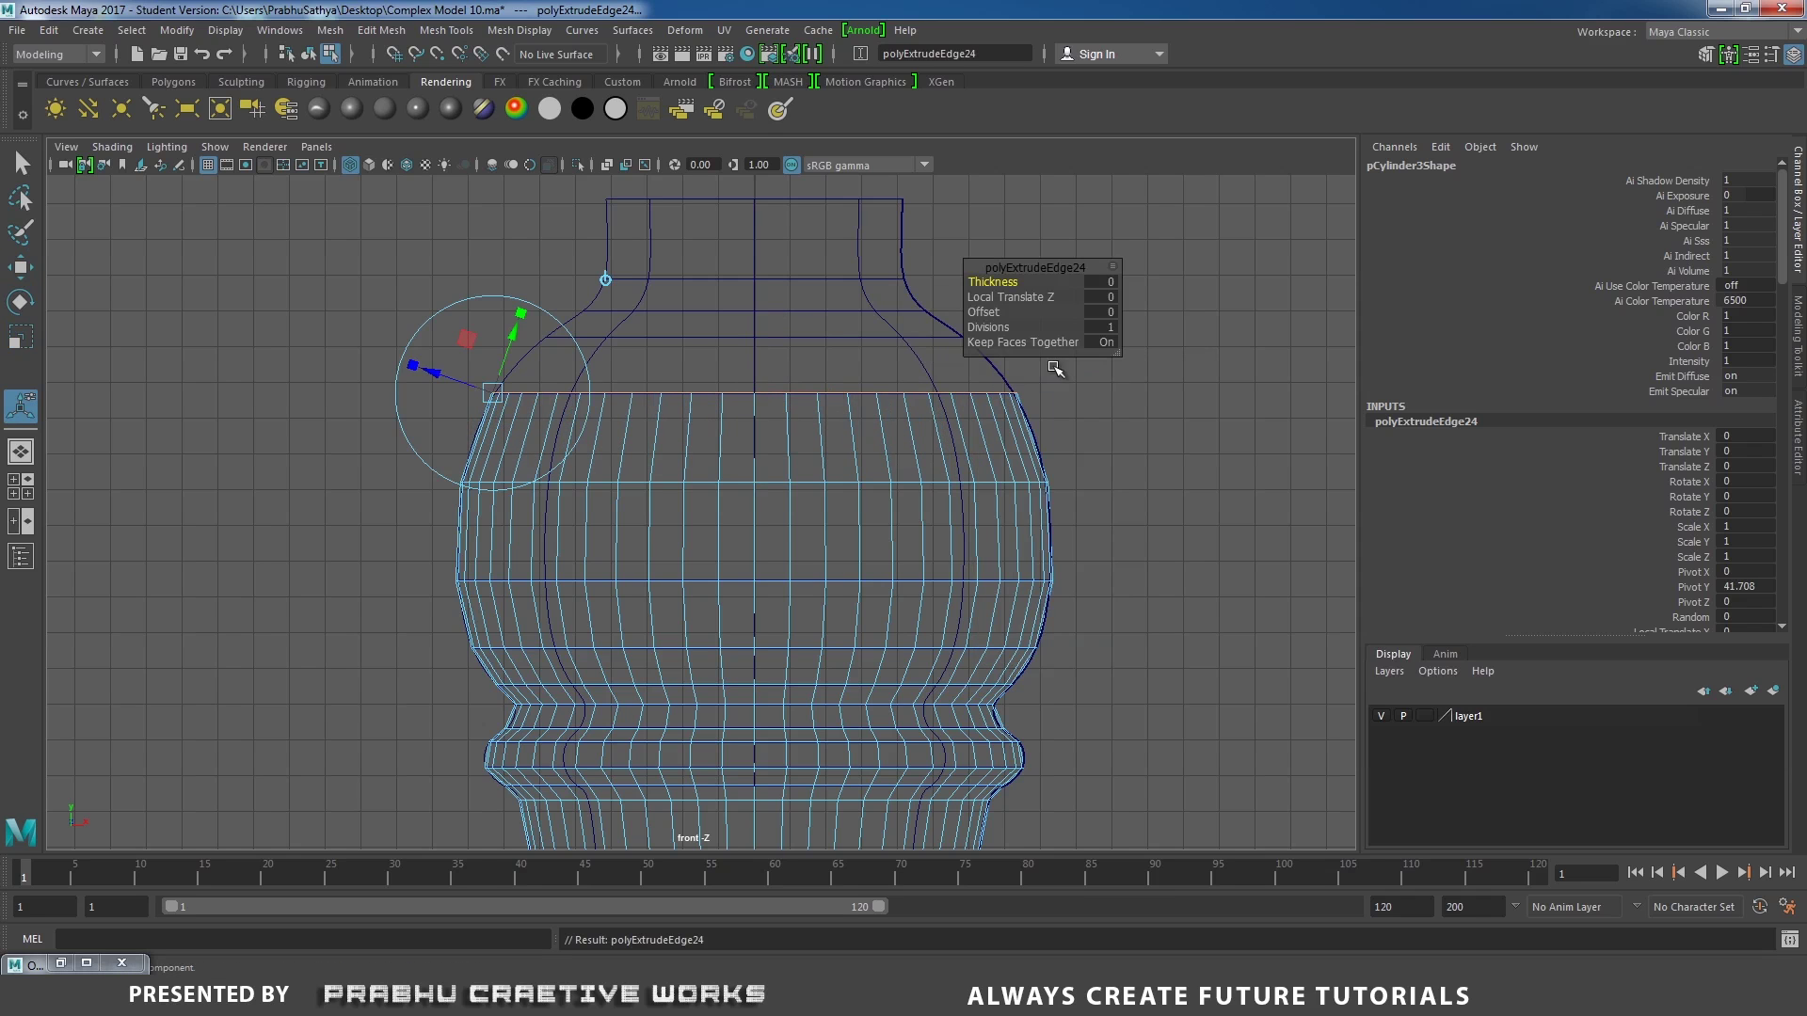
{"action": "key", "text": "w"}
{"action": "left_click_drag", "start_coordinate": [753, 300], "coordinate": [753, 243]}
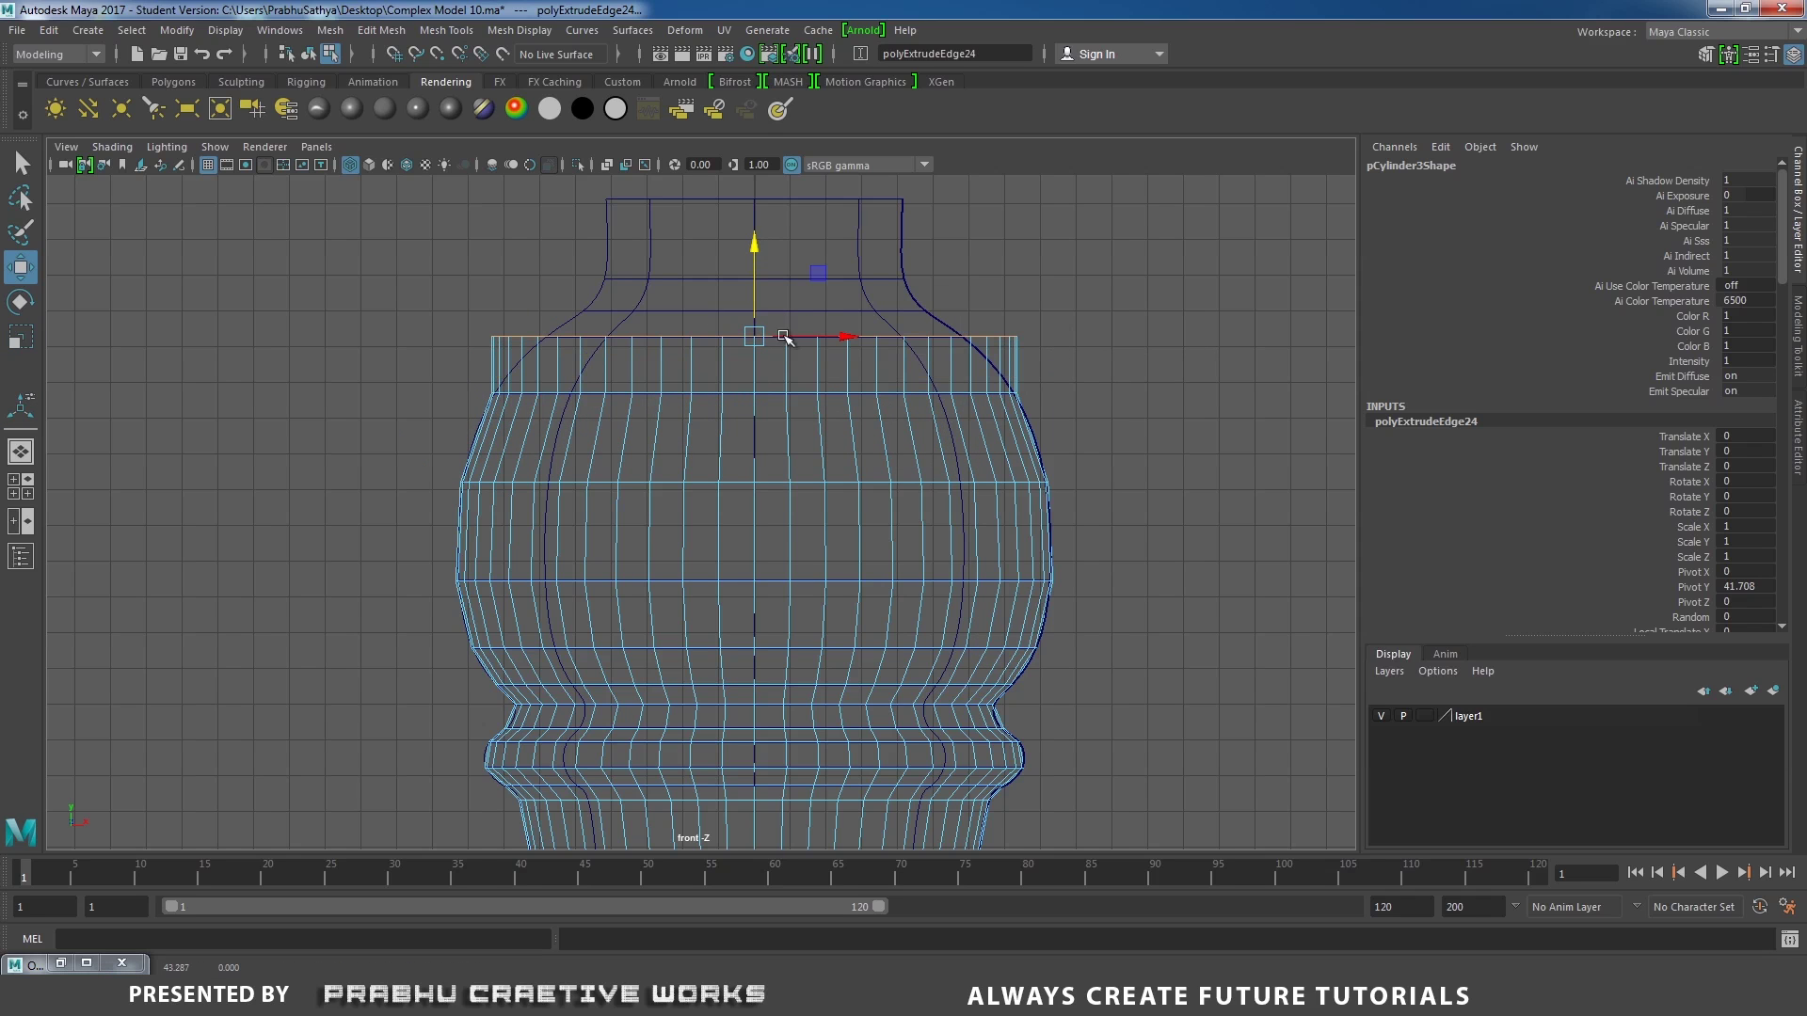
{"action": "key", "text": "r"}
{"action": "left_click_drag", "start_coordinate": [754, 336], "coordinate": [694, 415]}
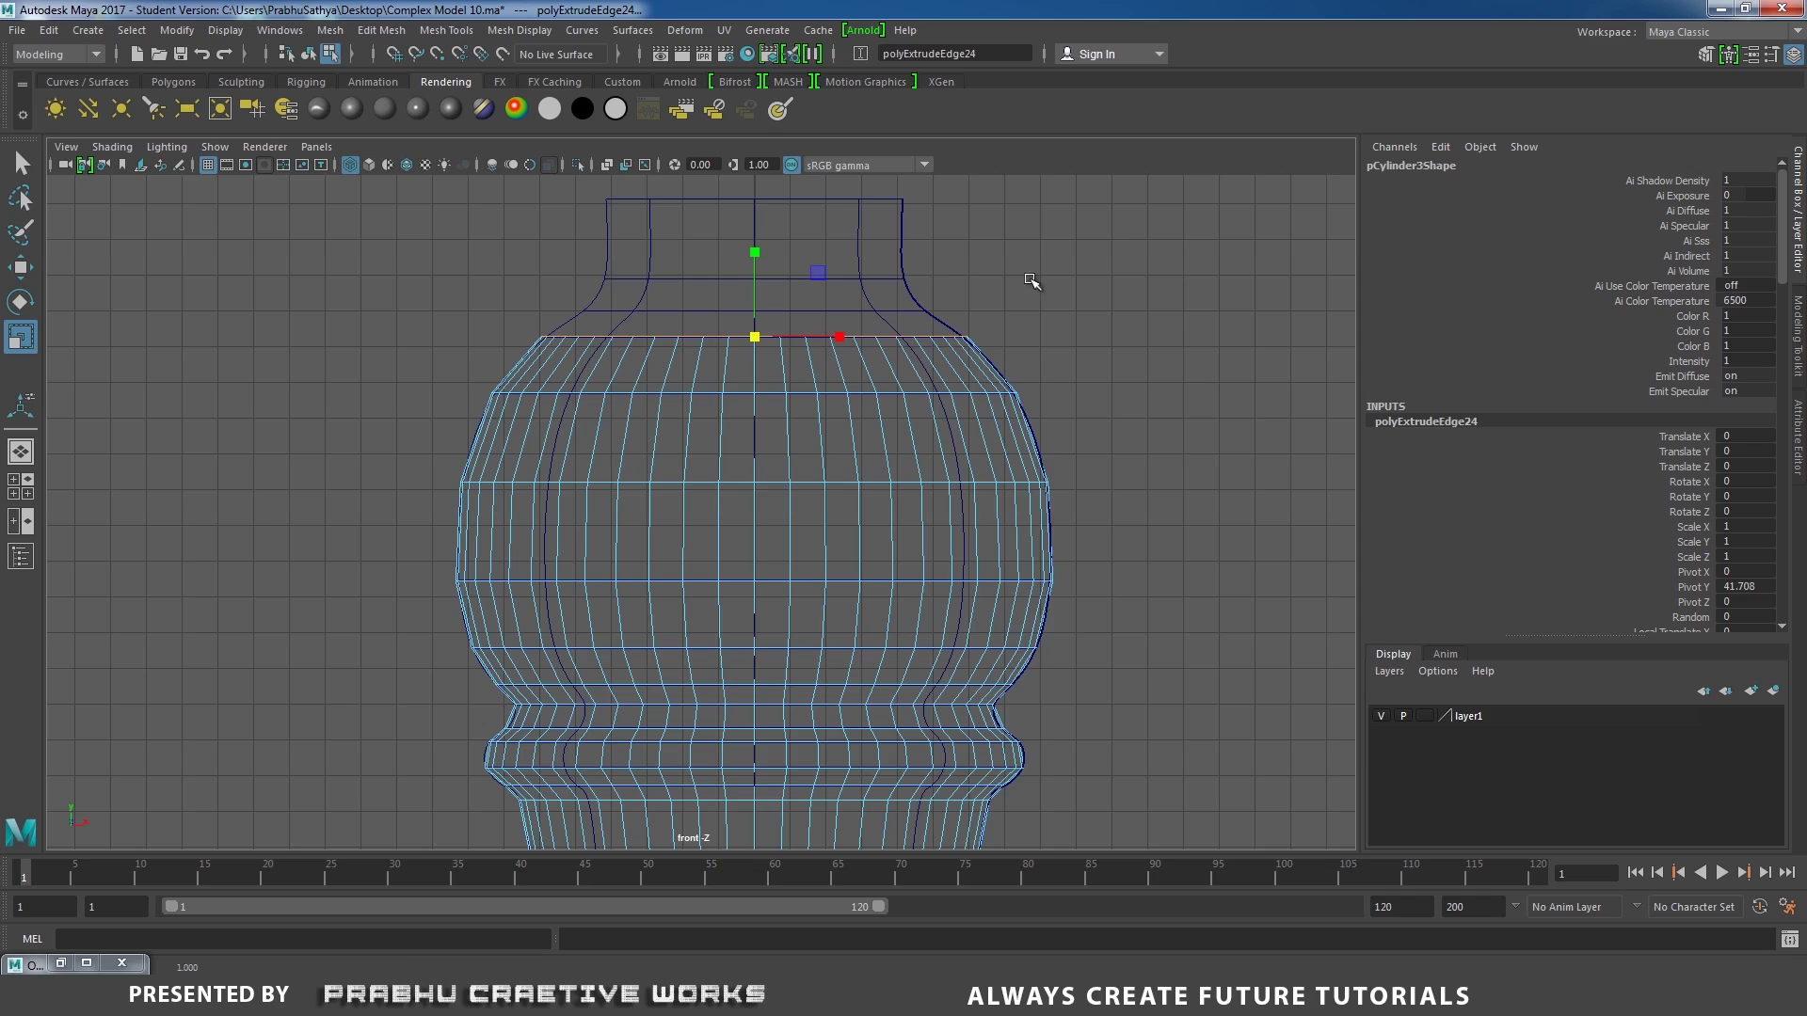
Extrude the top border edges up to a height of about 43.97 and scale them inward to the base of the bottle neck.
{"action": "right_click_drag", "start_coordinate": [1041, 283], "coordinate": [983, 275], "text": "shift"}
{"action": "key", "text": "w"}
{"action": "left_click_drag", "start_coordinate": [754, 247], "coordinate": [754, 222]}
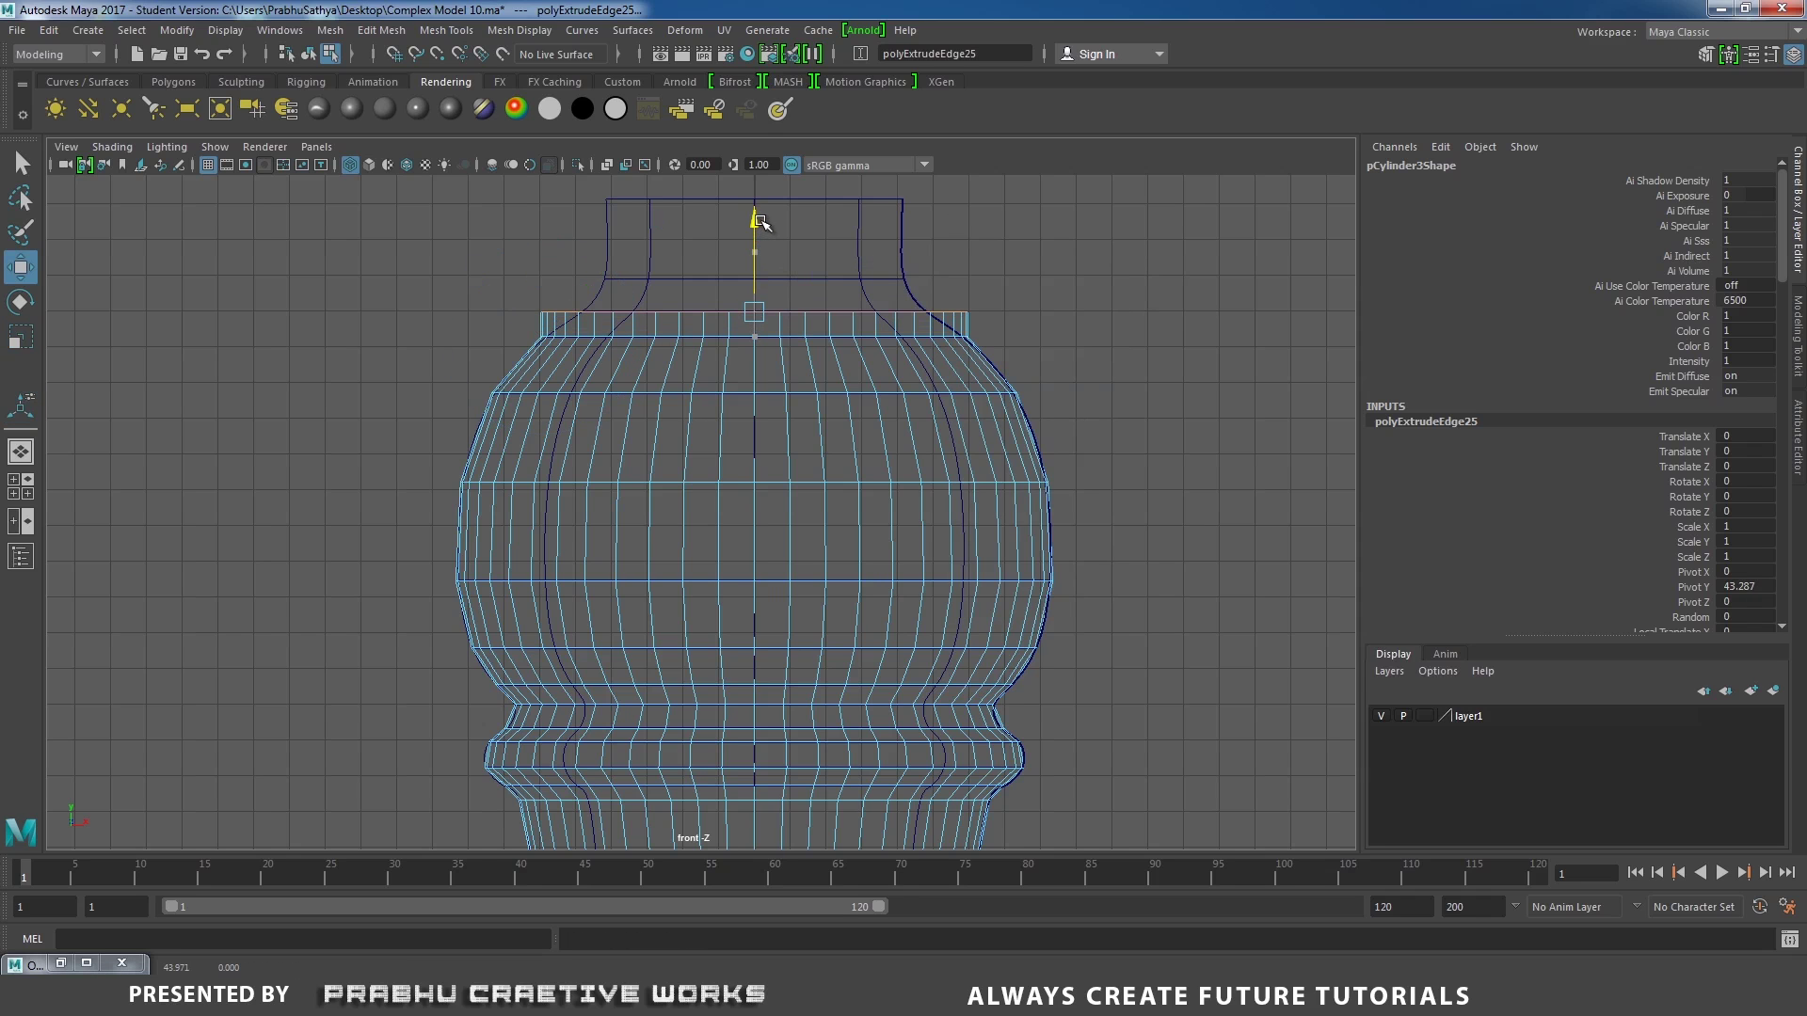
{"action": "key", "text": "r"}
{"action": "left_click_drag", "start_coordinate": [751, 337], "coordinate": [710, 438]}
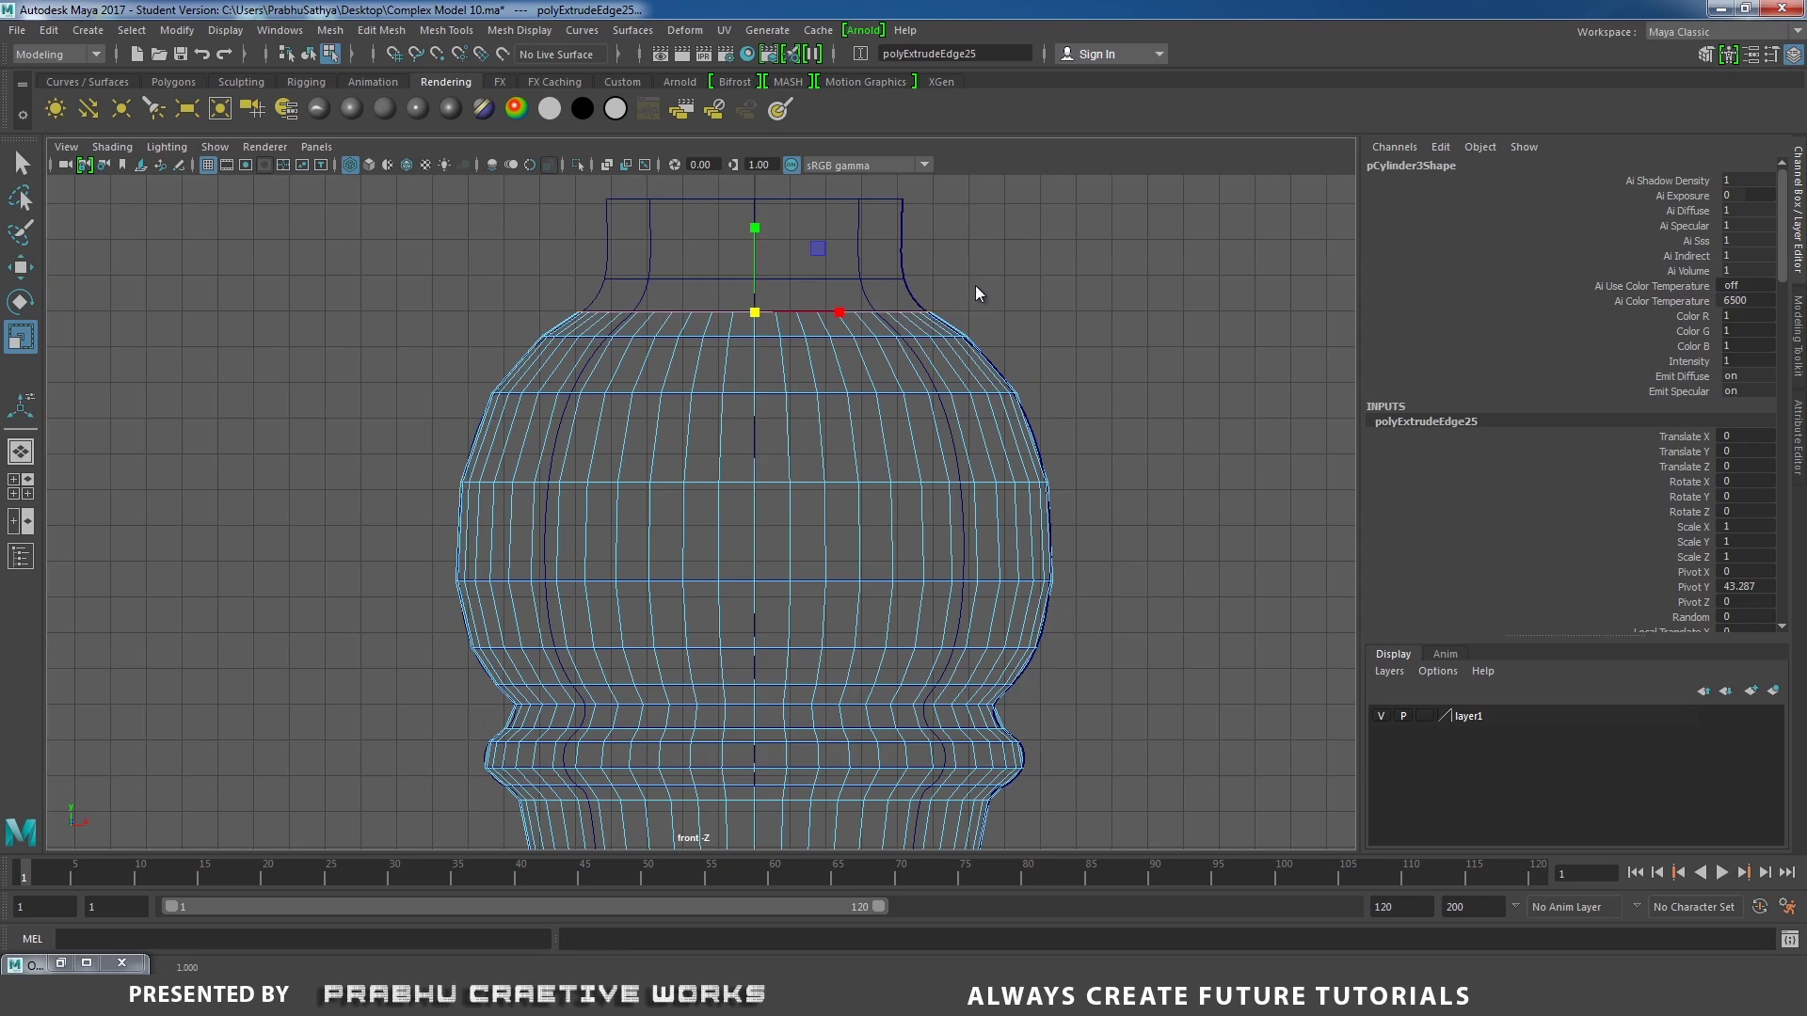
Extrude the top border edges up to a height of about 44.87 and scale them inward to the neck's width.
{"action": "right_click_drag", "start_coordinate": [976, 291], "coordinate": [962, 314], "text": "shift"}
{"action": "key", "text": "w"}
{"action": "left_click_drag", "start_coordinate": [757, 242], "coordinate": [757, 212]}
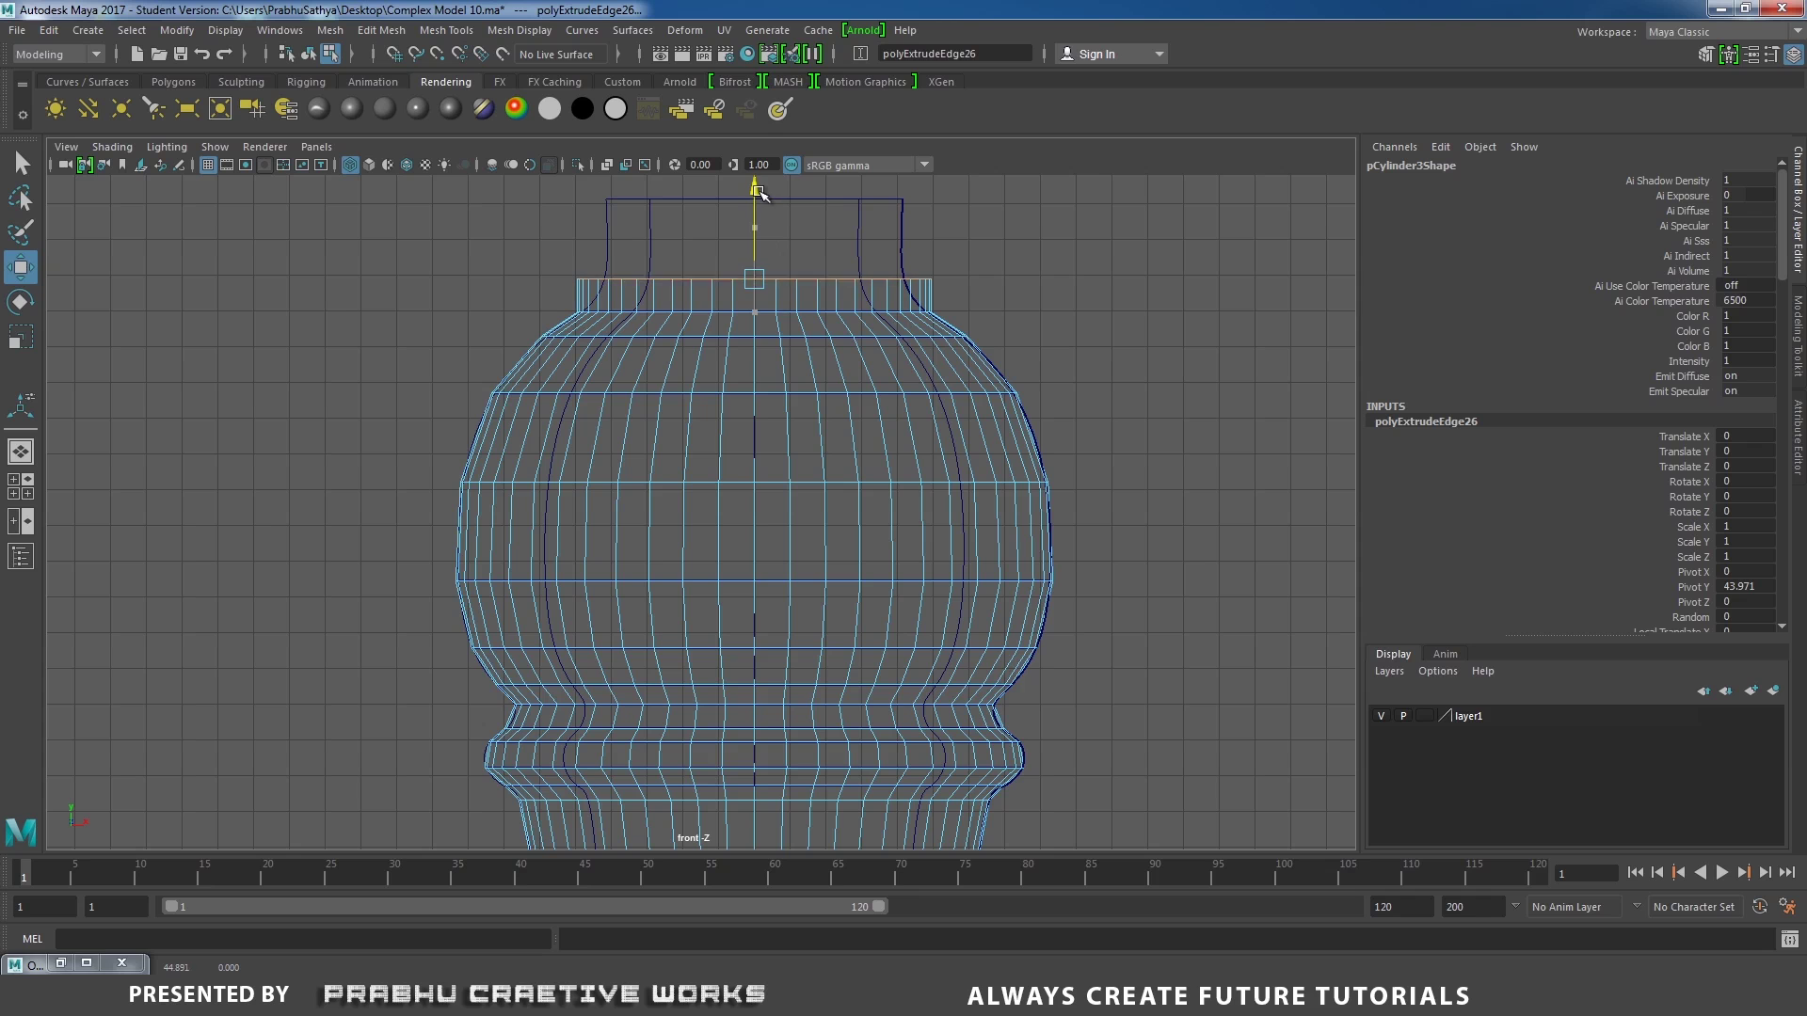
{"action": "key", "text": "r"}
{"action": "left_click_drag", "start_coordinate": [743, 307], "coordinate": [722, 347]}
Extrude the top border edges straight up to the reference's top edge to form the bottle's neck.
{"action": "right_click_drag", "start_coordinate": [970, 242], "coordinate": [964, 281], "text": "shift"}
{"action": "key", "text": "w"}
{"action": "left_click_drag", "start_coordinate": [756, 185], "coordinate": [756, 110]}
Extrude the cylinder's bottom border edges down to a height of about 4.17 and scale them inward to the lower groove.
{"action": "right_click_drag", "start_coordinate": [1021, 470], "coordinate": [782, 658], "text": "alt"}
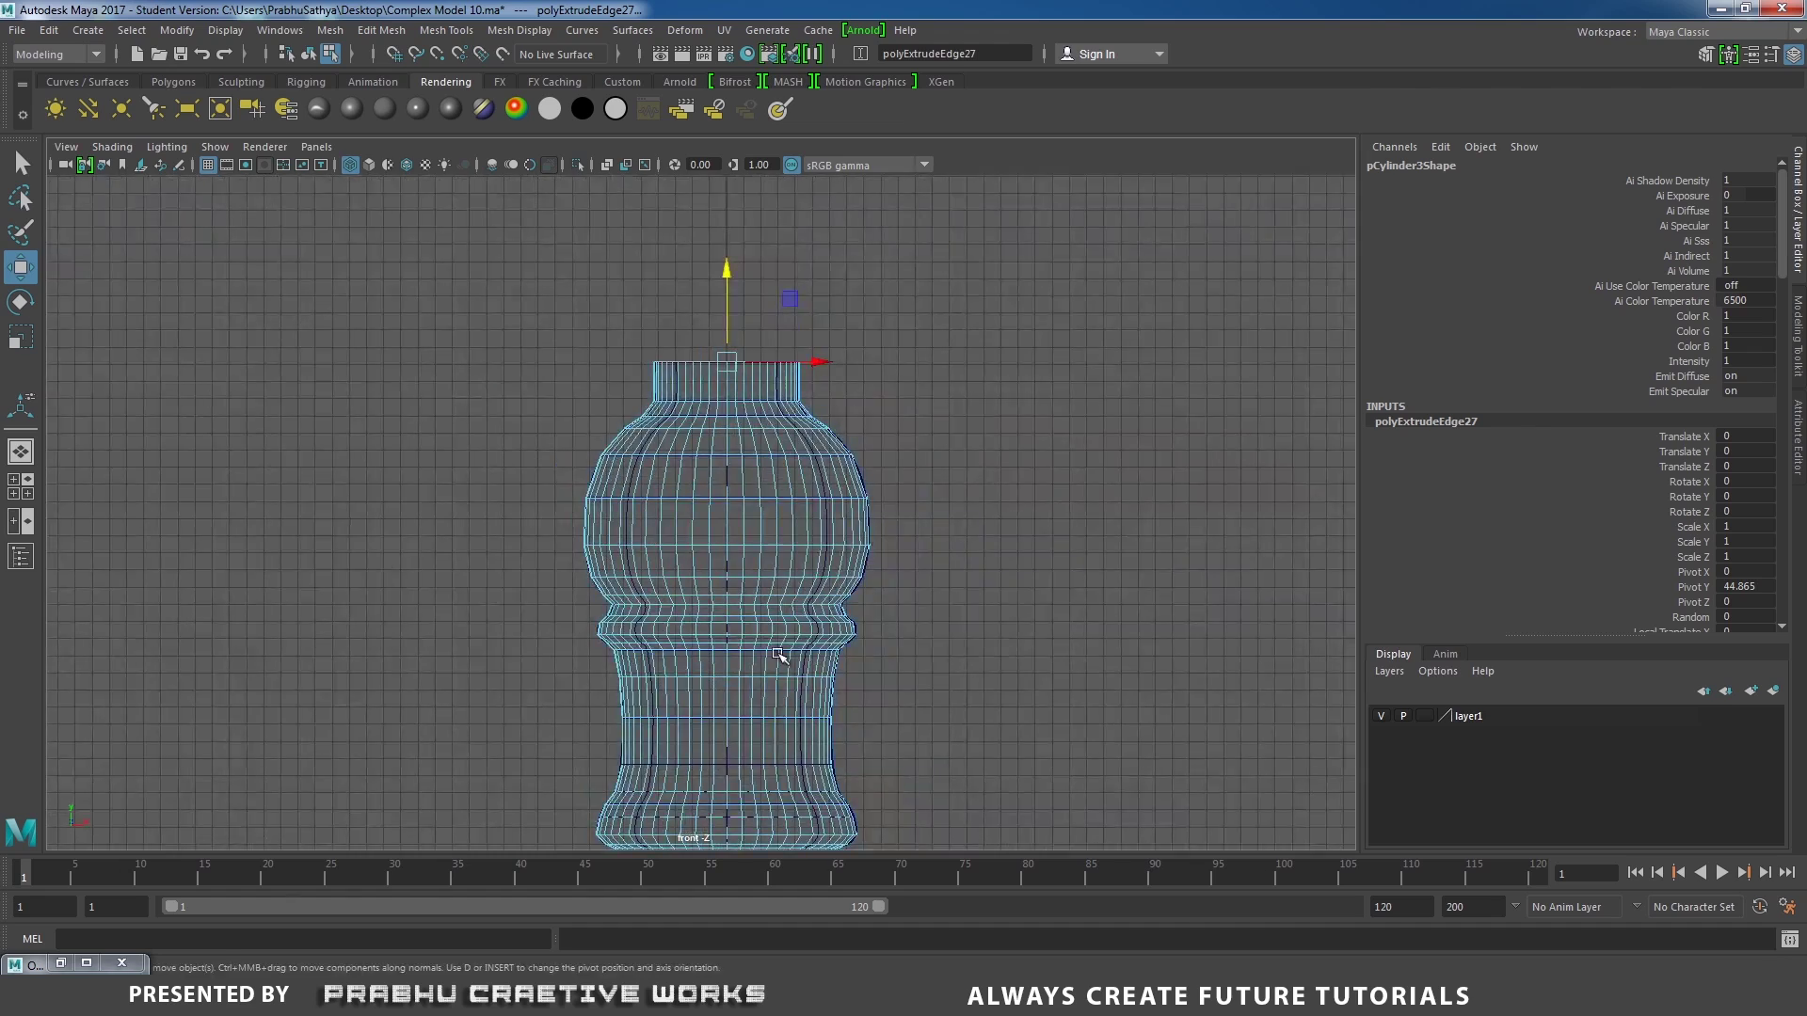
{"action": "middle_click_drag", "start_coordinate": [782, 658], "coordinate": [824, 231], "text": "alt"}
{"action": "scroll", "coordinate": [935, 593], "scroll_direction": "up", "scroll_amount": 4}
{"action": "middle_click_drag", "start_coordinate": [930, 547], "coordinate": [945, 349], "text": "alt"}
{"action": "scroll", "coordinate": [972, 561], "scroll_direction": "up", "scroll_amount": 8}
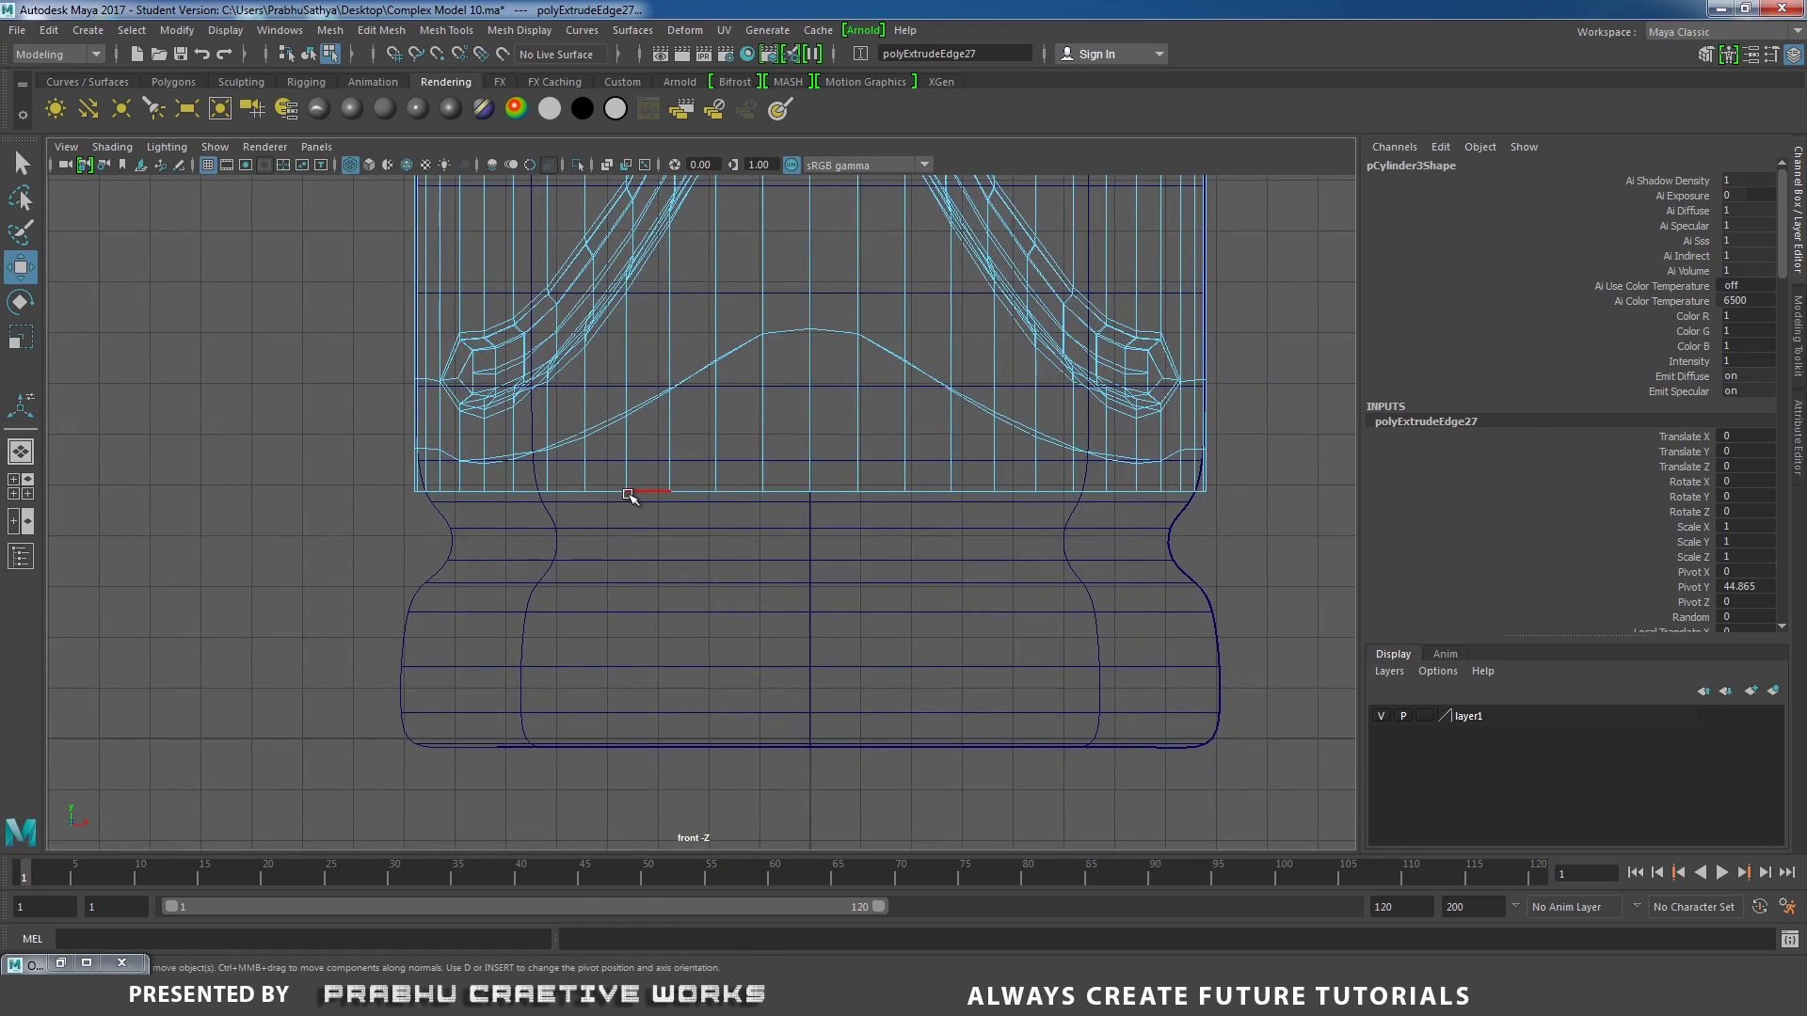
{"action": "left_click", "coordinate": [636, 493]}
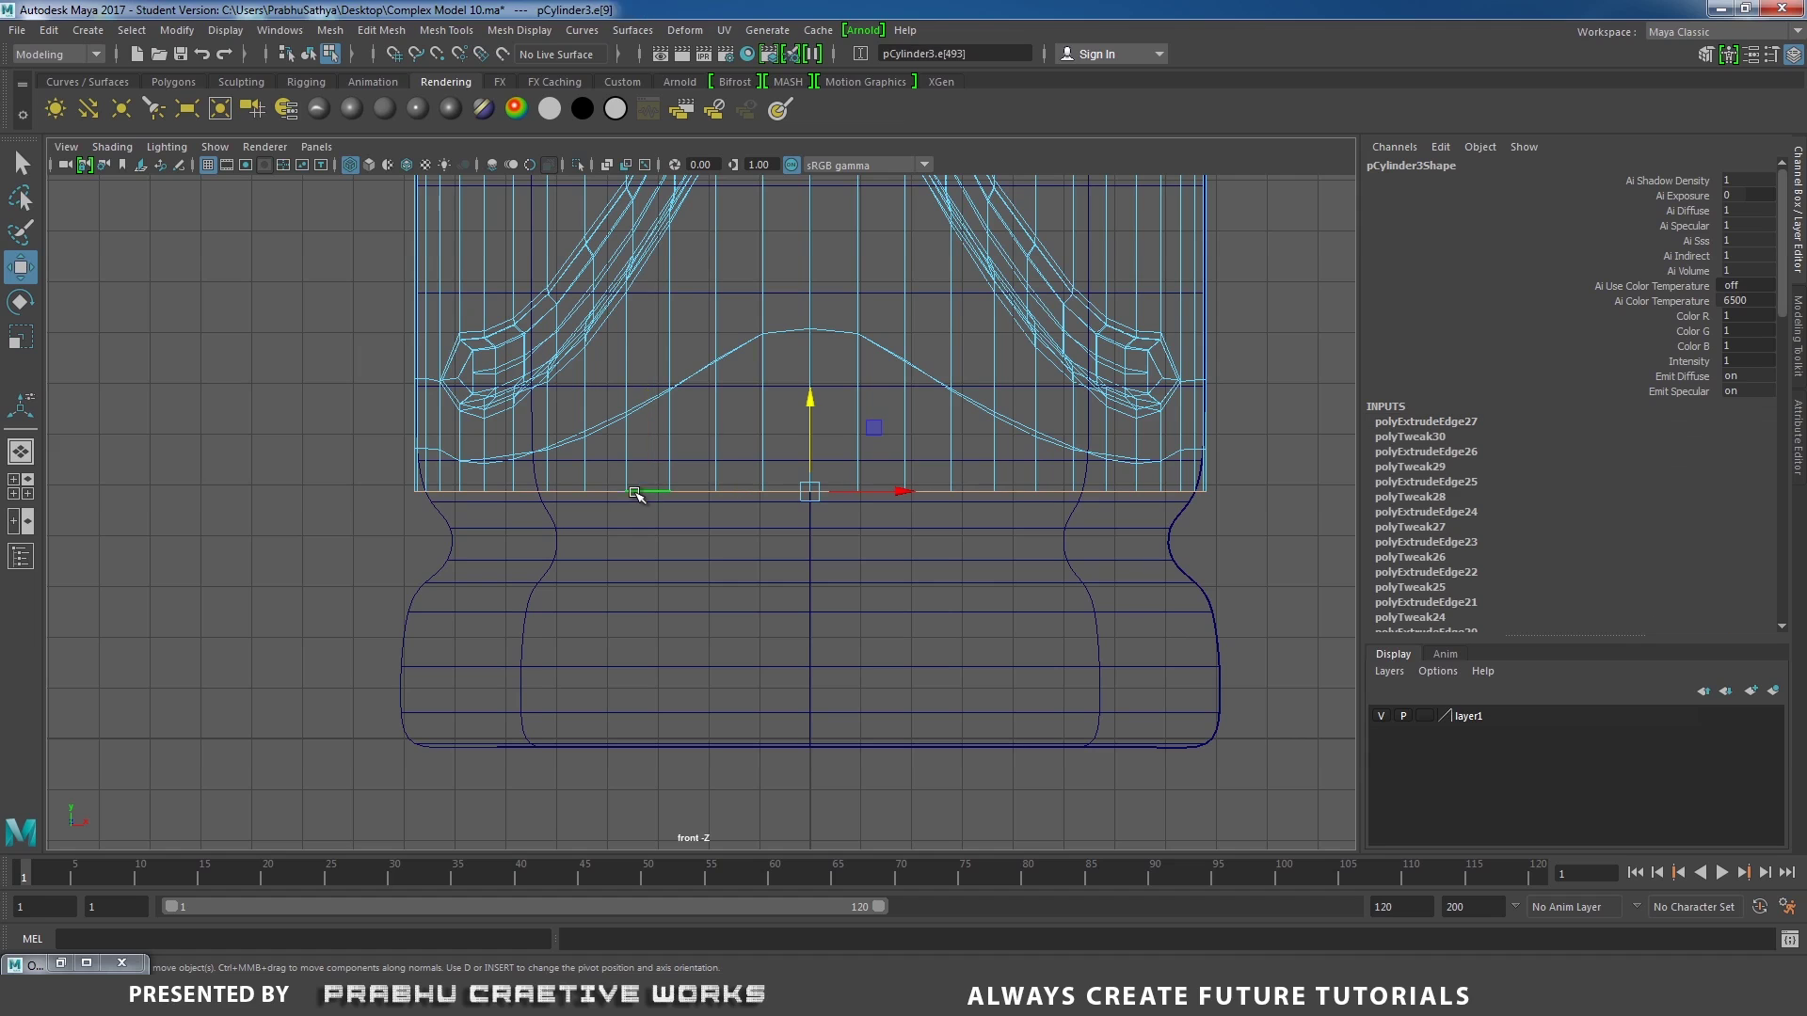
{"action": "right_click", "coordinate": [664, 509], "text": "shift"}
{"action": "left_click", "coordinate": [663, 555]}
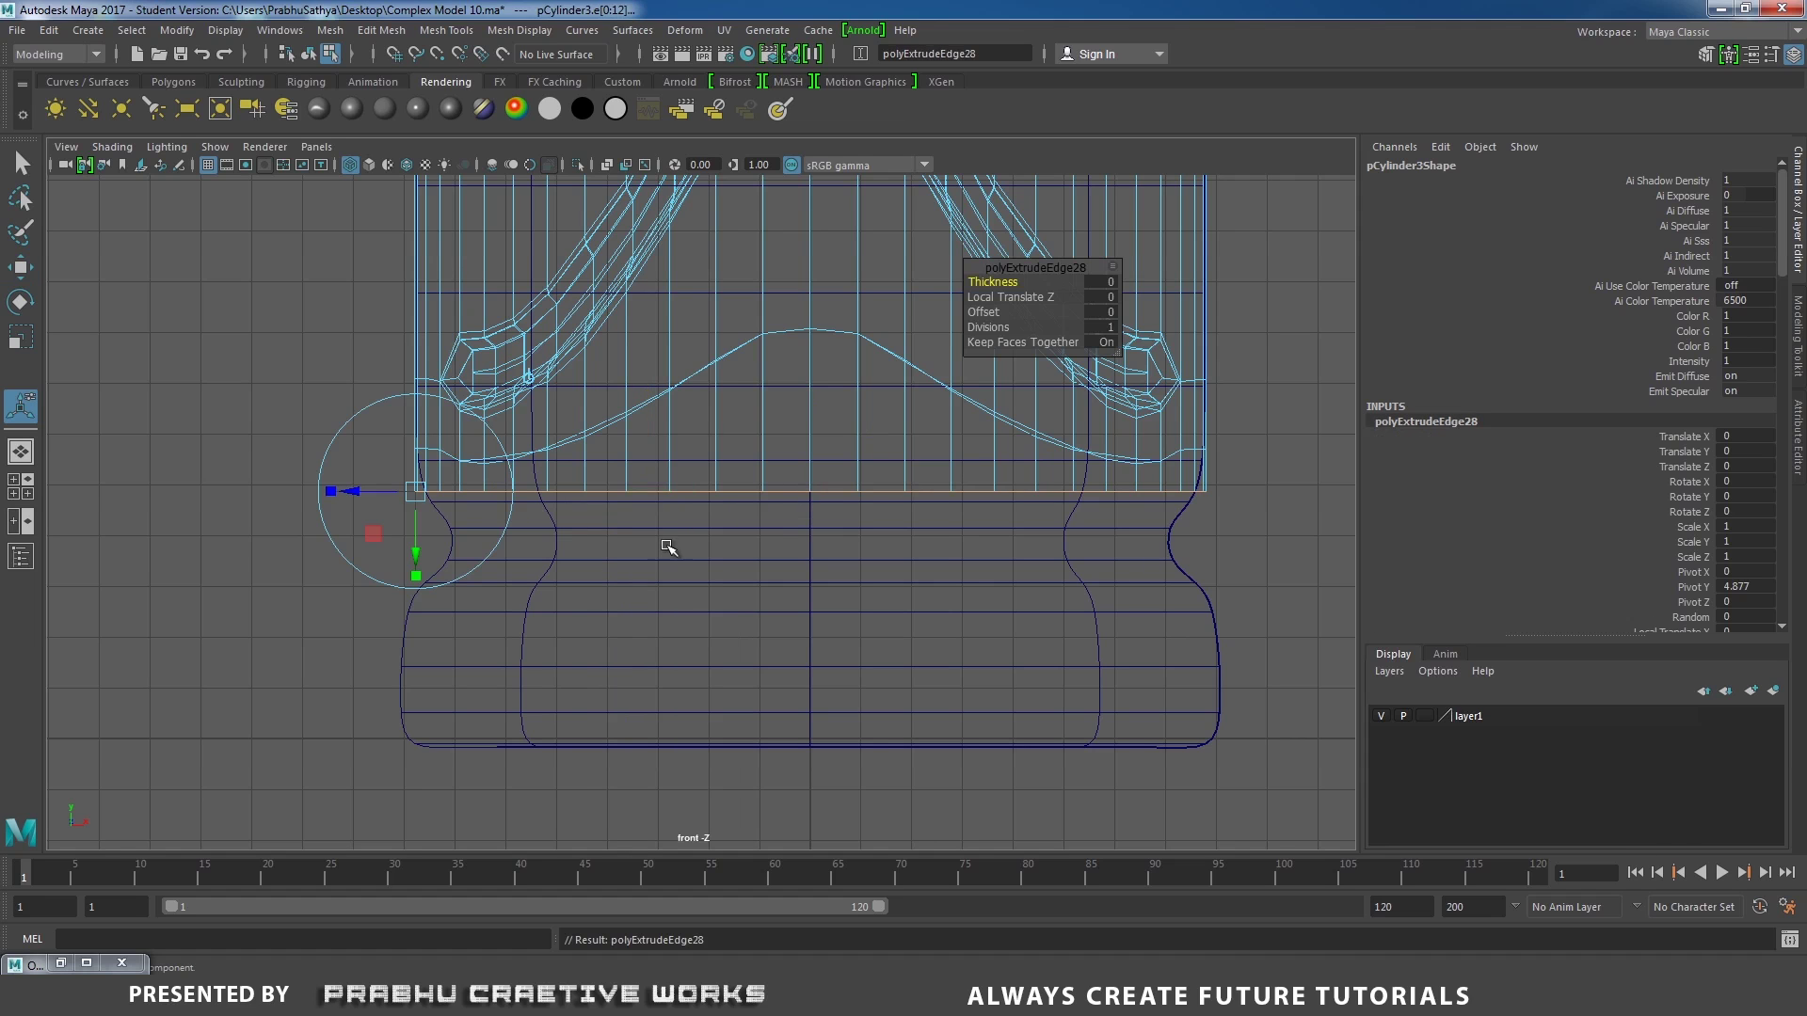
{"action": "key", "text": "w"}
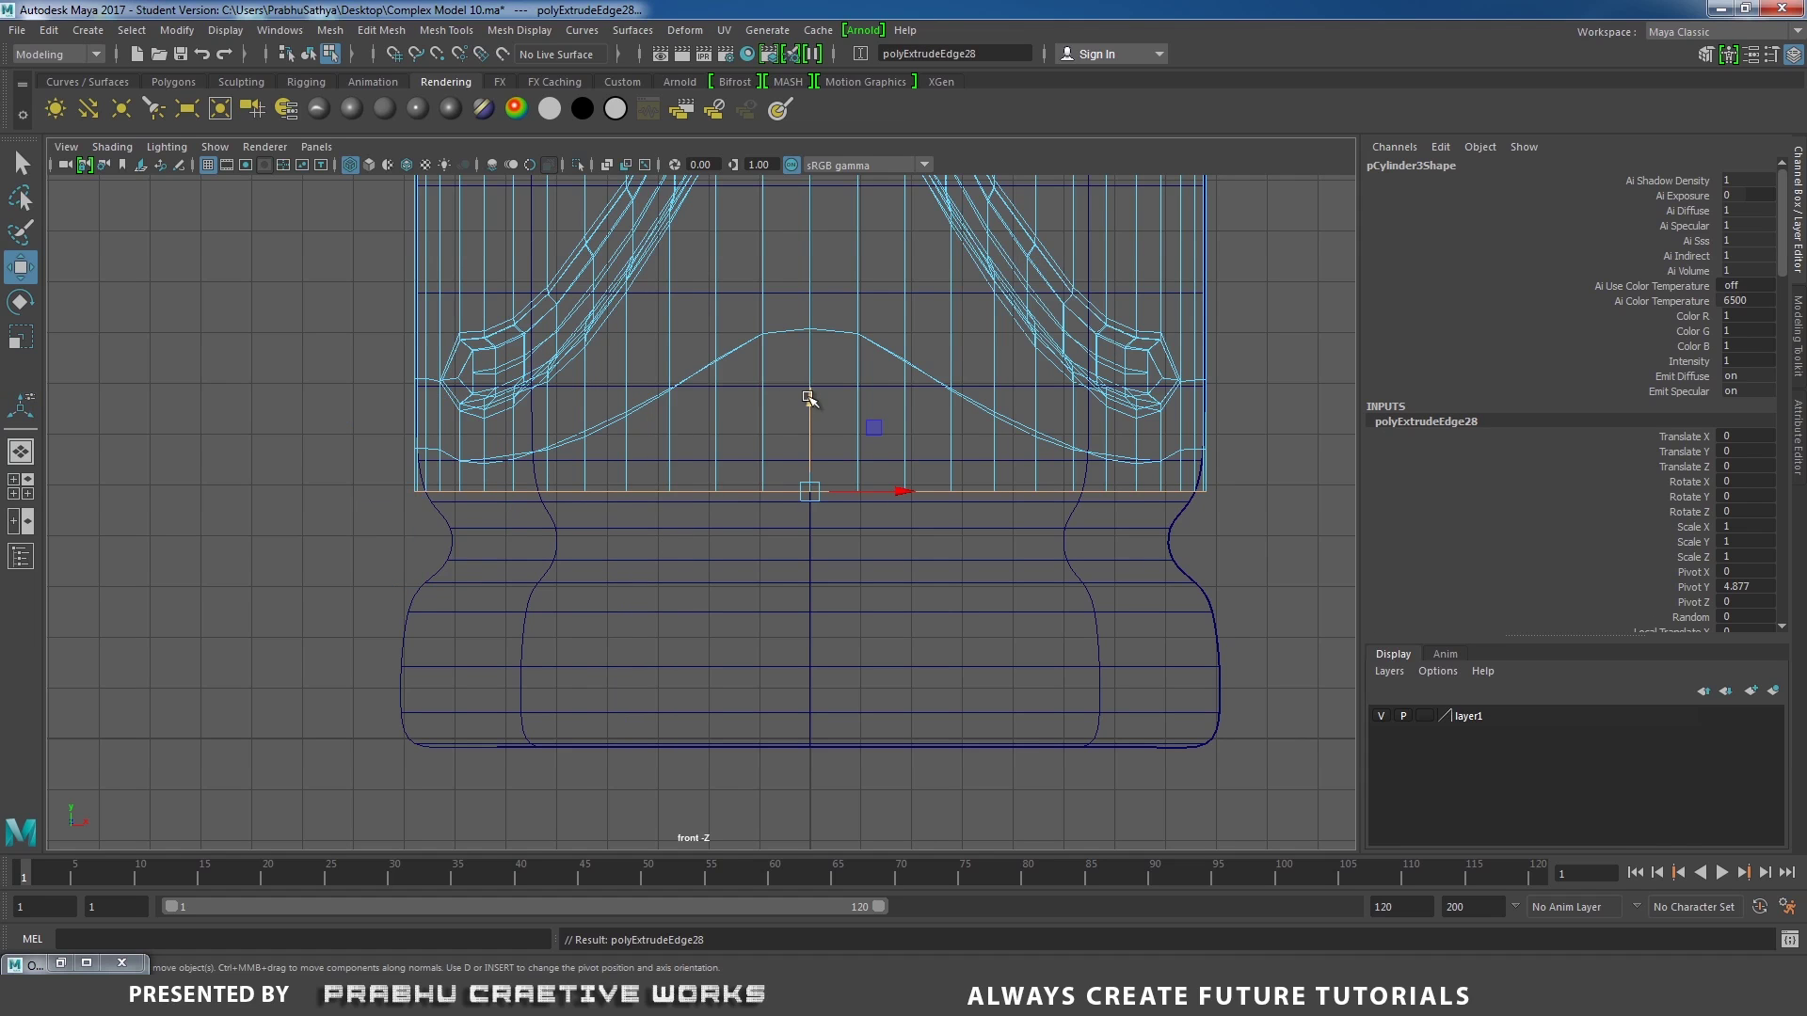
{"action": "left_click_drag", "start_coordinate": [811, 401], "coordinate": [819, 433]}
{"action": "key", "text": "r"}
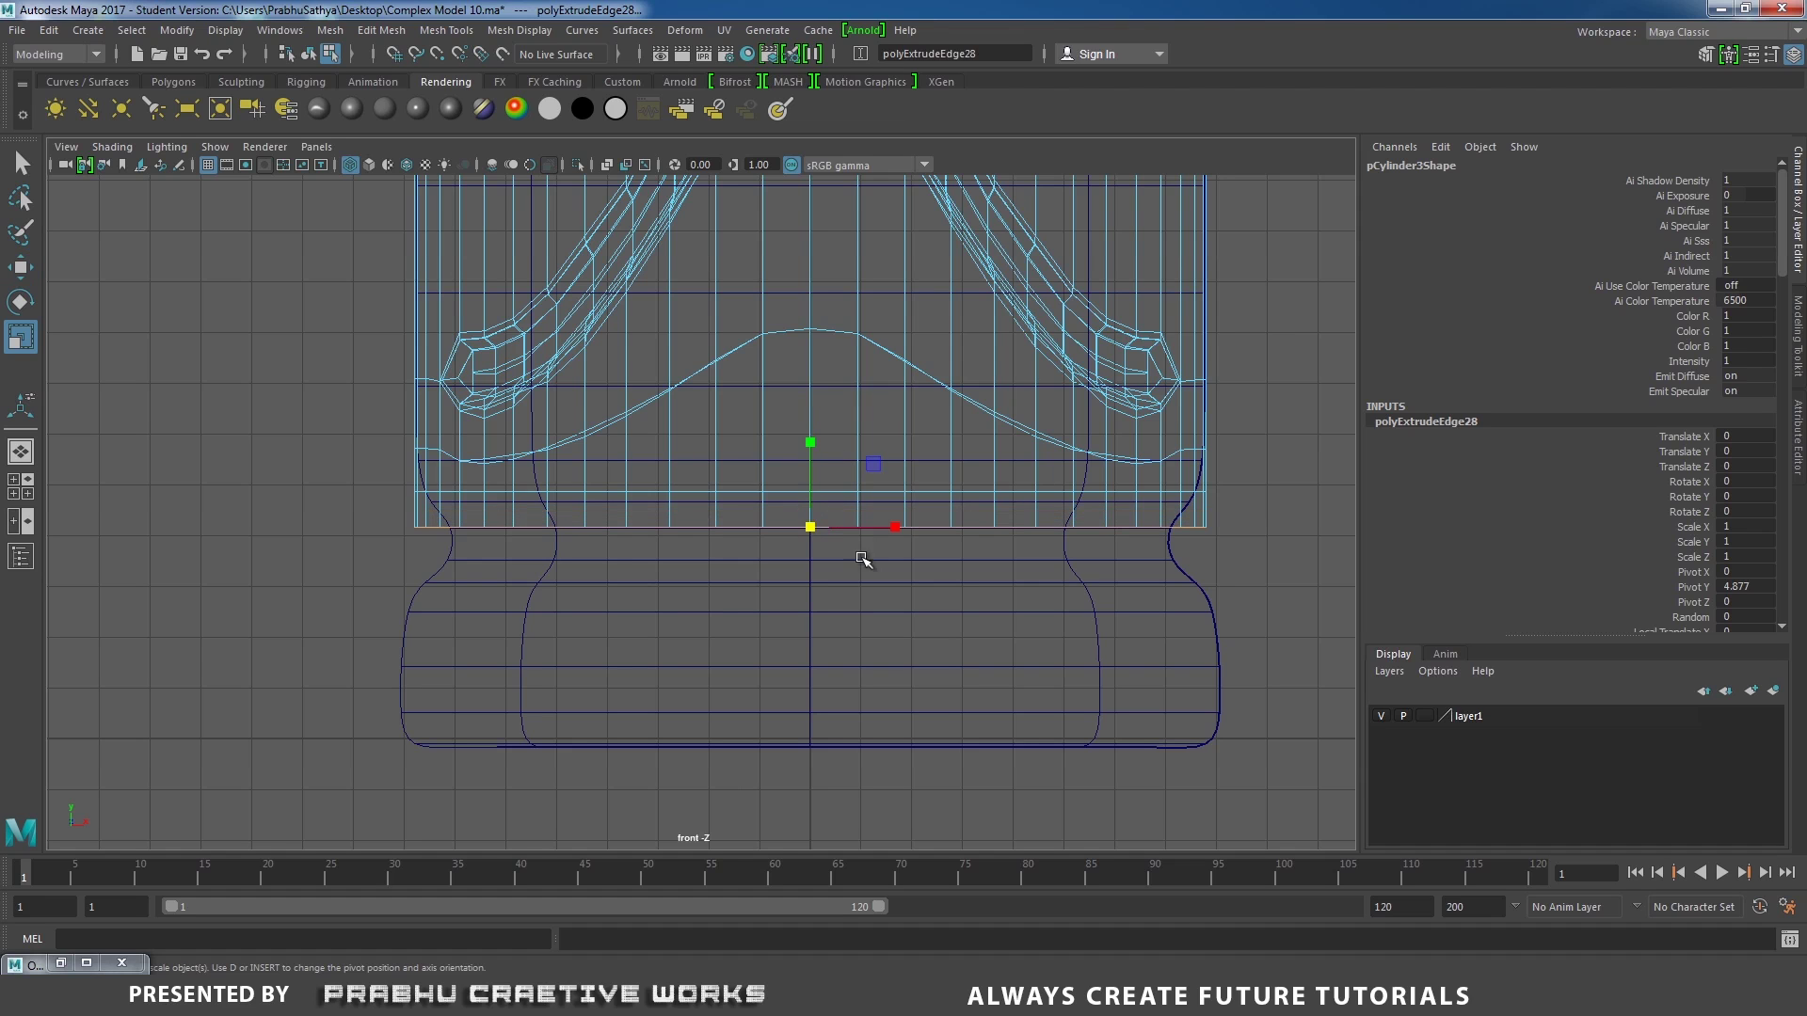
{"action": "left_click_drag", "start_coordinate": [810, 527], "coordinate": [765, 540]}
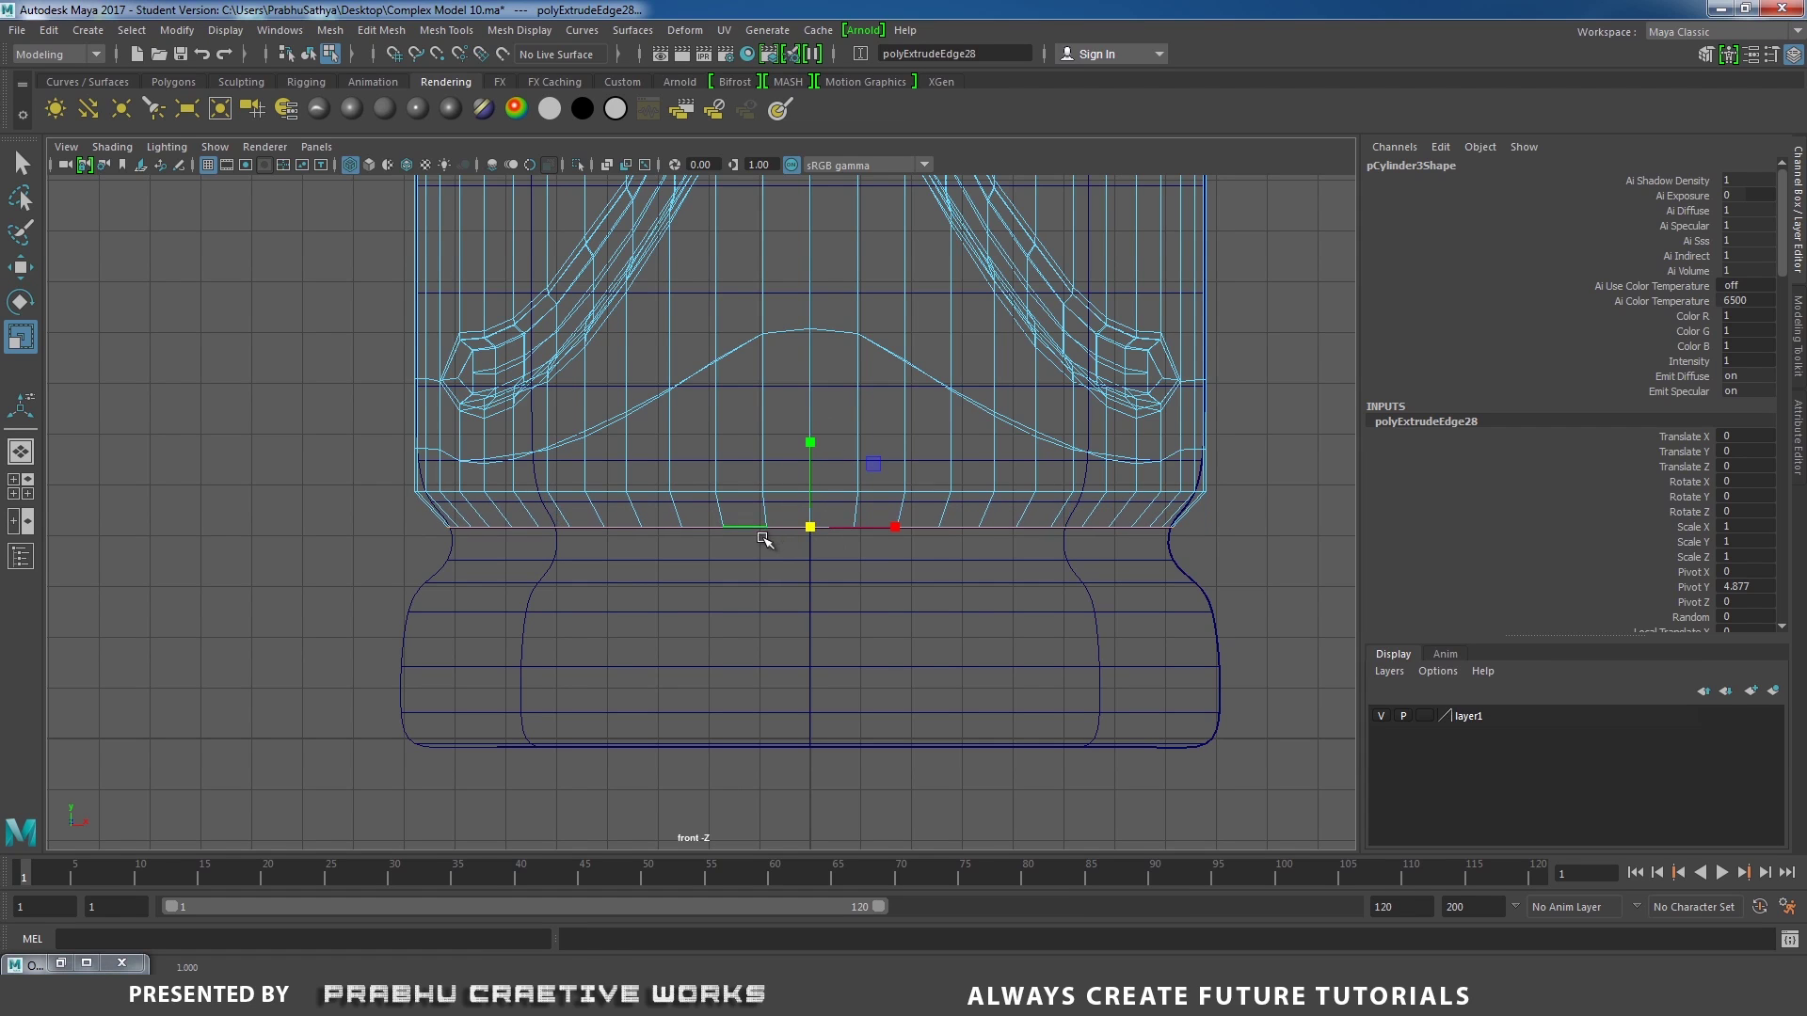
Extrude the bottom border edges straight down to a height of about 3.54 along the lower groove.
{"action": "right_click_drag", "start_coordinate": [919, 566], "coordinate": [920, 593], "text": "shift"}
{"action": "key", "text": "w"}
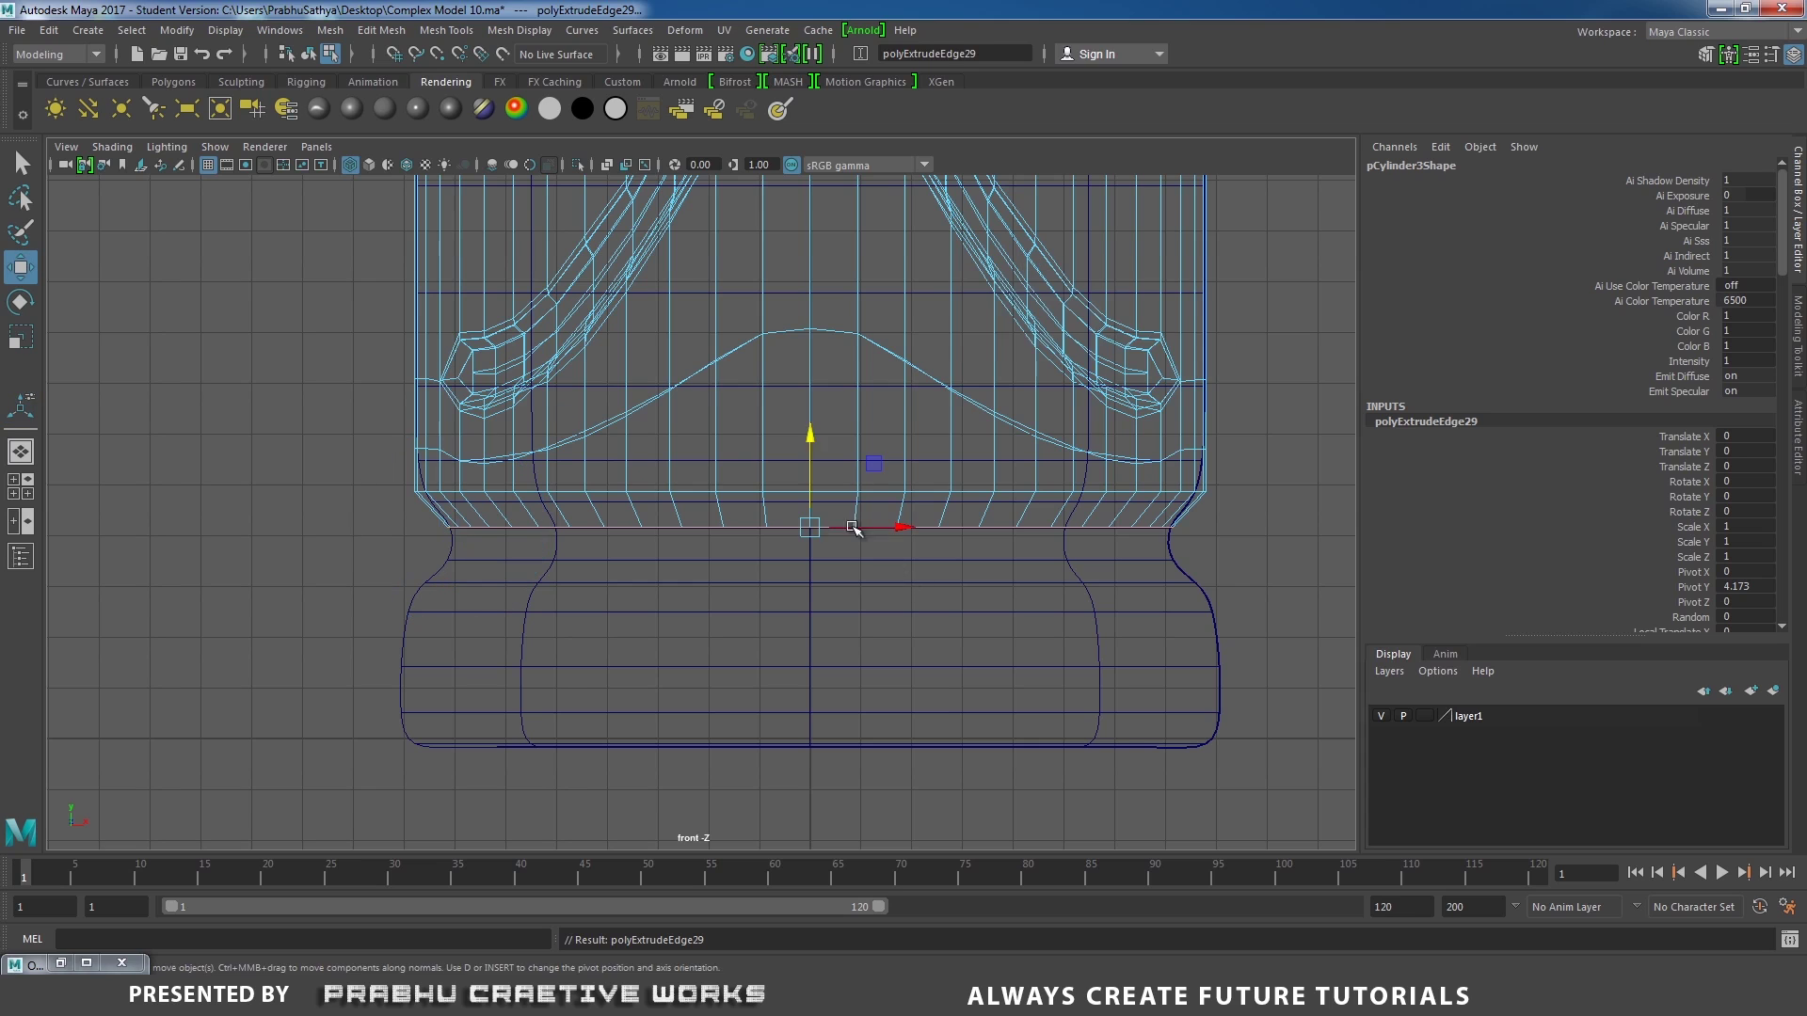
{"action": "left_click_drag", "start_coordinate": [811, 441], "coordinate": [815, 476]}
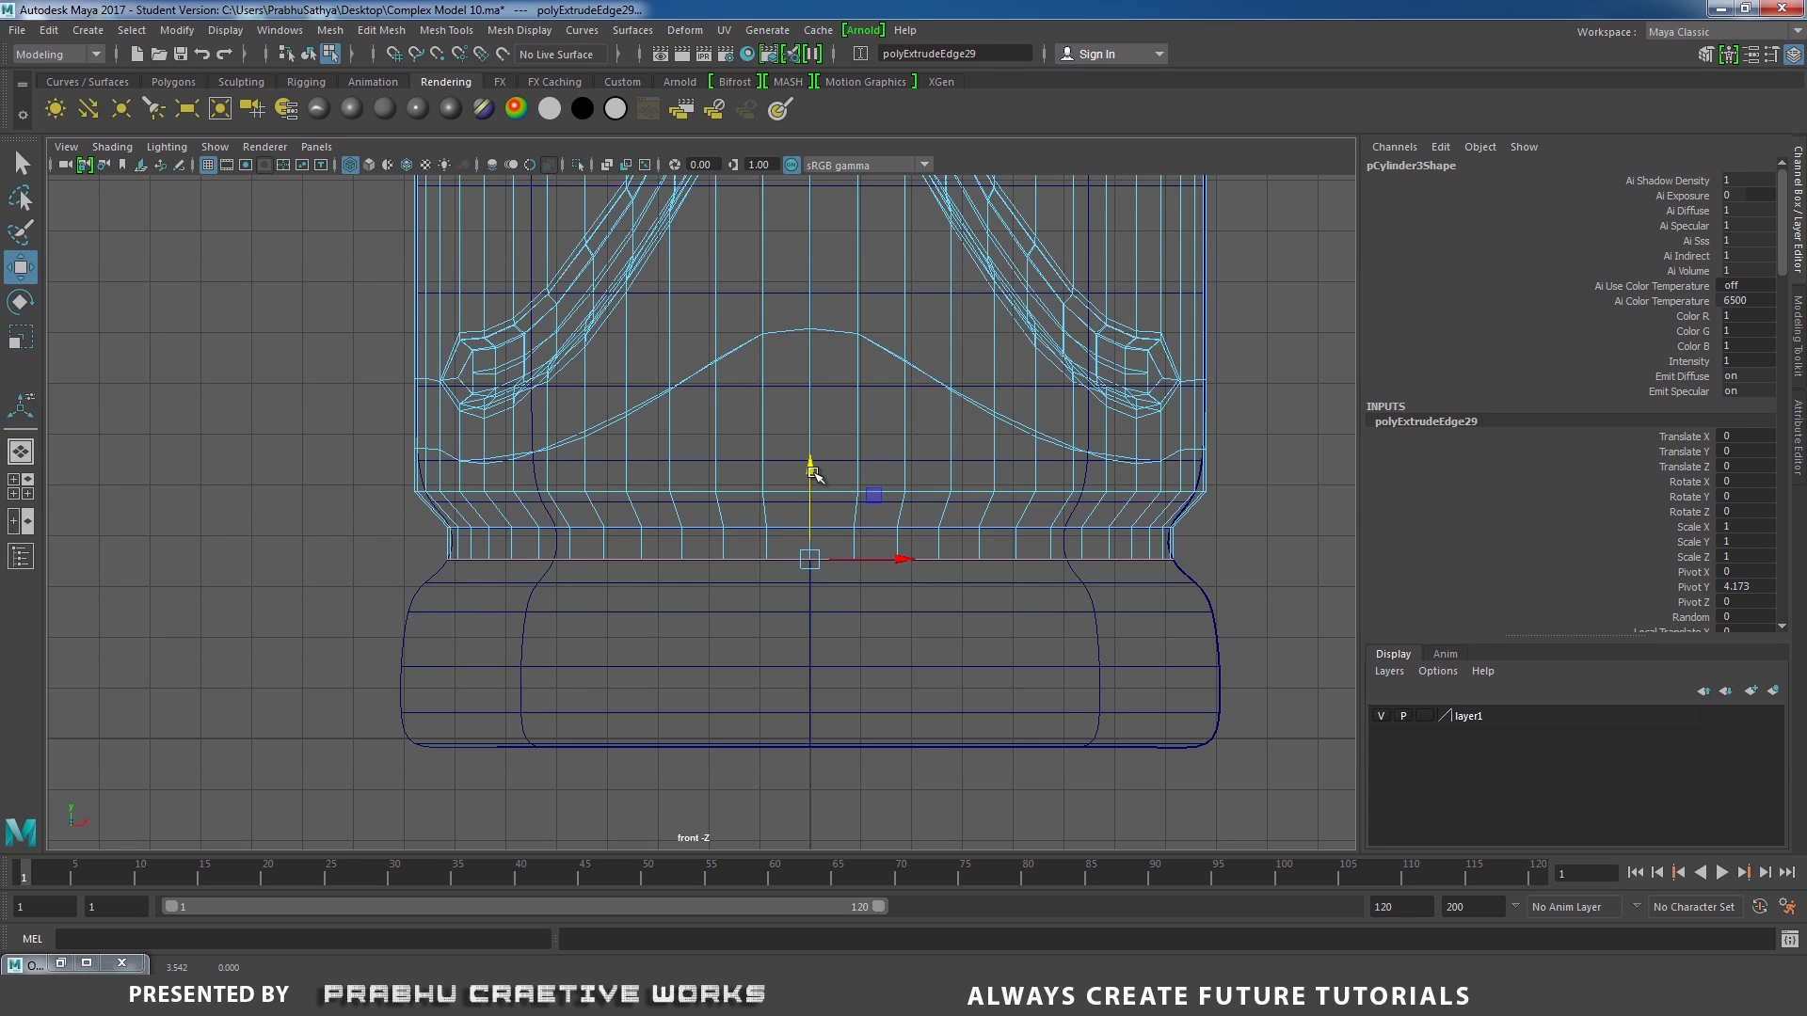
Extrude the bottom border edges down to a height of about 3.08 and scale them outward along the profile.
{"action": "right_click_drag", "start_coordinate": [1247, 505], "coordinate": [1250, 554], "text": "shift"}
{"action": "key", "text": "w"}
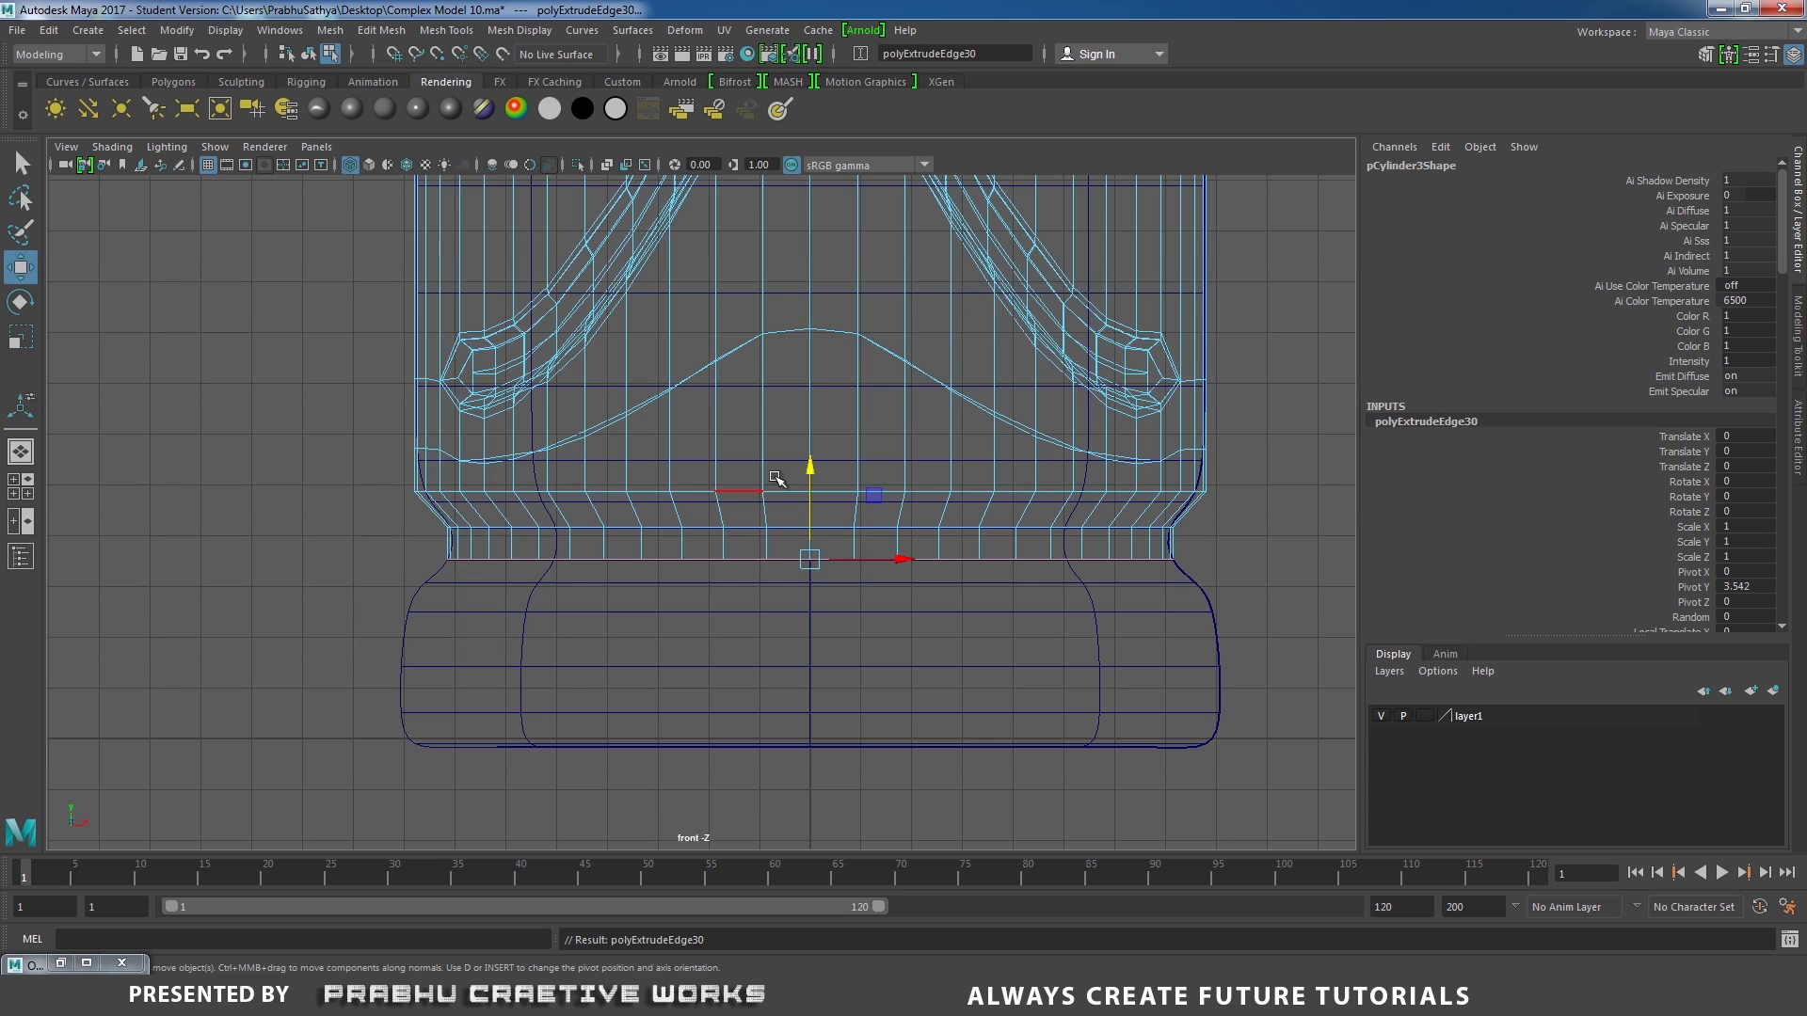
{"action": "left_click_drag", "start_coordinate": [811, 471], "coordinate": [811, 499]}
{"action": "key", "text": "r"}
{"action": "left_click_drag", "start_coordinate": [811, 583], "coordinate": [845, 585]}
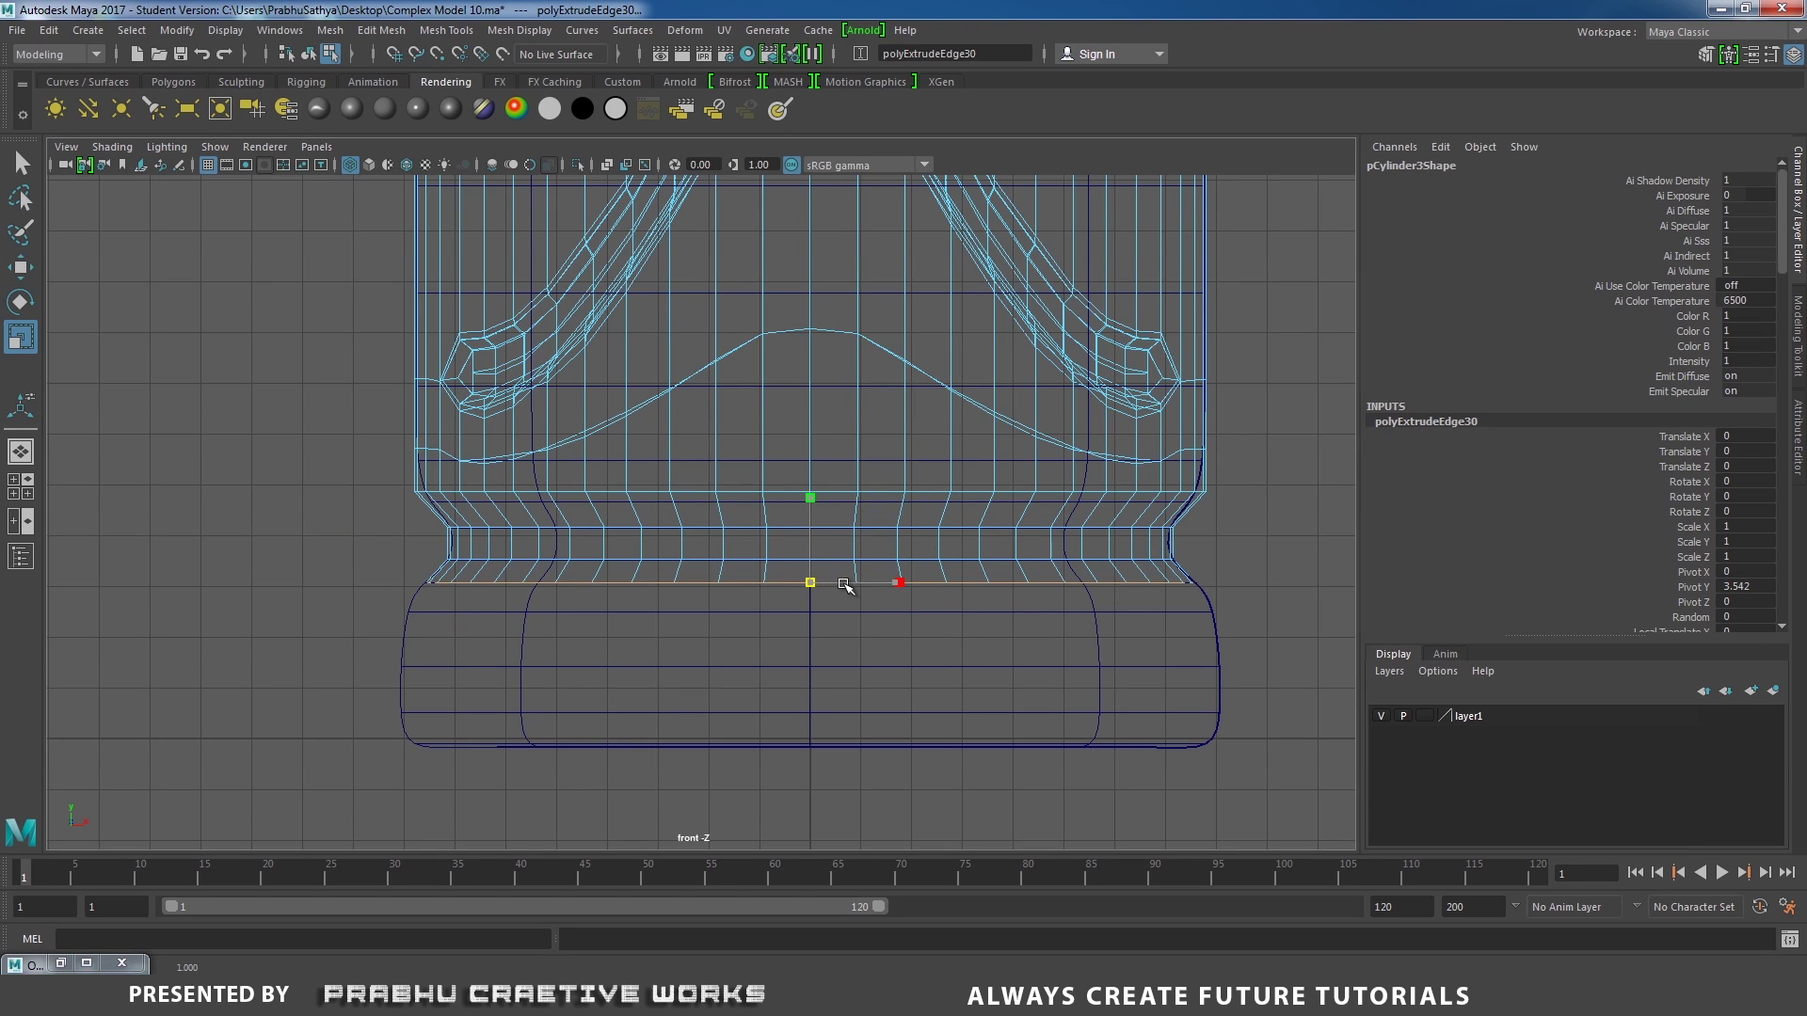
Extrude the bottom border edges down to a height of about 2.49 and scale them outward to the base's width.
{"action": "right_click_drag", "start_coordinate": [980, 618], "coordinate": [980, 653], "text": "shift"}
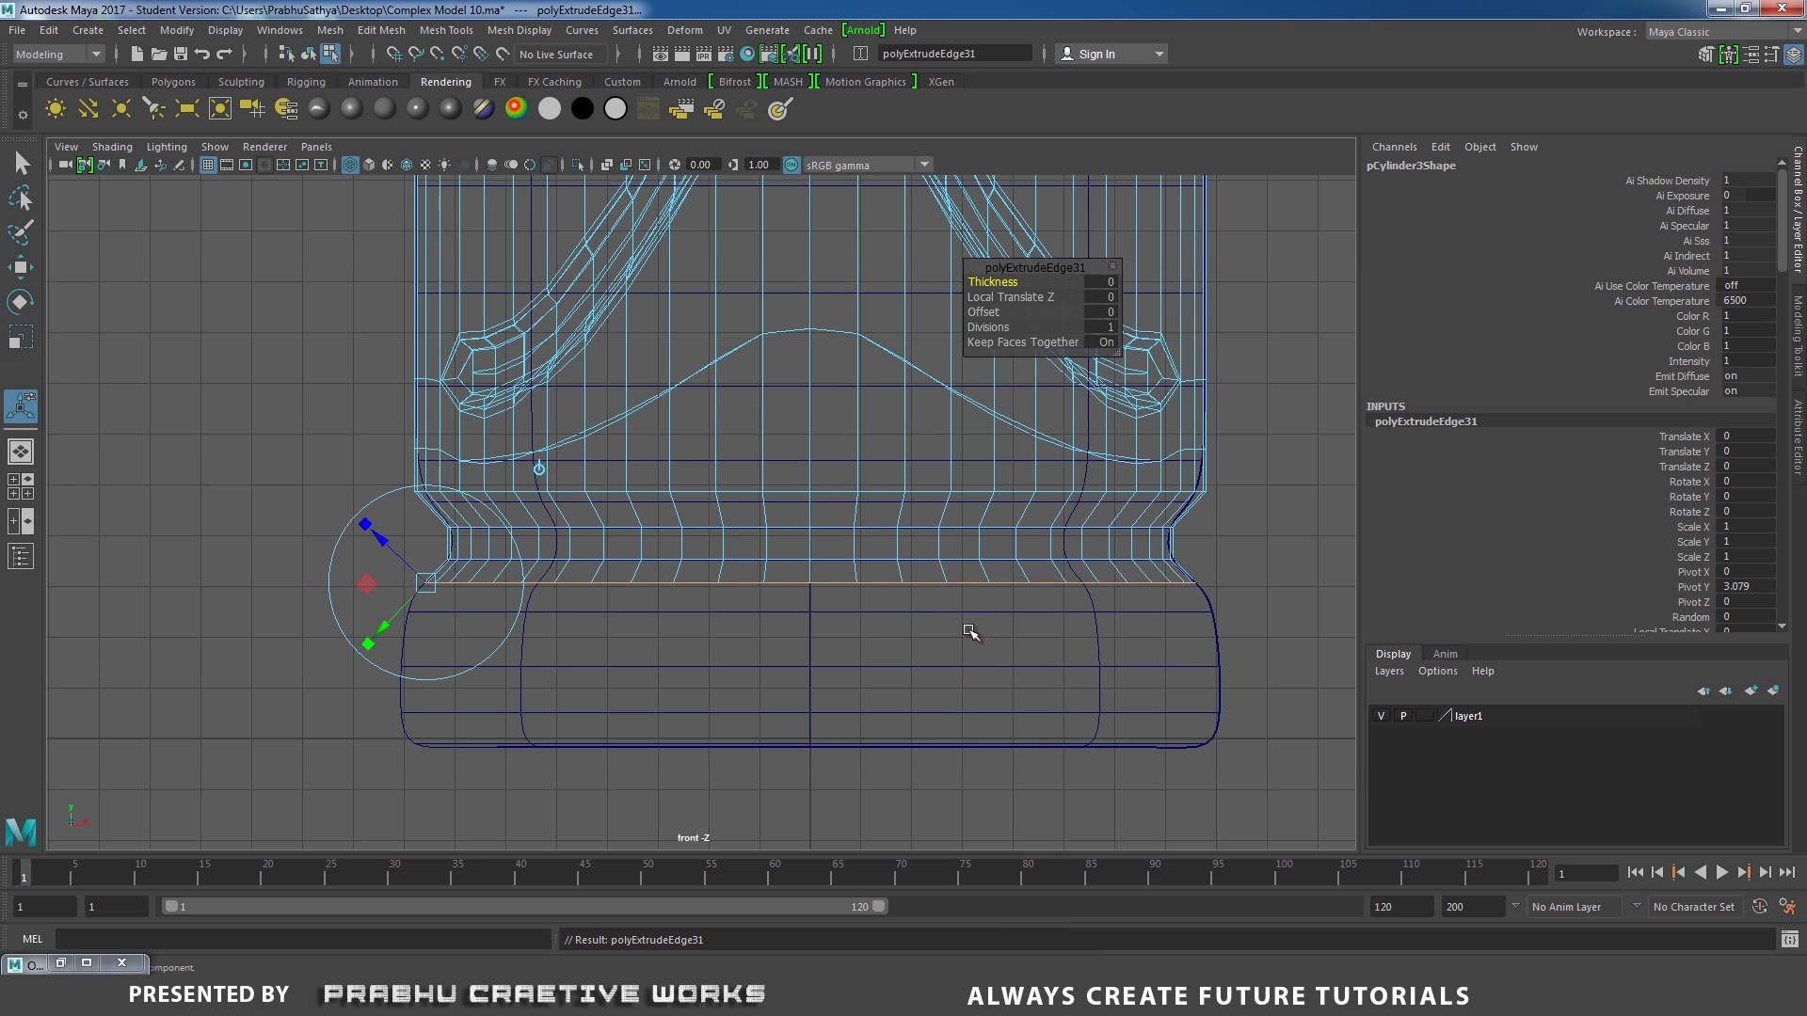
{"action": "key", "text": "w"}
{"action": "left_click_drag", "start_coordinate": [808, 492], "coordinate": [811, 520]}
{"action": "key", "text": "r"}
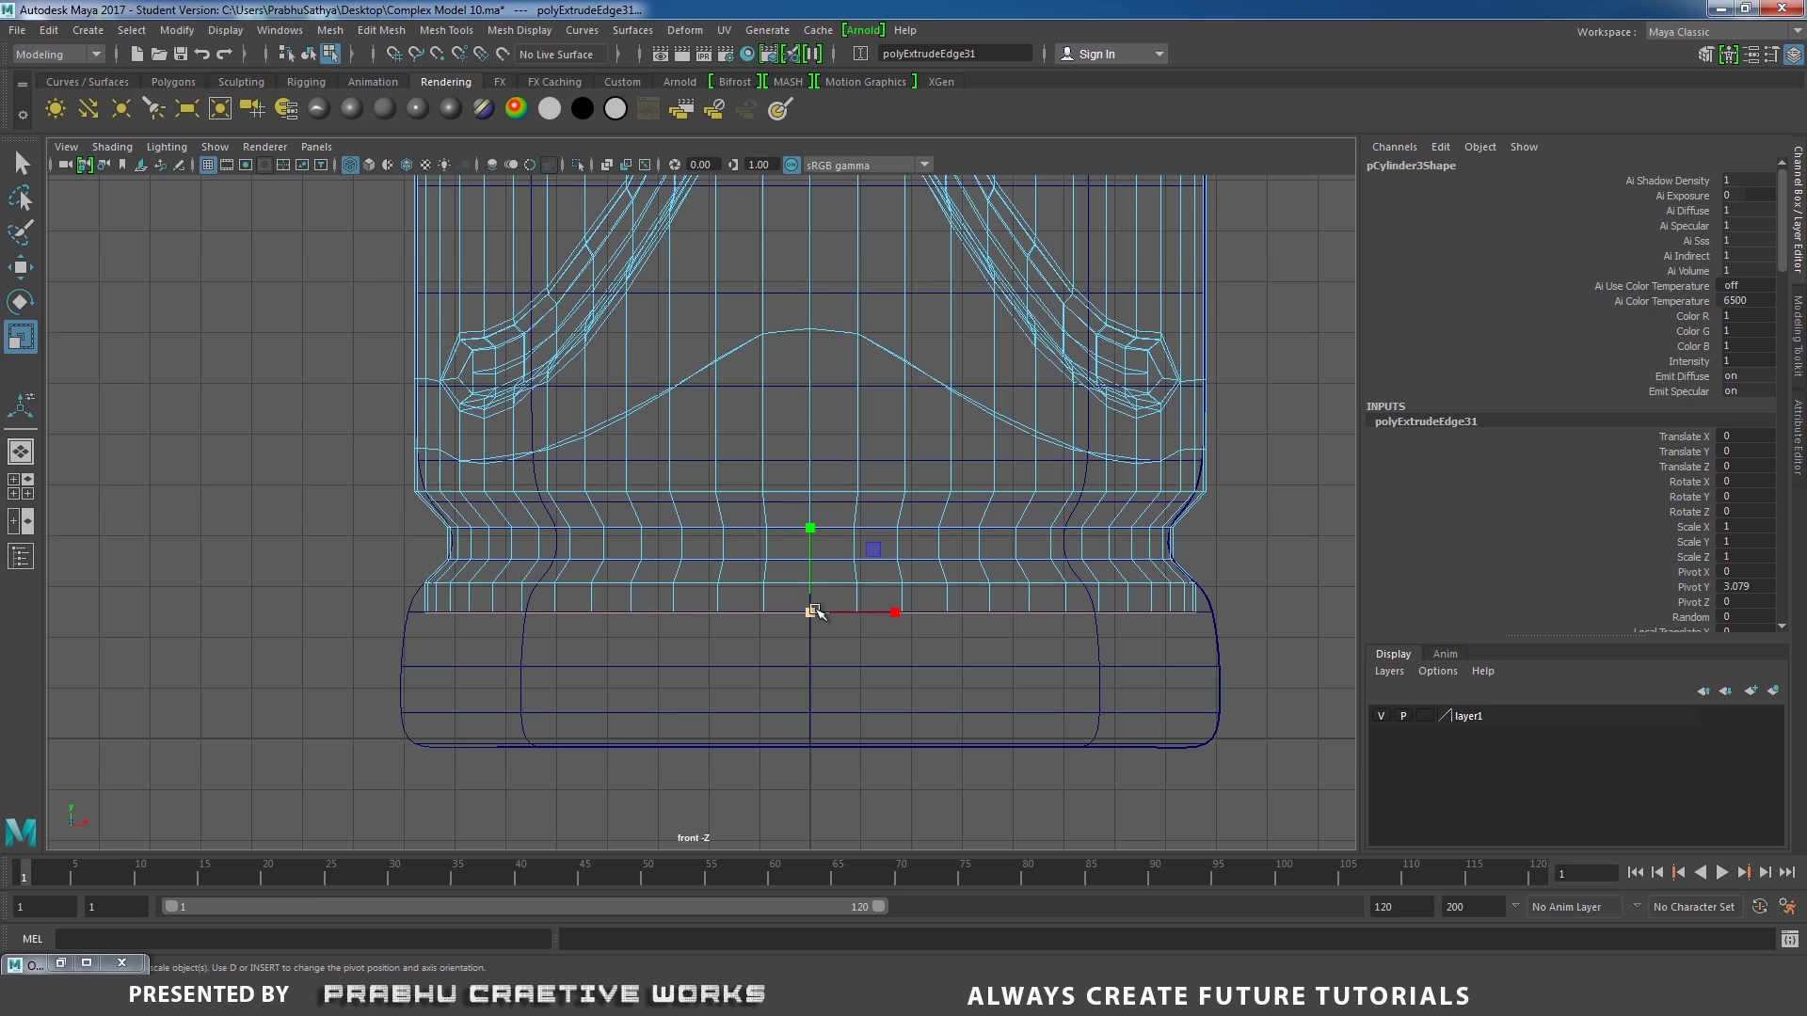
{"action": "left_click_drag", "start_coordinate": [815, 612], "coordinate": [839, 613]}
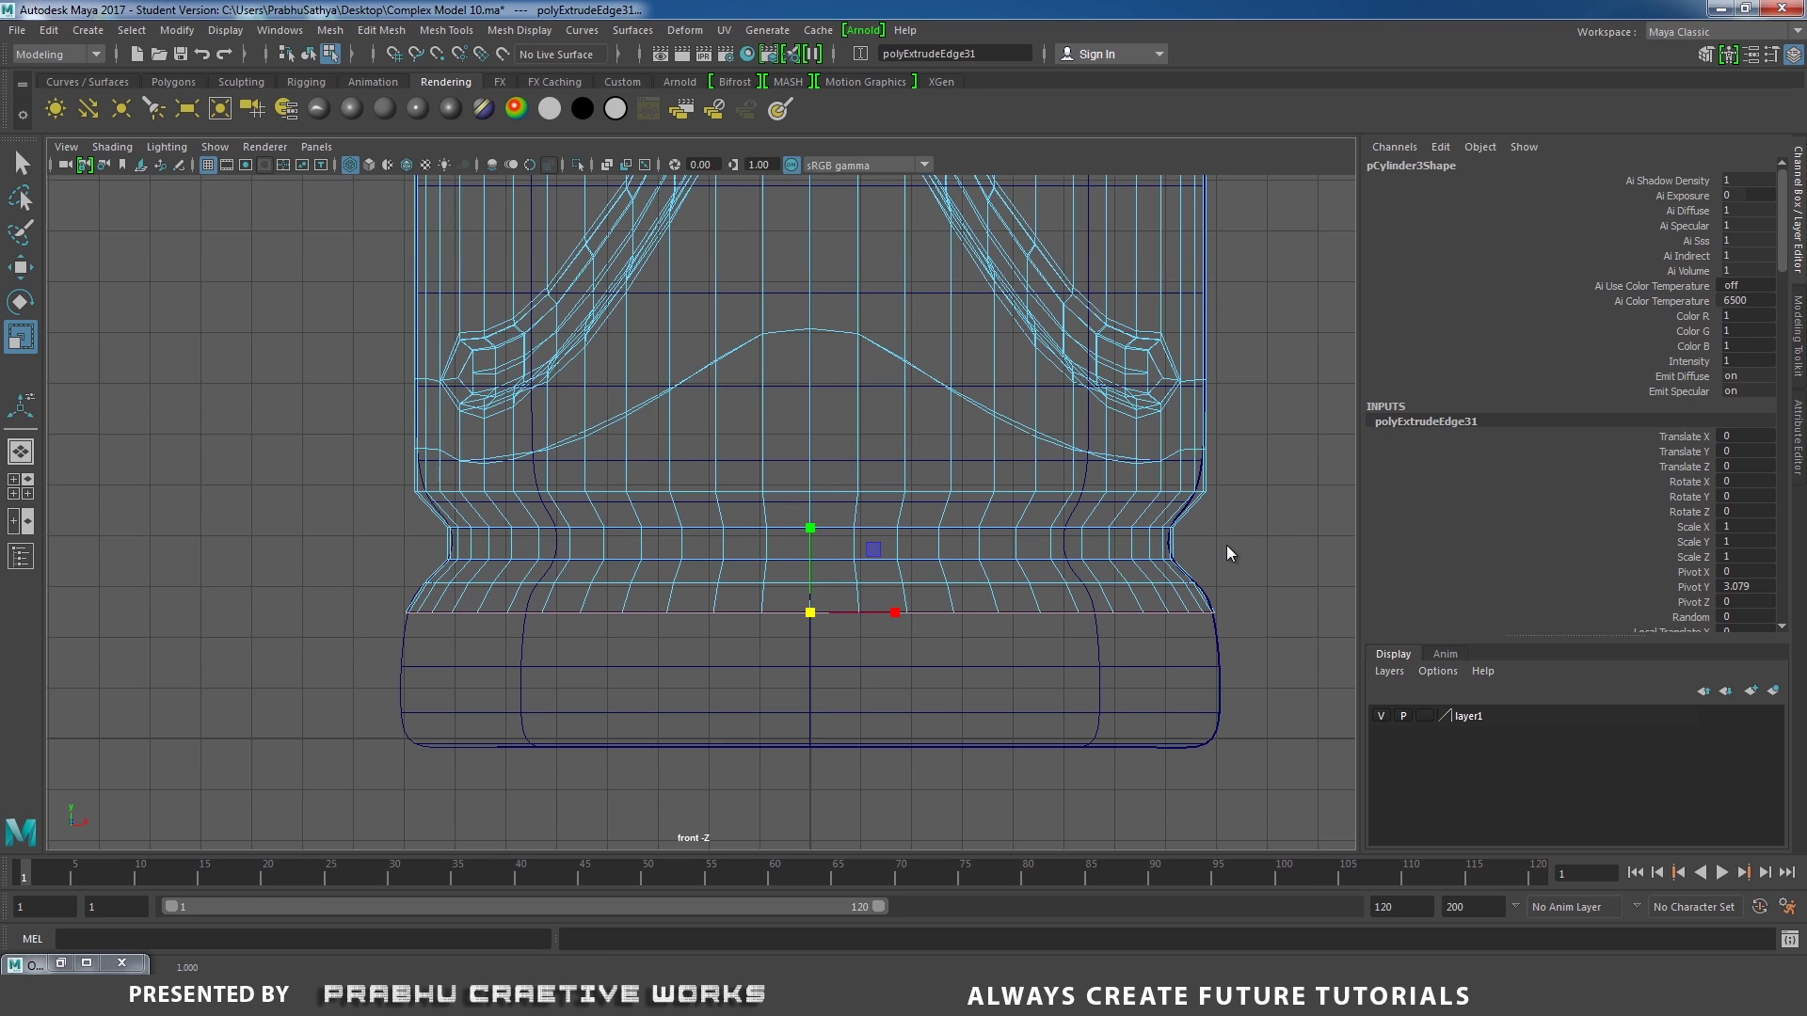
Extrude the bottom border edges down to a height of about 1.43 and scale them slightly outward to match the profile.
{"action": "key", "text": "ctrl+e"}
{"action": "key", "text": "w"}
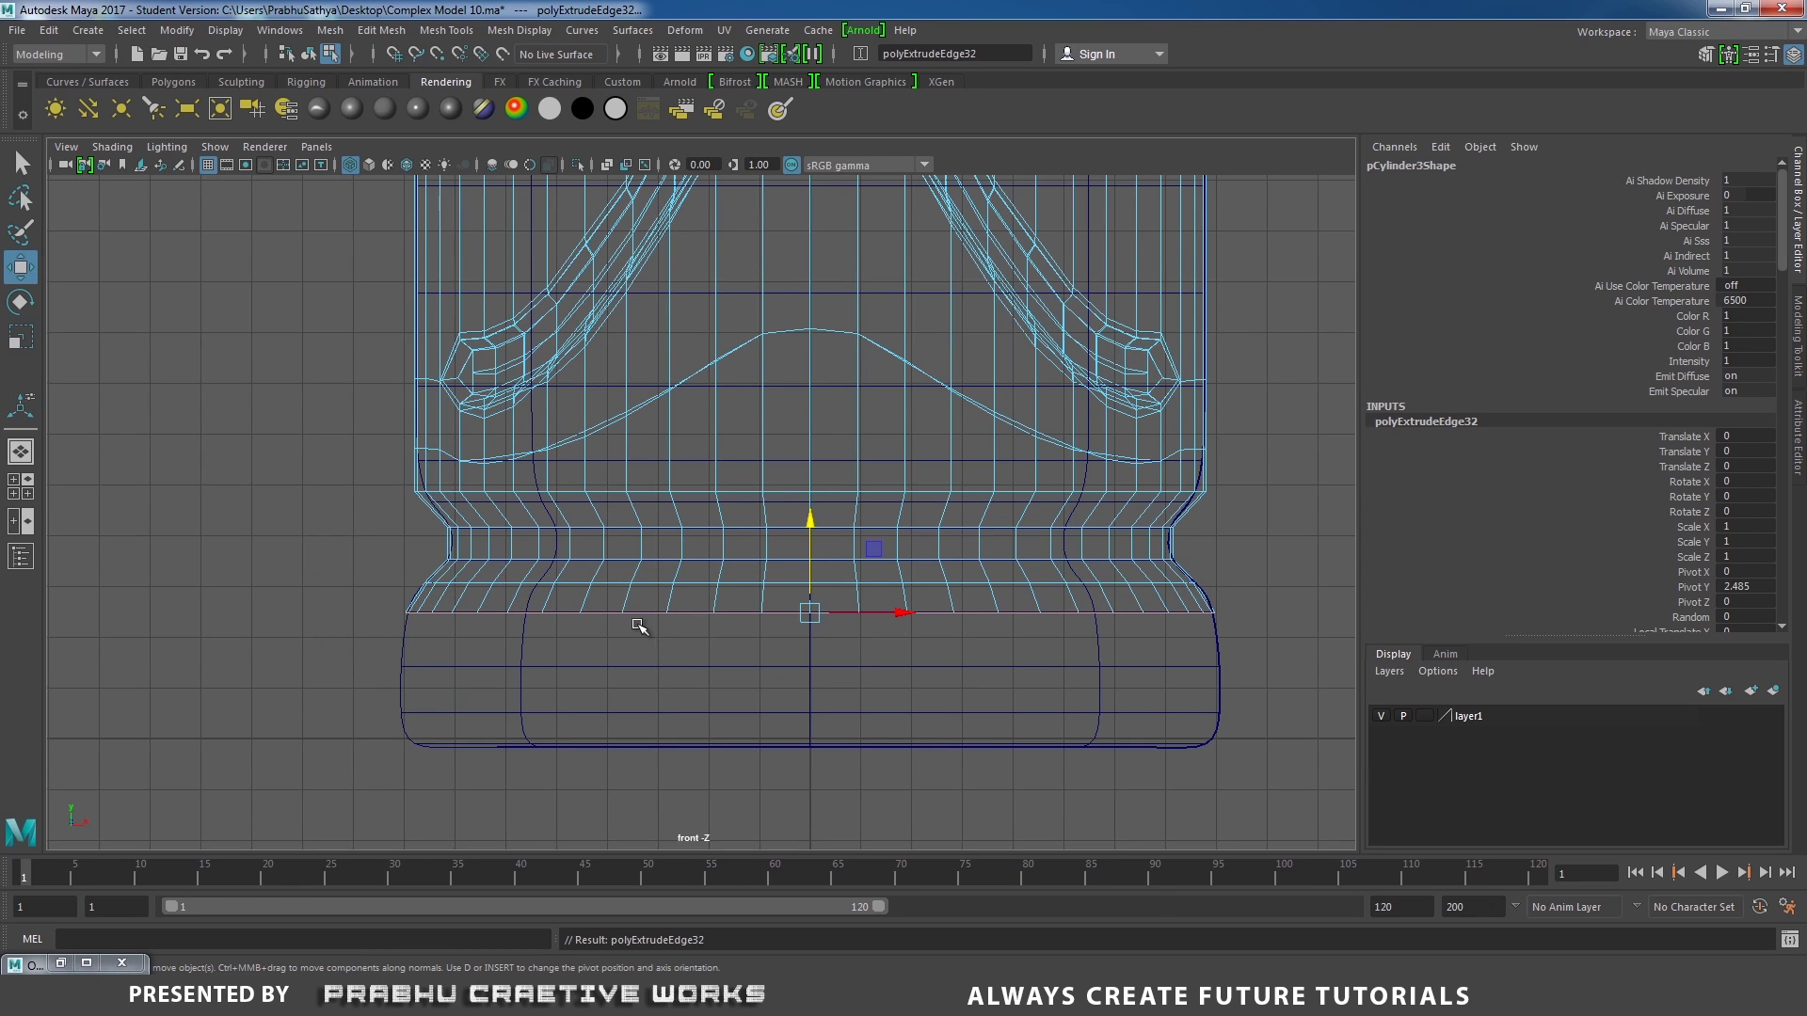
{"action": "left_click_drag", "start_coordinate": [815, 525], "coordinate": [815, 580]}
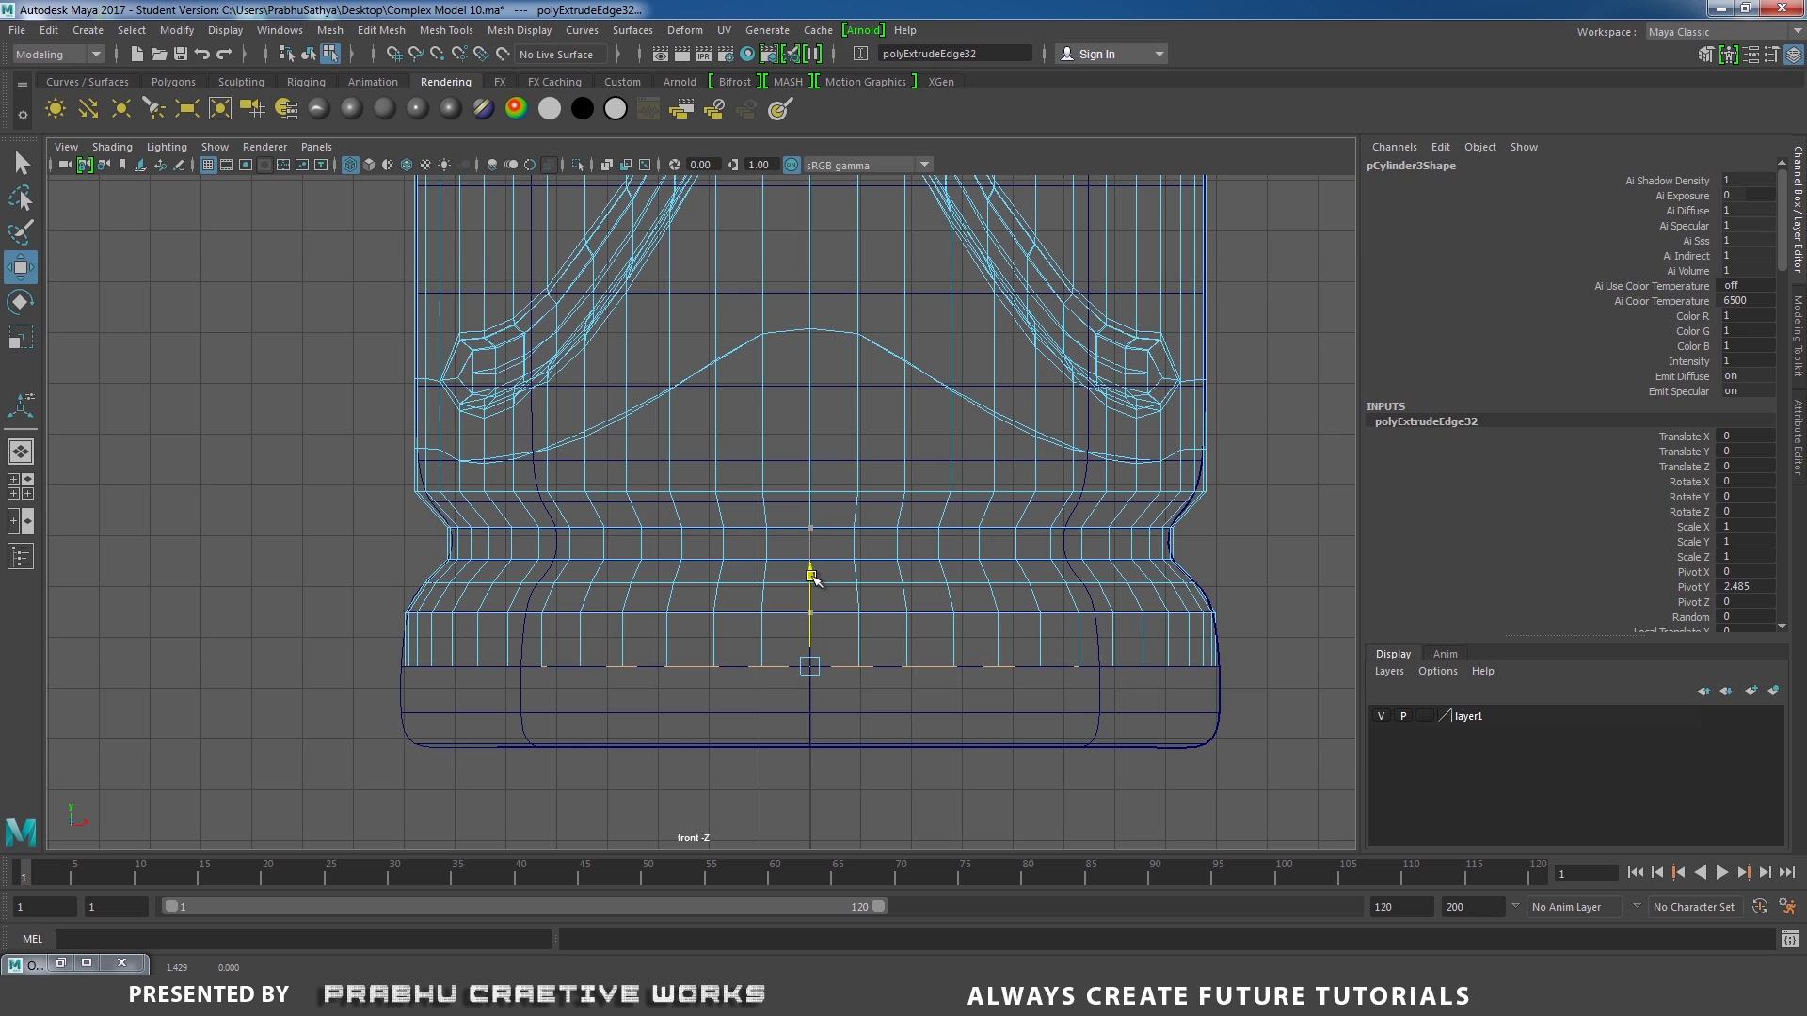
{"action": "key", "text": "r"}
{"action": "left_click_drag", "start_coordinate": [810, 667], "coordinate": [816, 668]}
Extrude the bottom border edges down to a height of about 0.48 and scale them slightly to follow the base profile.
{"action": "right_click_drag", "start_coordinate": [1258, 550], "coordinate": [1233, 601], "text": "shift"}
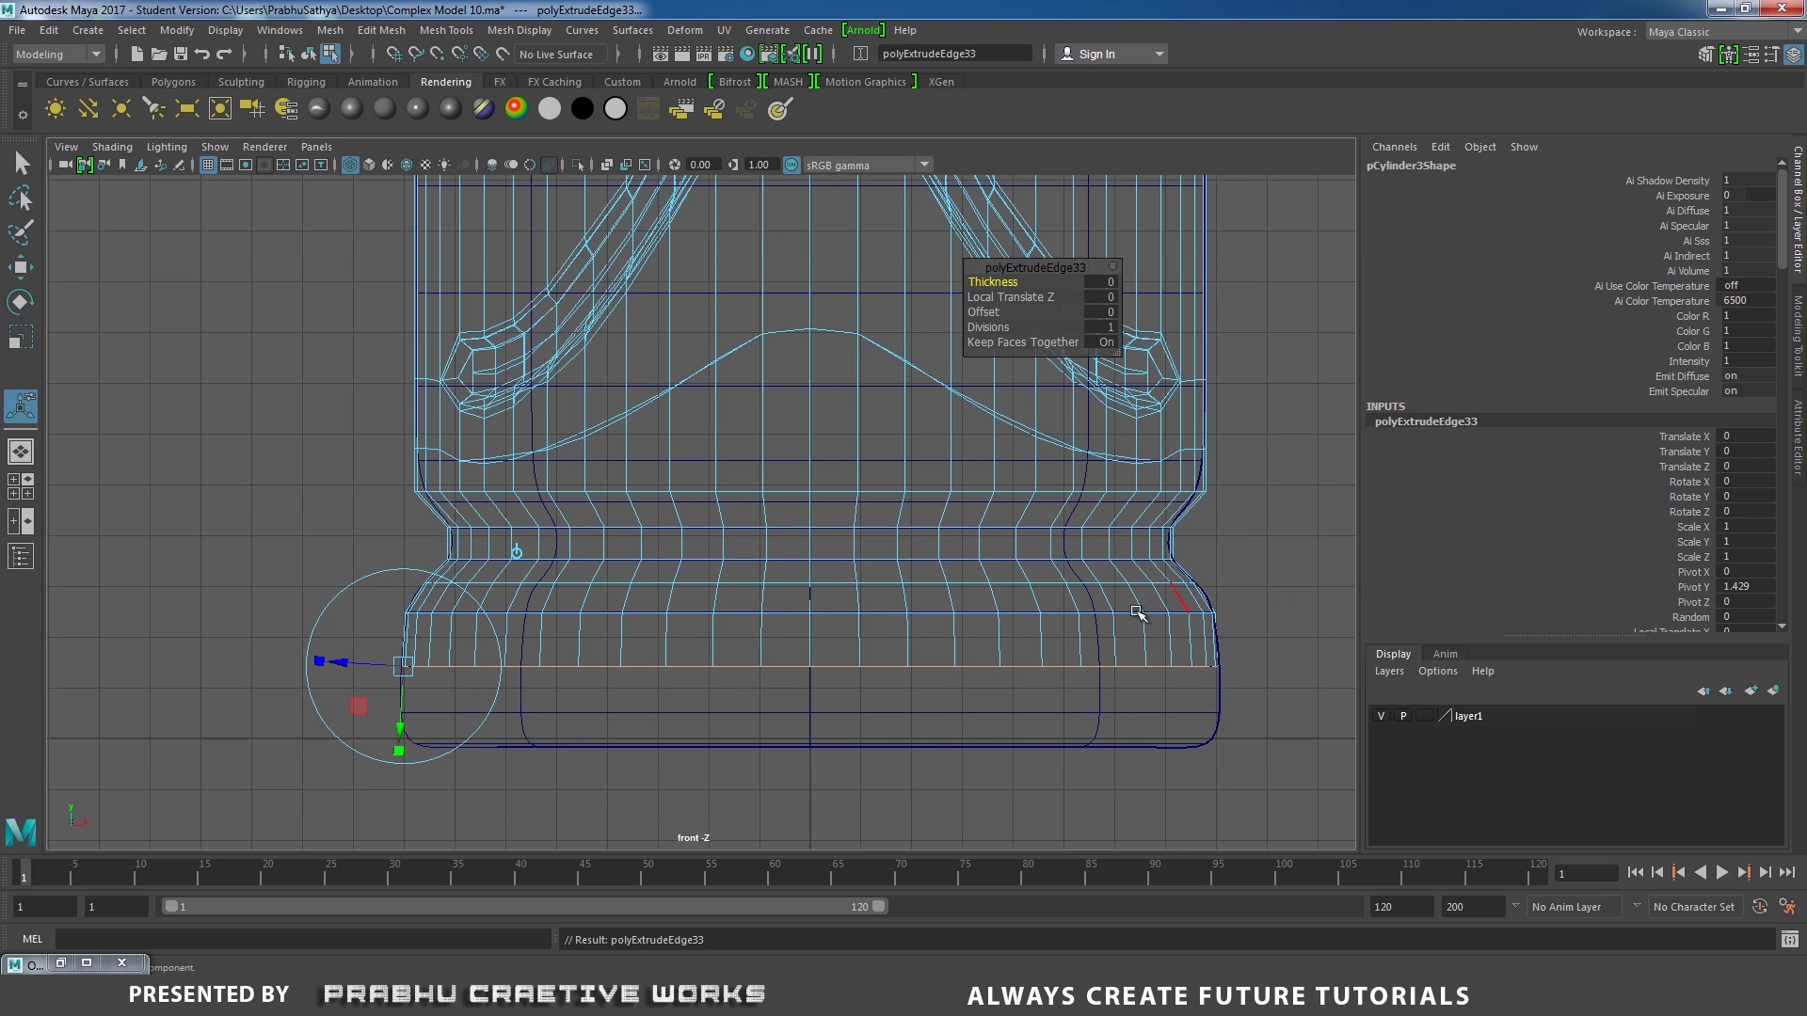
{"action": "key", "text": "w"}
{"action": "left_click_drag", "start_coordinate": [810, 573], "coordinate": [810, 618]}
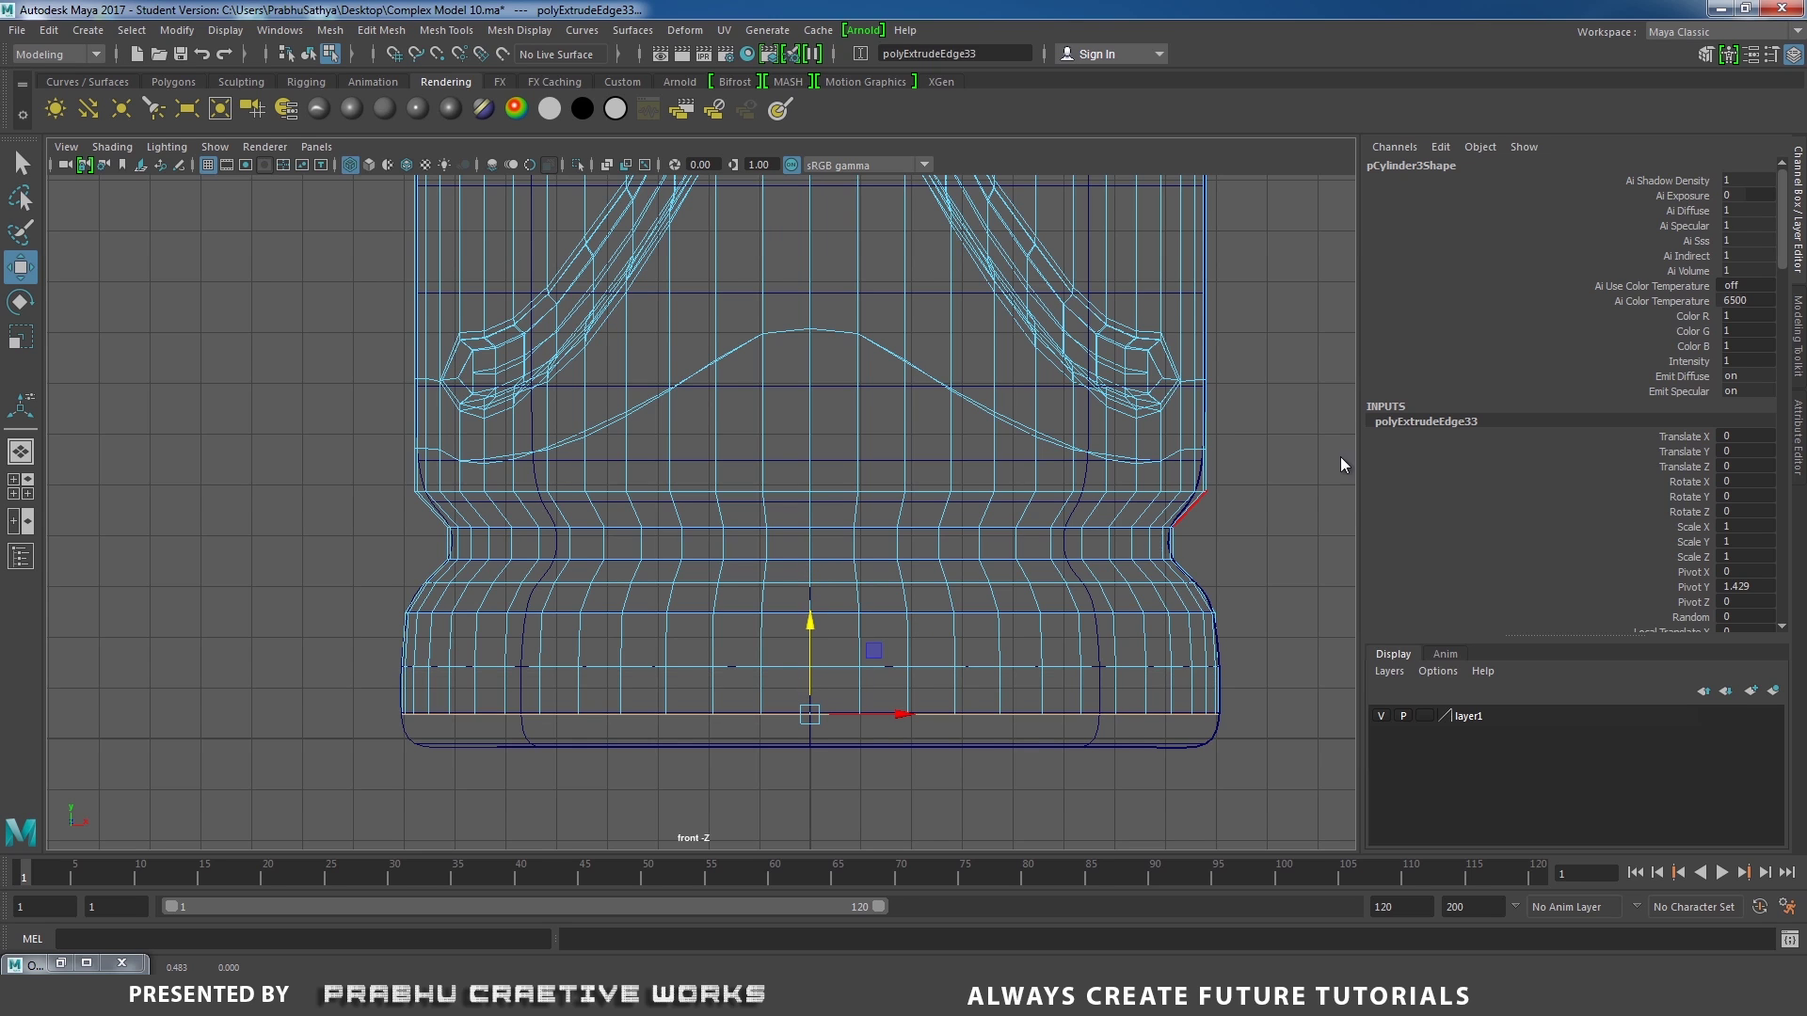
{"action": "key", "text": "r"}
{"action": "left_click_drag", "start_coordinate": [811, 714], "coordinate": [883, 703]}
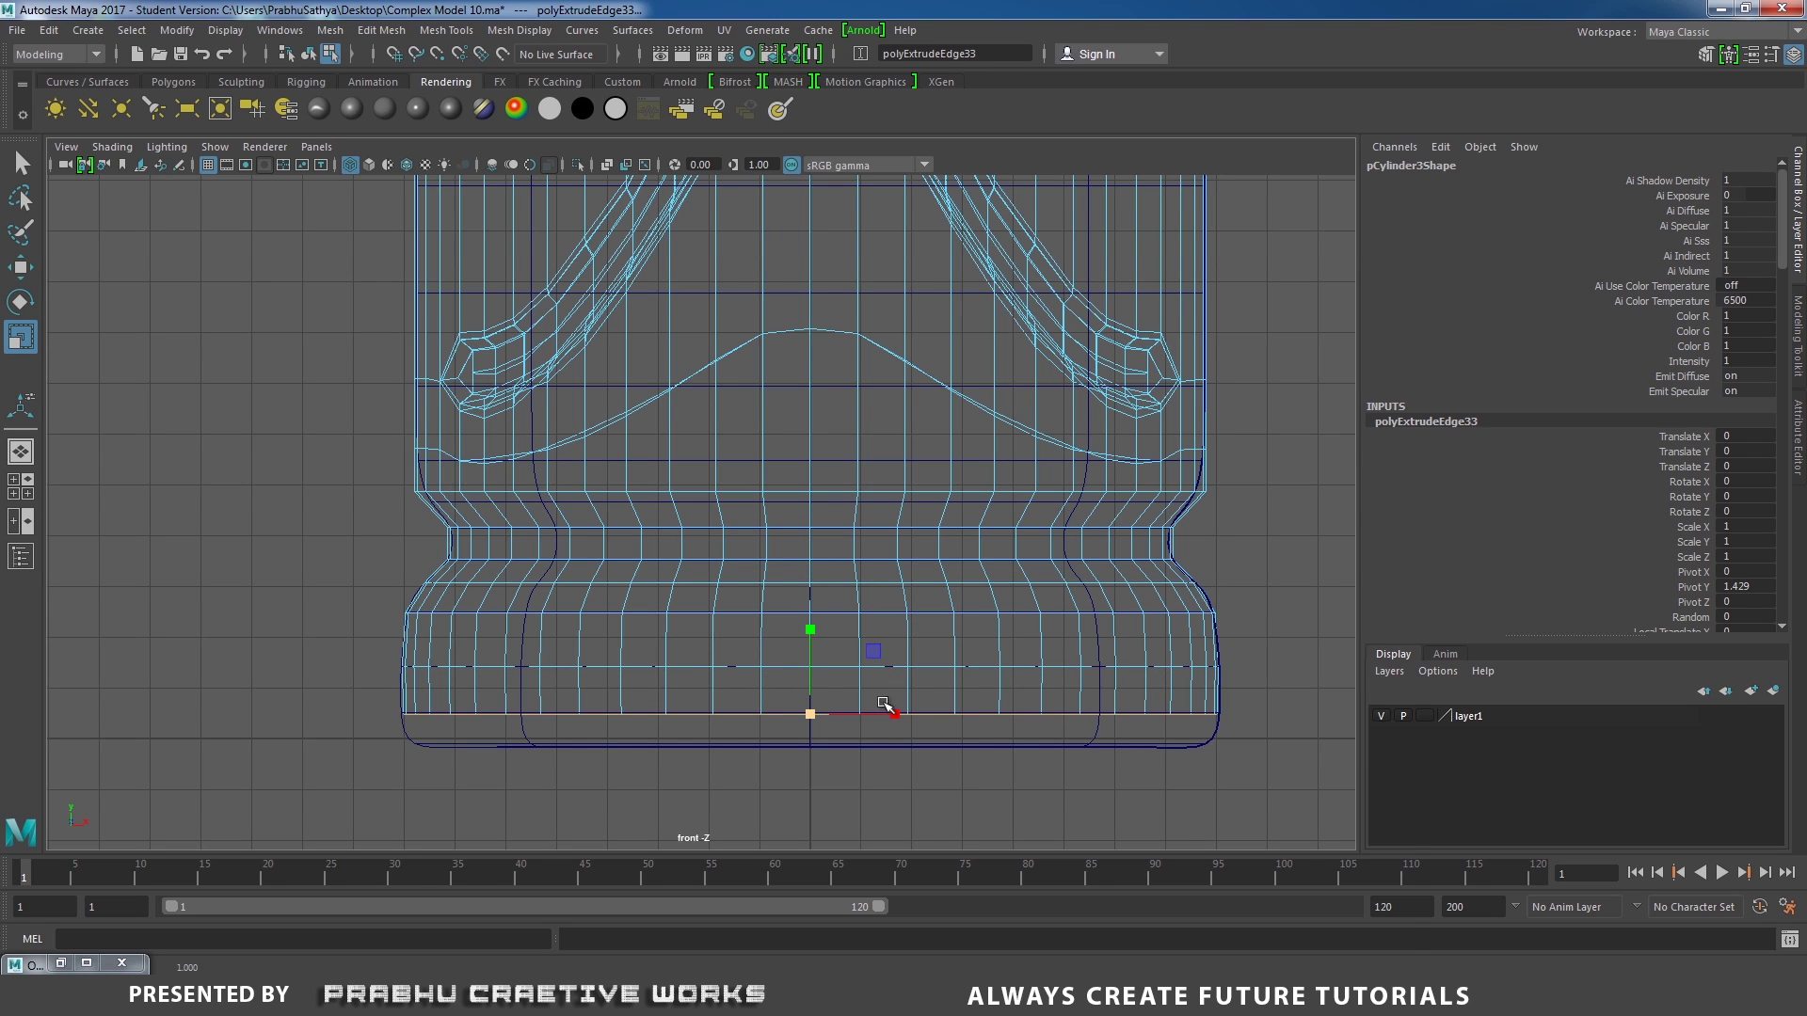
Extrude the bottom border edges down to a height of about -0.15 and scale them to the base's lower edge.
{"action": "right_click_drag", "start_coordinate": [1336, 624], "coordinate": [1336, 556], "text": "shift"}
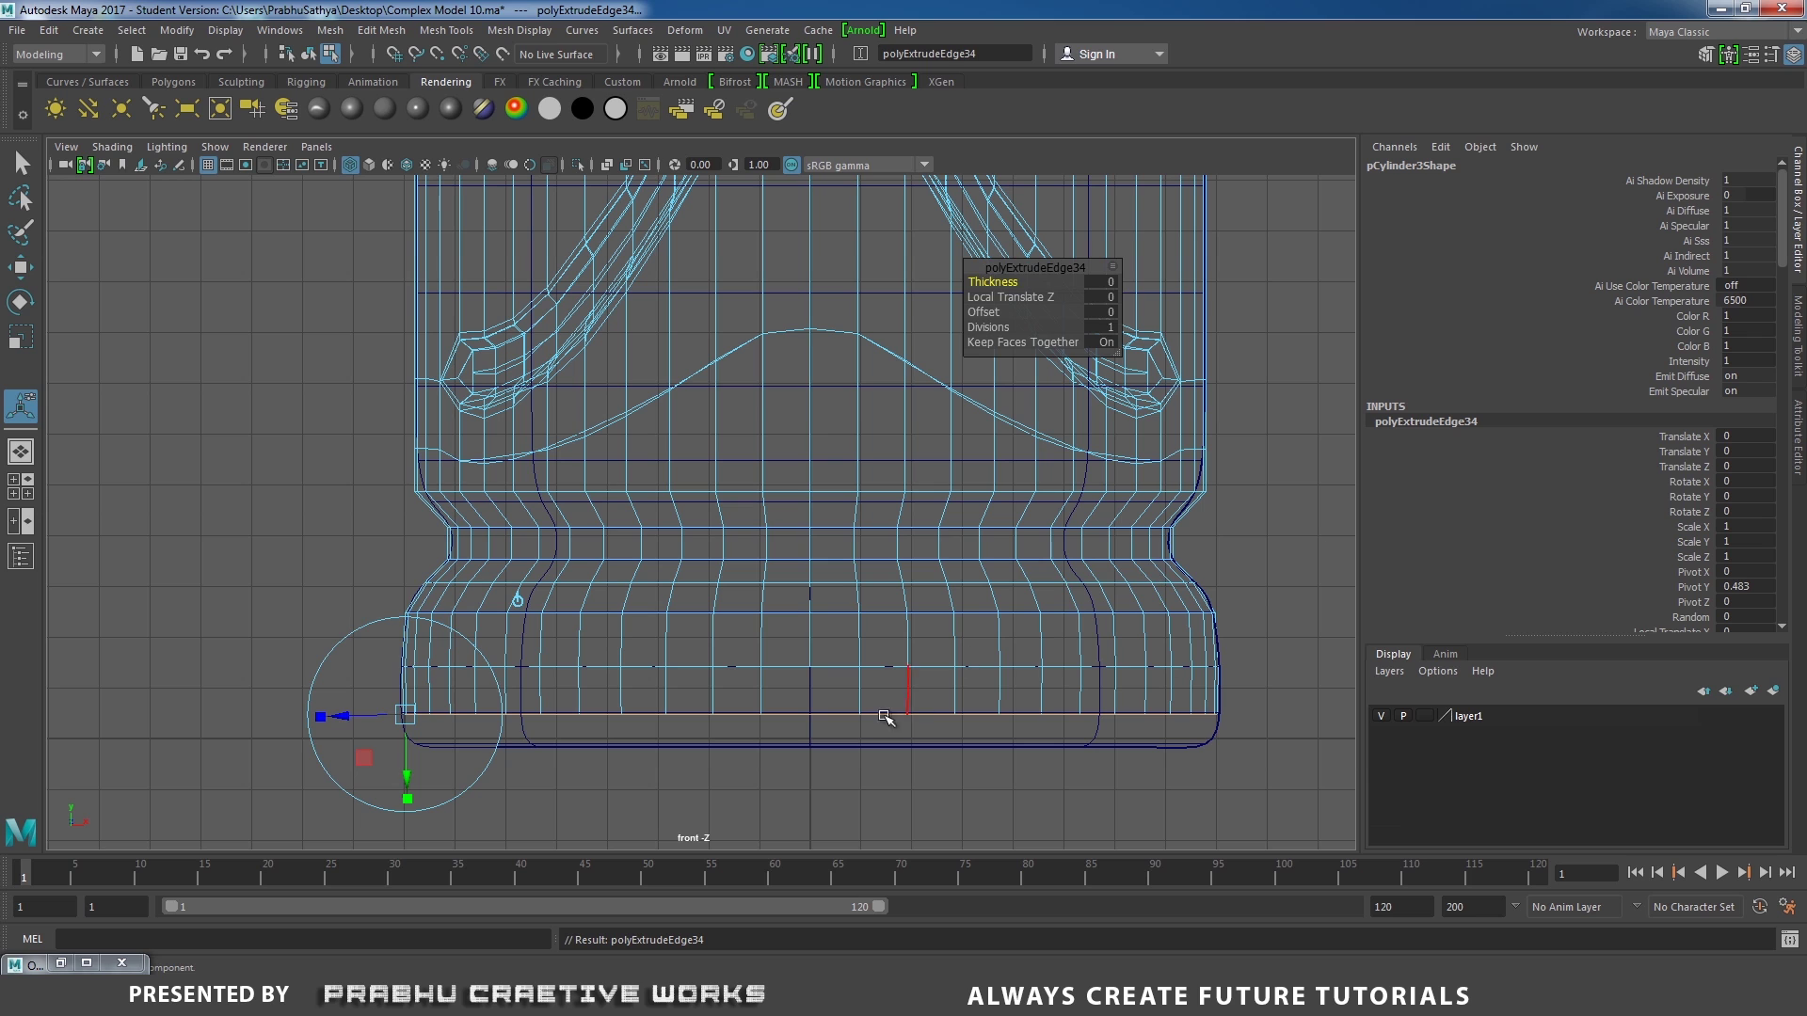
{"action": "left_click_drag", "start_coordinate": [811, 617], "coordinate": [814, 659]}
{"action": "key", "text": "r"}
{"action": "left_click_drag", "start_coordinate": [808, 747], "coordinate": [817, 670]}
Show the bottle shaded in the perspective view in object mode and hide layer1.
{"action": "key", "text": "space"}
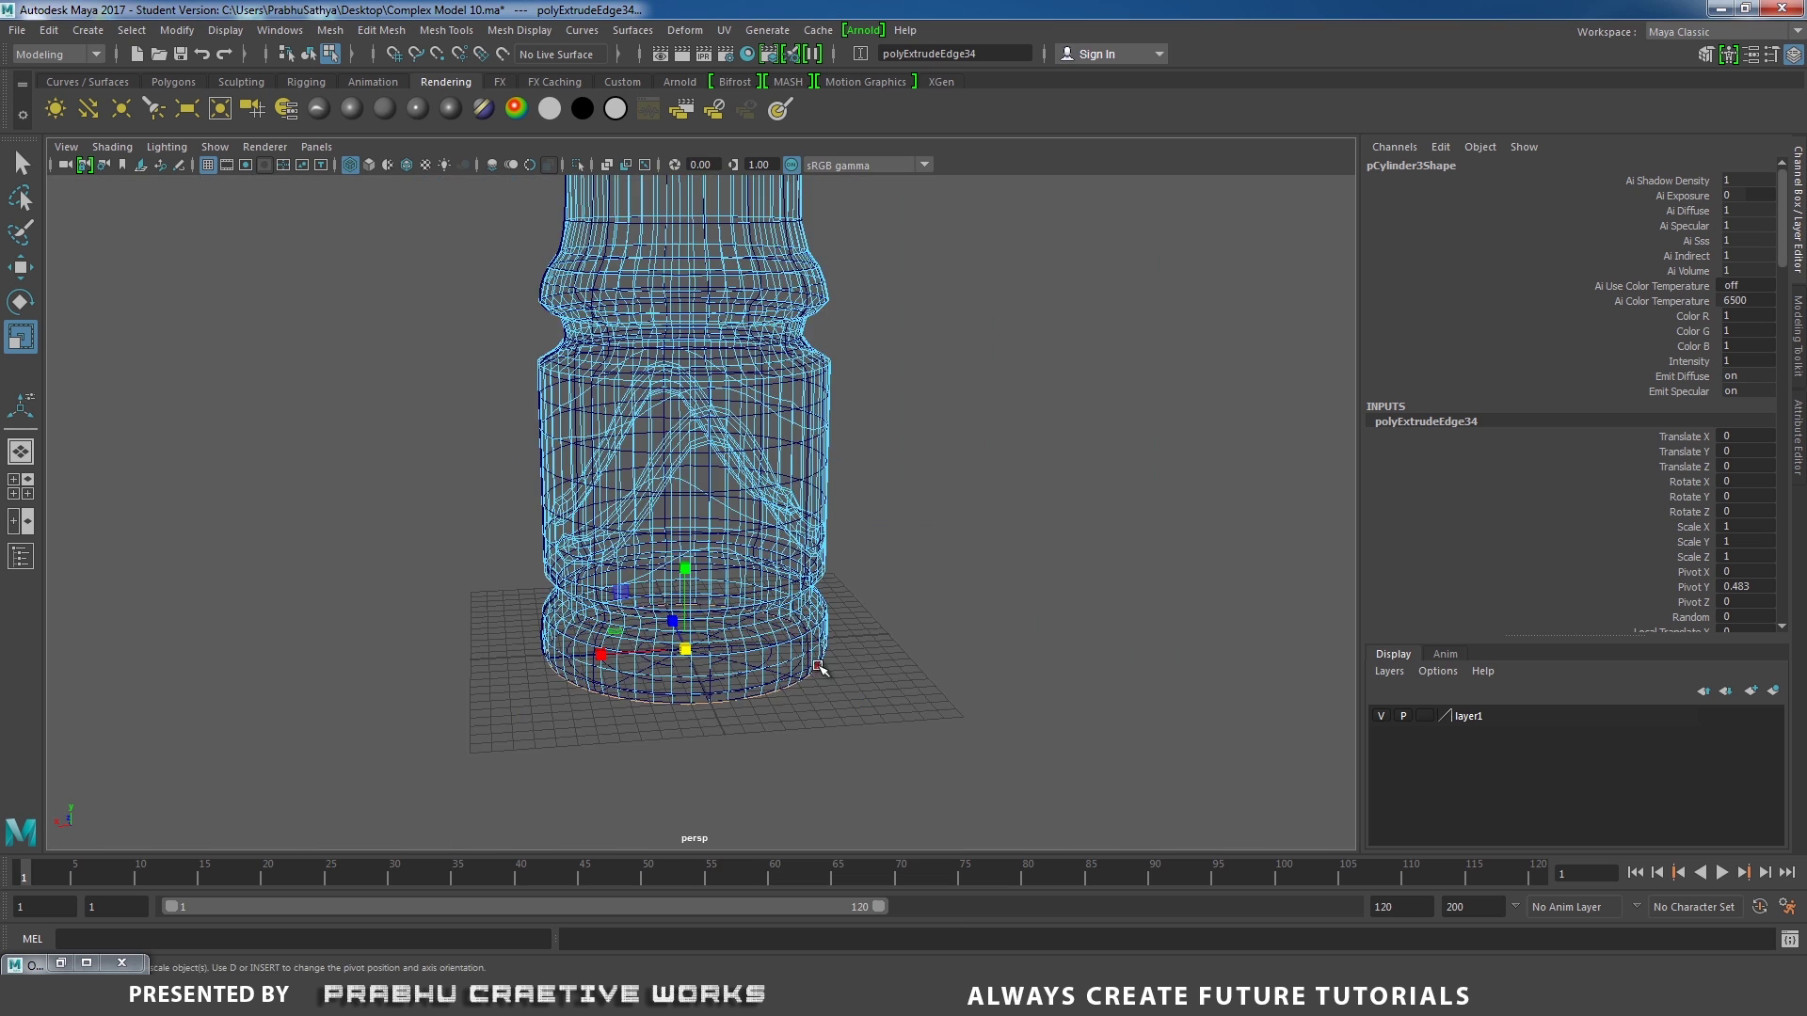
{"action": "right_click_drag", "start_coordinate": [1009, 644], "coordinate": [753, 638], "text": "alt"}
{"action": "left_click_drag", "start_coordinate": [752, 638], "coordinate": [798, 584], "text": "alt"}
{"action": "middle_click_drag", "start_coordinate": [834, 523], "coordinate": [903, 687], "text": "alt"}
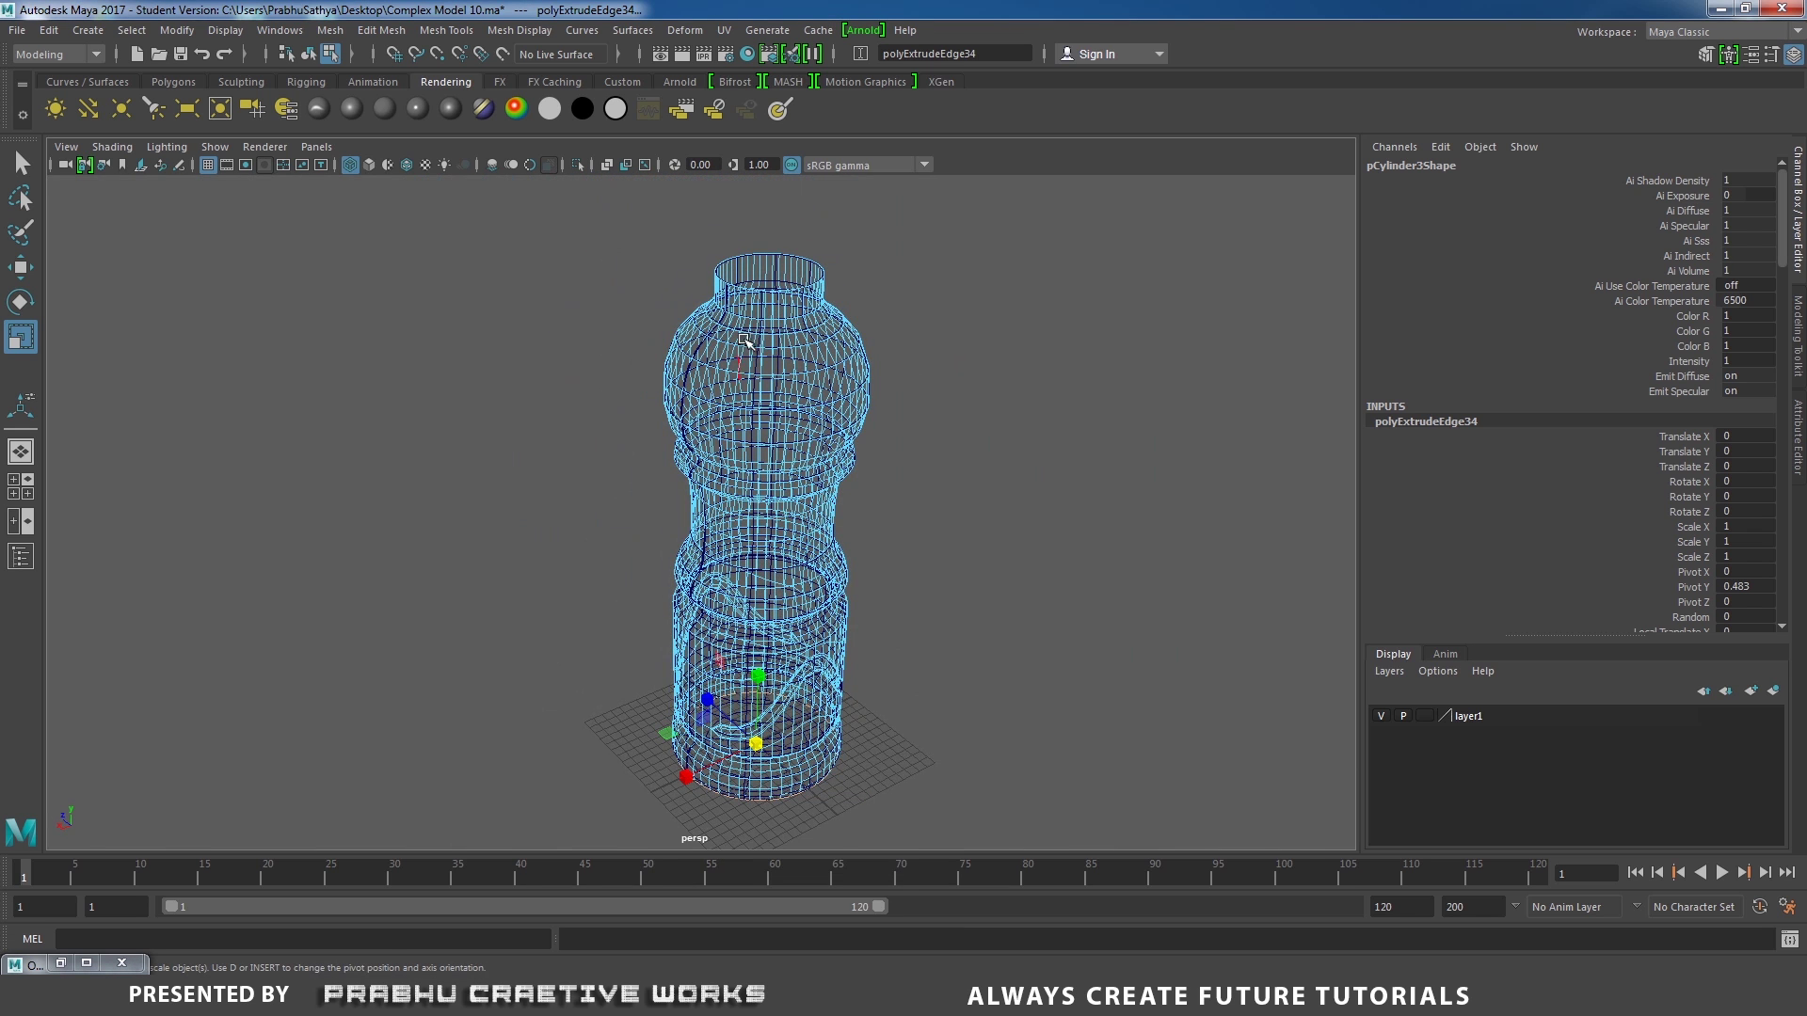
{"action": "right_click_drag", "start_coordinate": [744, 341], "coordinate": [816, 320]}
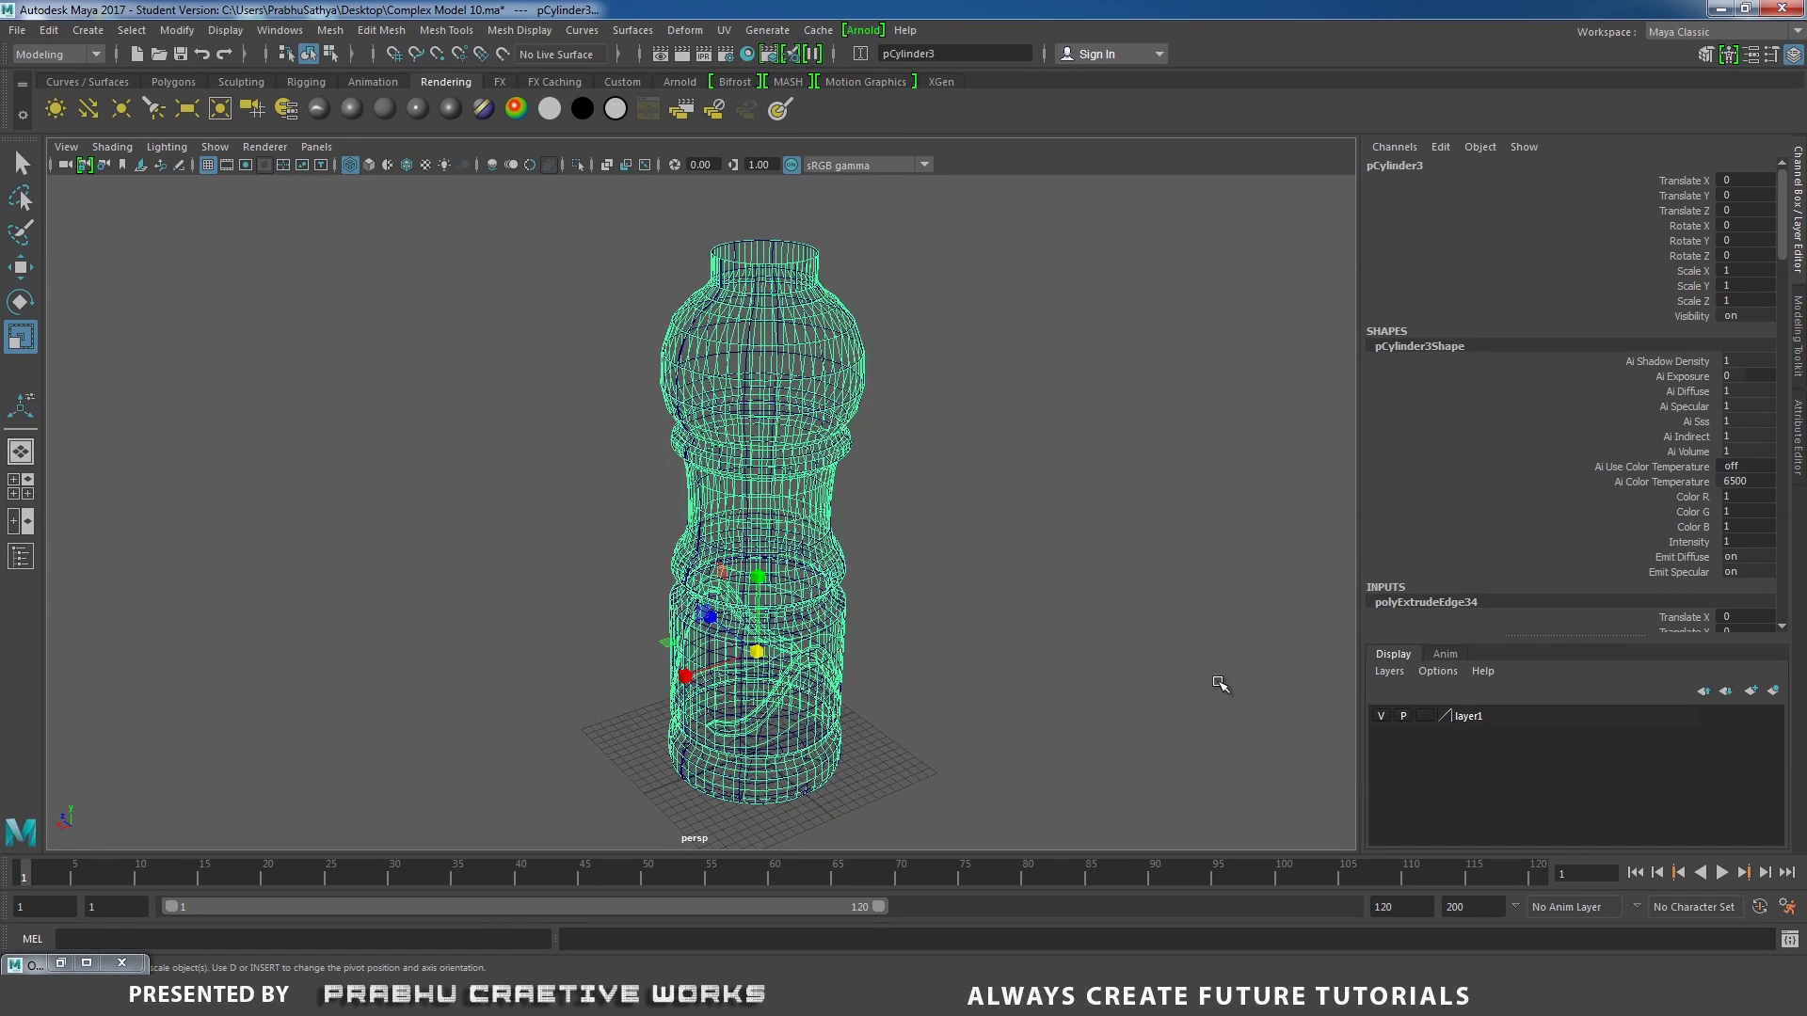
{"action": "key", "text": "5"}
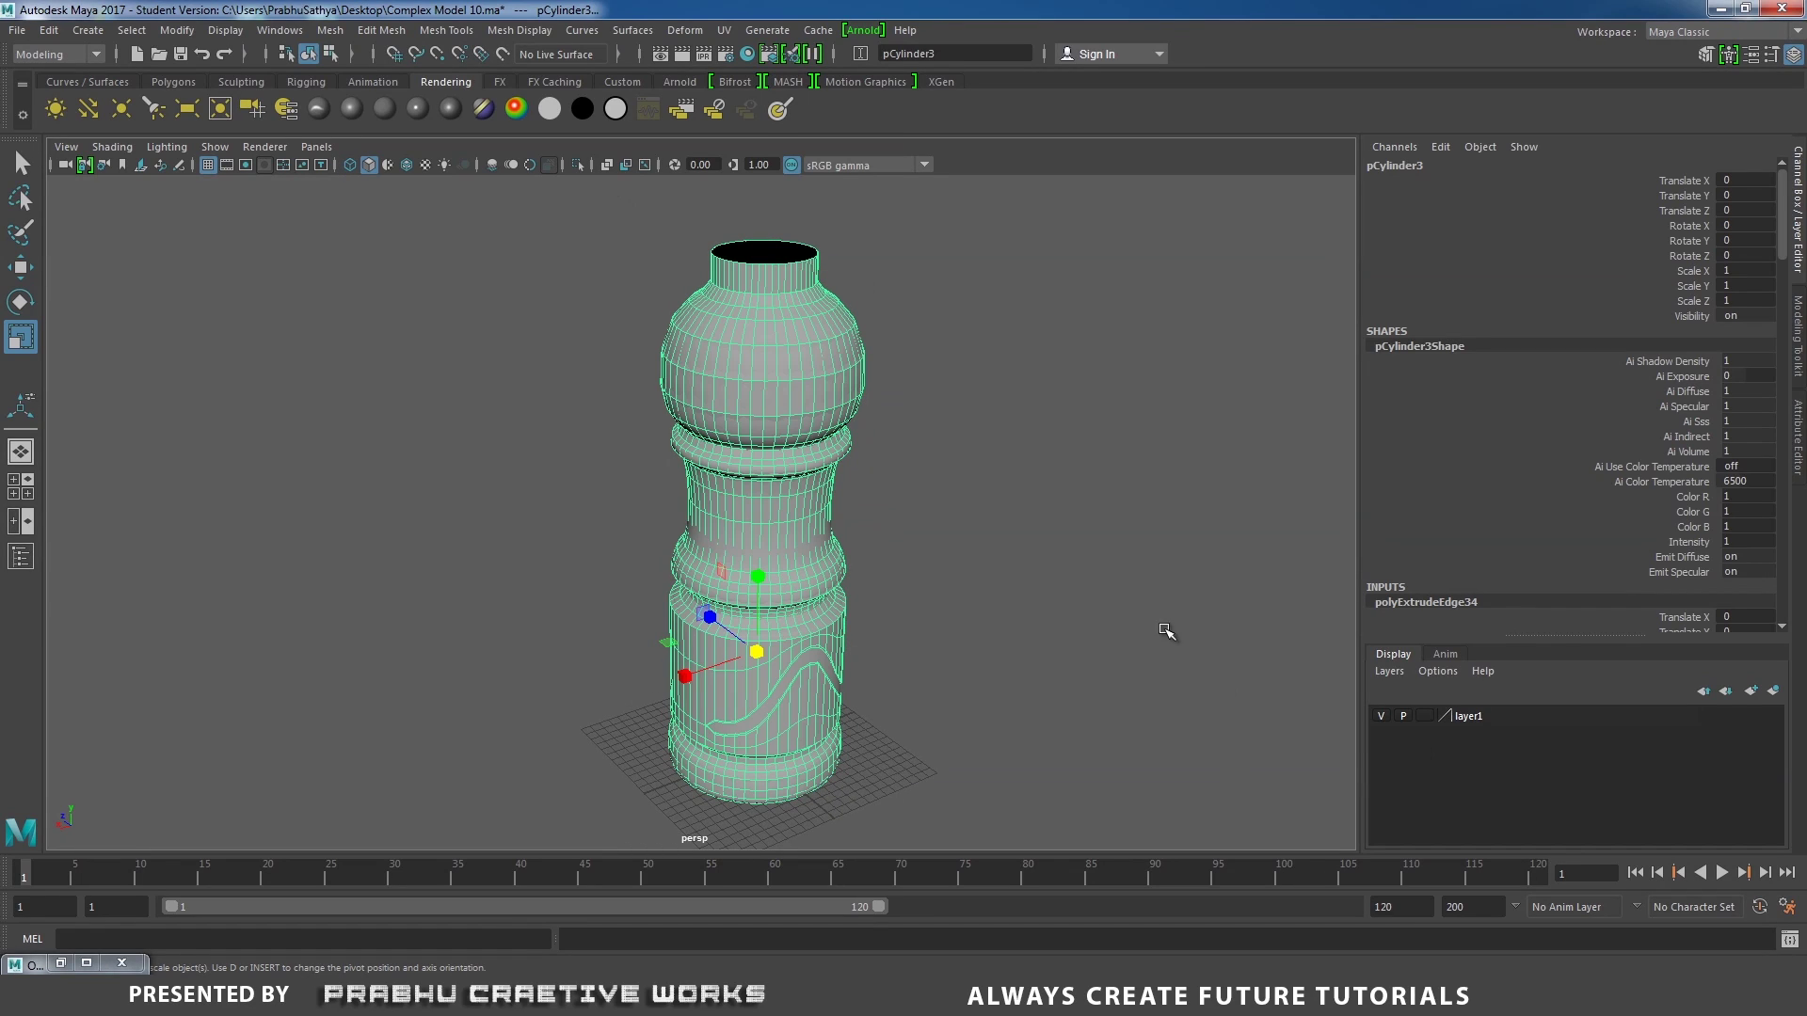
{"action": "left_click", "coordinate": [1382, 717]}
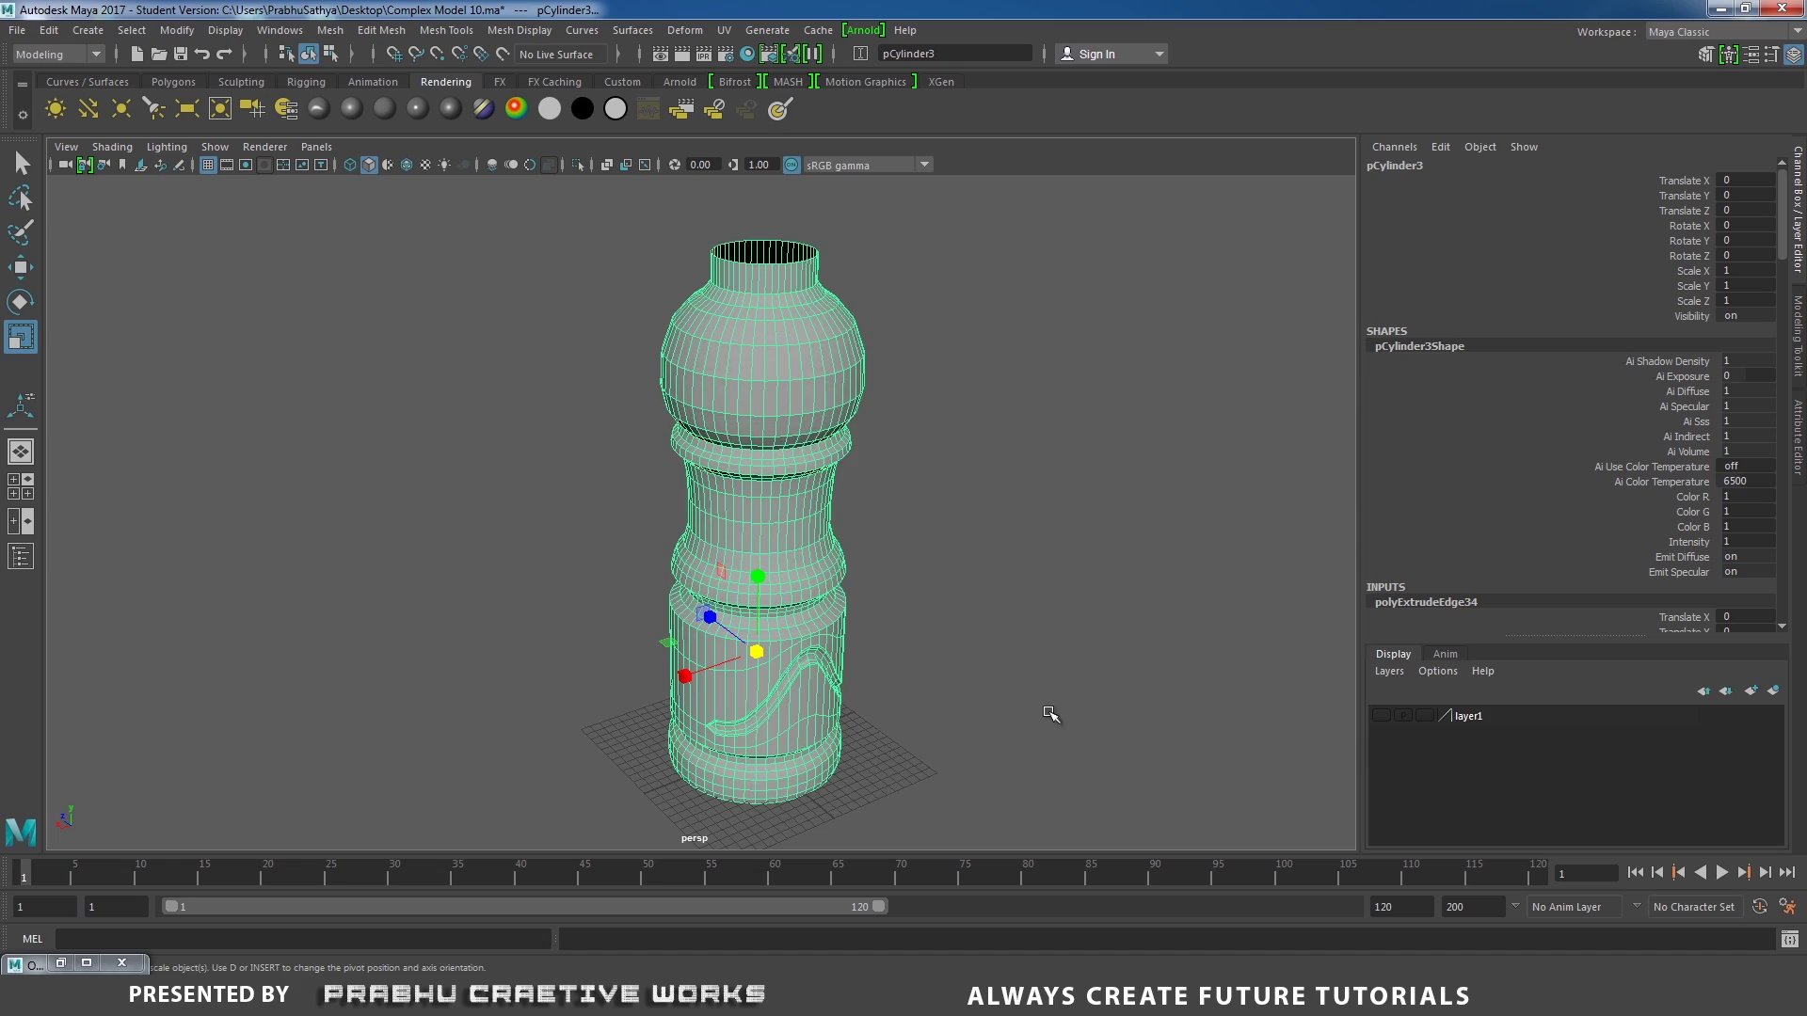
Extrude the border edge loop of the bottle's open bottom and scale it inward to form a flat outer base ring.
{"action": "left_click_drag", "start_coordinate": [1050, 718], "coordinate": [999, 632], "text": "alt"}
{"action": "right_click_drag", "start_coordinate": [956, 555], "coordinate": [1005, 686], "text": "alt"}
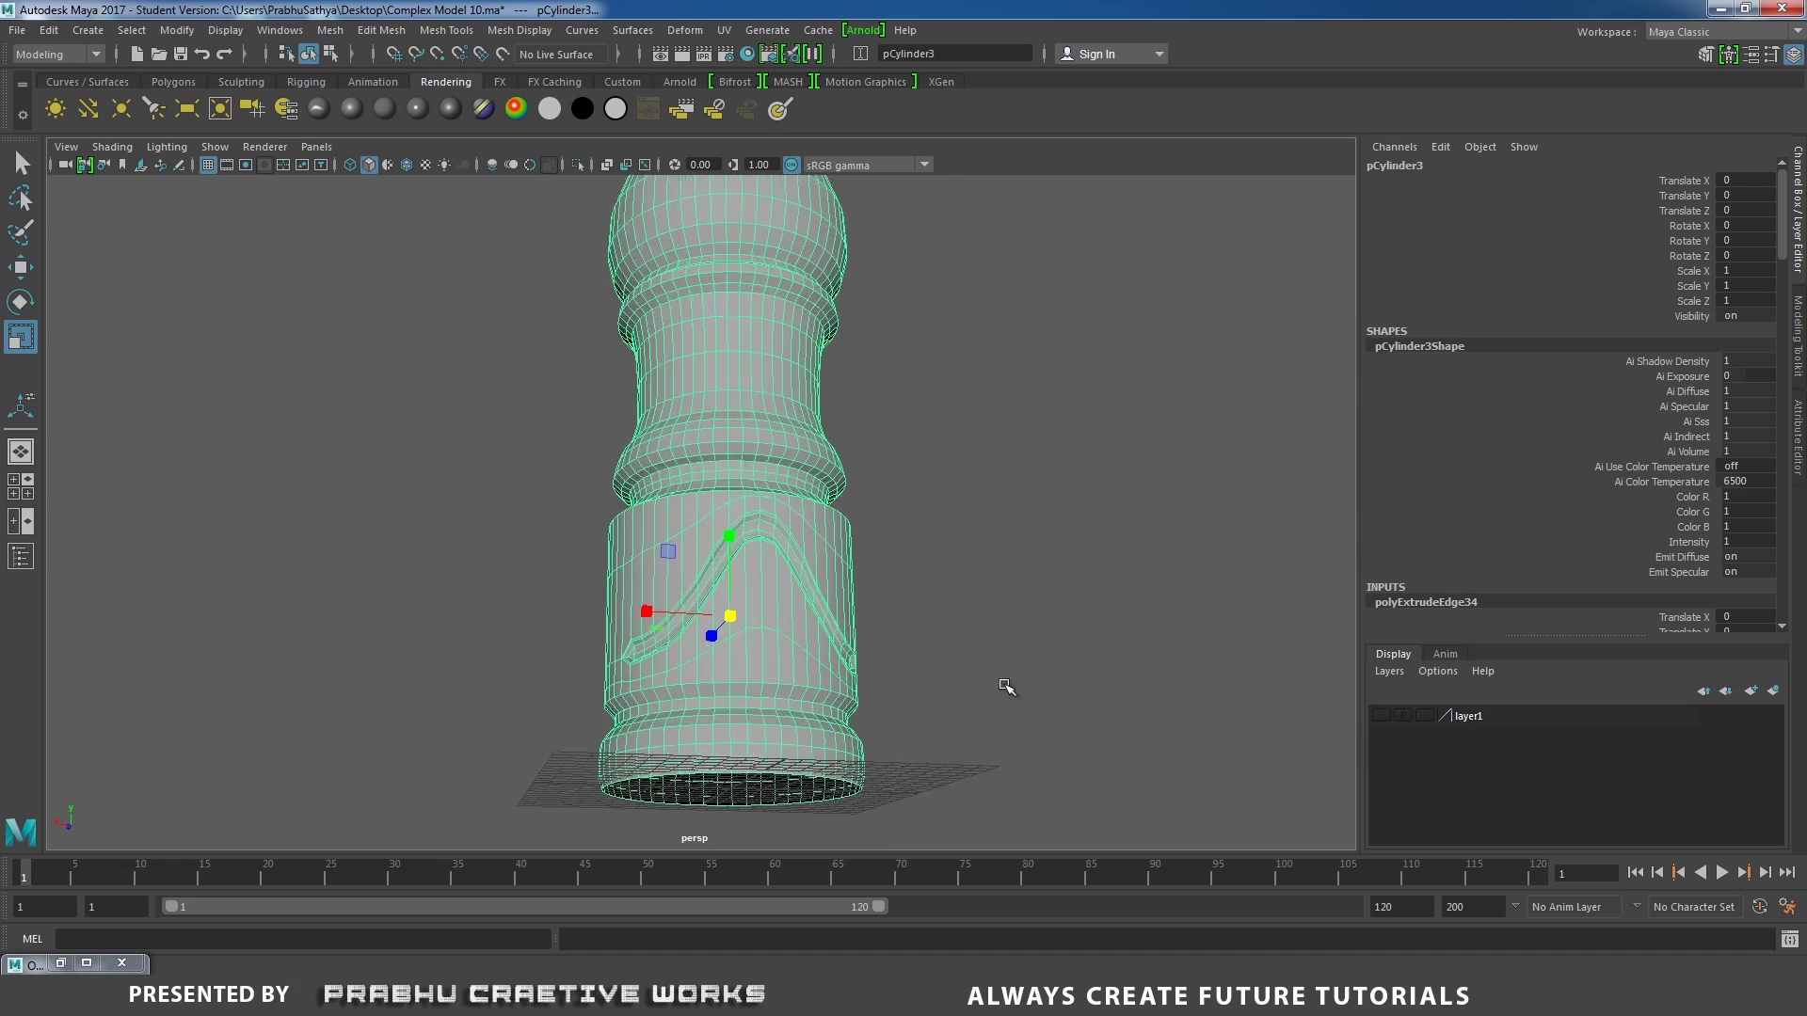
{"action": "middle_click_drag", "start_coordinate": [955, 739], "coordinate": [952, 597], "text": "alt"}
{"action": "left_click_drag", "start_coordinate": [952, 597], "coordinate": [945, 520], "text": "alt"}
{"action": "left_click_drag", "start_coordinate": [1021, 638], "coordinate": [1007, 697], "text": "alt"}
{"action": "right_click_drag", "start_coordinate": [852, 424], "coordinate": [976, 512], "text": "alt"}
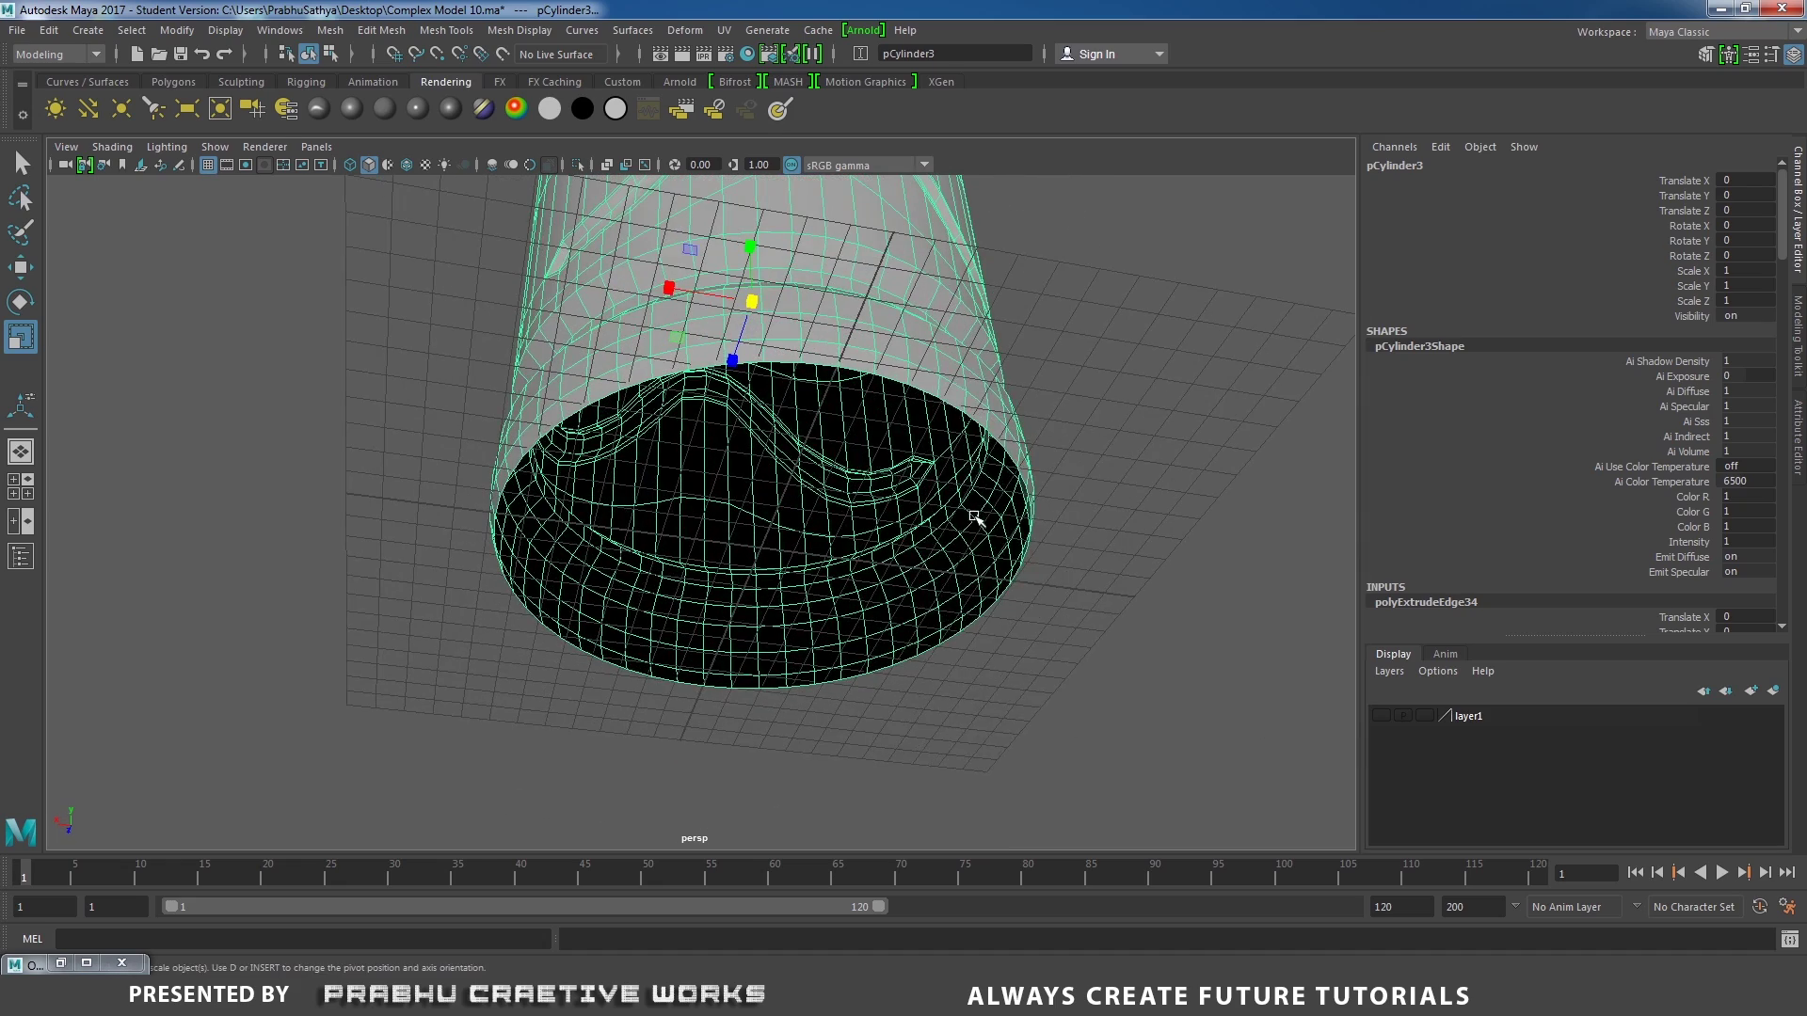
{"action": "right_click_drag", "start_coordinate": [957, 443], "coordinate": [960, 407]}
{"action": "double_click", "coordinate": [960, 407]}
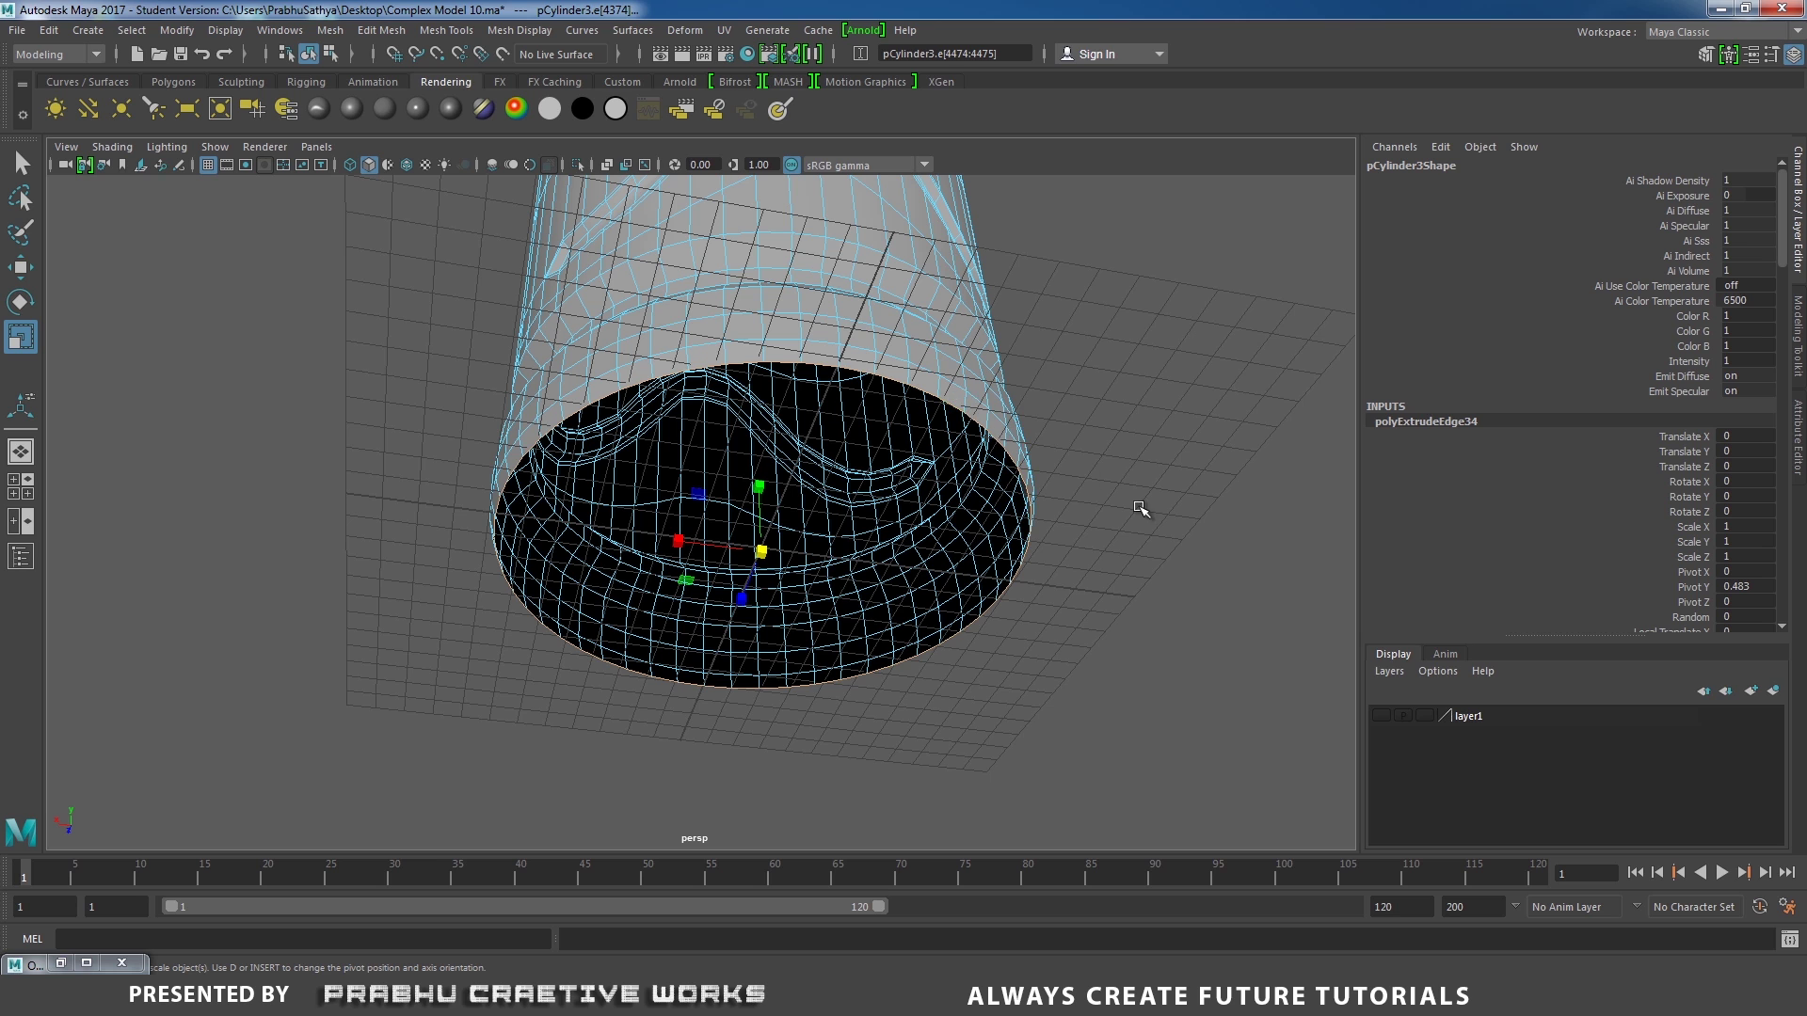
{"action": "right_click_drag", "start_coordinate": [1139, 507], "coordinate": [1135, 562], "text": "shift"}
{"action": "left_click_drag", "start_coordinate": [1092, 541], "coordinate": [1061, 470], "text": "alt"}
{"action": "right_click_drag", "start_coordinate": [1060, 471], "coordinate": [1173, 542], "text": "alt"}
{"action": "key", "text": "r"}
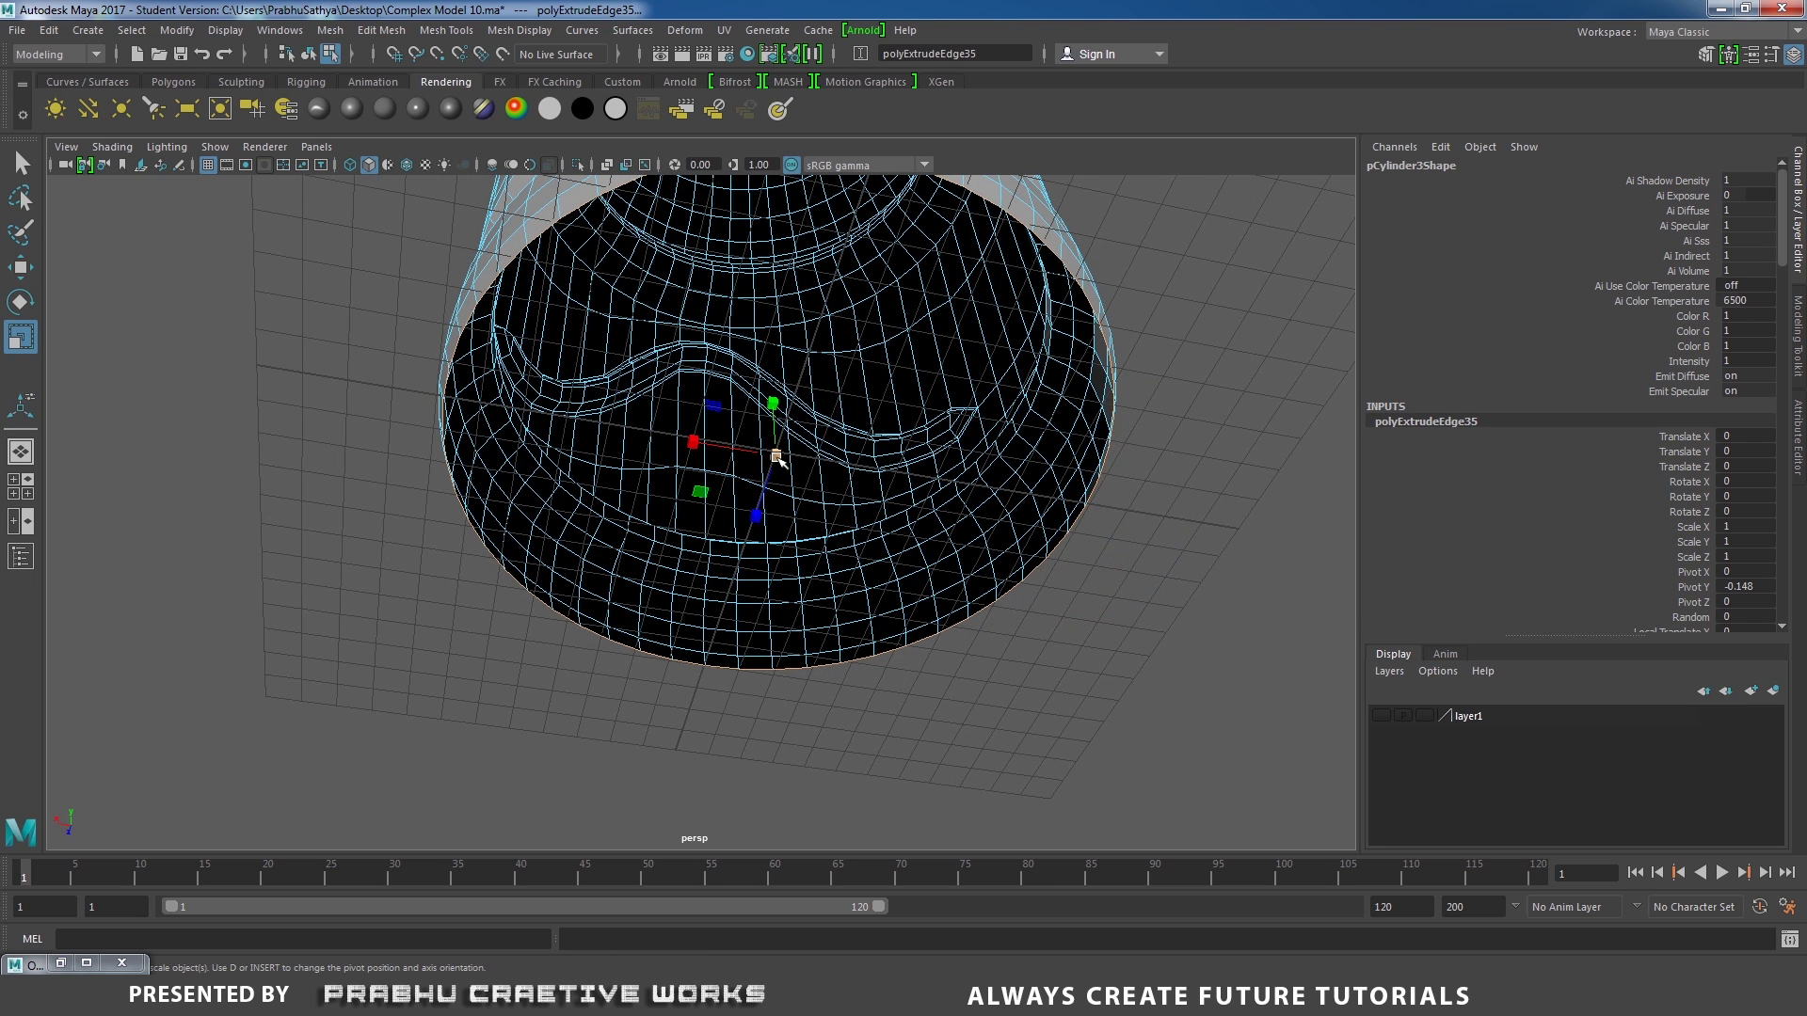
{"action": "left_click_drag", "start_coordinate": [774, 455], "coordinate": [630, 504]}
Extrude the base opening's border edges again and scale them further inward to form a second base ring.
{"action": "right_click_drag", "start_coordinate": [1190, 448], "coordinate": [1175, 509], "text": "shift"}
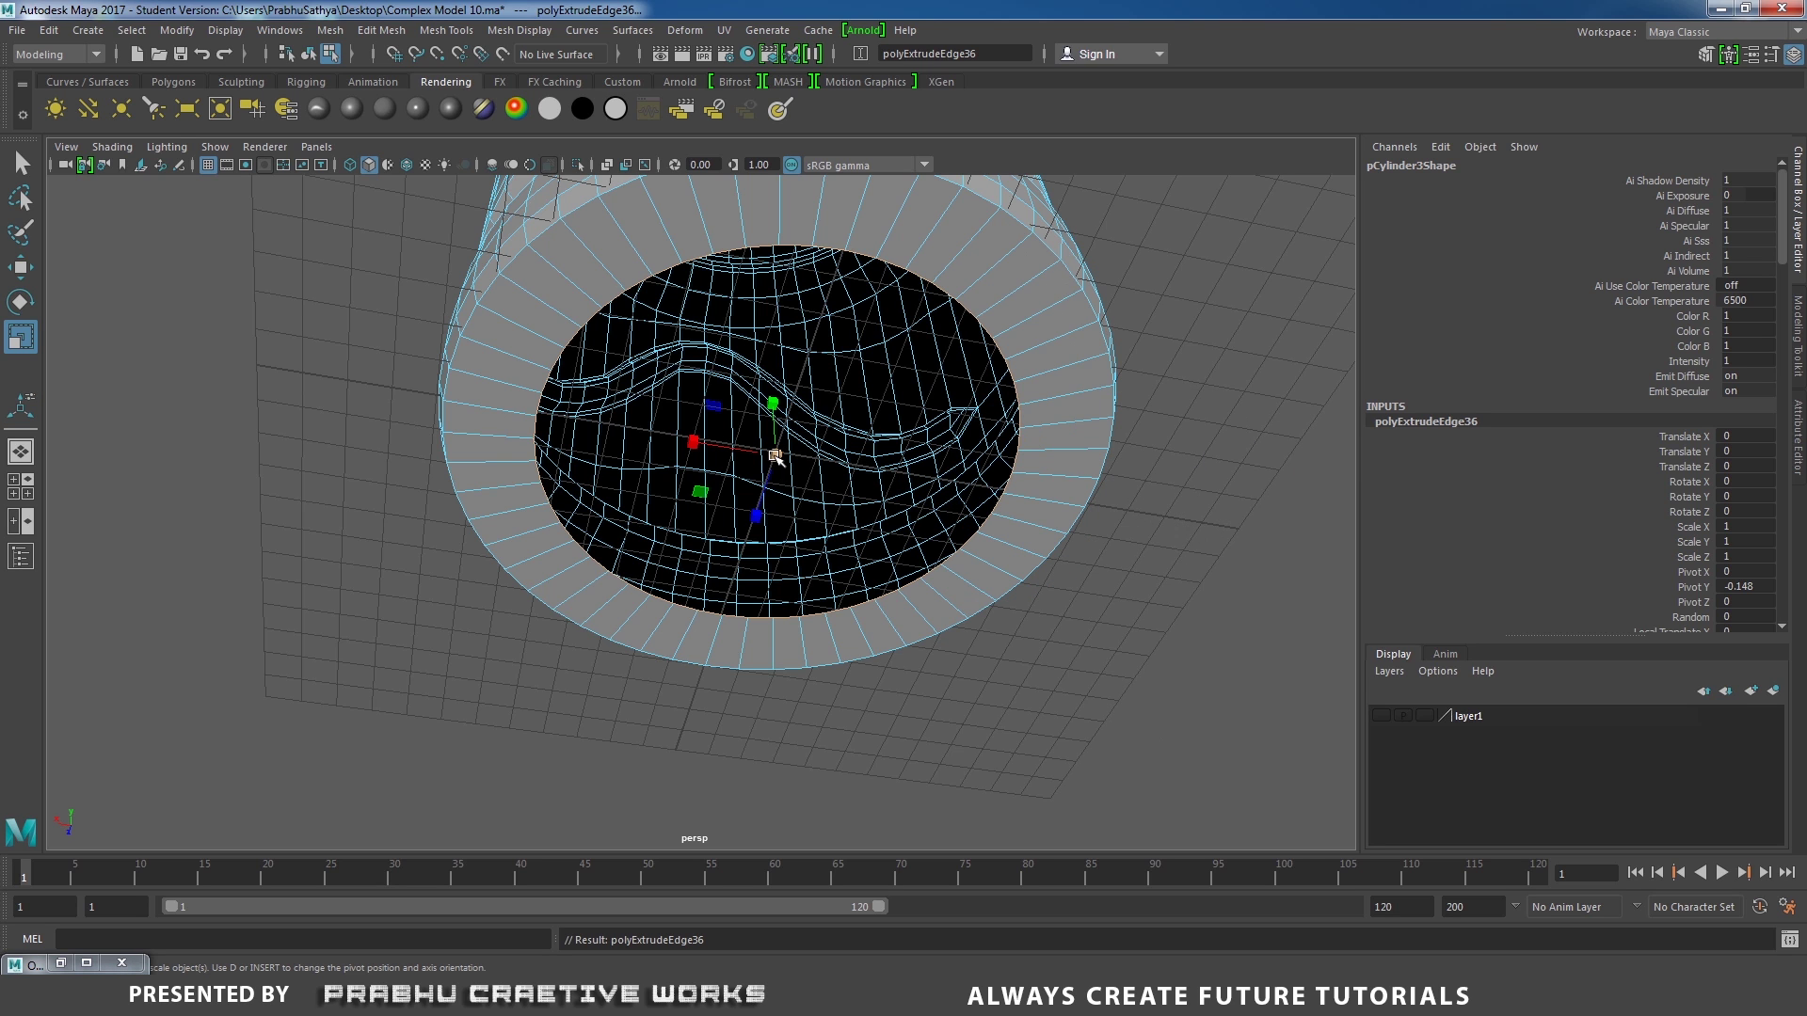
{"action": "left_click_drag", "start_coordinate": [775, 456], "coordinate": [640, 508]}
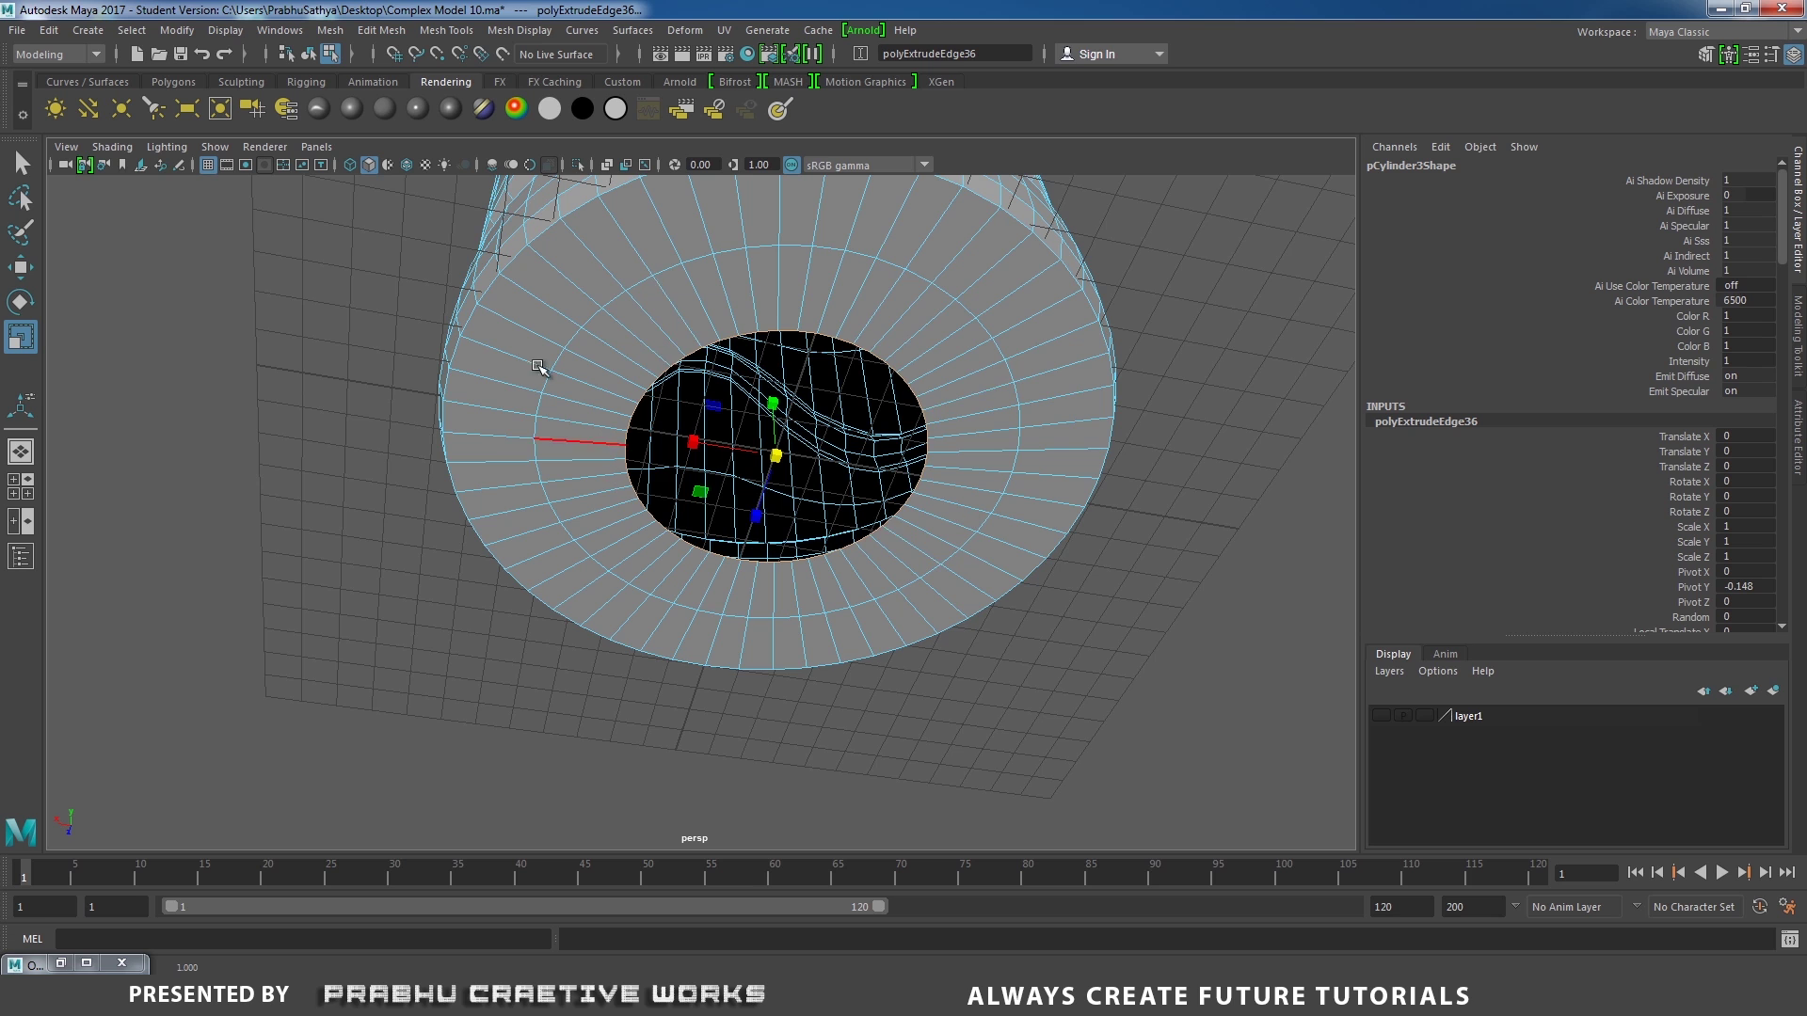
{"action": "right_click_drag", "start_coordinate": [658, 325], "coordinate": [858, 535], "text": "alt"}
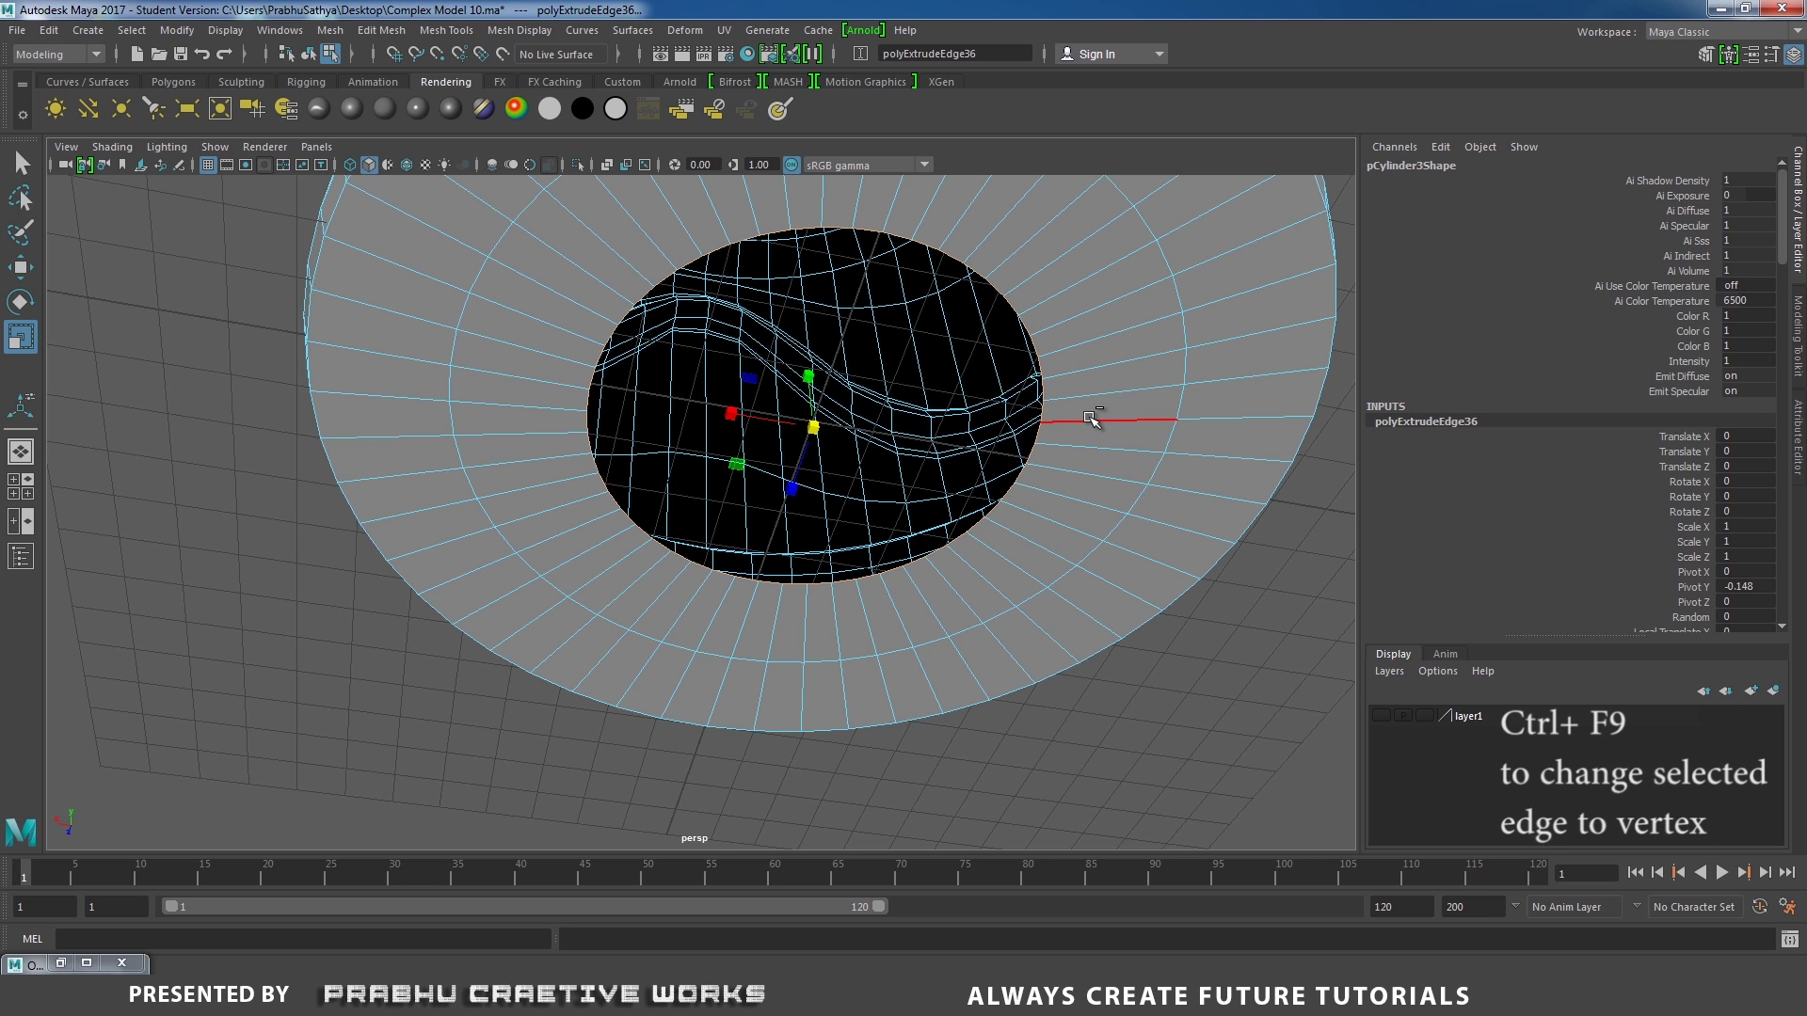
Convert the base opening's selected border edges to vertices and merge them to the center to close the bottle's bottom.
{"action": "key", "text": "ctrl+F9"}
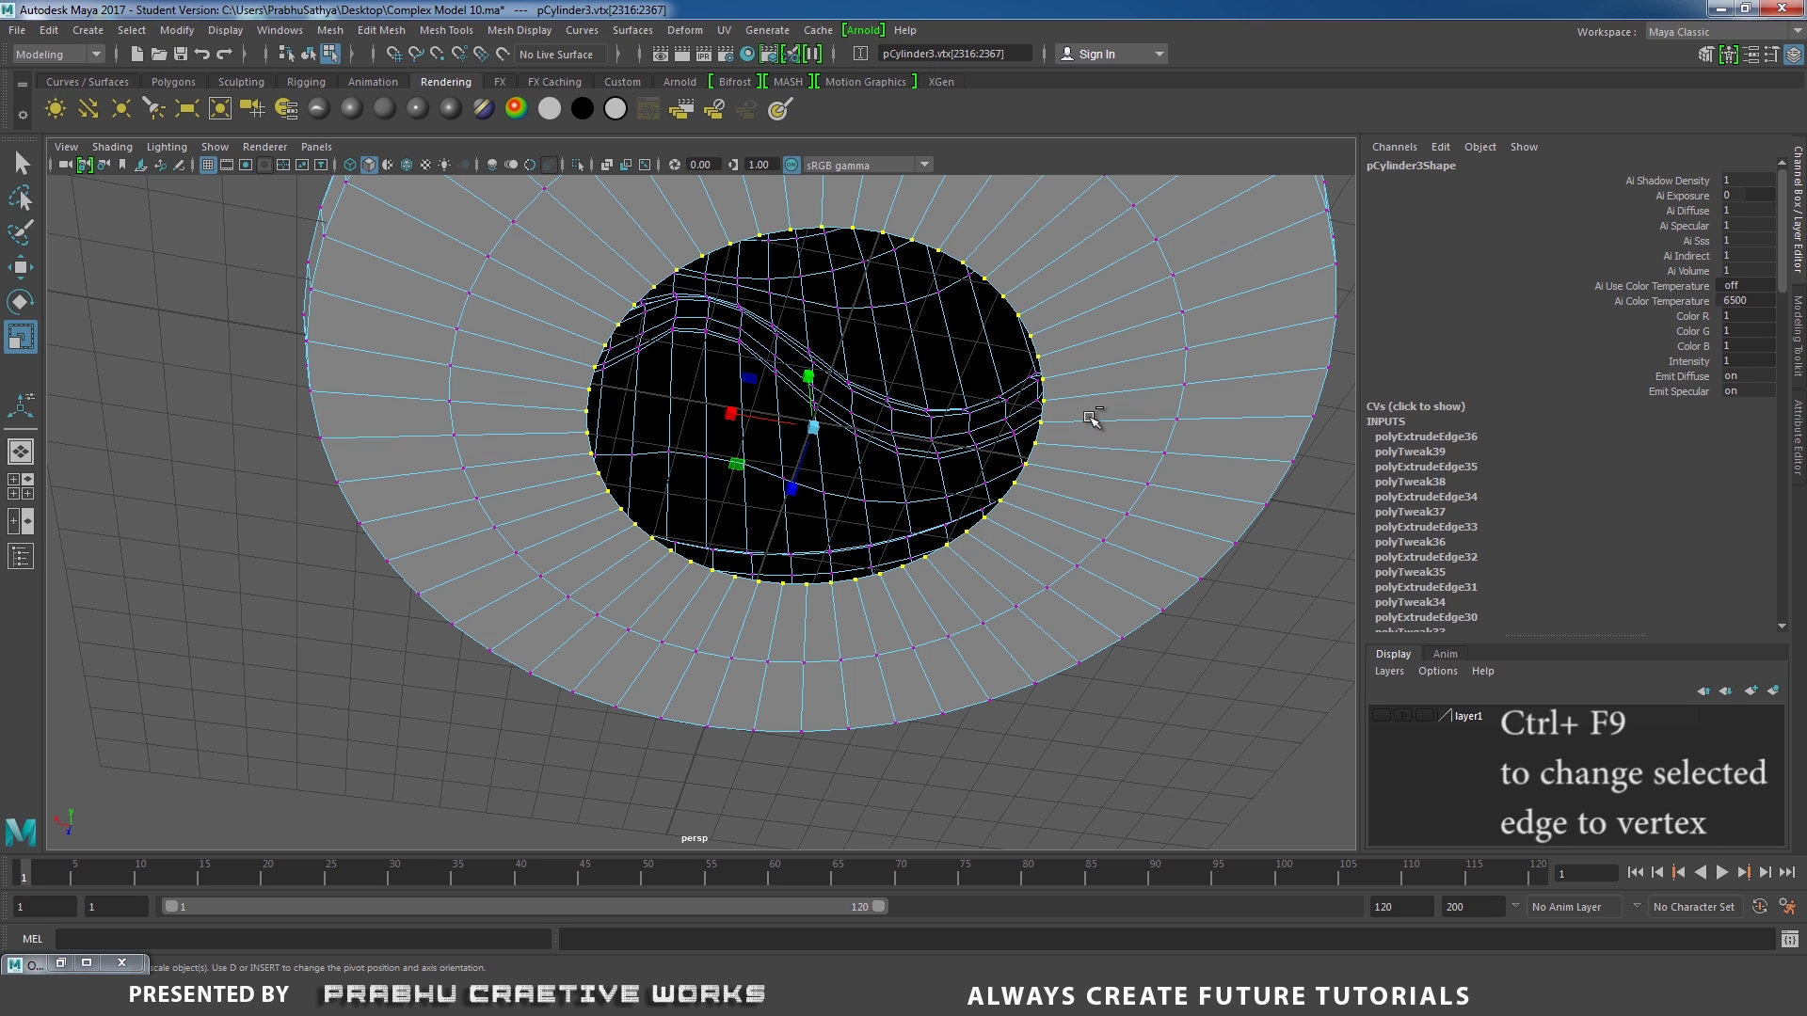
{"action": "right_click", "coordinate": [1034, 527], "text": "shift"}
{"action": "mouse_move", "coordinate": [1039, 461]}
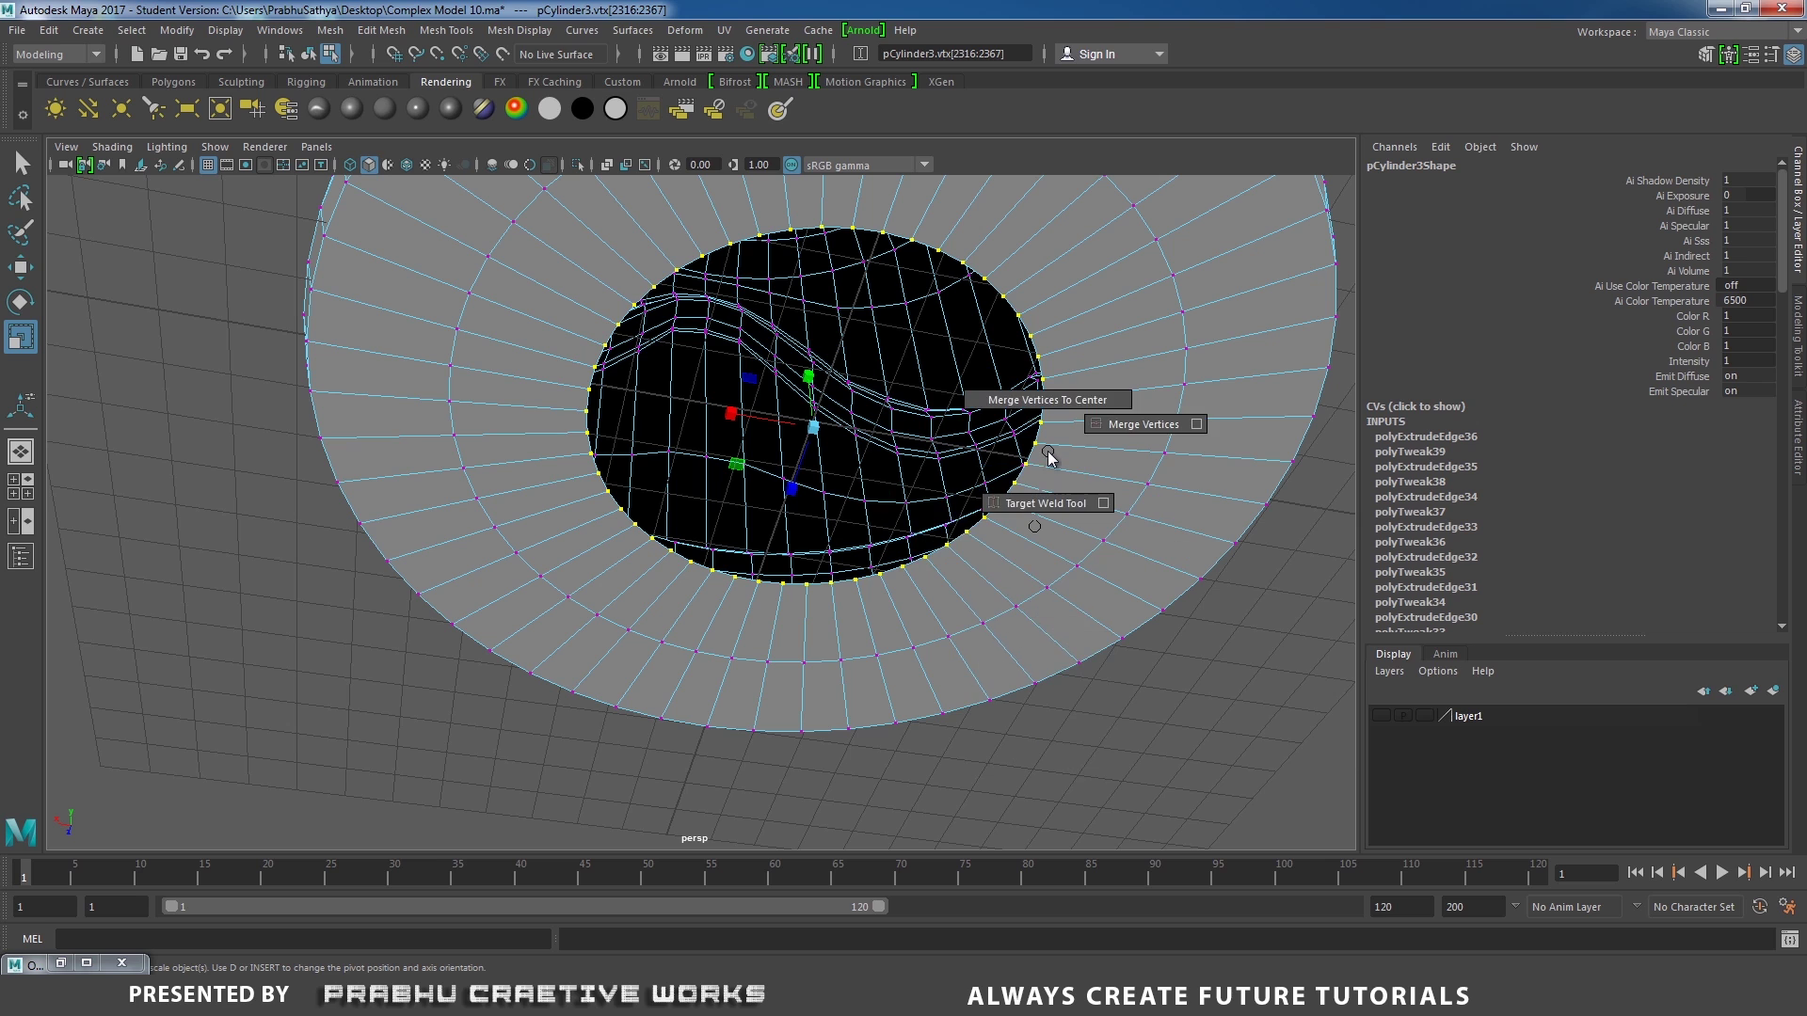
{"action": "left_click", "coordinate": [1079, 395]}
{"action": "right_click_drag", "start_coordinate": [1055, 479], "coordinate": [807, 475], "text": "alt"}
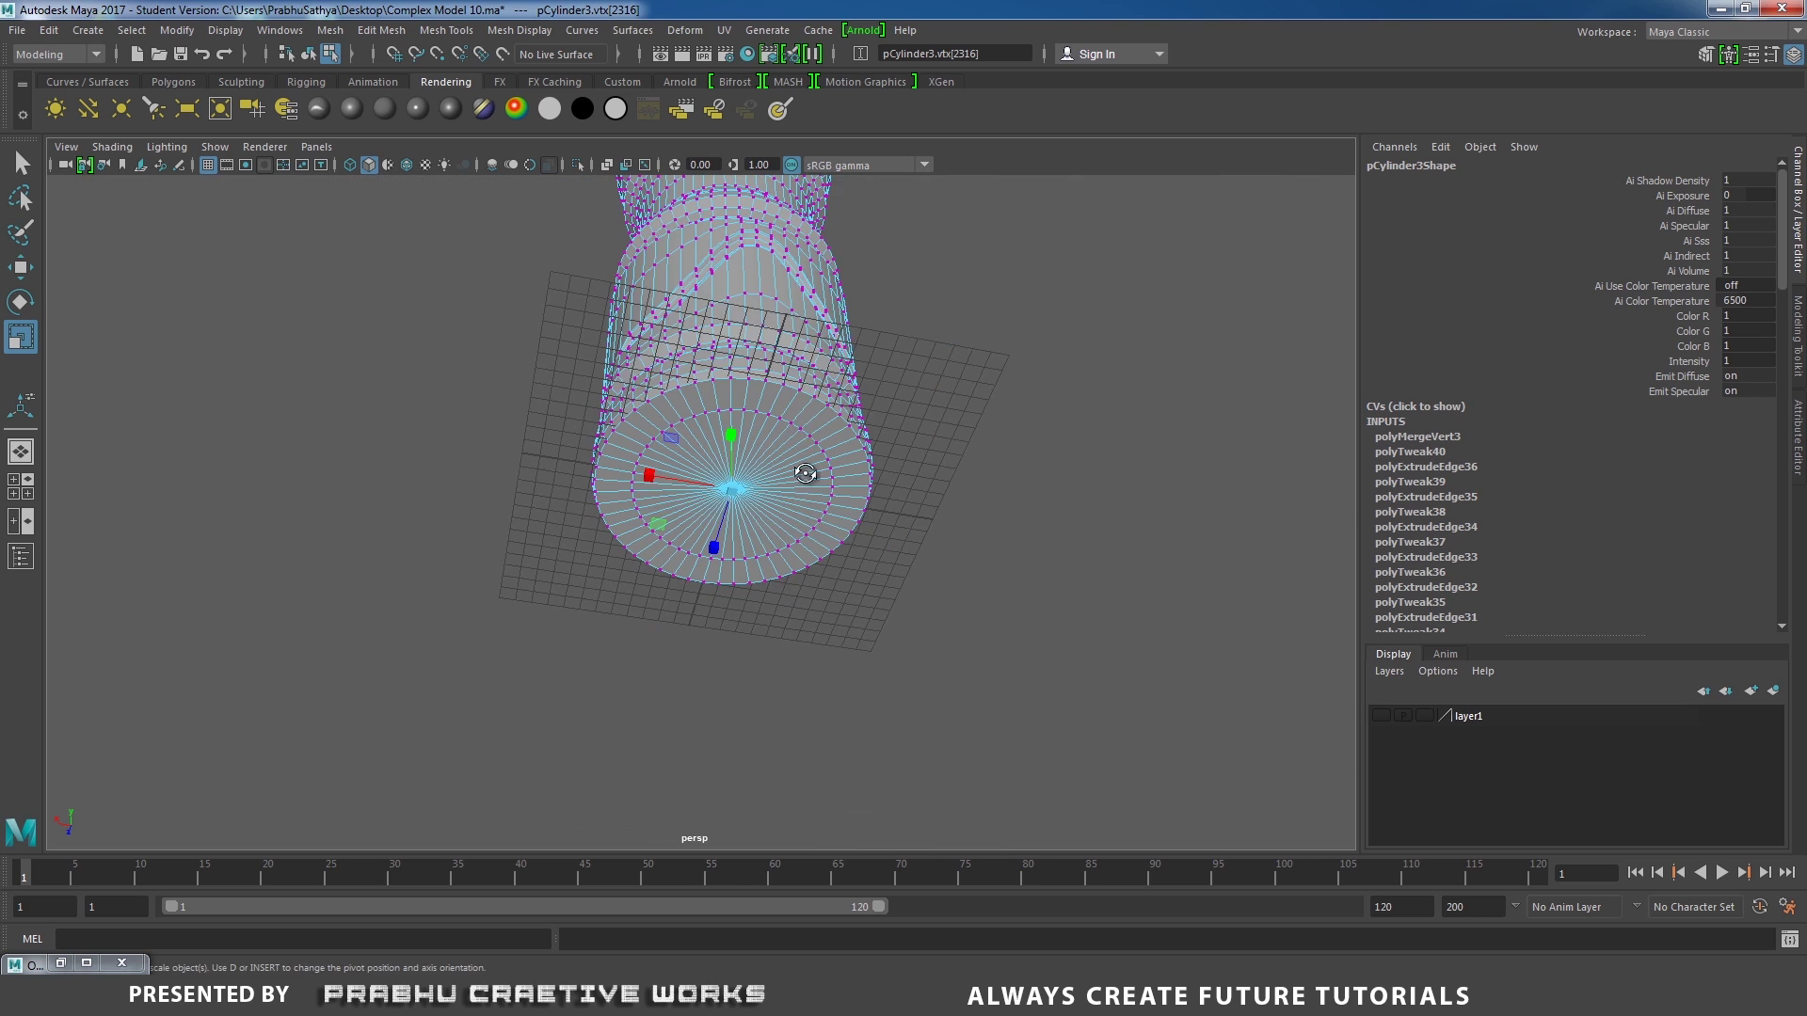
Return the bottle to object mode and deselect it to show the plain shaded surface.
{"action": "left_click_drag", "start_coordinate": [807, 474], "coordinate": [743, 380], "text": "alt"}
{"action": "right_click_drag", "start_coordinate": [743, 380], "coordinate": [662, 383]}
{"action": "left_click_drag", "start_coordinate": [662, 383], "coordinate": [687, 443], "text": "alt"}
{"action": "left_click", "coordinate": [954, 410]}
{"action": "left_click_drag", "start_coordinate": [899, 406], "coordinate": [894, 442], "text": "alt"}
{"action": "right_click_drag", "start_coordinate": [894, 442], "coordinate": [894, 448], "text": "alt"}
{"action": "left_click_drag", "start_coordinate": [895, 448], "coordinate": [805, 398], "text": "alt"}
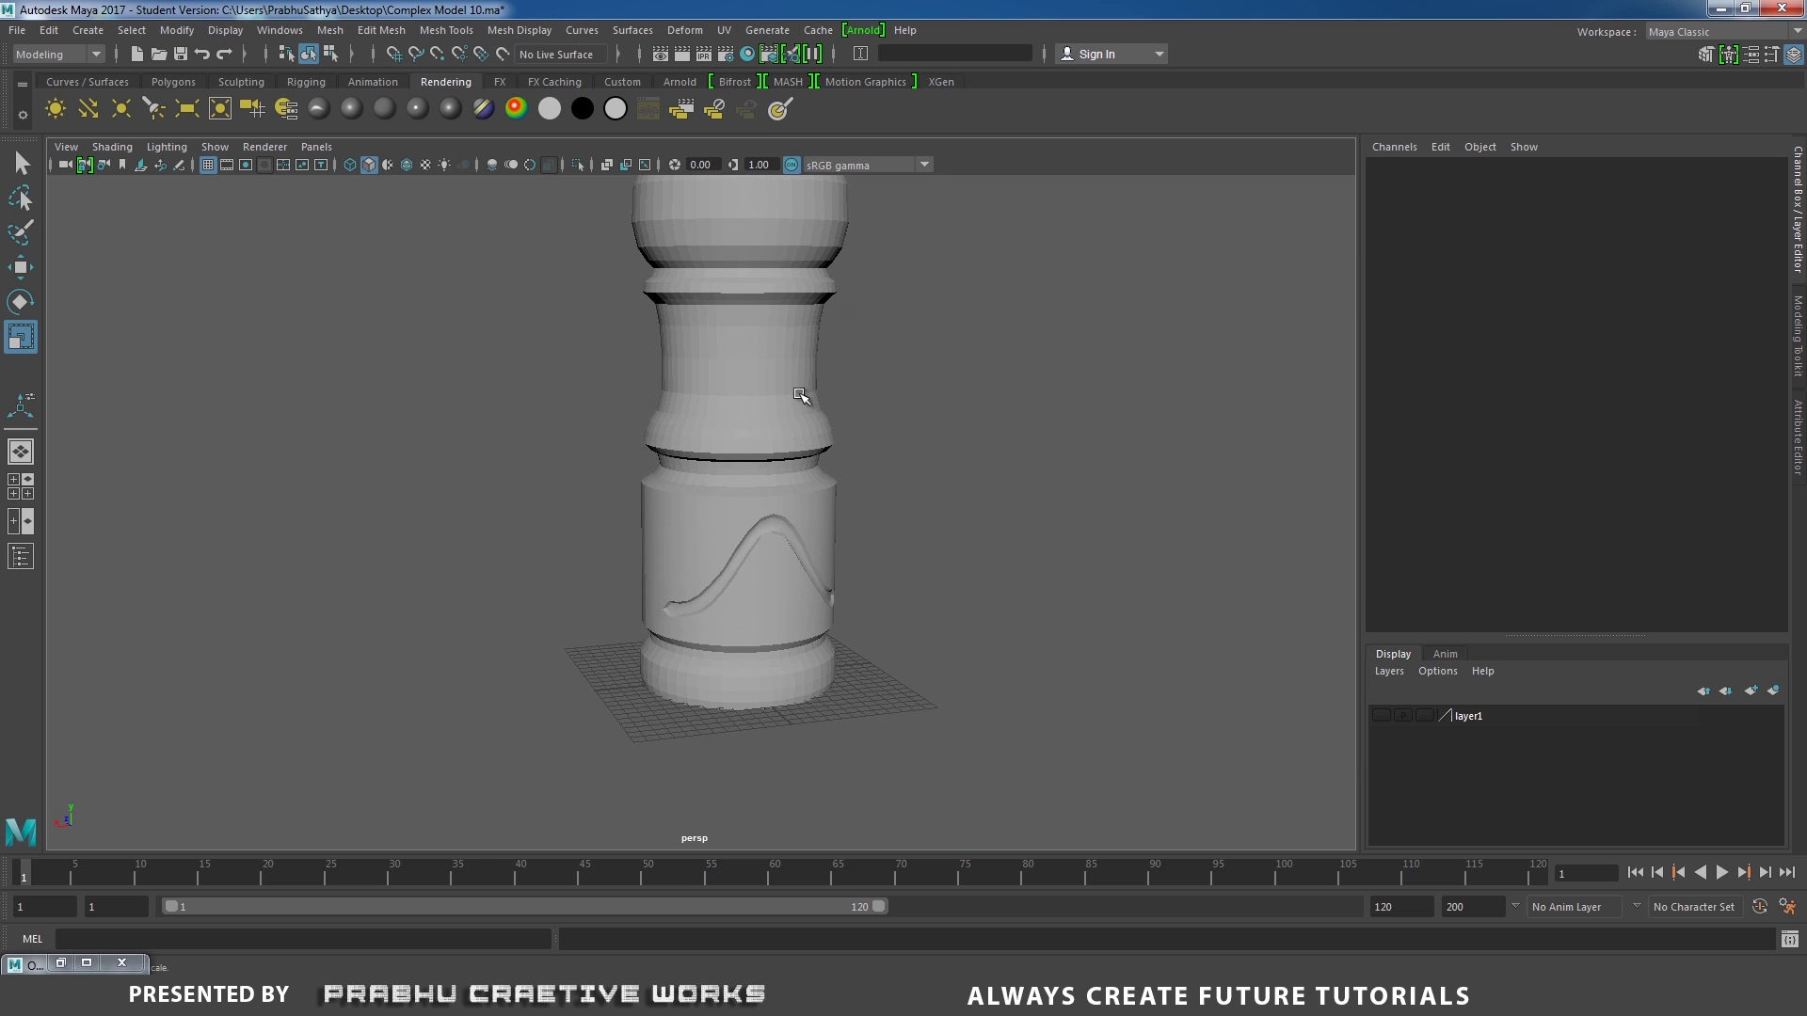
Display the bottle with smooth mesh preview and deselect it to inspect the smoothed body and wave groove.
{"action": "left_click", "coordinate": [805, 398]}
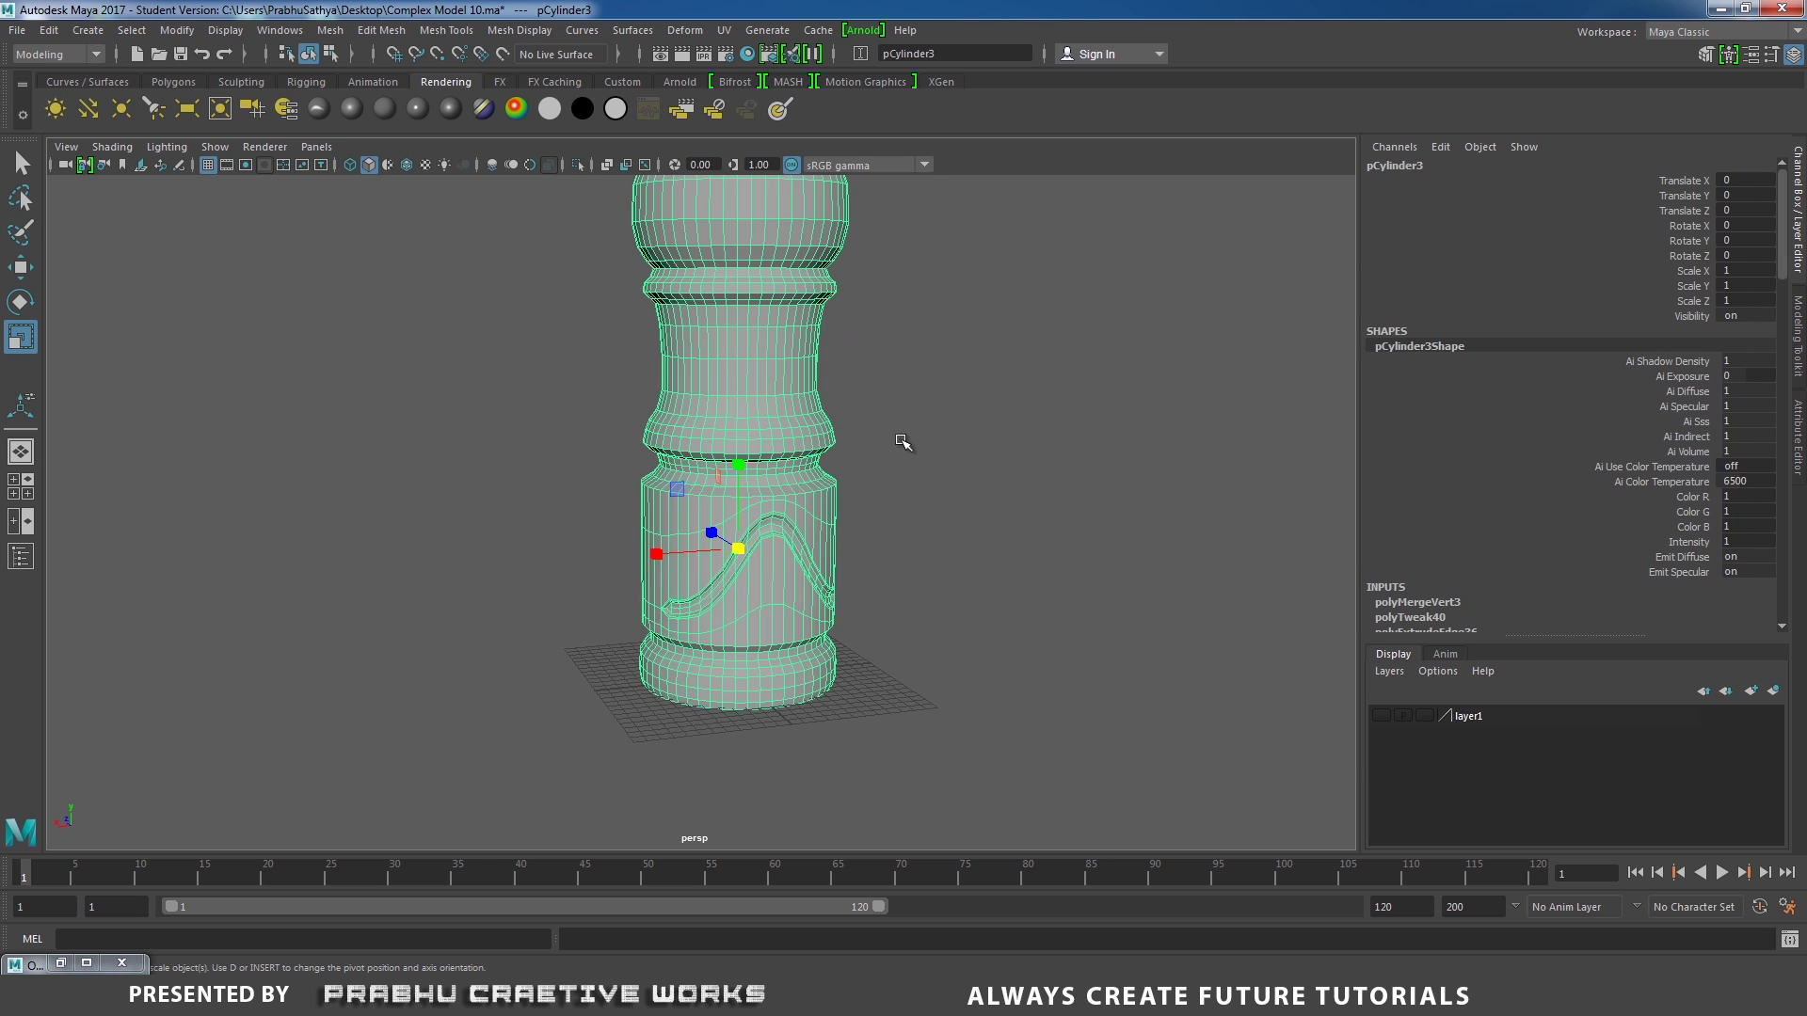
{"action": "left_click", "coordinate": [956, 464]}
{"action": "left_click_drag", "start_coordinate": [956, 464], "coordinate": [748, 492], "text": "alt"}
{"action": "left_click", "coordinate": [621, 505]}
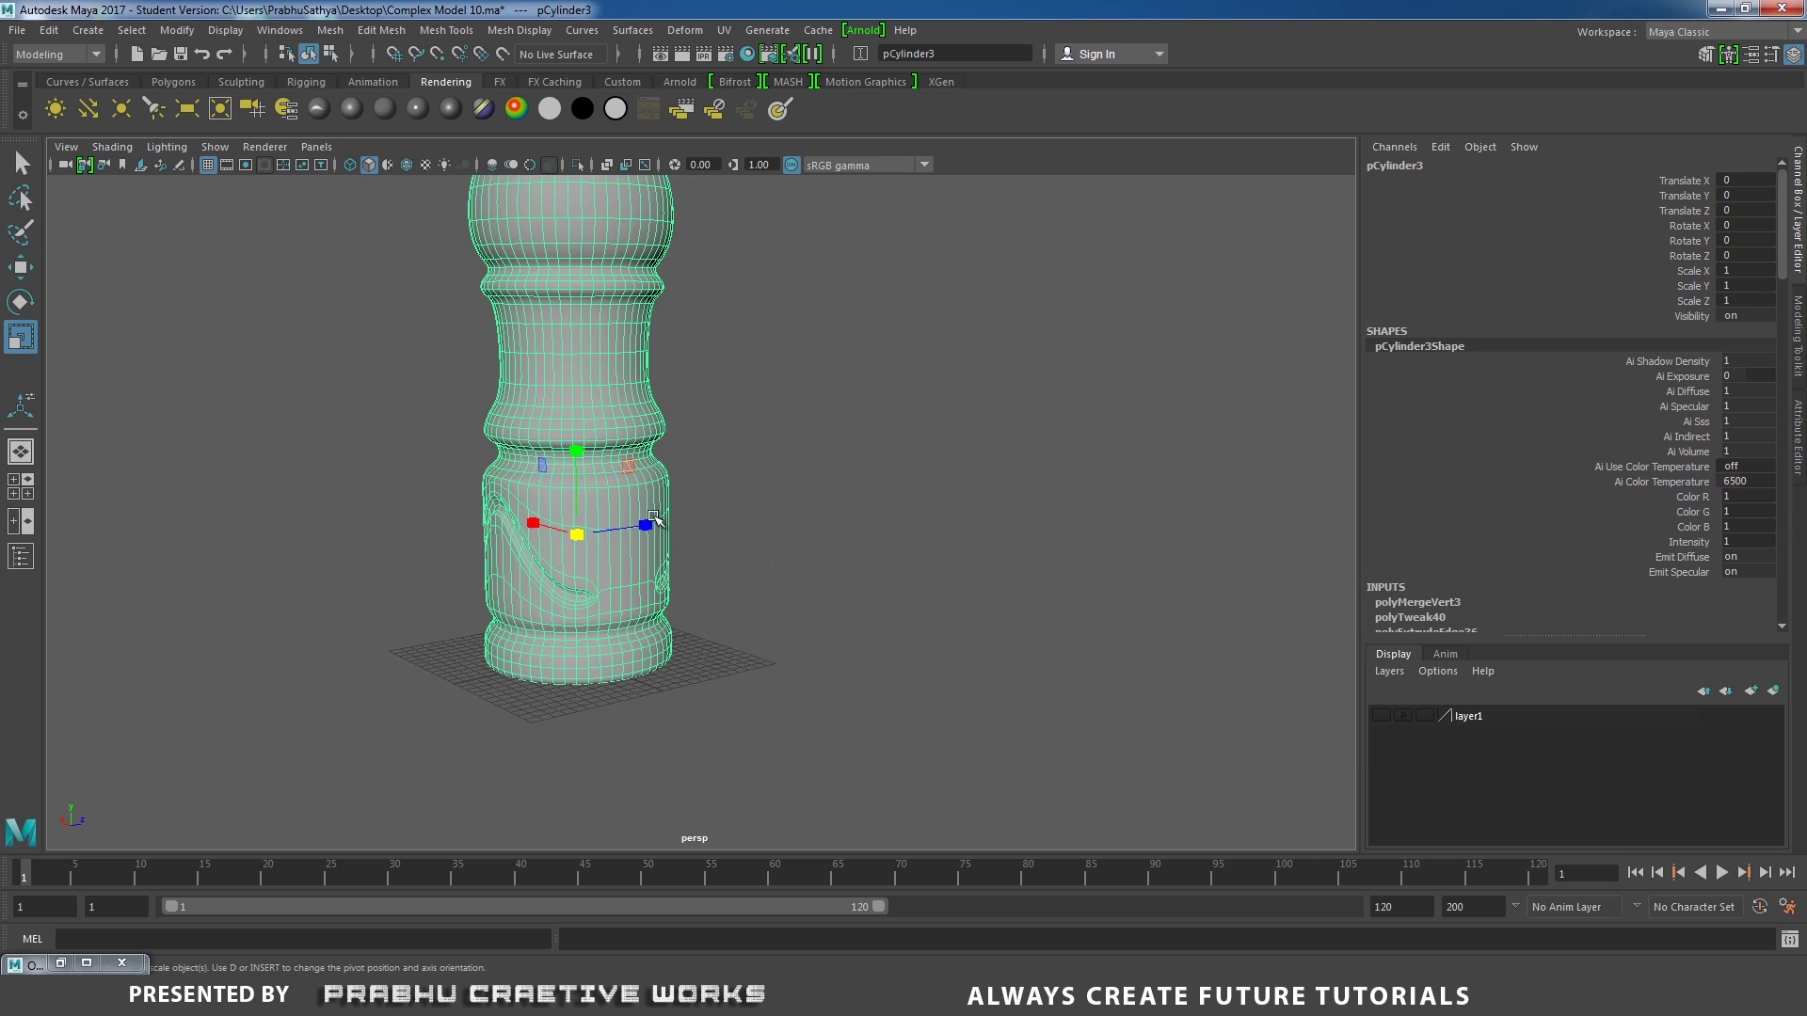
{"action": "left_click", "coordinate": [812, 515]}
{"action": "middle_click_drag", "start_coordinate": [819, 527], "coordinate": [927, 581], "text": "alt"}
{"action": "right_click_drag", "start_coordinate": [927, 581], "coordinate": [981, 607], "text": "alt"}
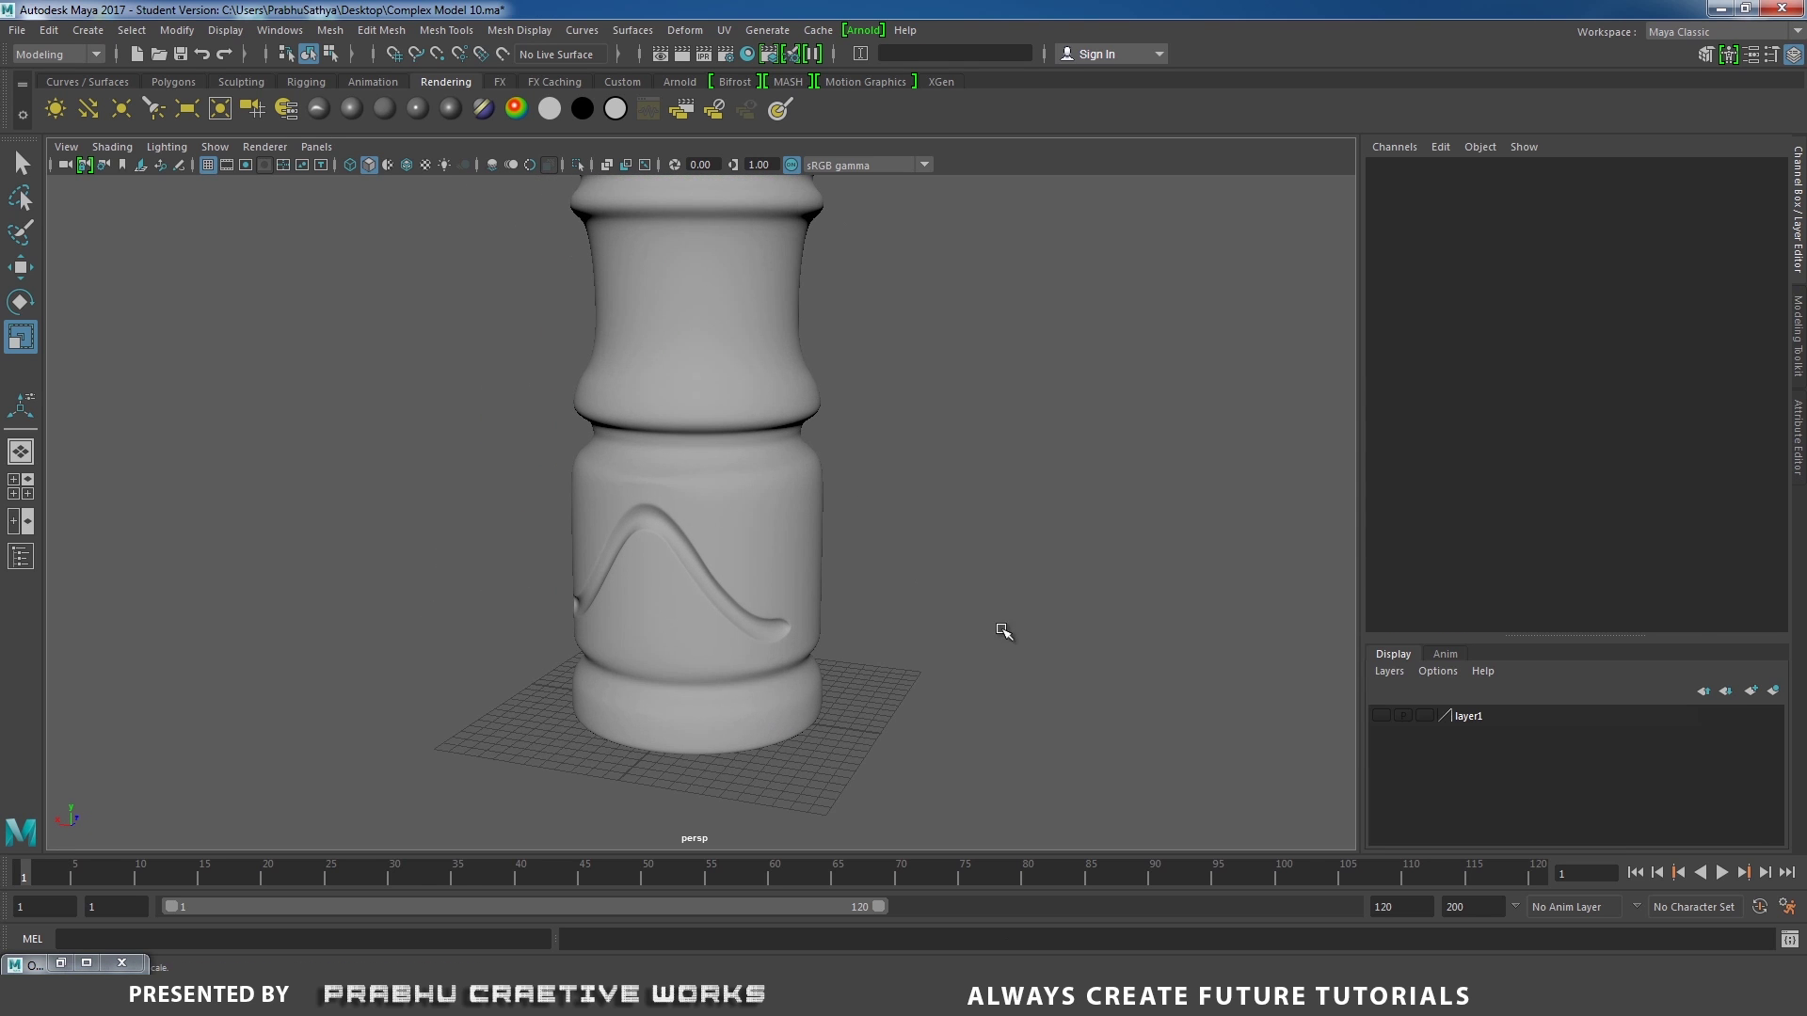
Compare the smoothed bottle's lower body and wave groove with the Water Bottel reference photo in Windows Photo Viewer.
{"action": "left_click", "coordinate": [999, 996]}
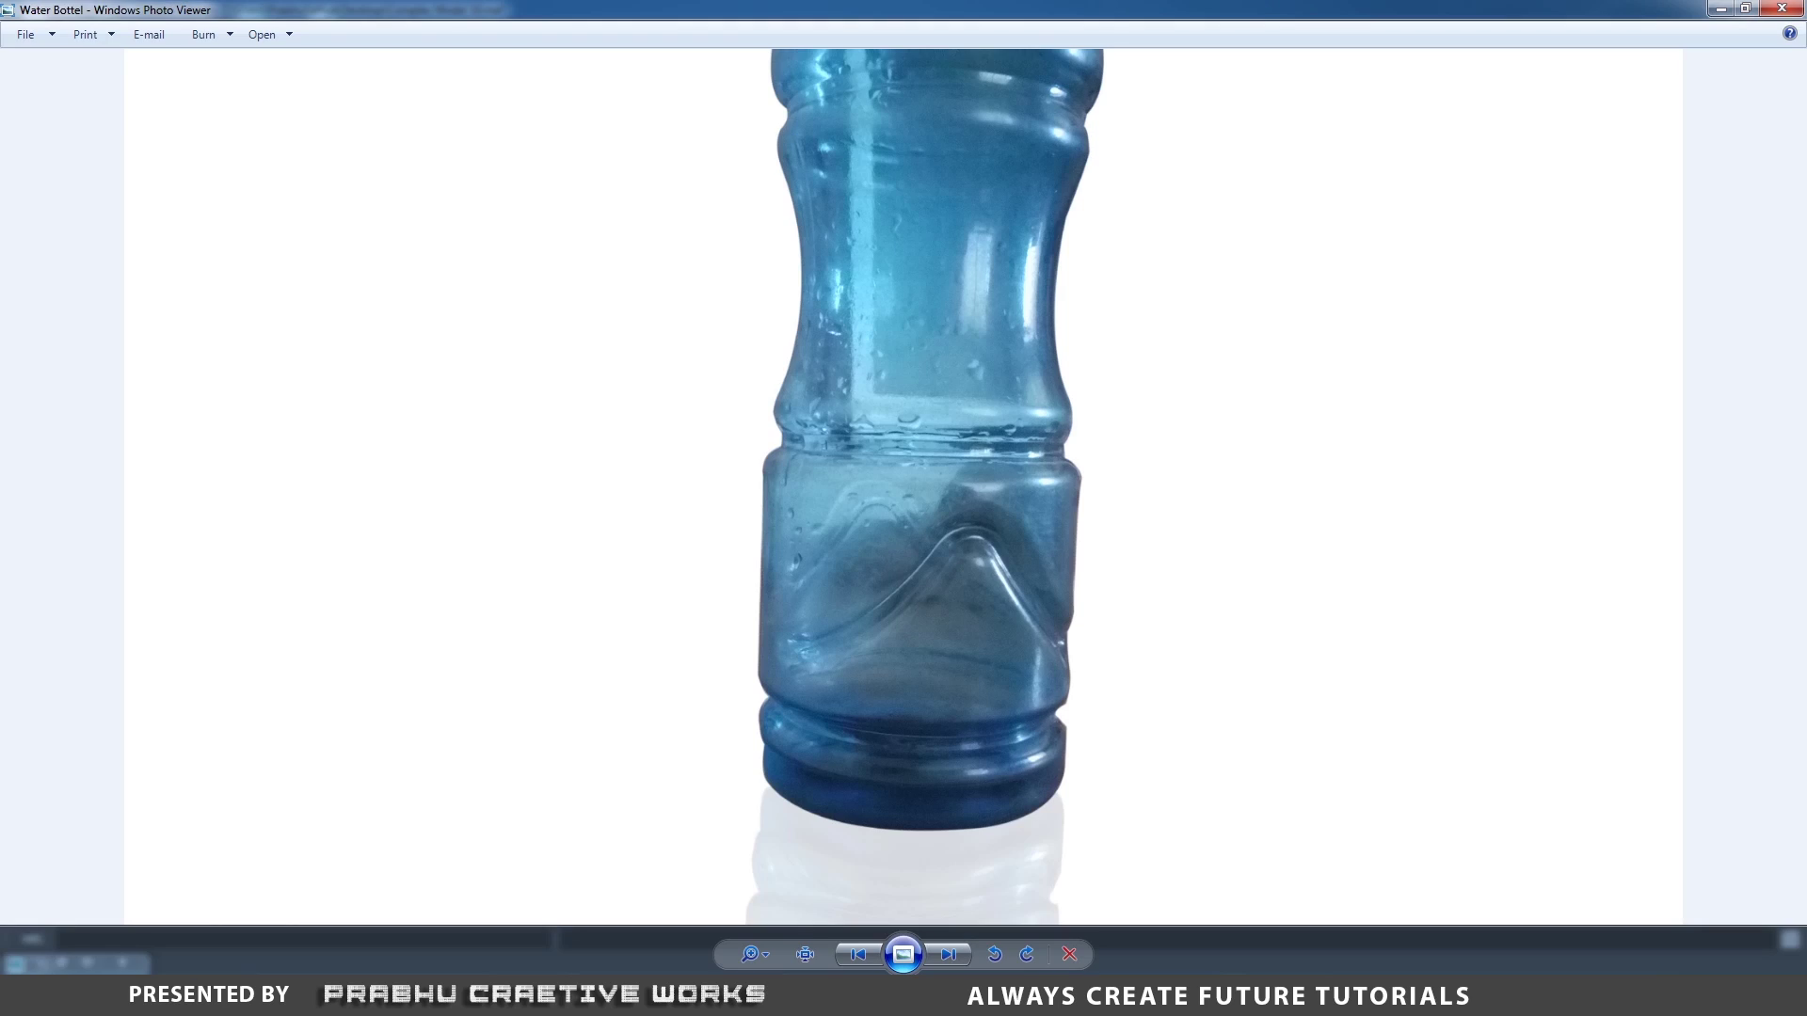
{"action": "left_click", "coordinate": [1000, 996]}
{"action": "left_click", "coordinate": [794, 524]}
{"action": "left_click_drag", "start_coordinate": [824, 534], "coordinate": [938, 559], "text": "alt"}
{"action": "left_click", "coordinate": [999, 996]}
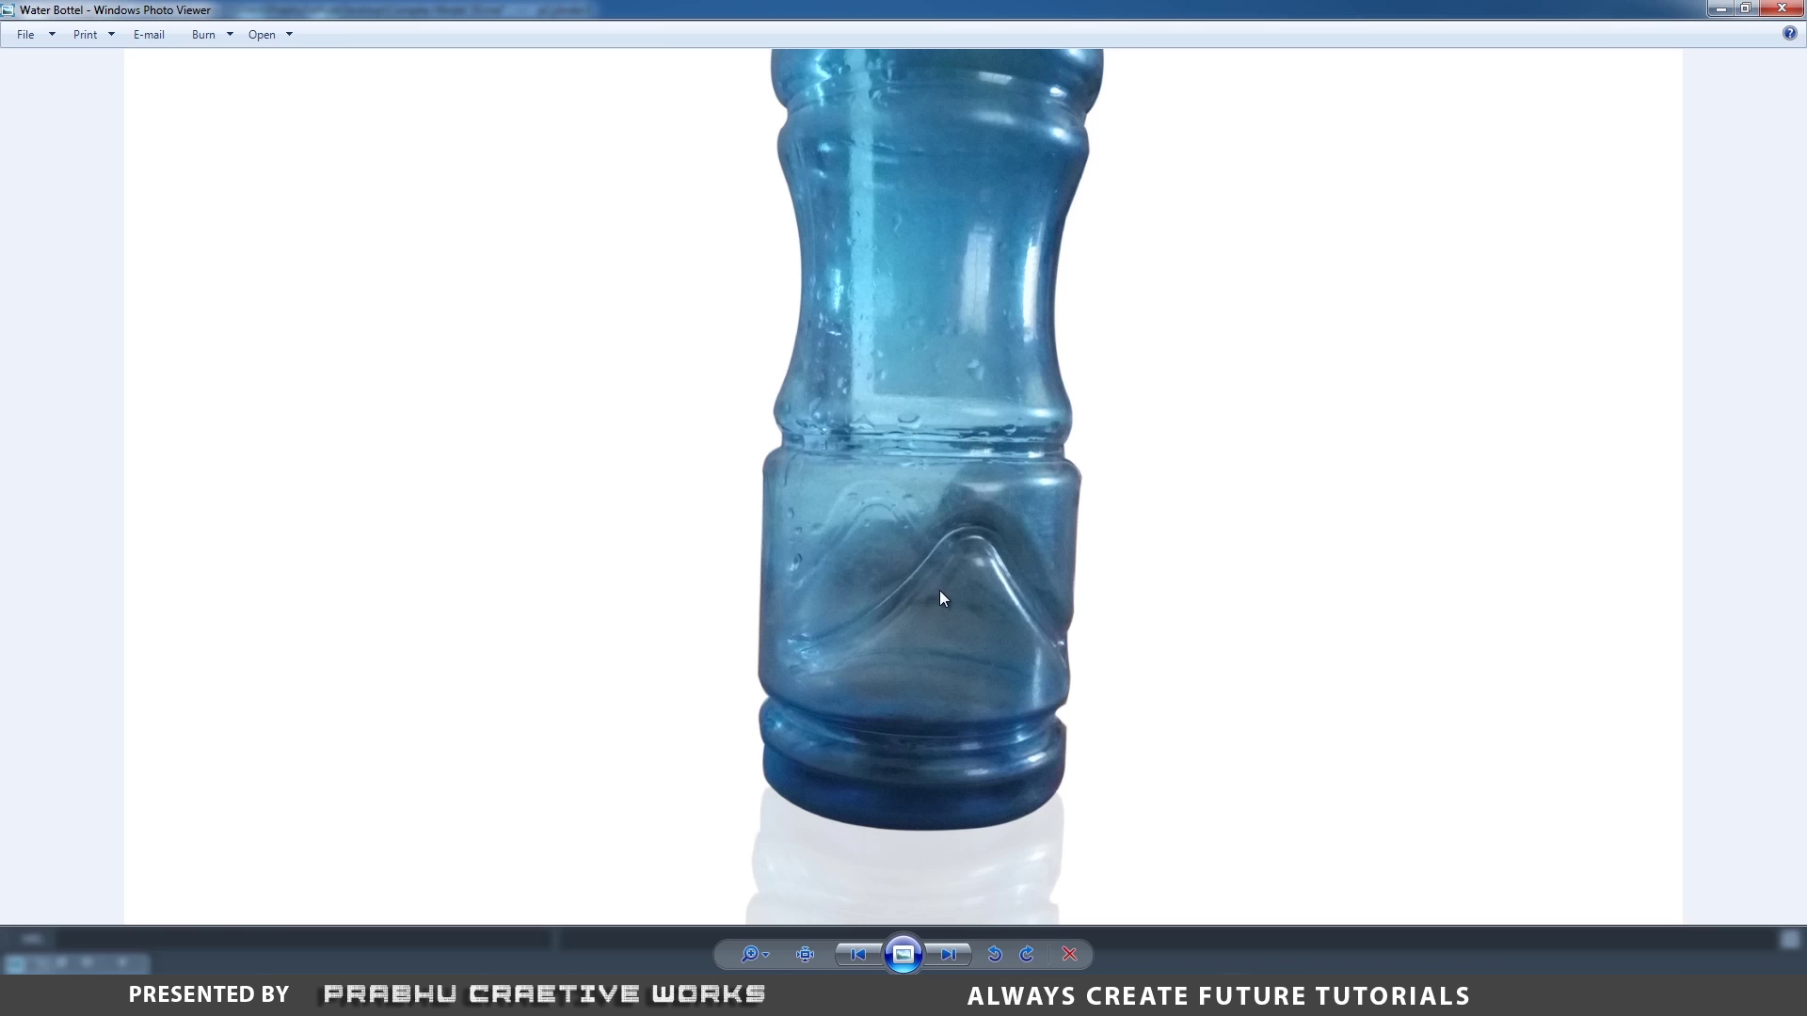
{"action": "key", "text": "alt+Tab"}
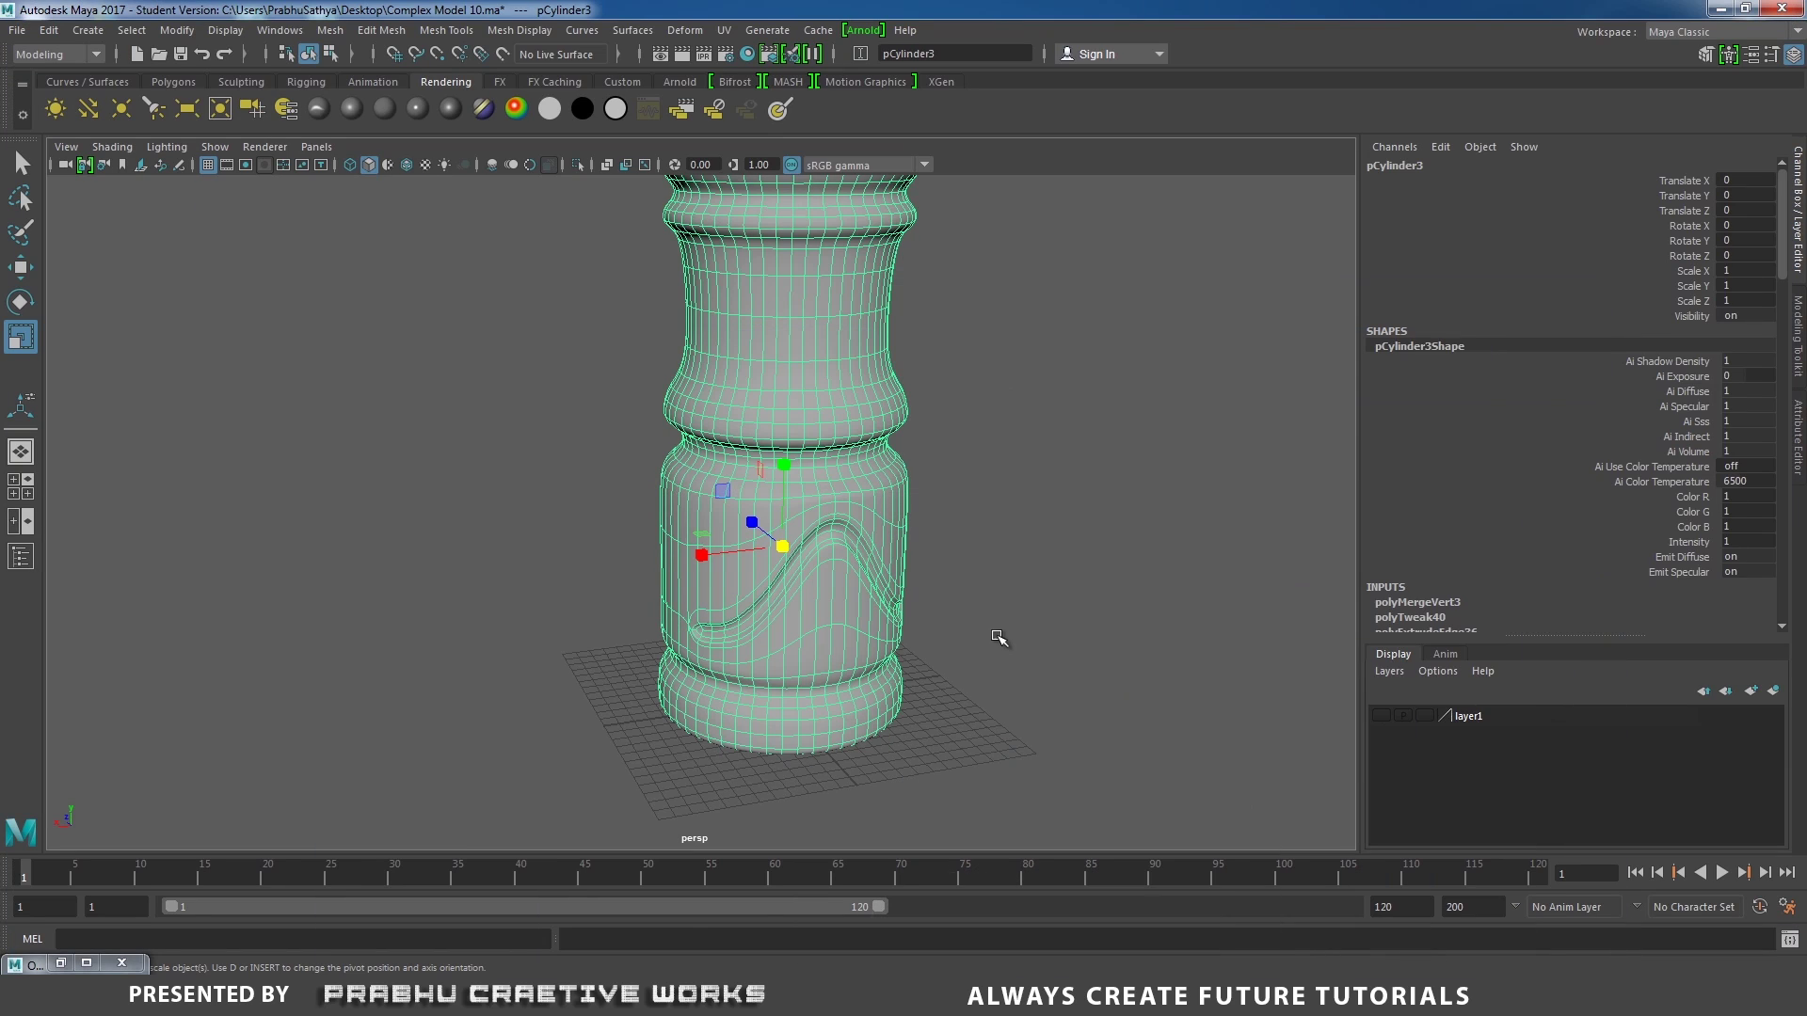
{"action": "left_click", "coordinate": [1032, 578]}
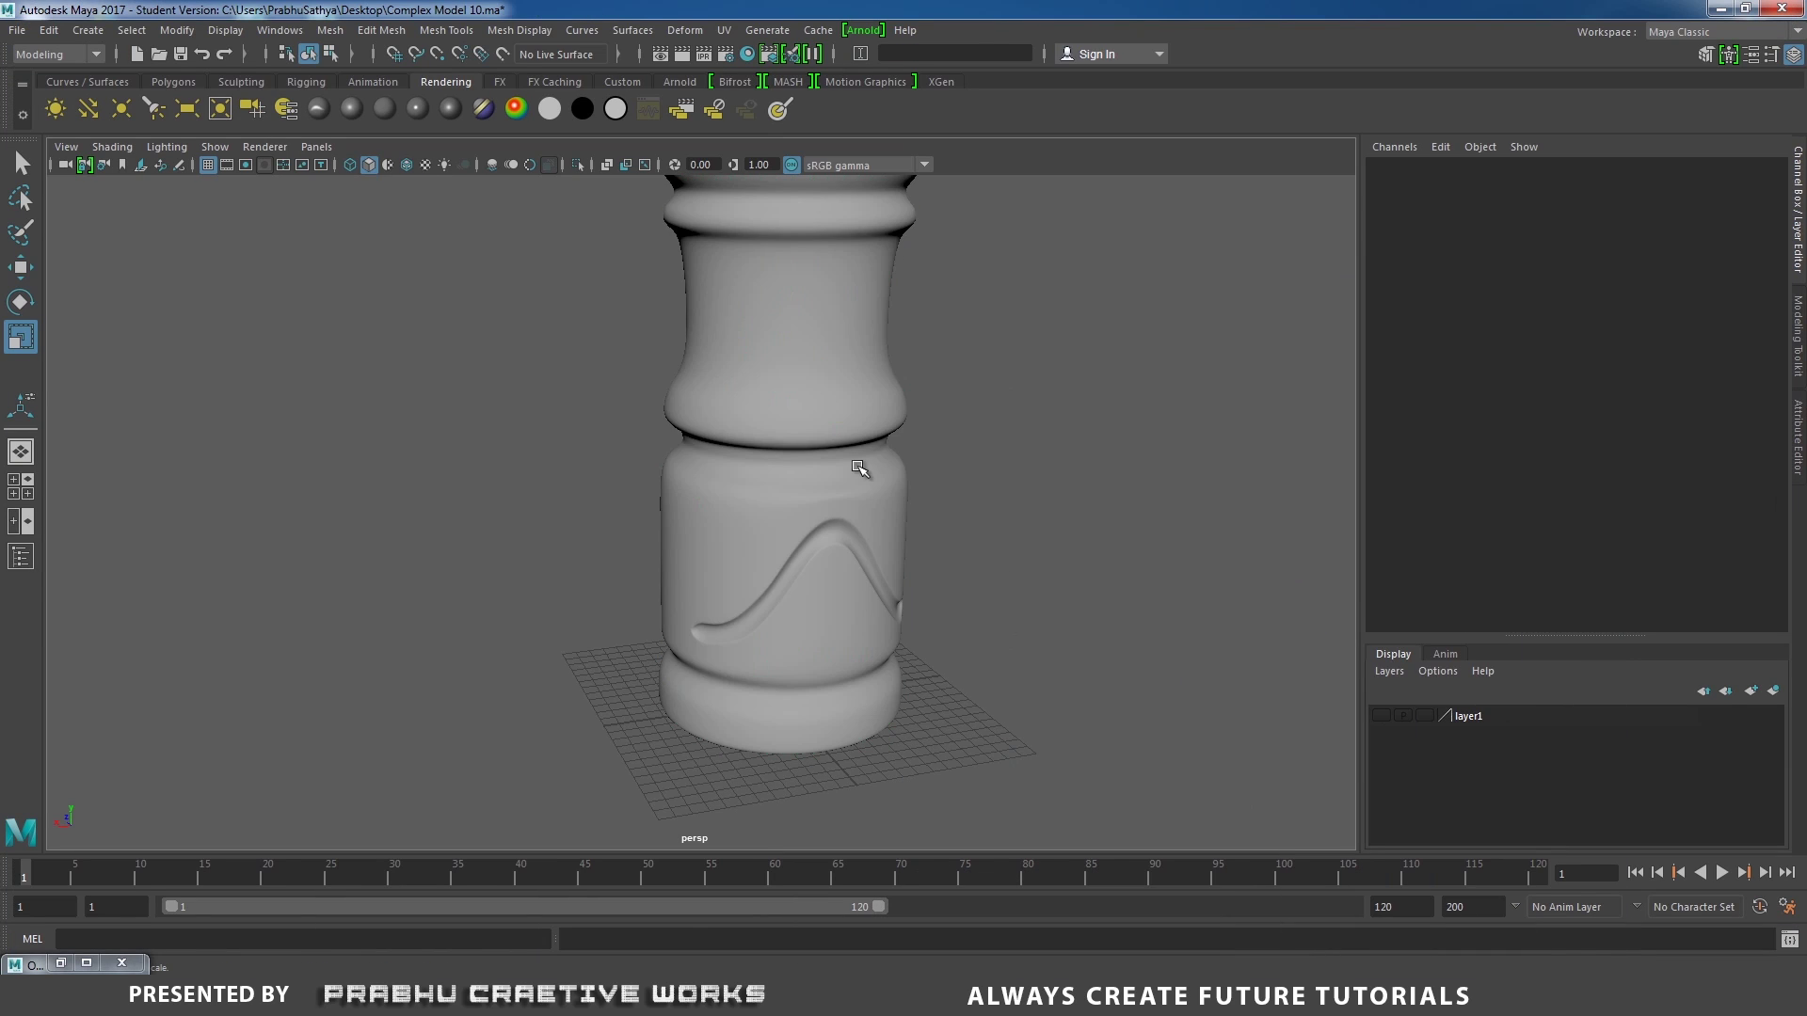
{"action": "left_click", "coordinate": [858, 471]}
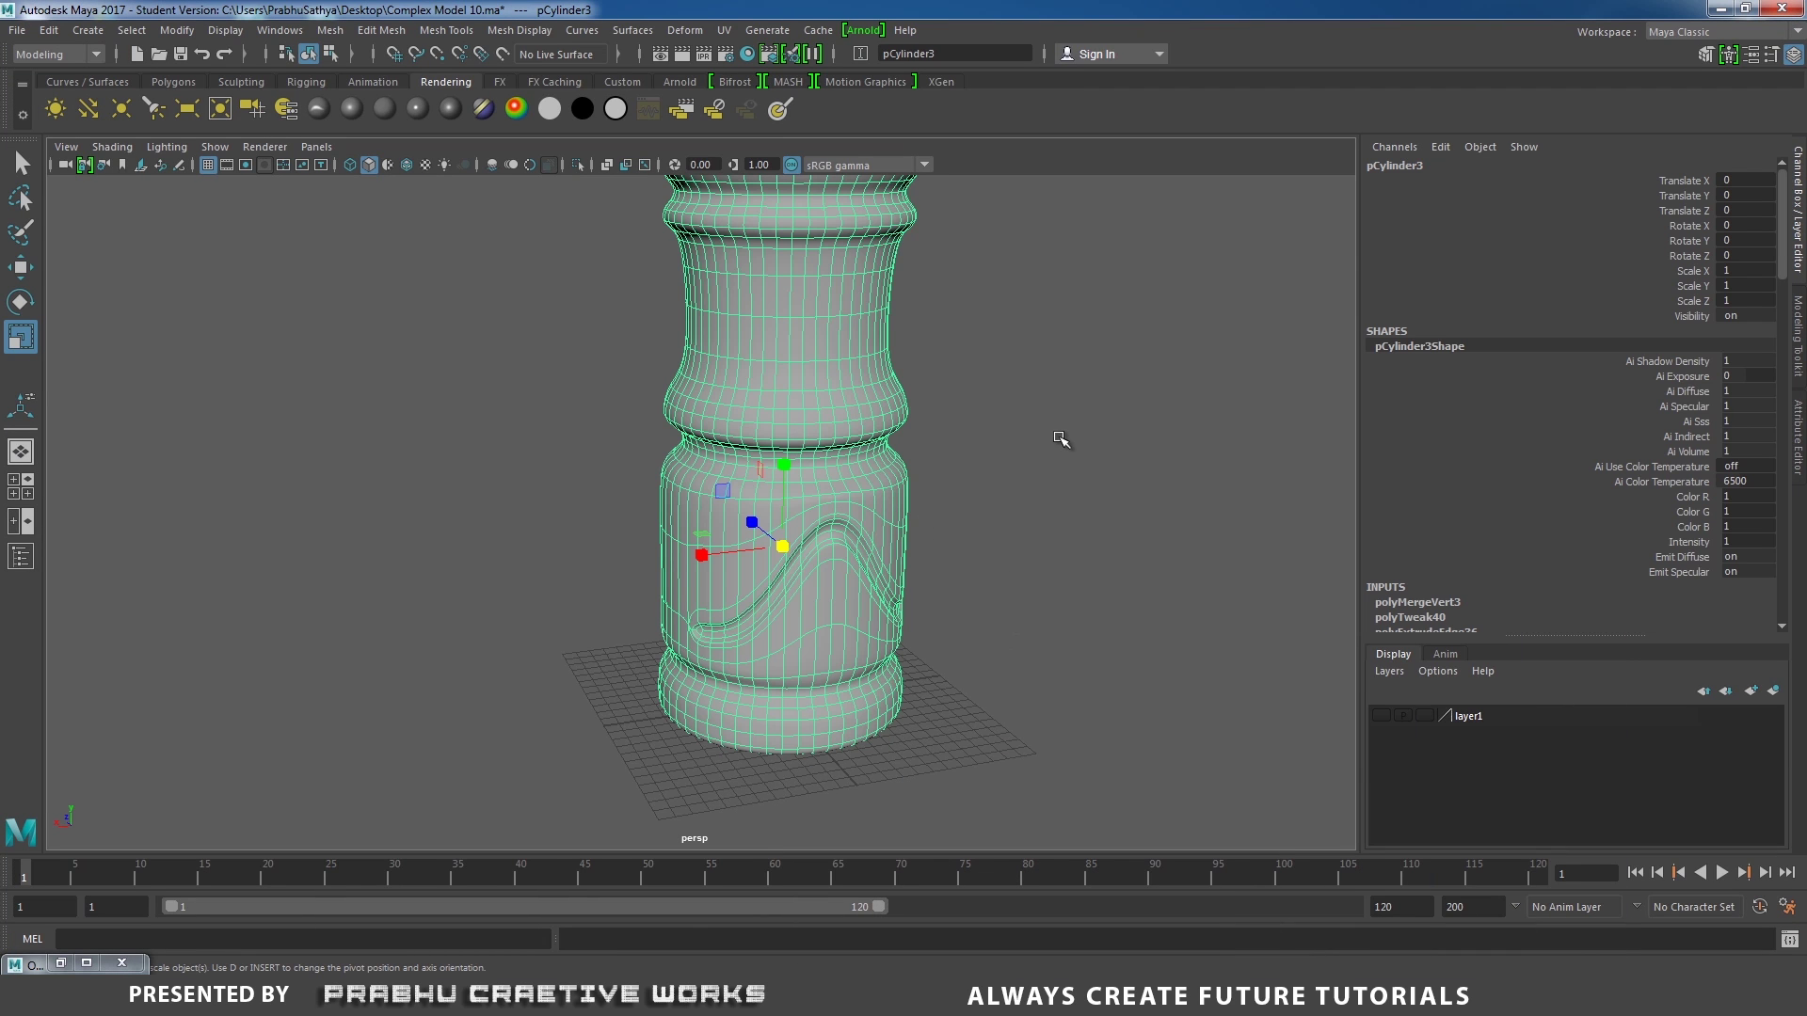